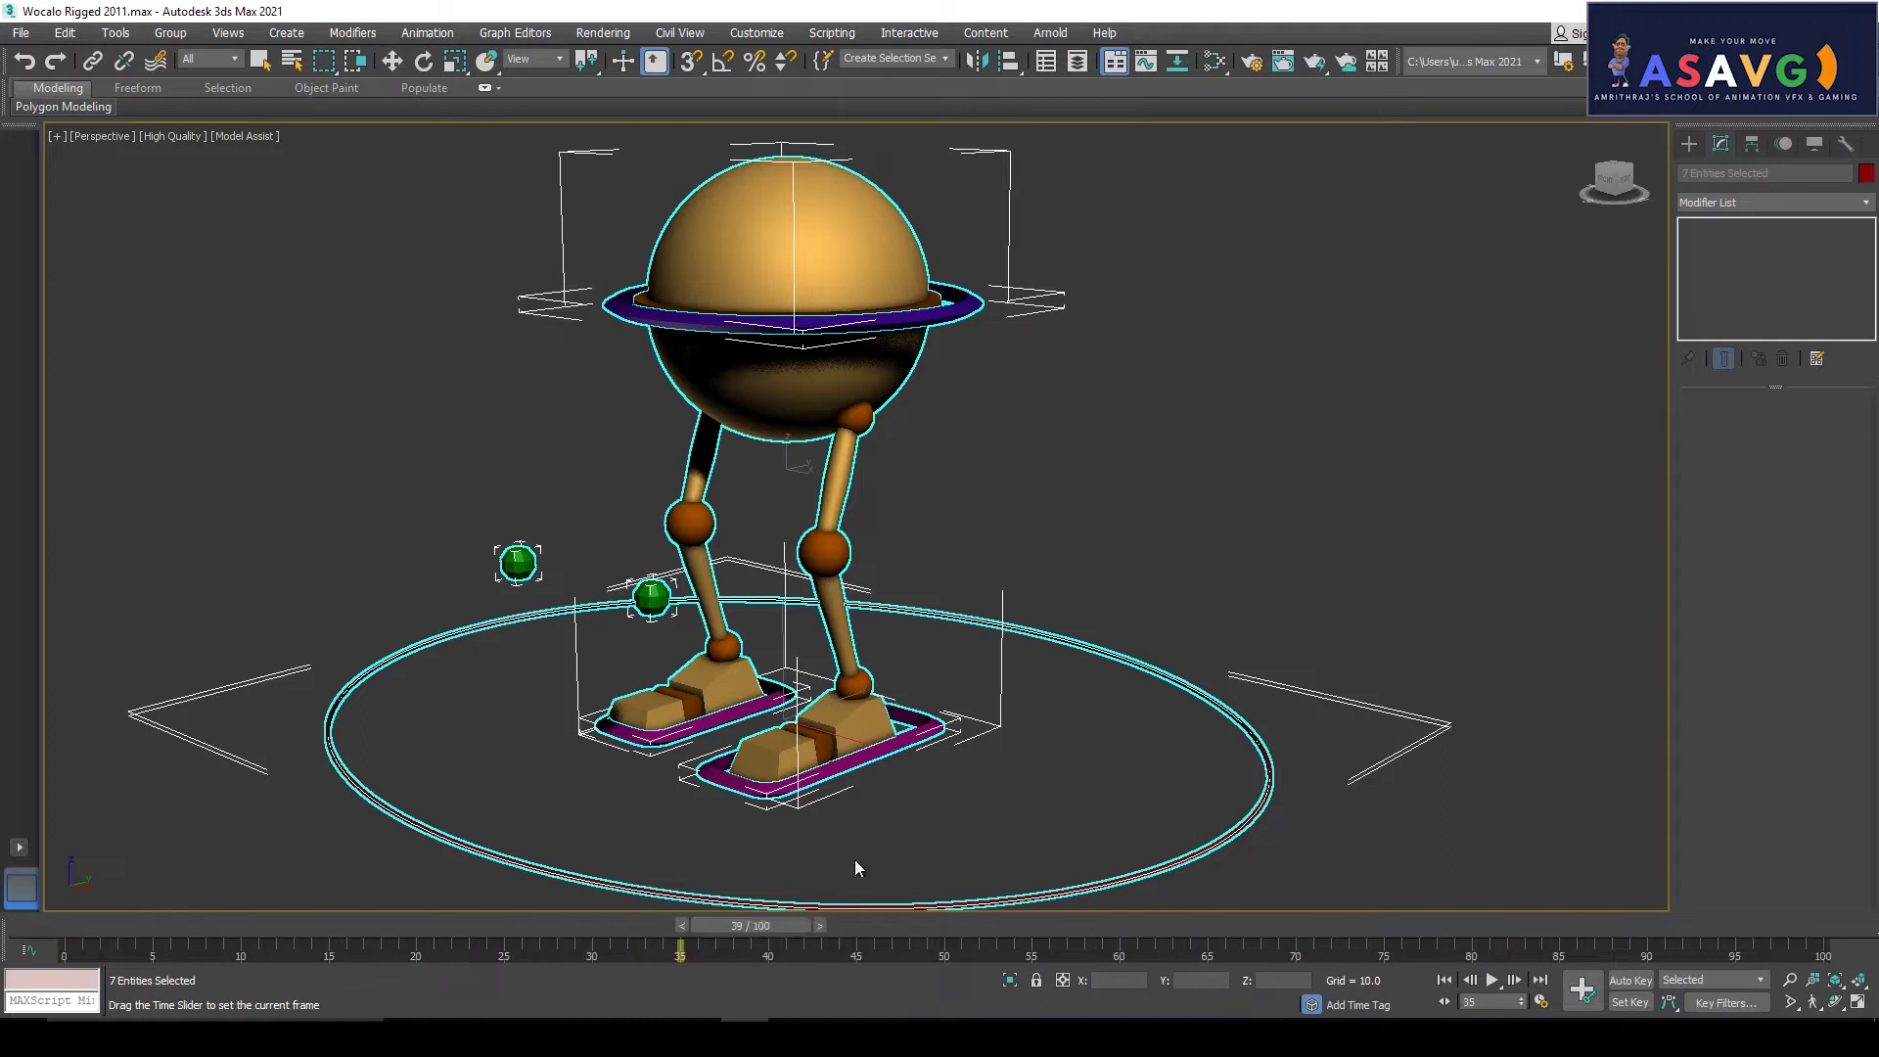
Deselect the character rig and switch to Photos to look at the walk pose reference image
key("w")
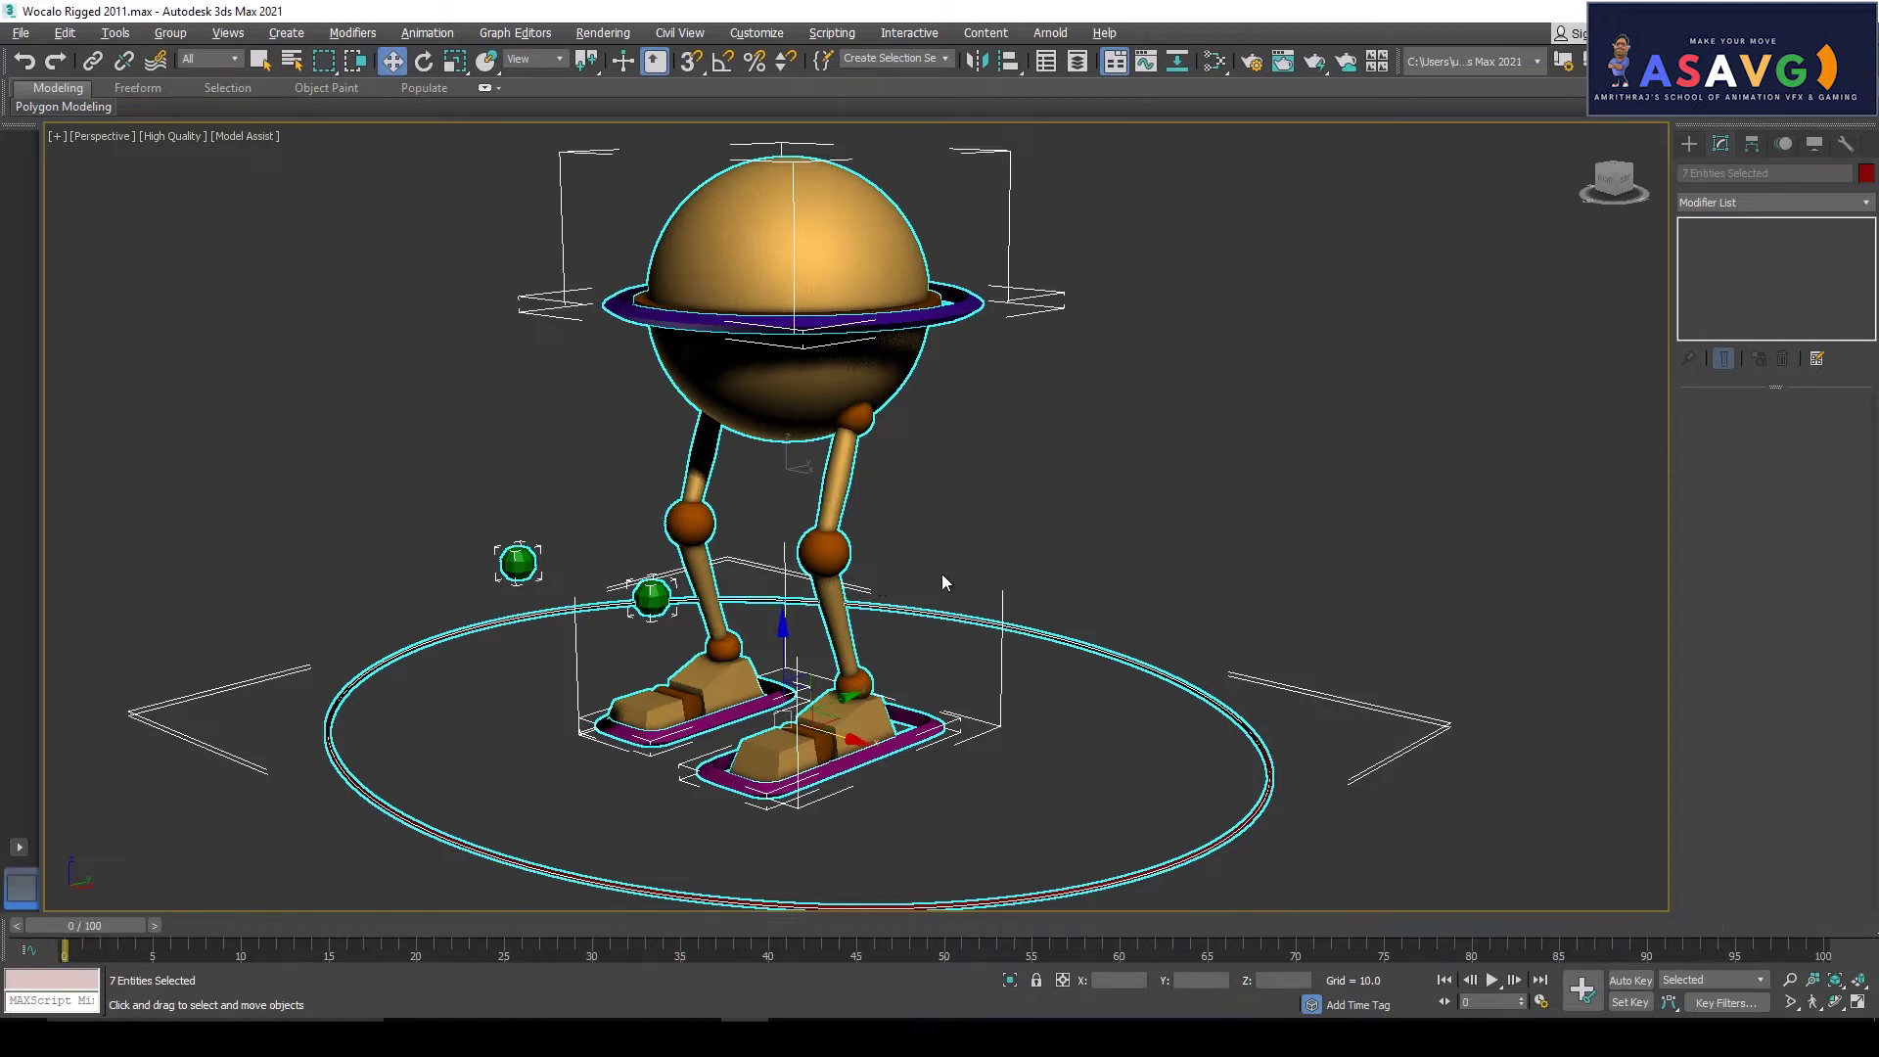
left_click(1126, 477)
scroll(831, 523, "down", 5)
scroll(650, 548, "up", 5)
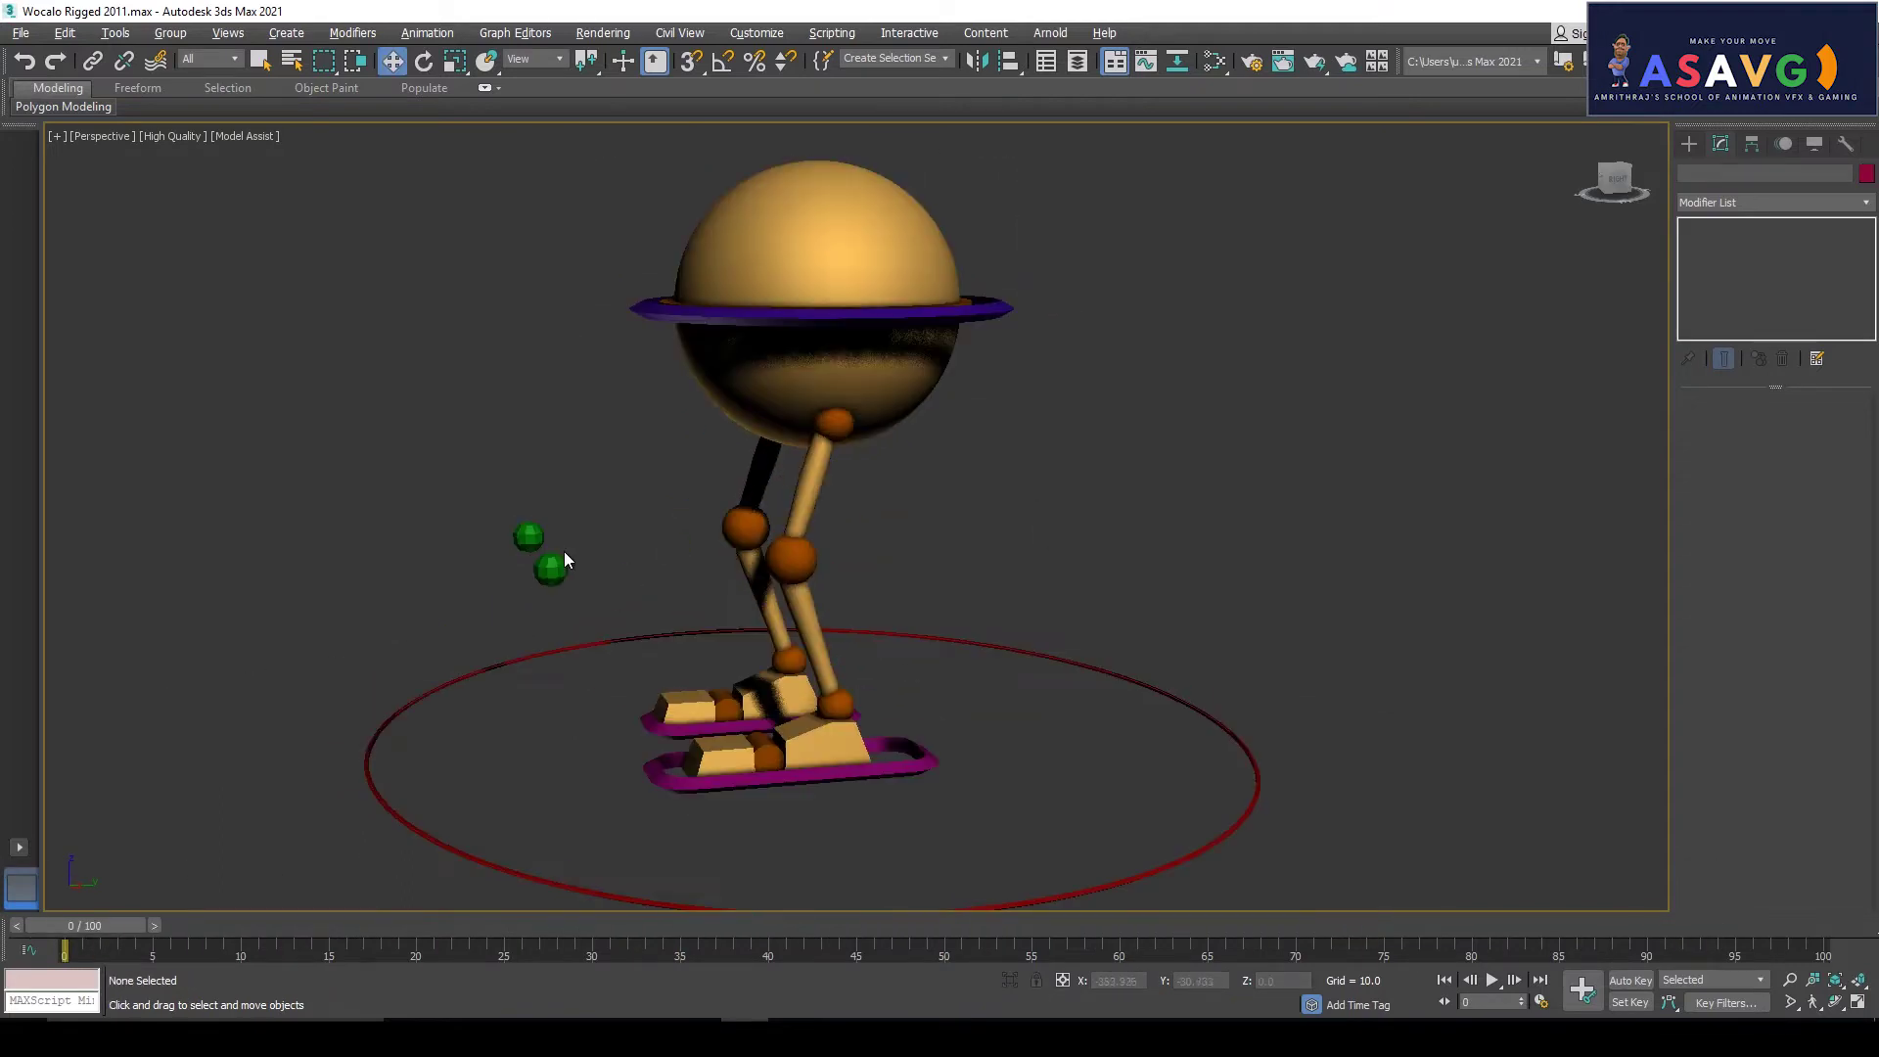
middle_click_drag(565, 553, 630, 540, "alt")
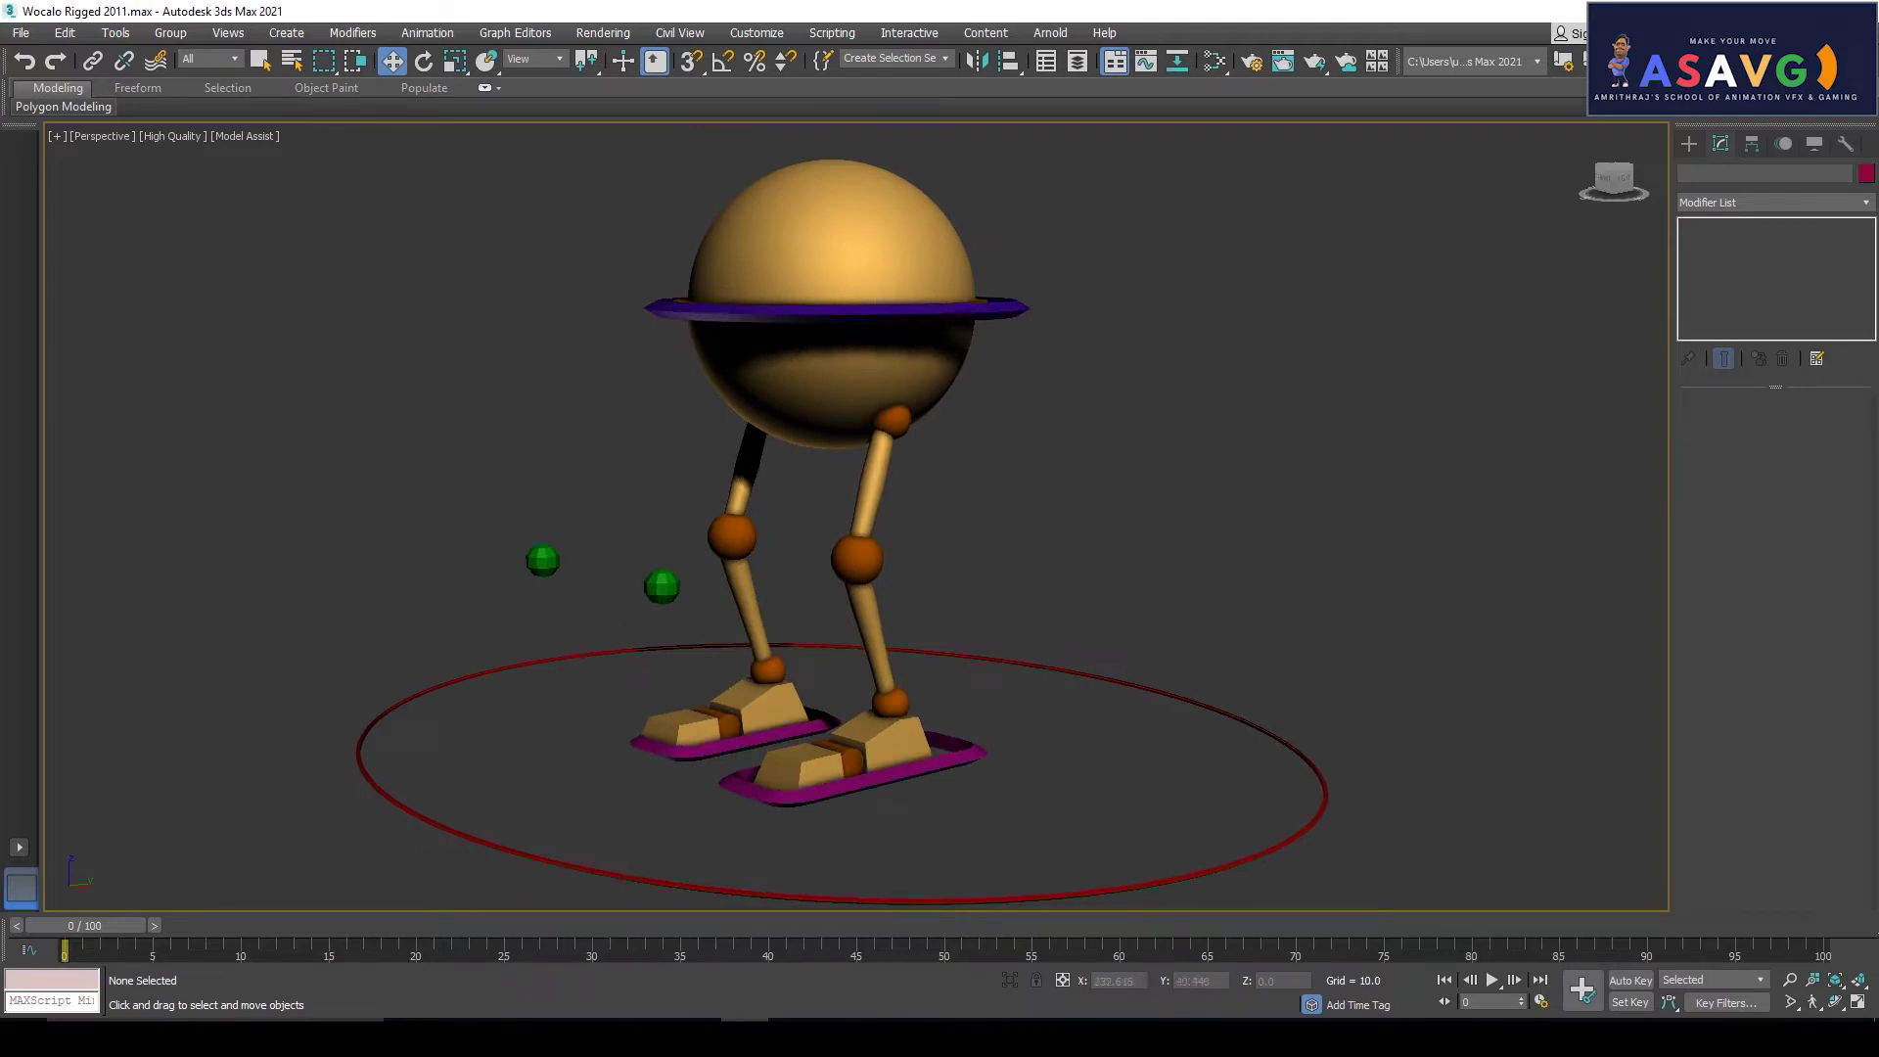
left_click(1415, 1037)
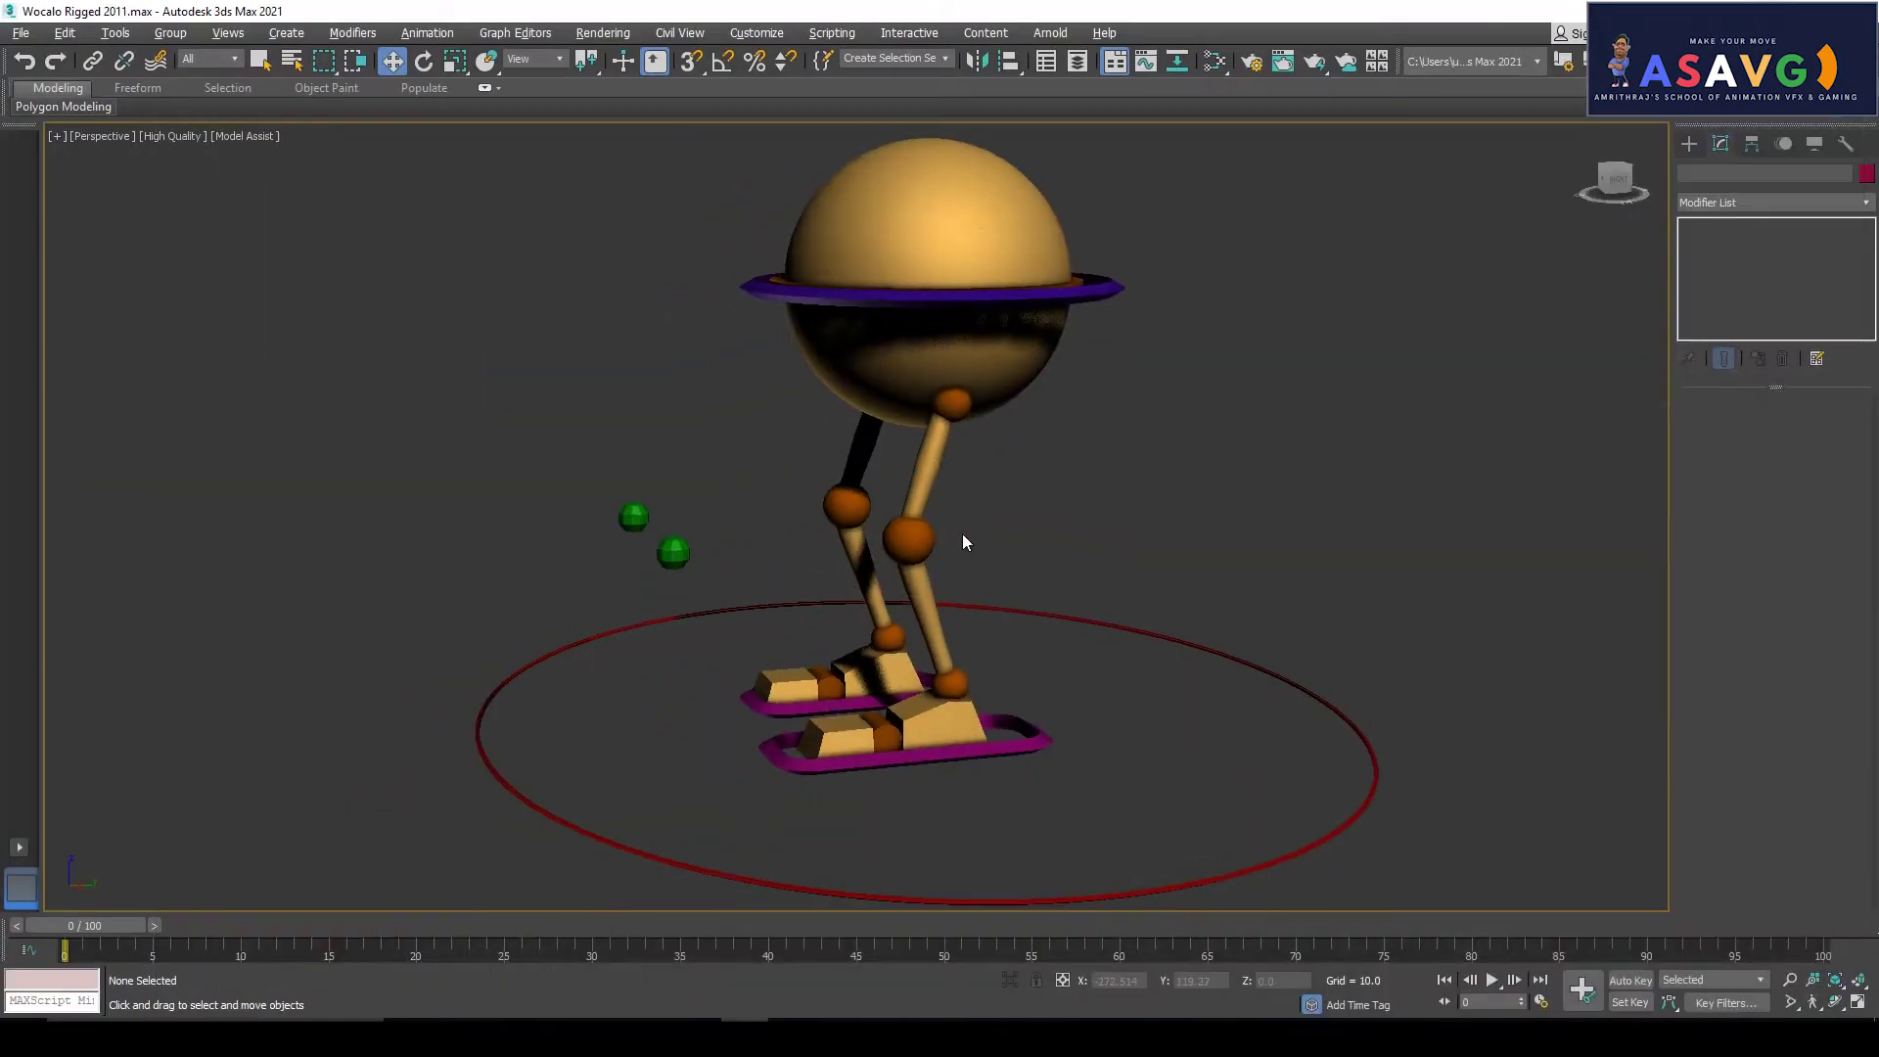
Set the animation's end time to frame 32 and turn on Auto Key
middle_click_drag(955, 532, 908, 546, "alt")
left_click(824, 326)
scroll(943, 497, "down", 3)
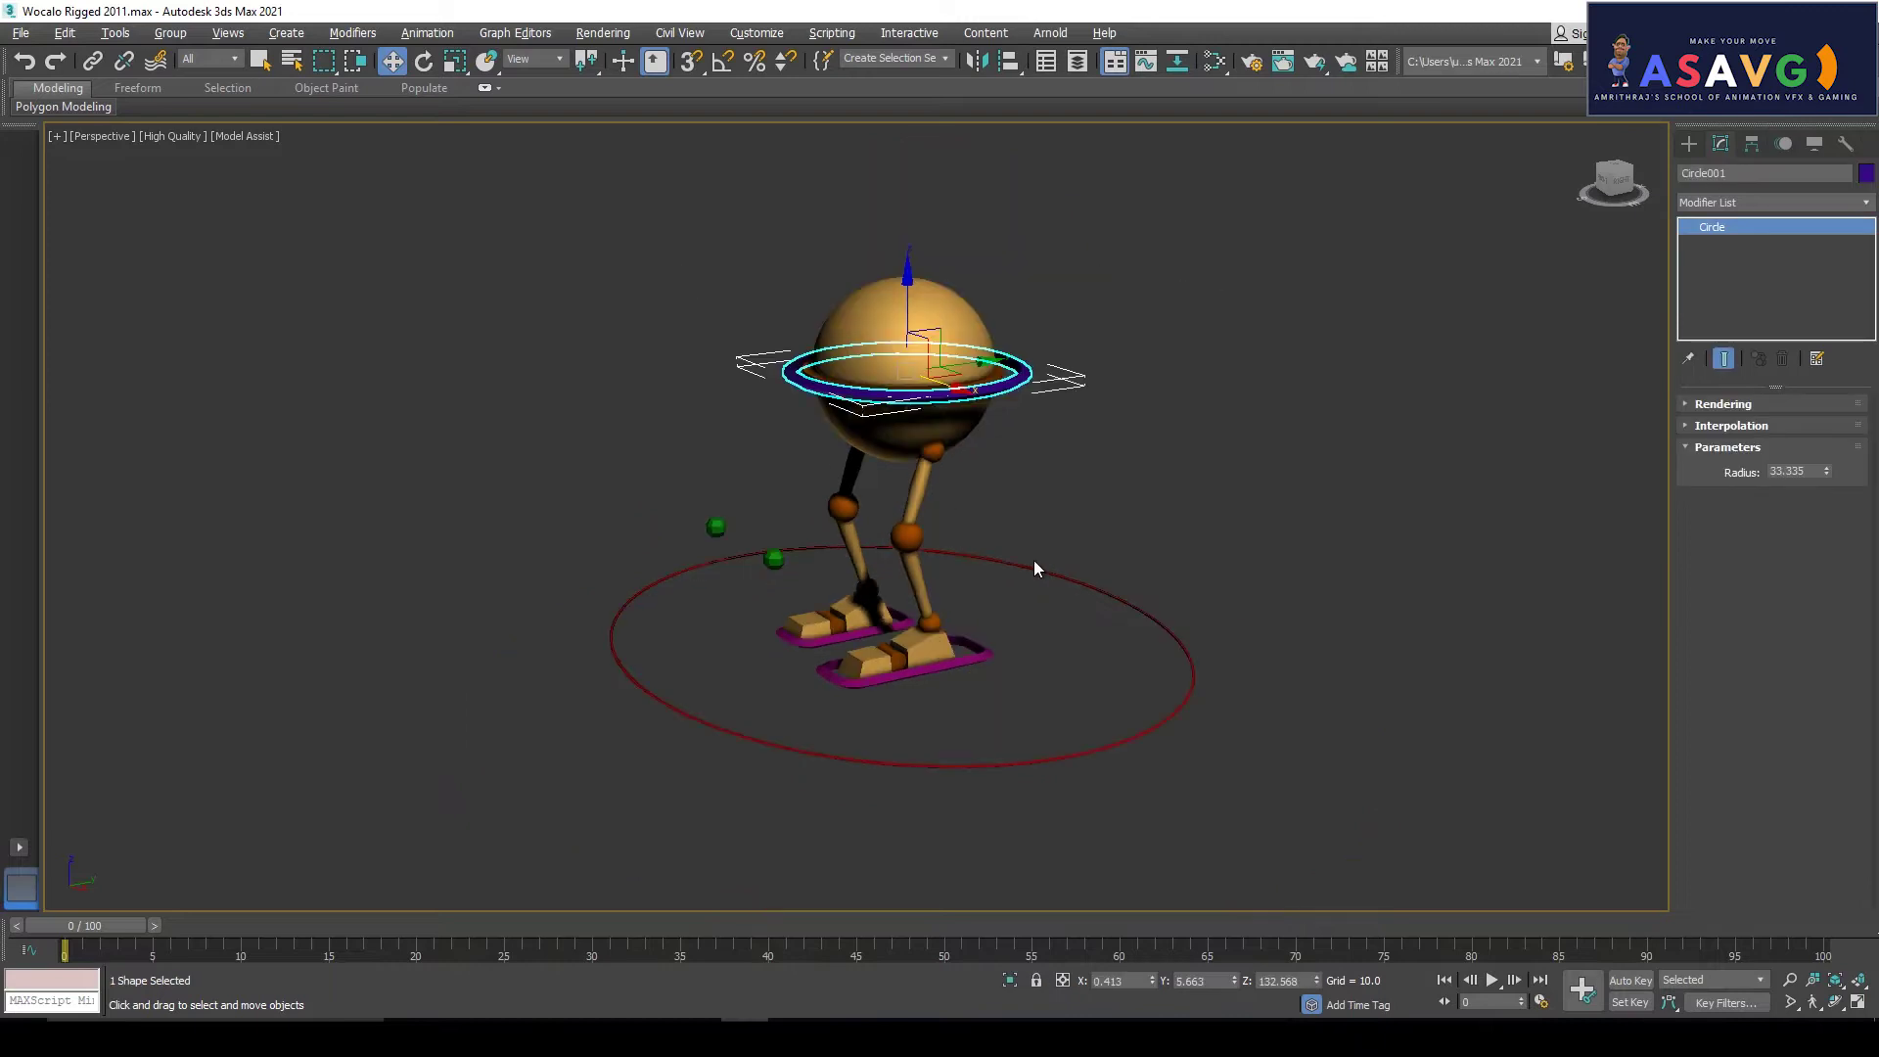
scroll(1018, 499, "up", 5)
scroll(1044, 575, "down", 5)
middle_click_drag(1027, 556, 1029, 514)
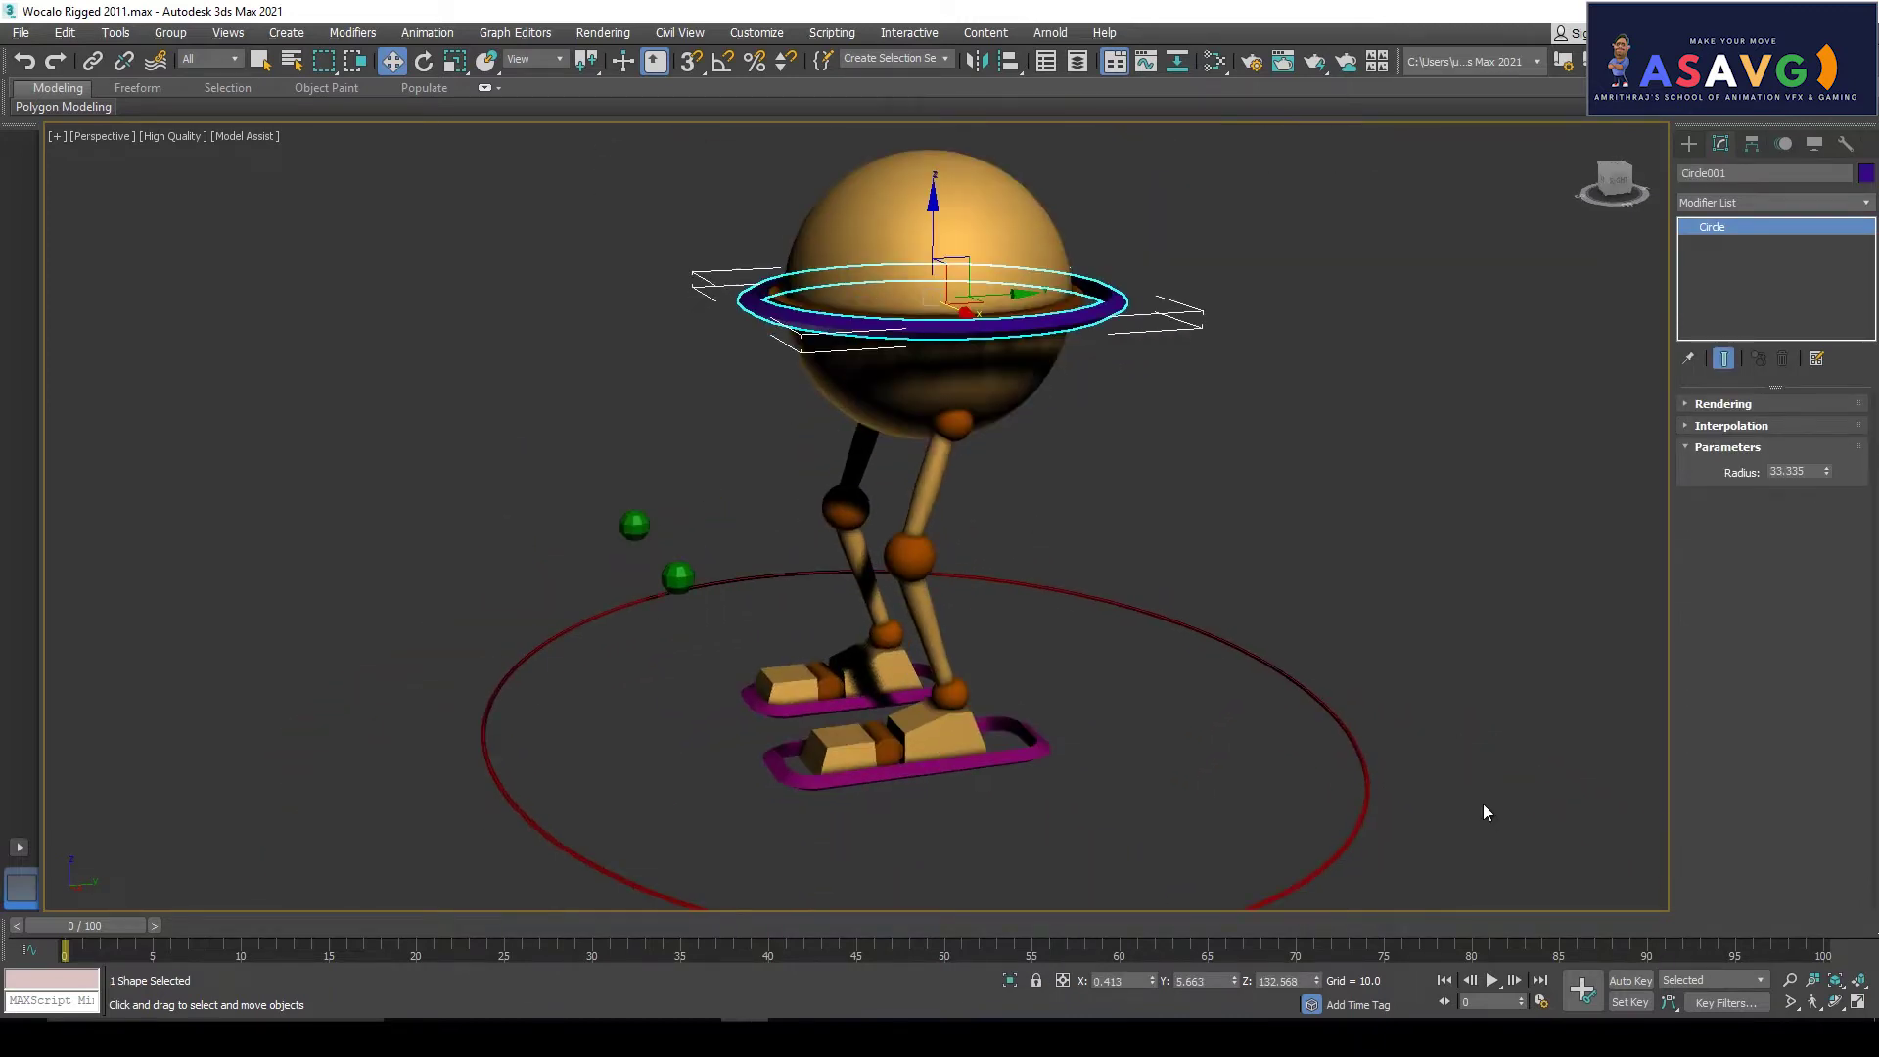
left_click(1542, 1002)
left_click(869, 576)
type("32")
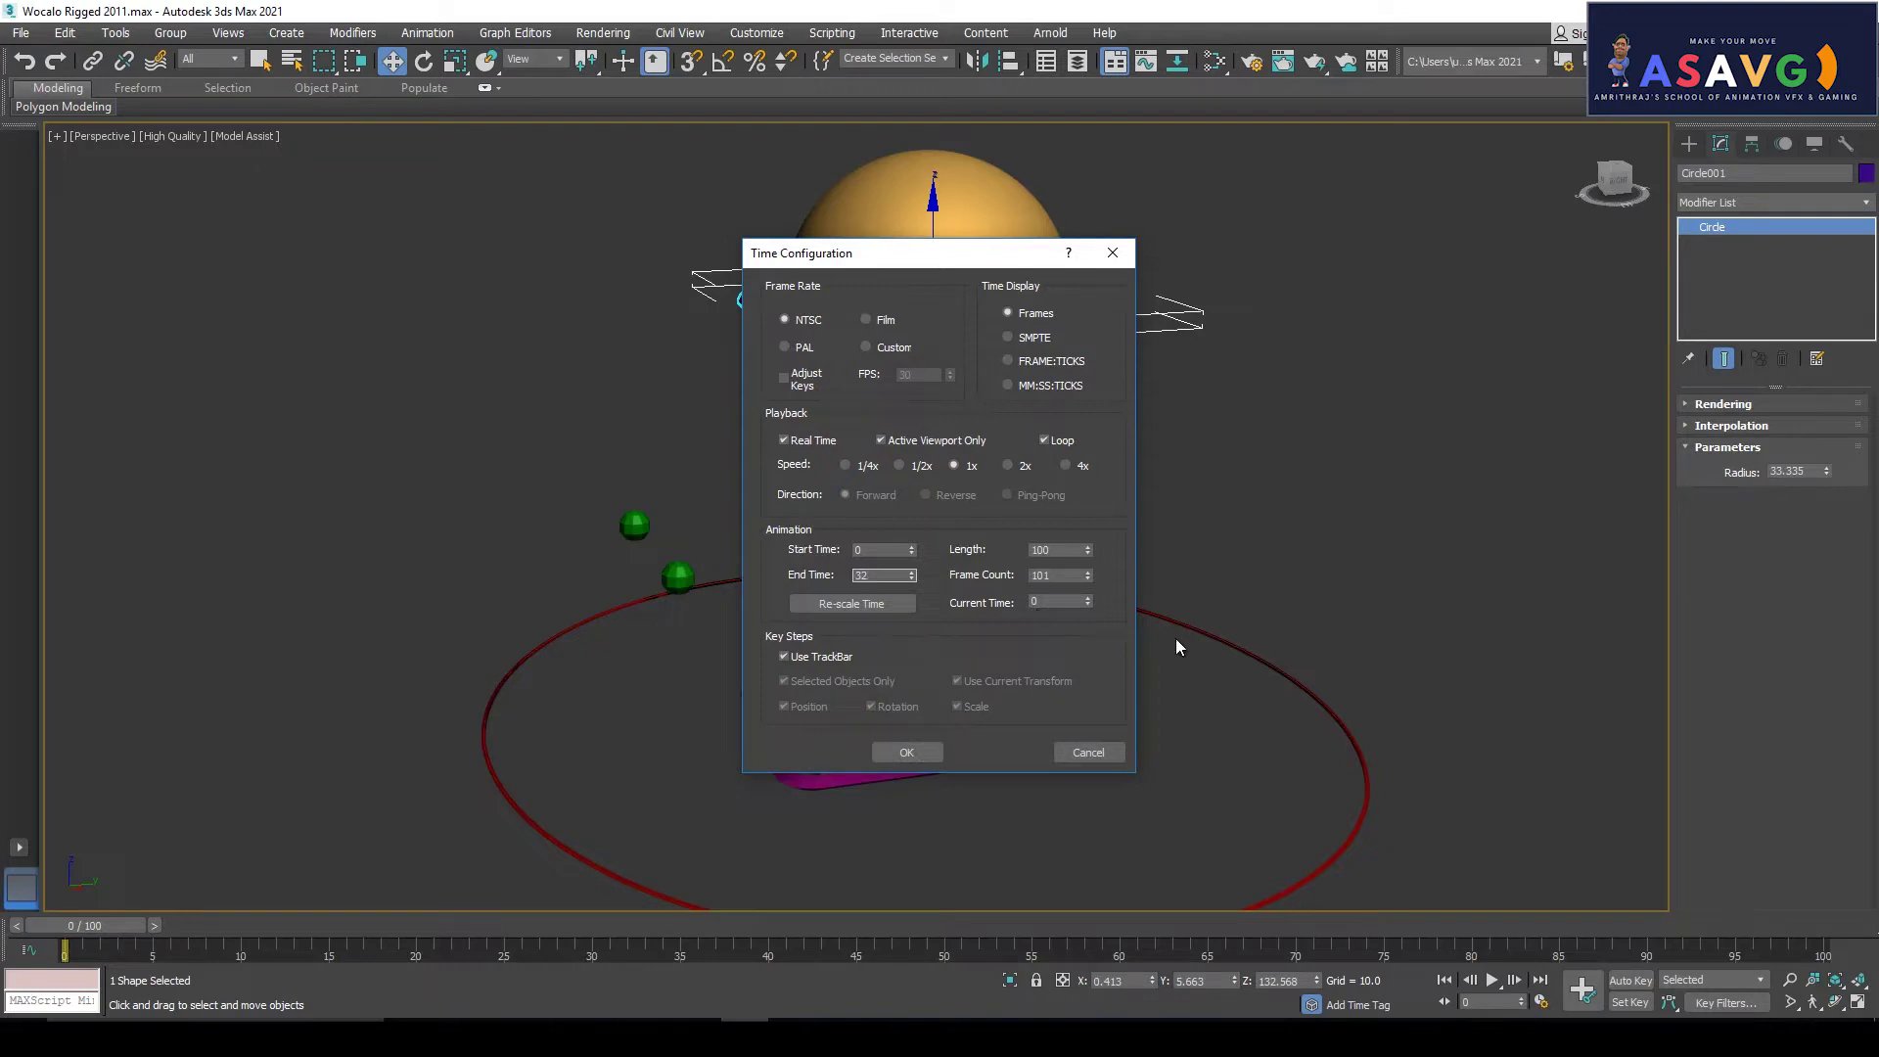
left_click(906, 753)
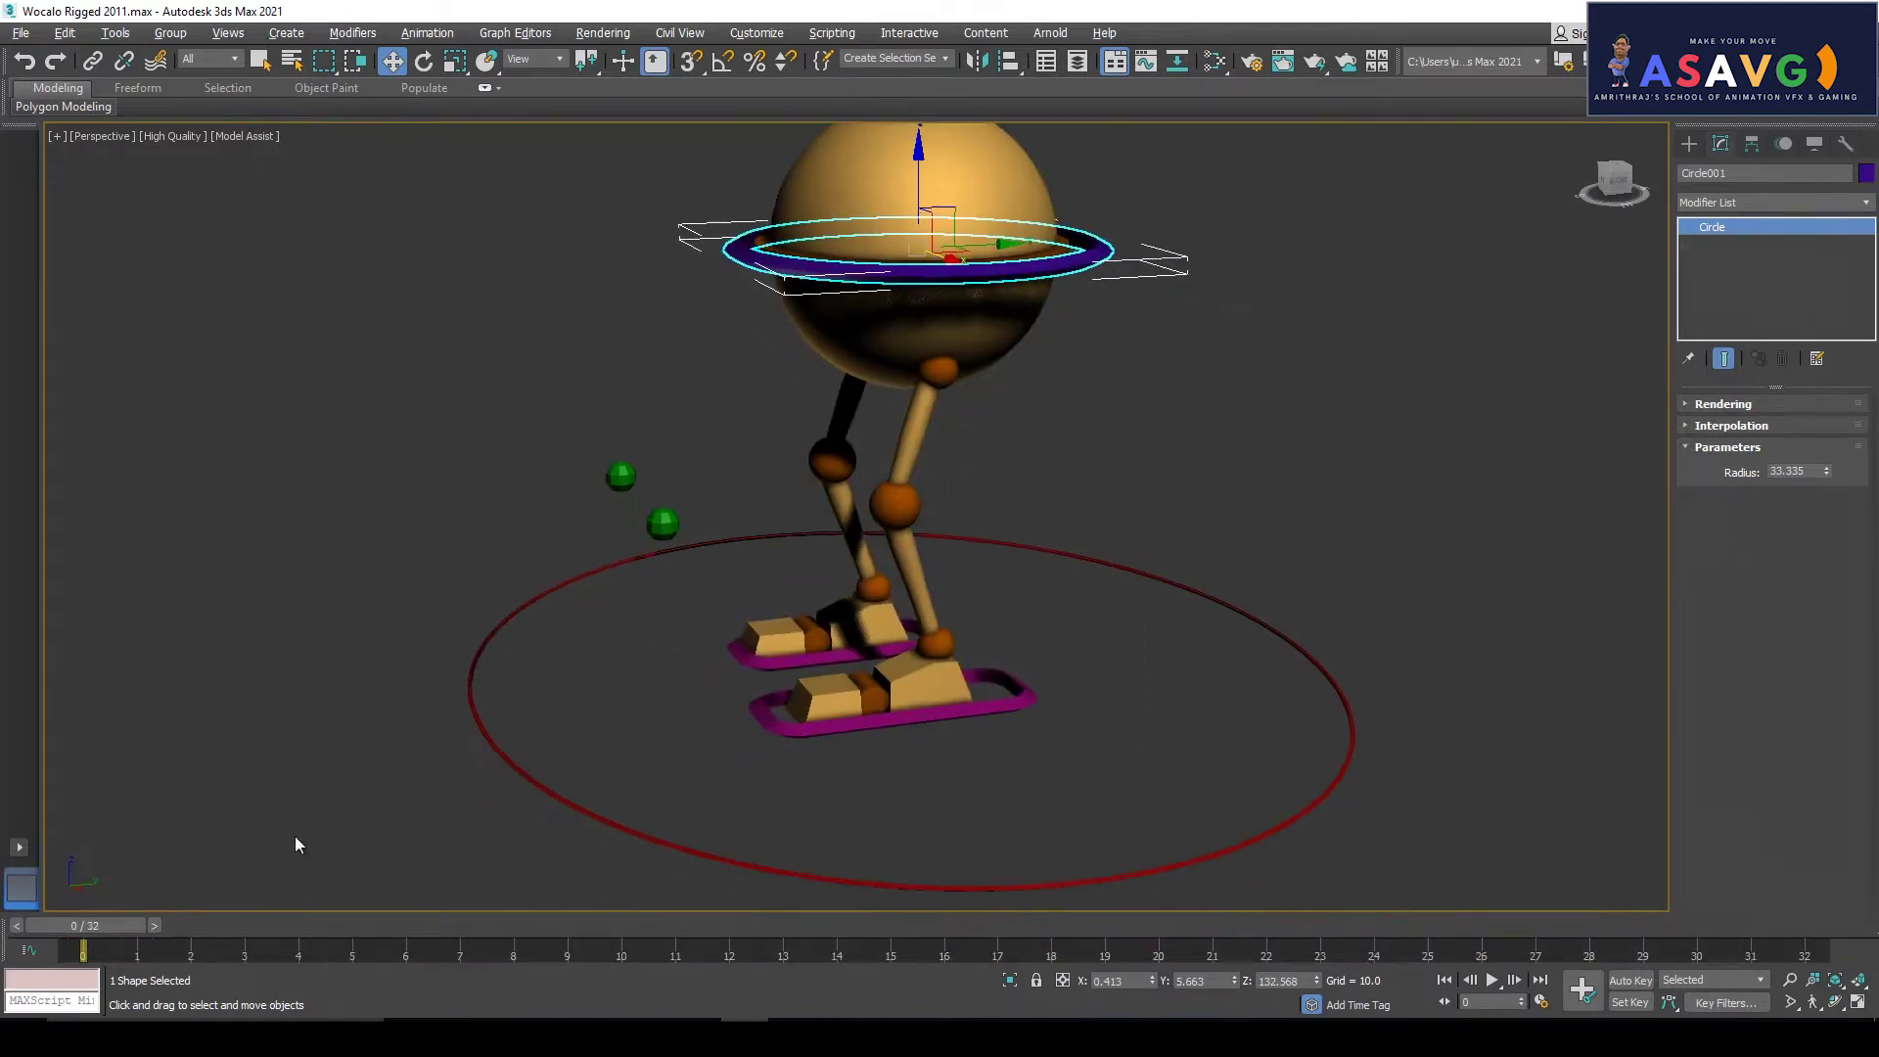
left_click(1631, 980)
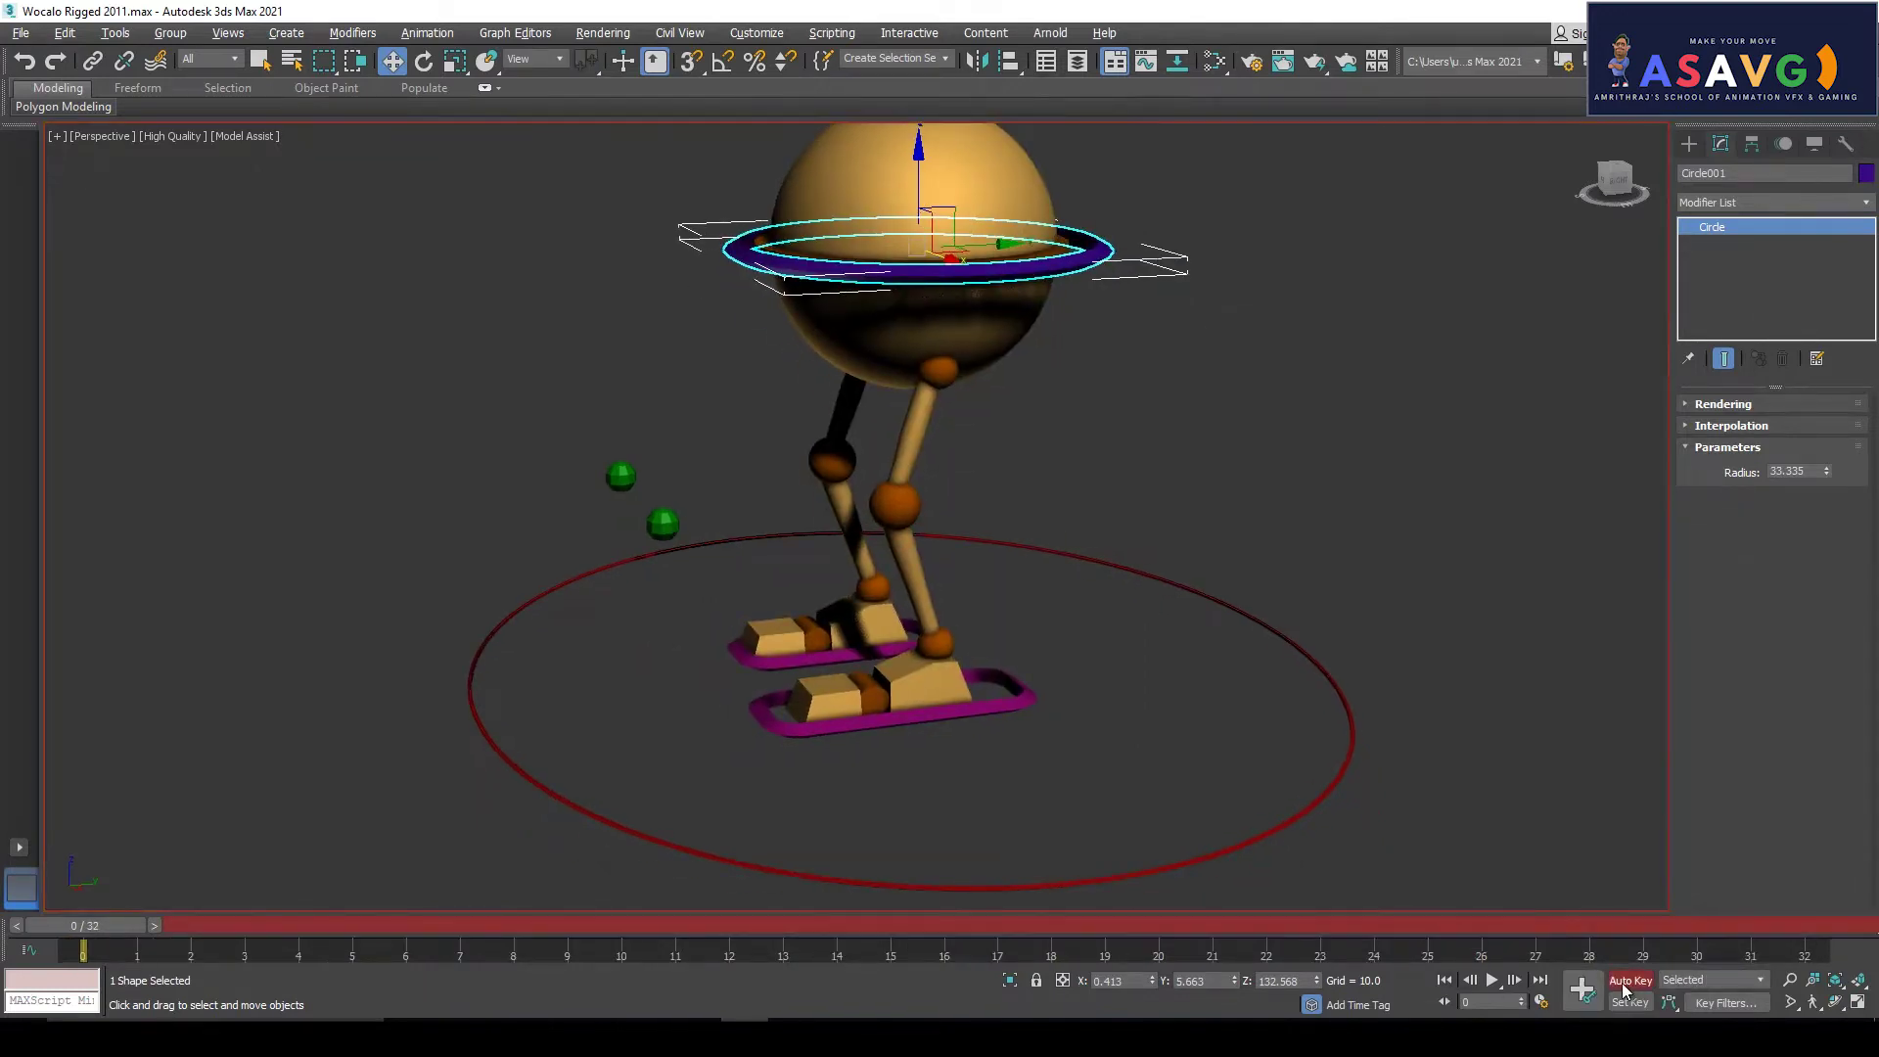
Try moving the purple ring control around the body vertically to test how it drives the rig
middle_click_drag(875, 527, 872, 494)
left_click(988, 685)
middle_click_drag(1012, 725, 959, 714, "alt")
middle_click_drag(900, 360, 895, 427)
middle_click_drag(894, 428, 945, 458, "alt")
left_click(781, 329)
left_click(908, 211)
middle_click_drag(734, 304, 755, 330, "alt")
left_click(765, 333)
left_click(910, 250)
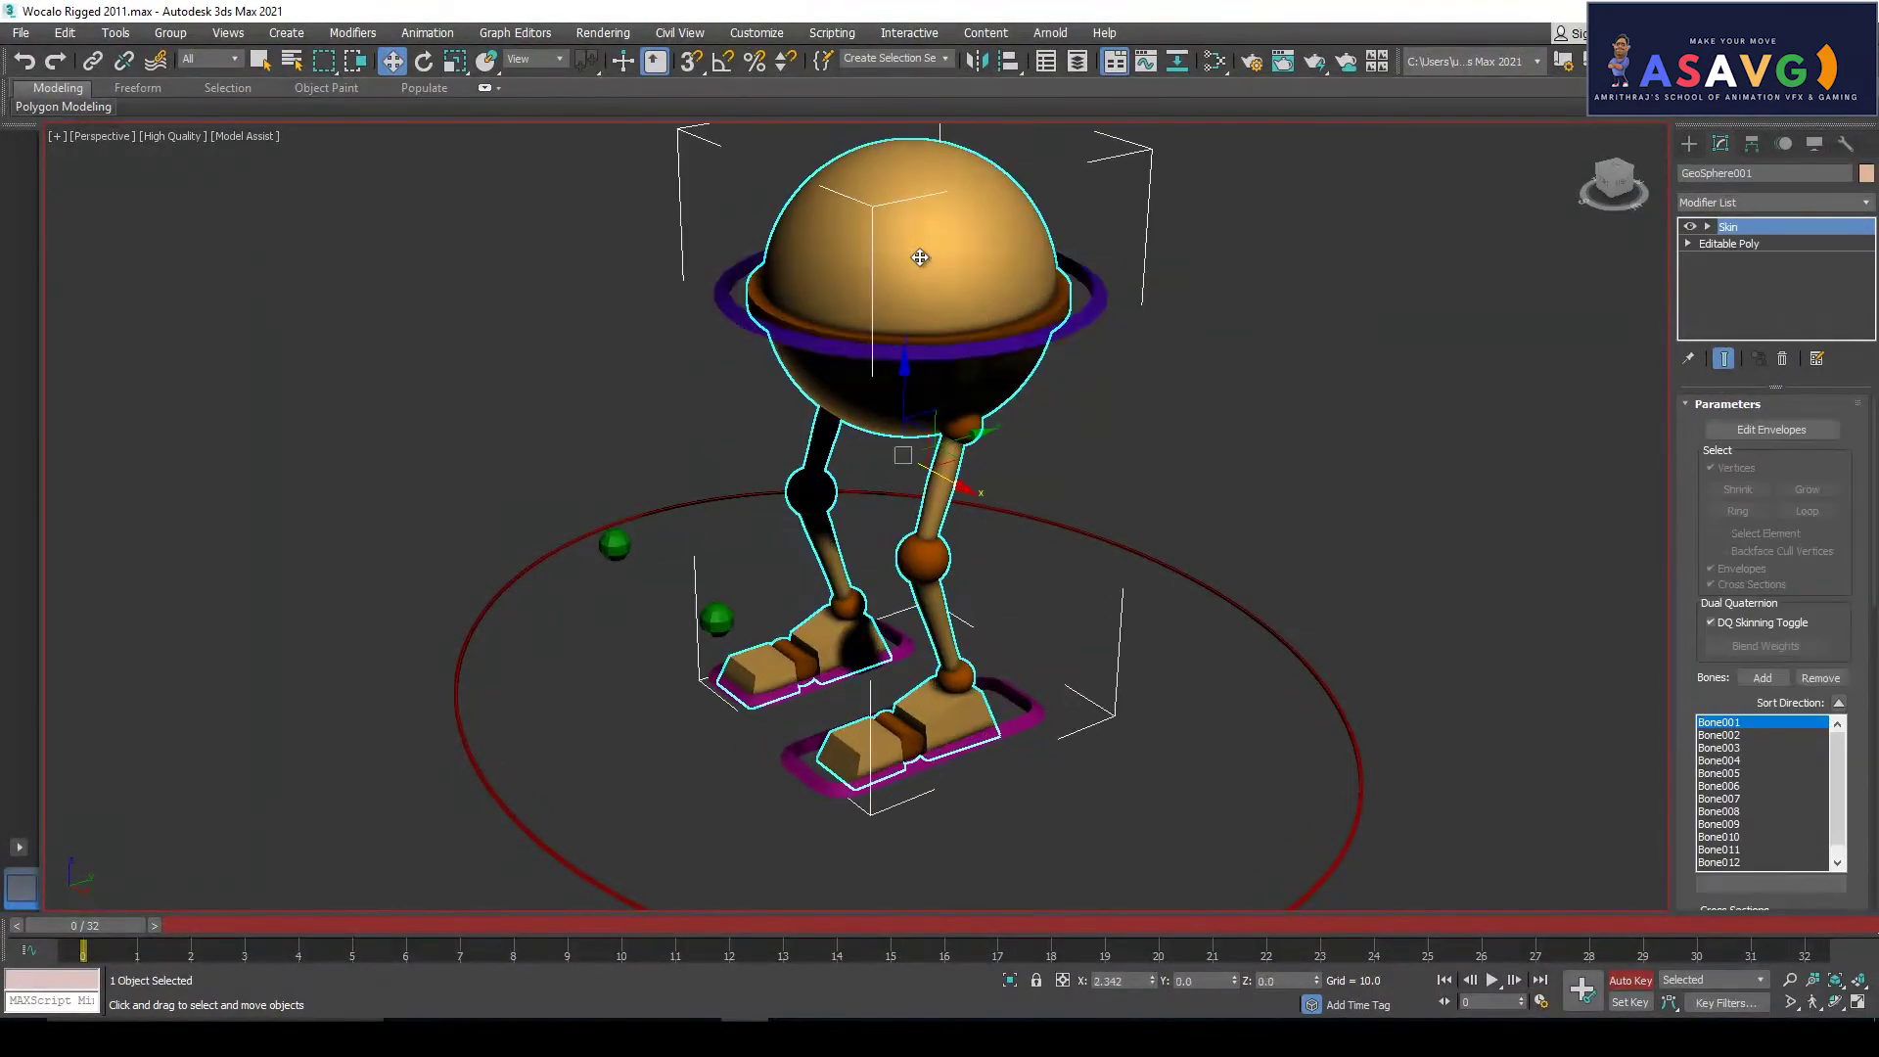
left_click(677, 340)
left_click(726, 309)
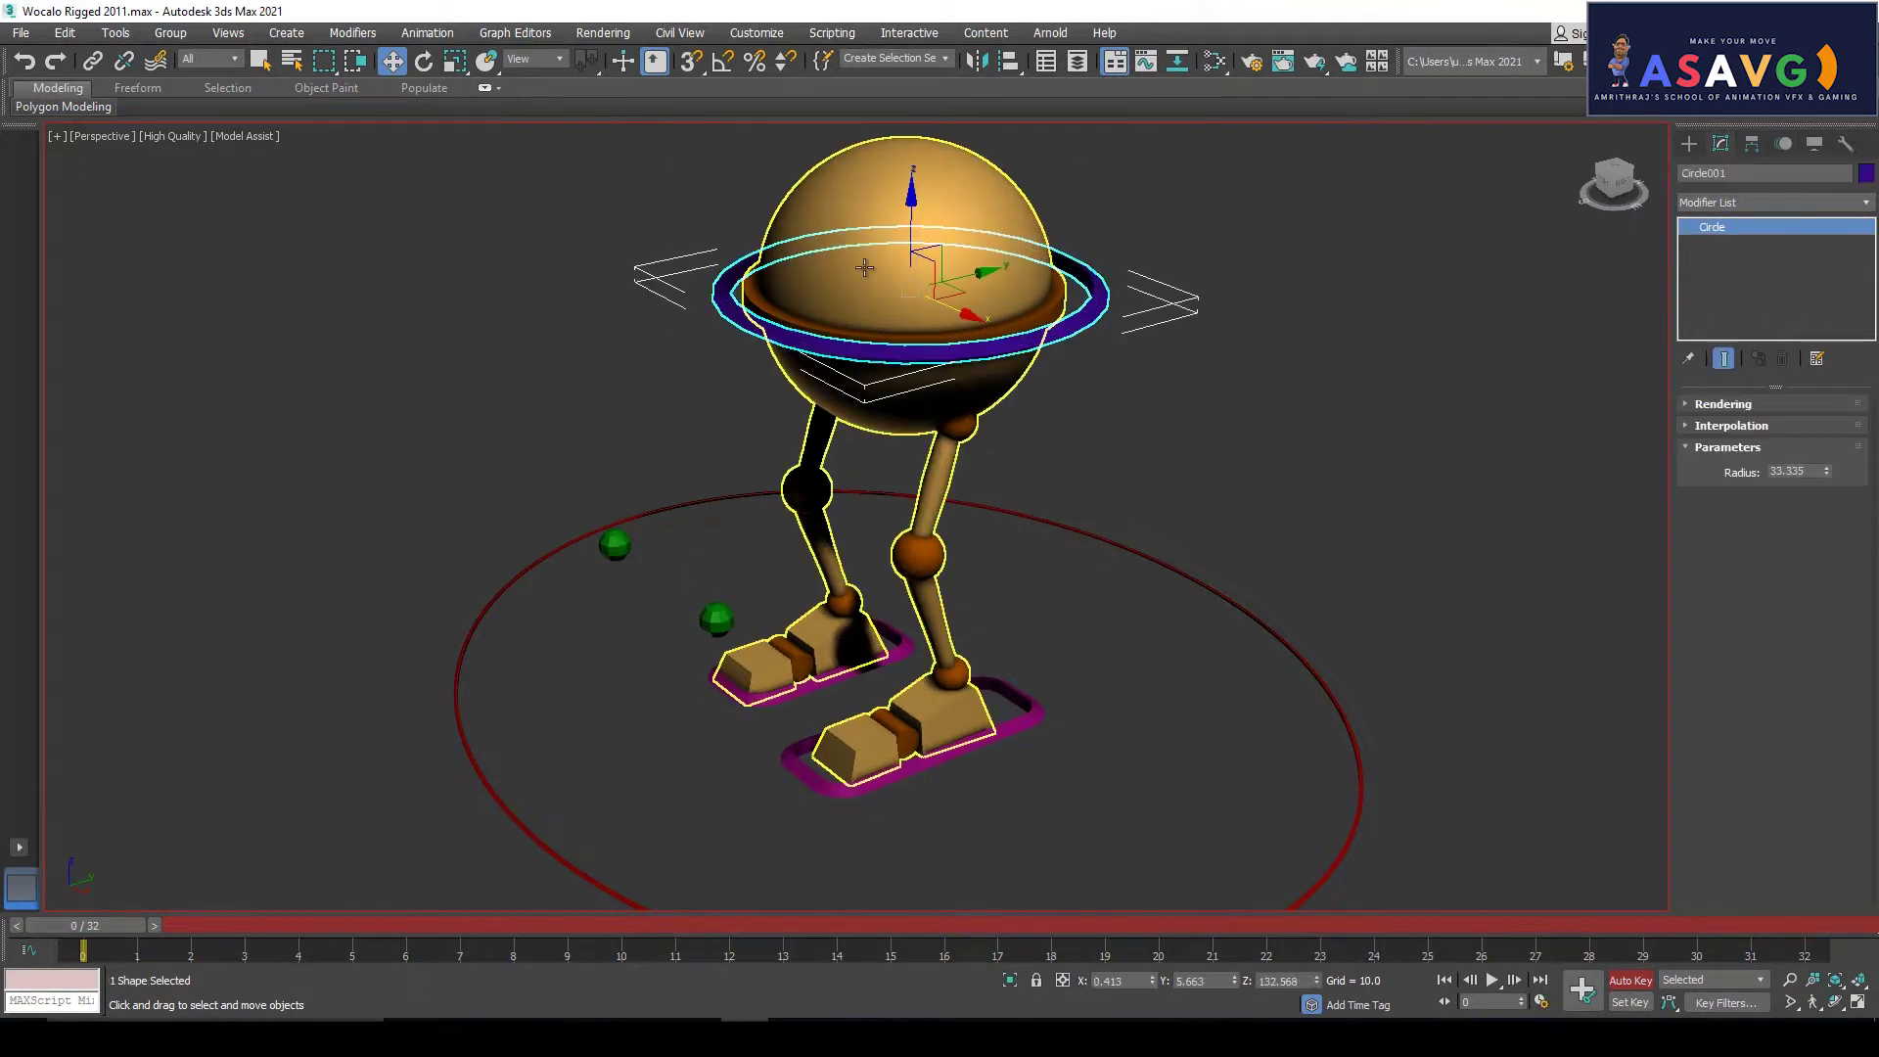
middle_click_drag(914, 220, 912, 248, "alt")
left_click_drag(912, 249, 912, 196)
Try raising and rotating the near foot's rectangle control, and undo both changes
left_click(1002, 722)
left_click(1006, 722)
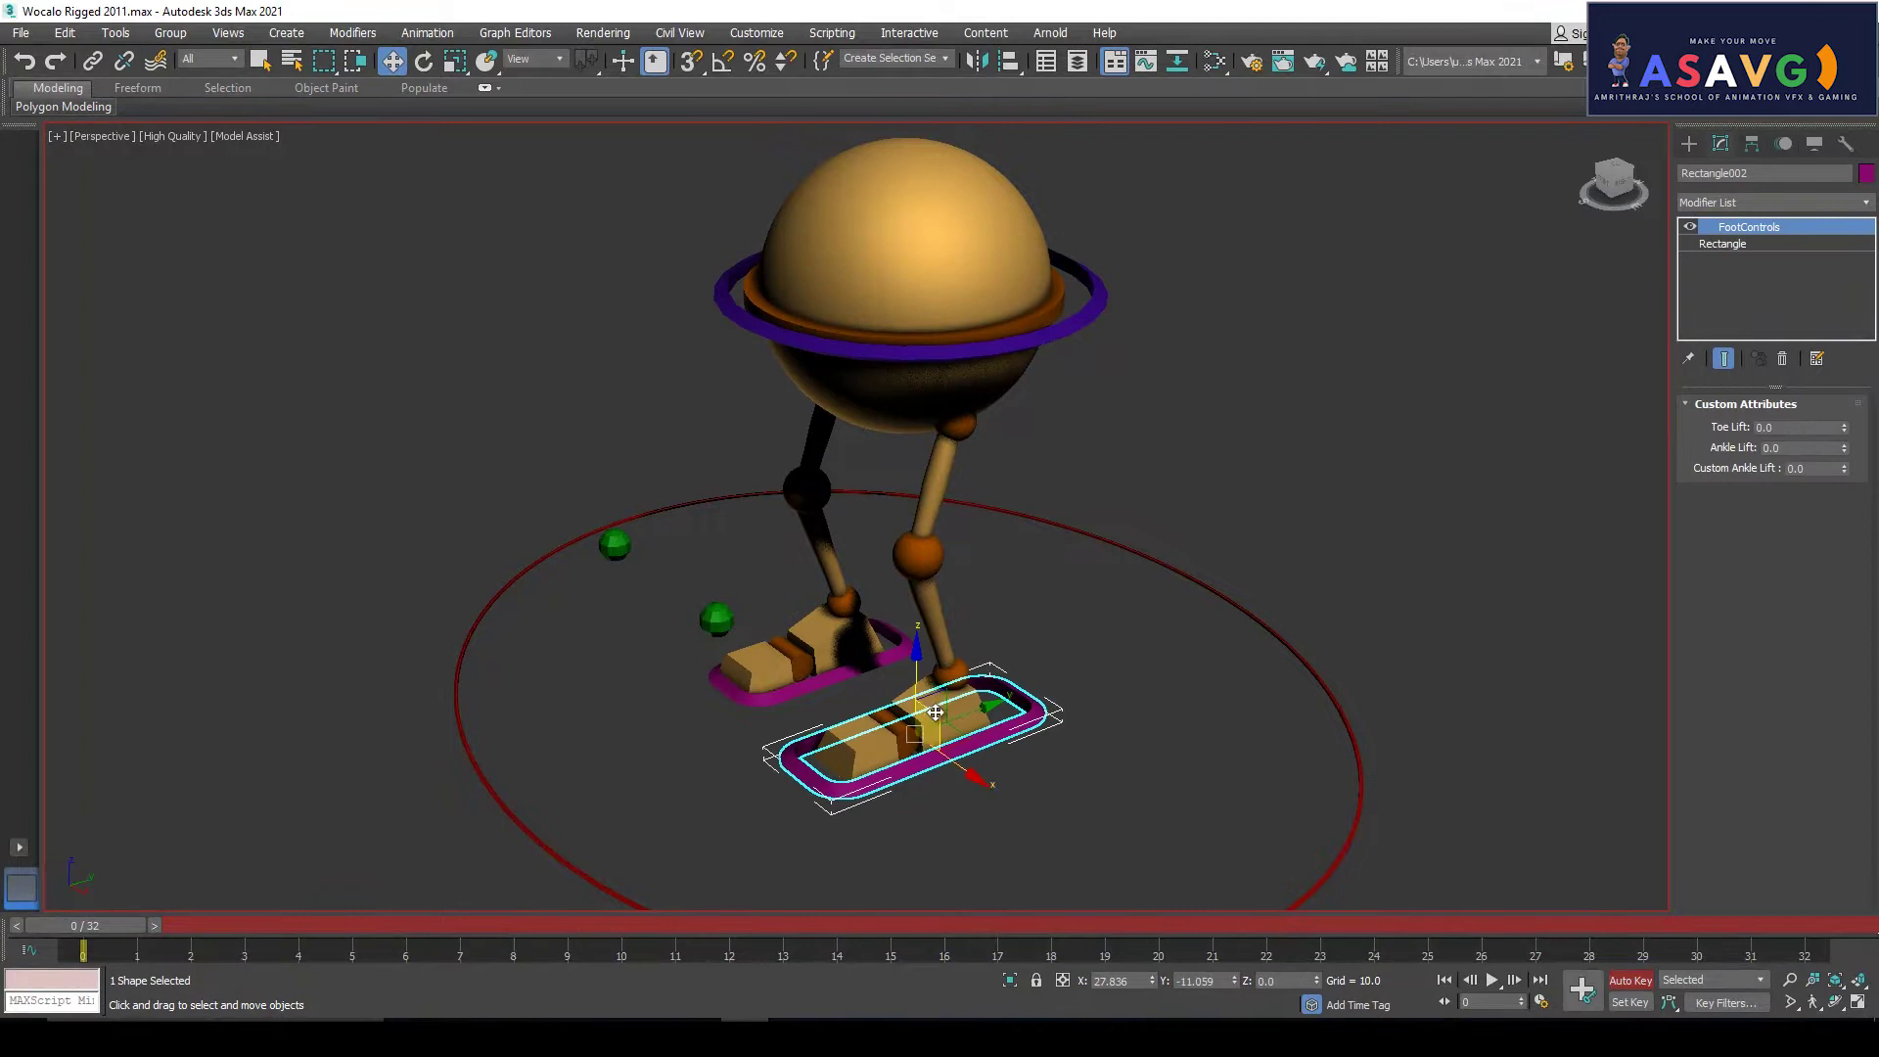
left_click_drag(917, 652, 926, 564)
key("e")
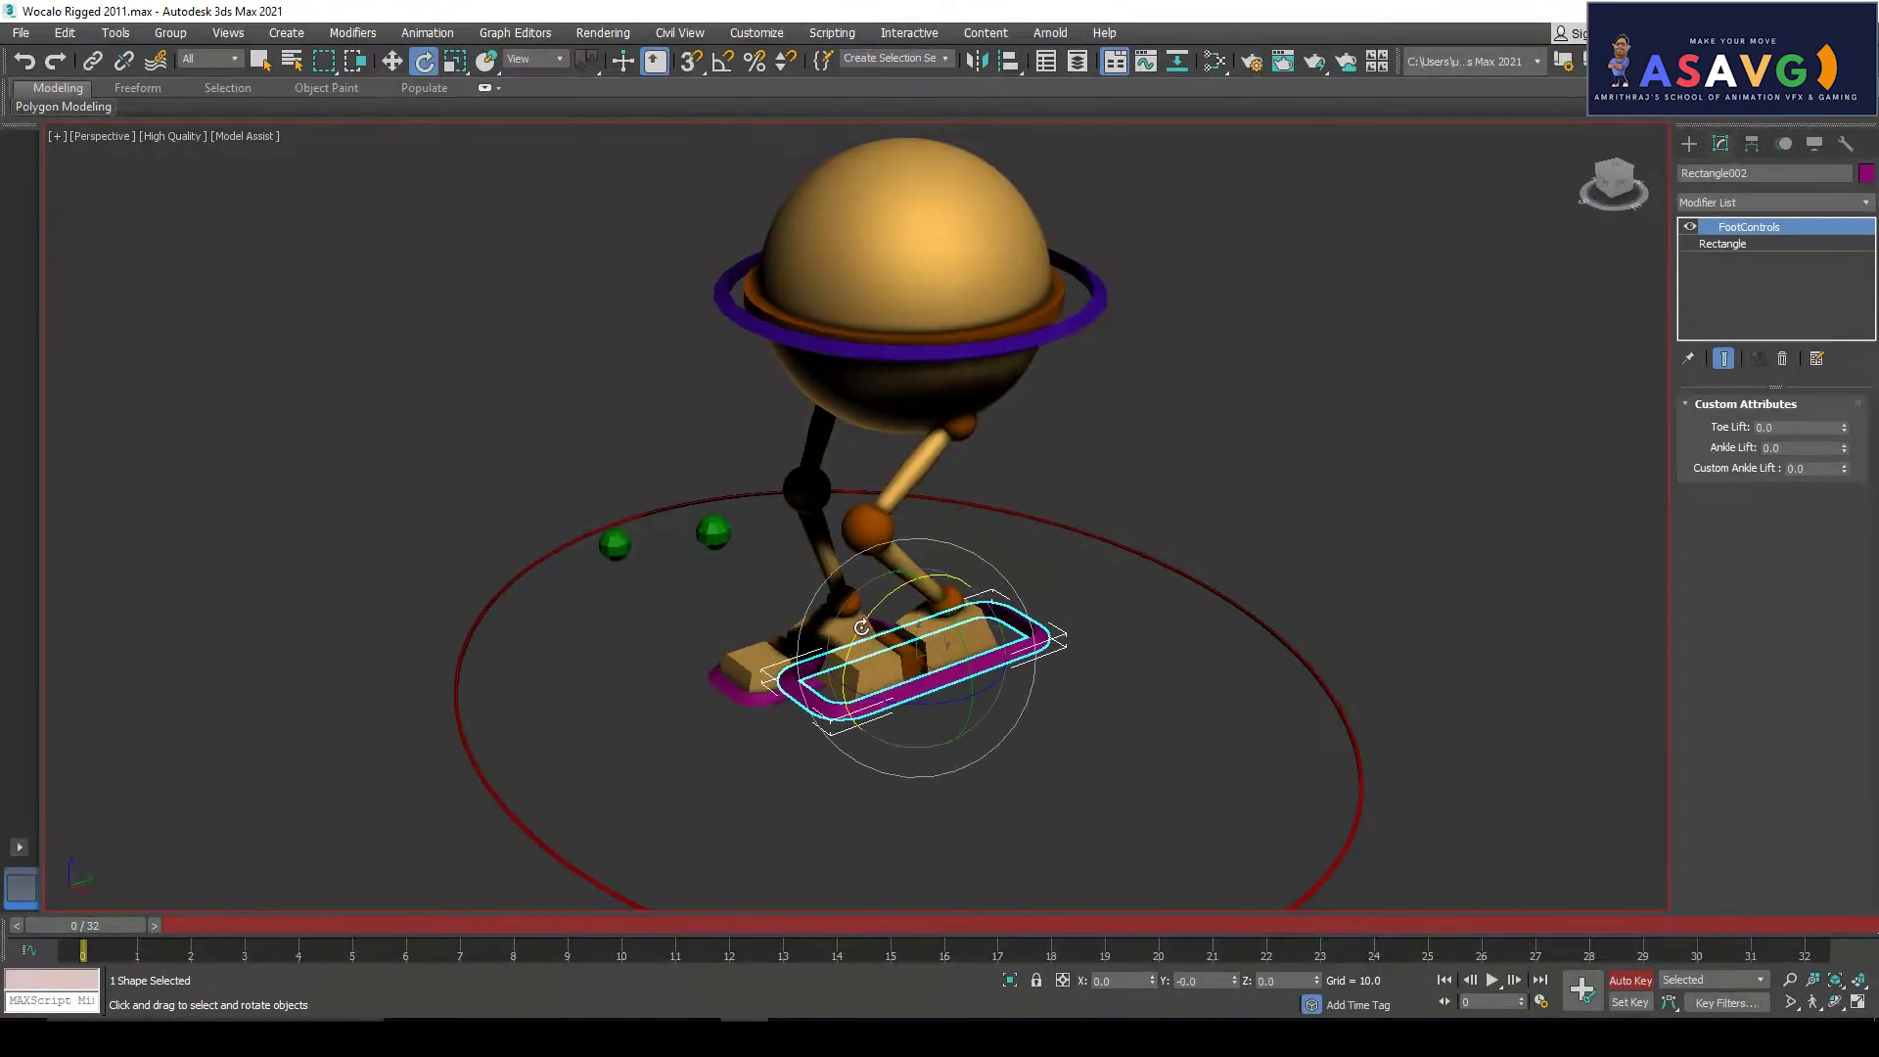
left_click_drag(862, 629, 857, 655)
key("ctrl+z")
key("ctrl+z")
Try moving the near leg's green sphere control sideways, and undo the move
left_click(717, 620)
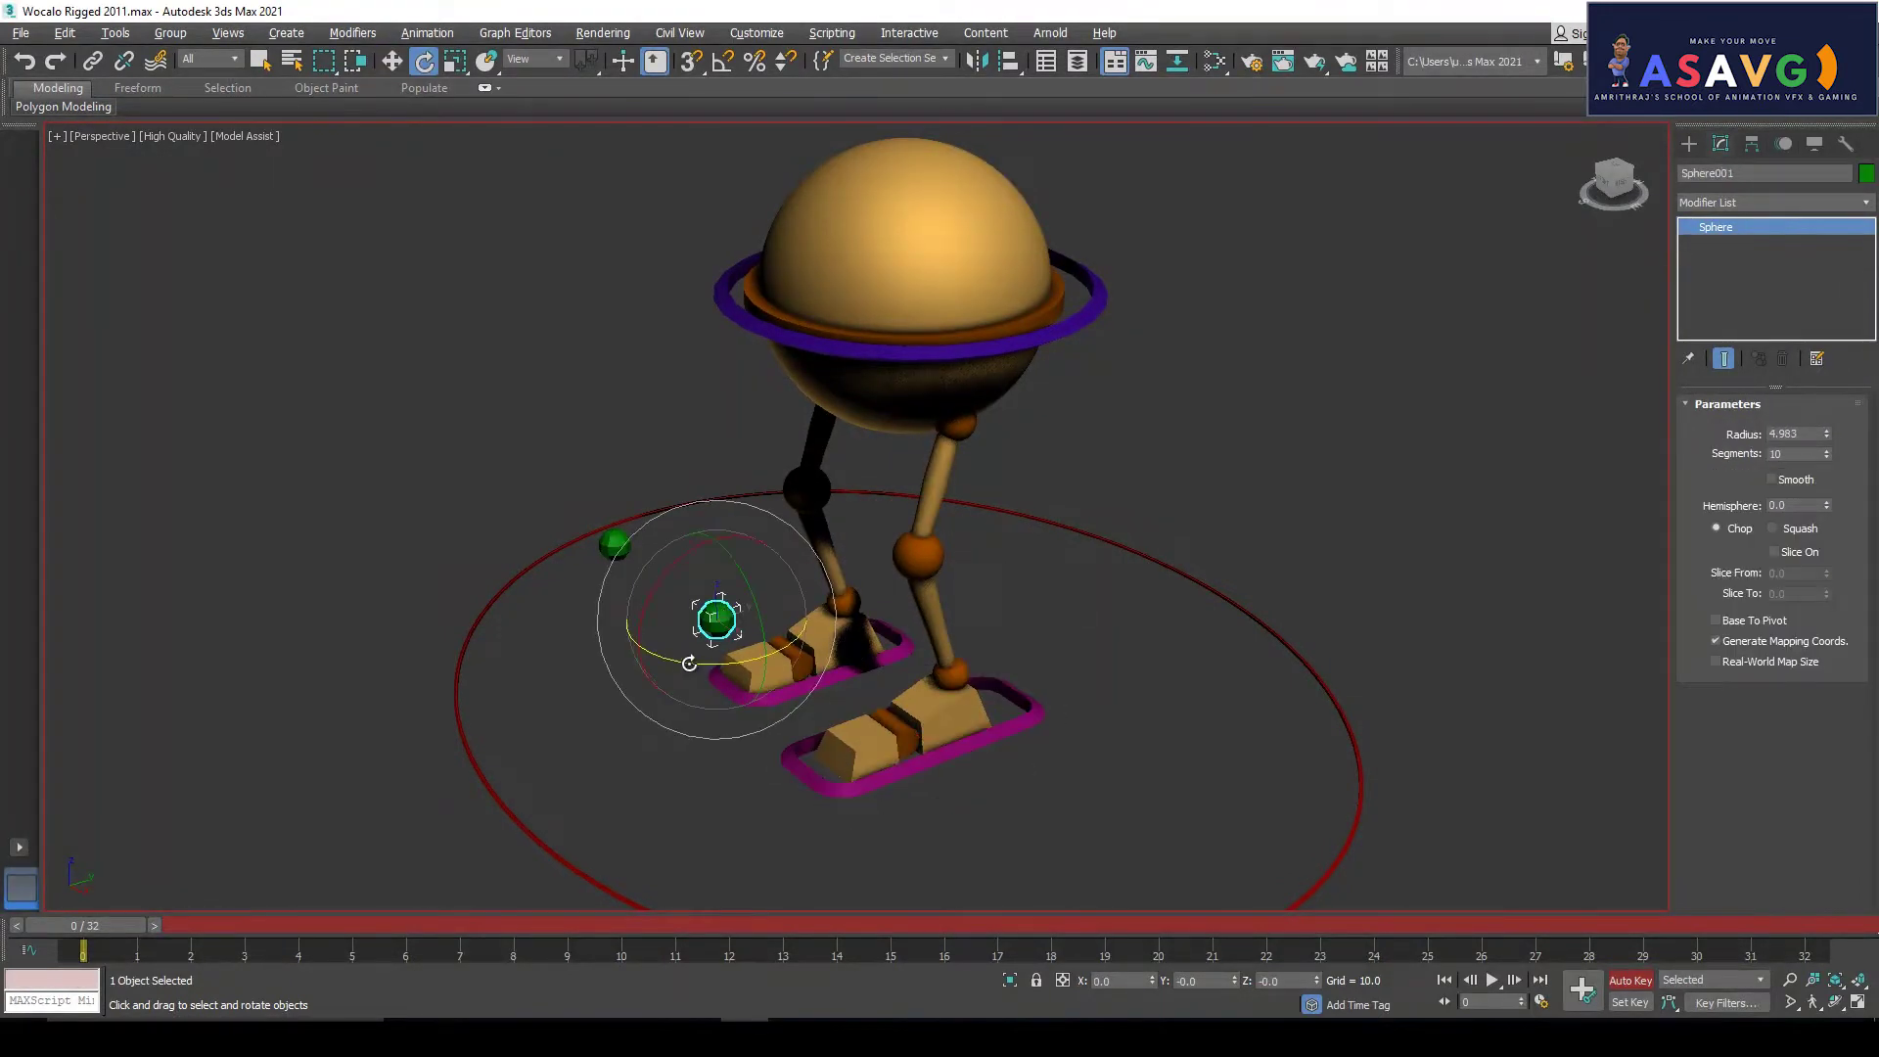
middle_click_drag(722, 628, 772, 649, "alt")
key("w")
left_click_drag(787, 618, 870, 644)
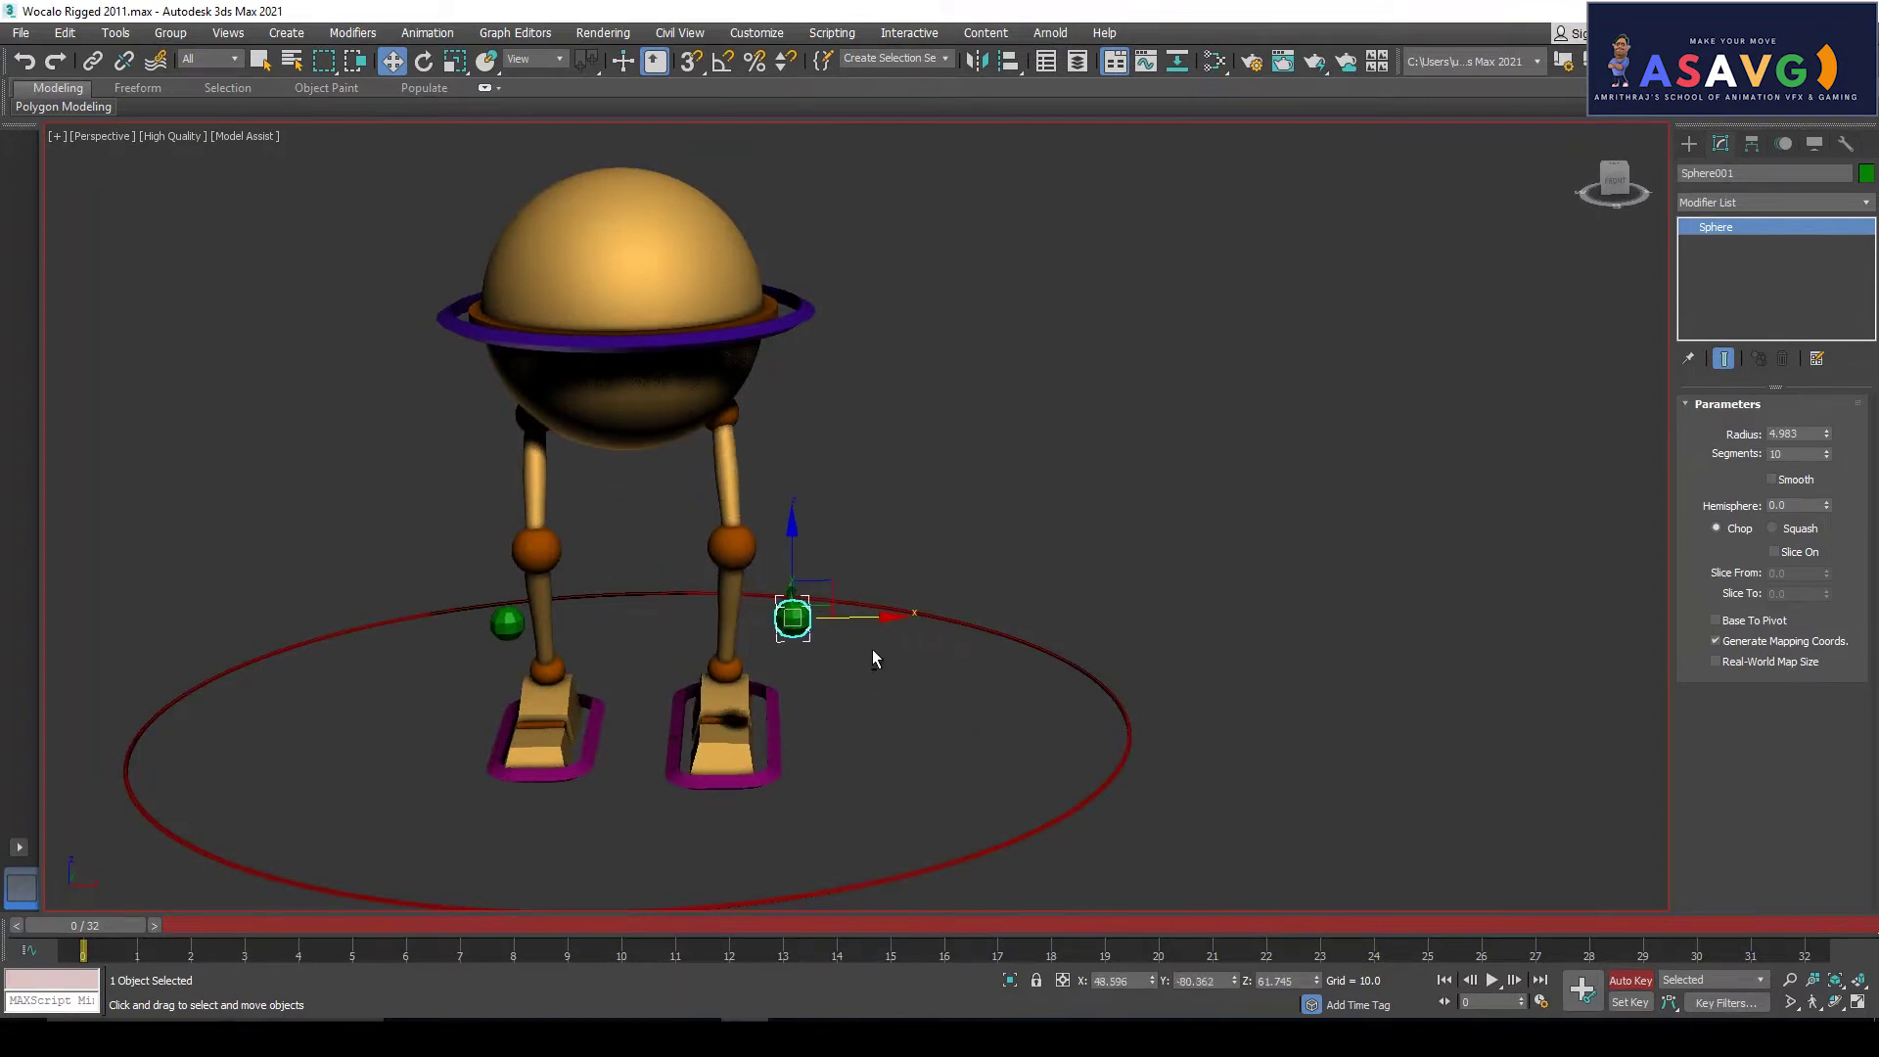
key("ctrl+z")
Try moving the whole rig with the red ground ellipse, and undo the move
left_click(1010, 638)
middle_click_drag(1017, 697, 742, 724, "alt")
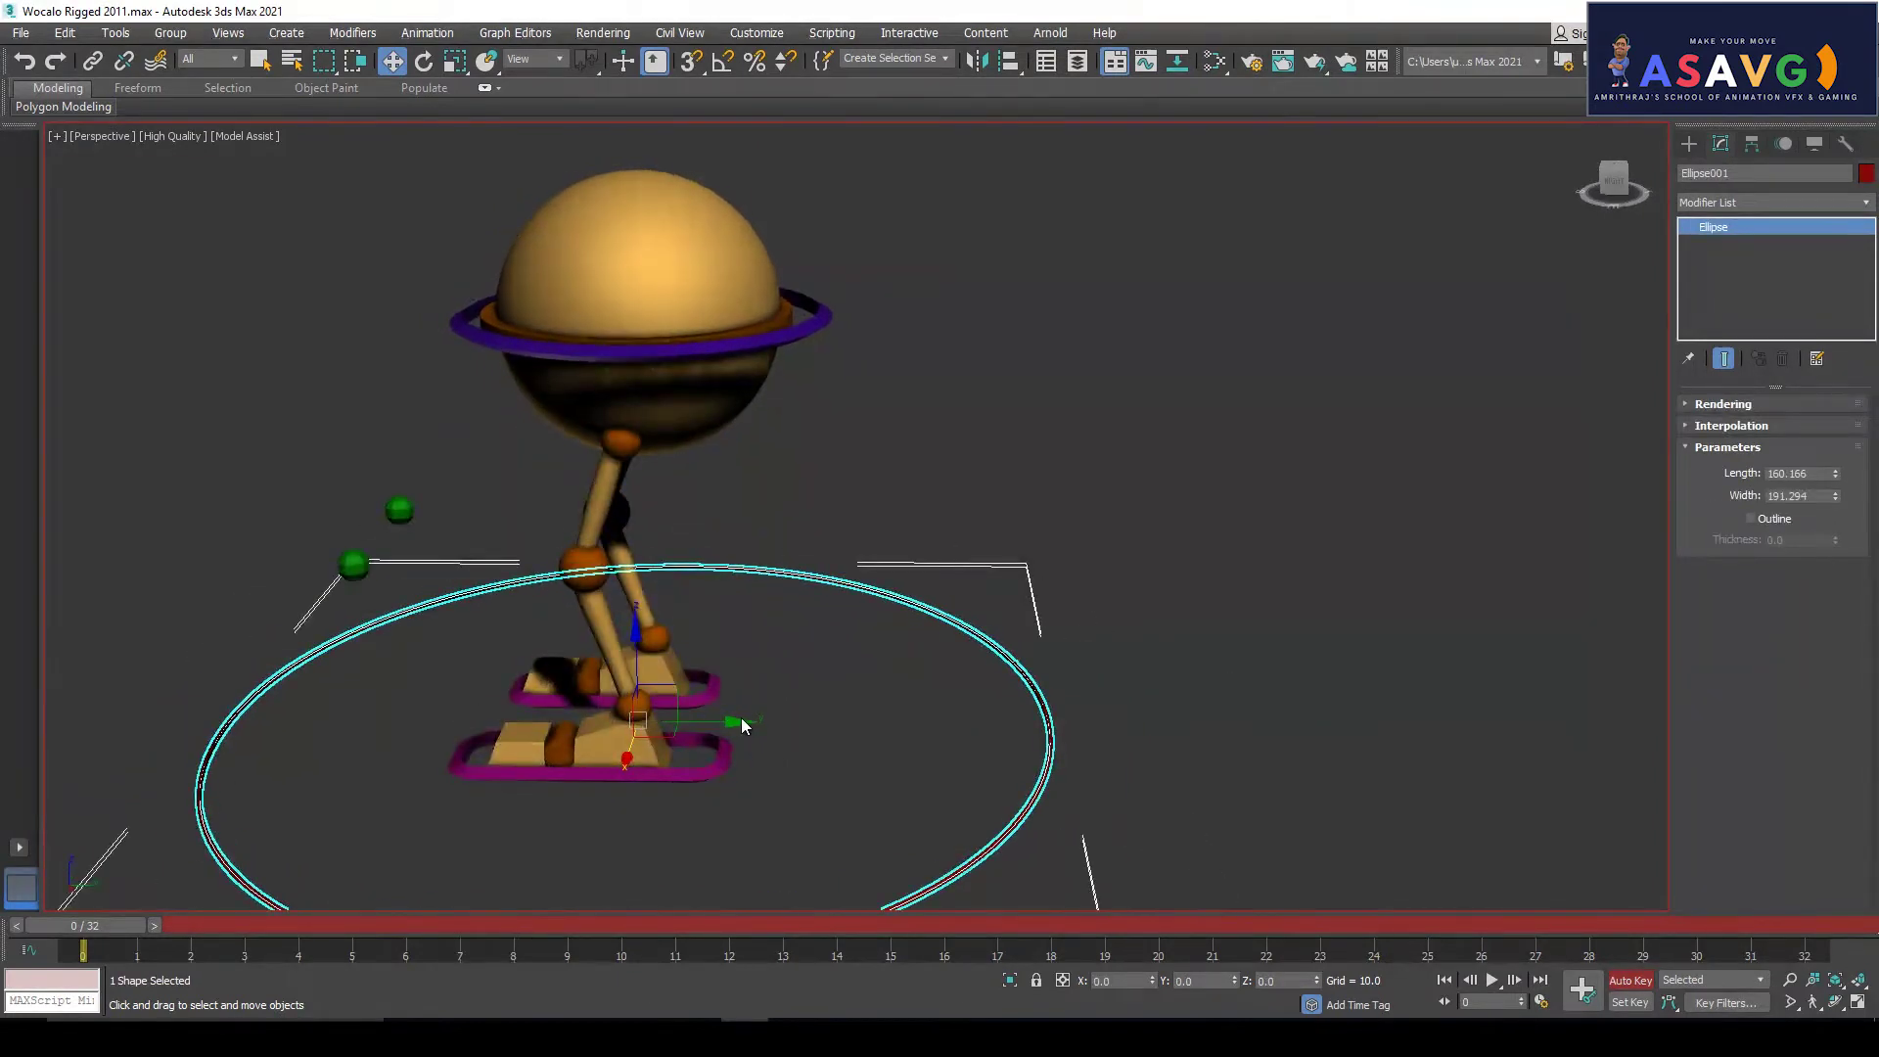
left_click_drag(740, 722, 869, 723)
key("ctrl+z")
Switch to Photos to check the contact pose in the walk reference image
scroll(466, 501, "down", 5)
middle_click_drag(466, 501, 588, 549, "alt")
scroll(534, 529, "up", 5)
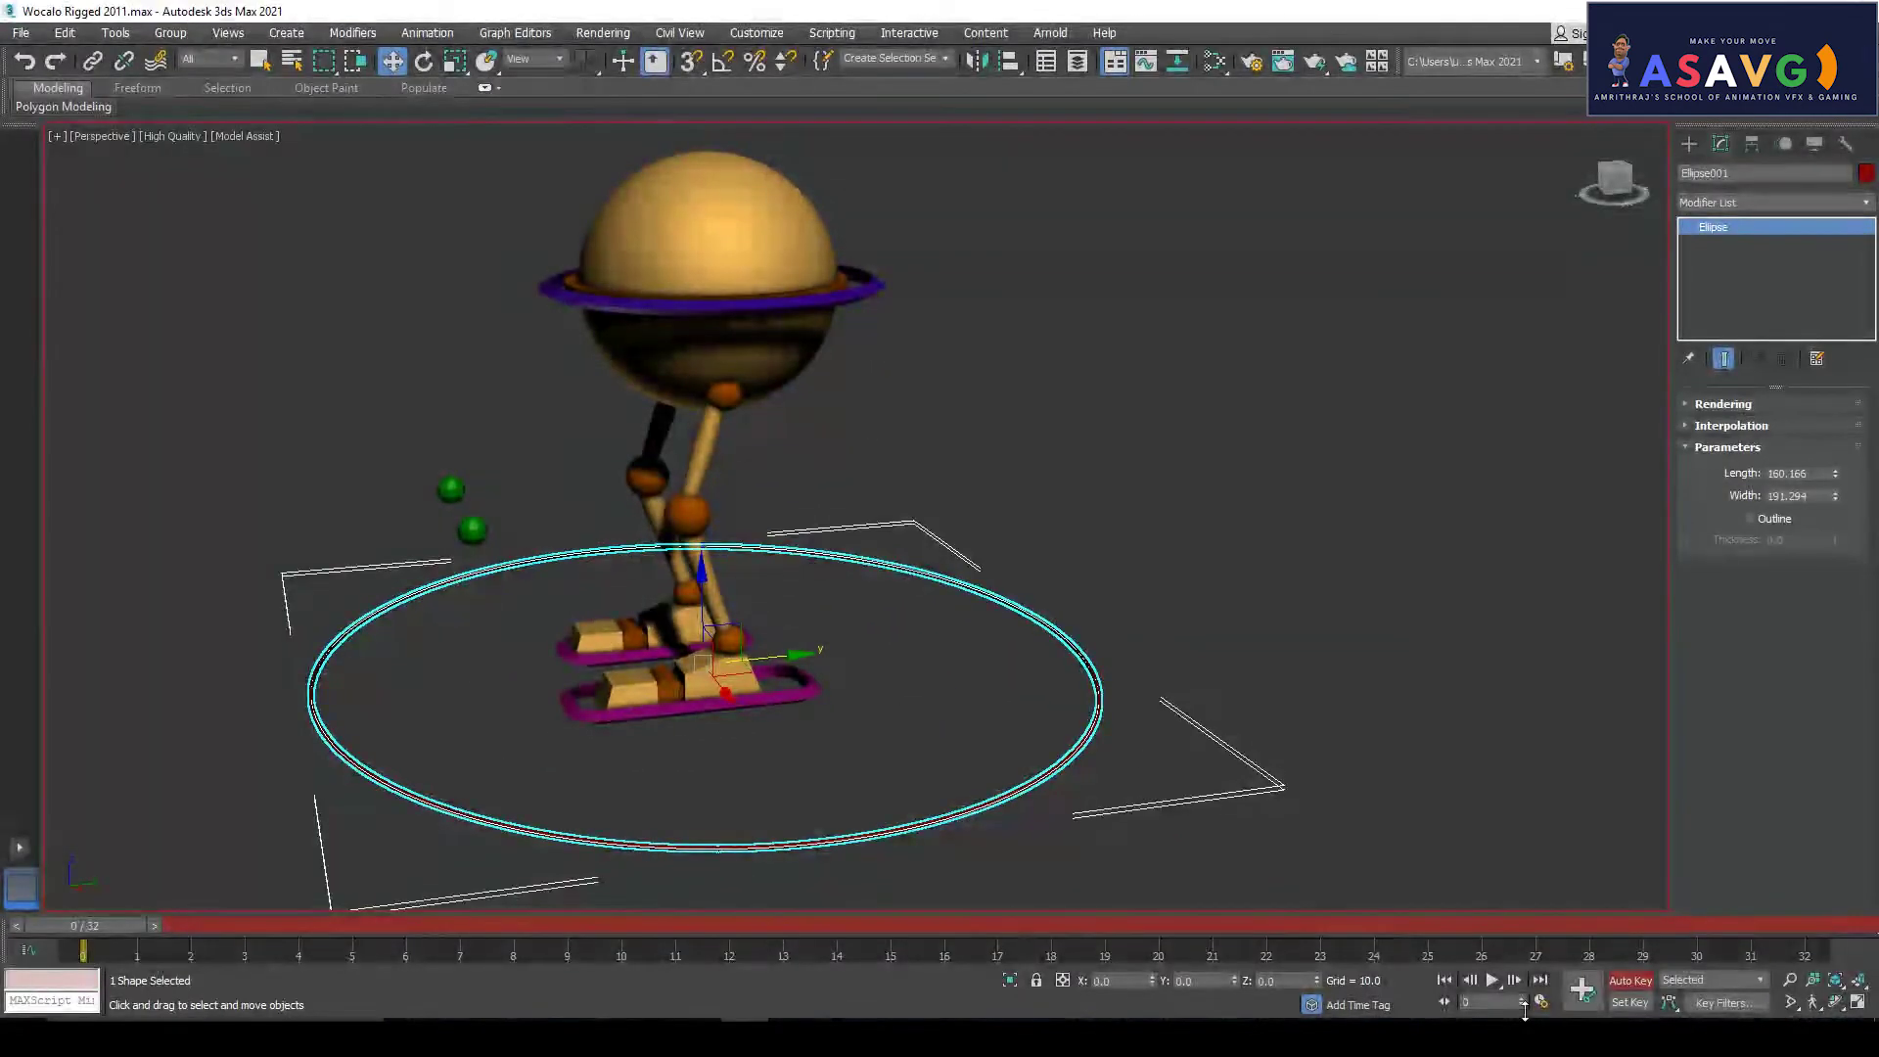
left_click(1416, 1037)
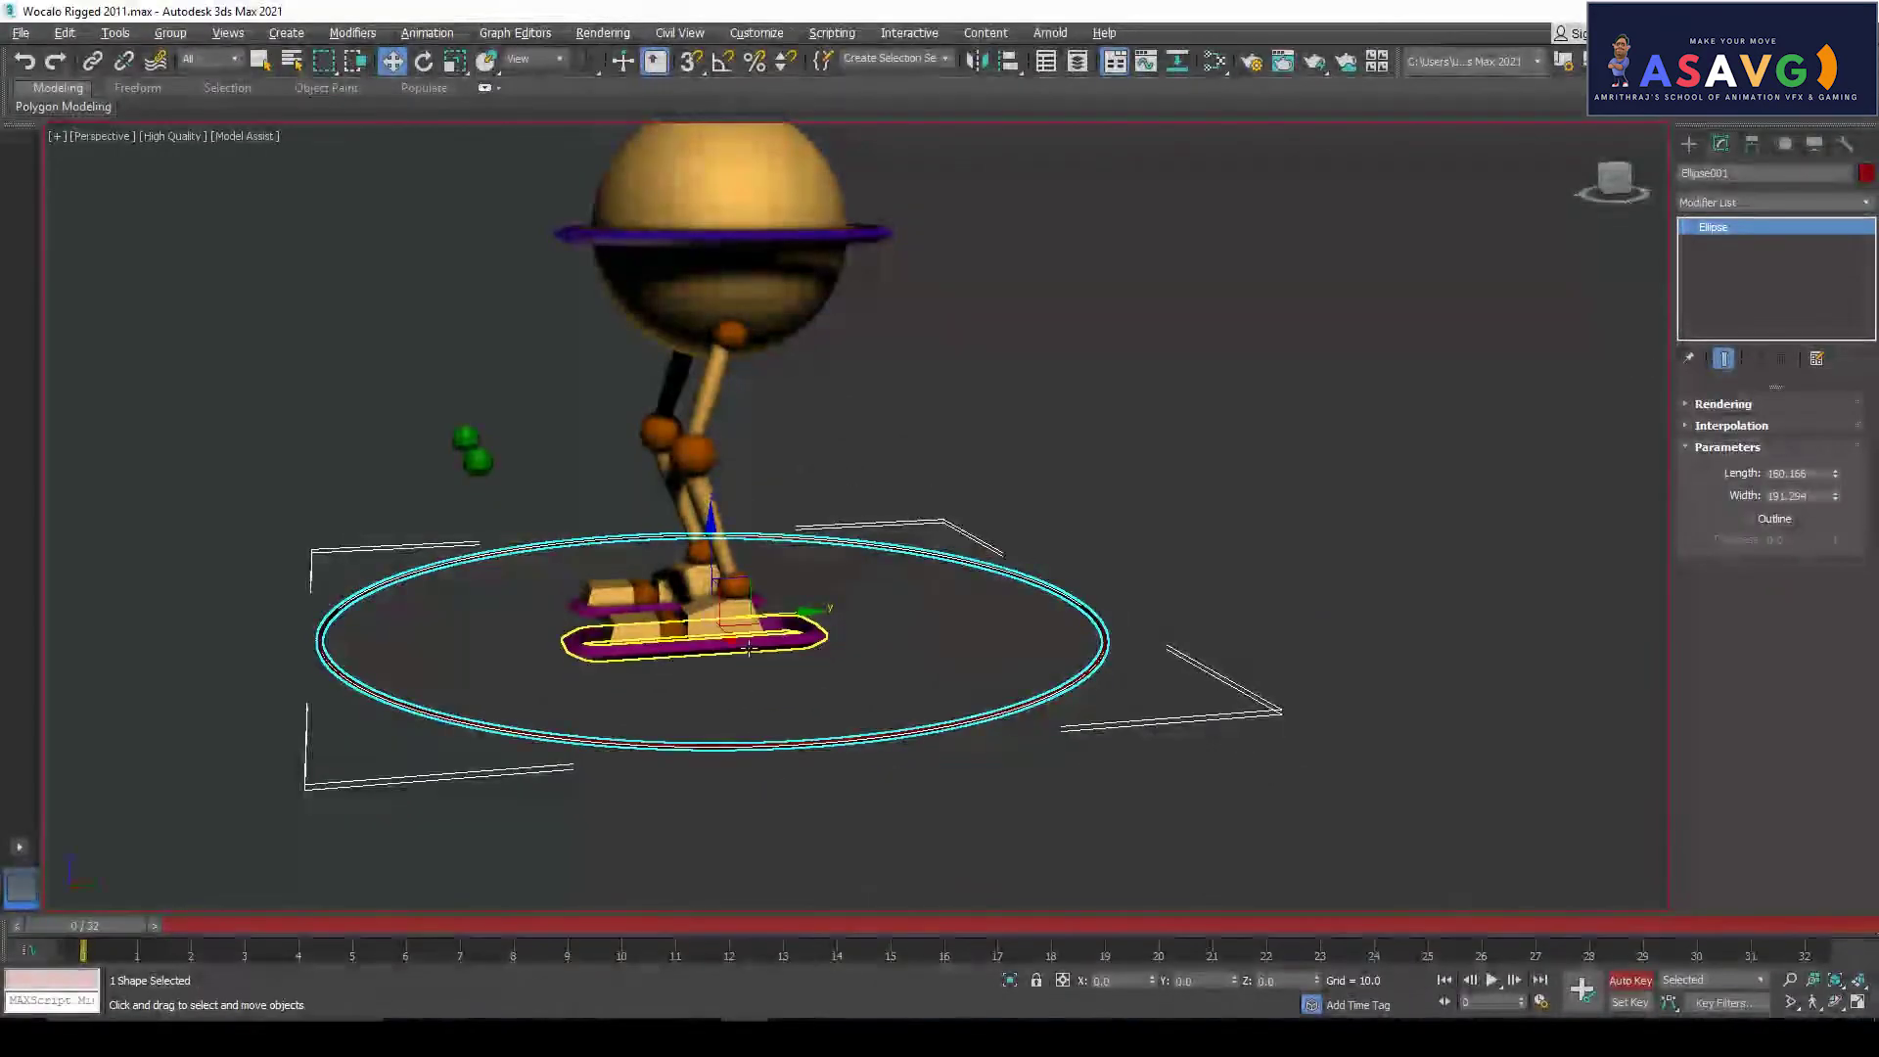
Move the near foot control forward and the far foot control back to form the contact stride
left_click(753, 653)
left_click_drag(793, 631, 859, 601)
left_click(736, 611)
middle_click_drag(847, 619, 888, 635)
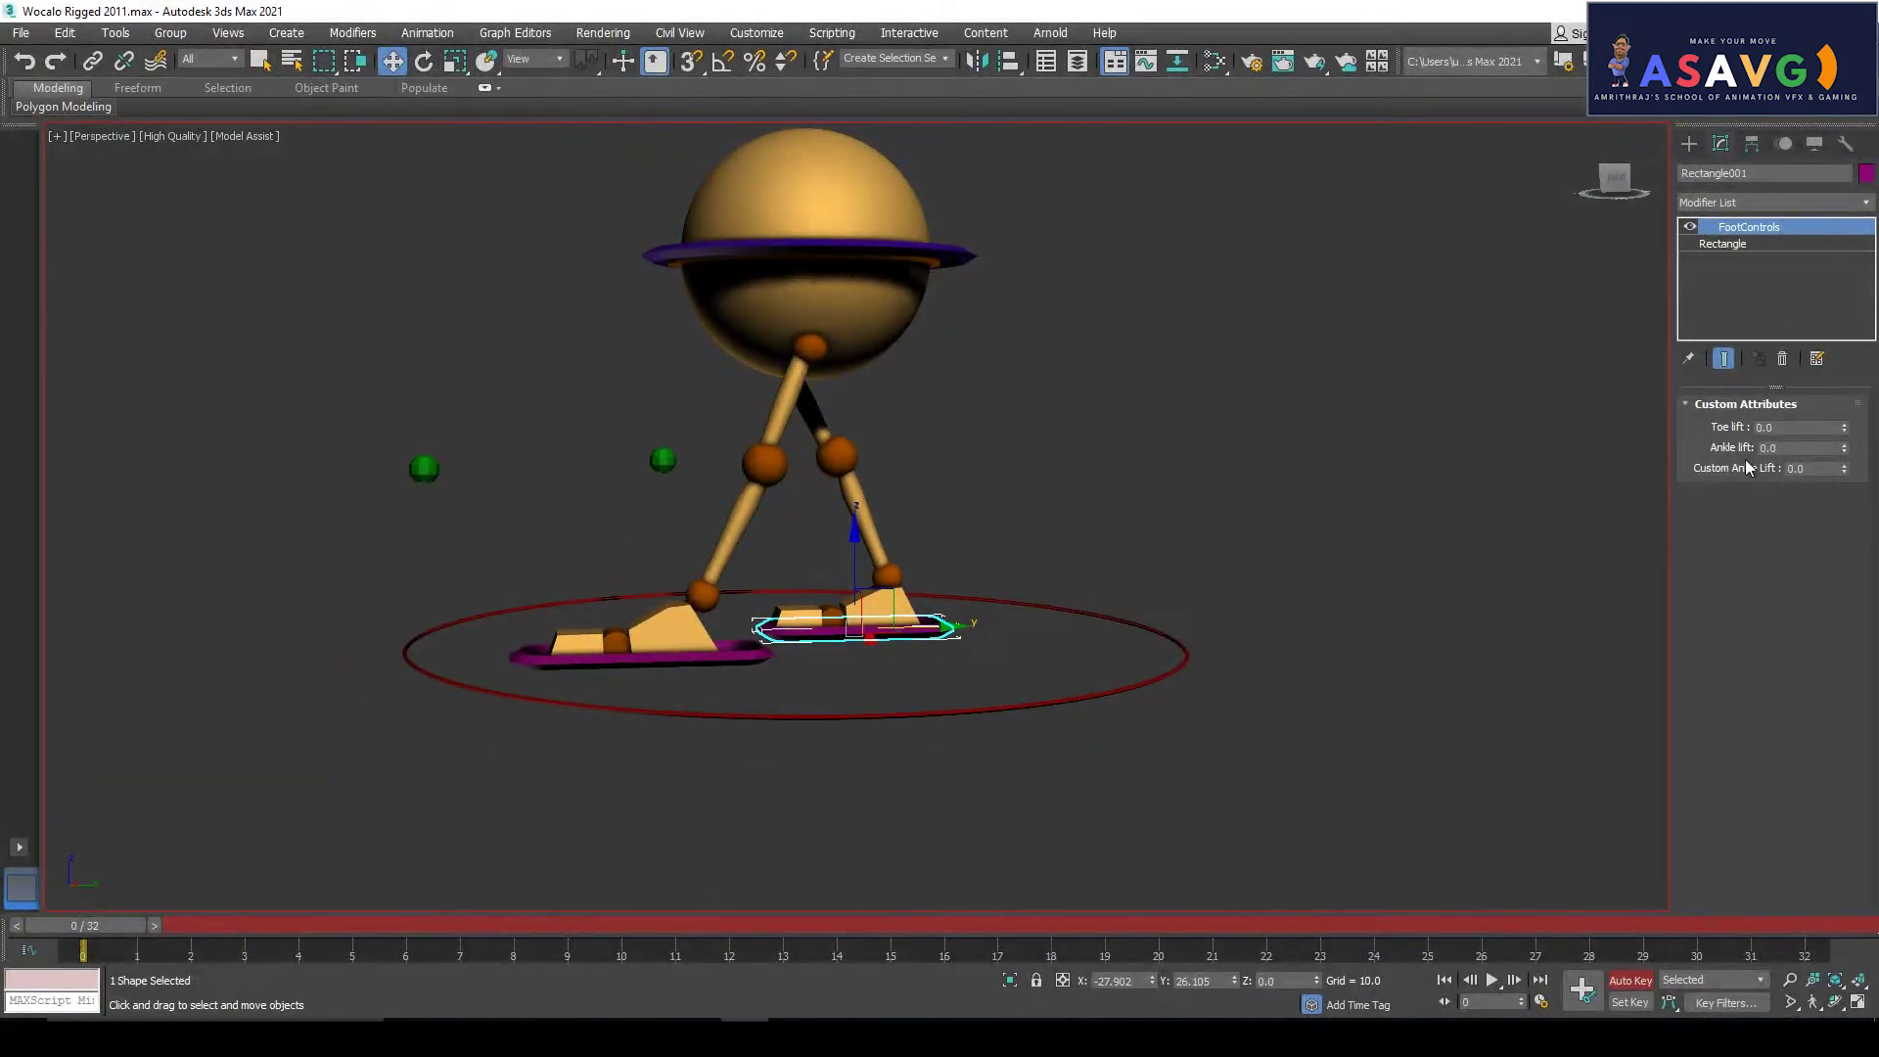
Reselect the rear foot control and display its custom attributes
left_click(1688, 143)
left_click(1198, 648)
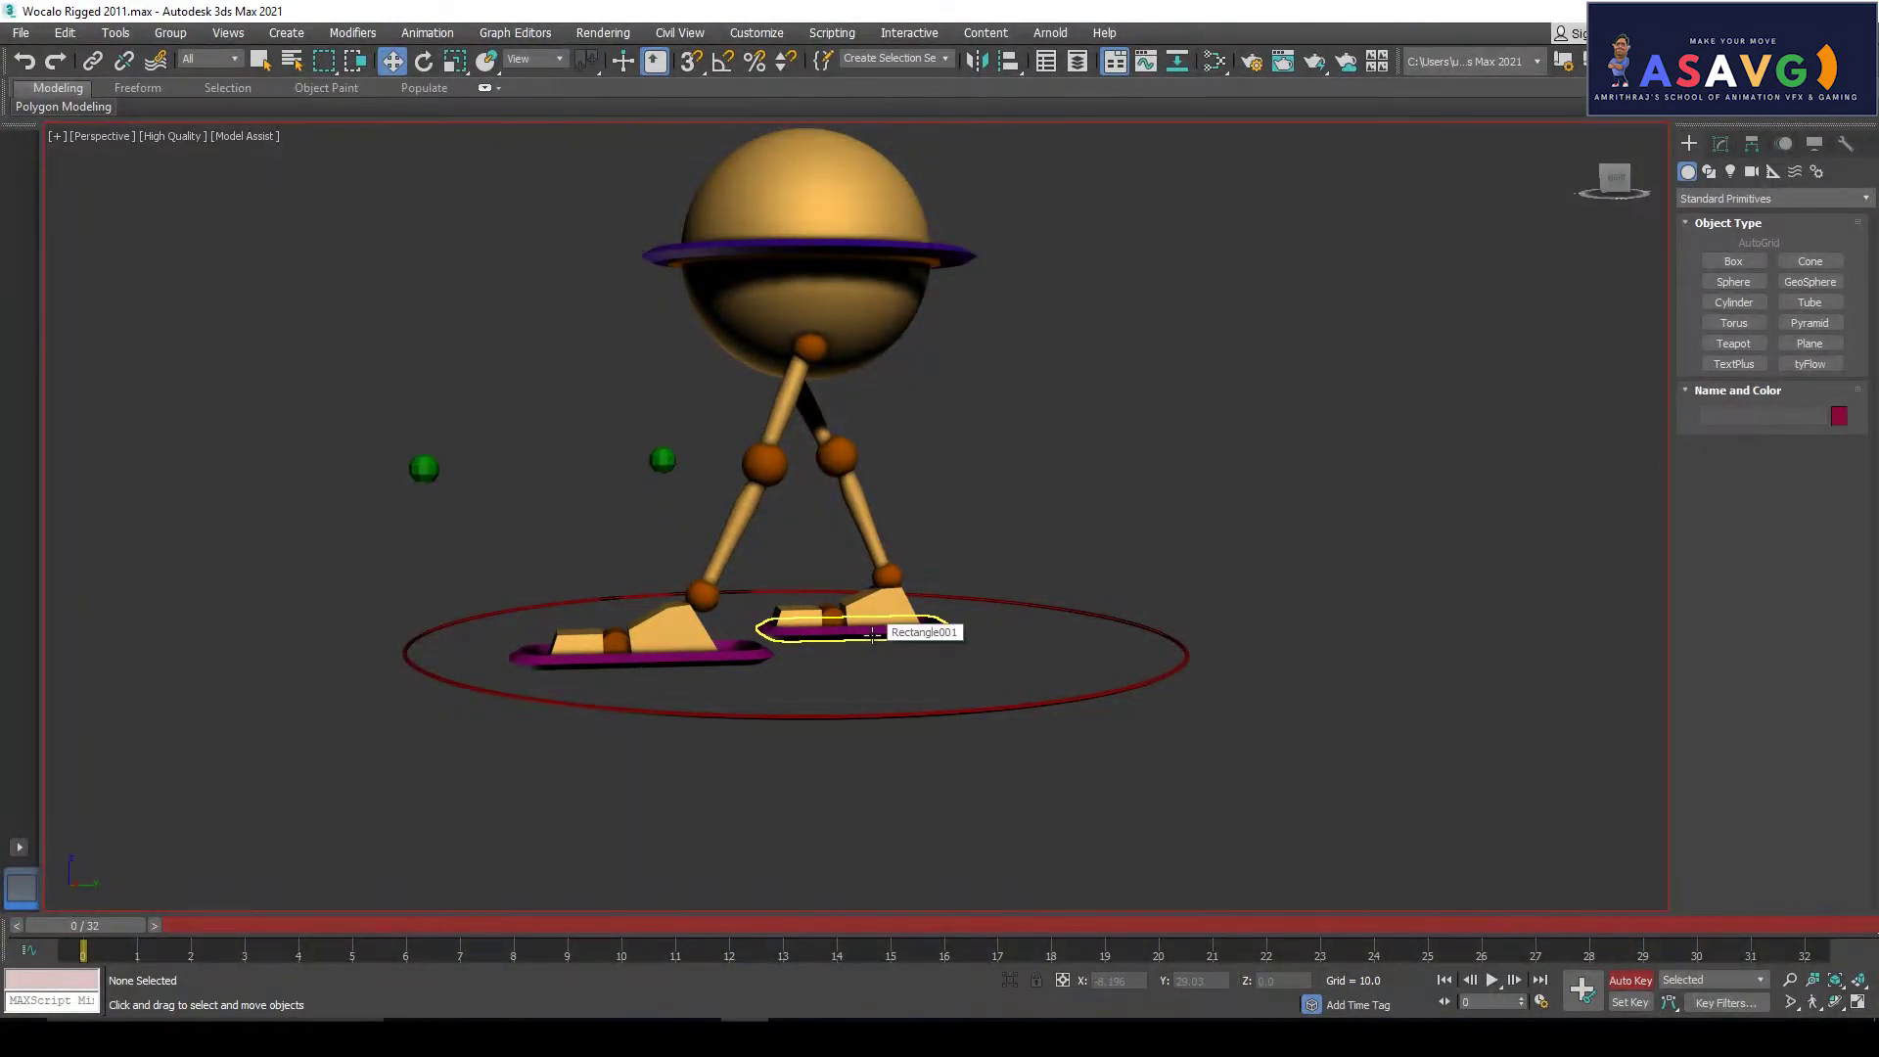
left_click(872, 634)
left_click(1720, 143)
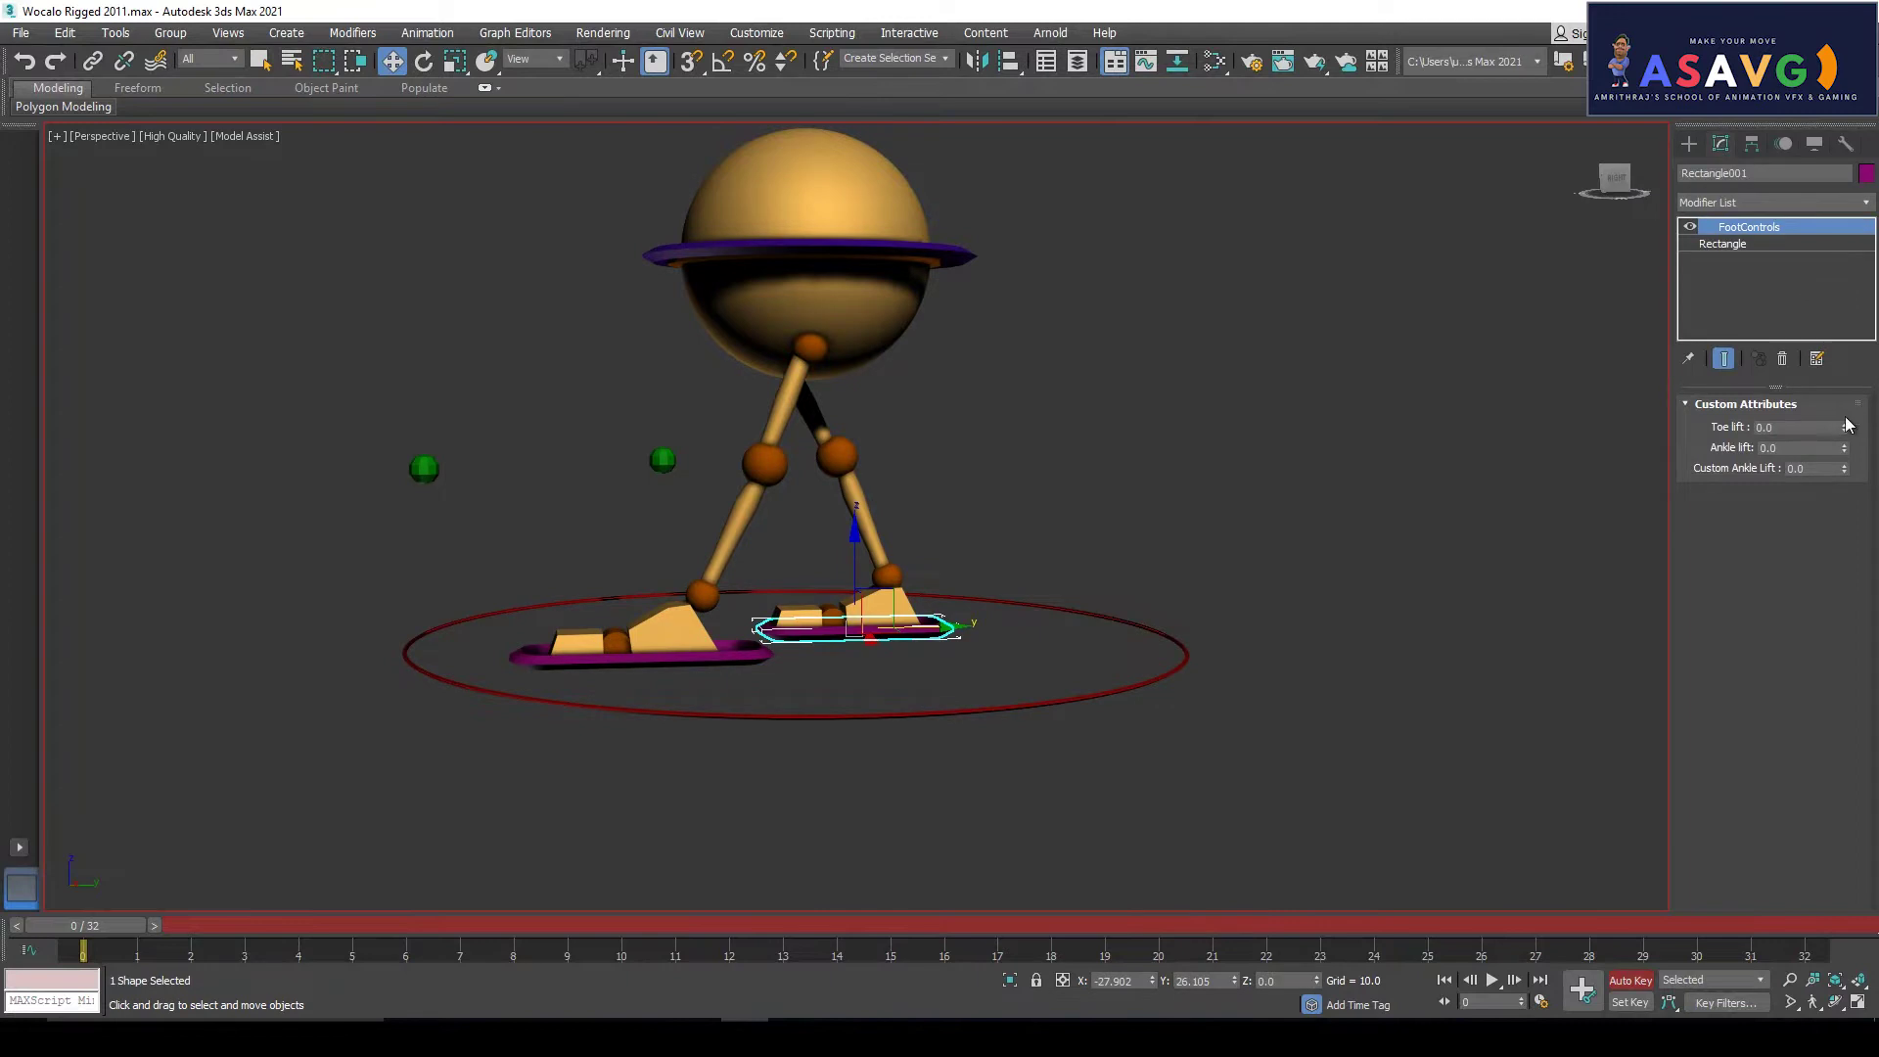
Try out the rear foot's Toe lift, Ankle lift and Custom Ankle Lift attributes, undoing each change
middle_click_drag(1278, 476, 1277, 491, "alt")
left_click_drag(1845, 432, 1839, 354)
key("ctrl+z")
key("ctrl+z")
left_click_drag(1845, 449, 1810, 323)
key("ctrl+z")
left_click_drag(1844, 473, 1815, 379)
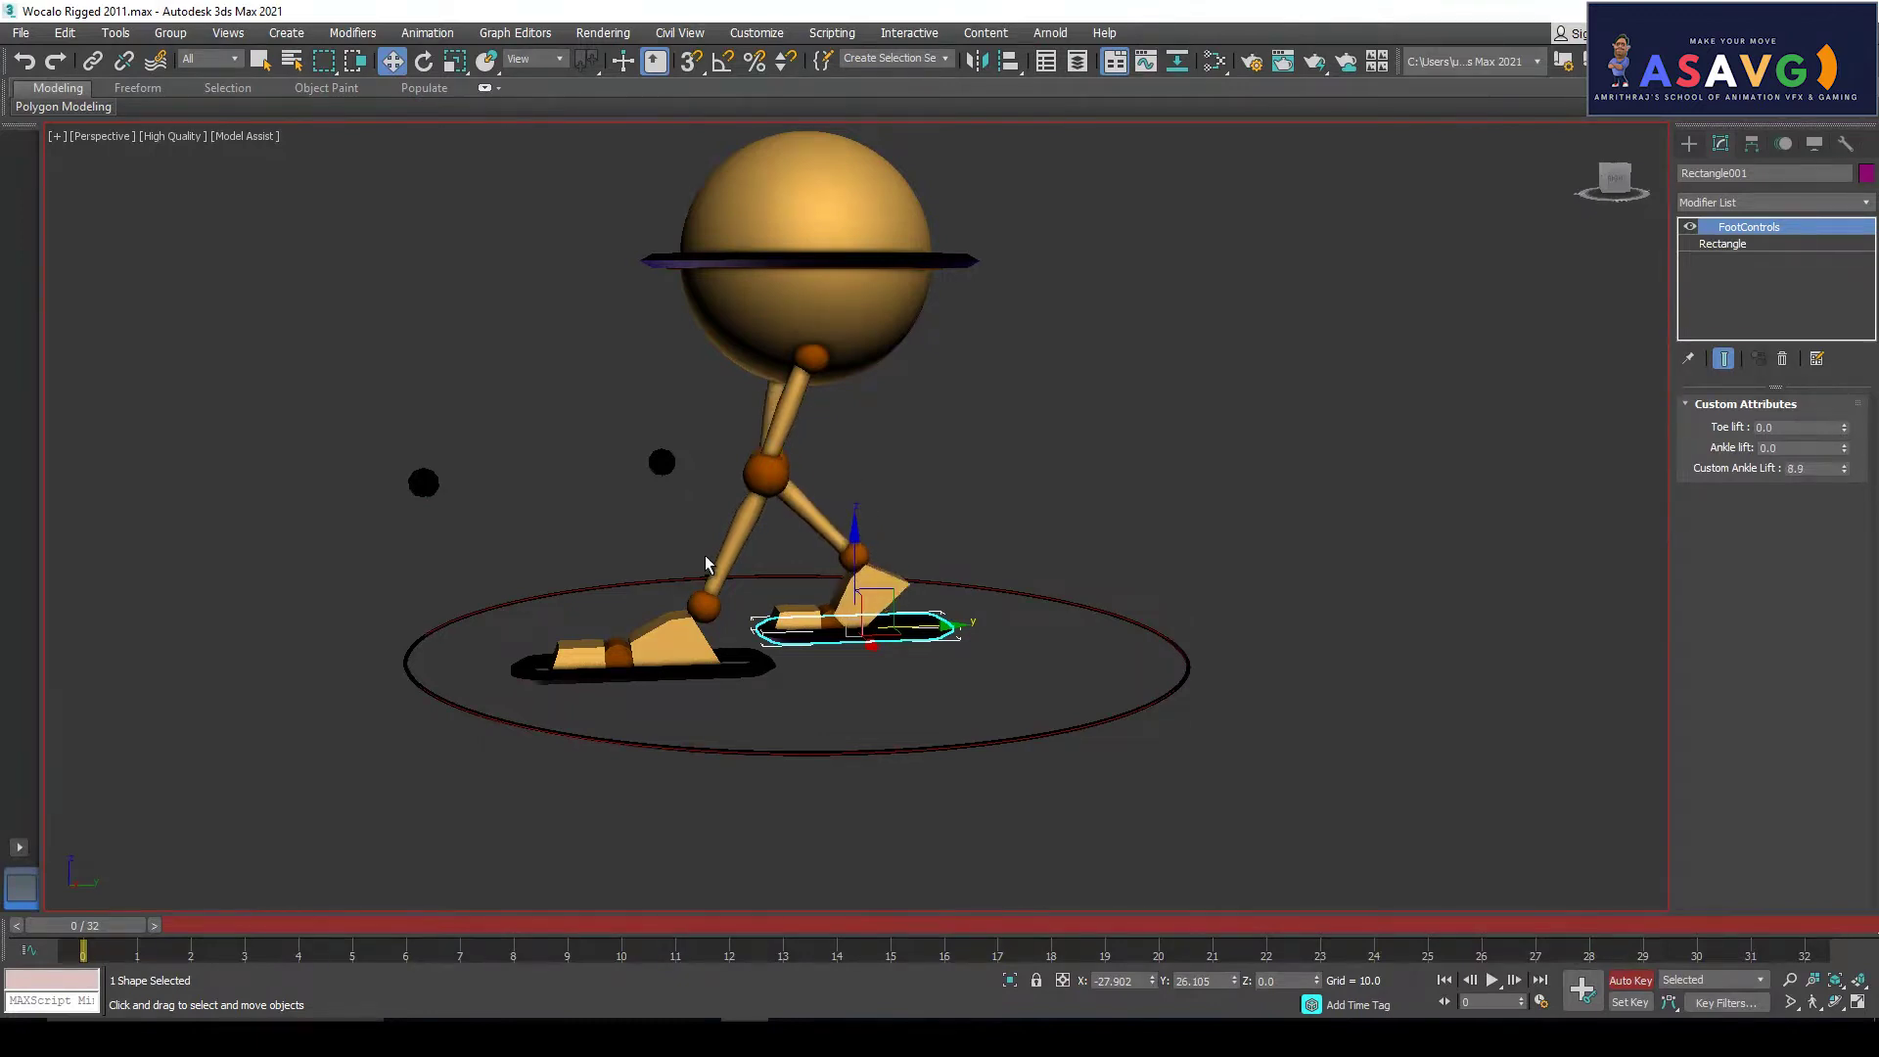
key("ctrl+z")
Select all parts of the rig, set keys for them at frame 0, and deselect everything
middle_click_drag(598, 689, 620, 766, "alt")
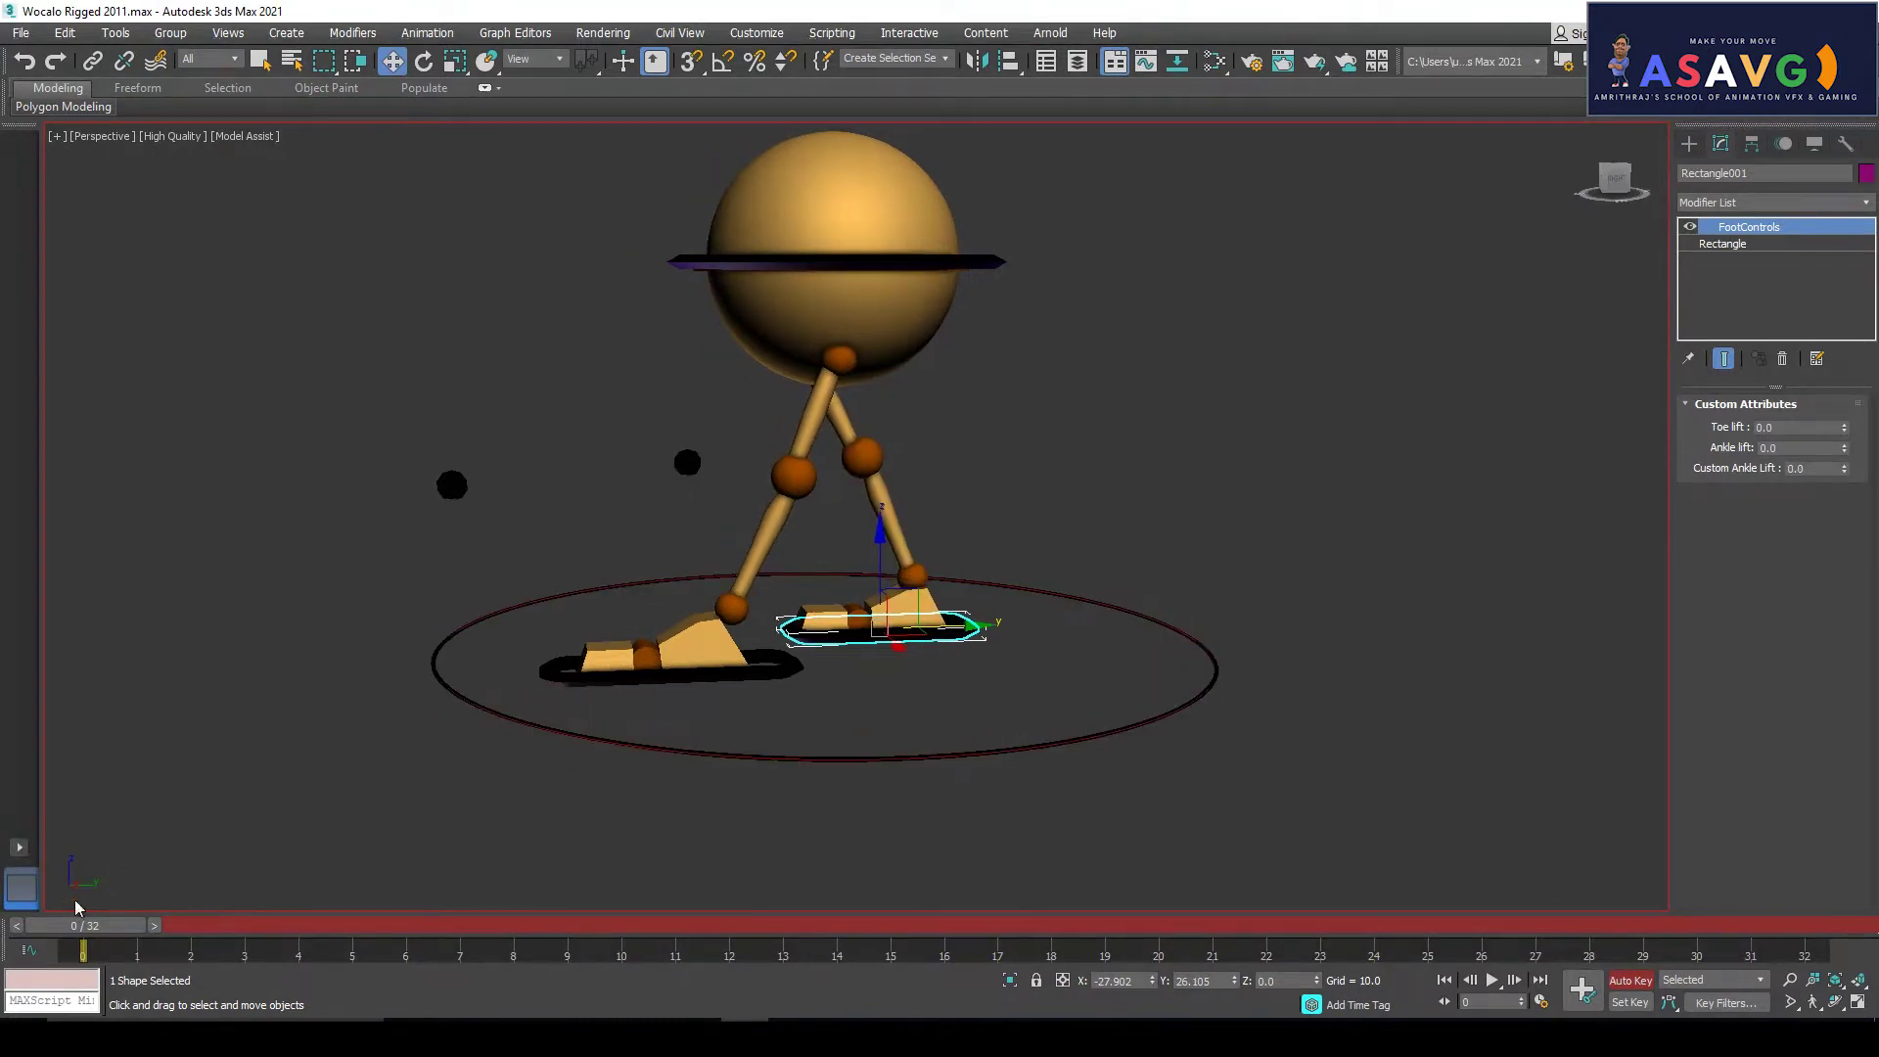
middle_click_drag(714, 714, 723, 724, "alt")
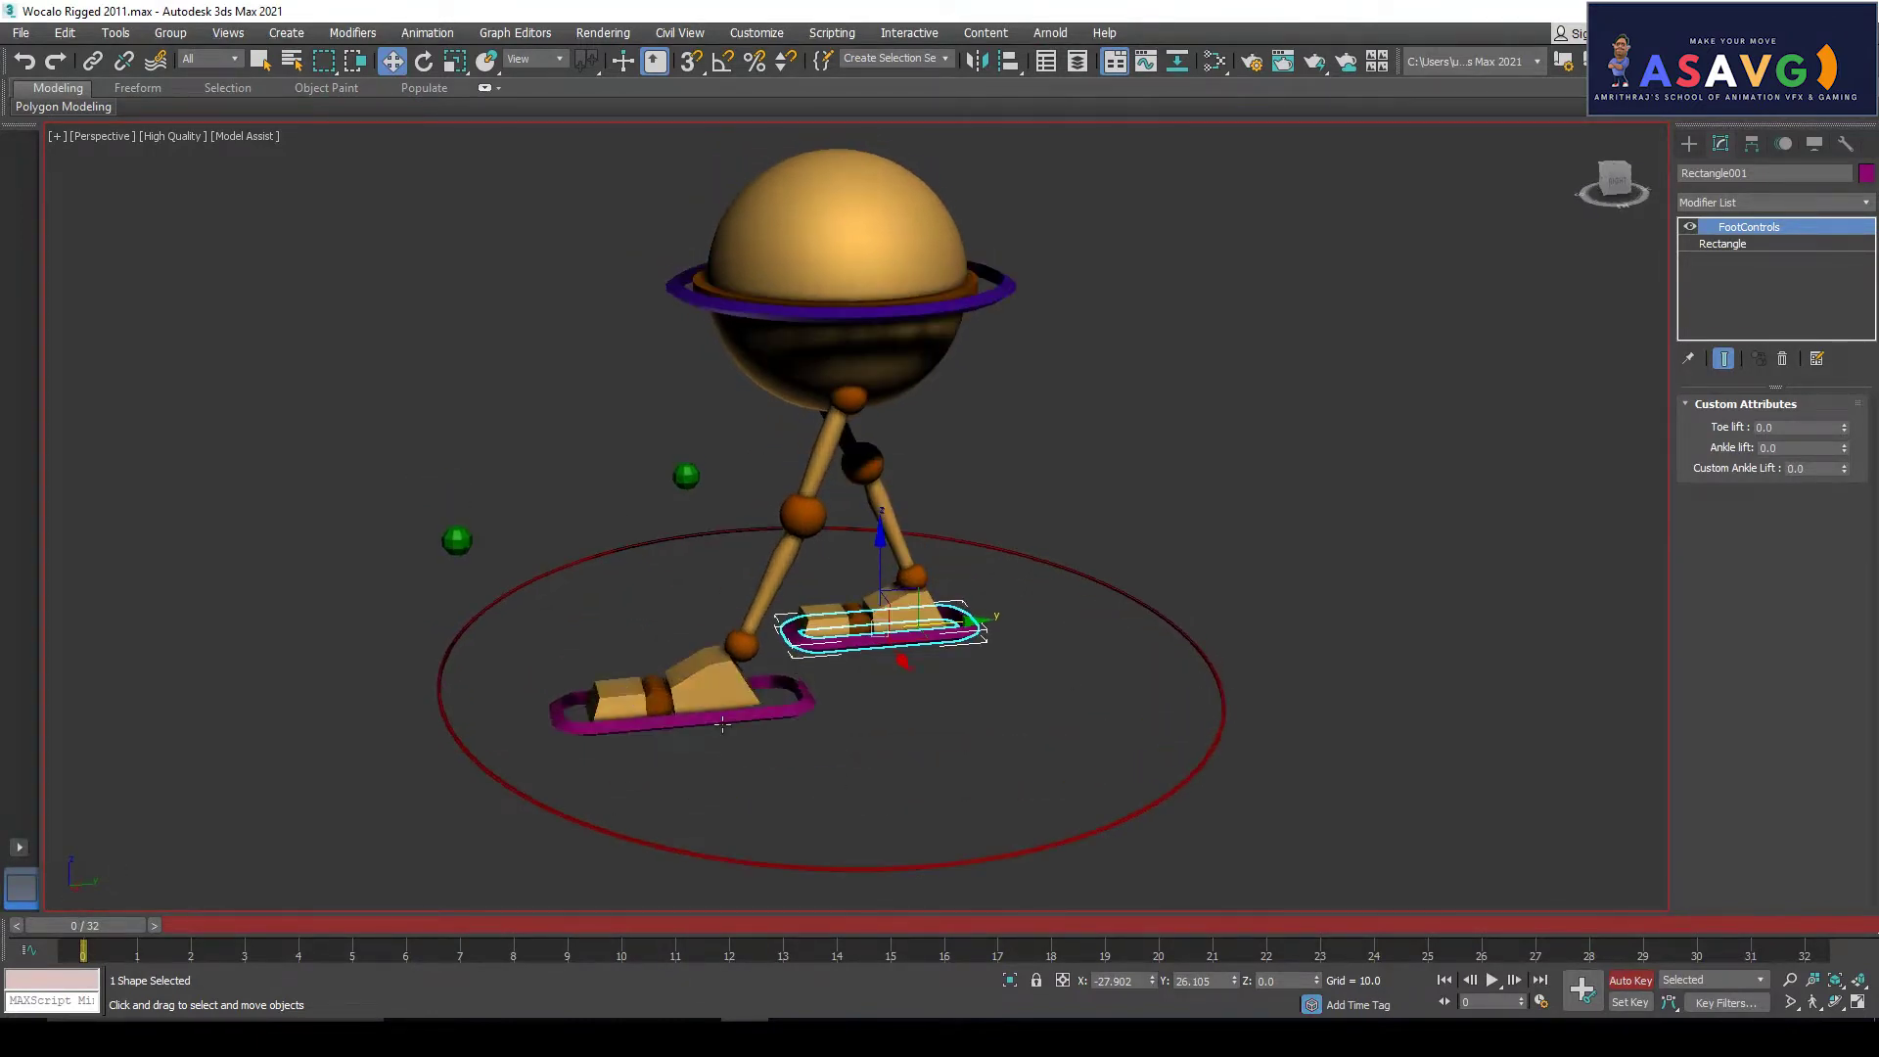
left_click_drag(666, 421, 1113, 831)
middle_click_drag(1113, 832, 1036, 754, "alt")
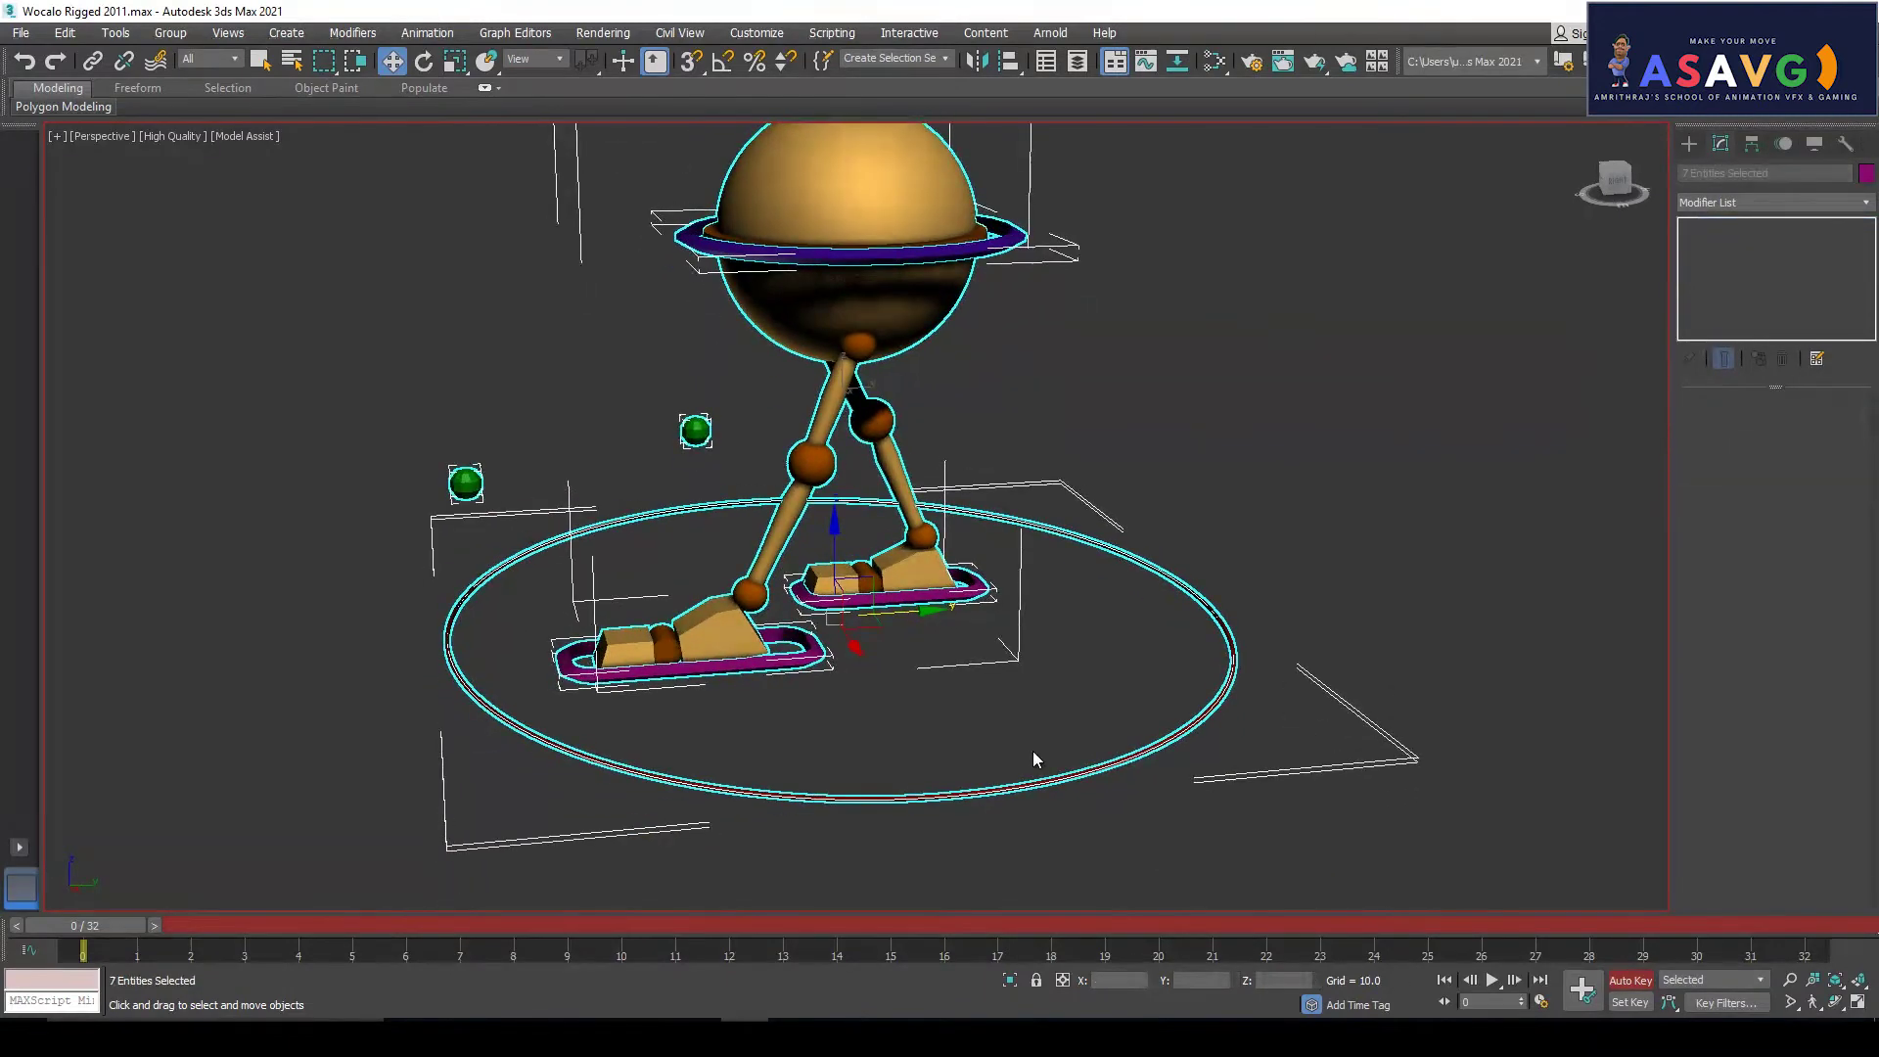
middle_click_drag(942, 707, 879, 683, "alt")
left_click(879, 683)
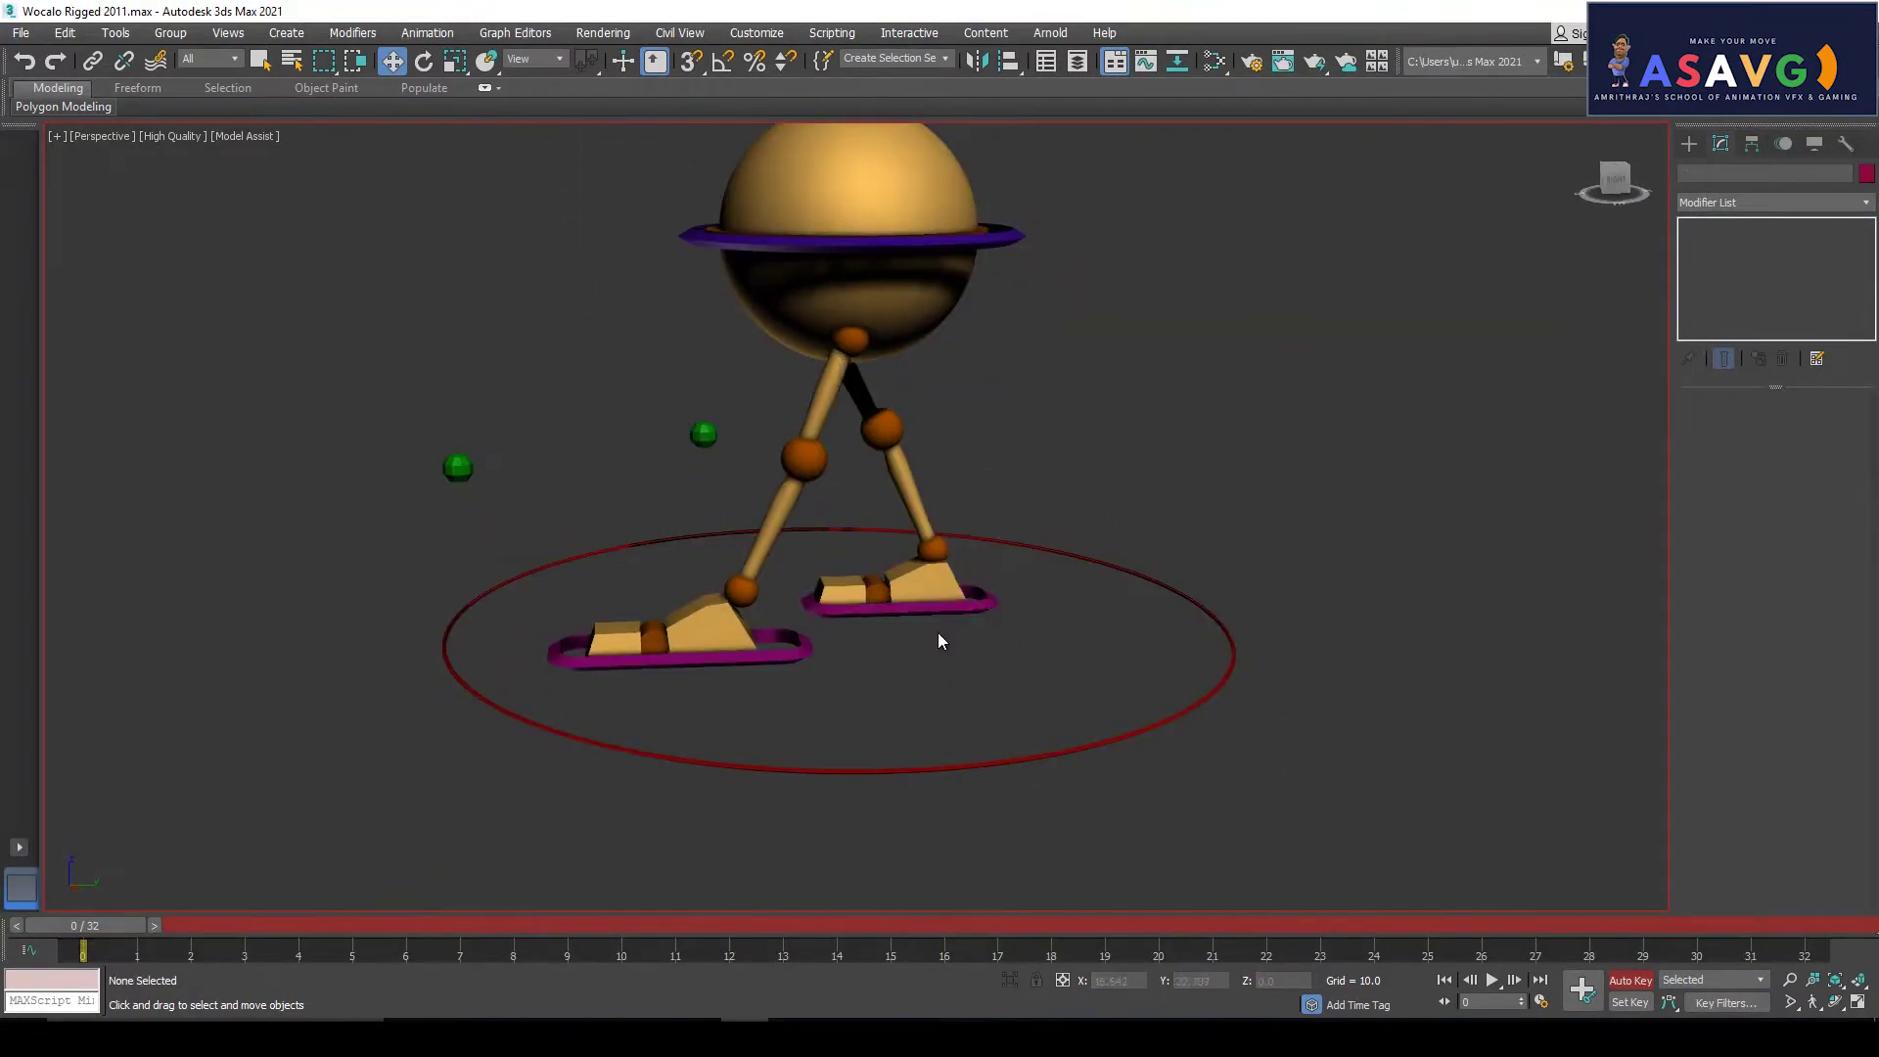
Set the rear foot's Ankle lift to 7.3 and move that foot control slightly farther back
left_click(936, 615)
middle_click_drag(937, 616, 957, 648)
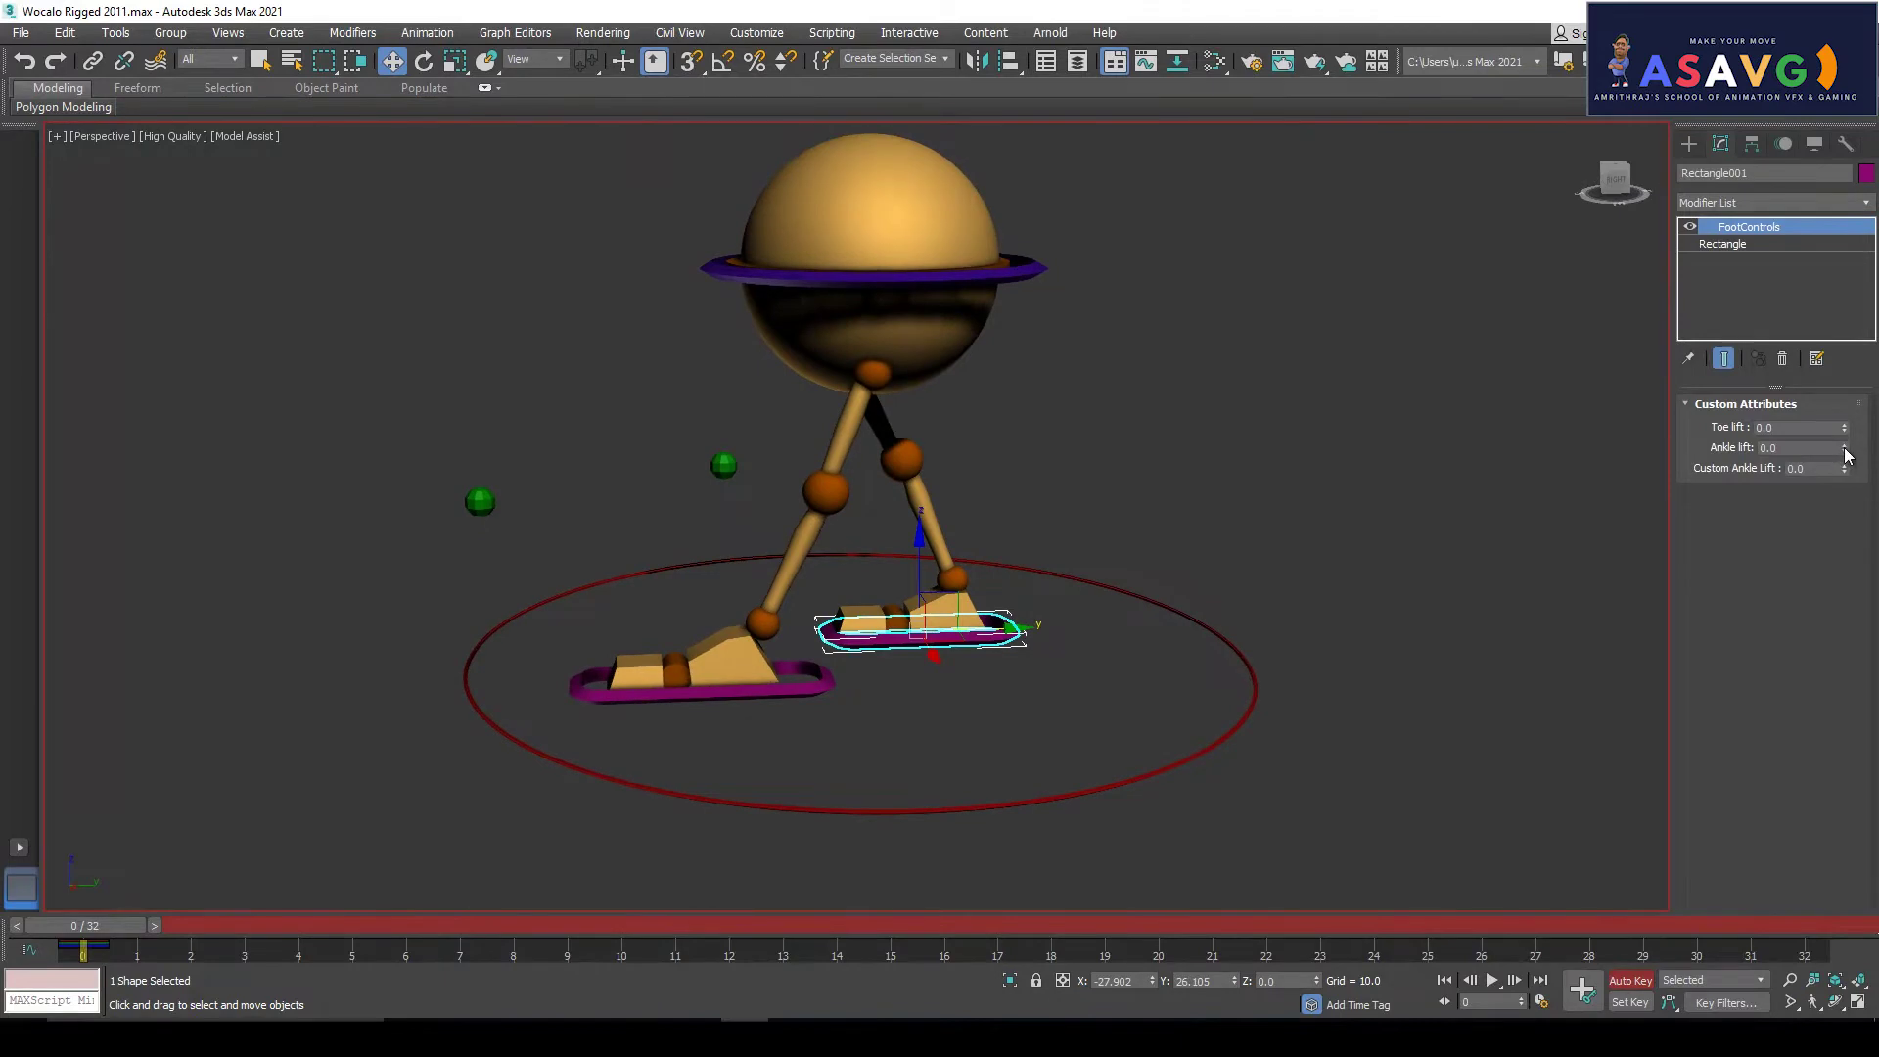
left_click_drag(1846, 456, 1826, 377)
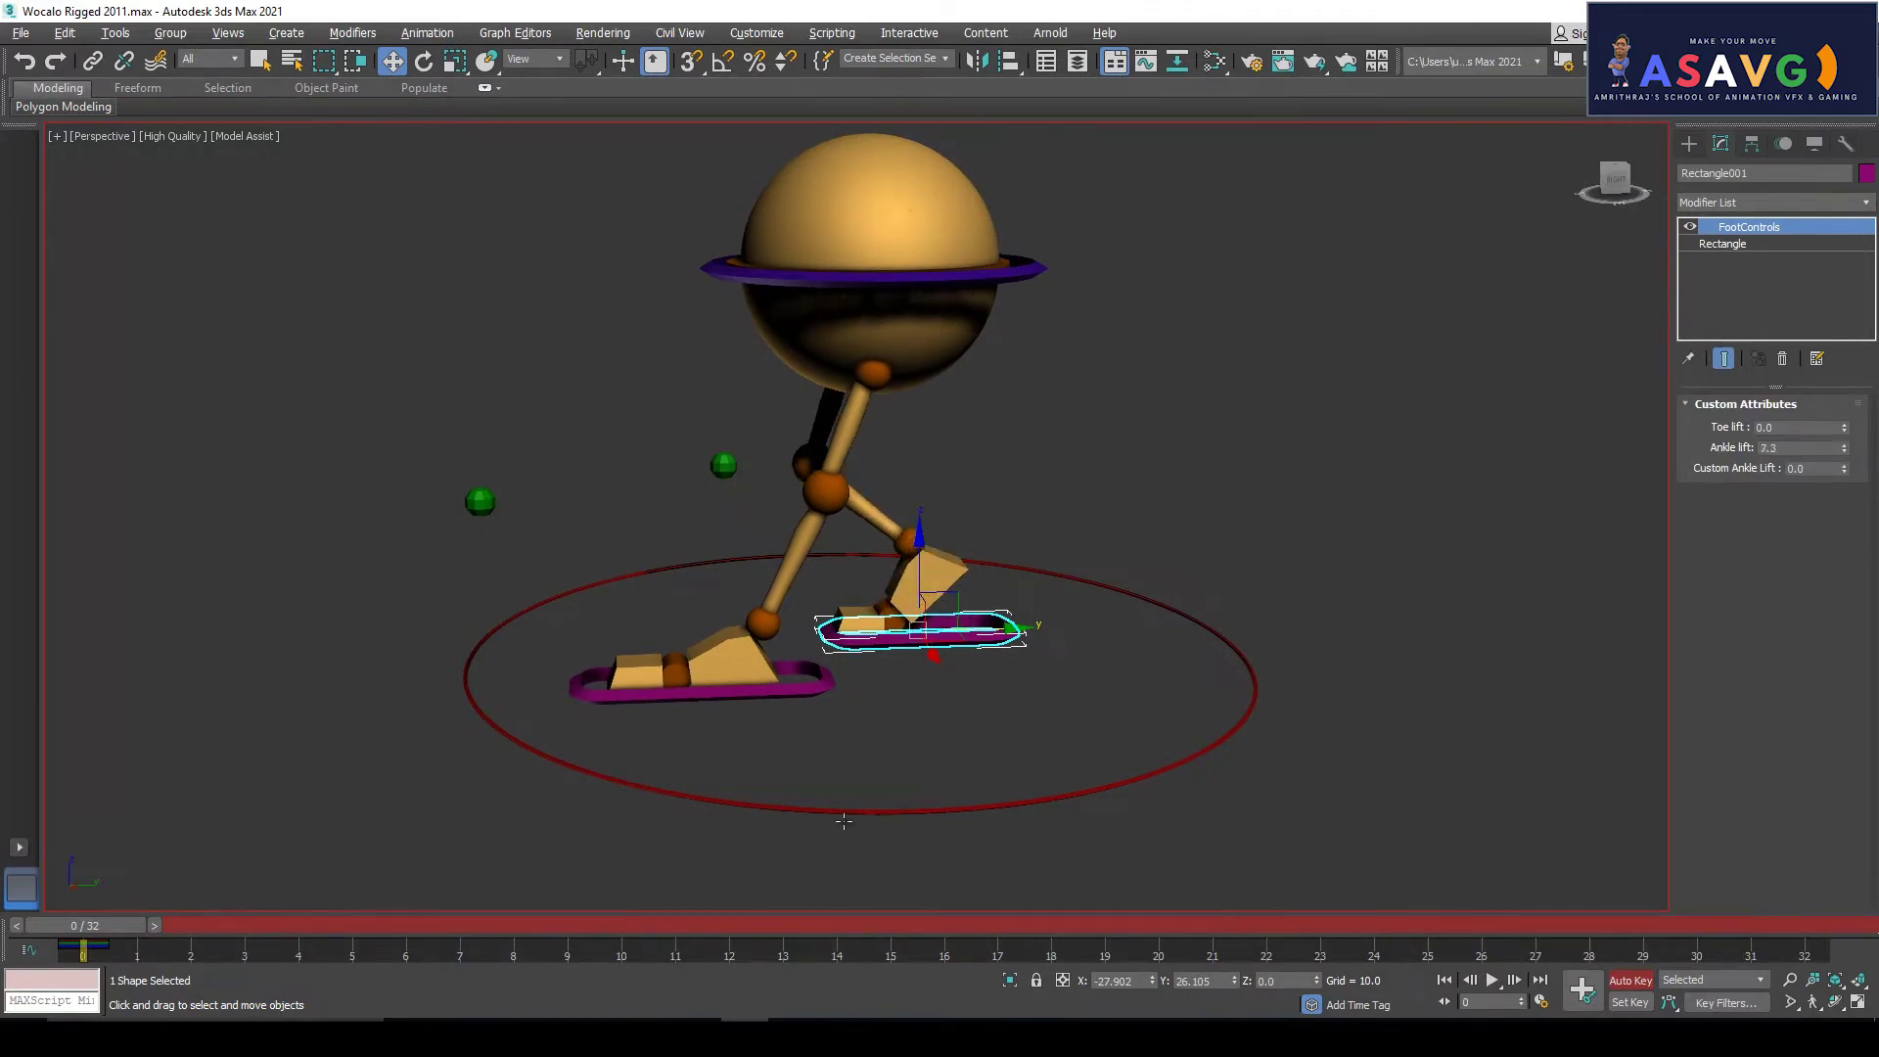
middle_click_drag(874, 871, 949, 751)
left_click_drag(1088, 639, 1166, 624)
Try out the front foot's Toe Lift, Ankle Lift and Custom Ankle Lift attributes, returning them to 0
middle_click_drag(744, 765, 796, 728, "alt")
left_click(820, 660)
key("e")
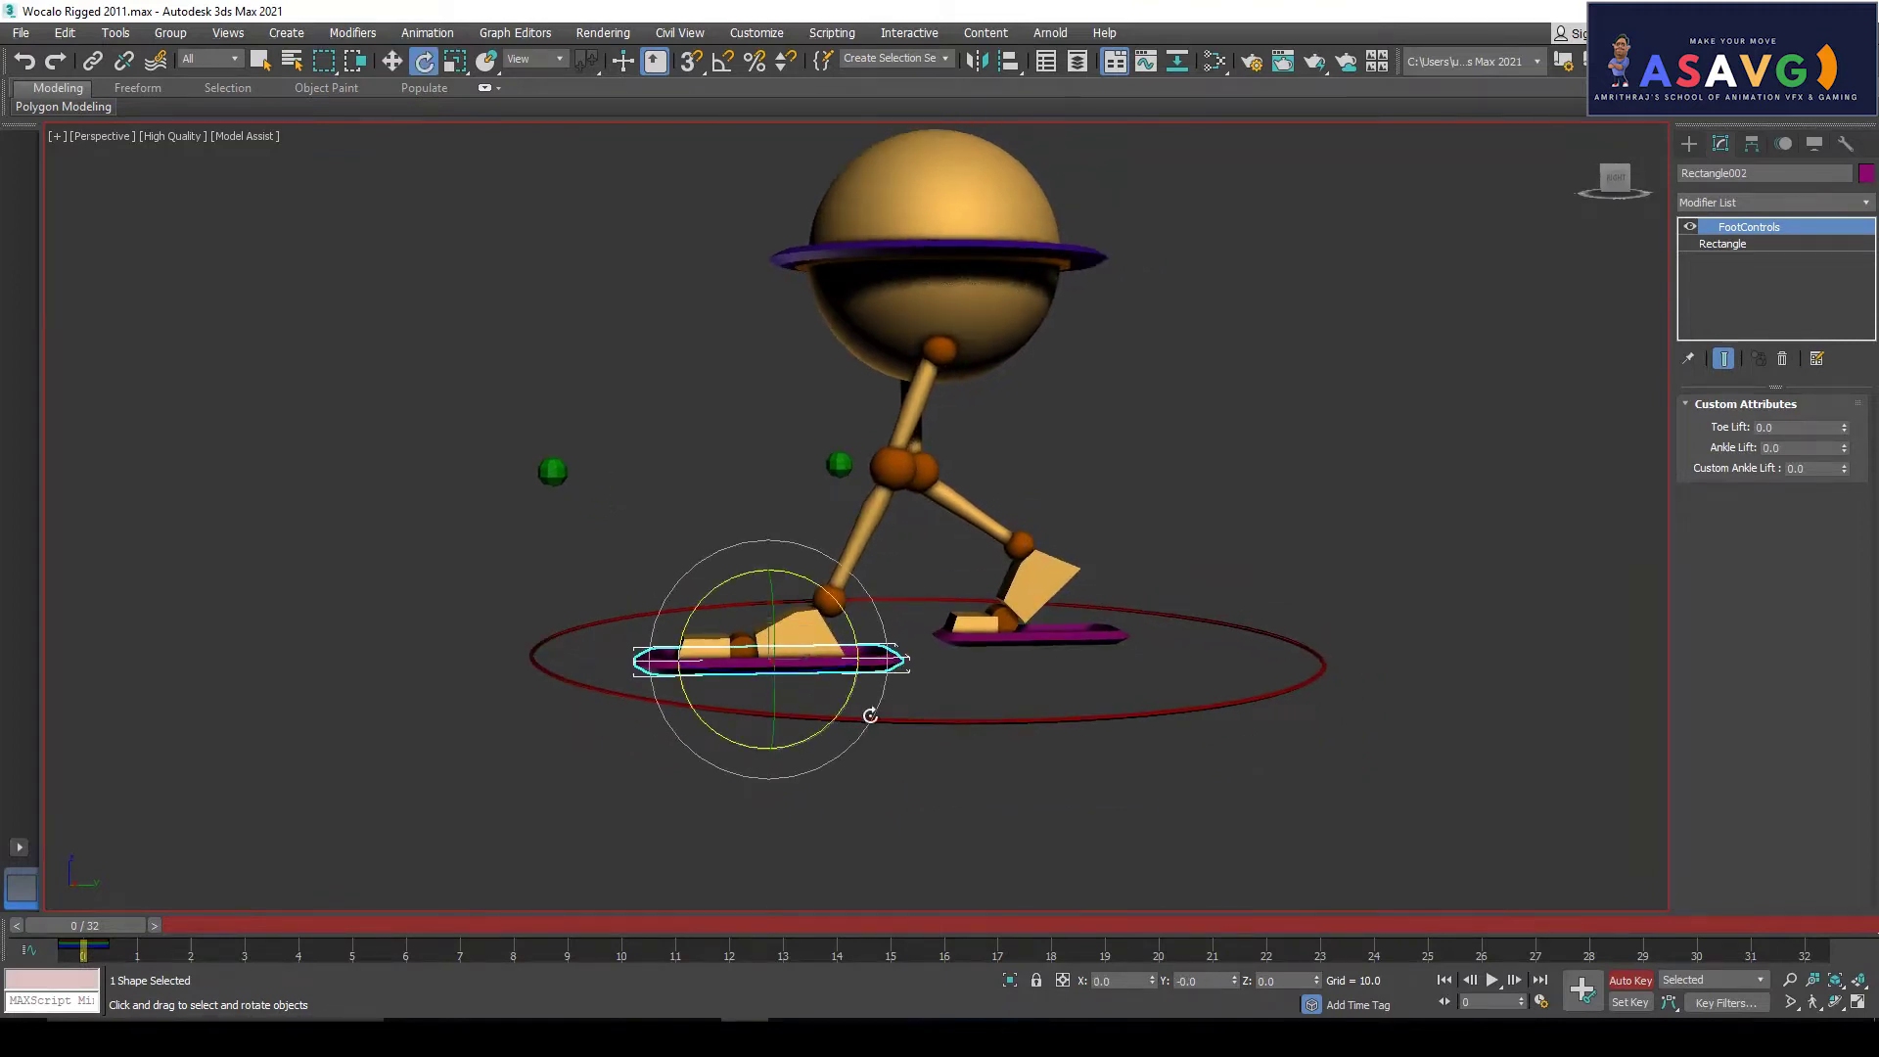
left_click_drag(1844, 428, 1804, 343)
right_click(1844, 428)
left_click_drag(1845, 447, 1827, 545)
left_click_drag(1845, 469, 1840, 593)
Rotate the front foot control toe-up to about -21 degrees in X and raise it slightly for heel contact
left_click_drag(849, 748, 817, 778)
left_click(1062, 638)
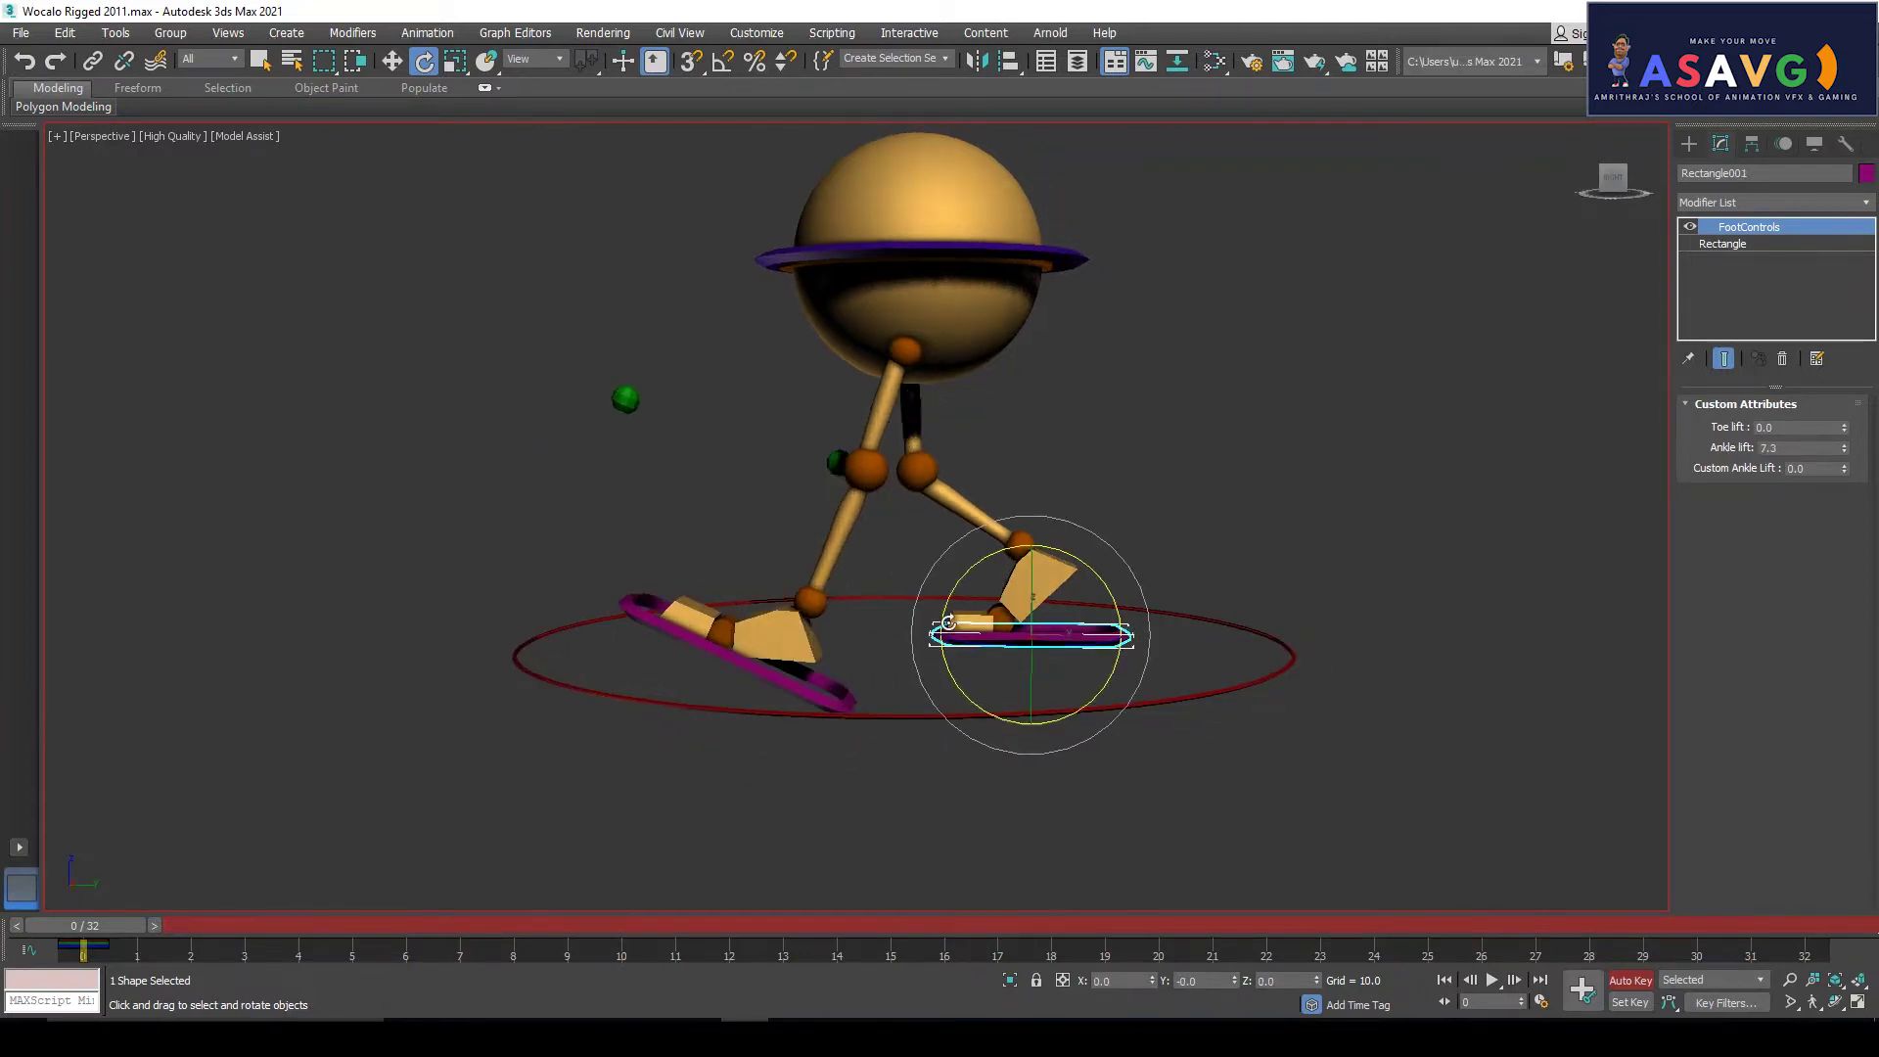
left_click(690, 626)
key("w")
mouse_move(736, 592)
left_mouse_down()
mouse_move(740, 537)
mouse_move(740, 562)
left_mouse_up()
middle_click_drag(762, 673, 914, 650, "alt")
key("e")
left_click_drag(731, 668, 767, 738)
middle_click_drag(768, 738, 966, 731, "alt")
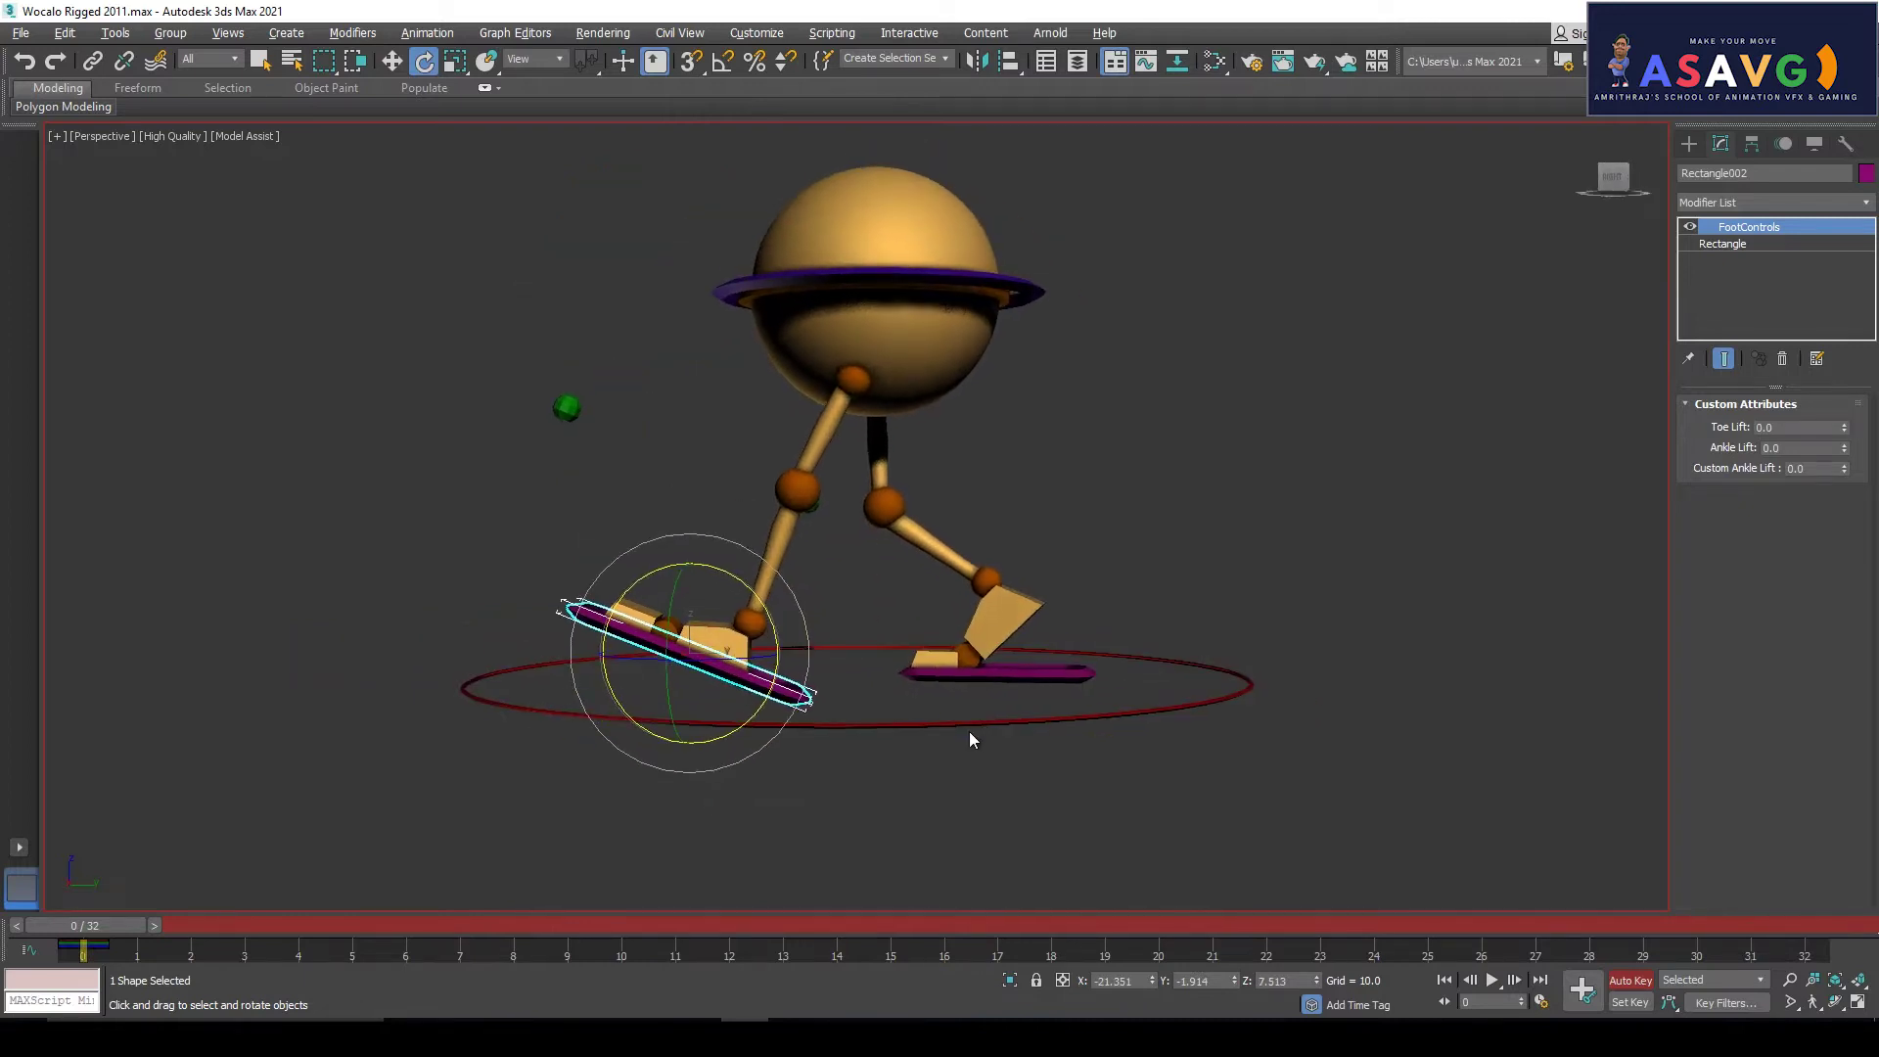
Select the whole rig and copy its contact pose keys from frame 0 to frame 32
left_click_drag(484, 195, 1184, 778)
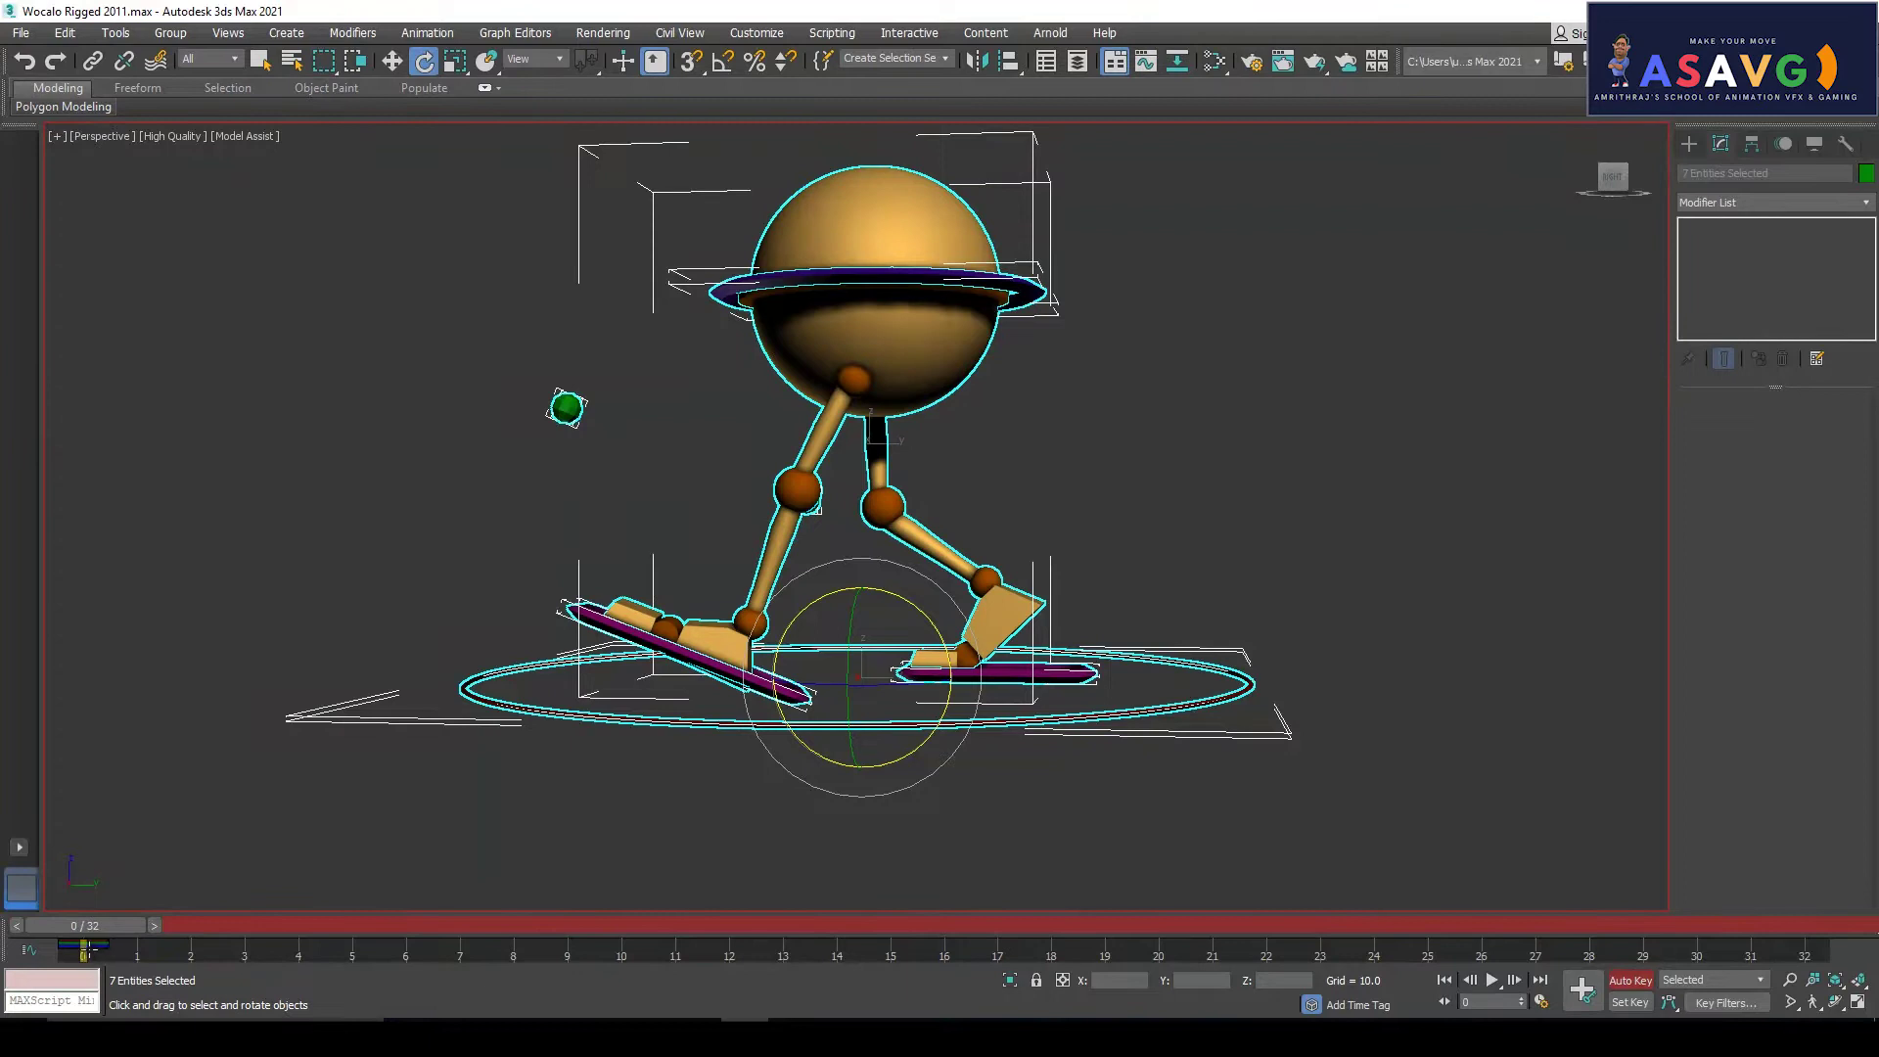
left_click_drag(83, 947, 1767, 940, "shift")
Check the pose sequence in the walk.jpg reference image, and go to frame 16 in 3ds Max
left_click_drag(137, 922, 460, 817)
left_click(1415, 1037)
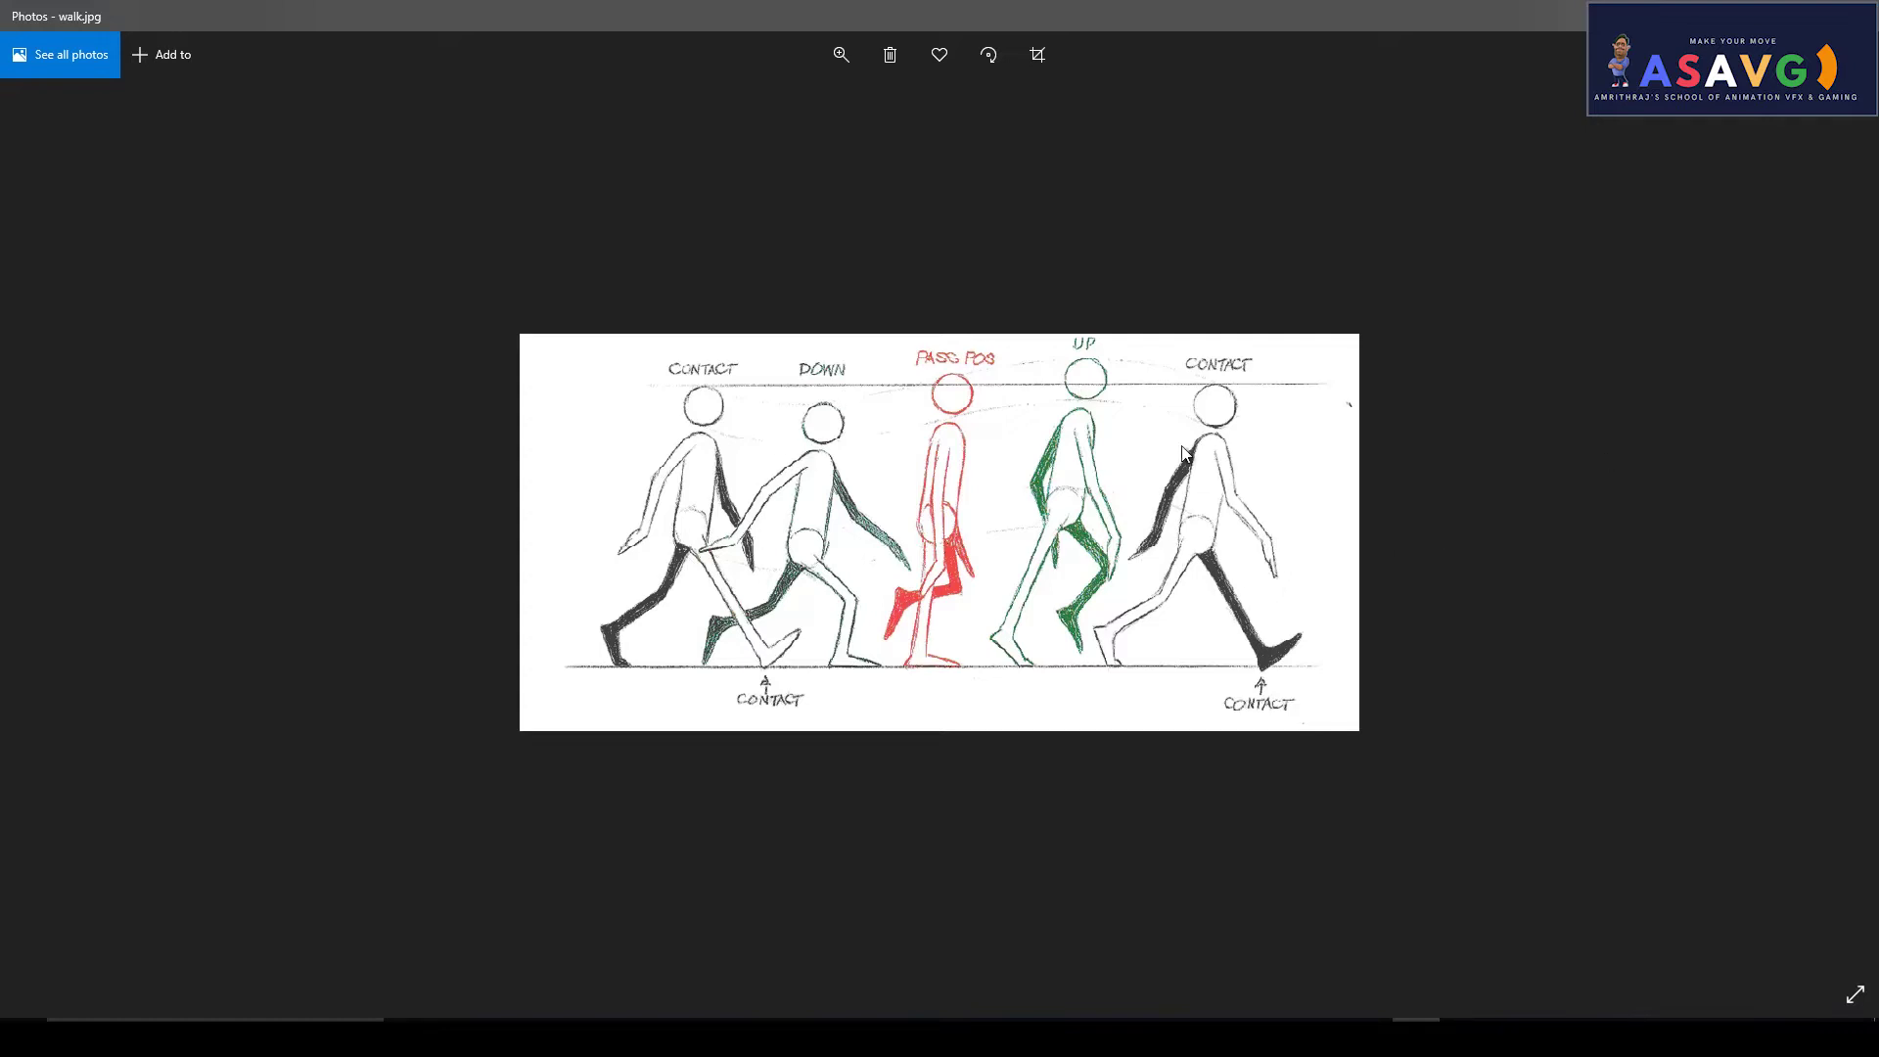
left_click(1766, 16)
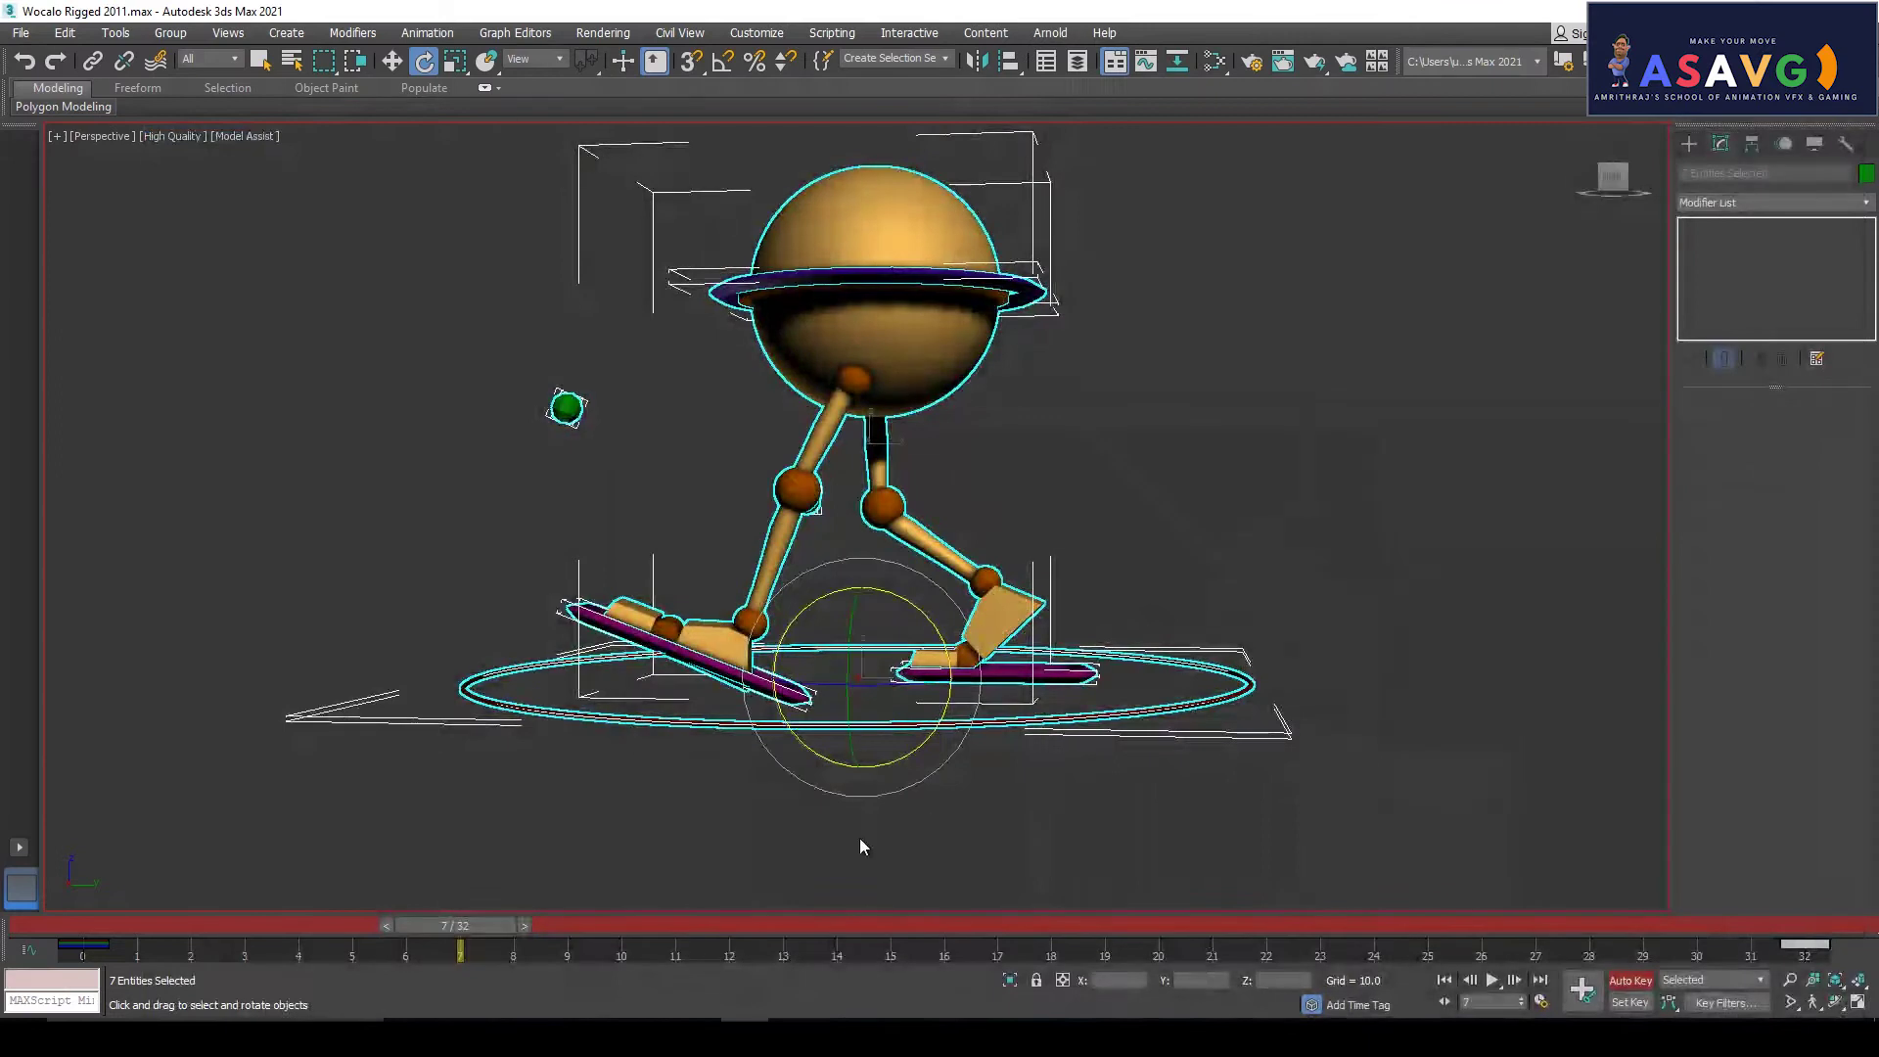
left_click_drag(399, 935, 874, 927)
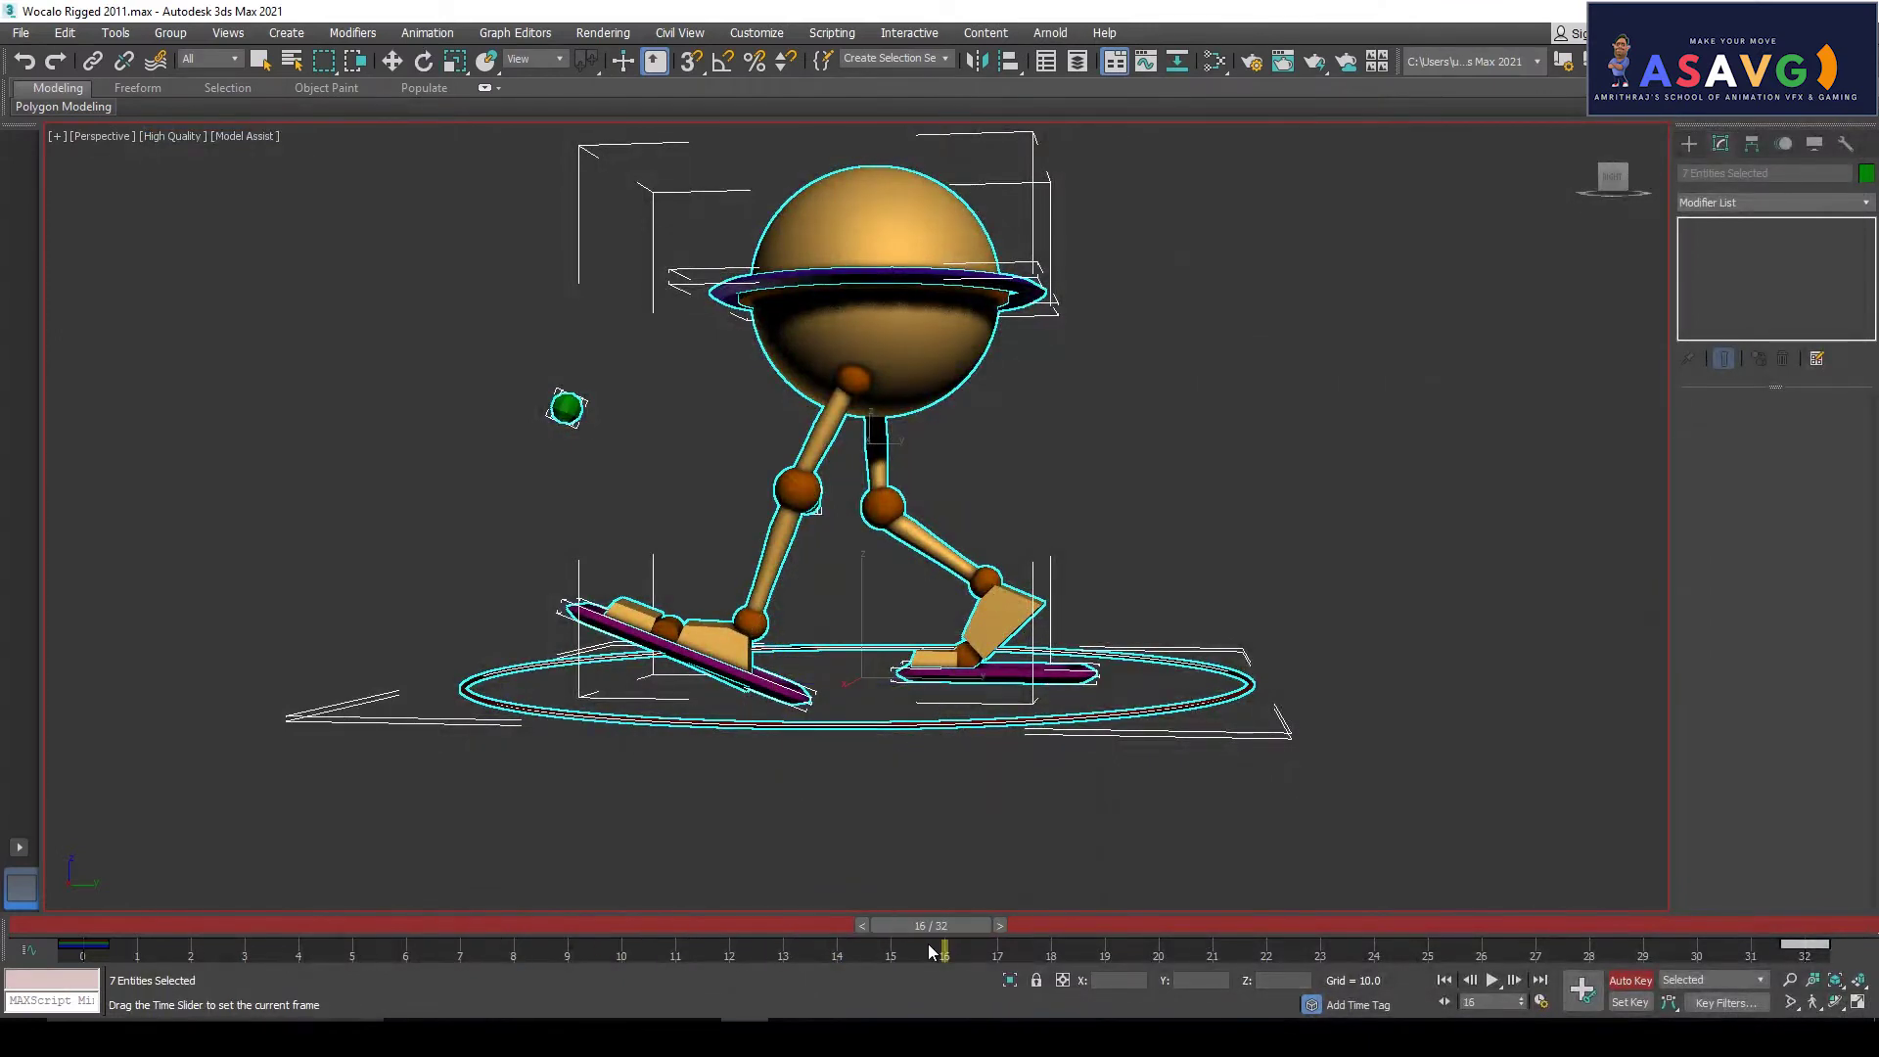
At frame 16, move the front foot control back to about Y 23 and rotate it nearly flat to the ground
left_click(700, 666)
key("w")
left_click_drag(784, 650, 1006, 646)
key("e")
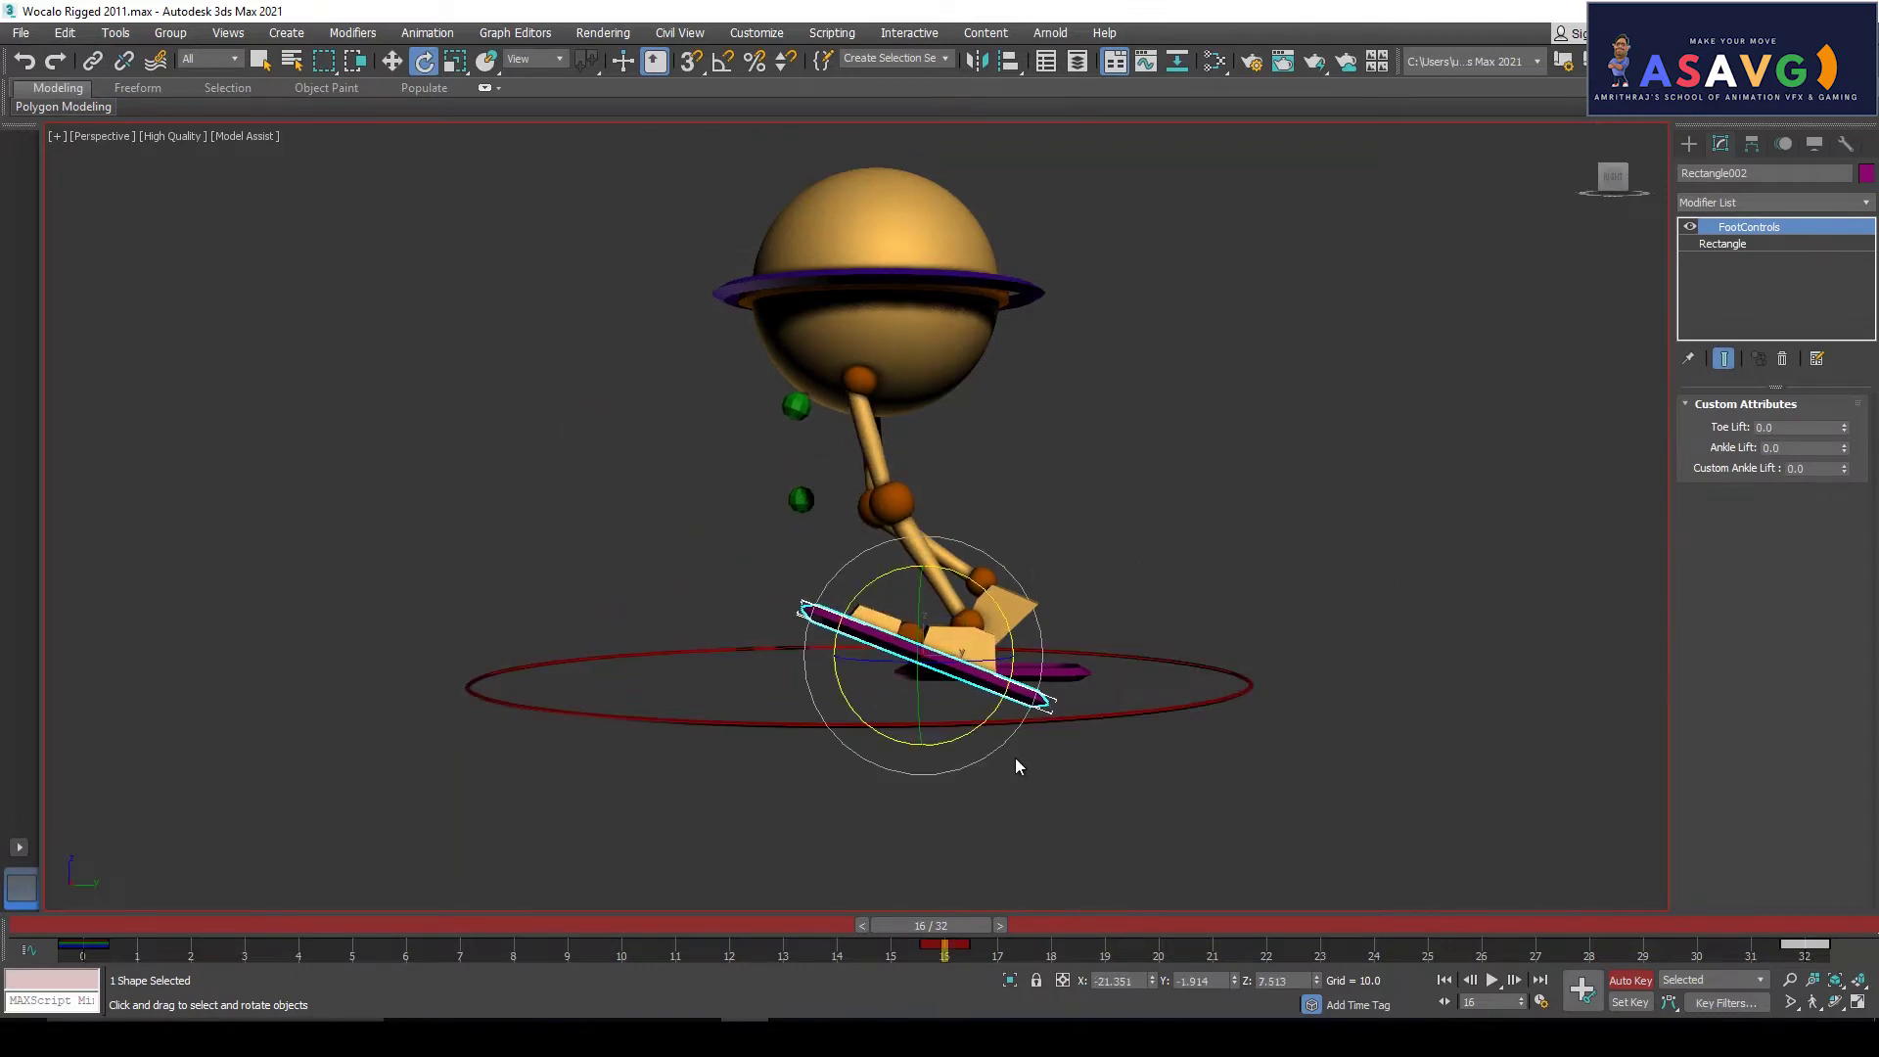
mouse_move(994, 747)
left_mouse_down()
mouse_move(1019, 713)
mouse_move(952, 696)
mouse_move(998, 747)
mouse_move(978, 755)
left_mouse_up()
key("w")
left_click_drag(923, 609, 926, 625)
key("e")
left_click_drag(1025, 727, 1019, 741)
middle_click_drag(963, 659, 956, 682, "alt")
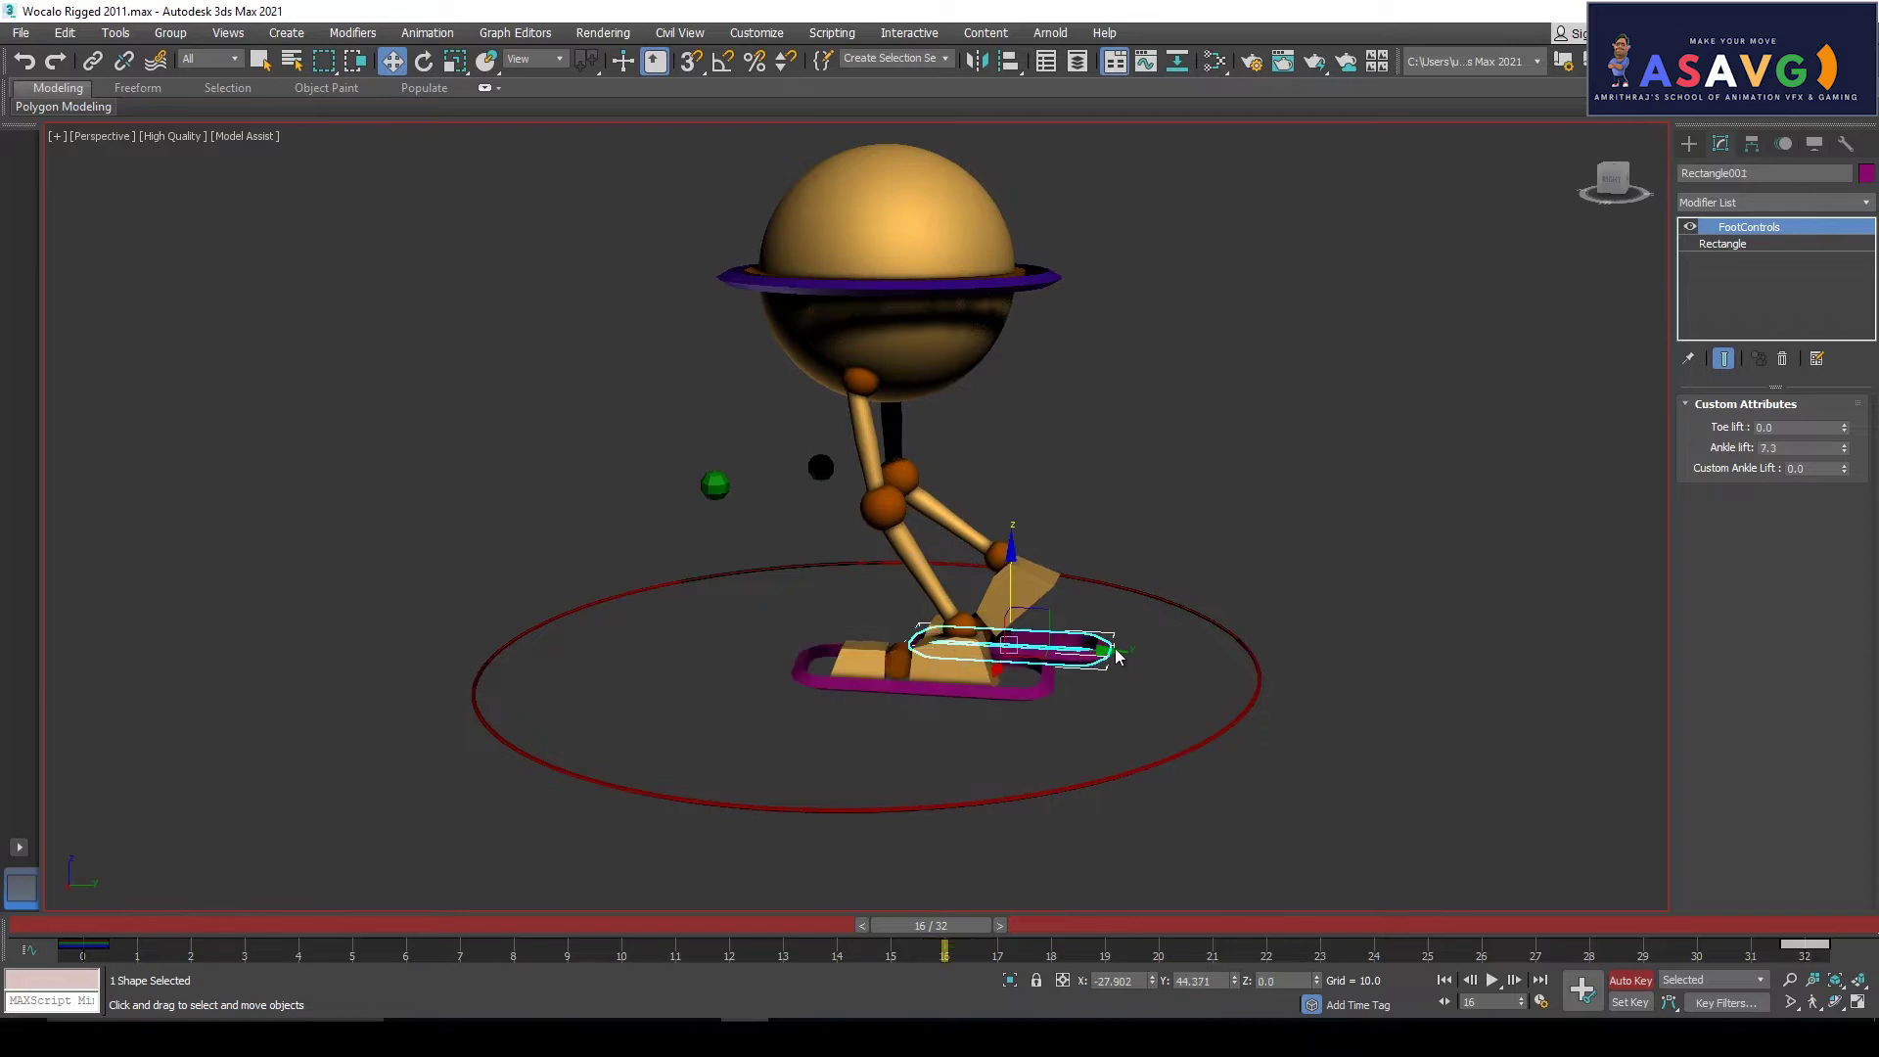
Move the other foot control forward to about Y -55.4 and set its Ankle Lift to 0
left_click_drag(1097, 650, 830, 632)
middle_click_drag(830, 631, 902, 613, "alt")
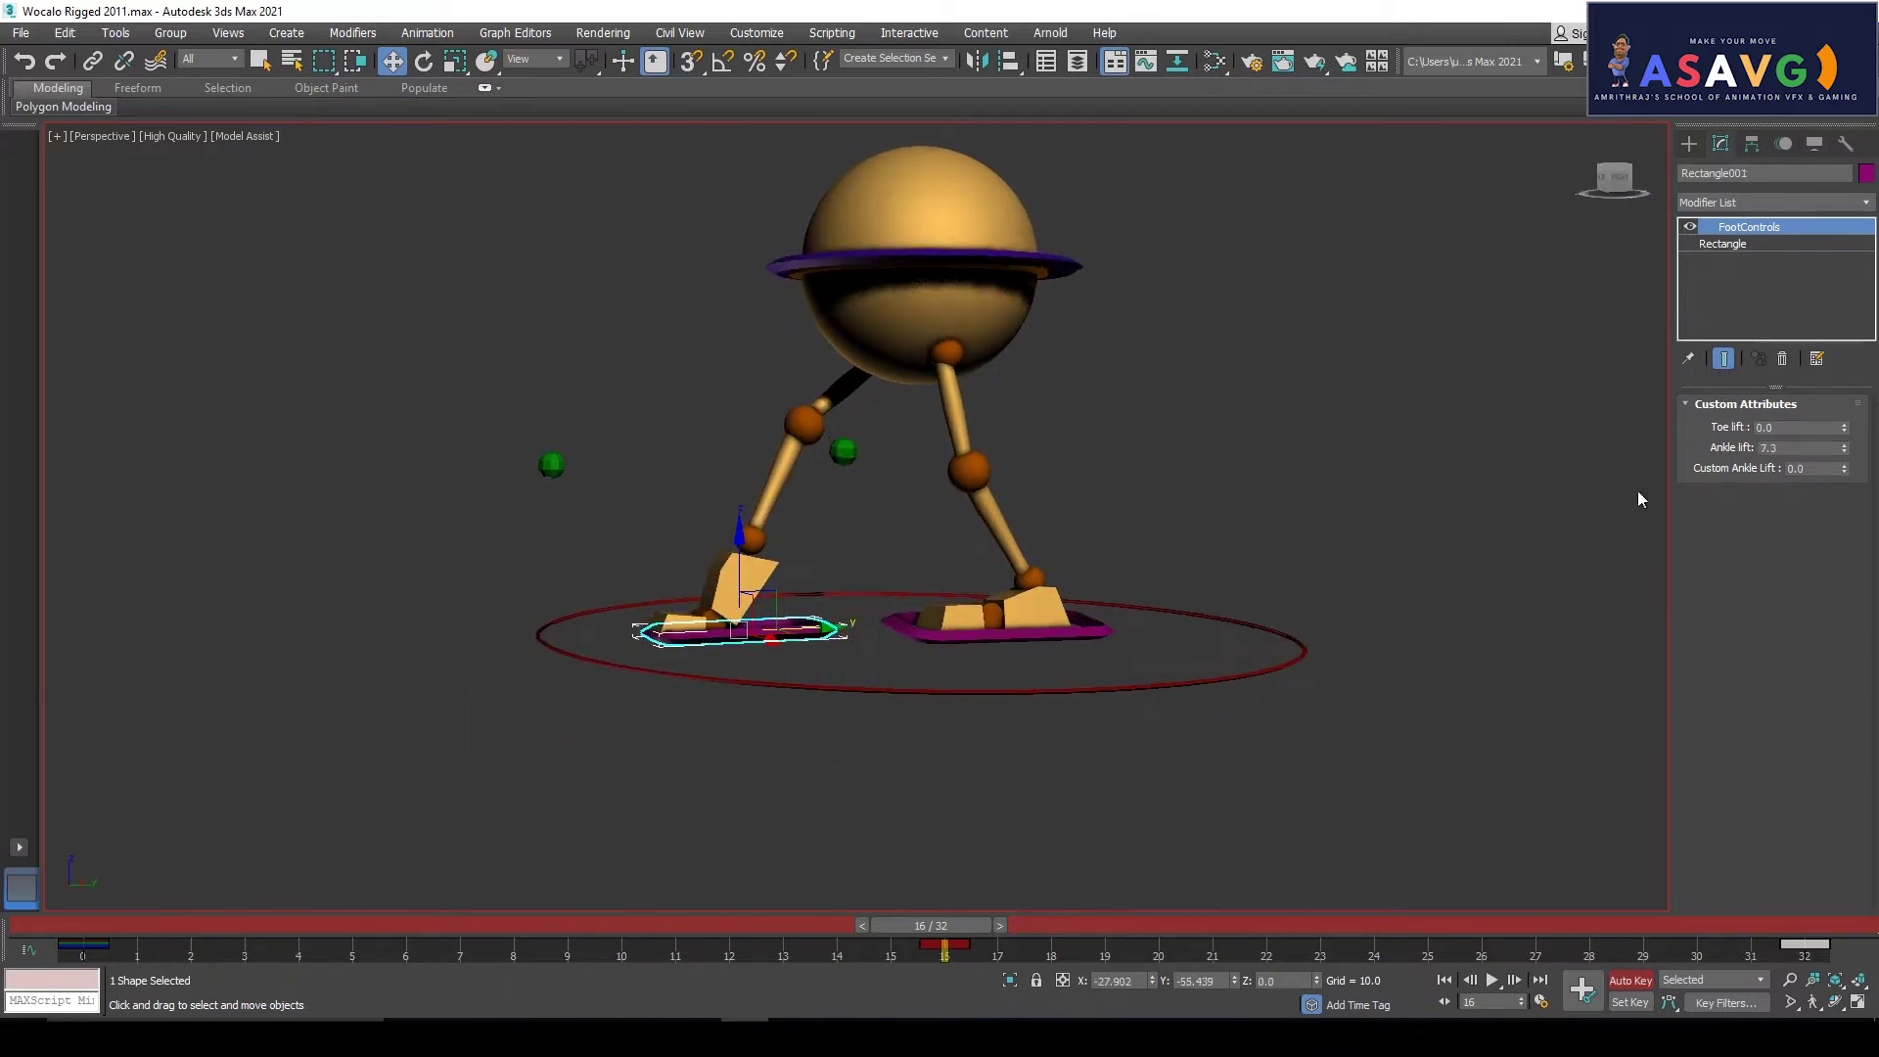
left_click_drag(1746, 452, 1695, 432)
type("0")
key("Return")
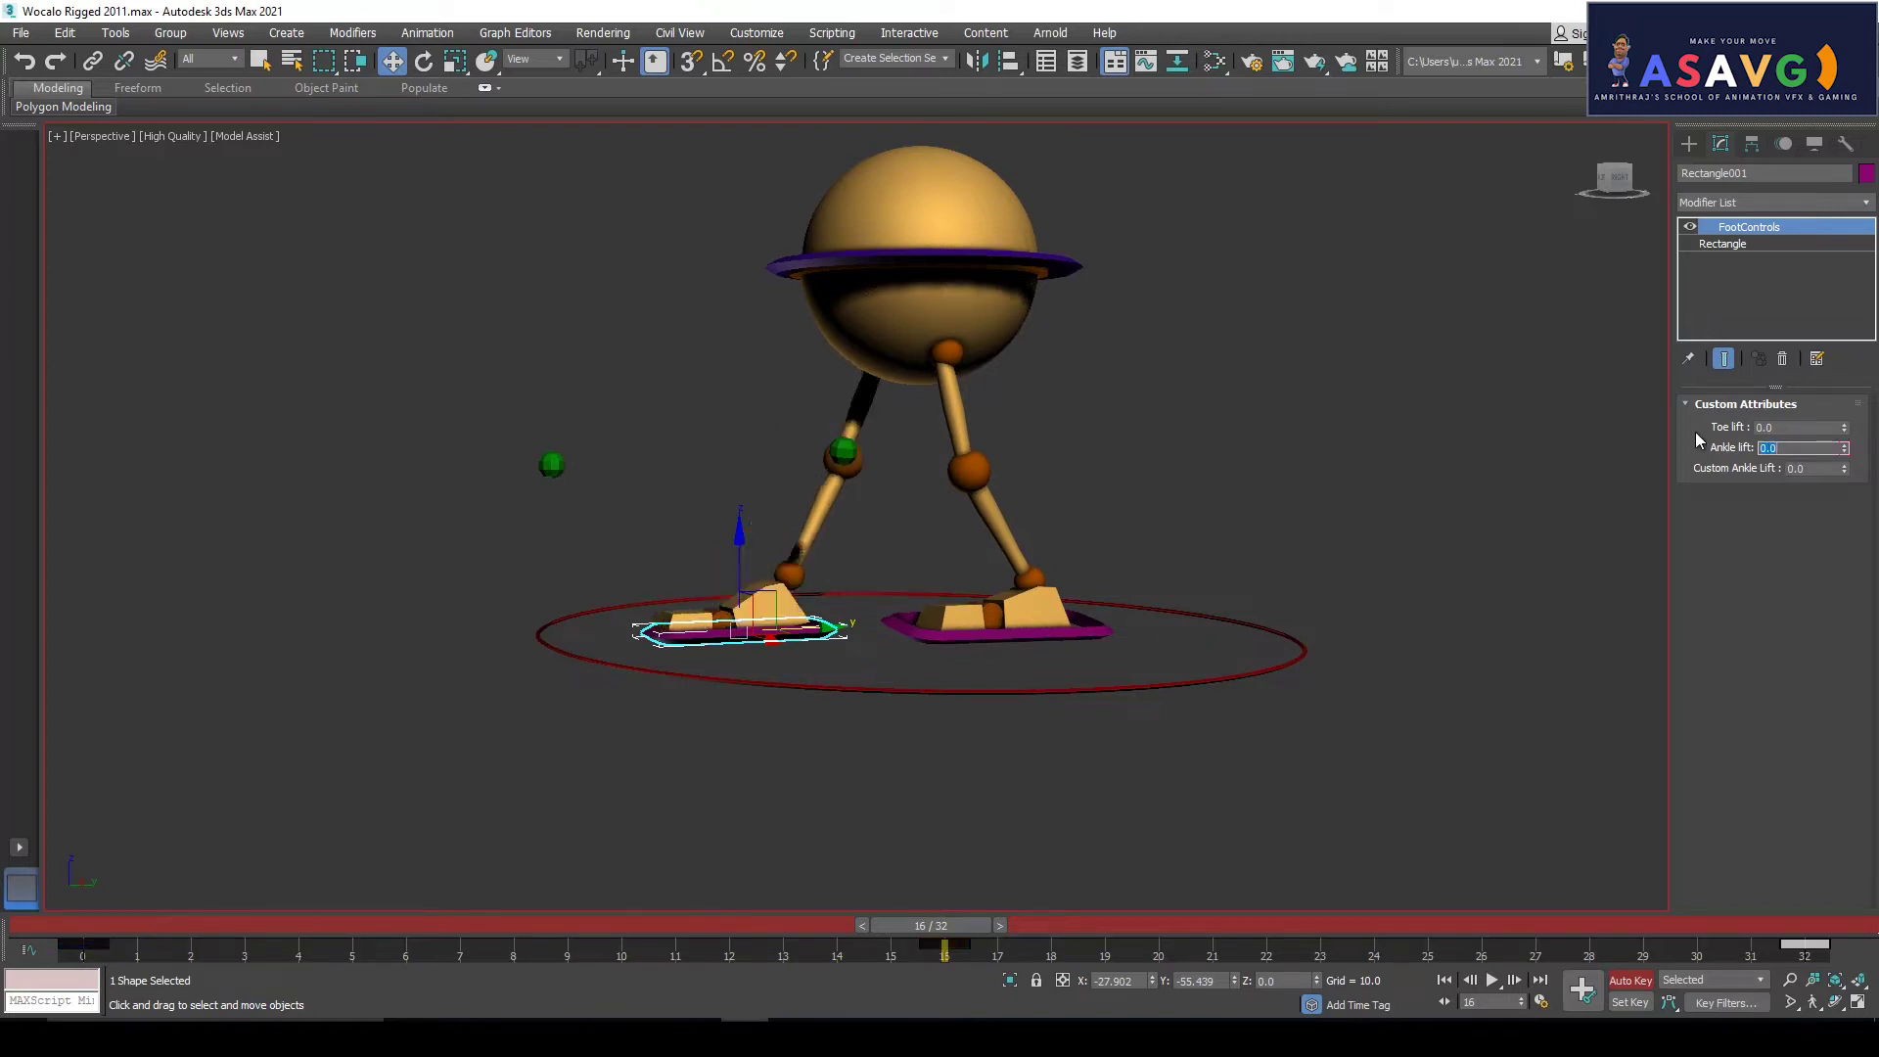
Rotate the forward foot control toe-up for heel contact and shift it back to about Y -38.4
middle_click_drag(566, 588, 662, 626, "alt")
left_click_drag(728, 604, 713, 402)
middle_click_drag(713, 401, 687, 626, "alt")
middle_click_drag(849, 680, 853, 697, "alt")
key("w")
left_click_drag(801, 624, 847, 607)
middle_click_drag(847, 612, 929, 704, "alt")
Check the rear foot's Ankle Lift at frame 0, and set the rear foot control's Ankle Lift to 7.3 at frame 16
left_click(932, 644)
mouse_move(939, 927)
left_mouse_down()
mouse_move(146, 927)
mouse_move(569, 927)
mouse_move(926, 969)
mouse_move(783, 929)
mouse_move(156, 913)
mouse_move(935, 934)
left_mouse_up()
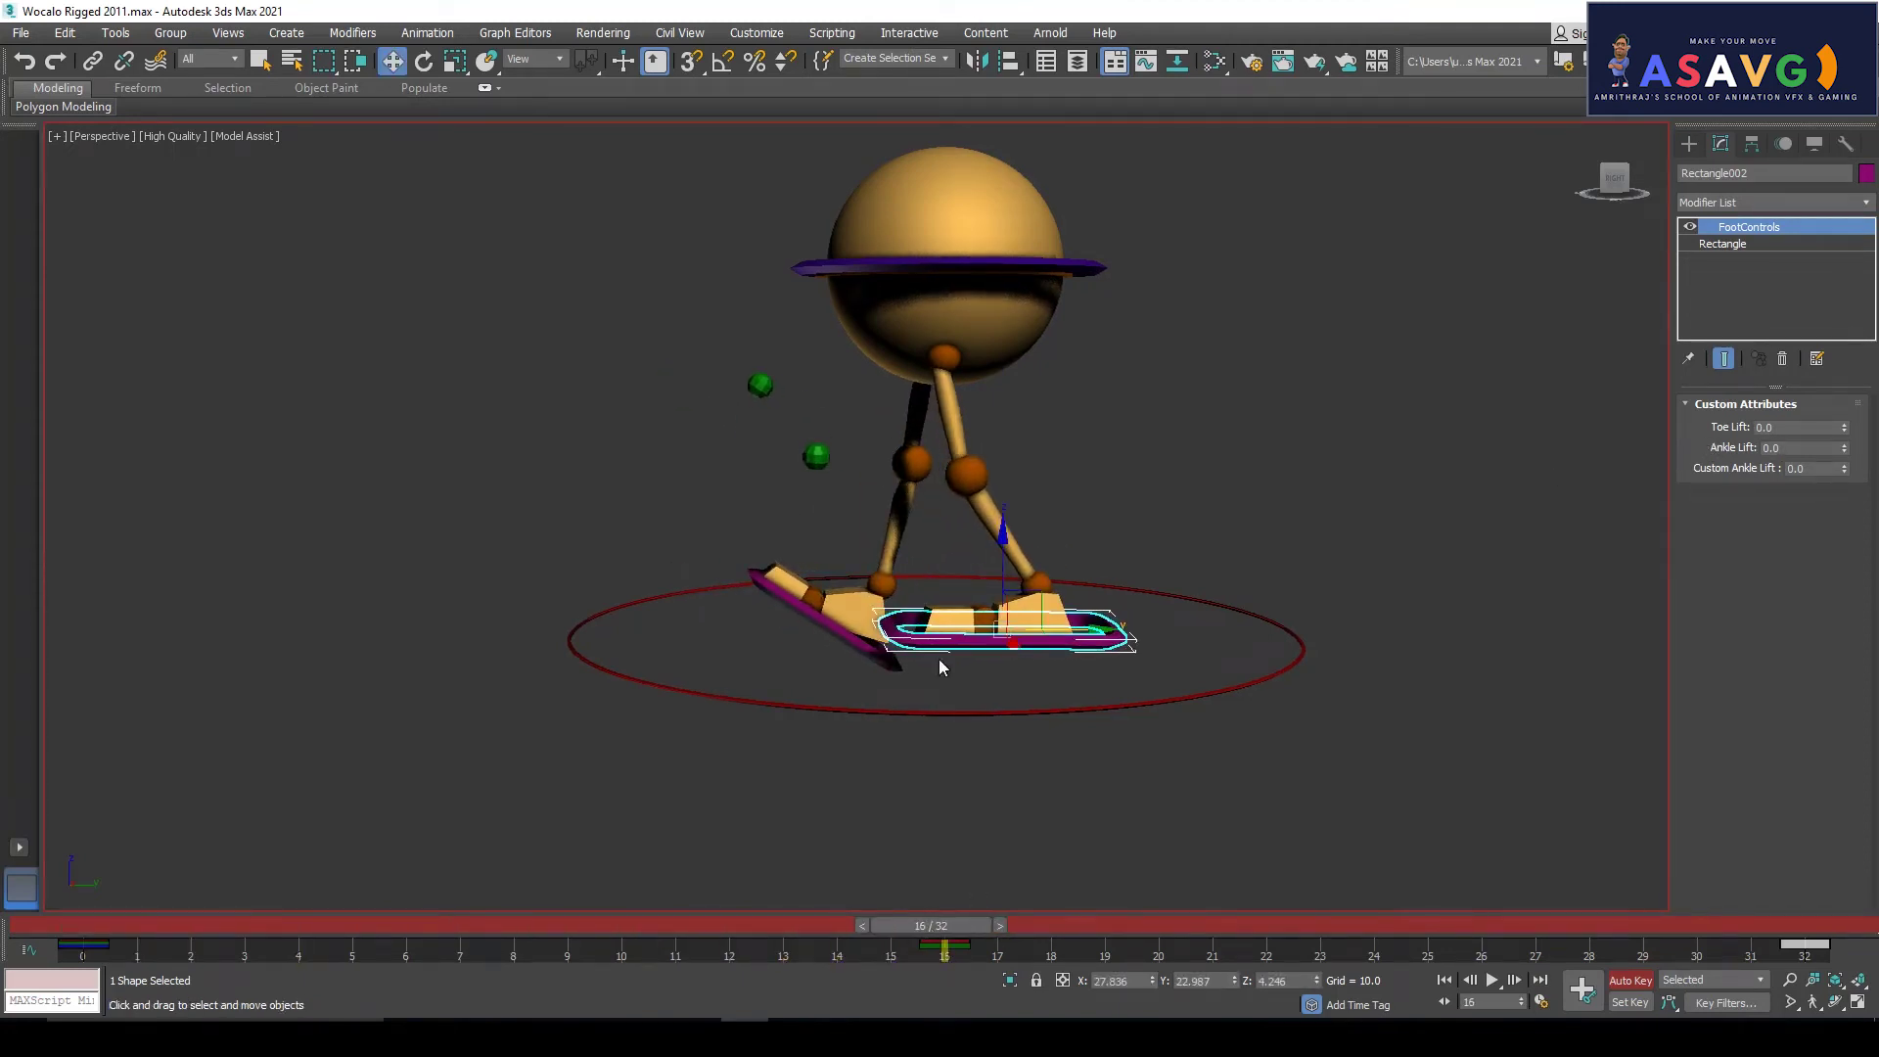
left_click_drag(281, 925, 52, 929)
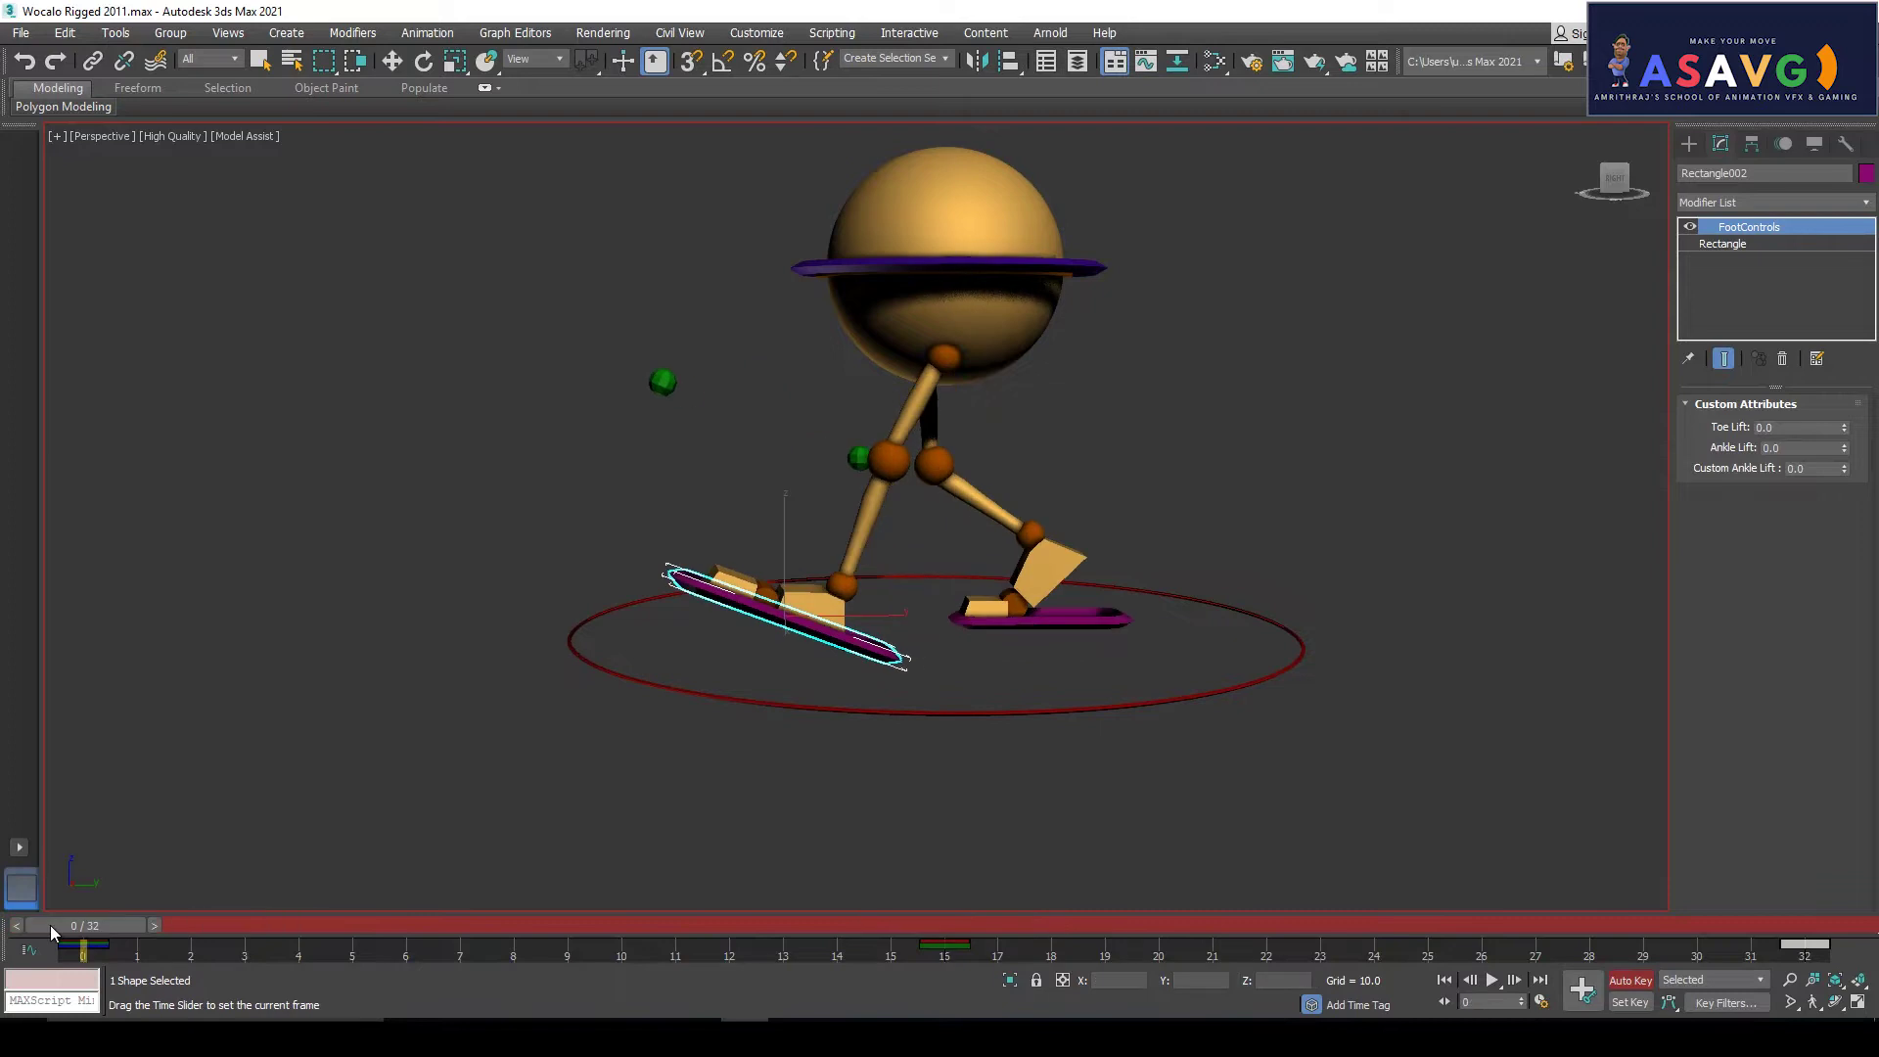
left_click(1115, 629)
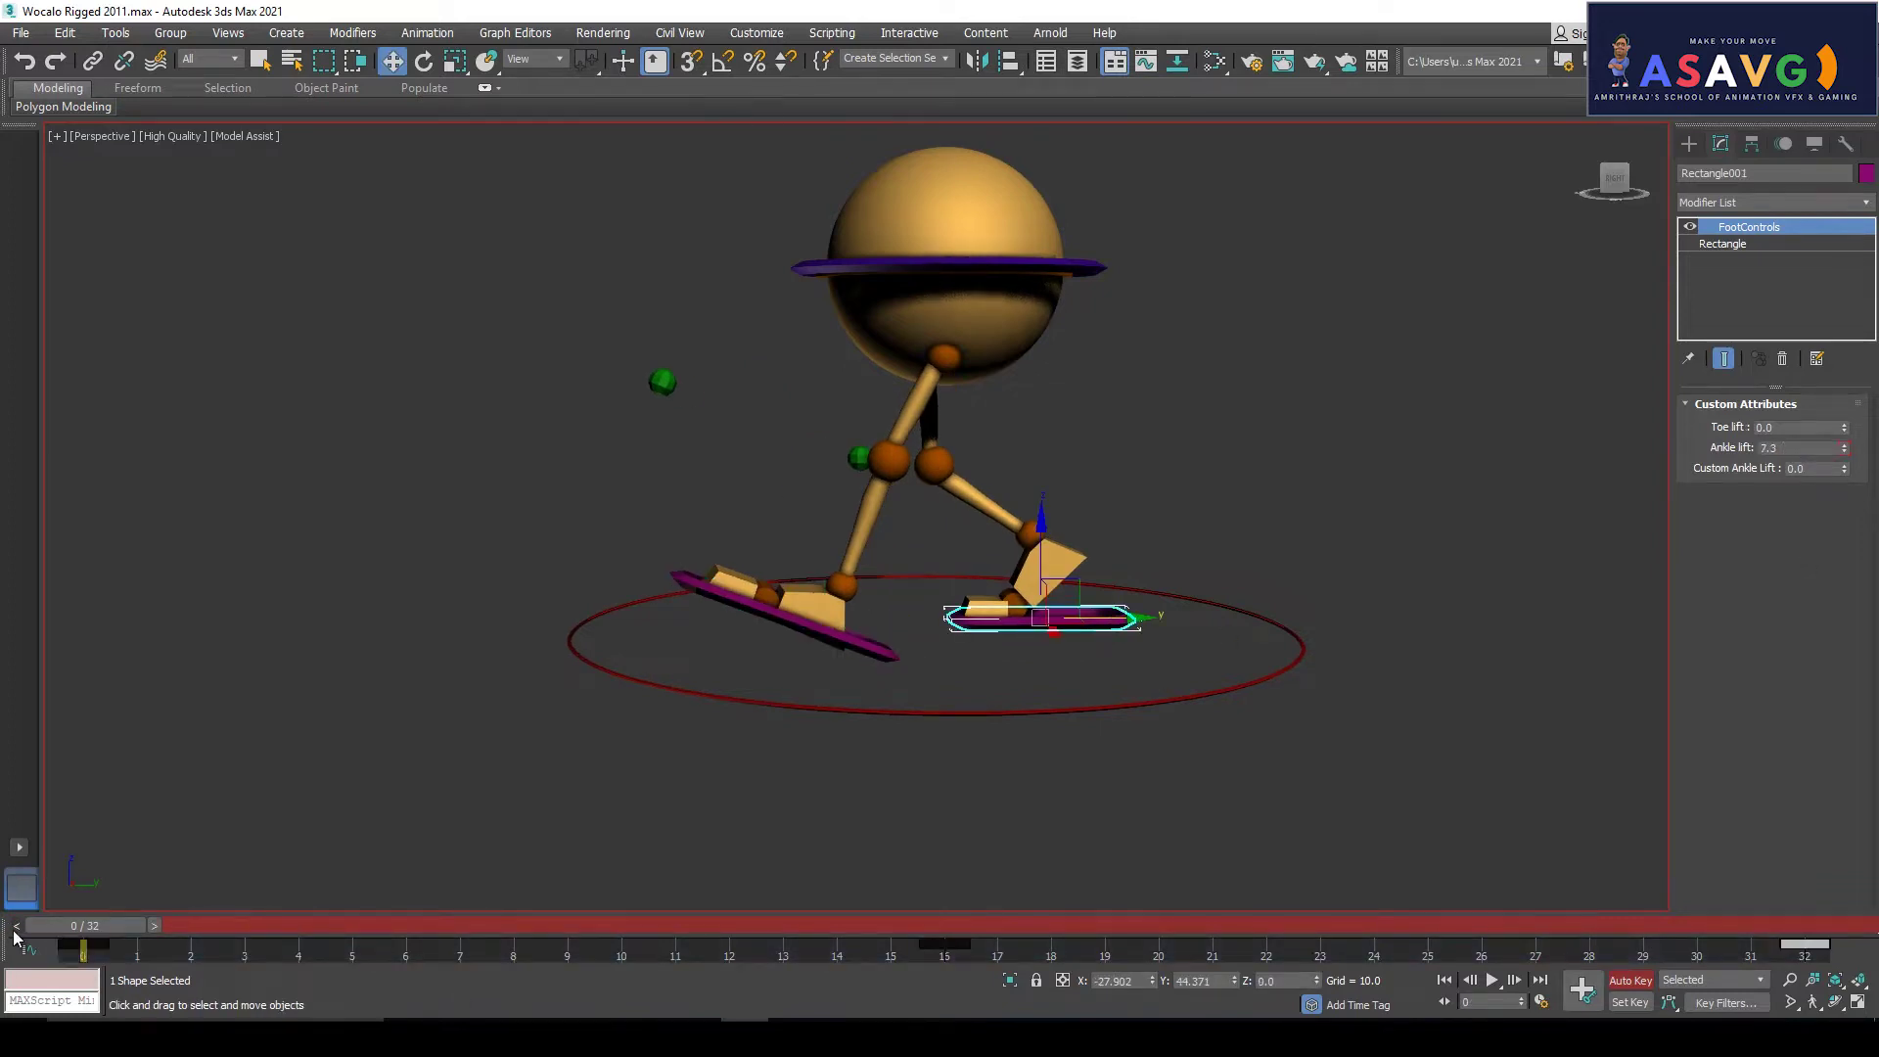
left_click_drag(80, 938, 945, 942)
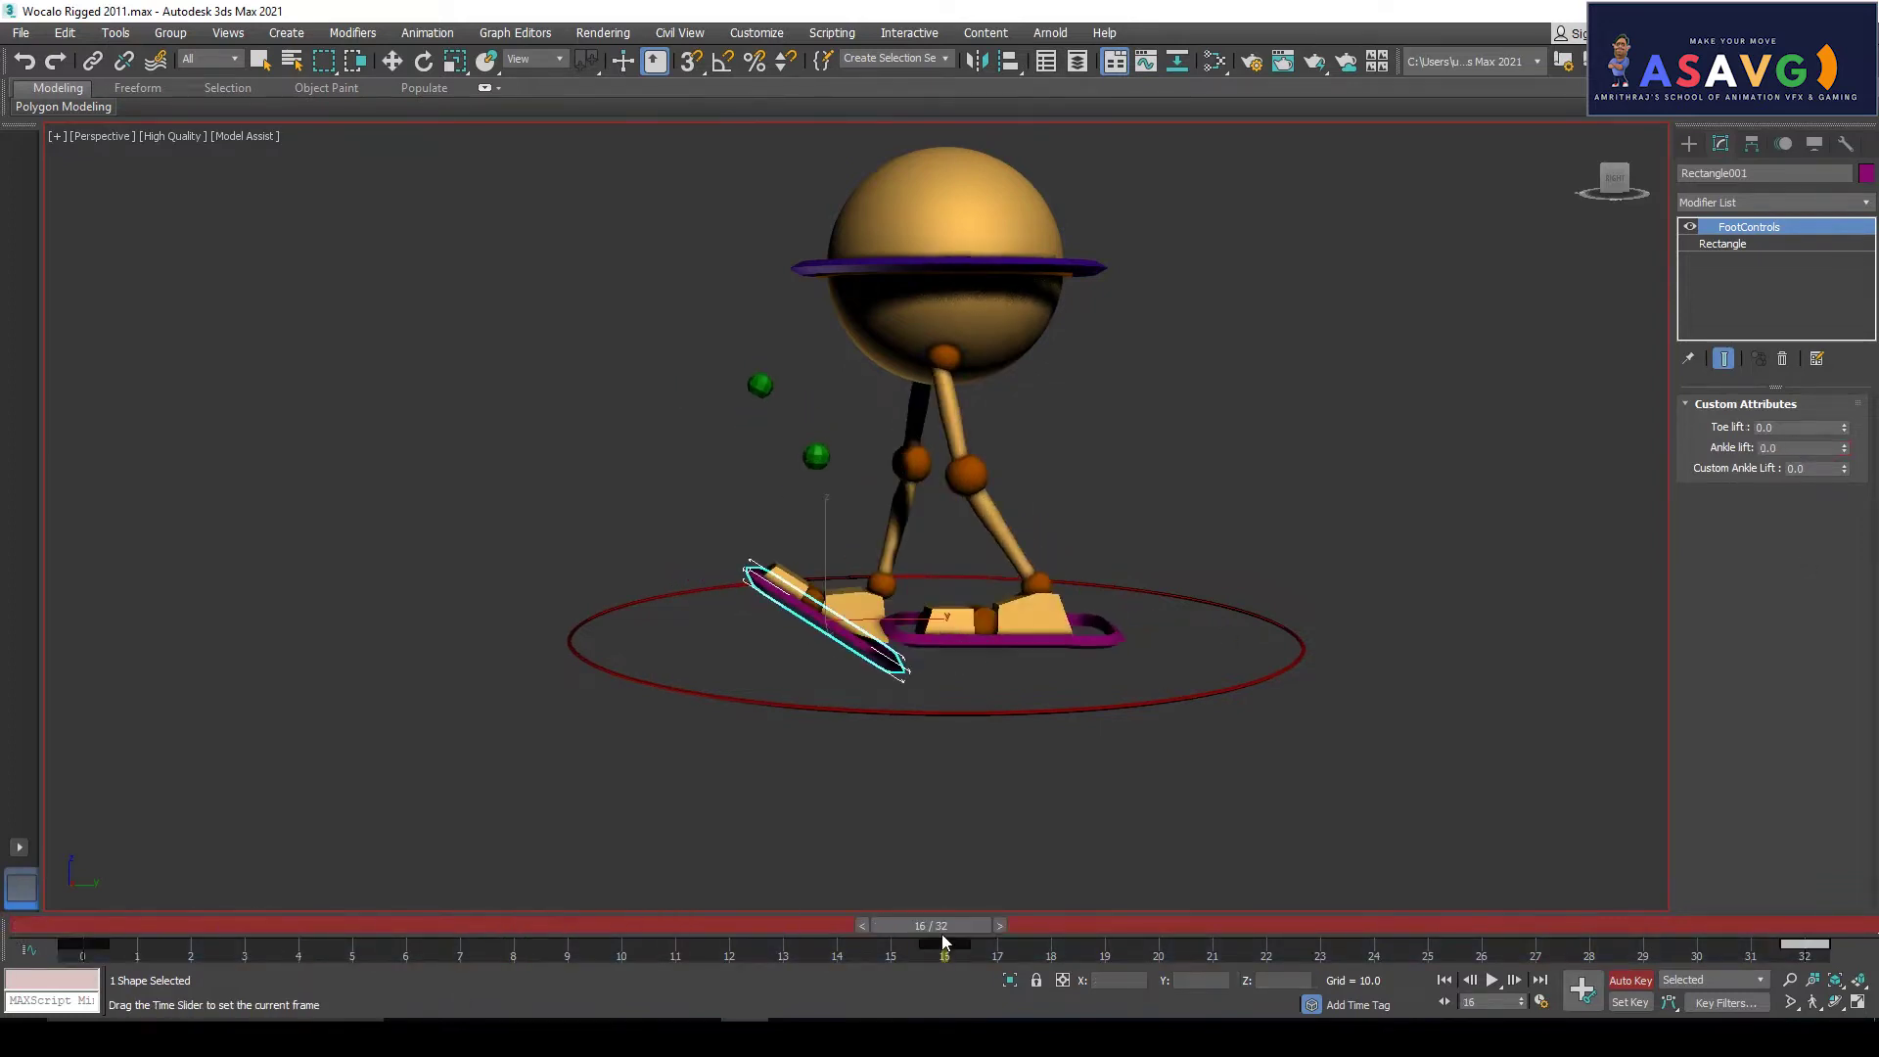
left_click(1113, 644)
left_click(1115, 636)
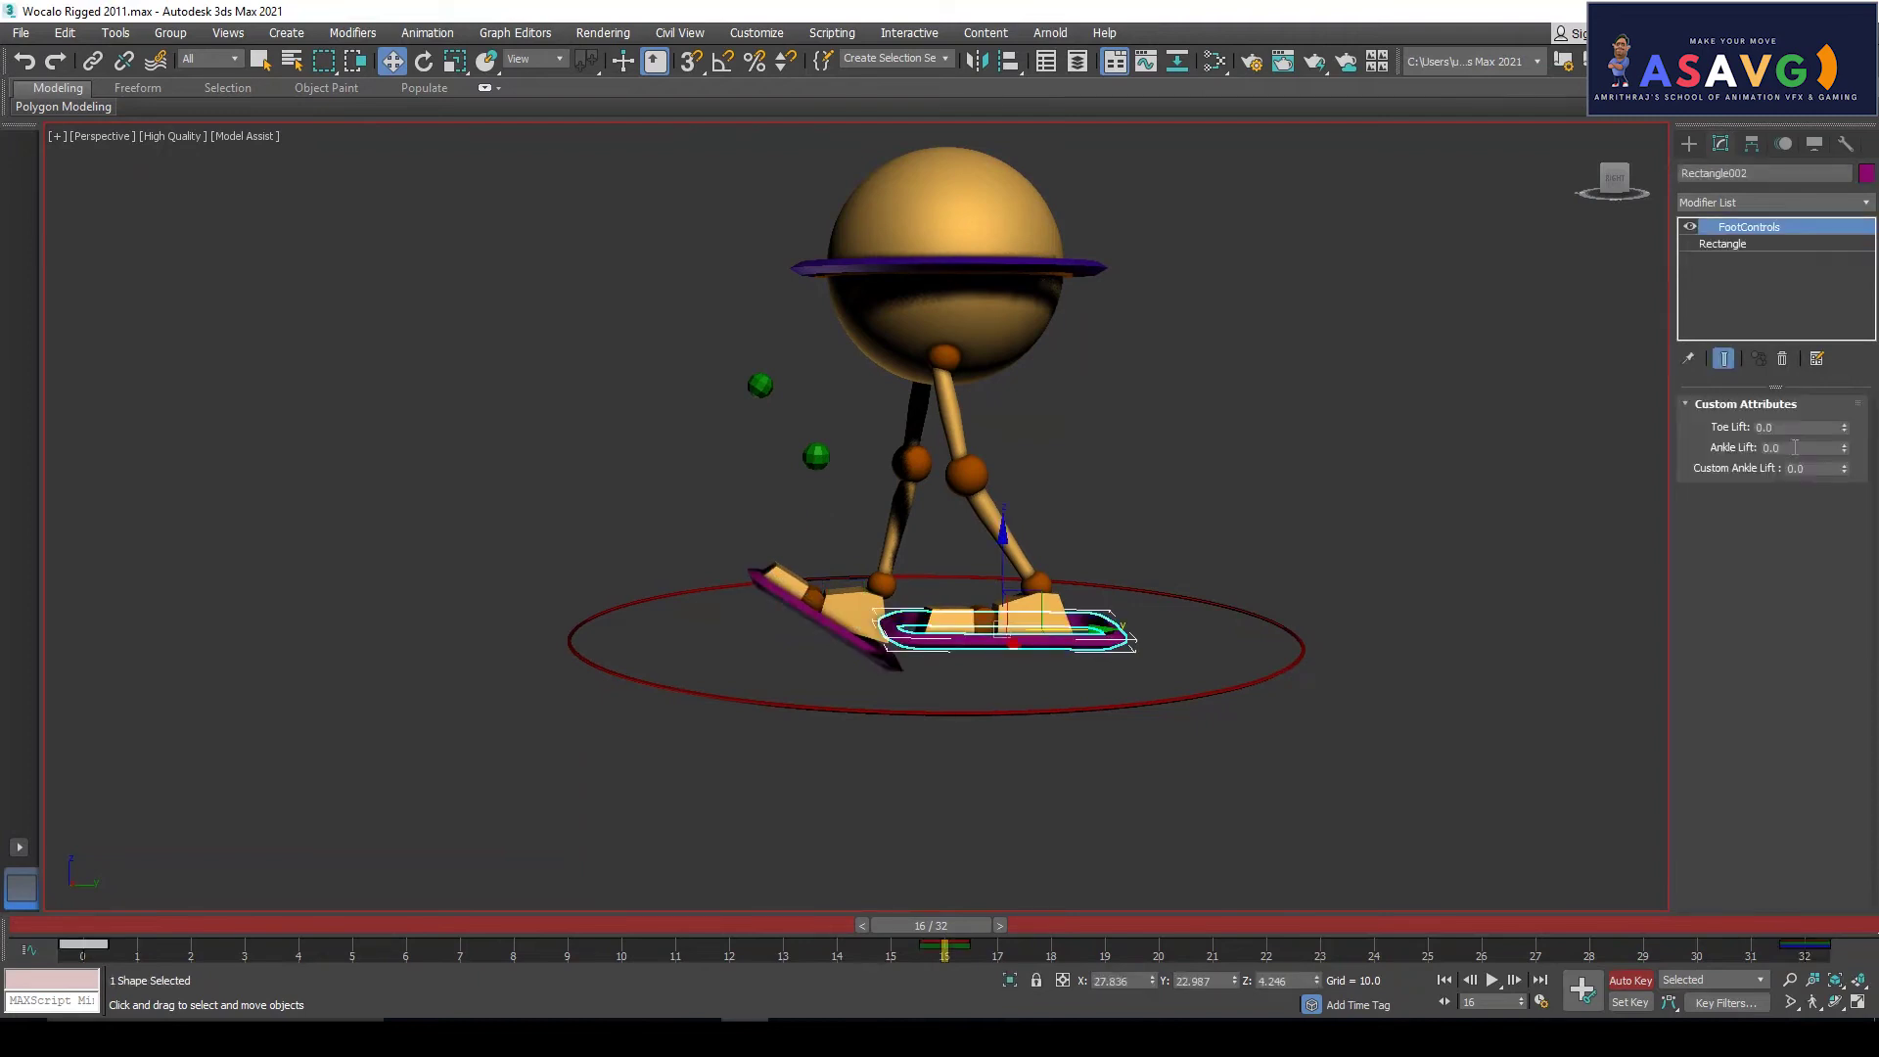
type("7.3")
key("Return")
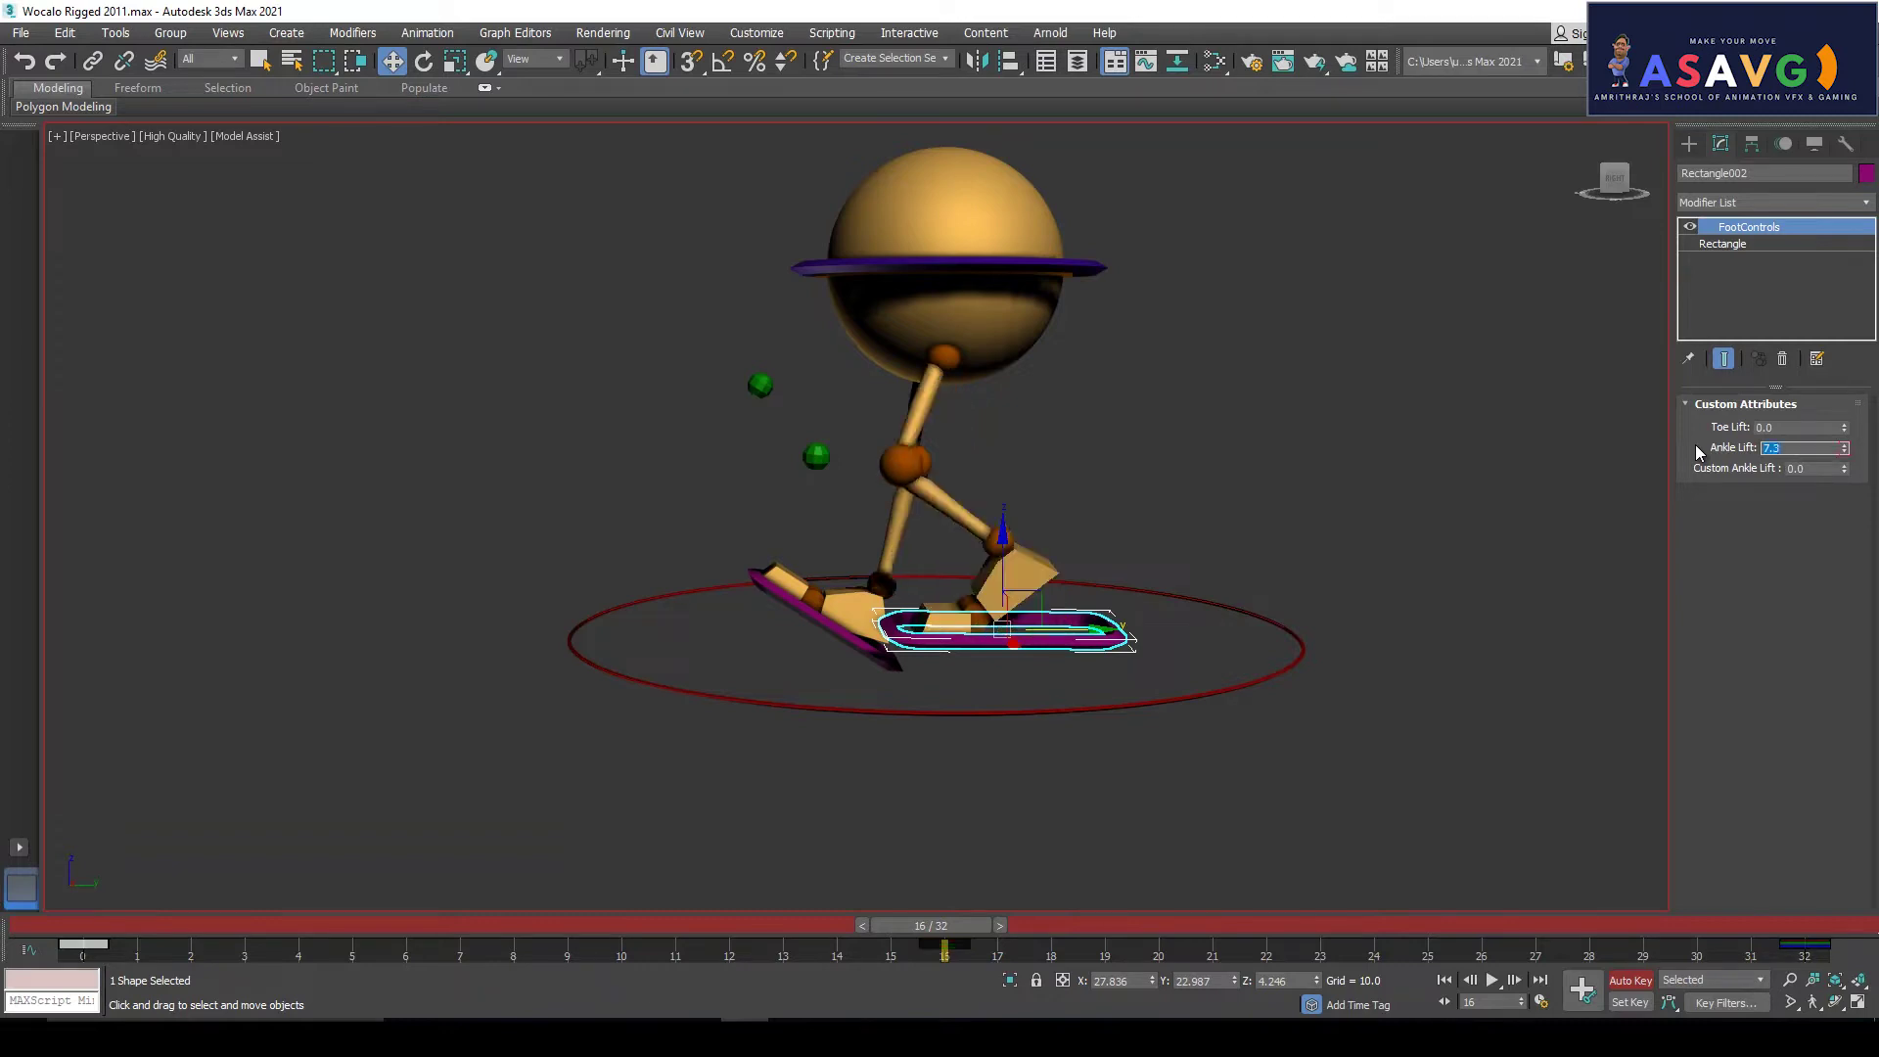
Check the front foot control's position and rotation values at frame 0, and return to frame 16
left_click(791, 611)
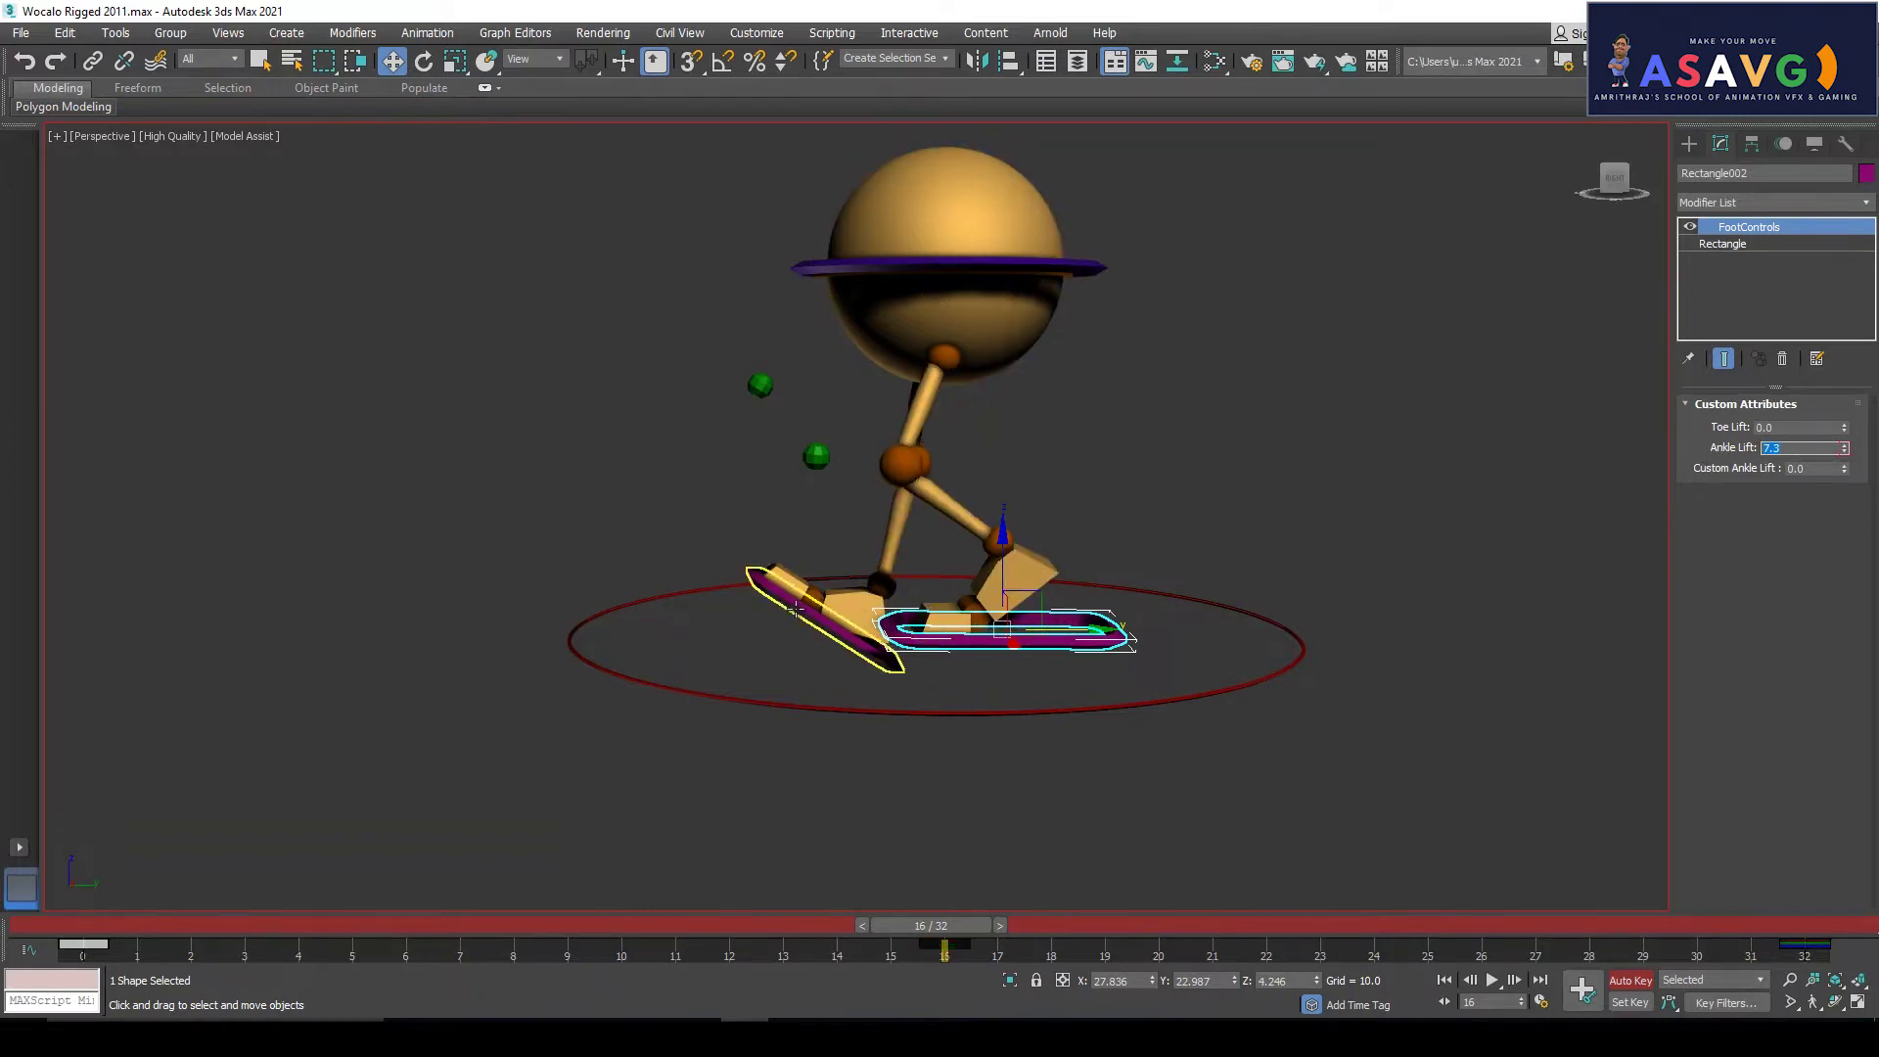
left_click(79, 929)
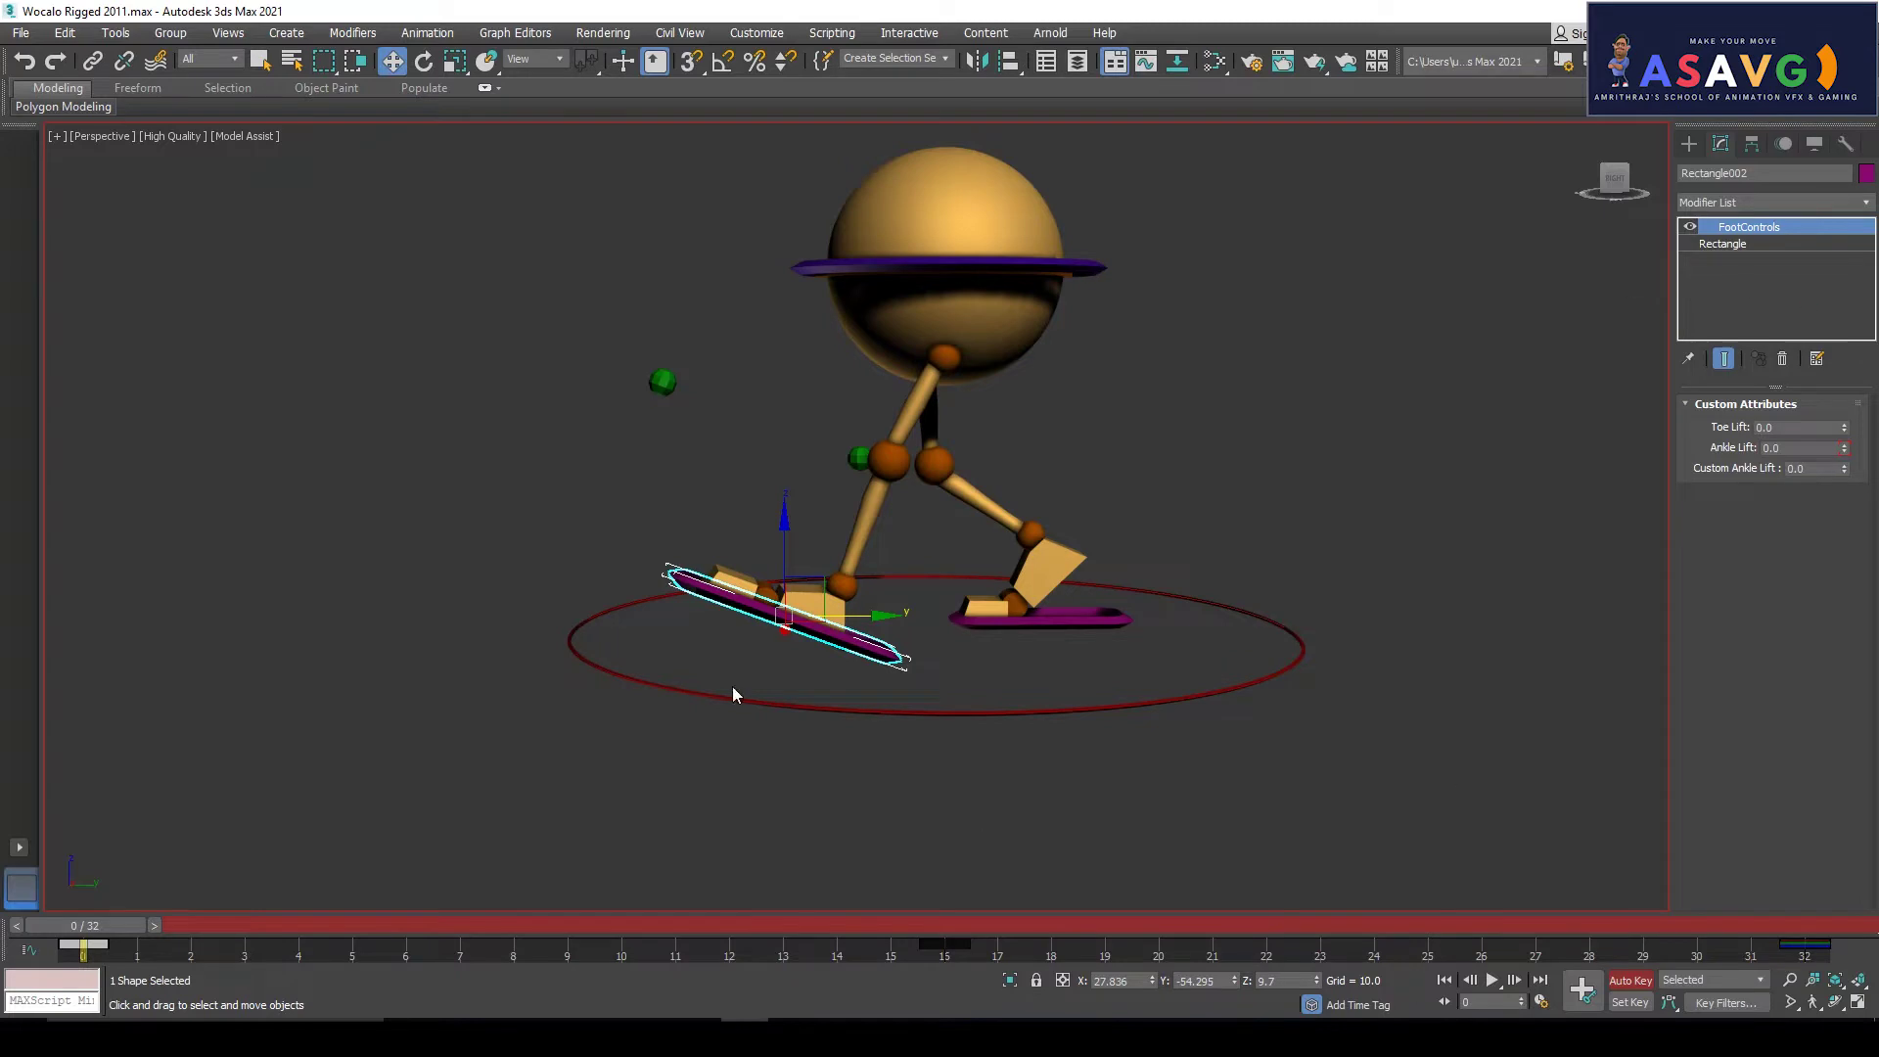
mouse_move(883, 686)
left_mouse_down()
mouse_move(888, 651)
mouse_move(881, 696)
mouse_move(884, 680)
left_mouse_up()
right_click(885, 679)
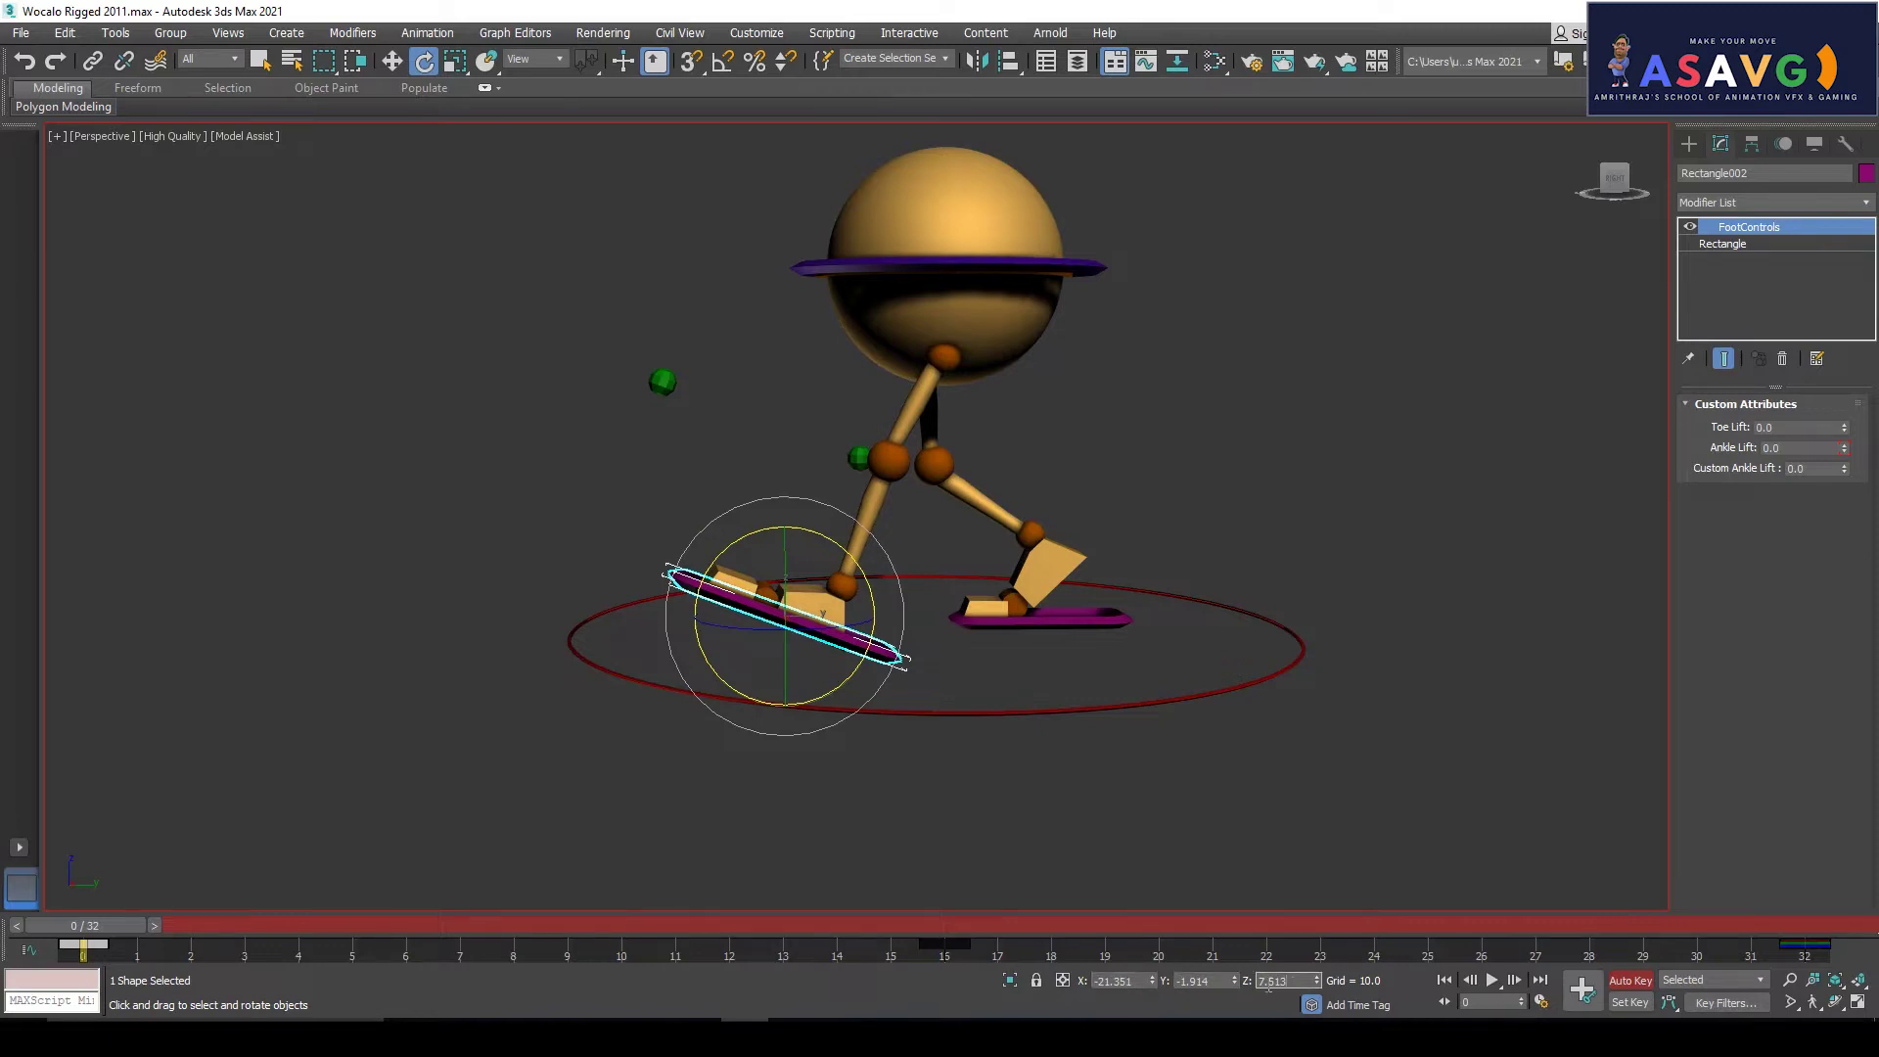
left_click_drag(135, 931, 917, 954)
left_click(947, 943)
key("e")
At frame 16, move the front foot control about 8.9 units further forward along Y, and select the waist control
left_click(847, 652)
key("w")
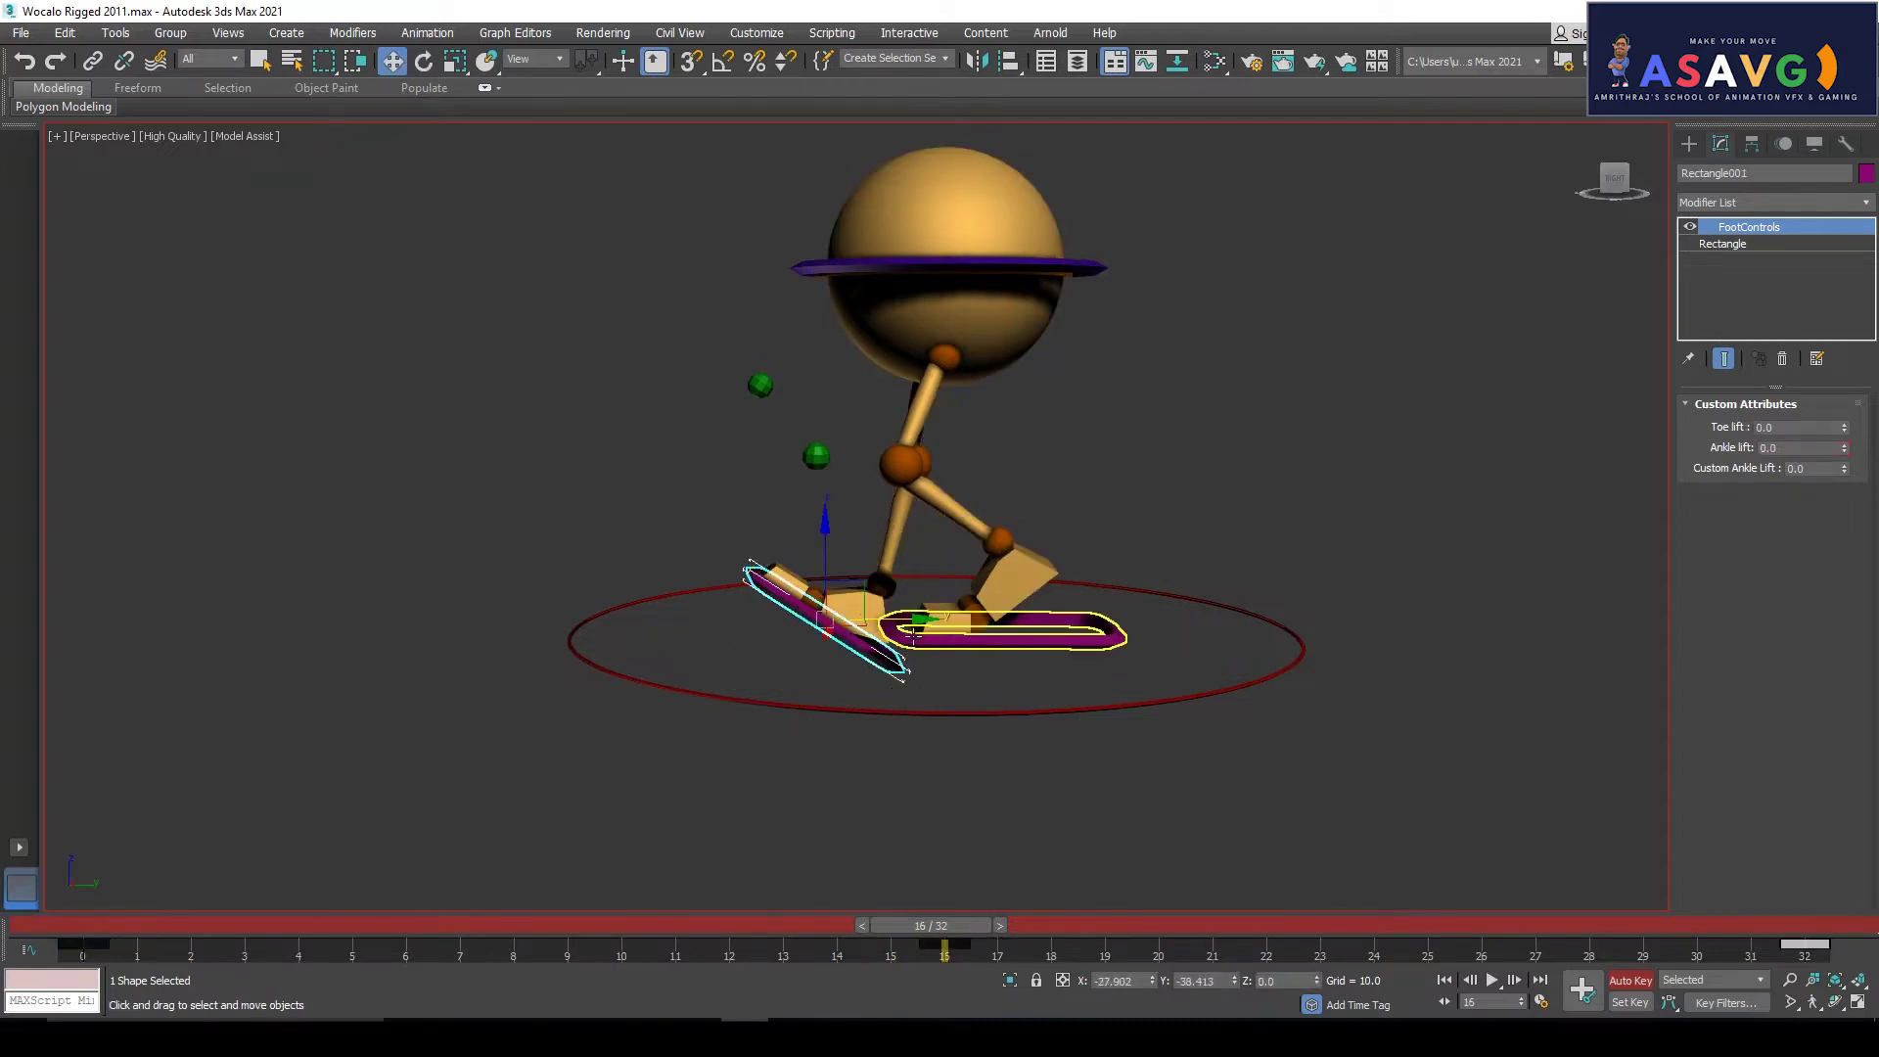
left_click_drag(912, 616, 893, 574)
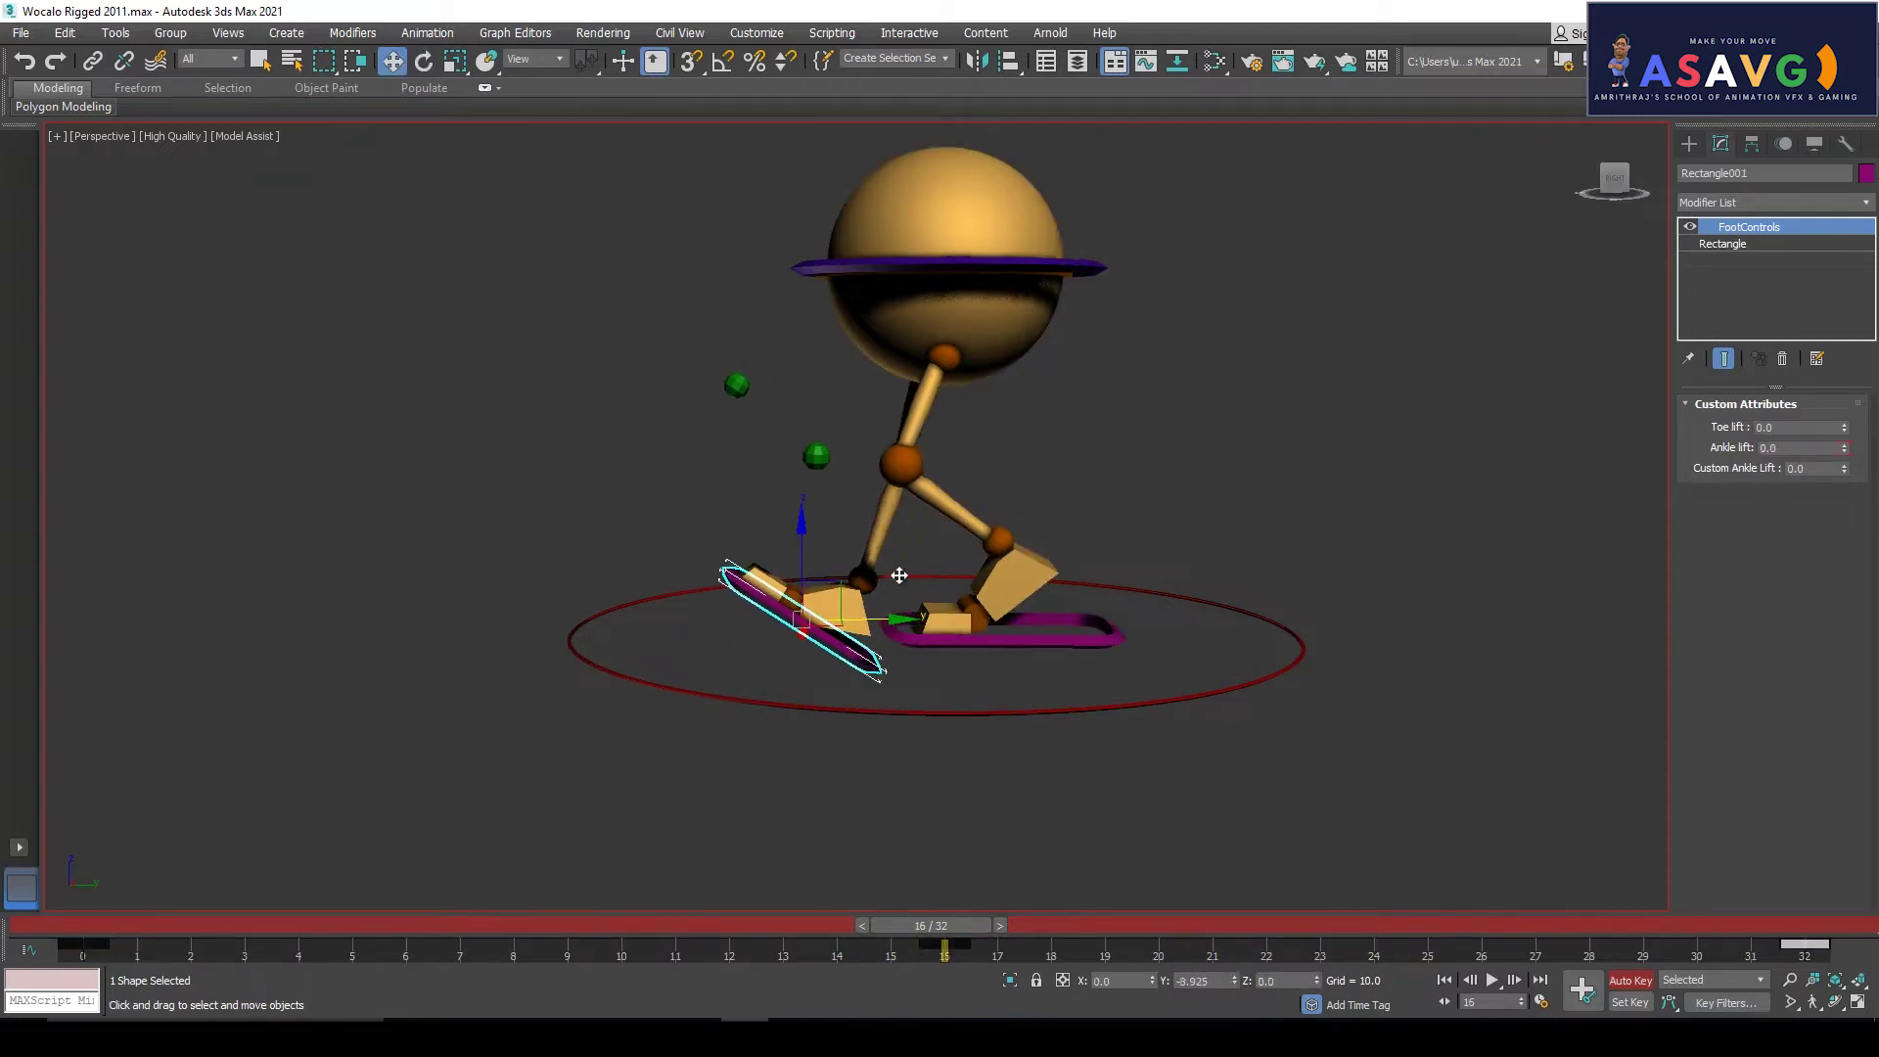
left_click(907, 267)
left_click_drag(907, 952, 875, 873)
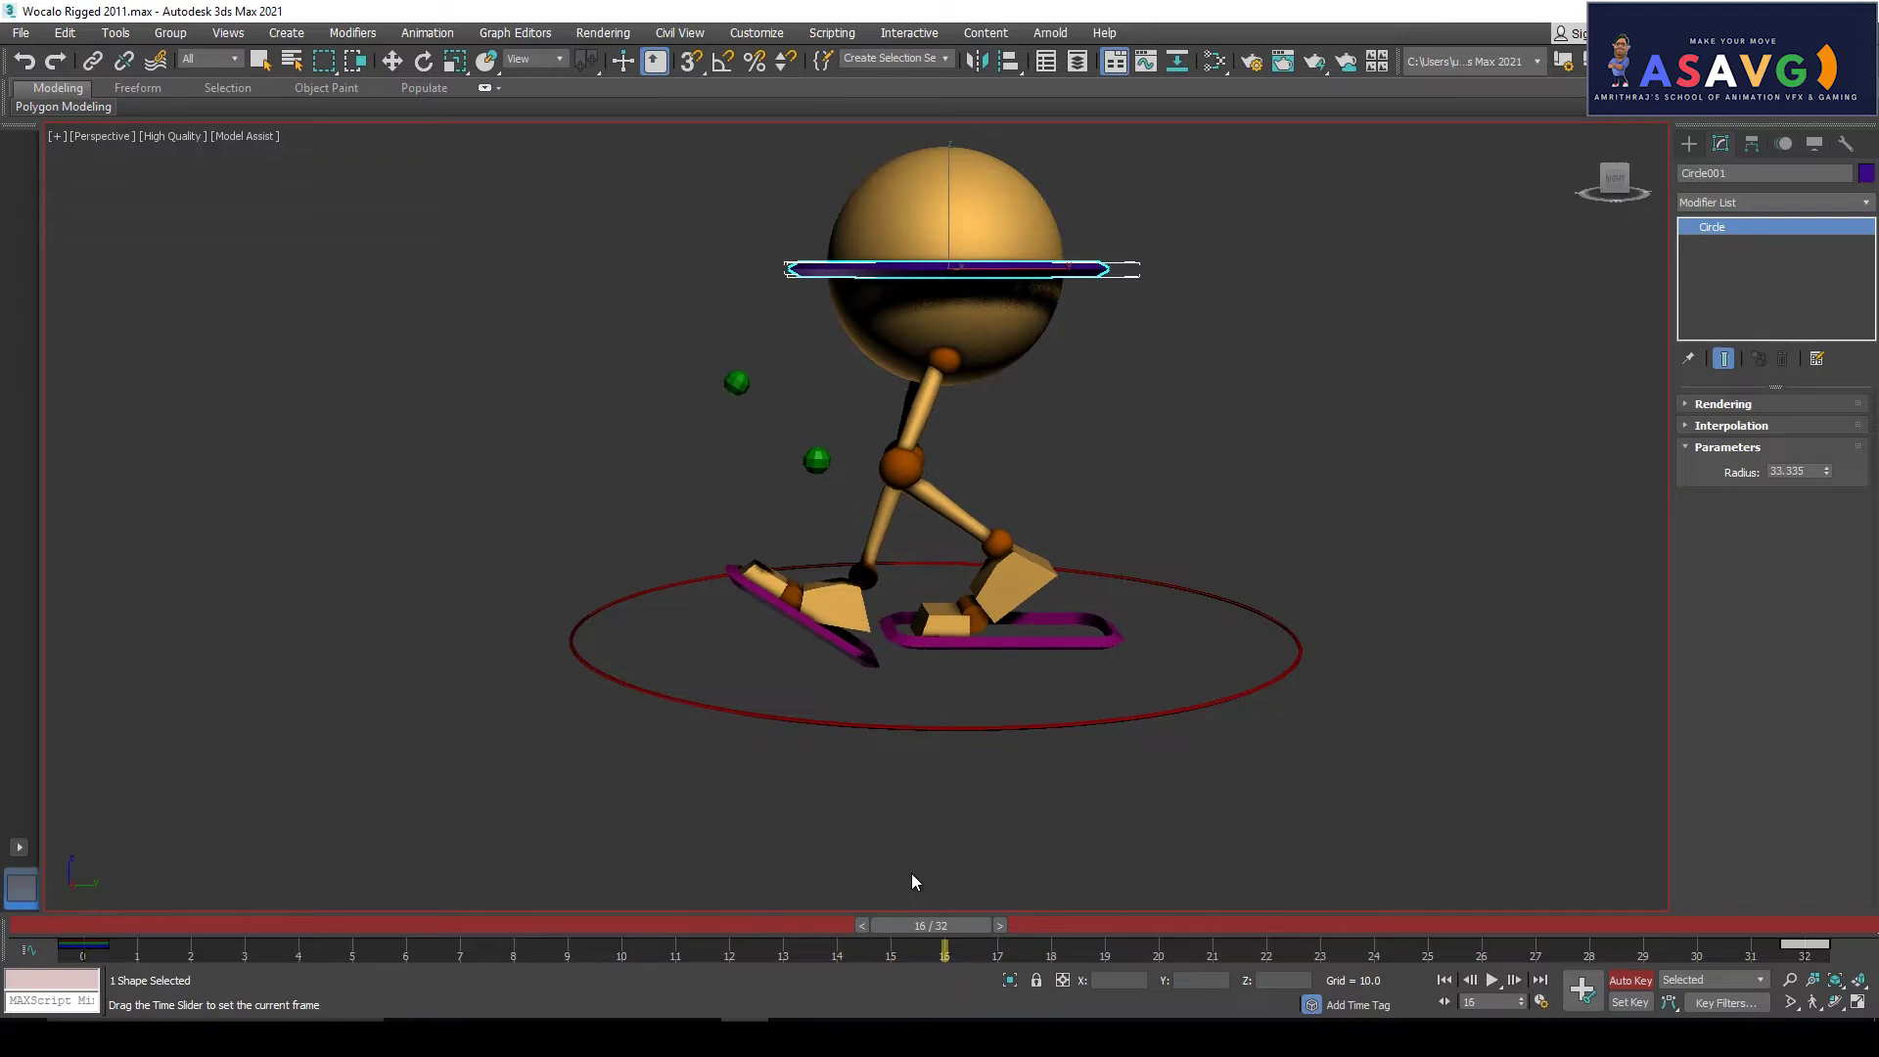
left_click(849, 640)
left_click_drag(906, 613, 812, 597)
key("ctrl+z")
Move the rear foot control back to about Y 58.8, and raise the front foot control about 13 units and shift it slightly forward
left_click(956, 637)
left_click_drag(1045, 629, 1143, 623)
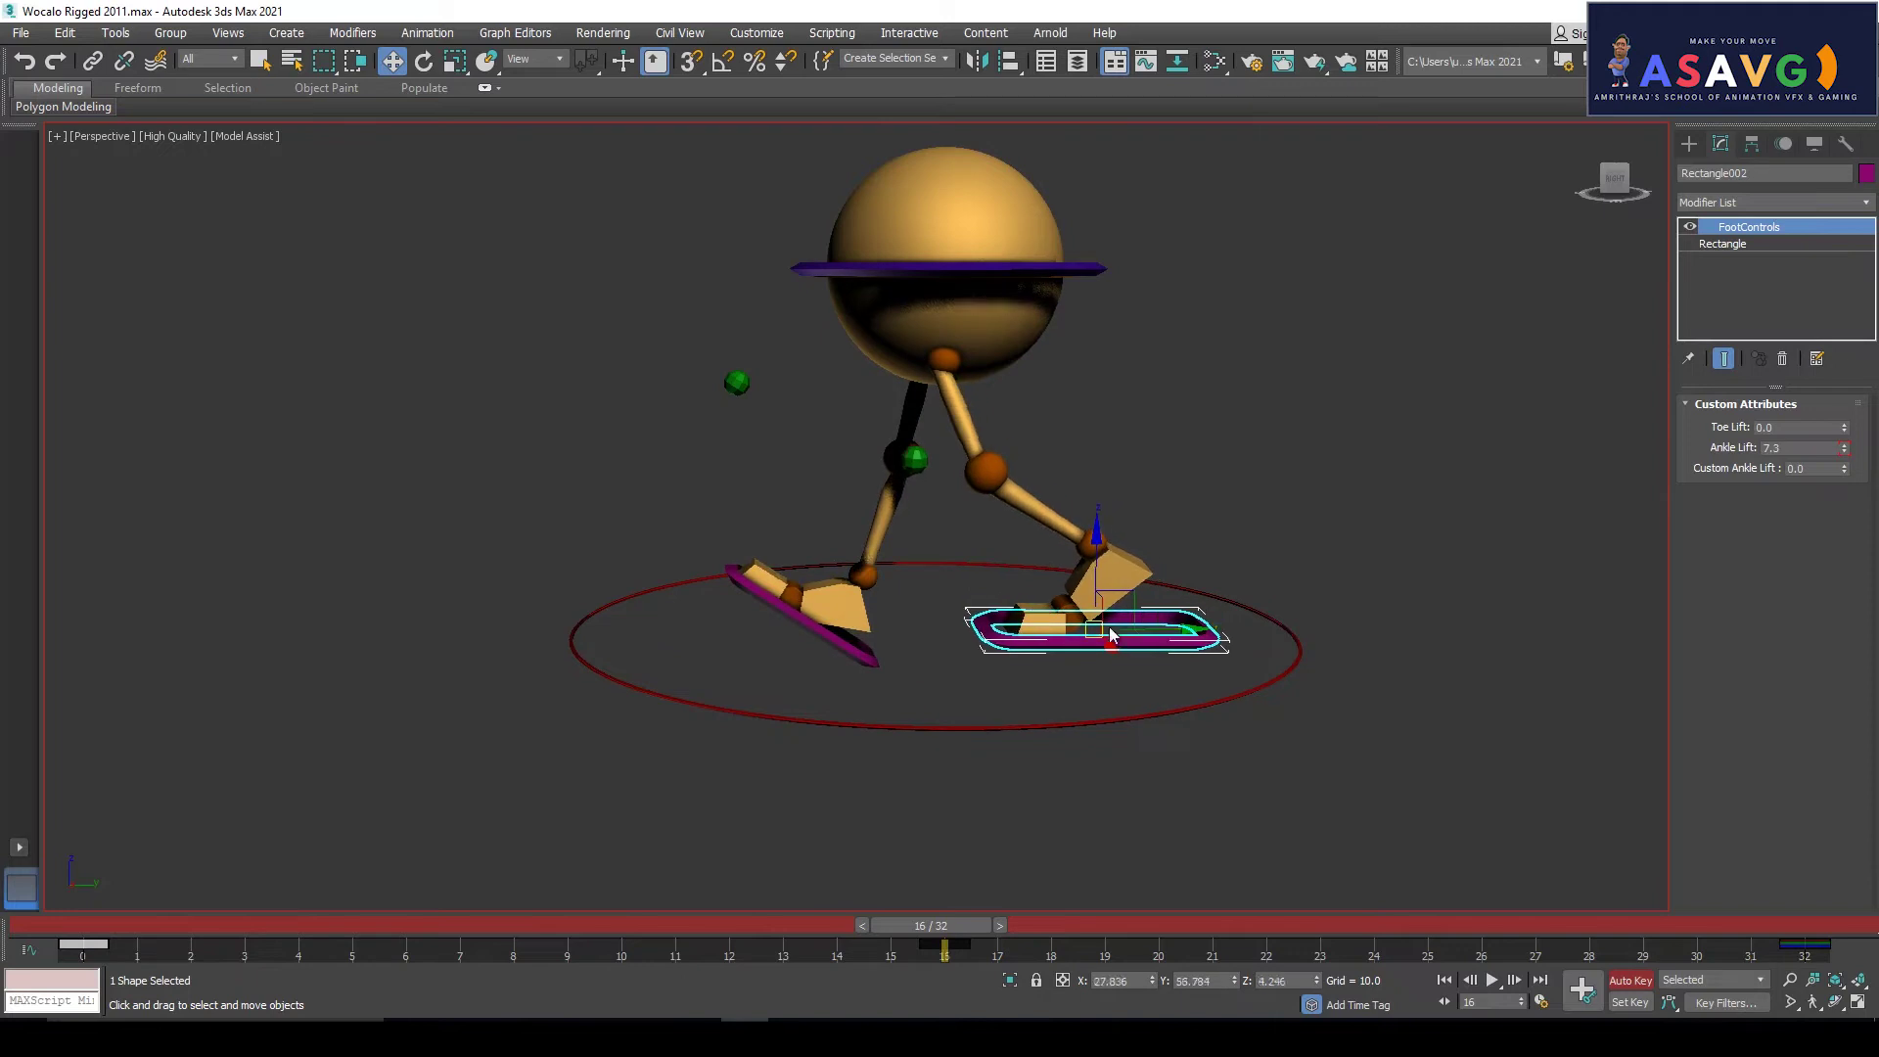
left_click_drag(801, 577, 813, 541)
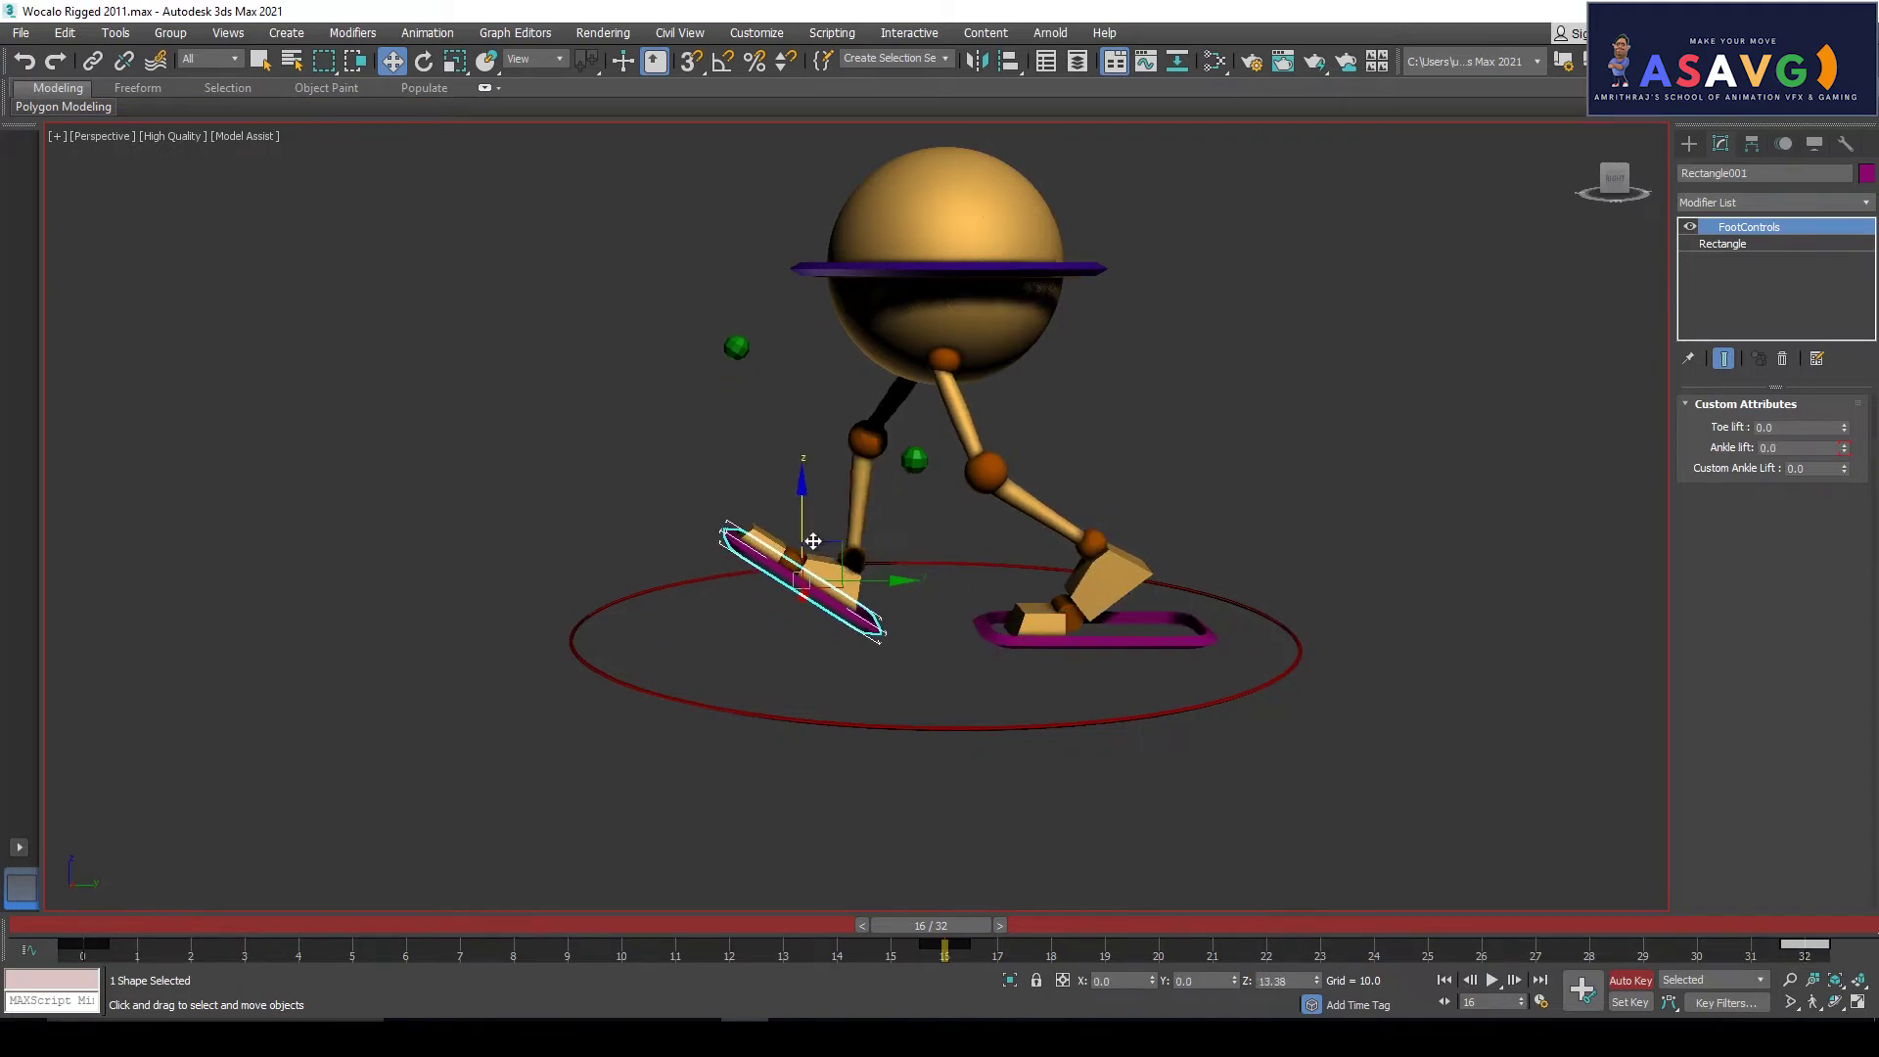
left_click_drag(898, 589, 881, 587)
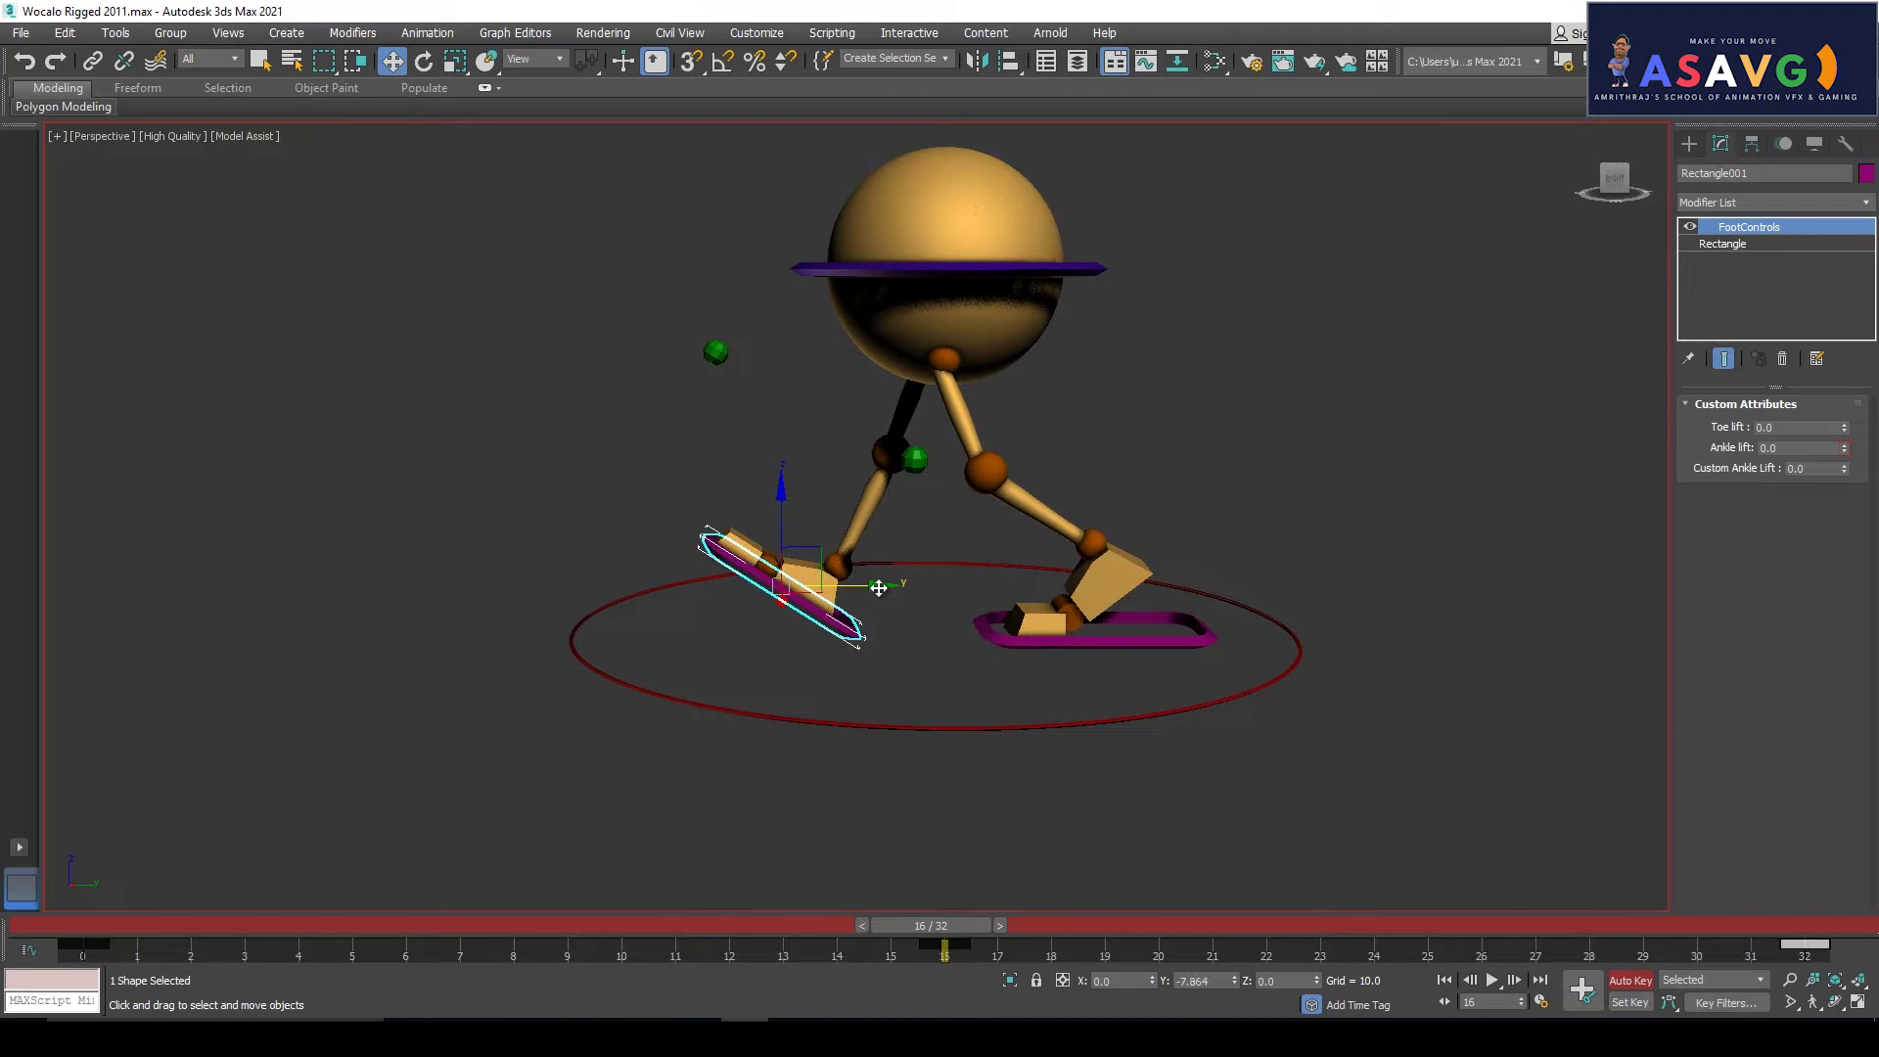
Go to frame 0 and play back the walk cycle to check the foot motion
left_click_drag(937, 931, 68, 969)
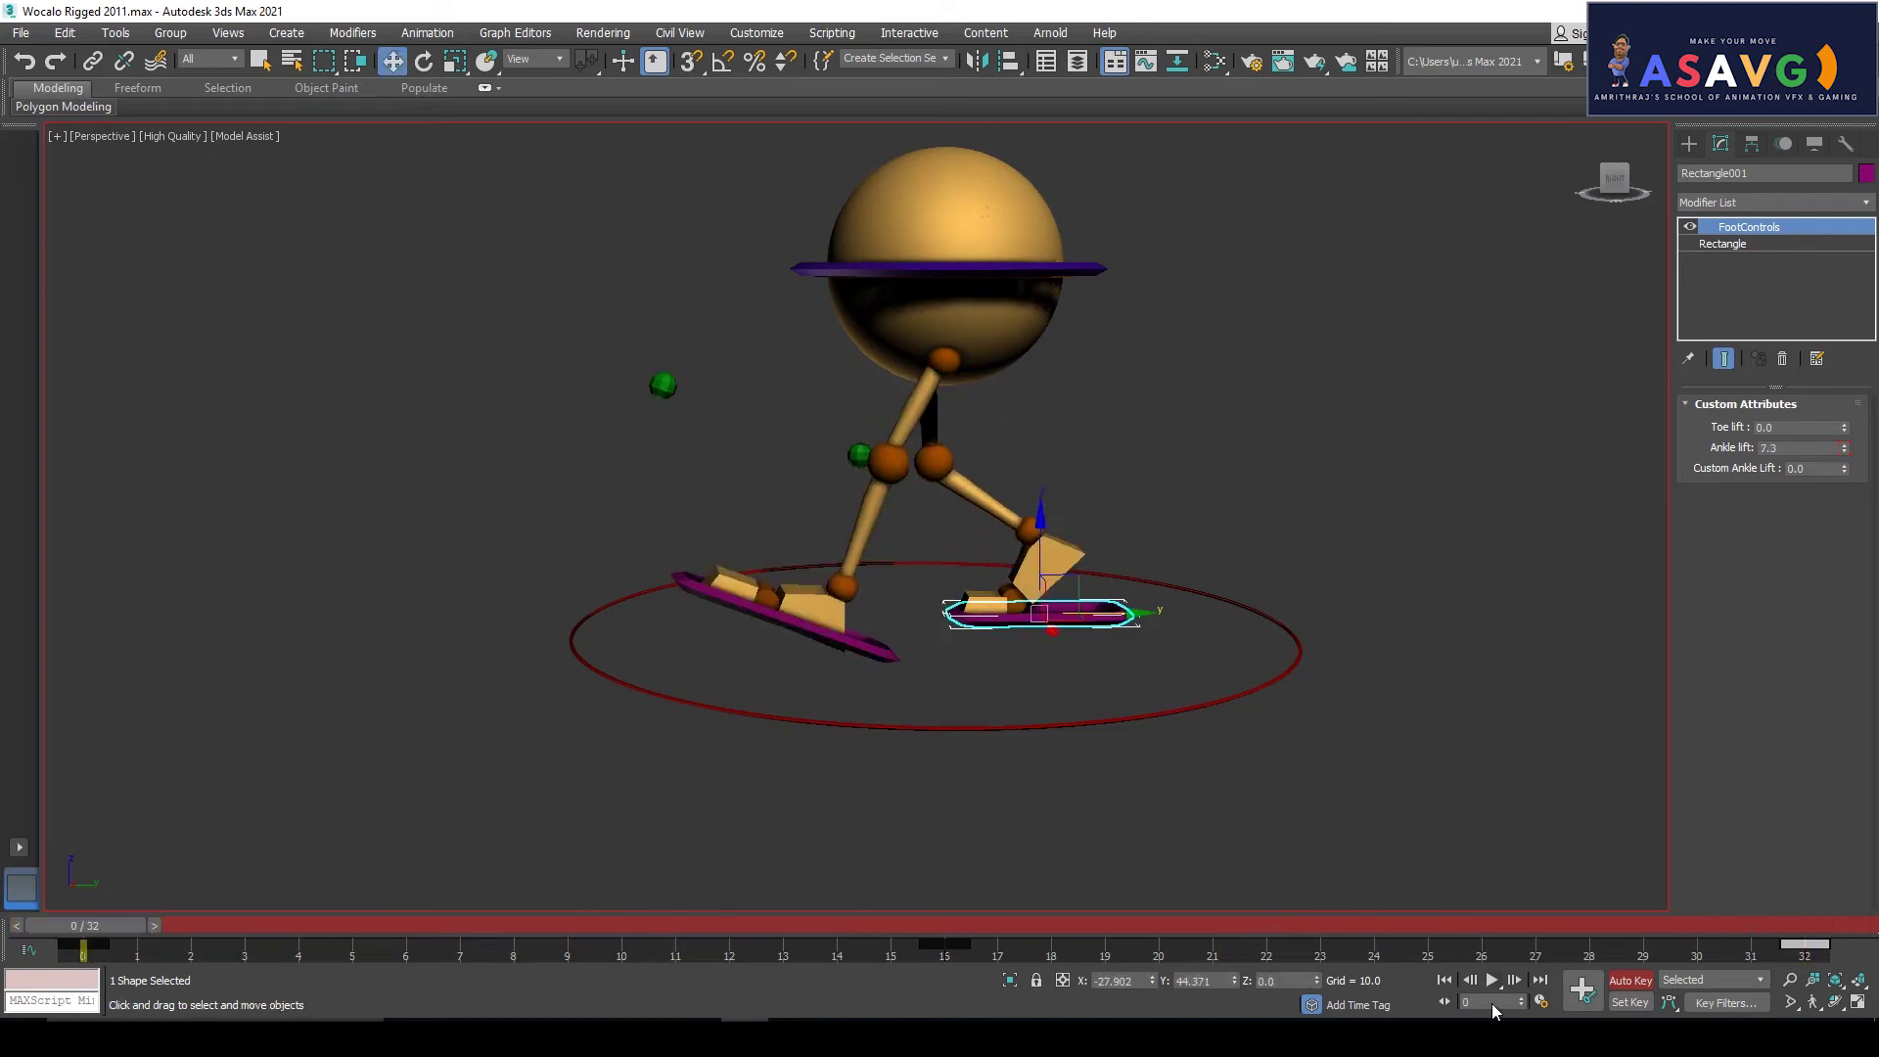
left_click(1491, 981)
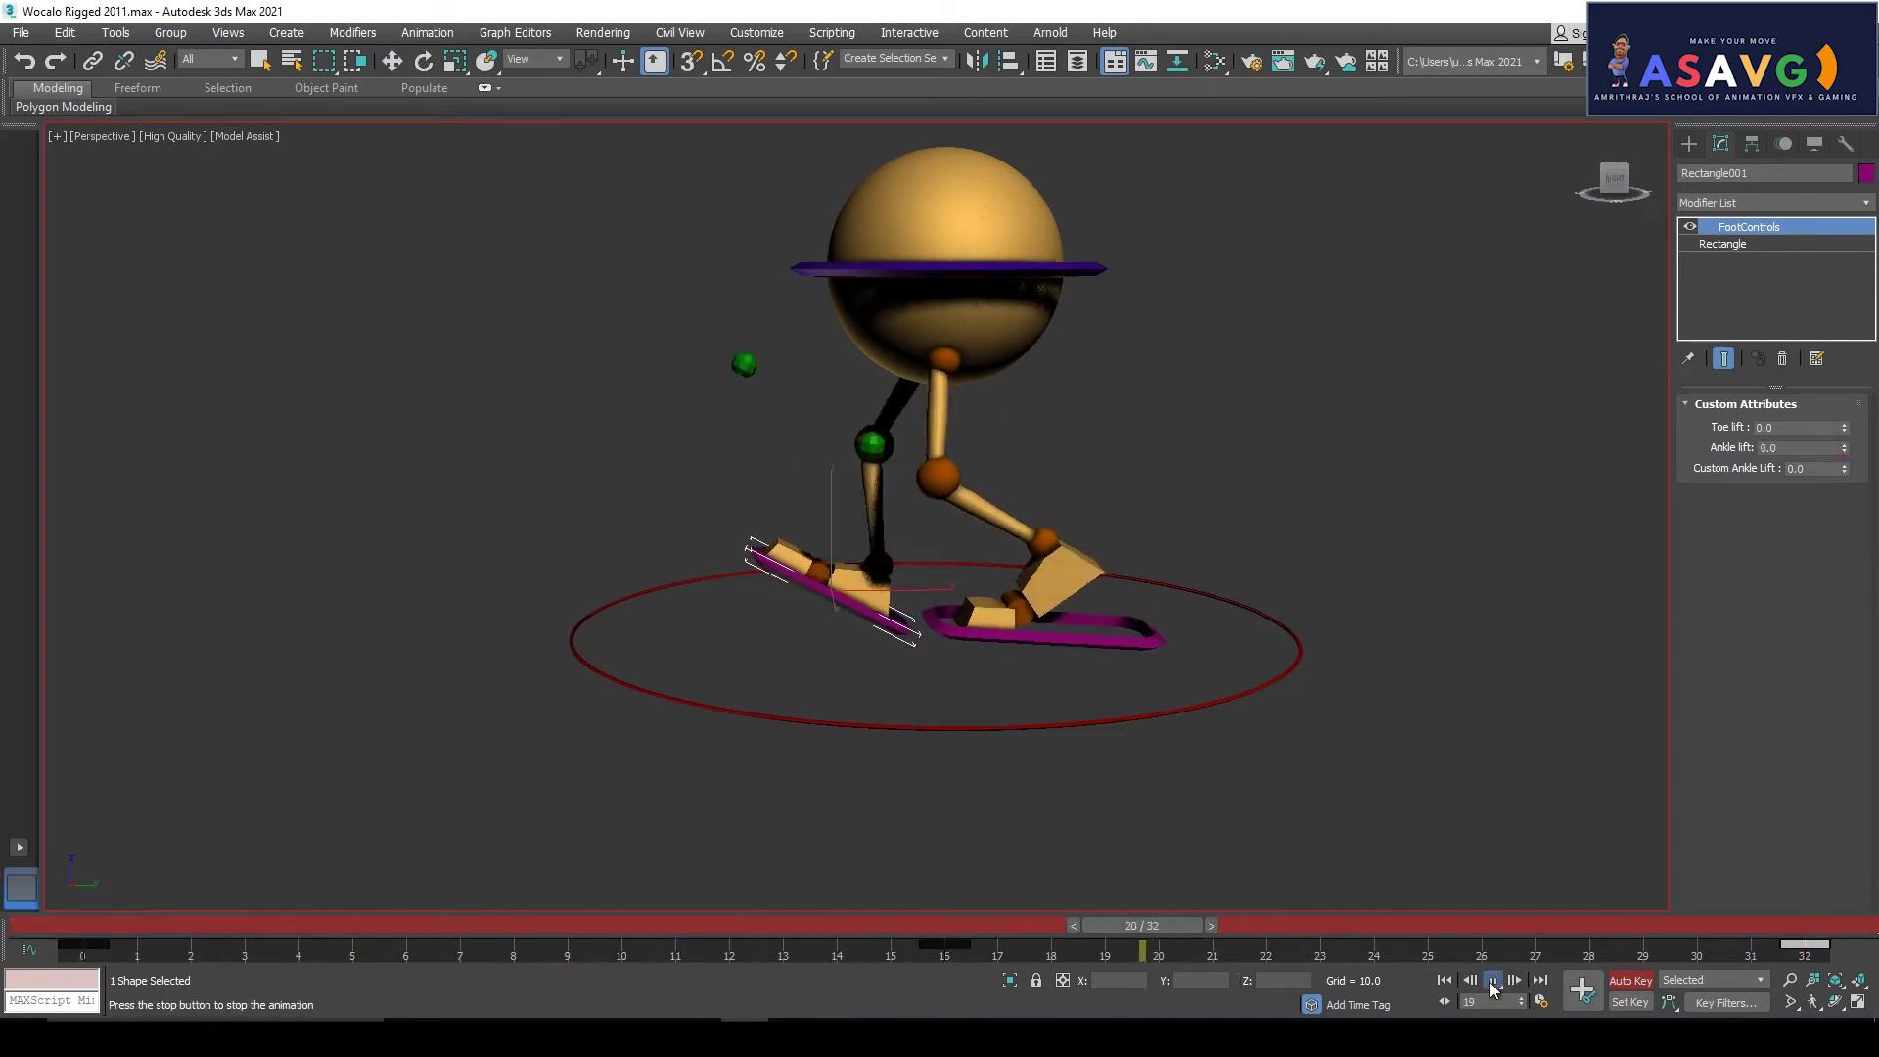
left_click(1490, 981)
Select the whole rig and copy its frame 0 pose keys to frame 32 again
left_click_drag(1150, 451, 747, 868)
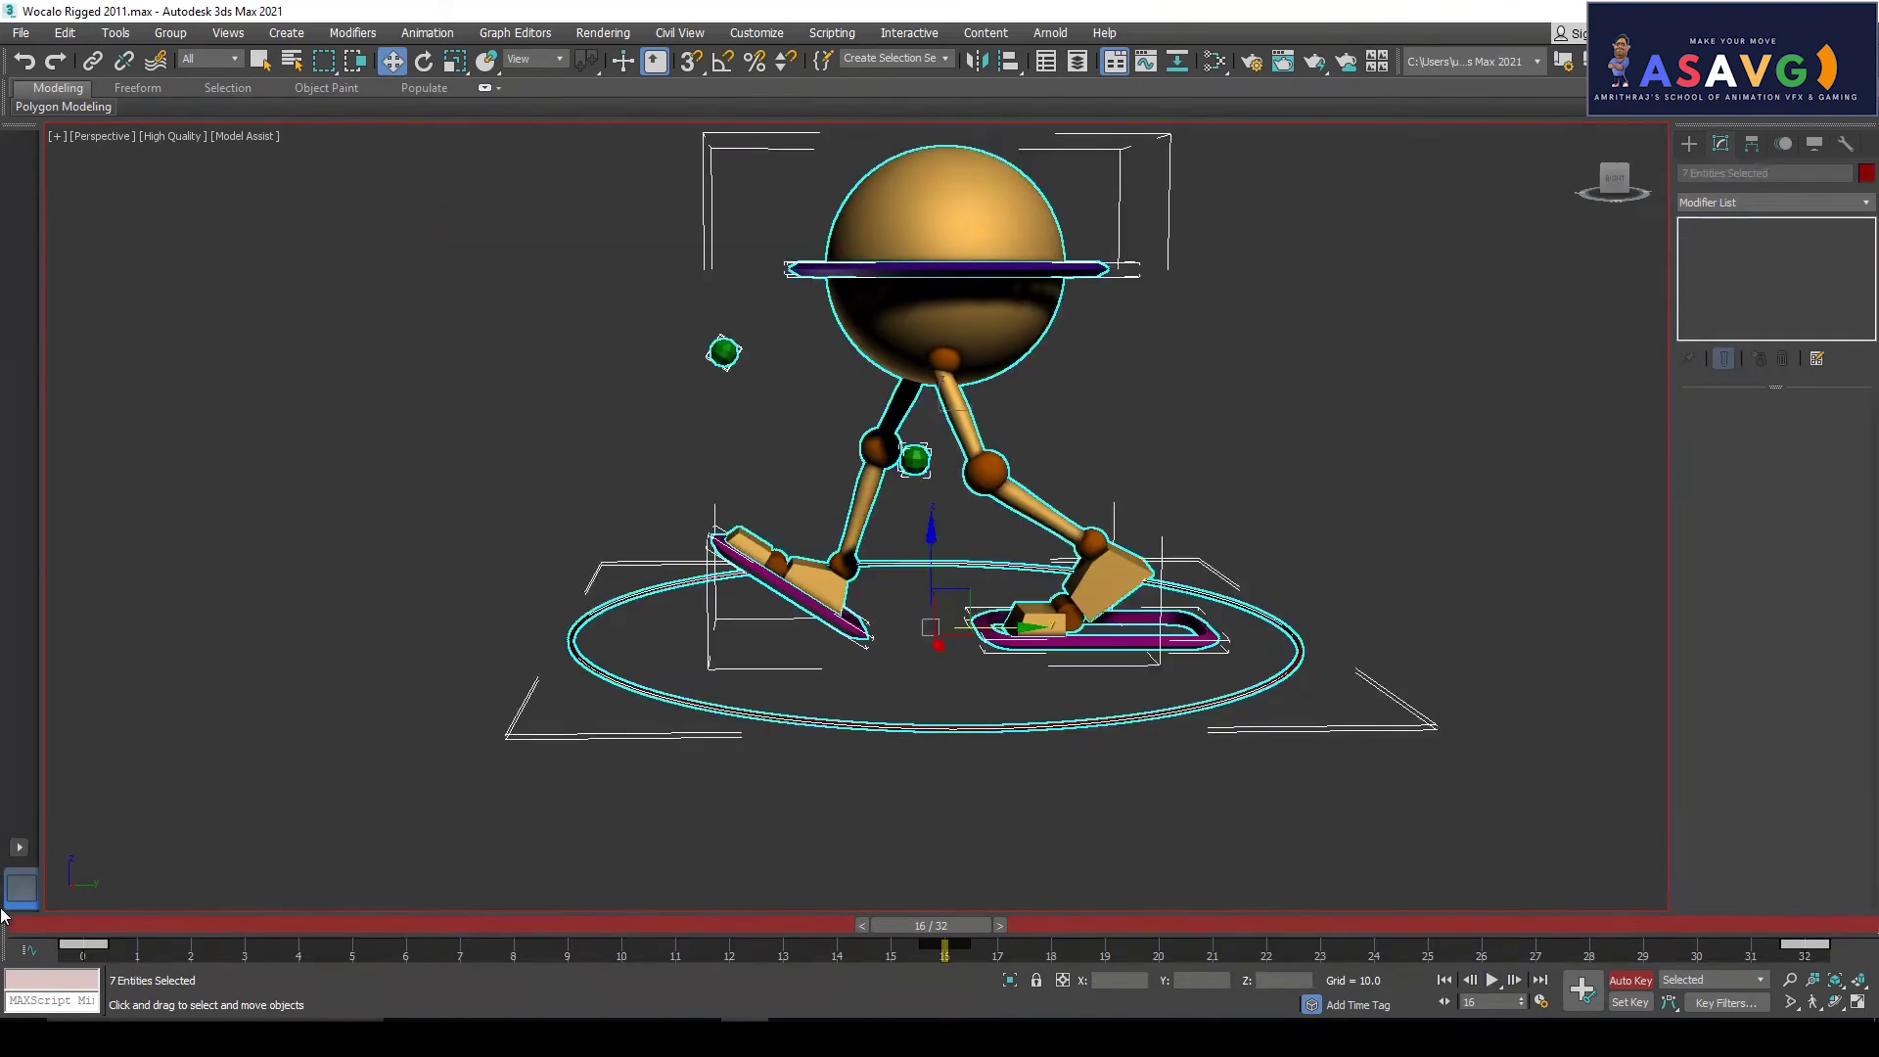
left_click(87, 946)
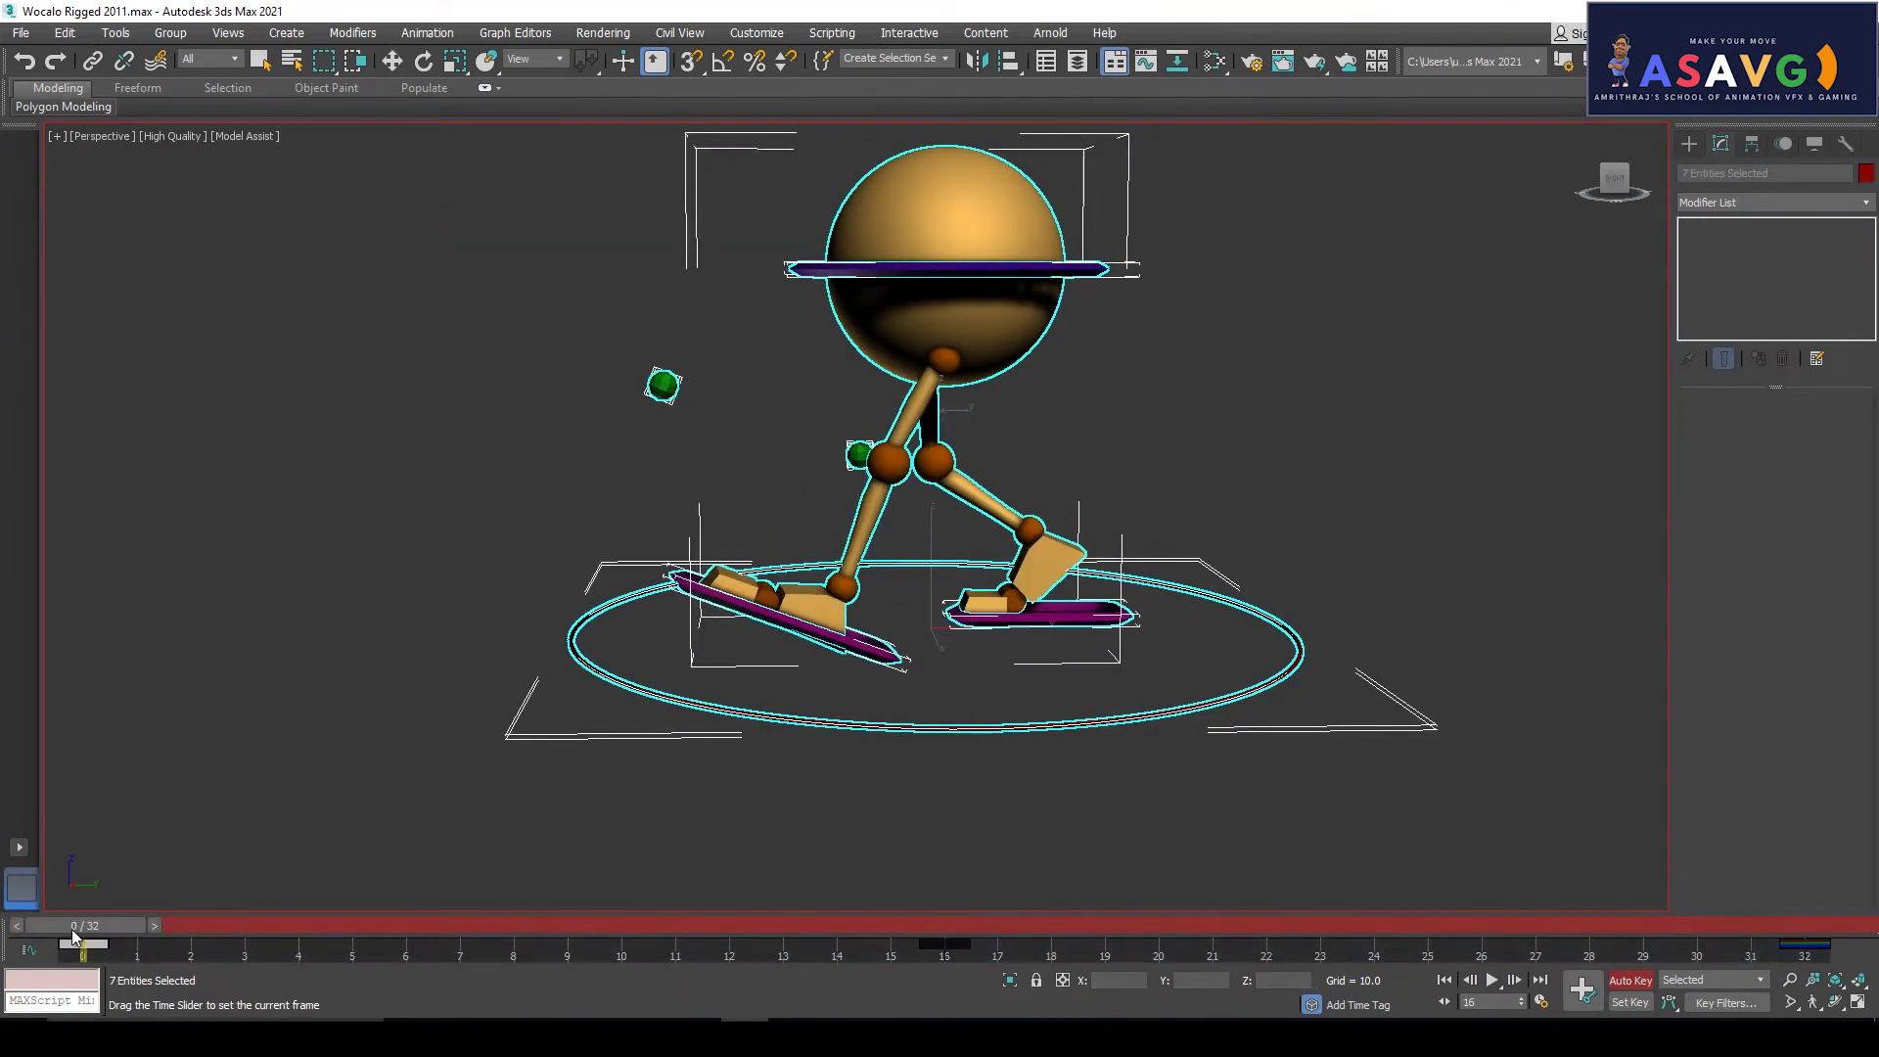
left_click(141, 884)
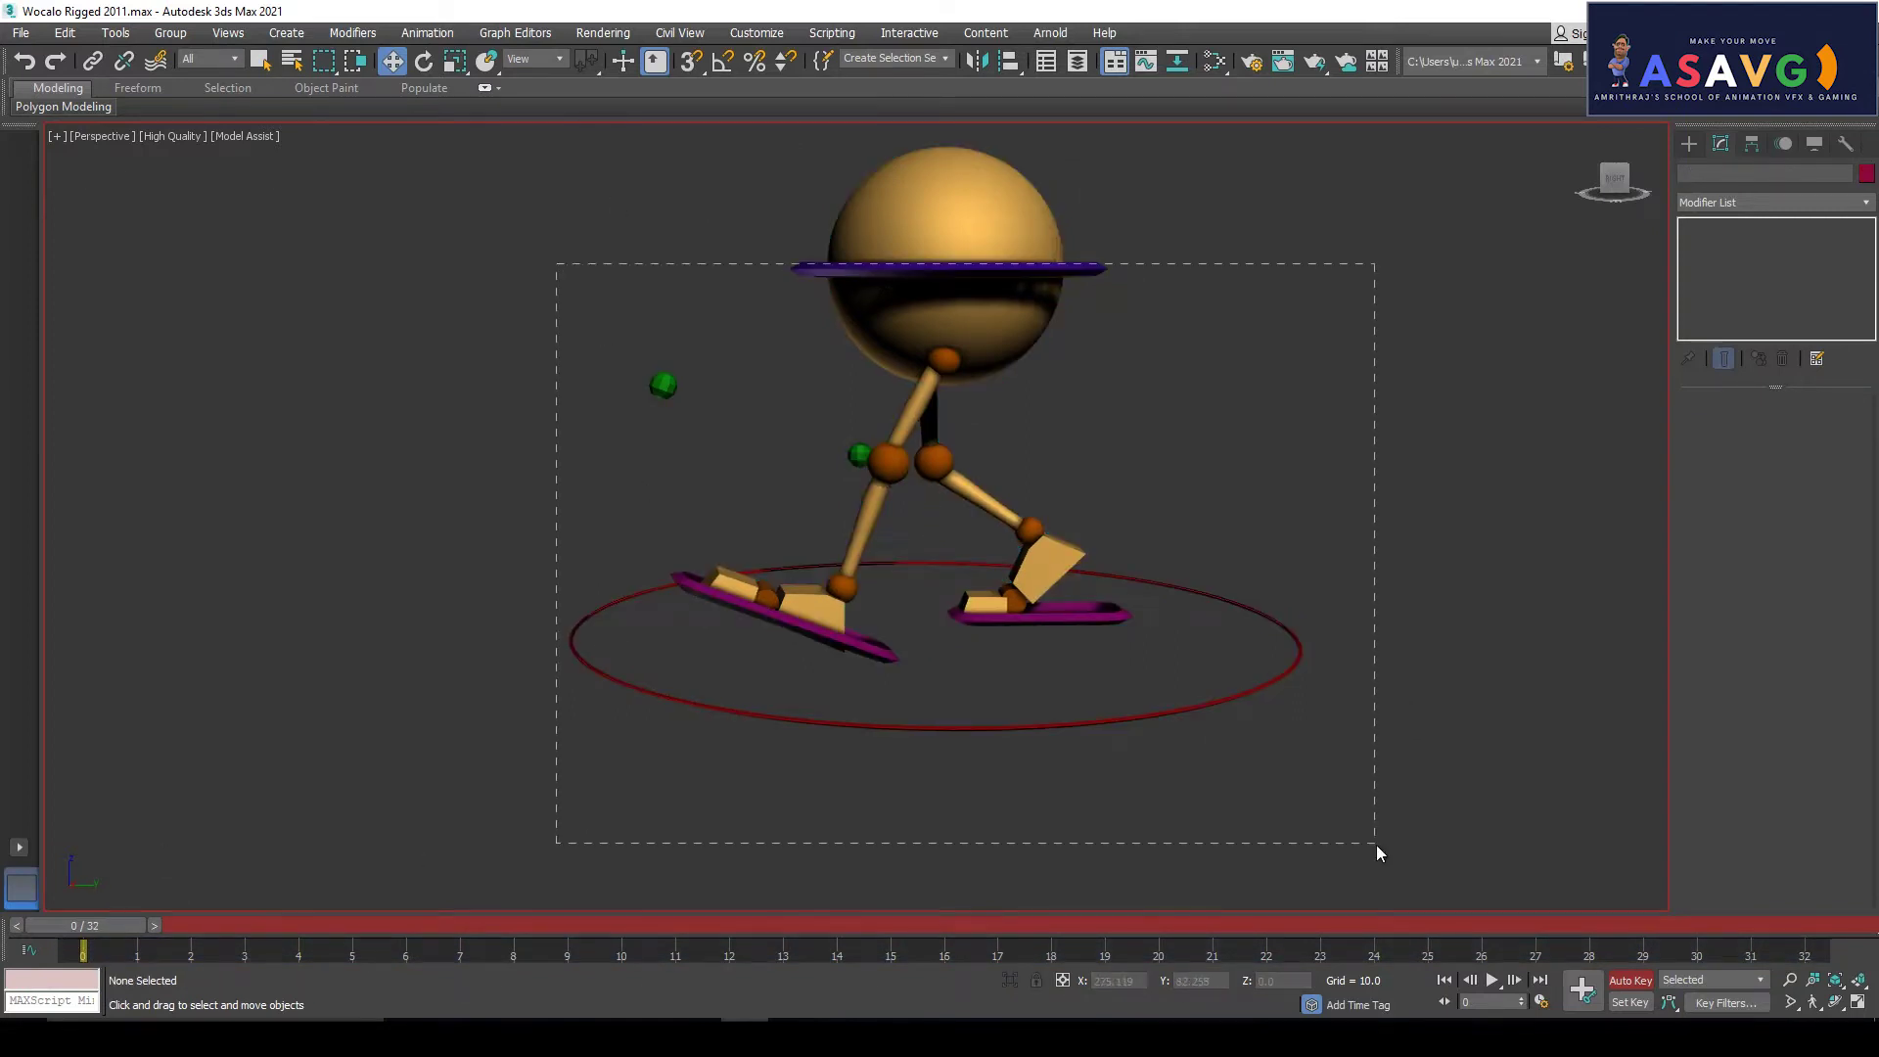
left_click_drag(1376, 844, 1376, 844)
left_click_drag(90, 951, 92, 949)
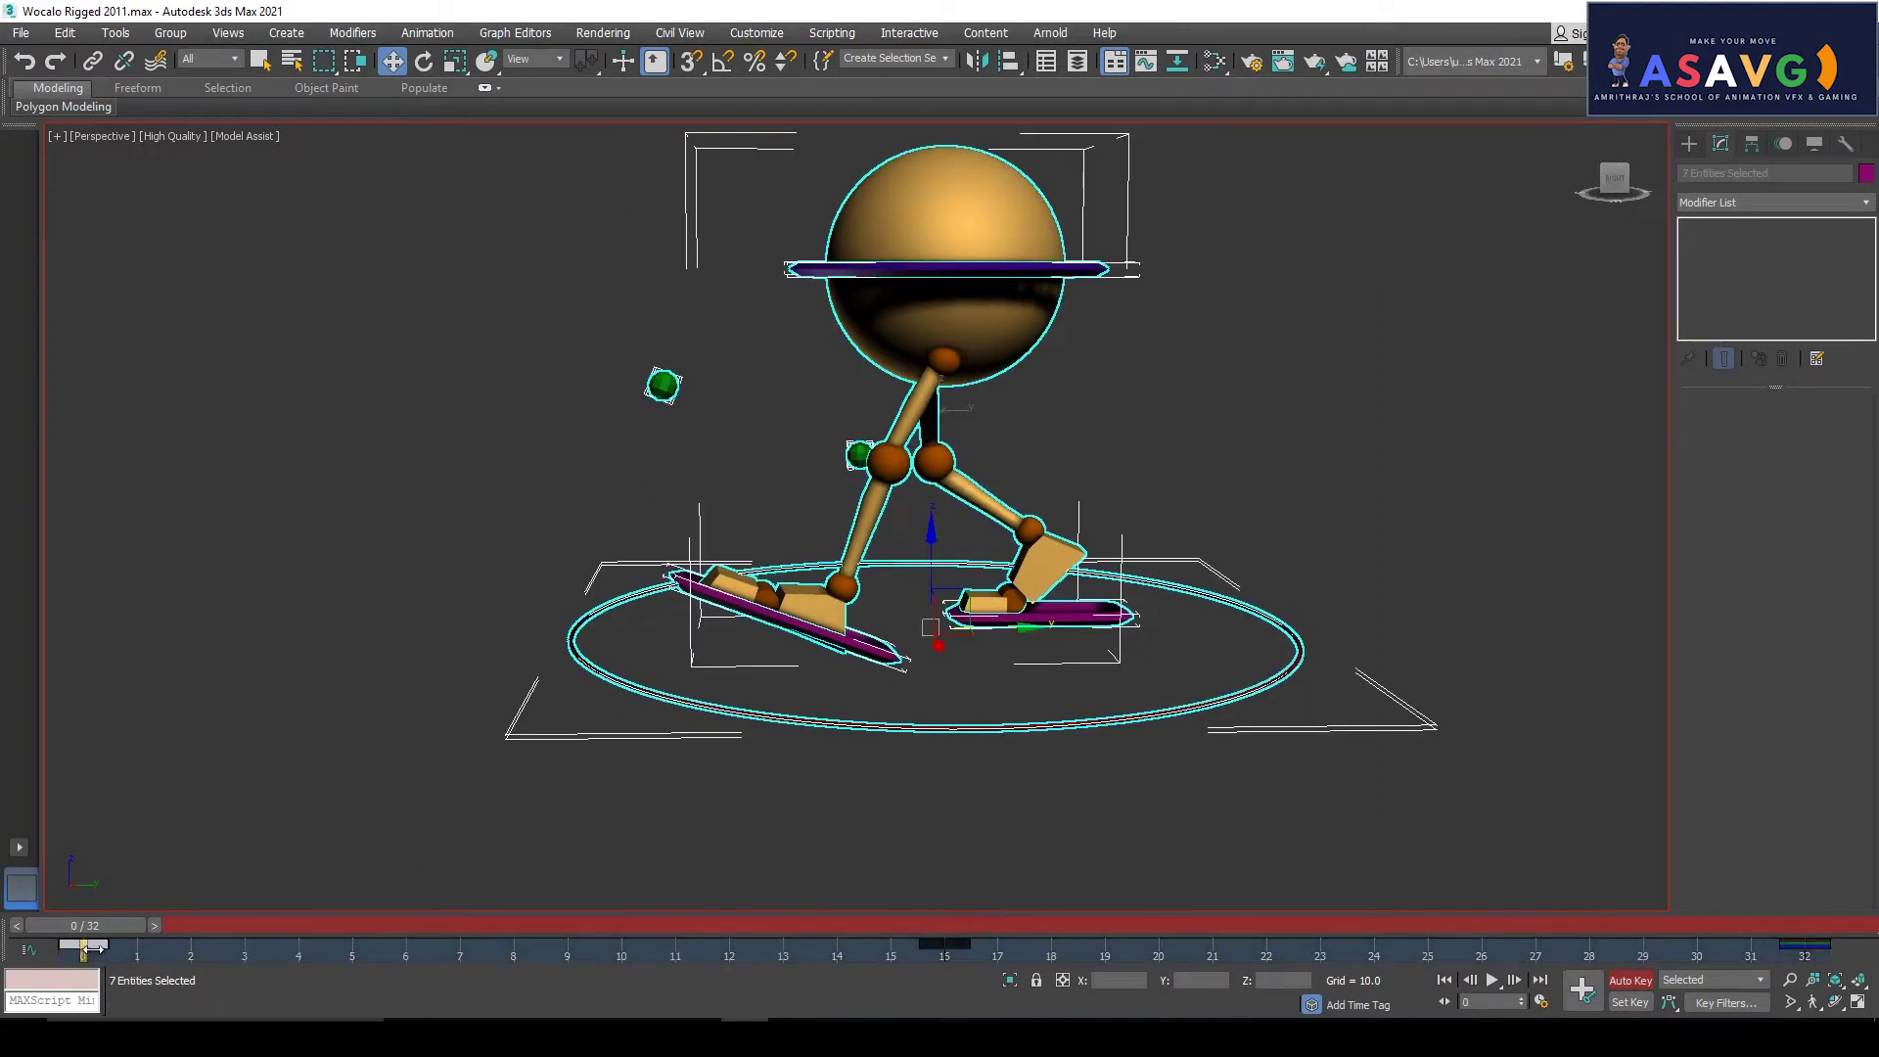
left_click_drag(1636, 927, 1839, 926)
Play the walk cycle again and examine the leg motion from the side and front
left_click(1492, 980)
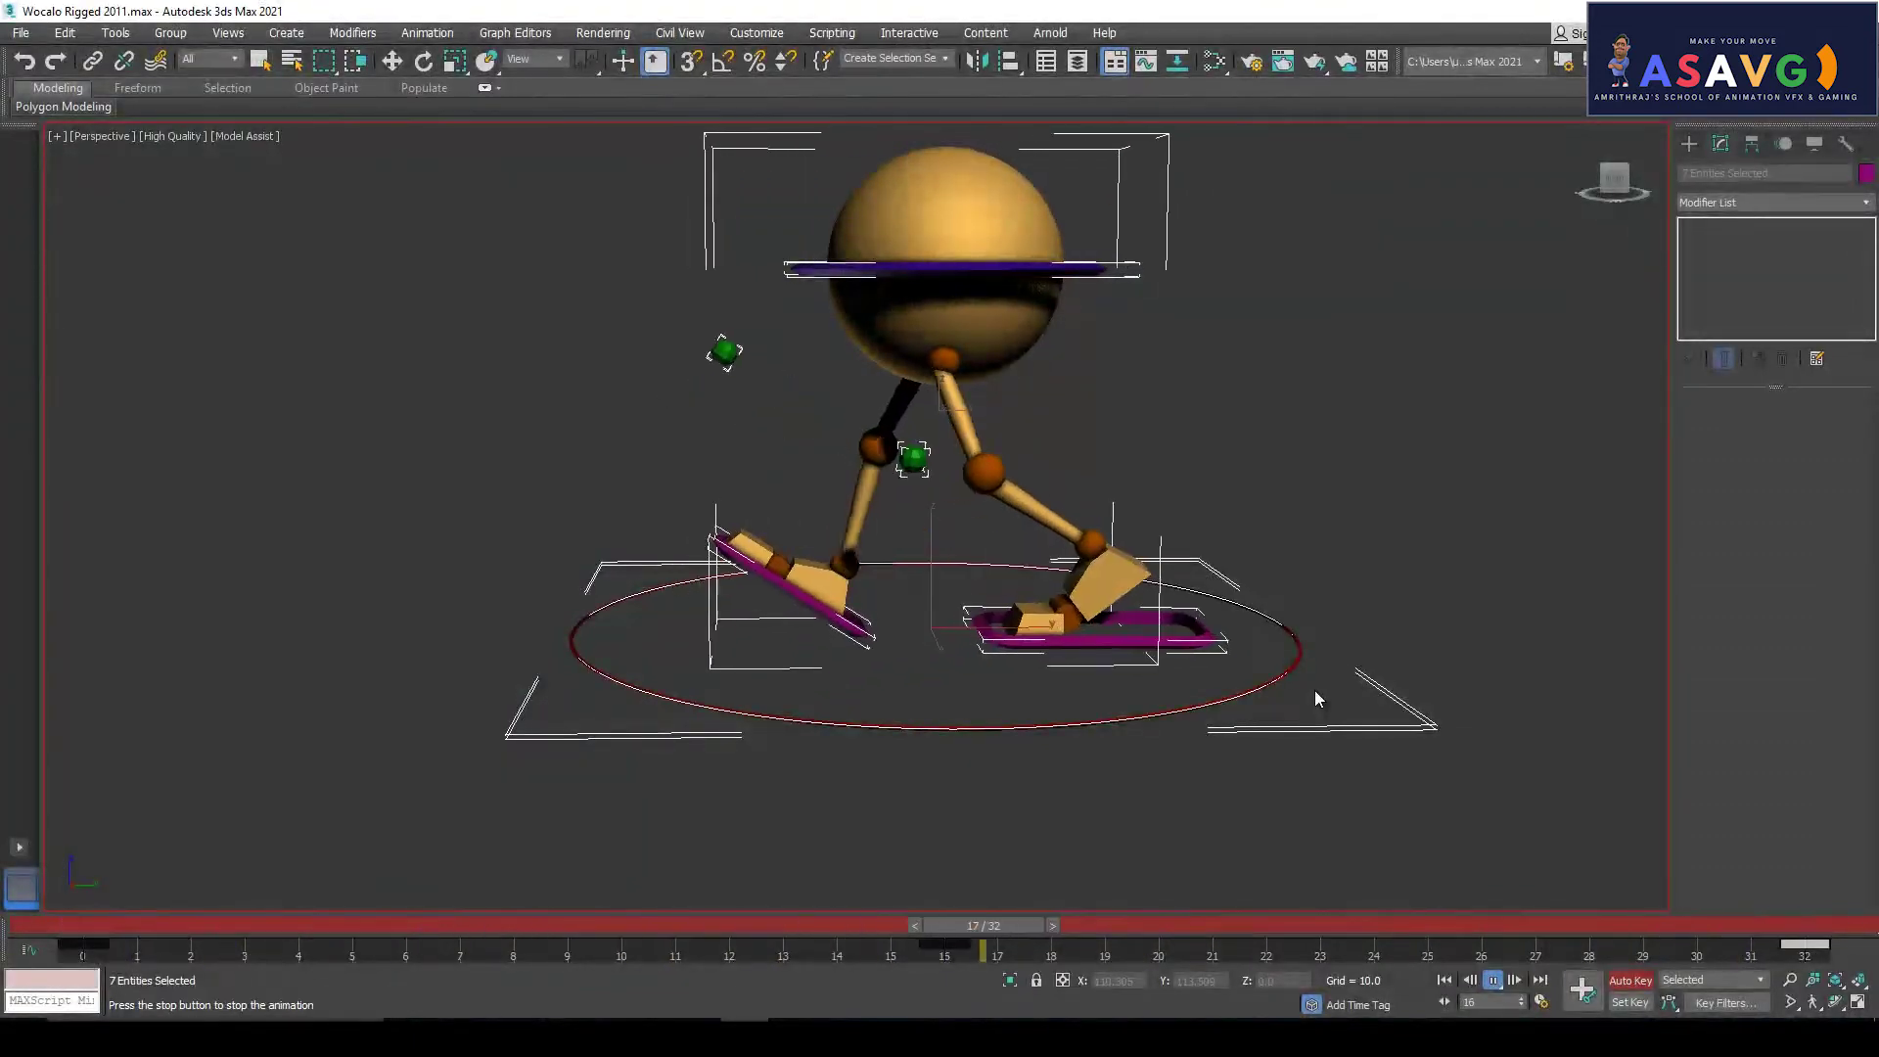
middle_click_drag(1015, 730, 892, 606, "alt")
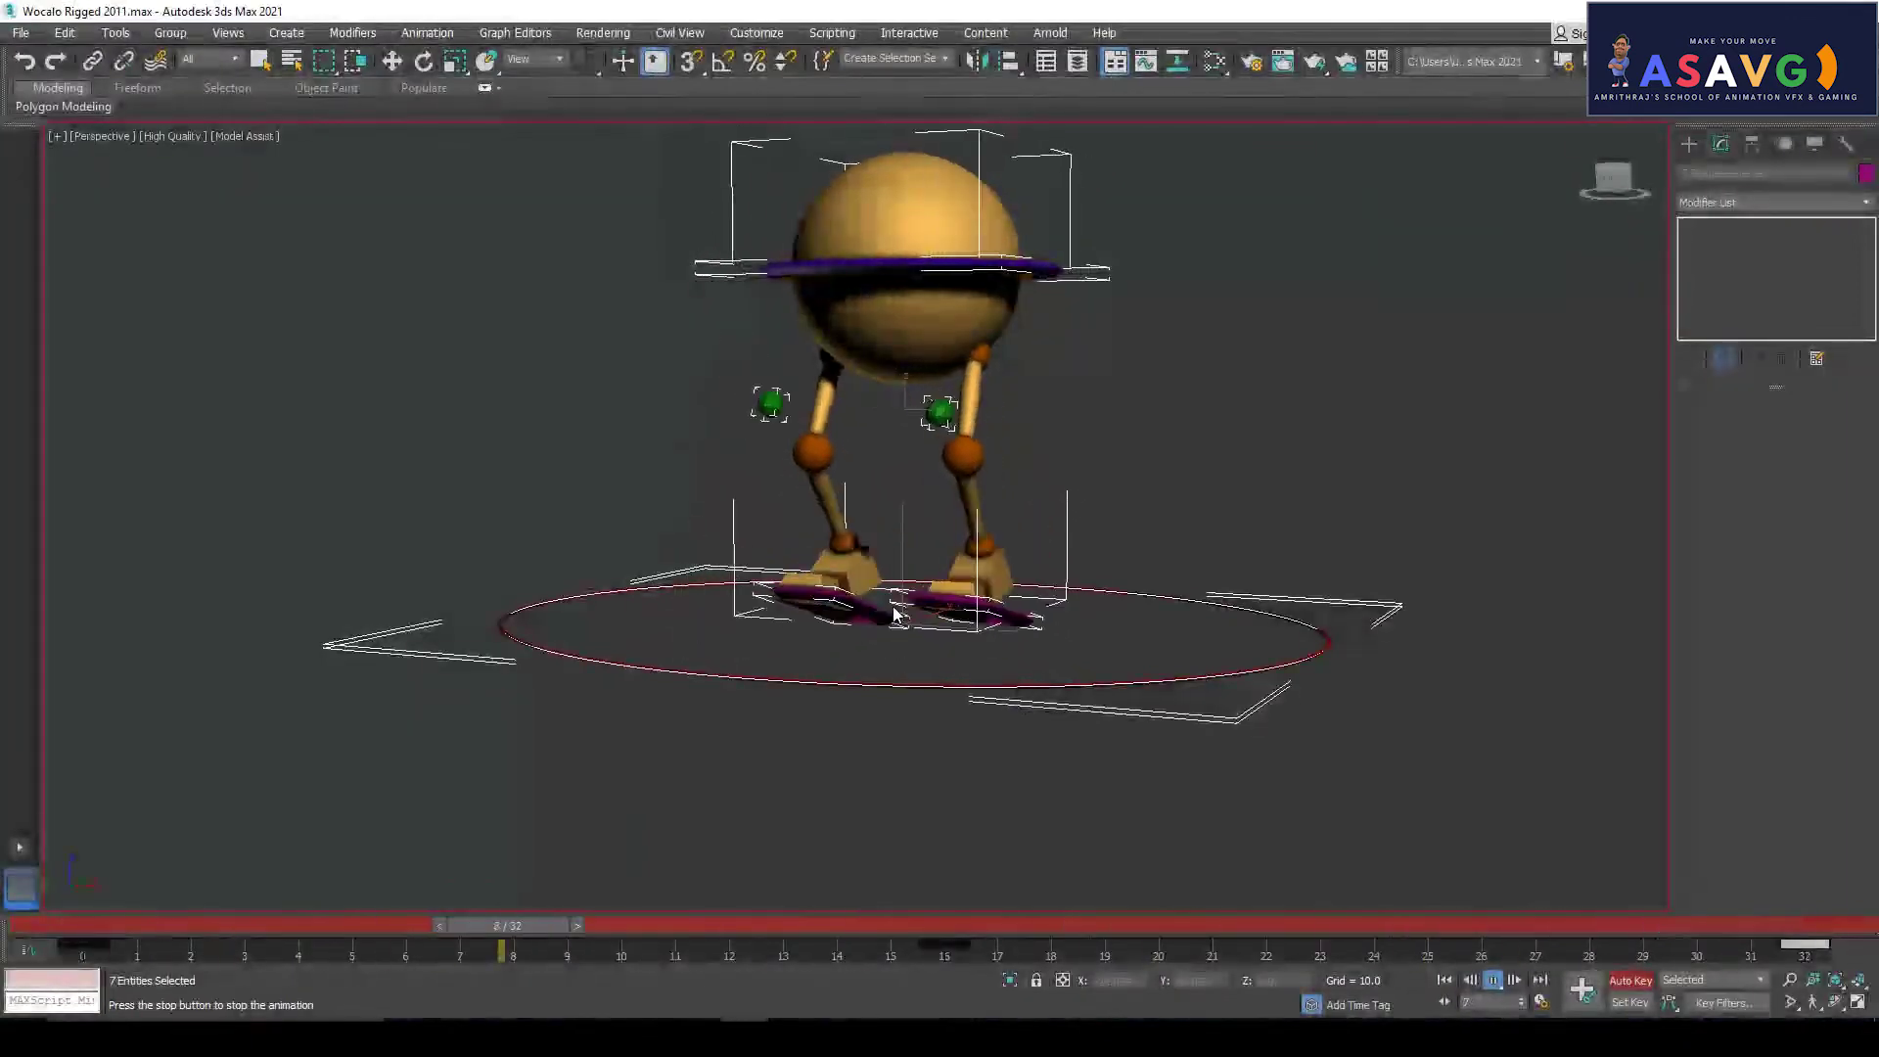
middle_click_drag(1083, 628, 1062, 668, "alt")
left_click(1491, 980)
At frame 16, rotate the rear foot control to level its sideways tilt as seen from the front
left_click(1097, 566)
left_click(988, 595)
left_click_drag(70, 920, 871, 949)
middle_click_drag(1020, 750, 1016, 743, "alt")
key("e")
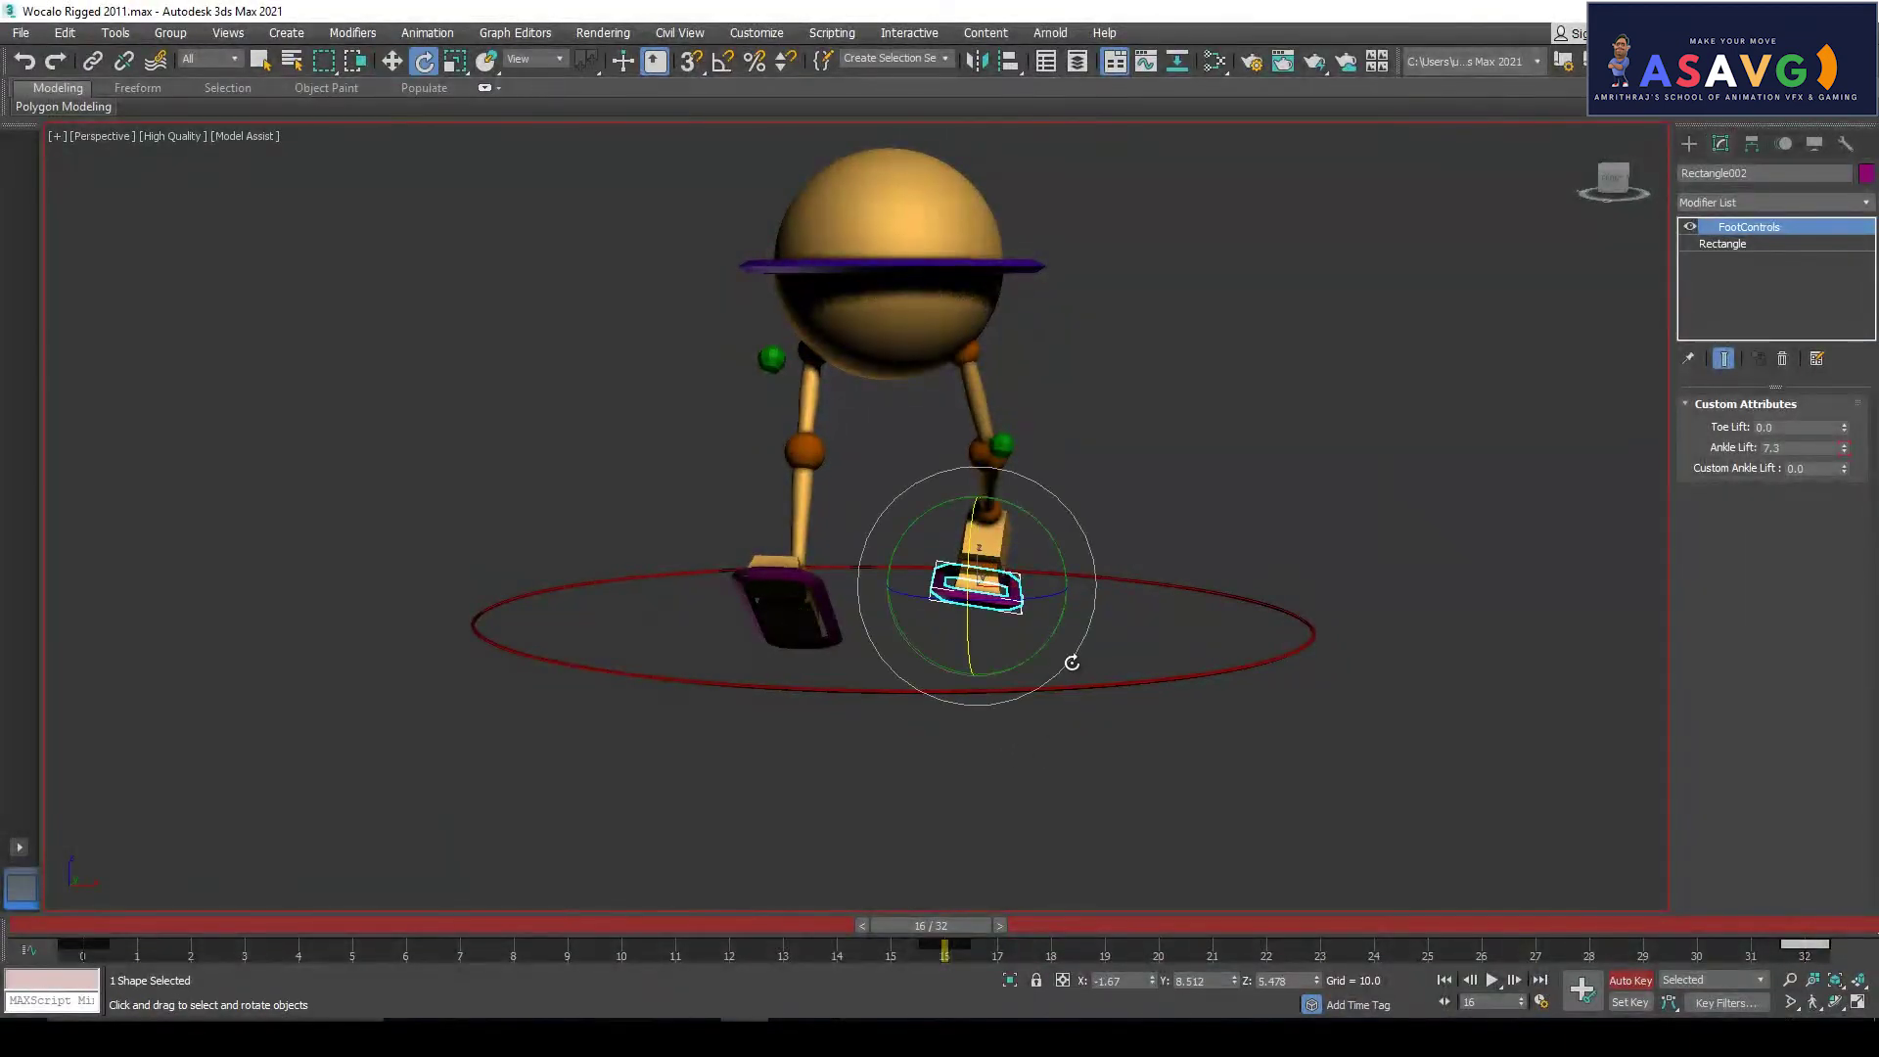
left_click_drag(1072, 650, 1077, 637)
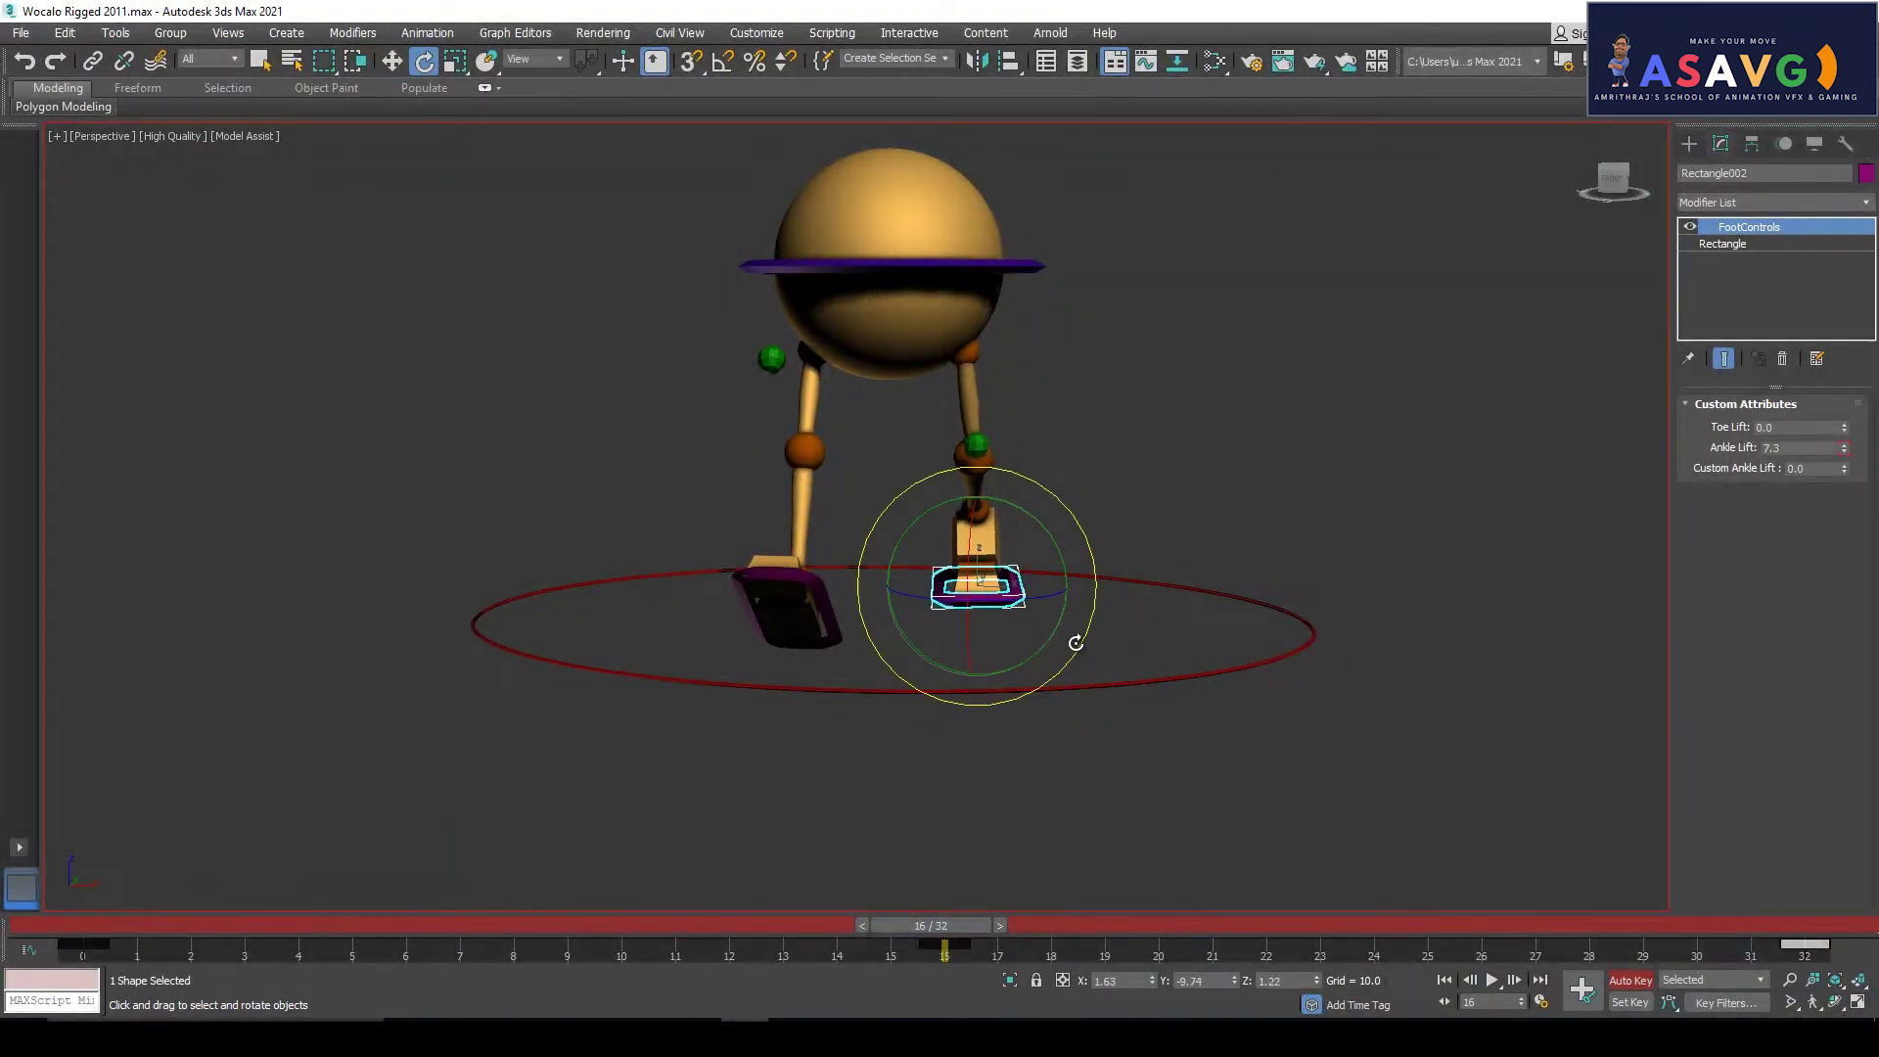
middle_click_drag(1081, 668, 1202, 738, "alt")
Create a ground plane about 430 by 409 units under the character and give it a light blue object color
left_click(1699, 147)
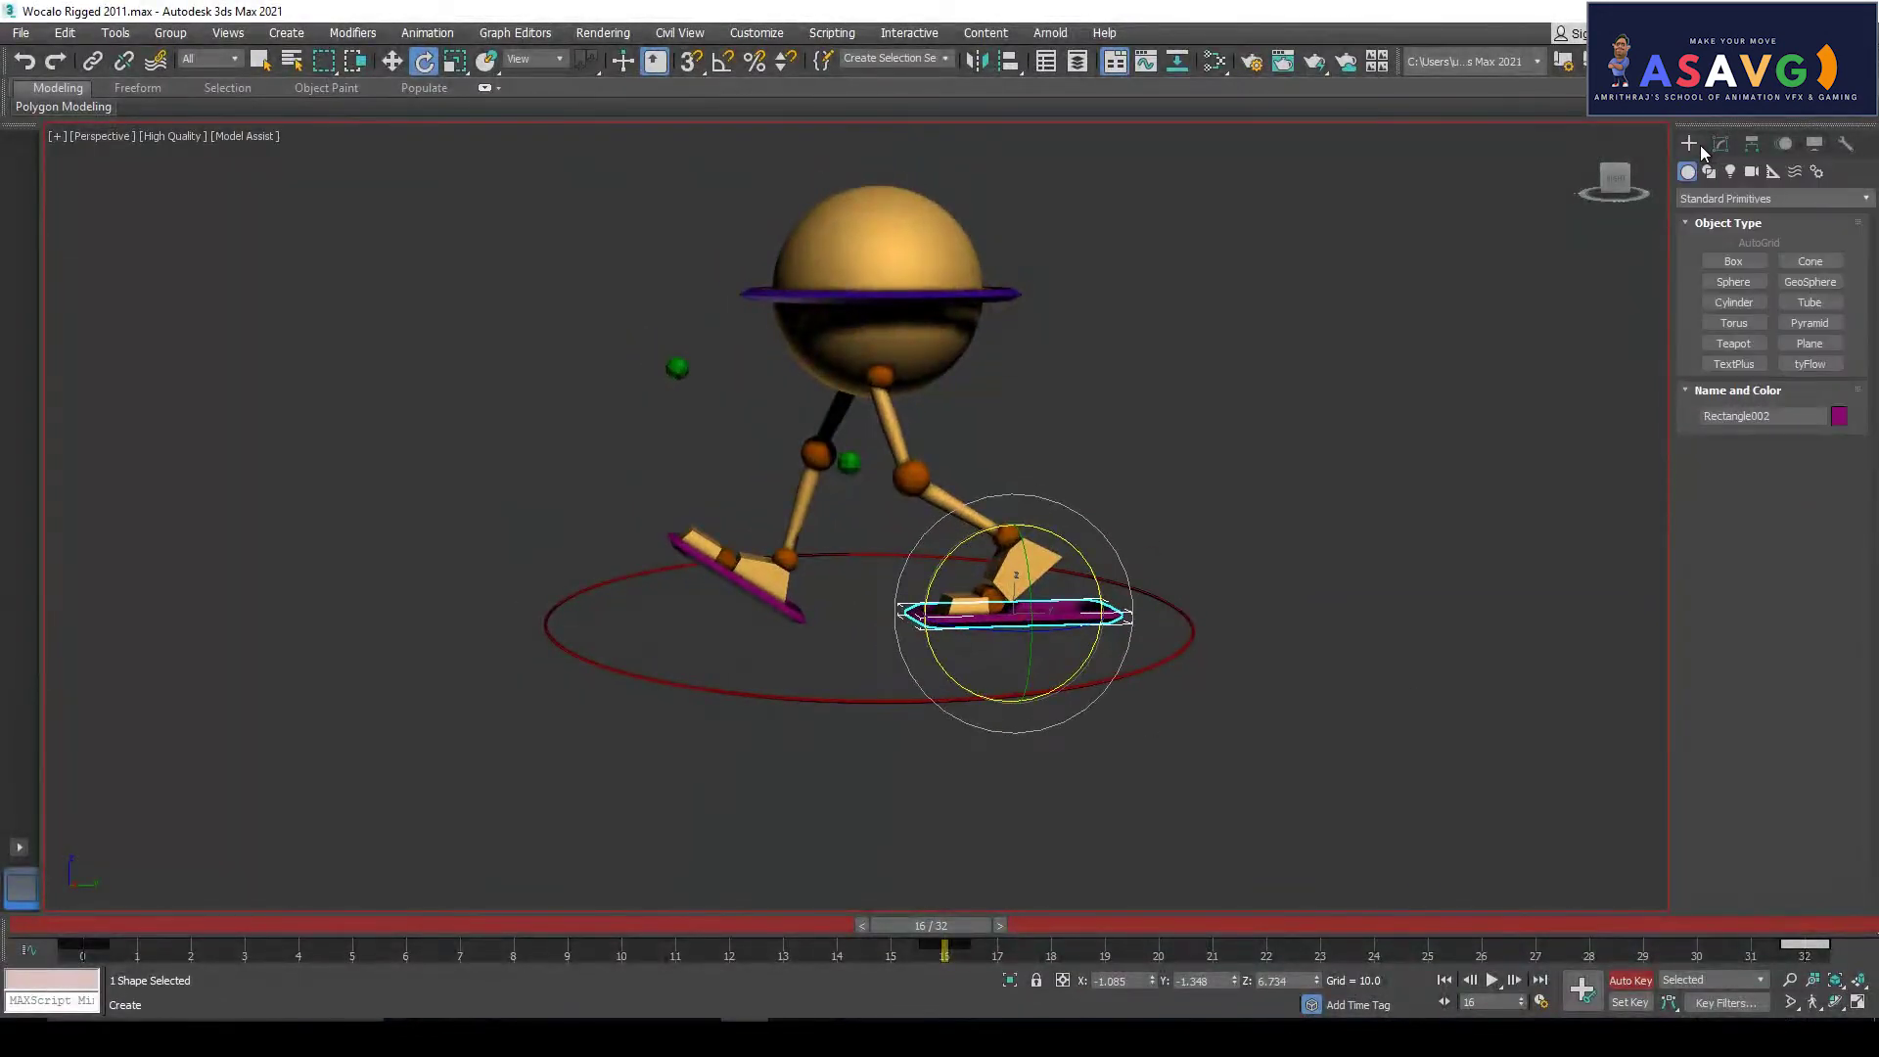
left_click(1809, 348)
left_click_drag(461, 528, 1672, 756)
middle_click_drag(1035, 694, 1074, 674, "alt")
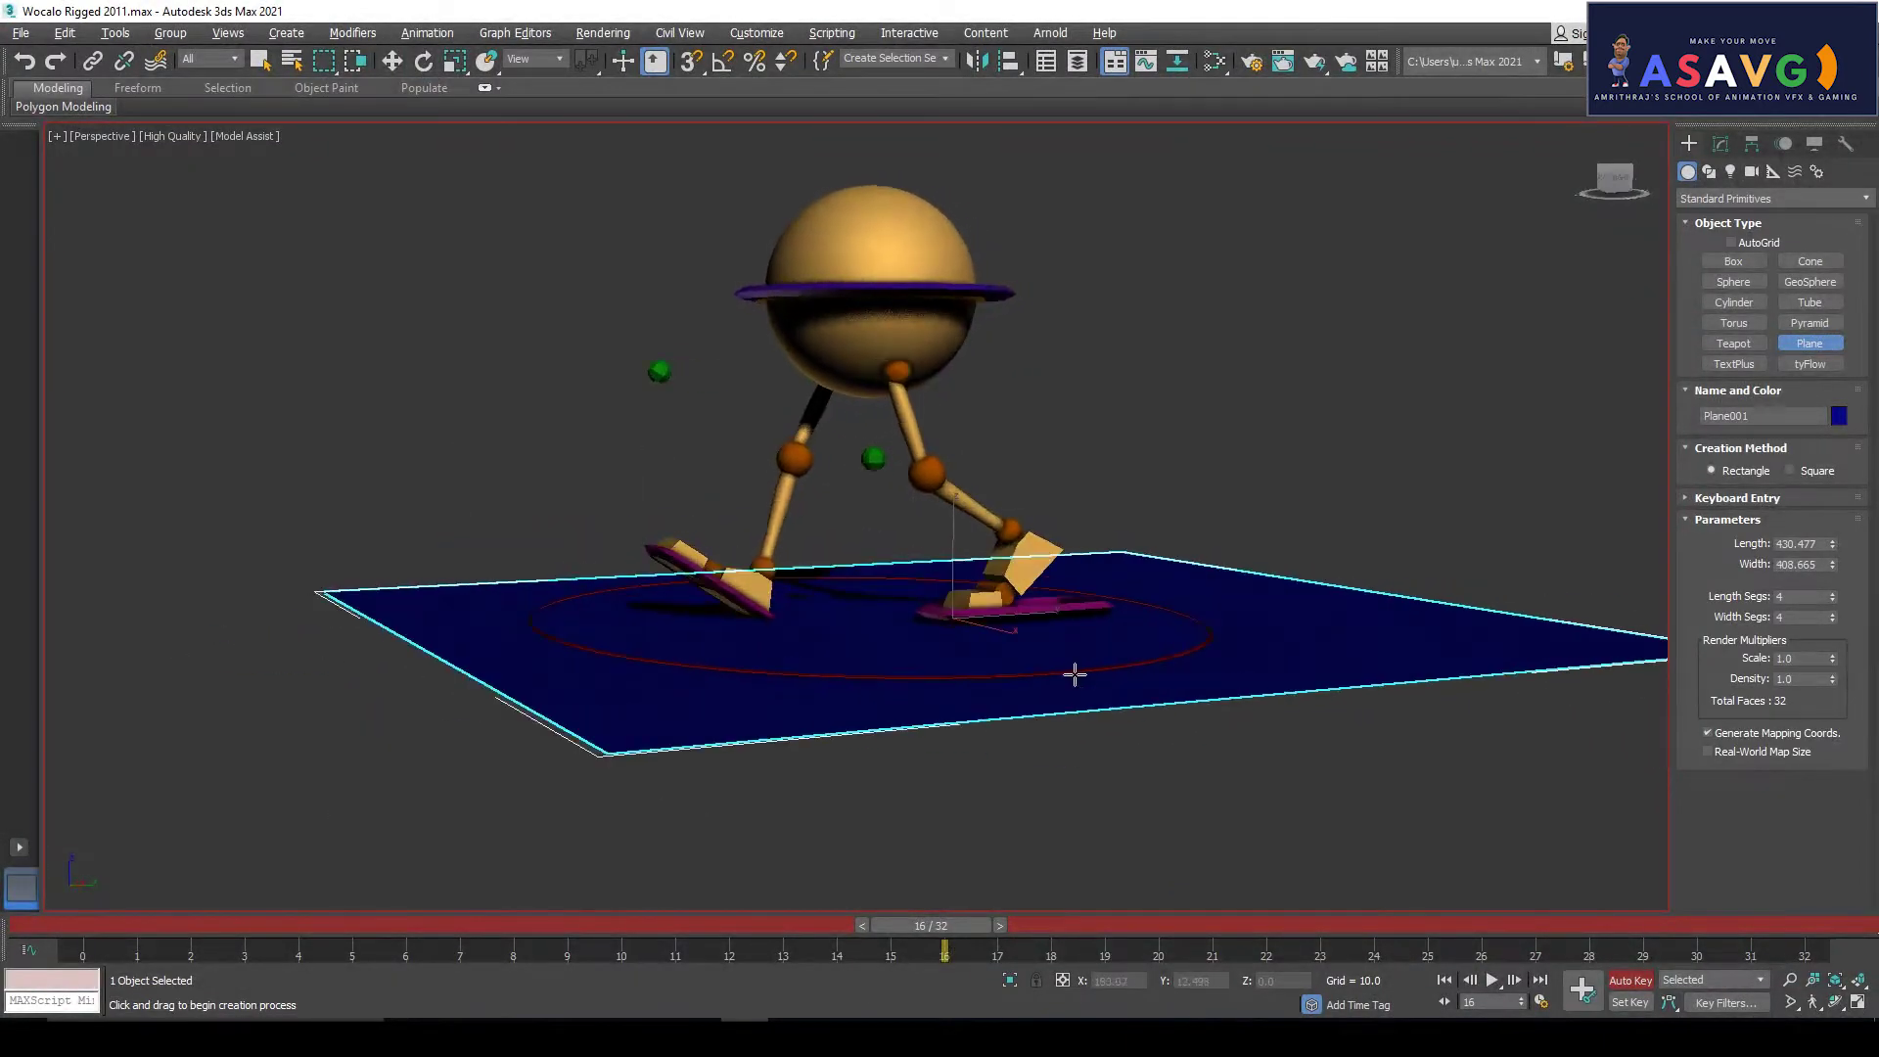
left_click(1838, 417)
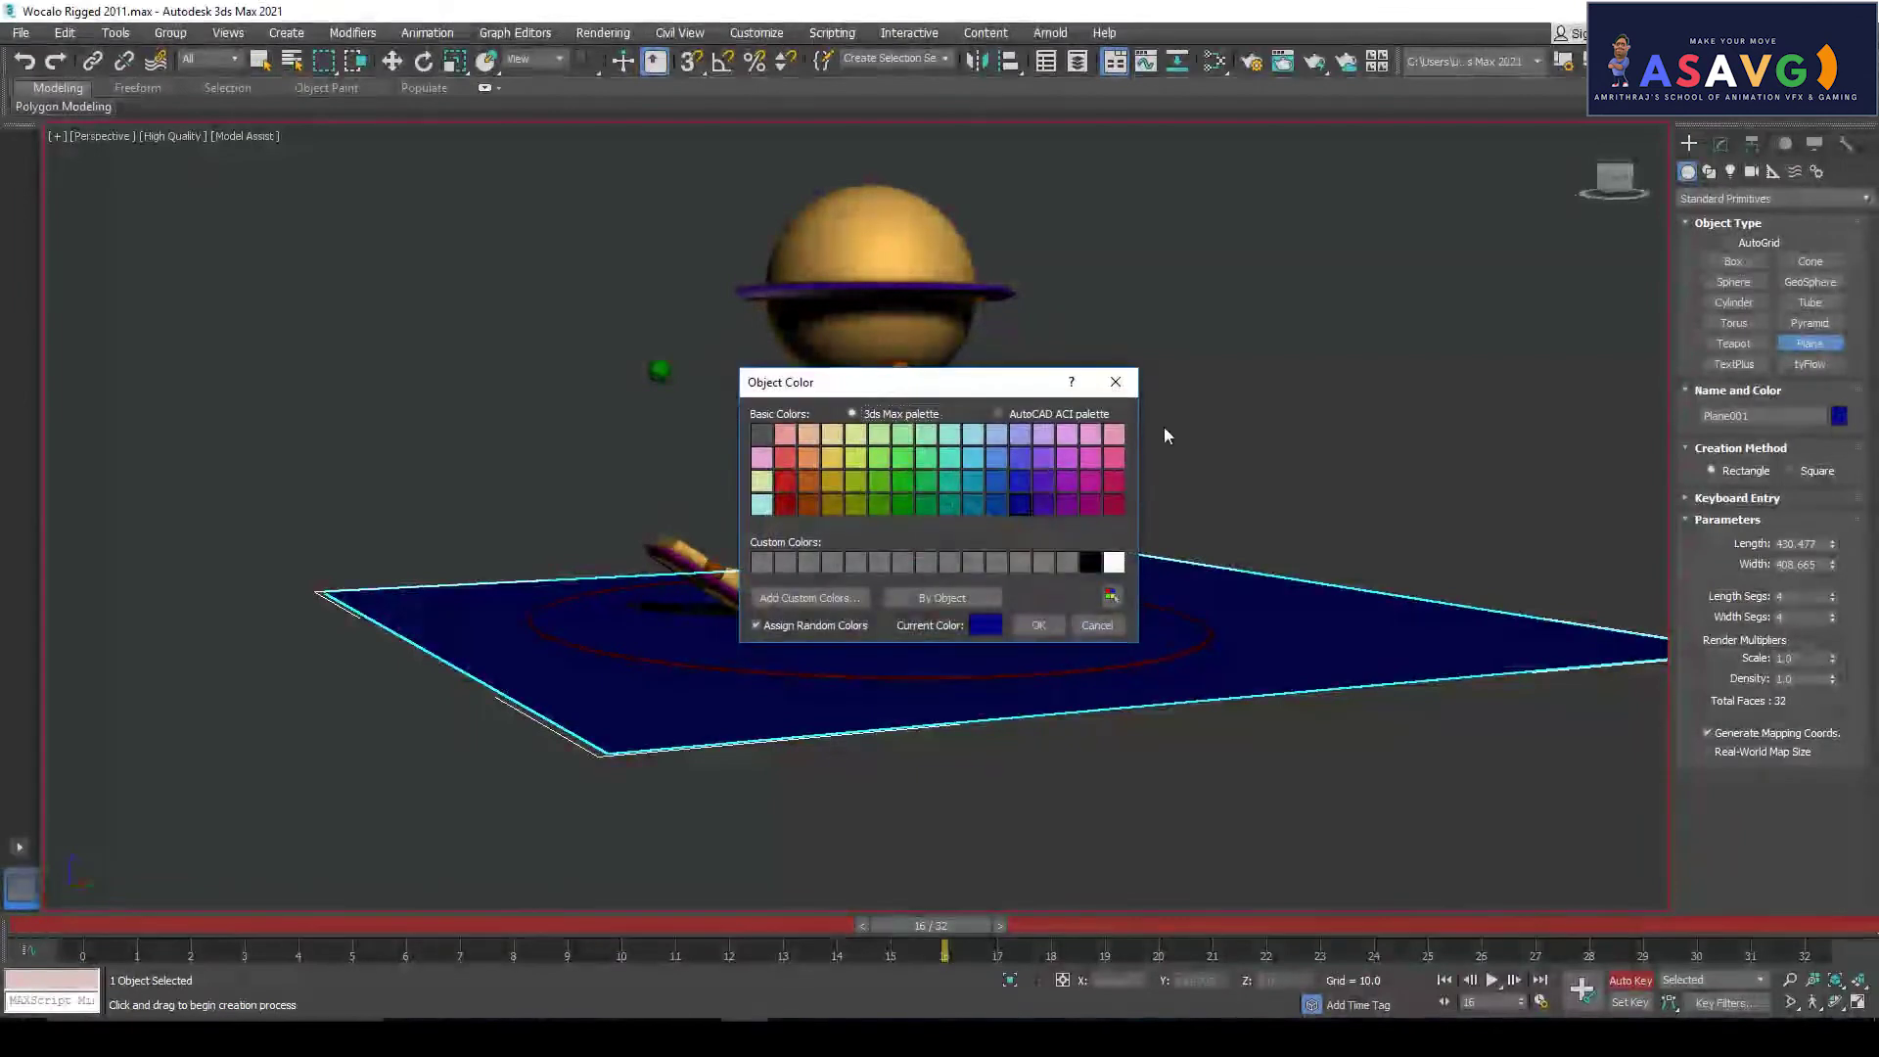
left_click(1036, 626)
At frame 0, raise the front foot control to about Z 17 so its heel rests on the ground plane
middle_click_drag(1110, 680, 1077, 662, "alt")
scroll(738, 634, "up", 8)
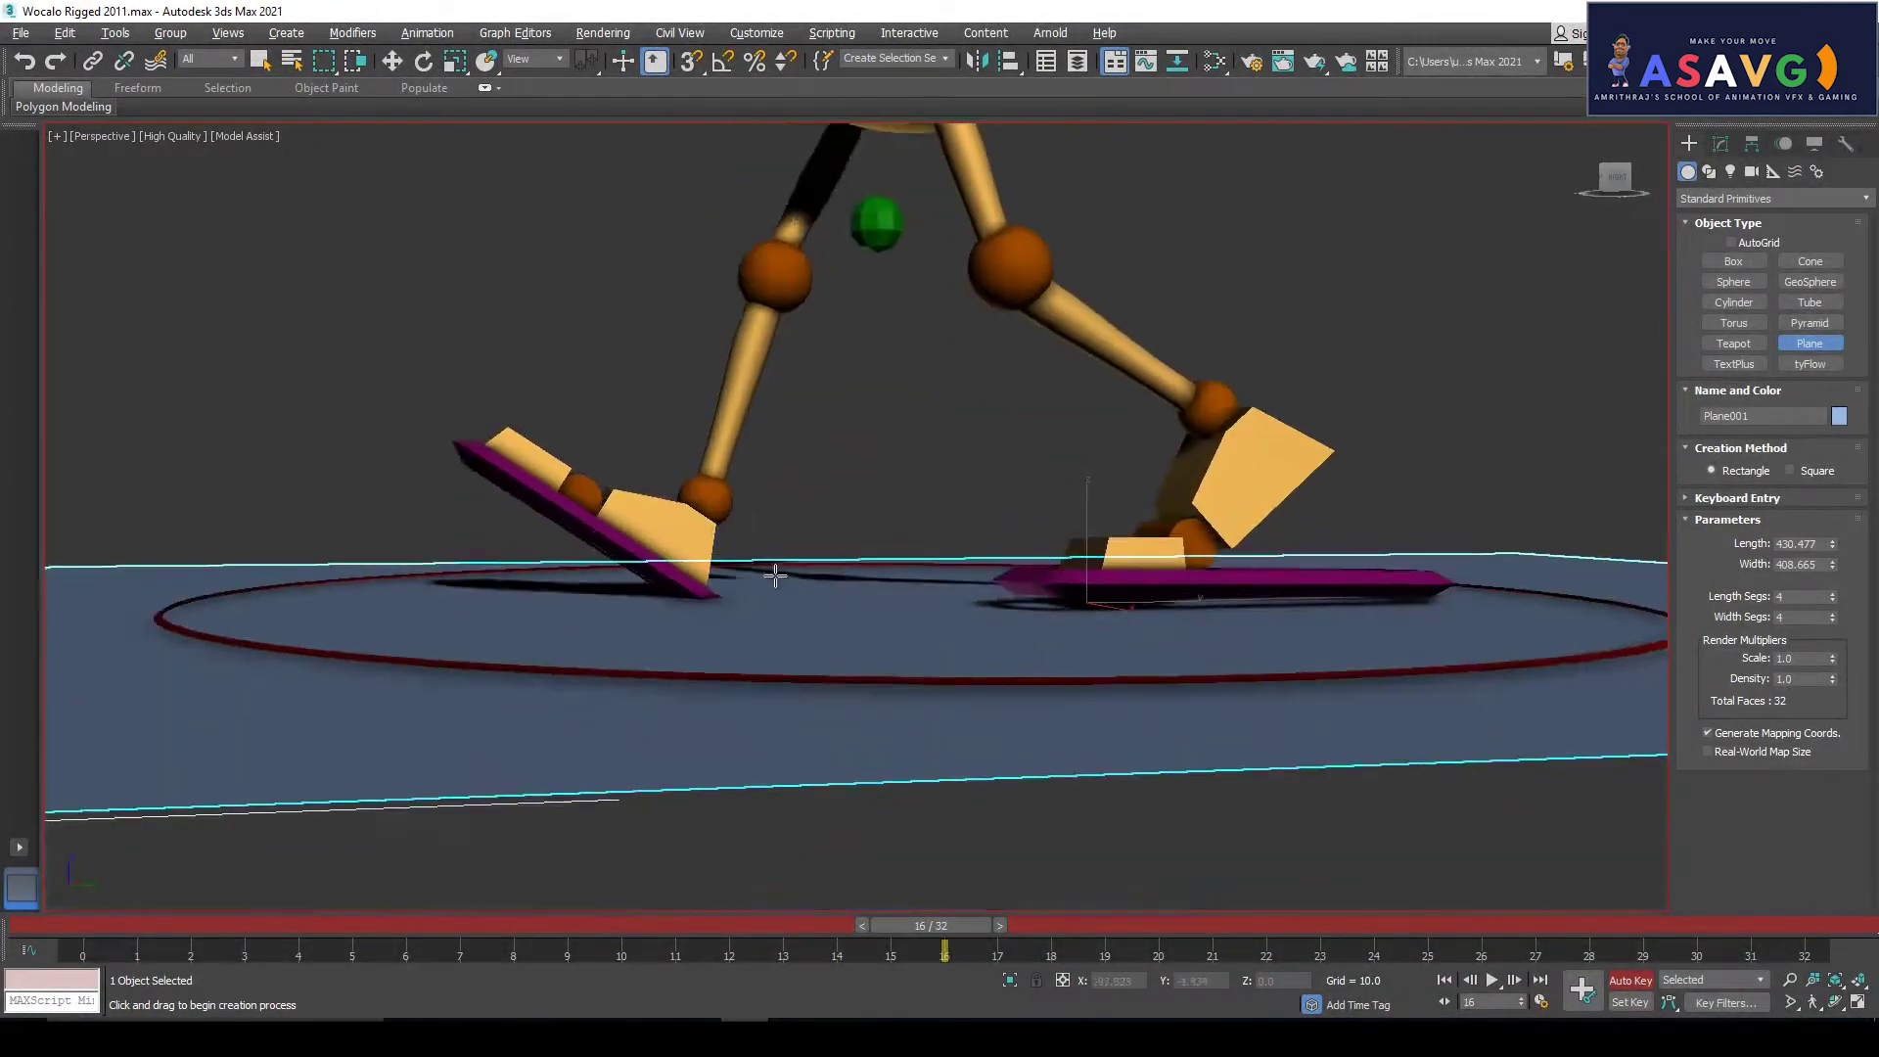
middle_click_drag(773, 620, 777, 620, "alt")
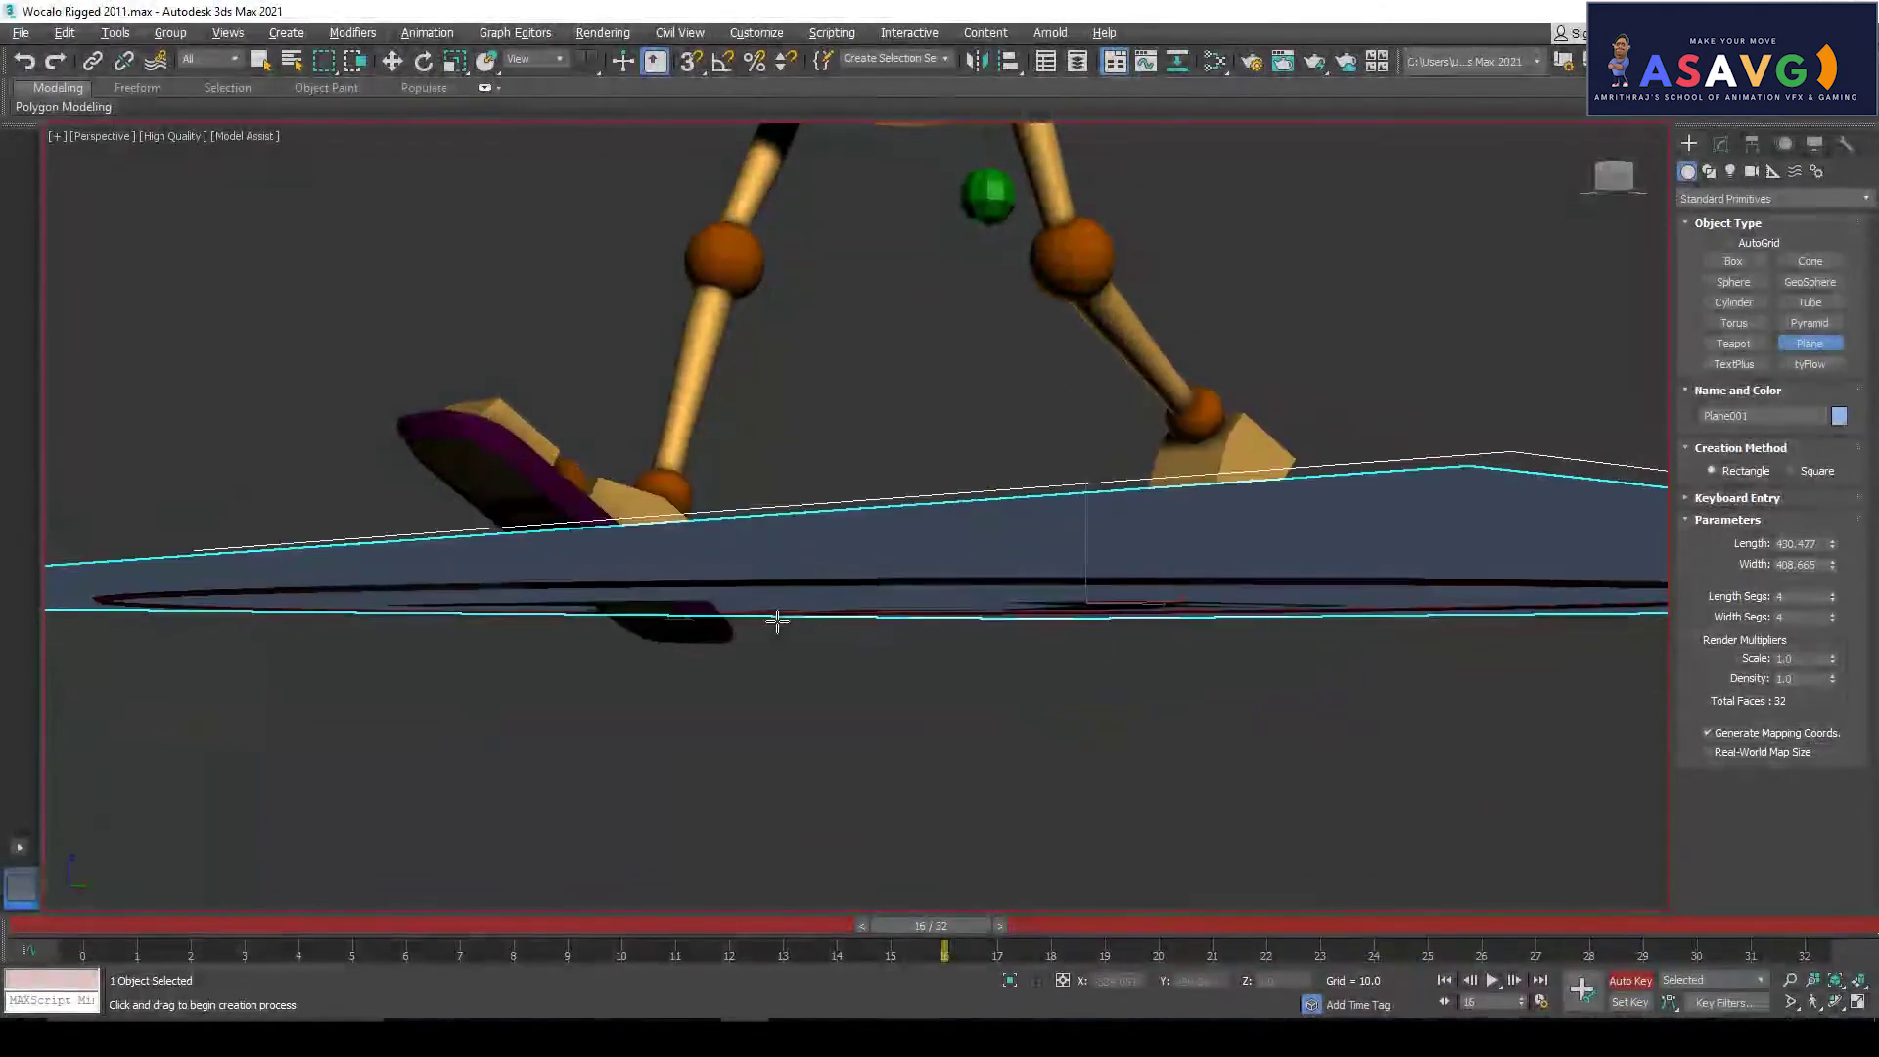
key("w")
left_click(714, 638)
middle_click_drag(715, 638, 744, 703, "alt")
left_click_drag(88, 929, 65, 929)
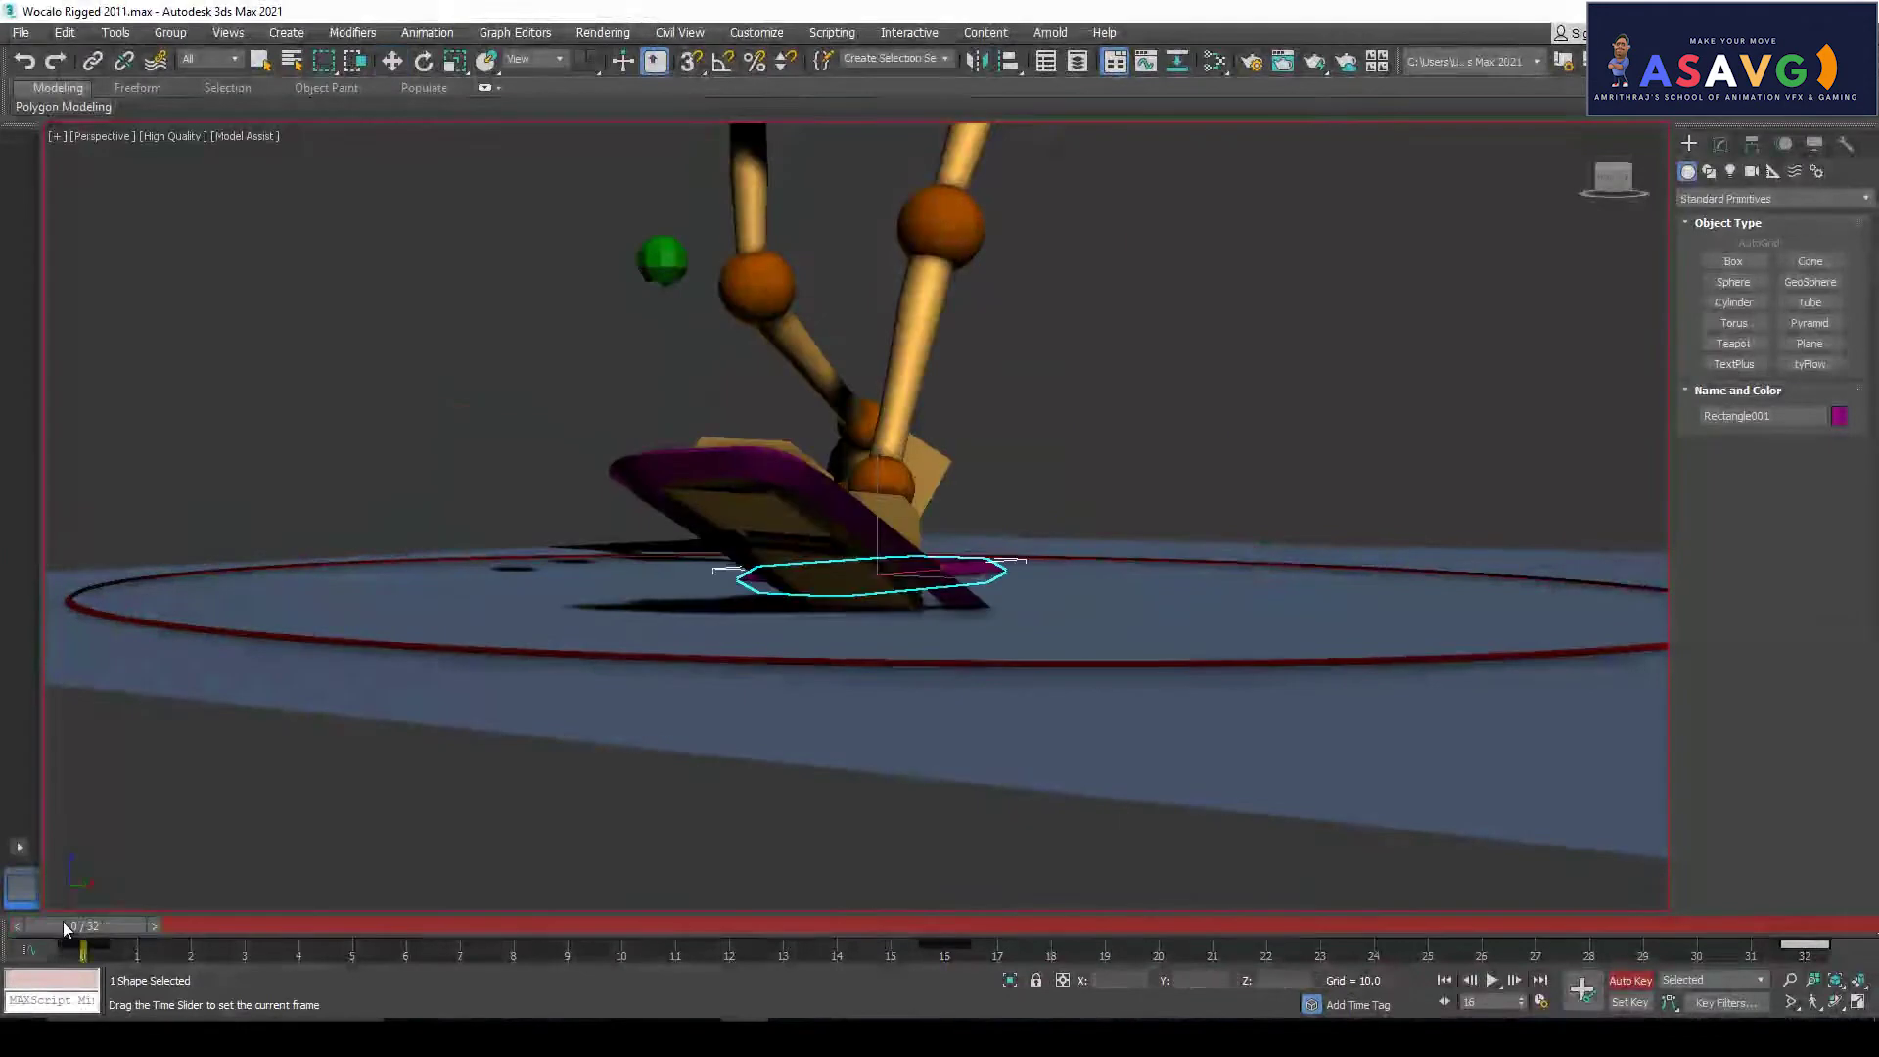
middle_click_drag(880, 661, 783, 655, "alt")
left_click(431, 507)
middle_click_drag(432, 507, 401, 448, "alt")
left_click_drag(408, 425, 417, 384)
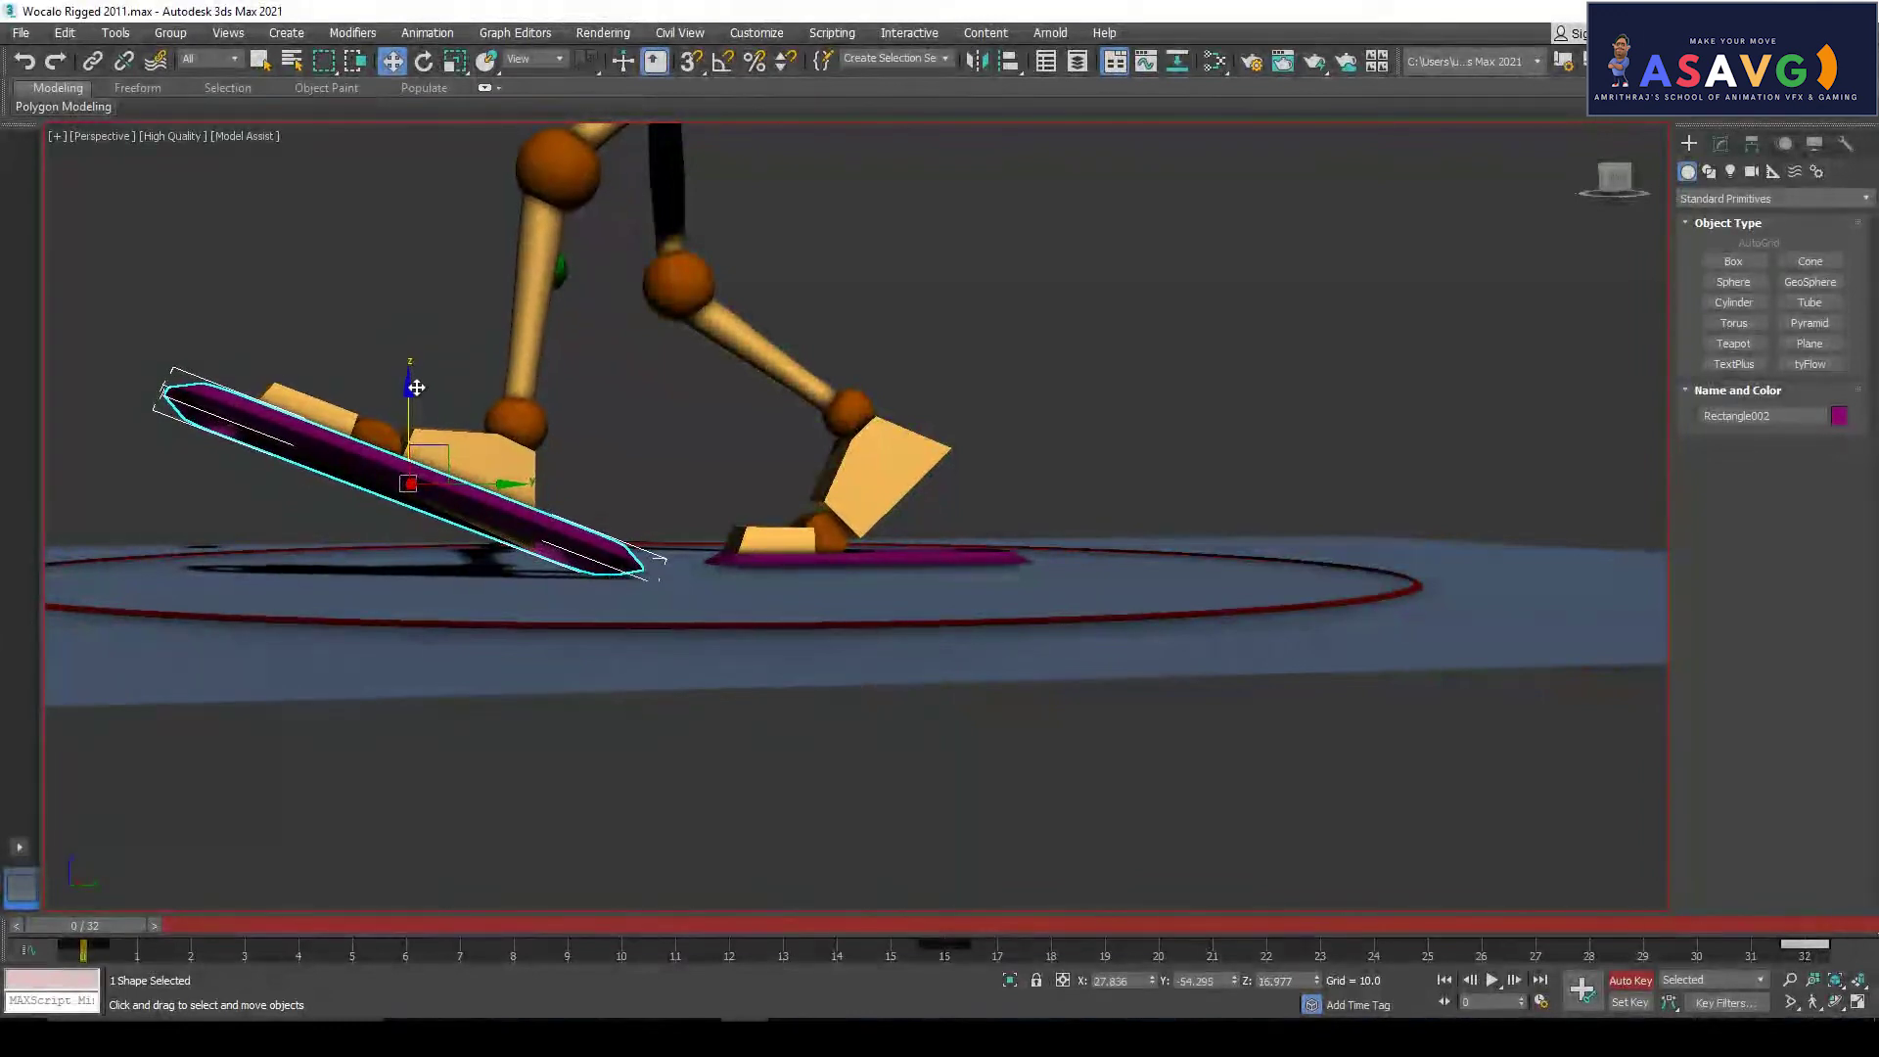
Move the front foot control farther forward at frame 0, to about Y -65.8
left_click(505, 491)
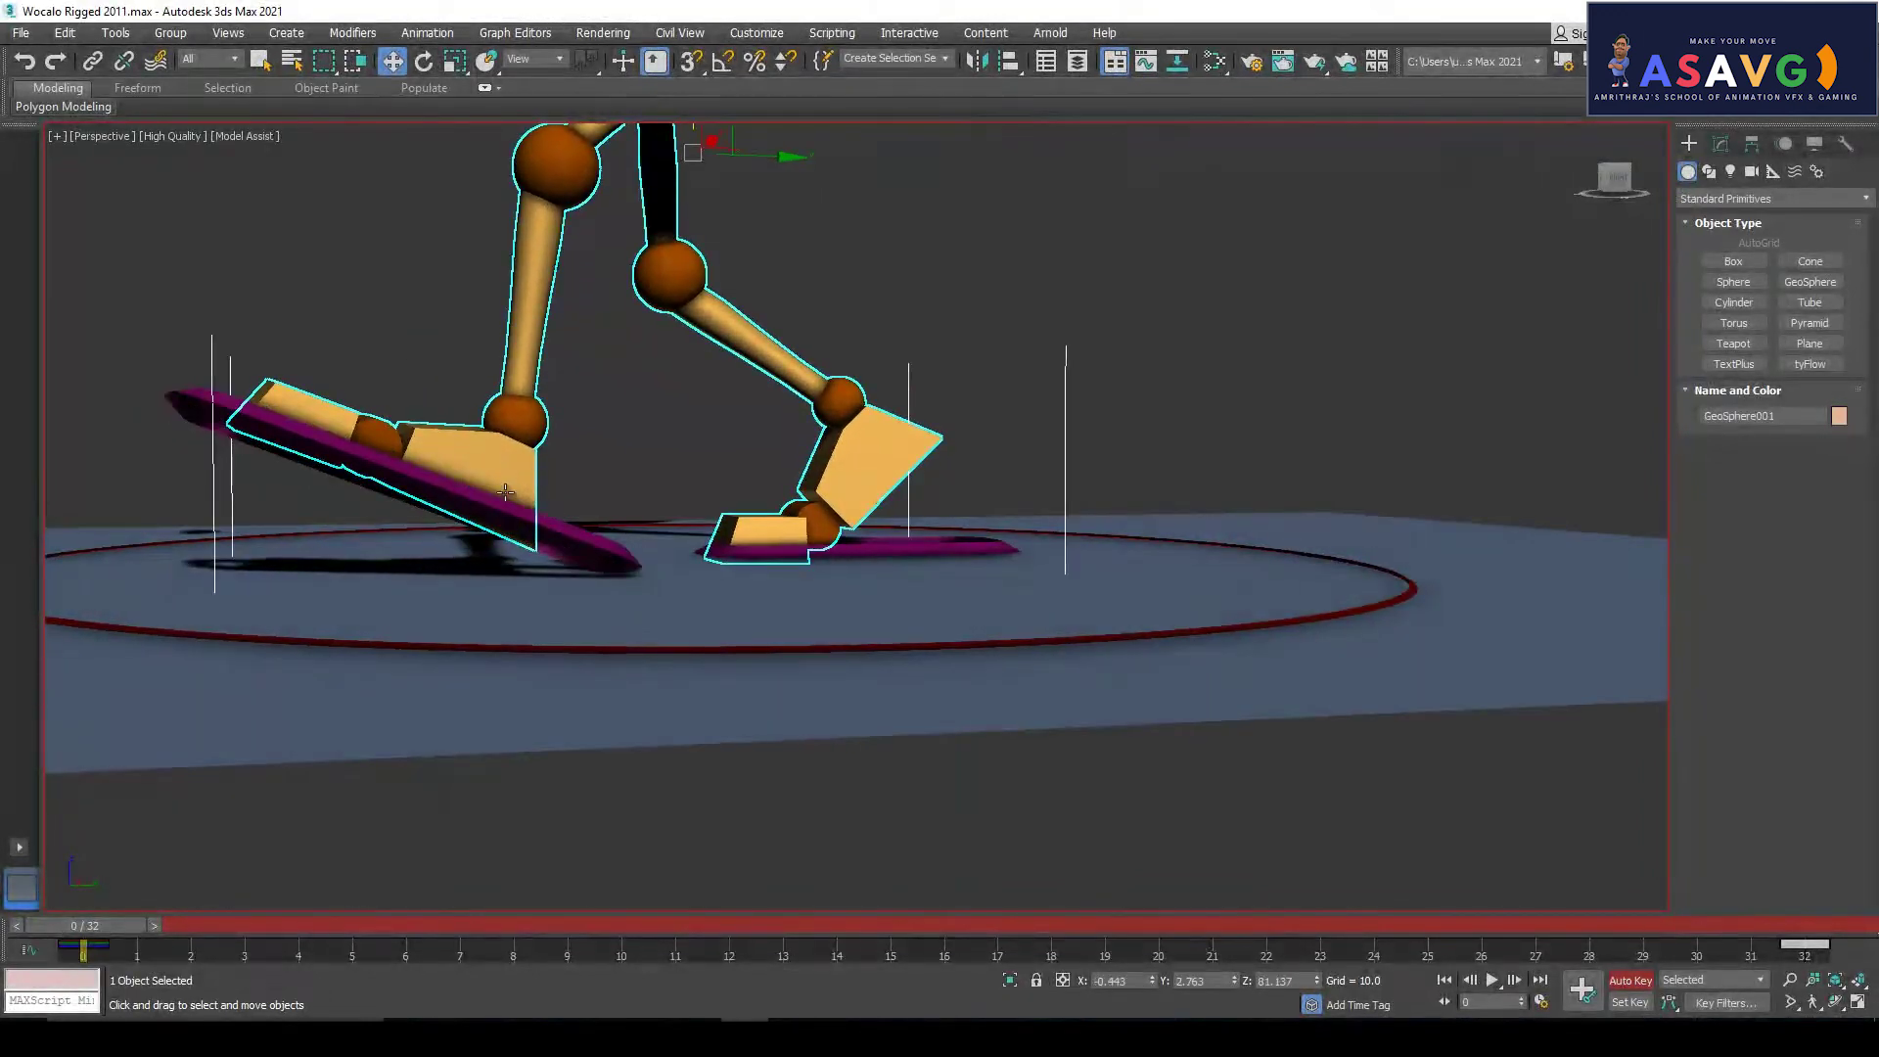
left_click(508, 511)
left_click_drag(510, 485, 443, 482)
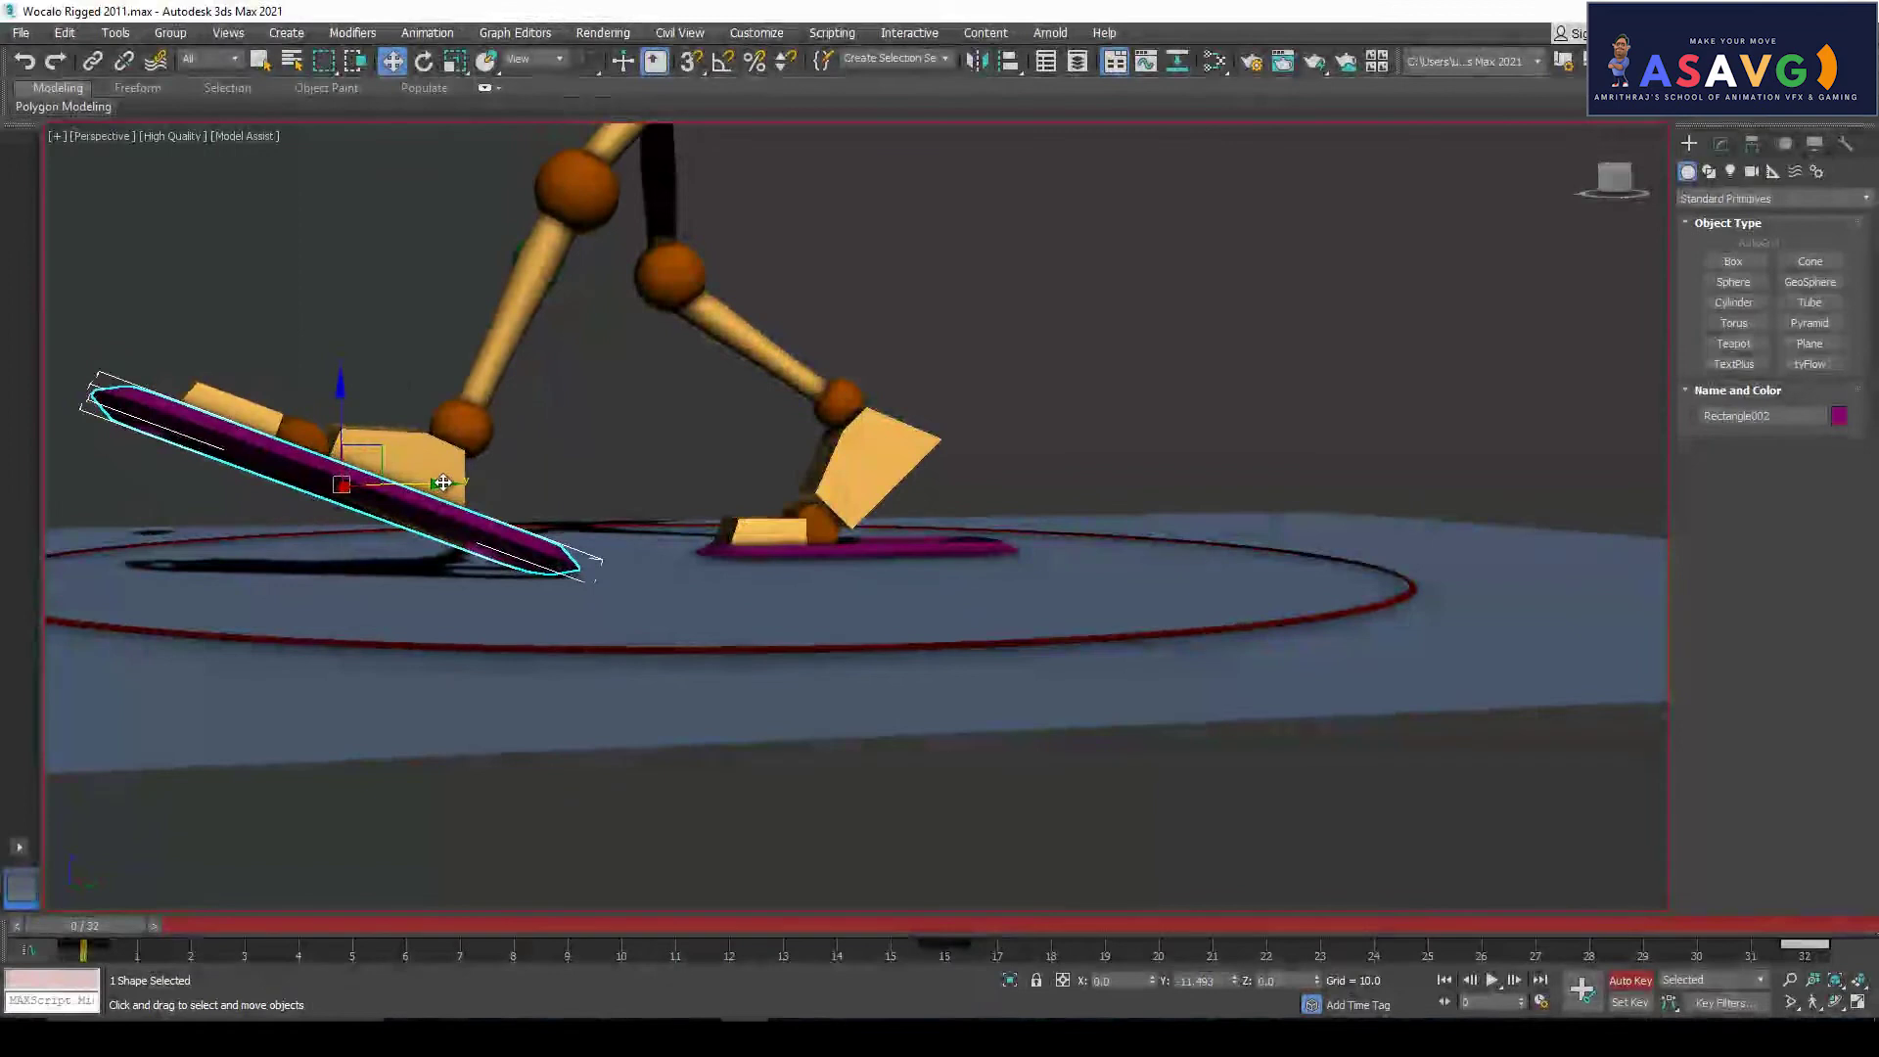
Copy the front foot control's frame 0 keys to frame 32
scroll(631, 587, "down", 5)
mouse_move(691, 585)
middle_mouse_down()
mouse_move(702, 616)
mouse_move(686, 618)
middle_mouse_up()
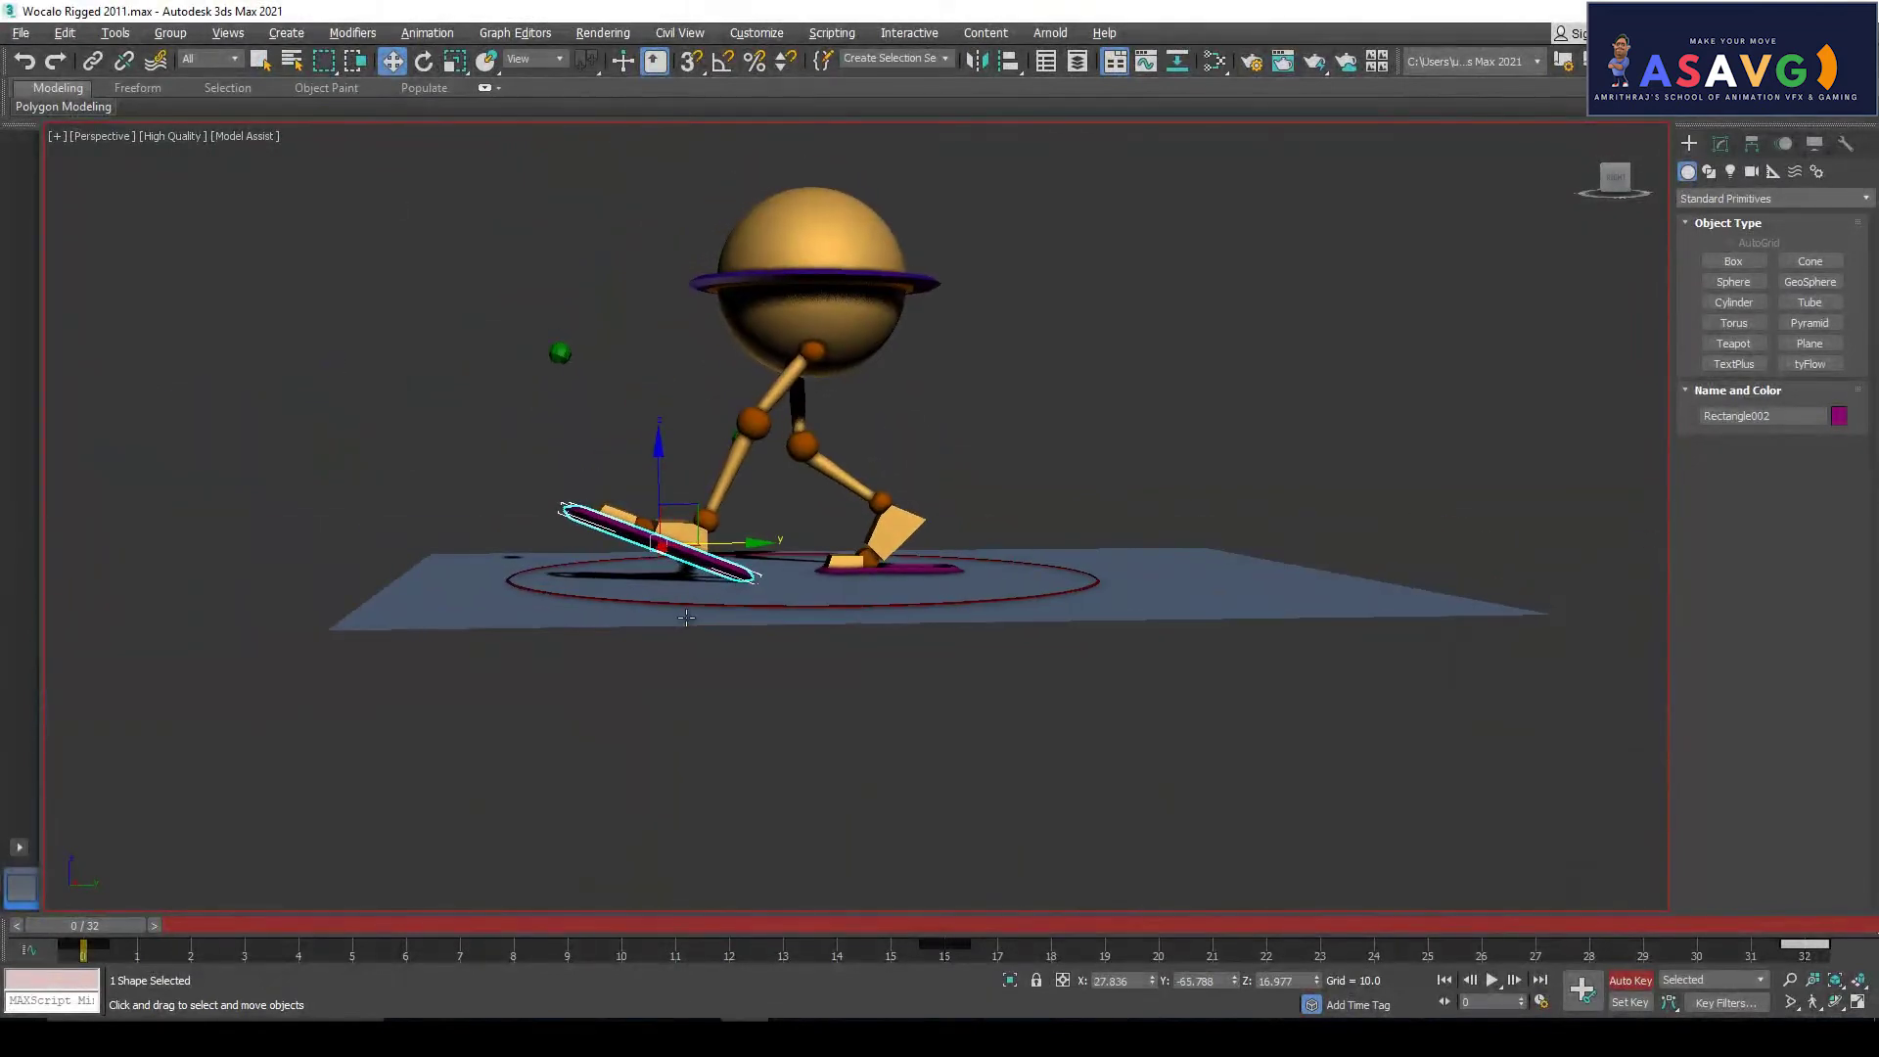
left_click_drag(1427, 944, 1781, 1006, "shift")
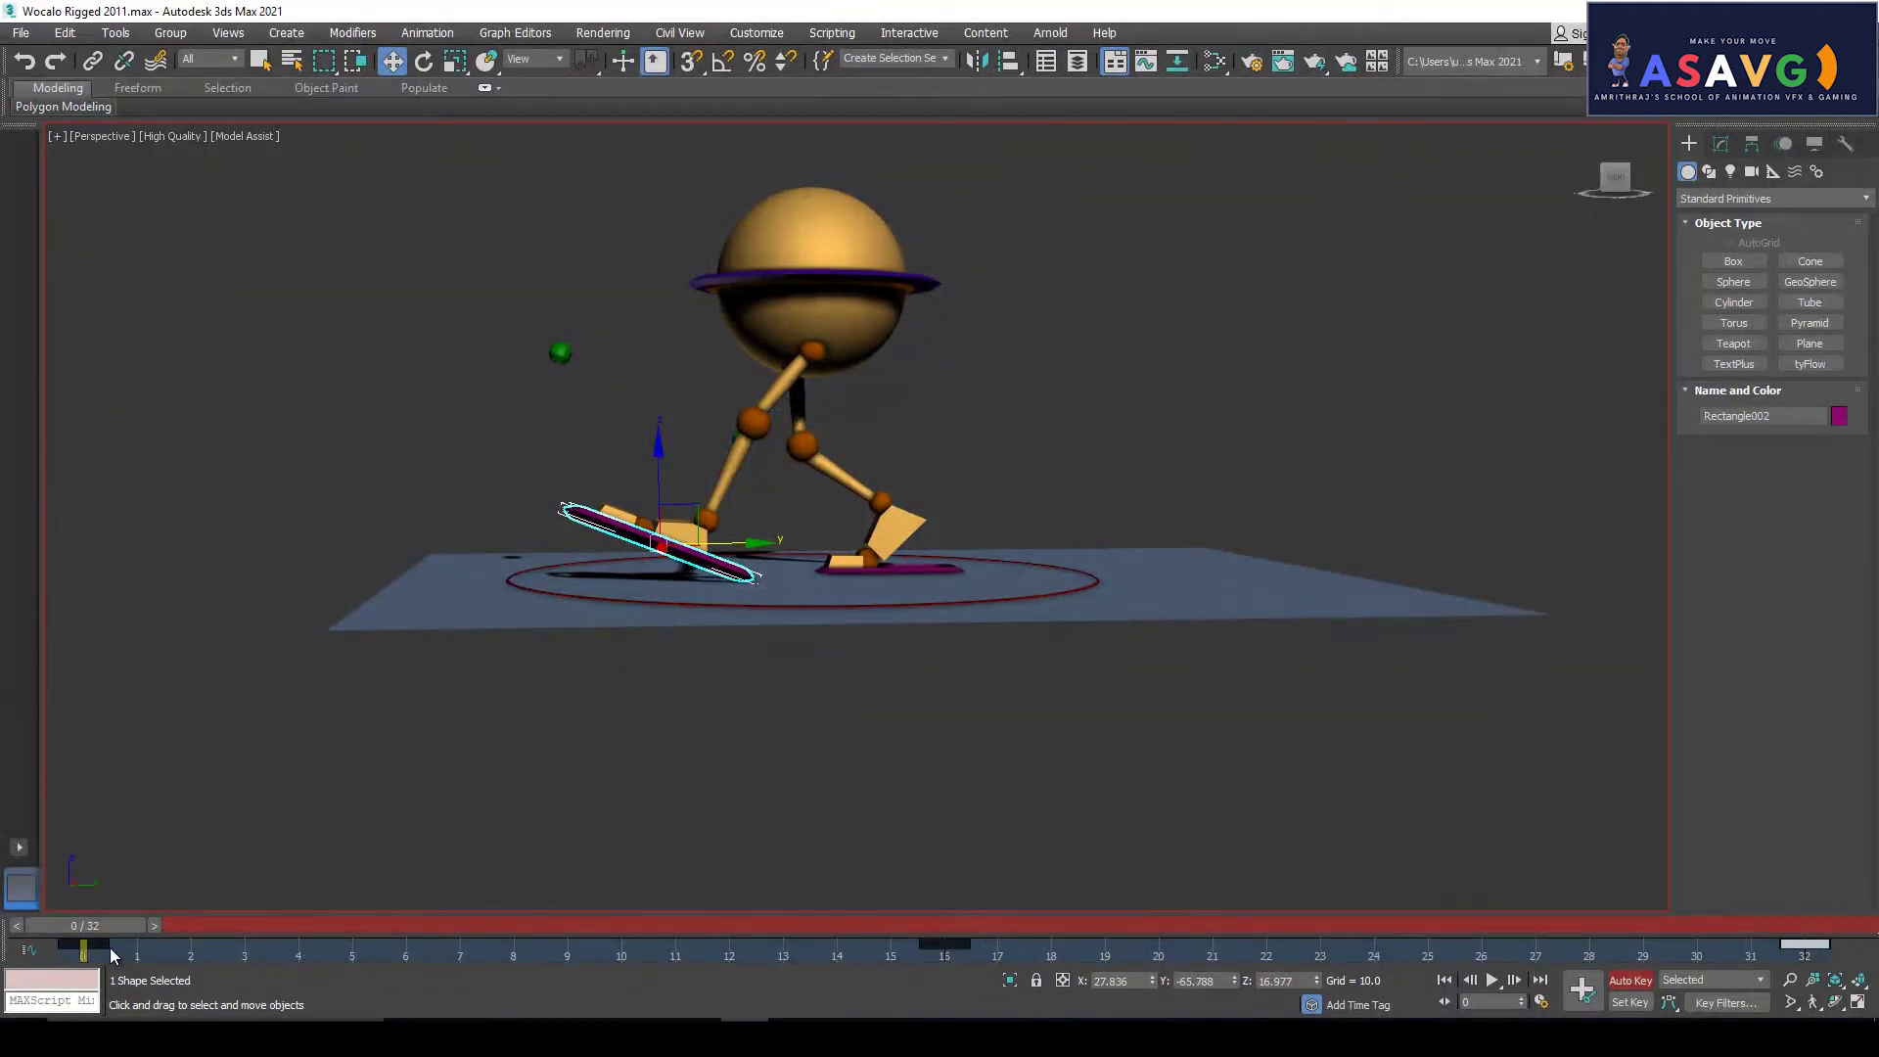
At frame 16, lower the rear foot control onto the ground plane, to about Z 2.6
left_click_drag(102, 929, 951, 961)
key("w")
scroll(859, 681, "up", 5)
middle_click_drag(739, 609, 991, 509, "alt")
mouse_move(1013, 529)
left_mouse_down()
mouse_move(1013, 545)
mouse_move(1014, 528)
left_mouse_up()
mouse_move(989, 577)
middle_mouse_down("alt")
mouse_move(965, 630)
mouse_move(979, 602)
middle_mouse_up("alt")
scroll(962, 635, "up", 3)
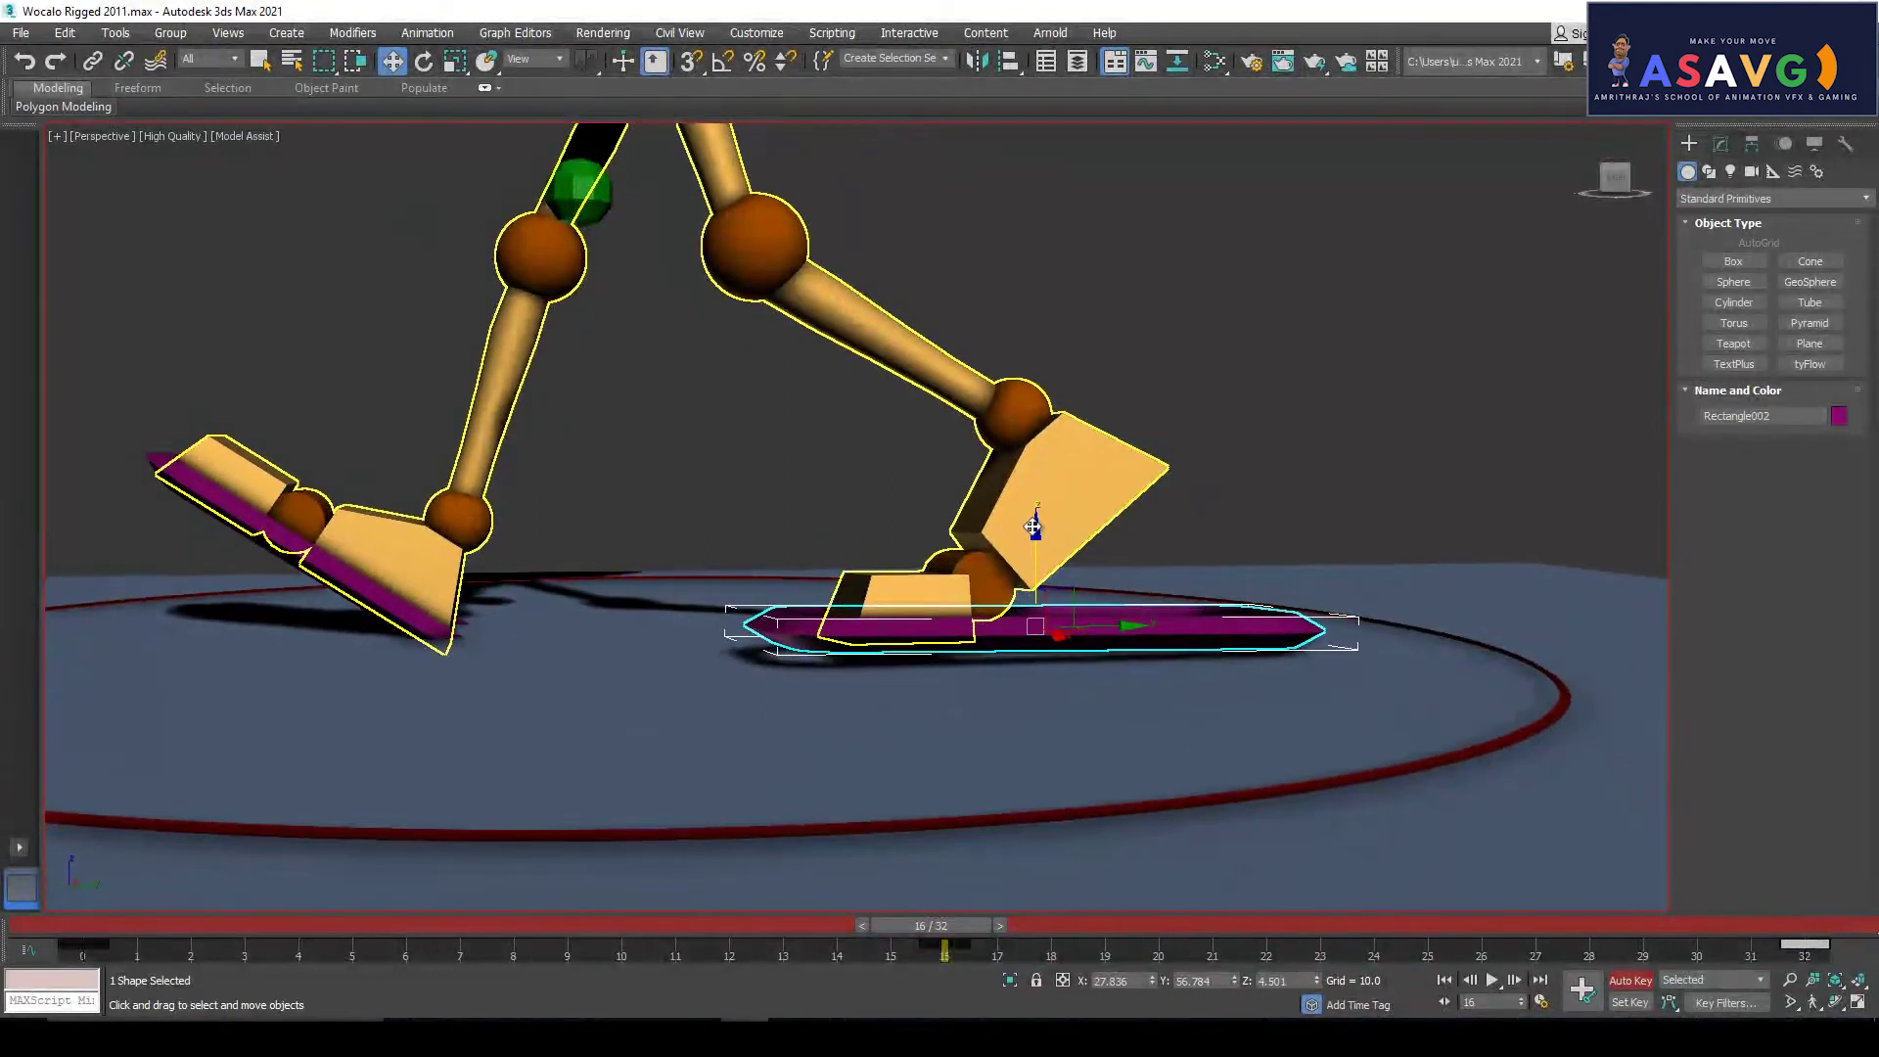
mouse_move(1036, 571)
left_mouse_down()
mouse_move(1036, 606)
mouse_move(1036, 576)
left_mouse_up()
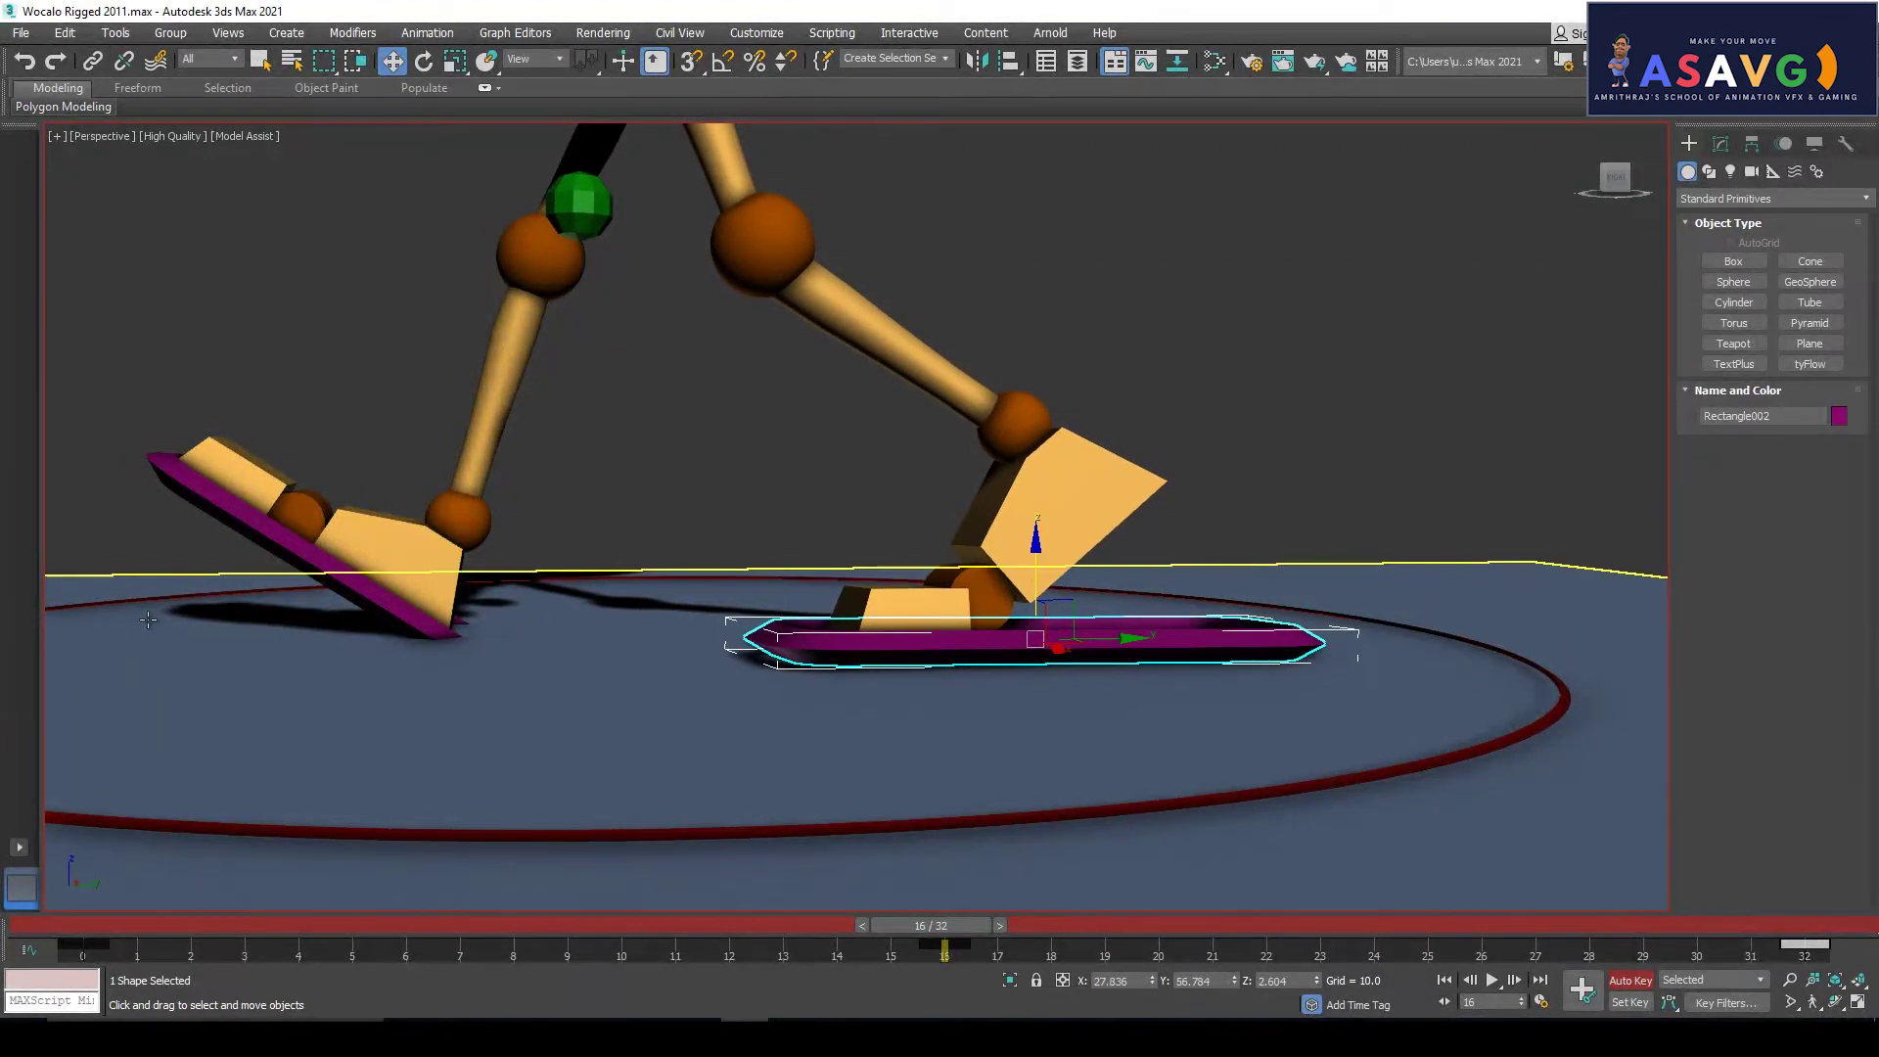
Raise the front foot control at frame 16 to about Z 19 and move it forward to about Y -65.7
left_click(330, 534)
left_click_drag(330, 527, 331, 481)
left_click_drag(431, 554, 351, 527)
At frame 16, move the lagging green knee control forward to about Y -65.4 and check the pose from several angles
scroll(690, 488, "down", 5)
middle_click_drag(659, 520, 815, 558, "alt")
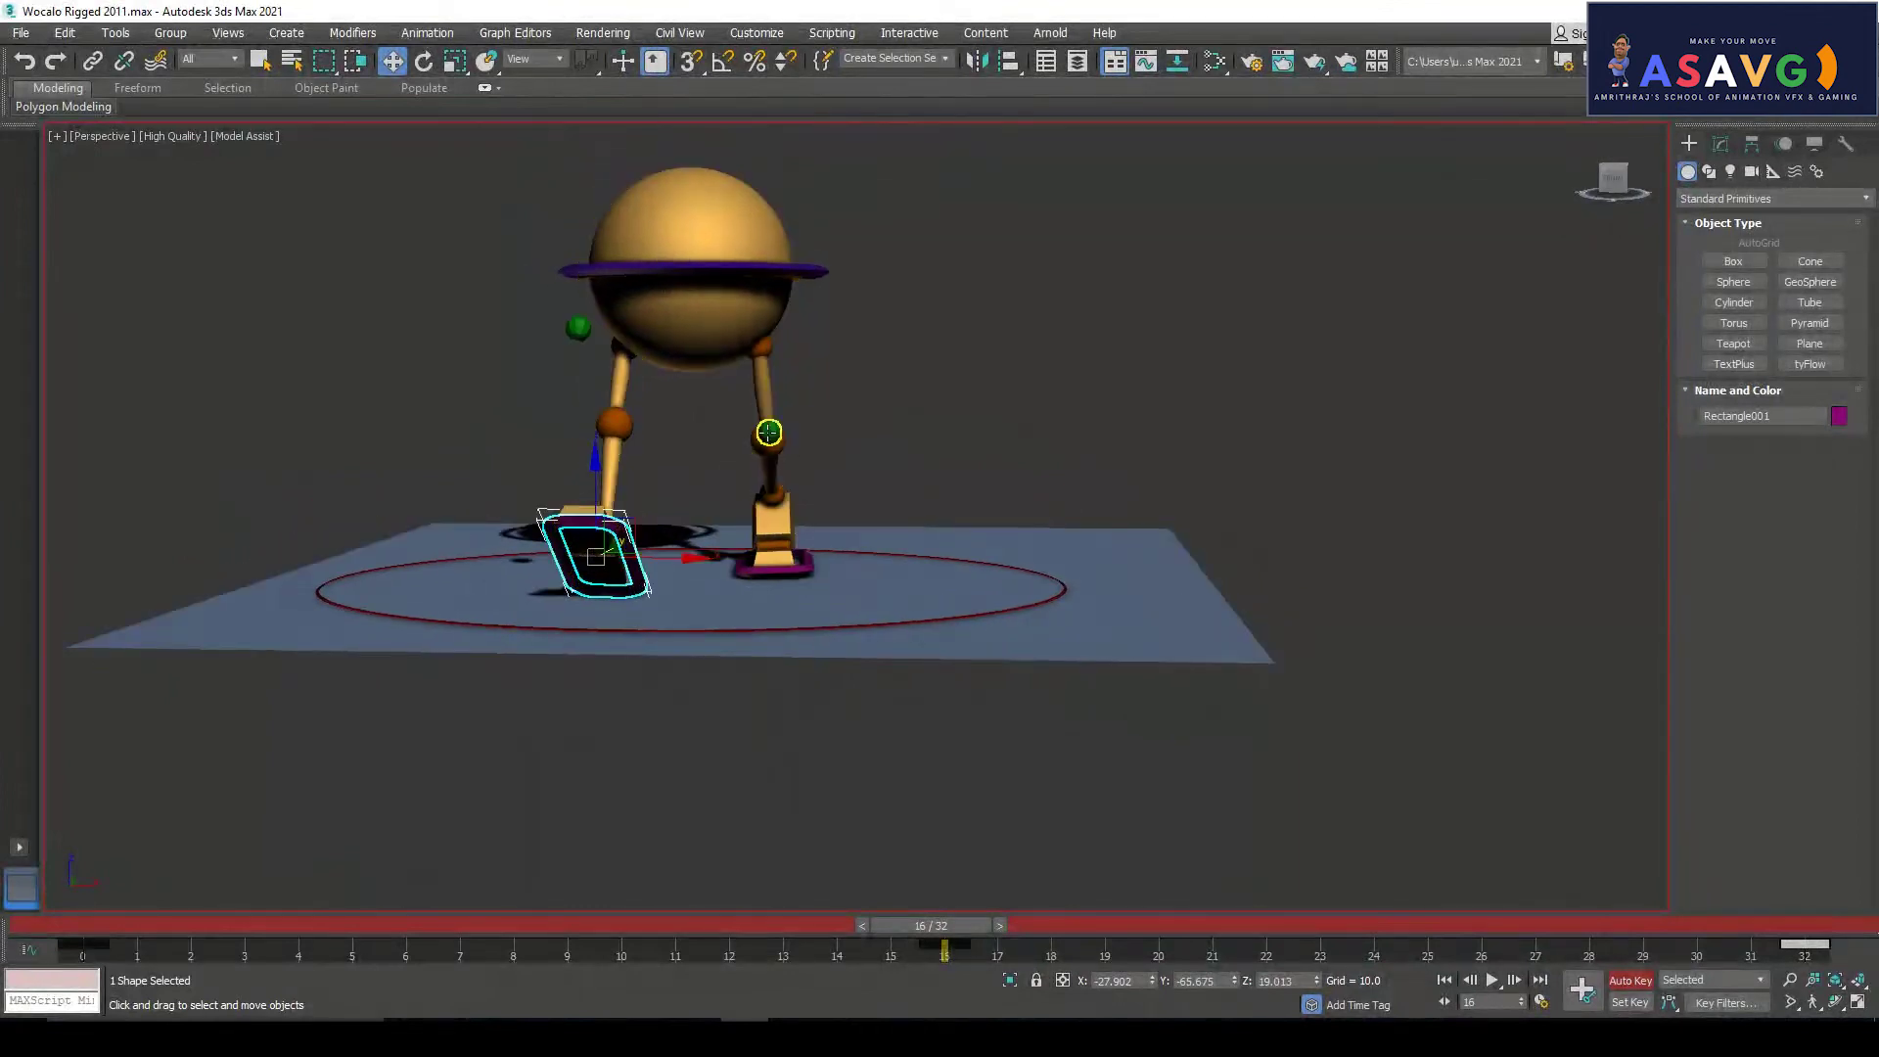
middle_click_drag(844, 463, 771, 465, "alt")
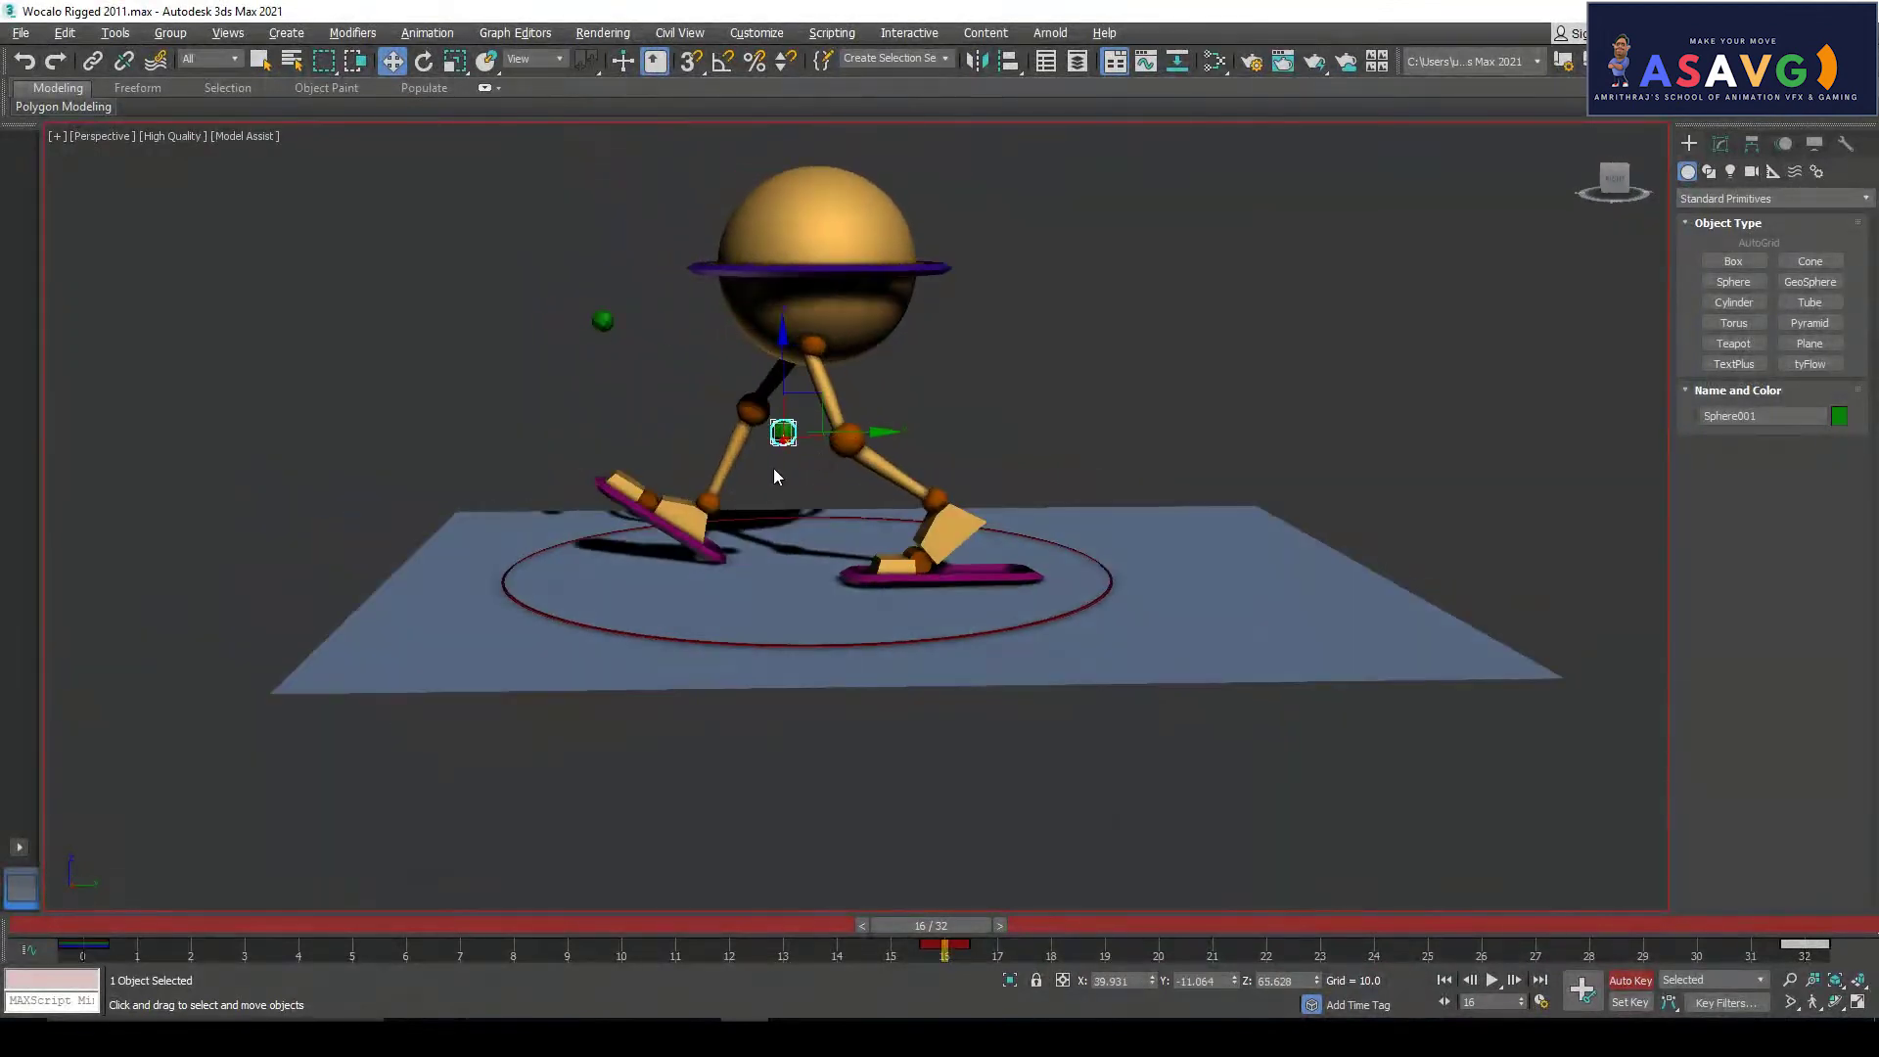
left_click_drag(886, 431, 757, 432)
middle_click_drag(499, 559, 930, 577, "alt")
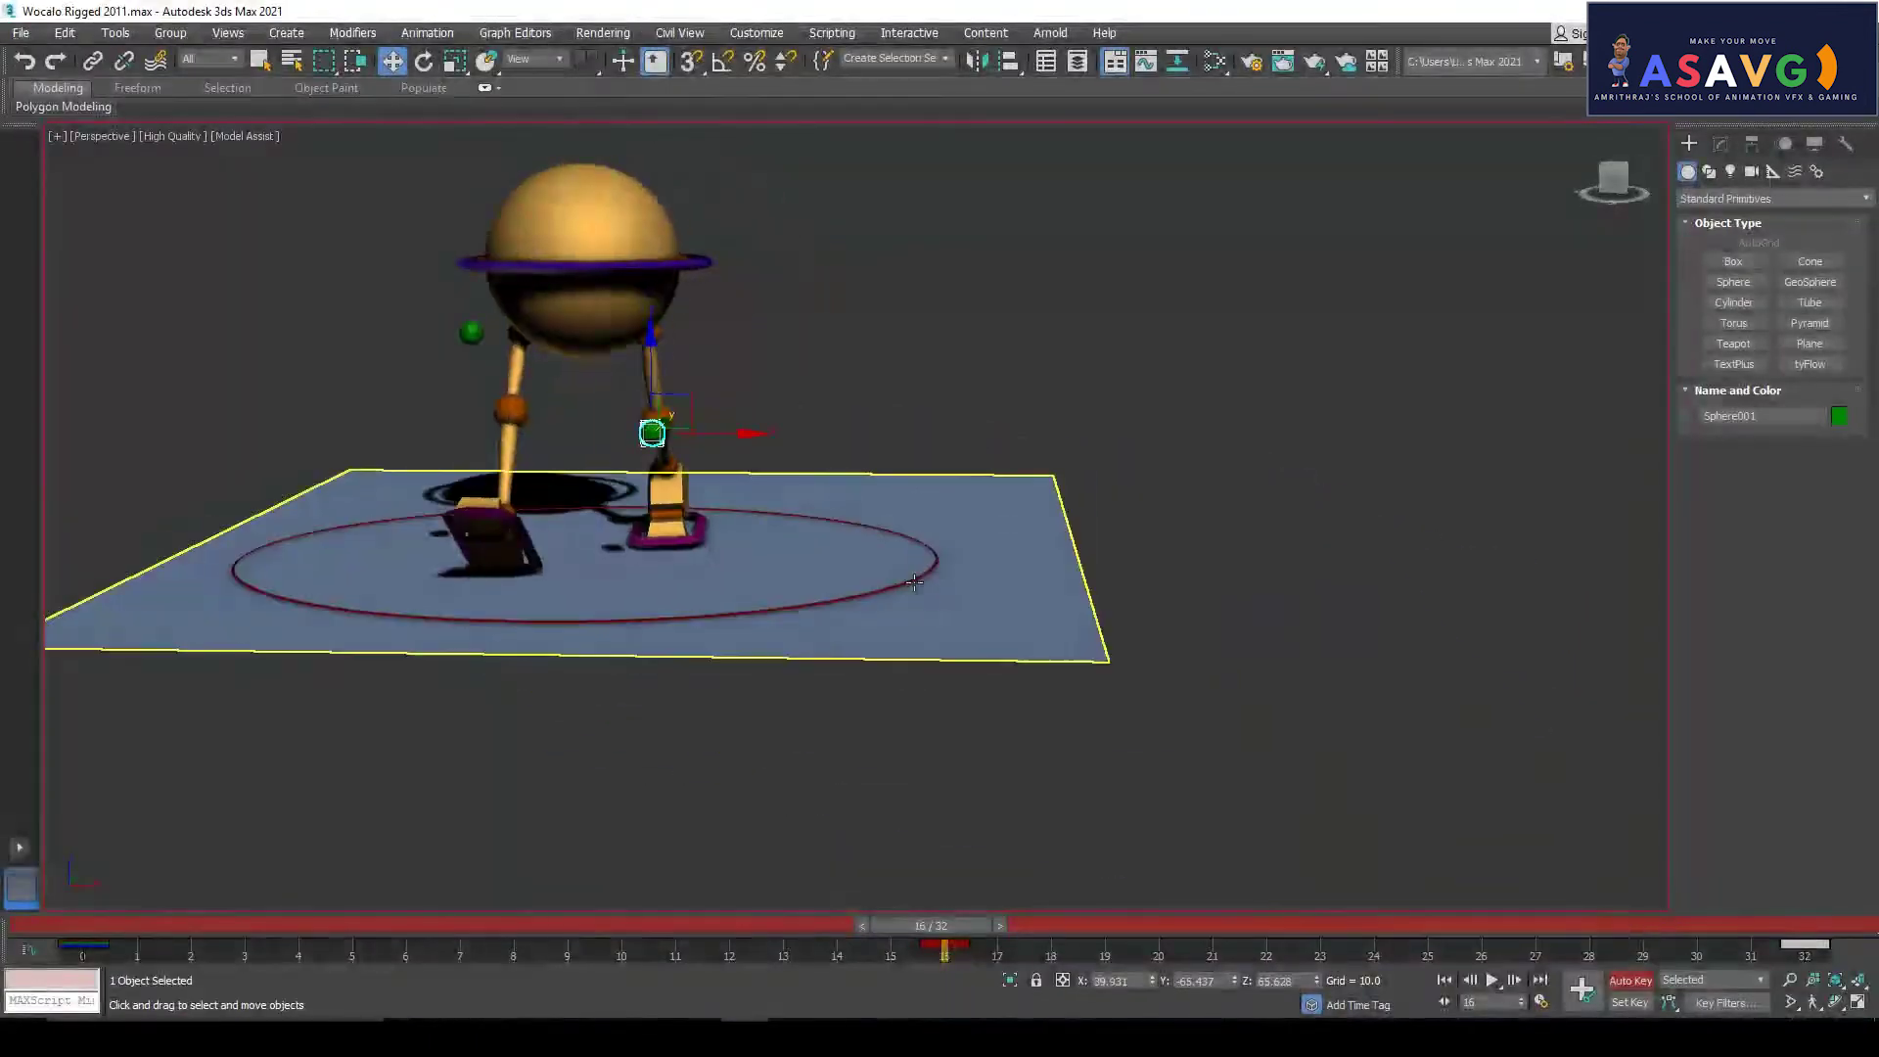
scroll(935, 570, "up", 4)
middle_click_drag(974, 684, 809, 709, "alt")
scroll(732, 630, "down", 5)
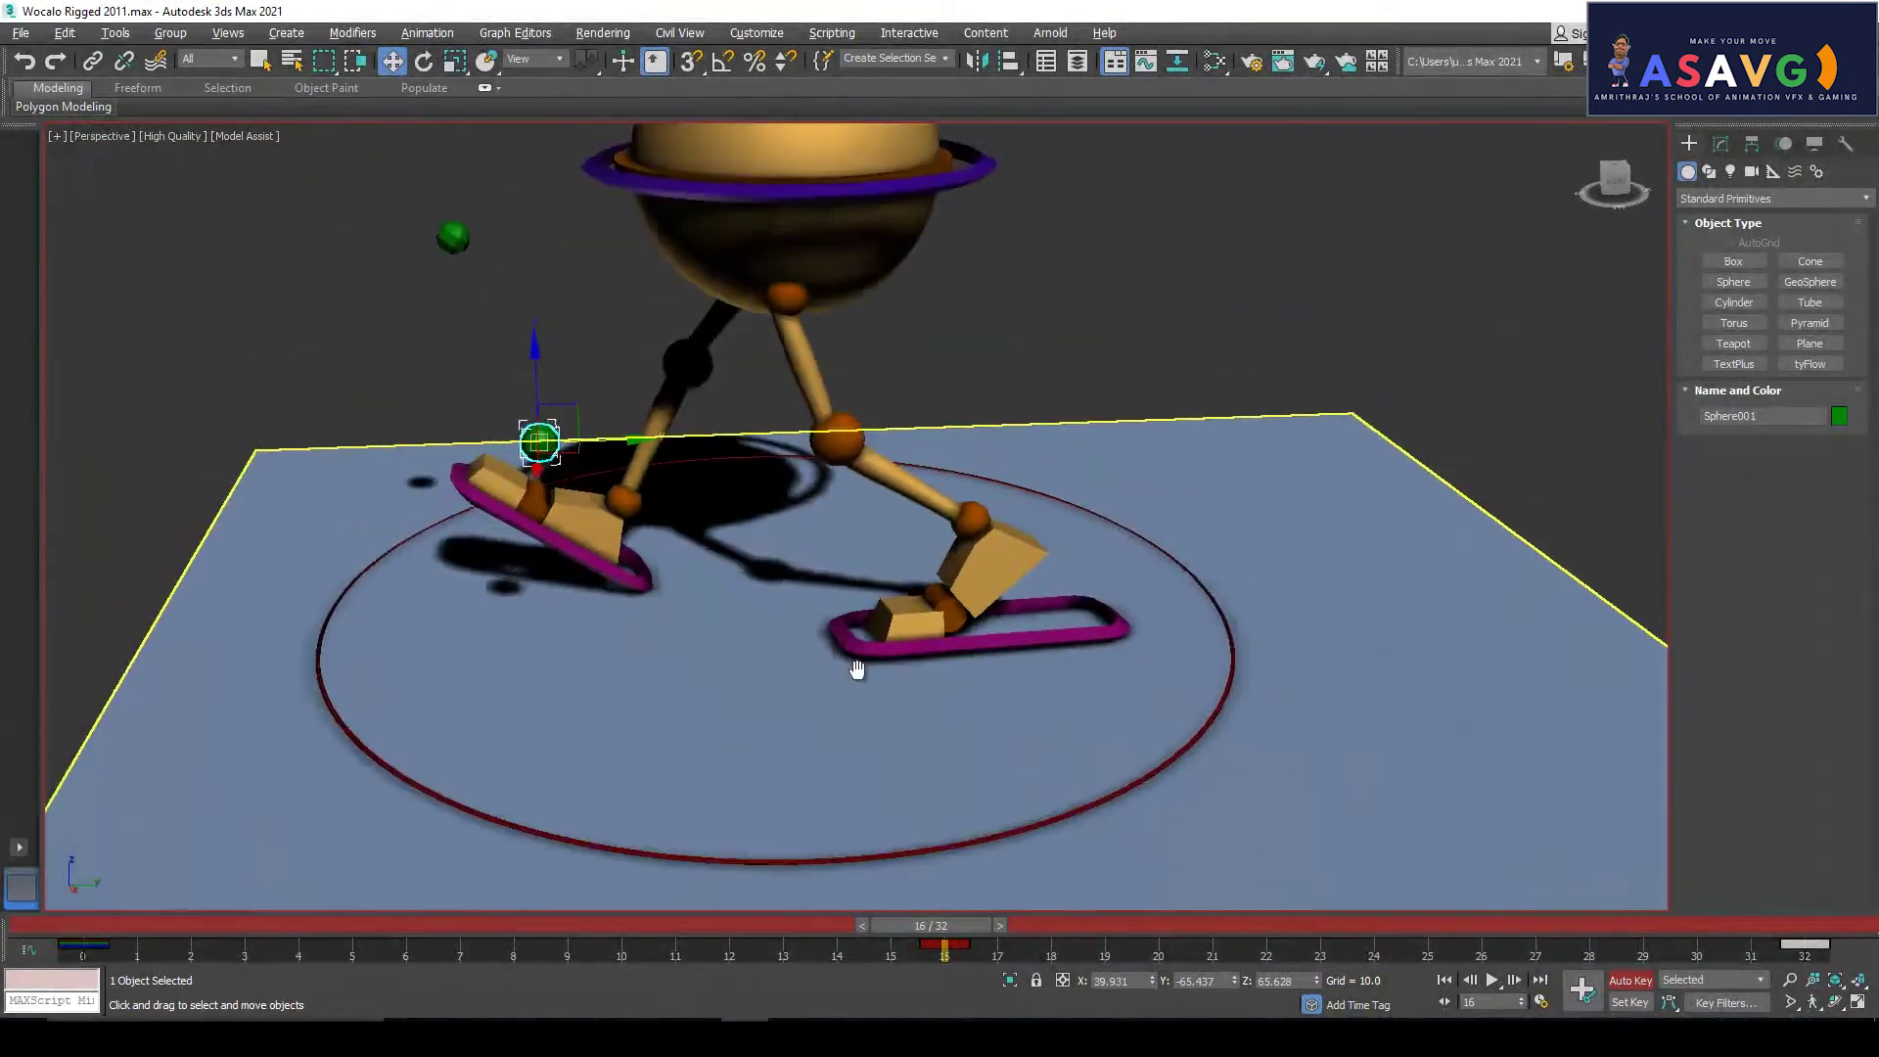
scroll(839, 699, "down", 3)
Save the scene as a new file named walk in the WALK folder
key("ctrl+s")
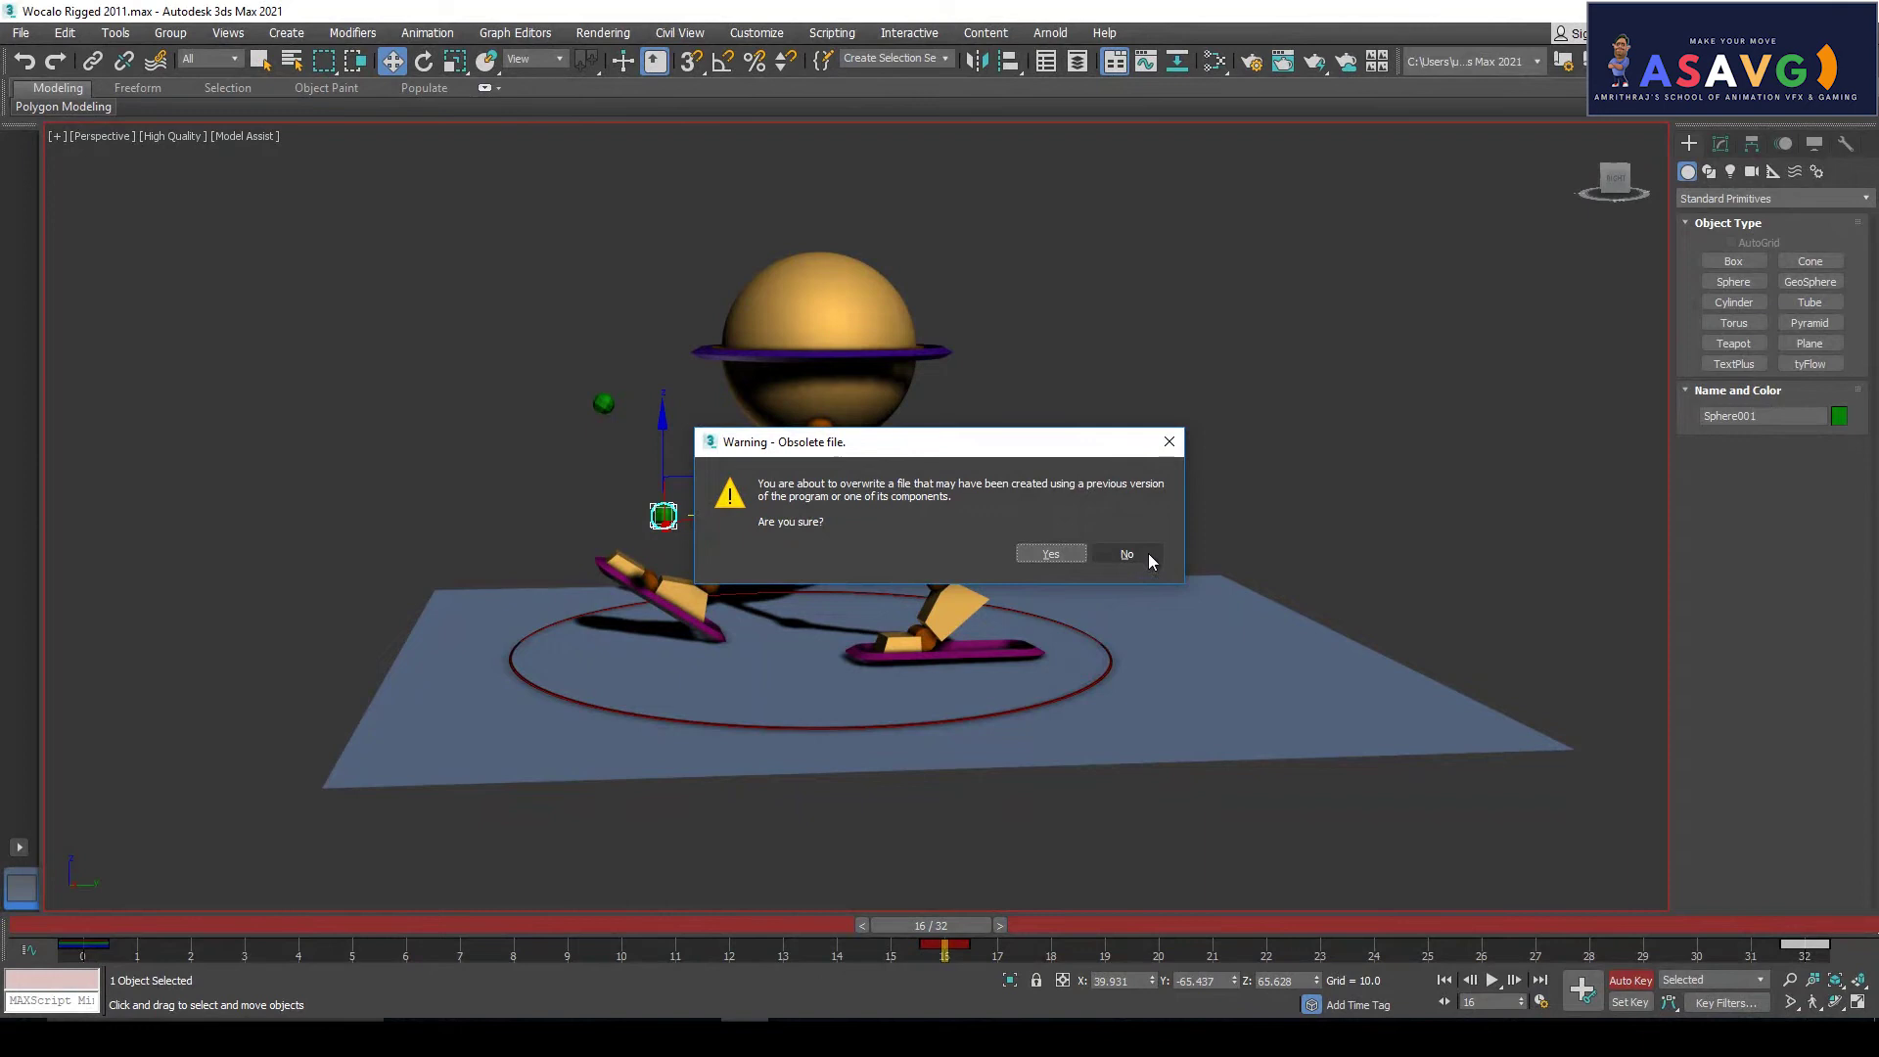
left_click(1057, 555)
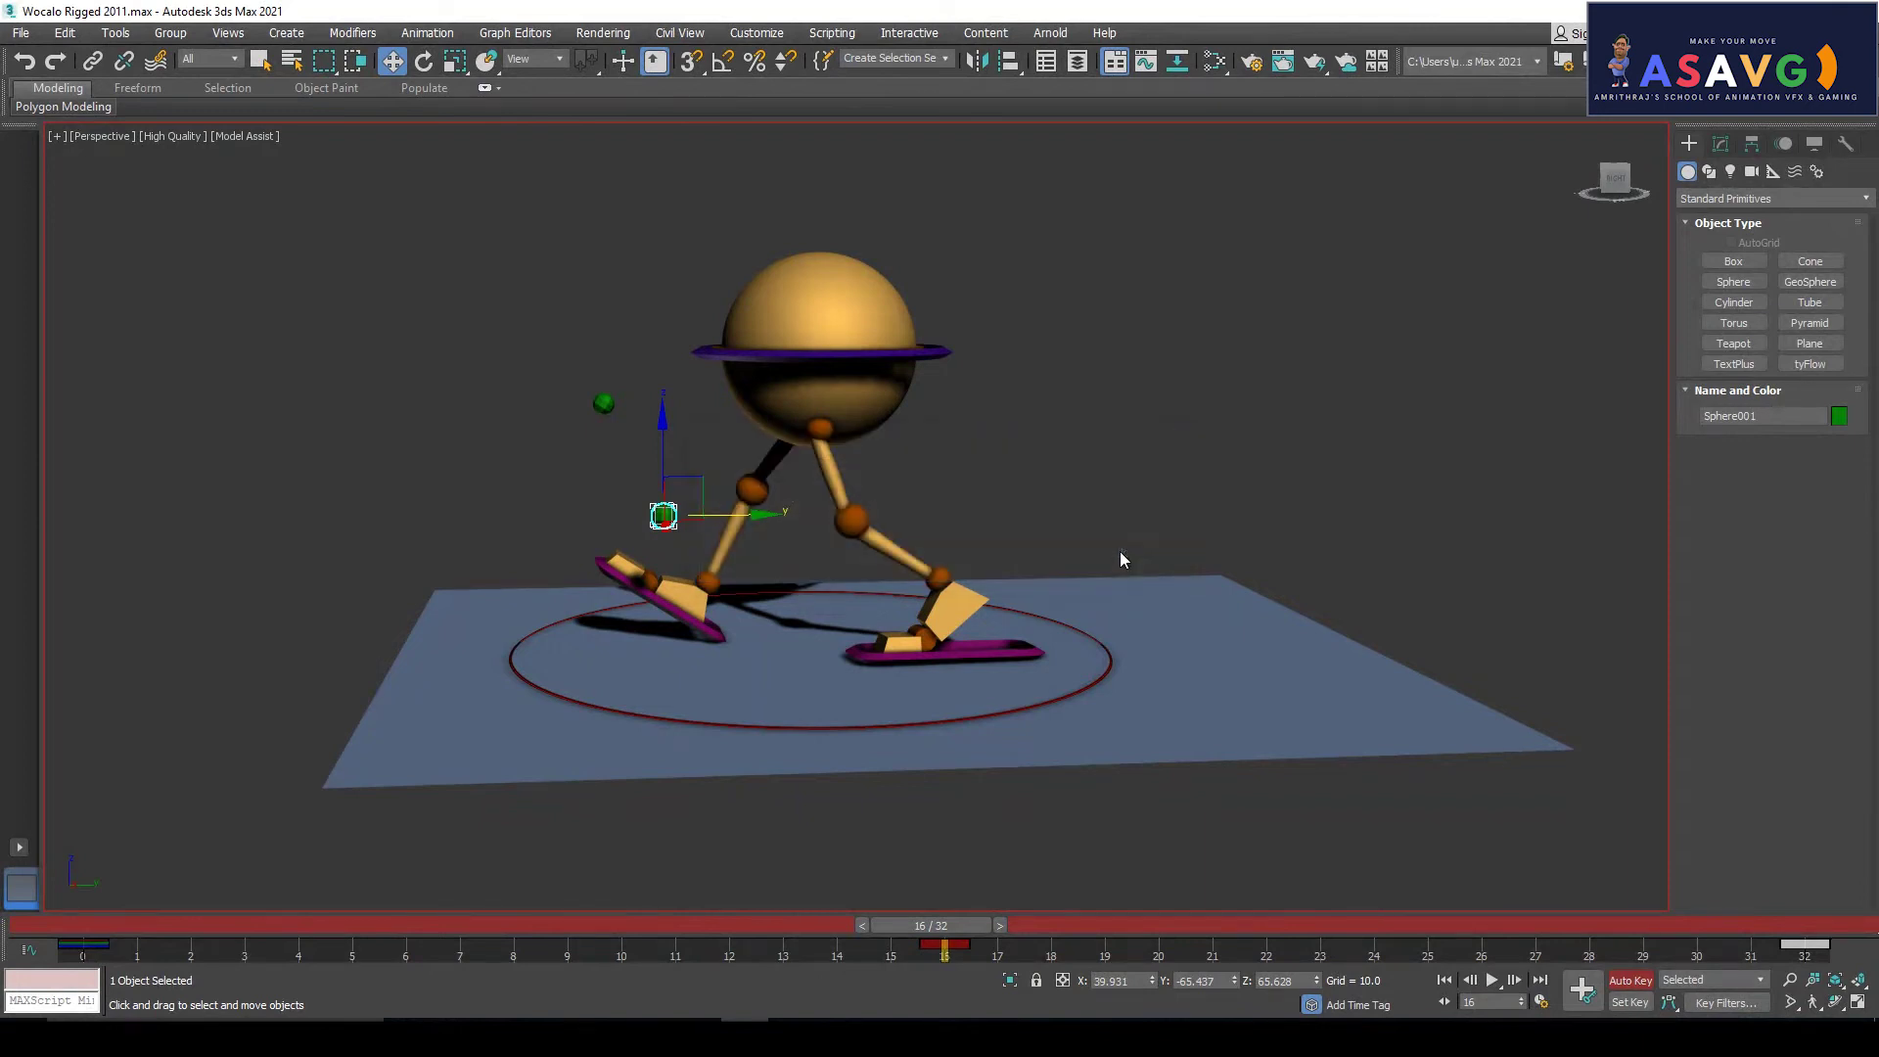
left_click(17, 34)
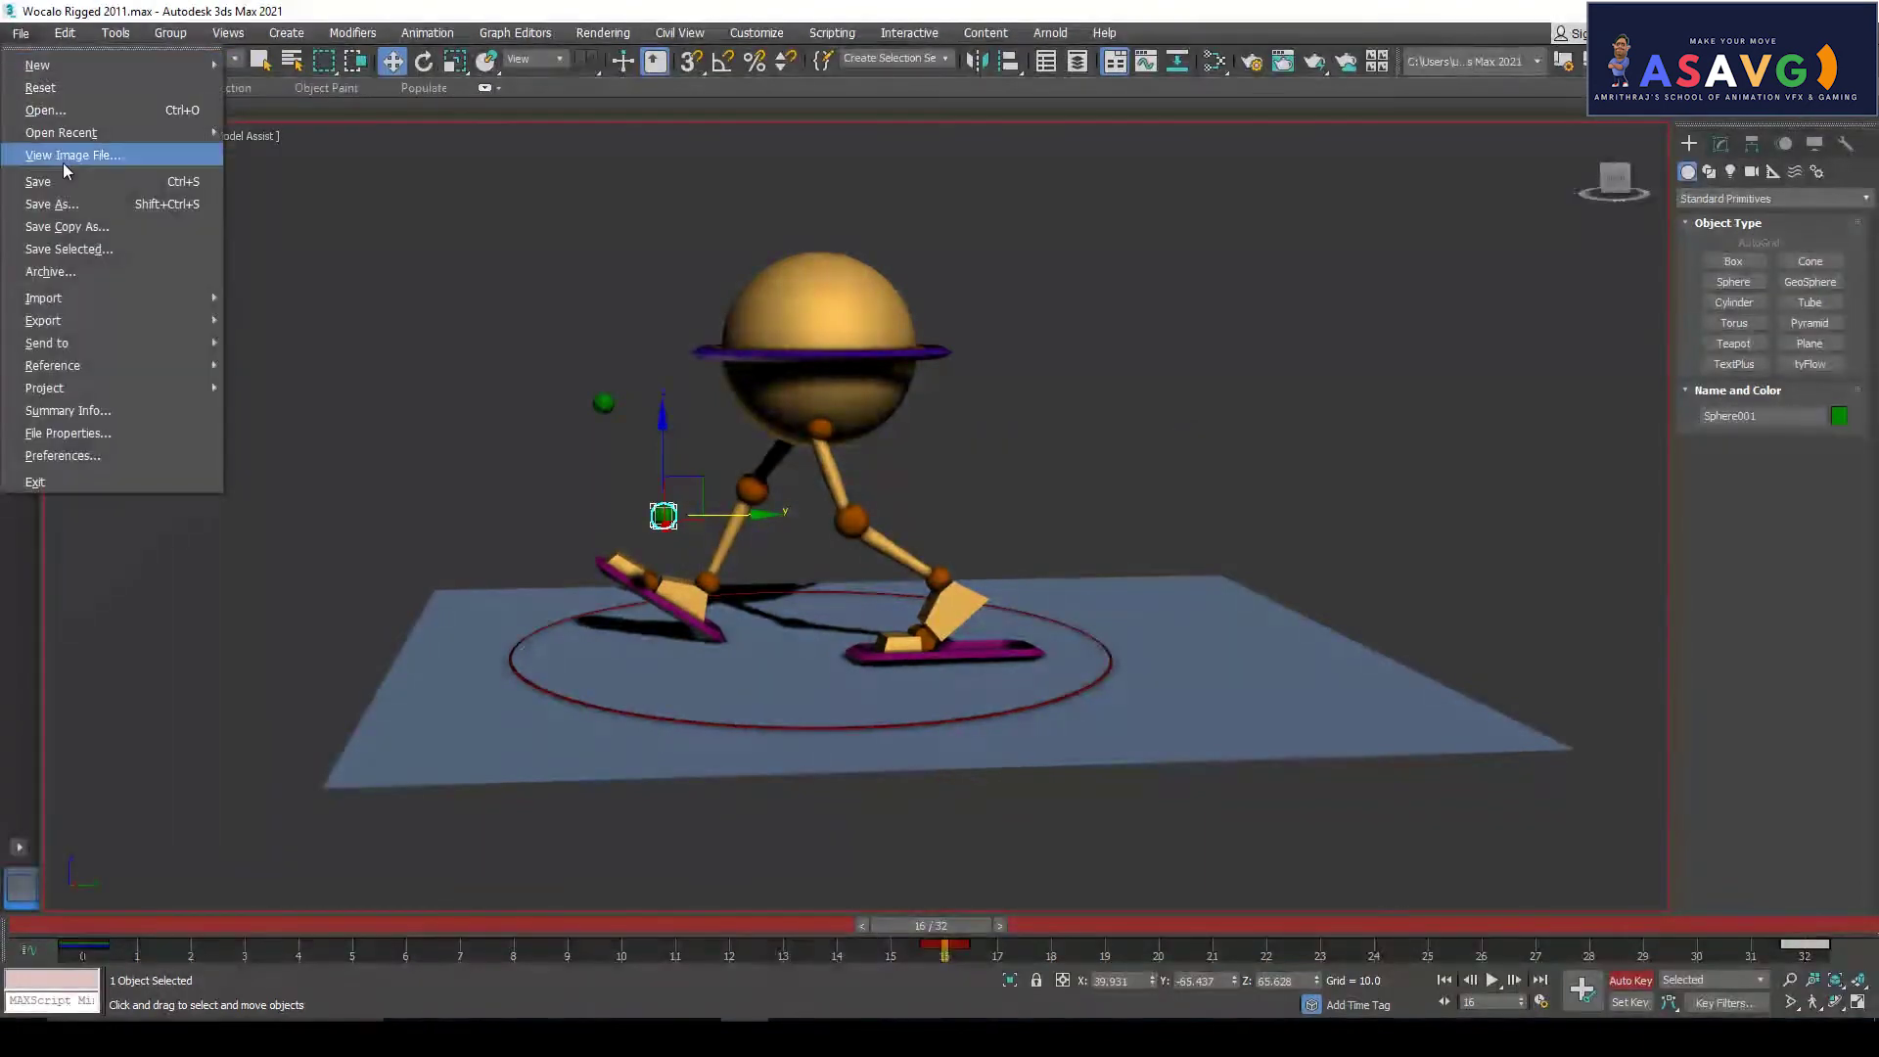
left_click(49, 208)
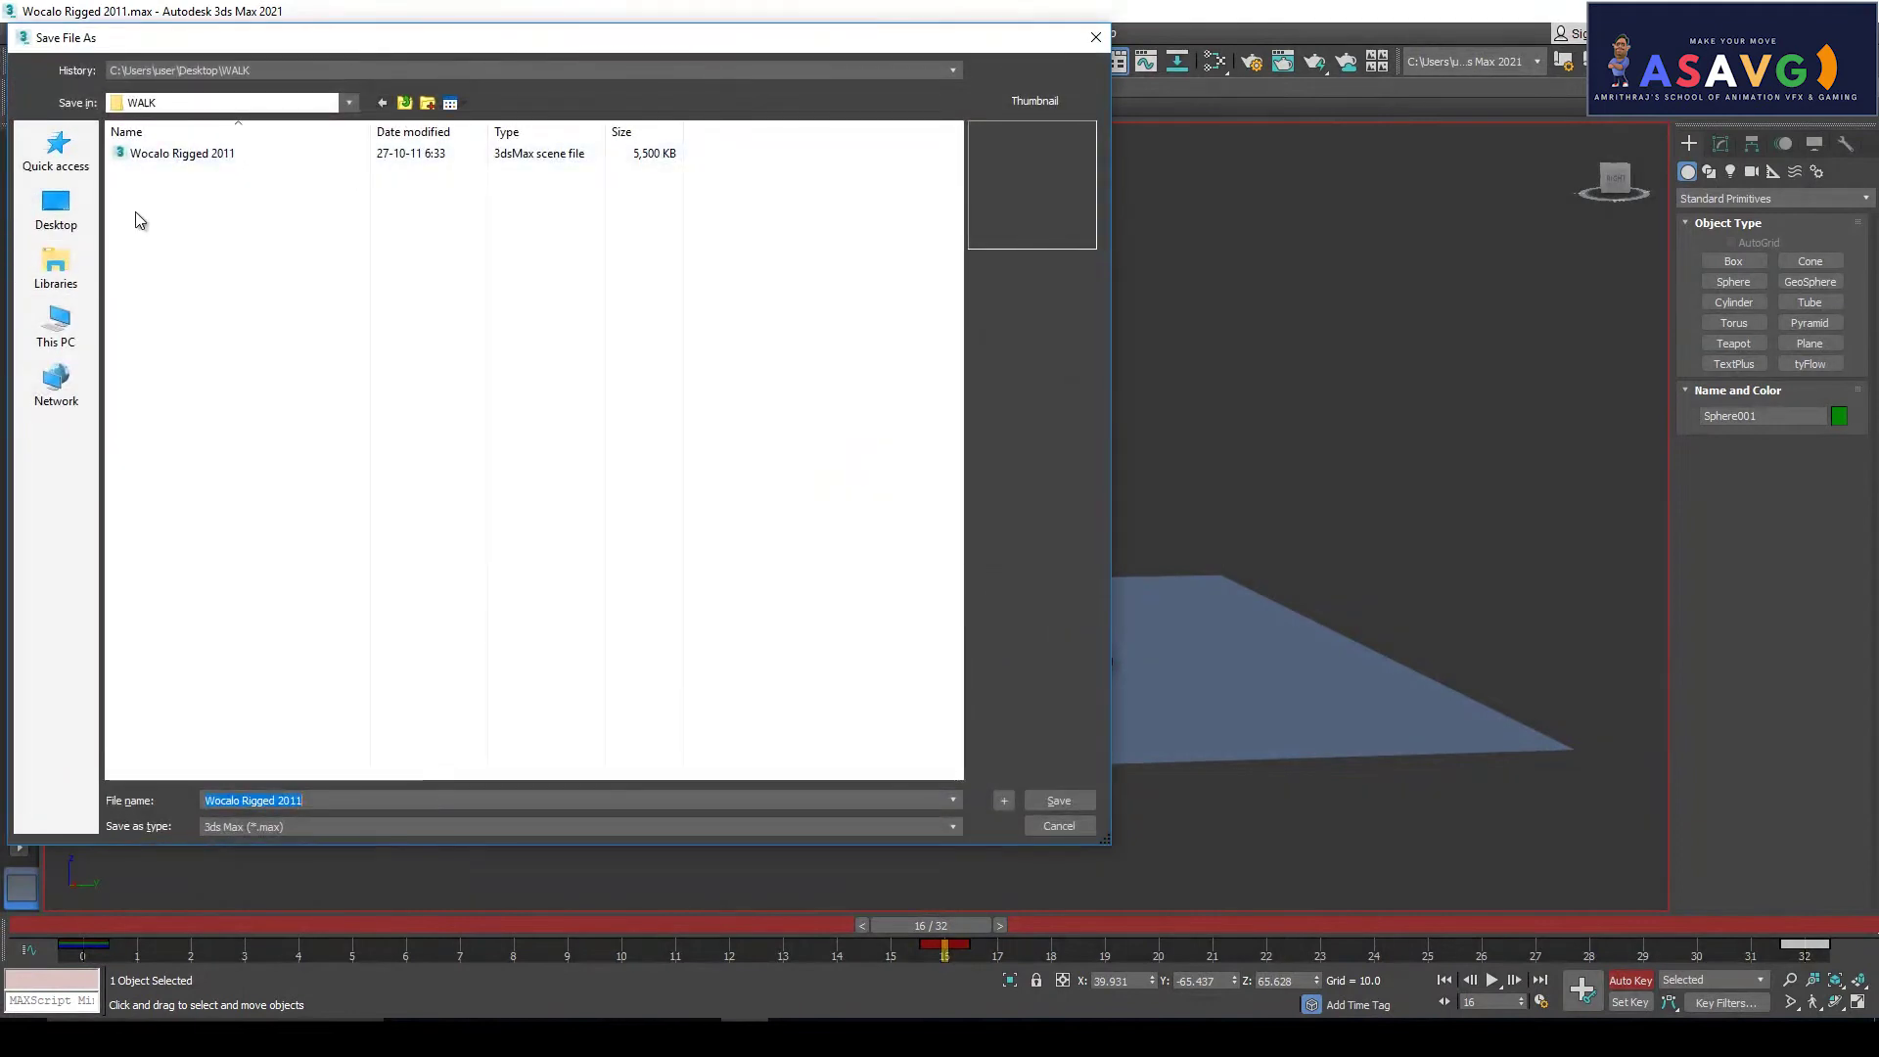
type("walk")
key("Return")
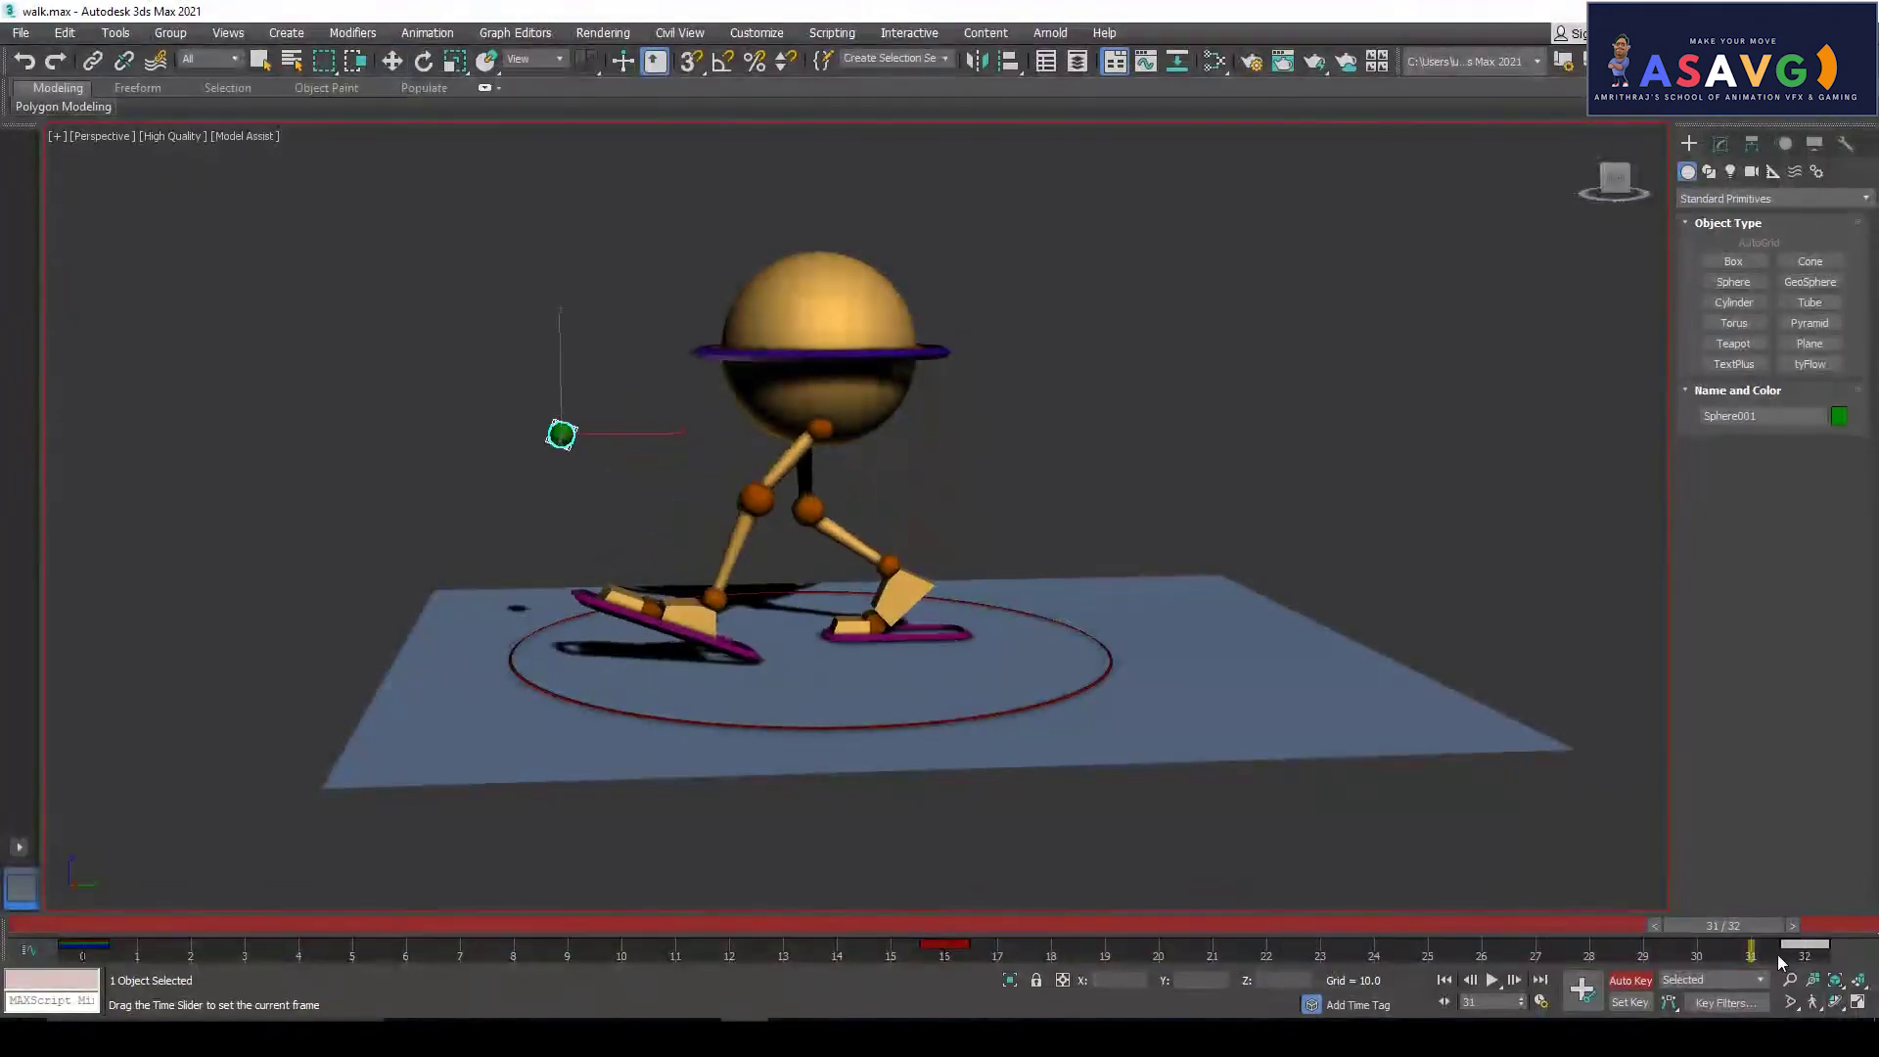
Return to frame 0 and save another version of the scene as walk_V1
left_click(22, 41)
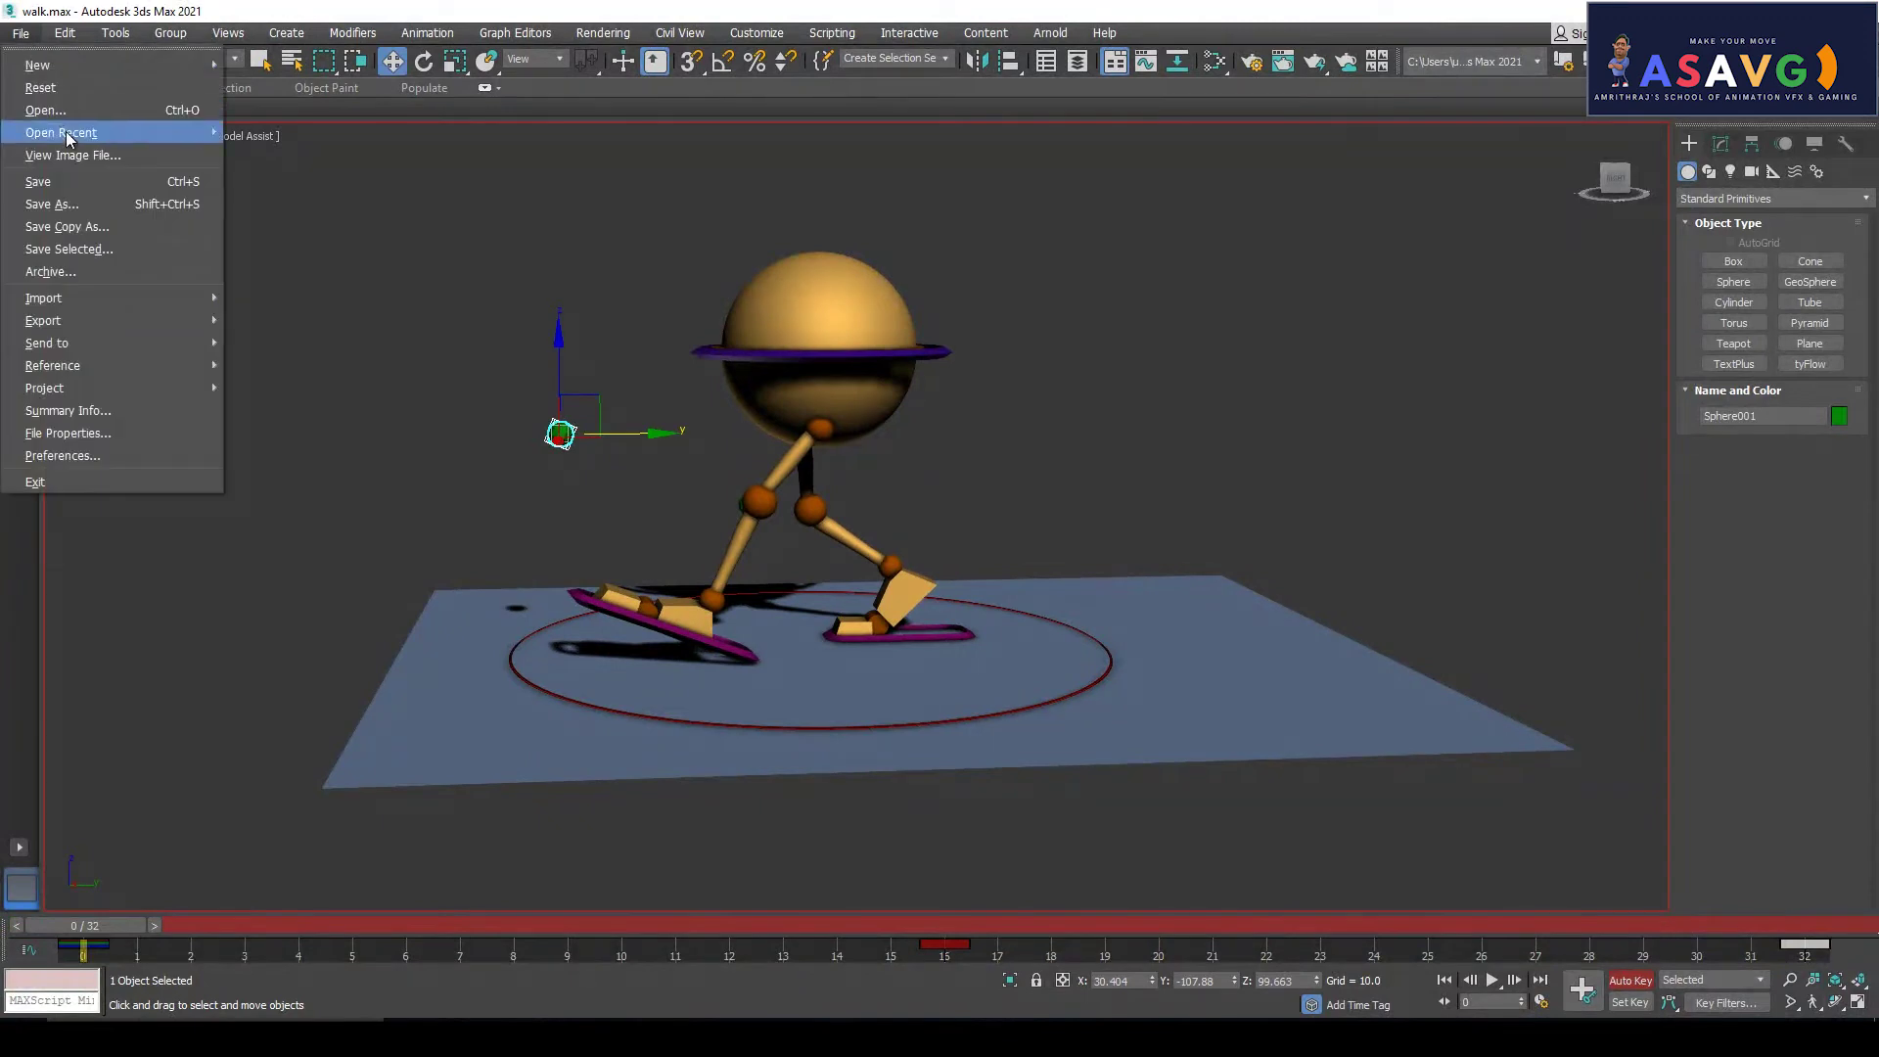
left_click(68, 204)
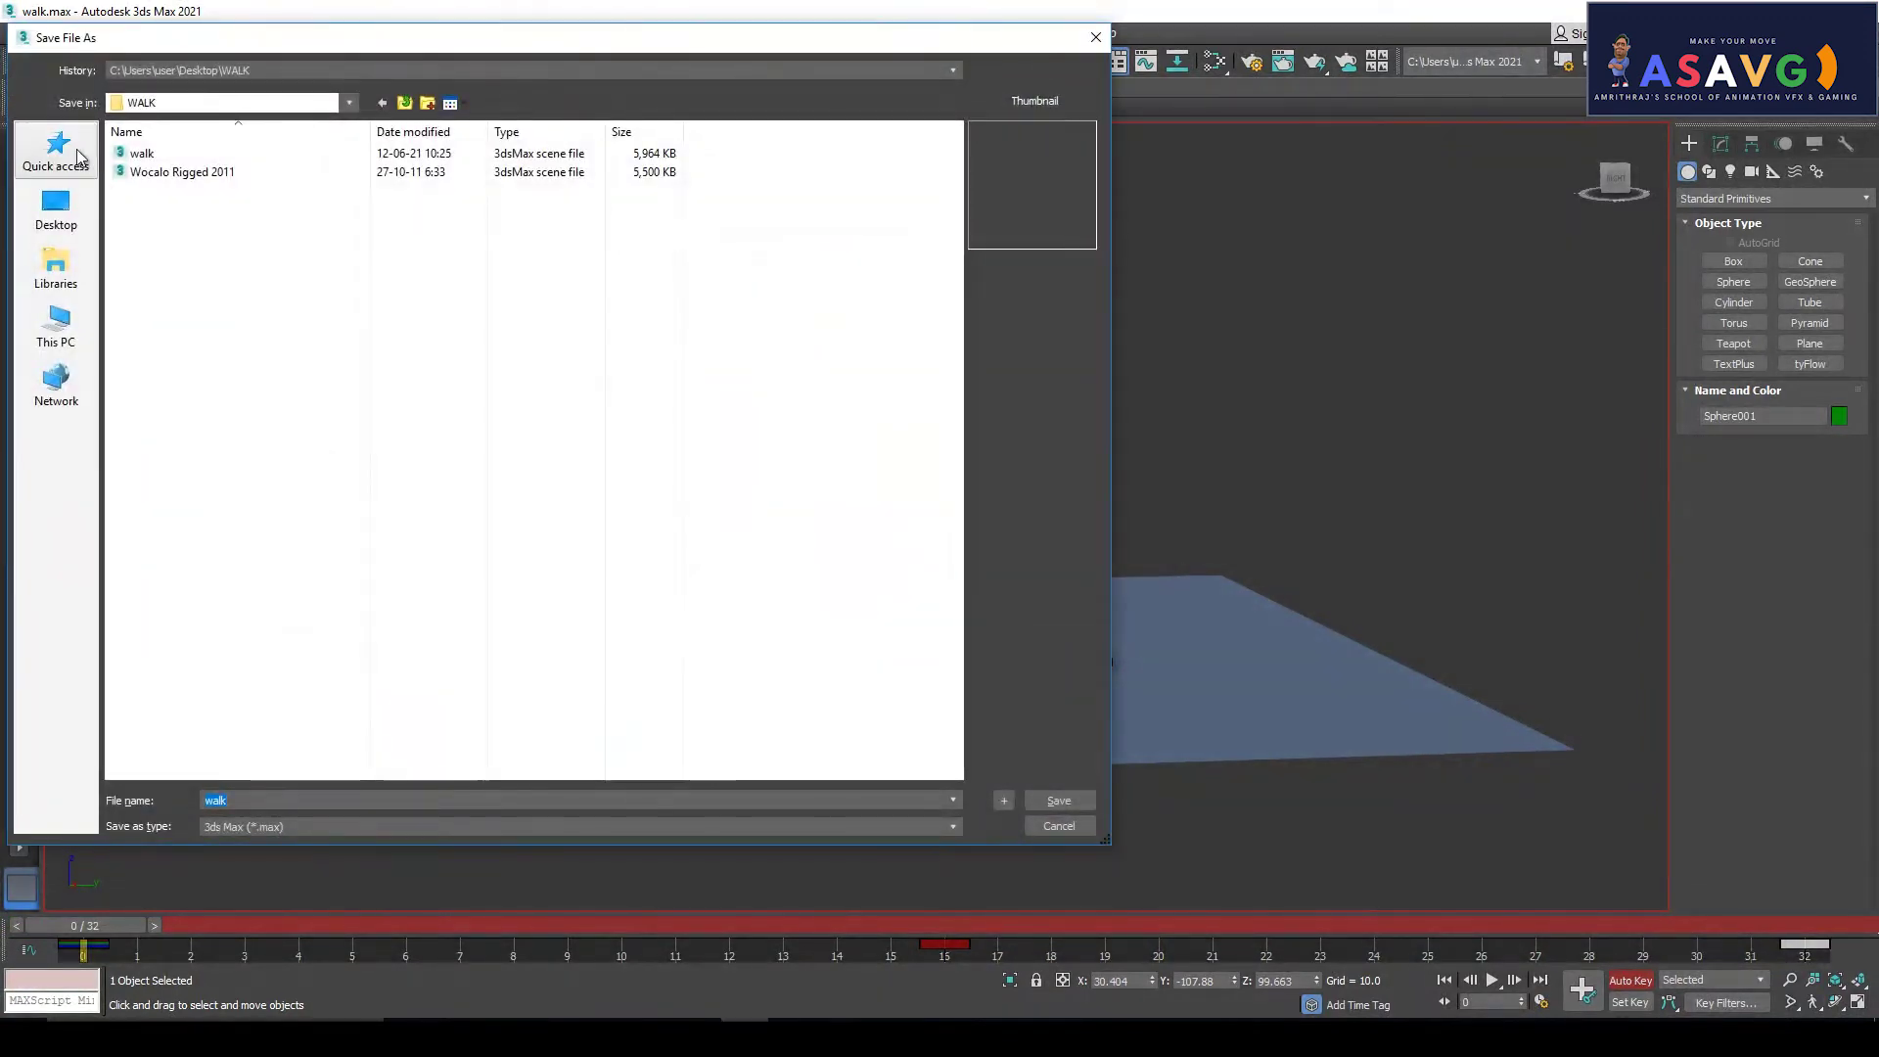
left_click(150, 156)
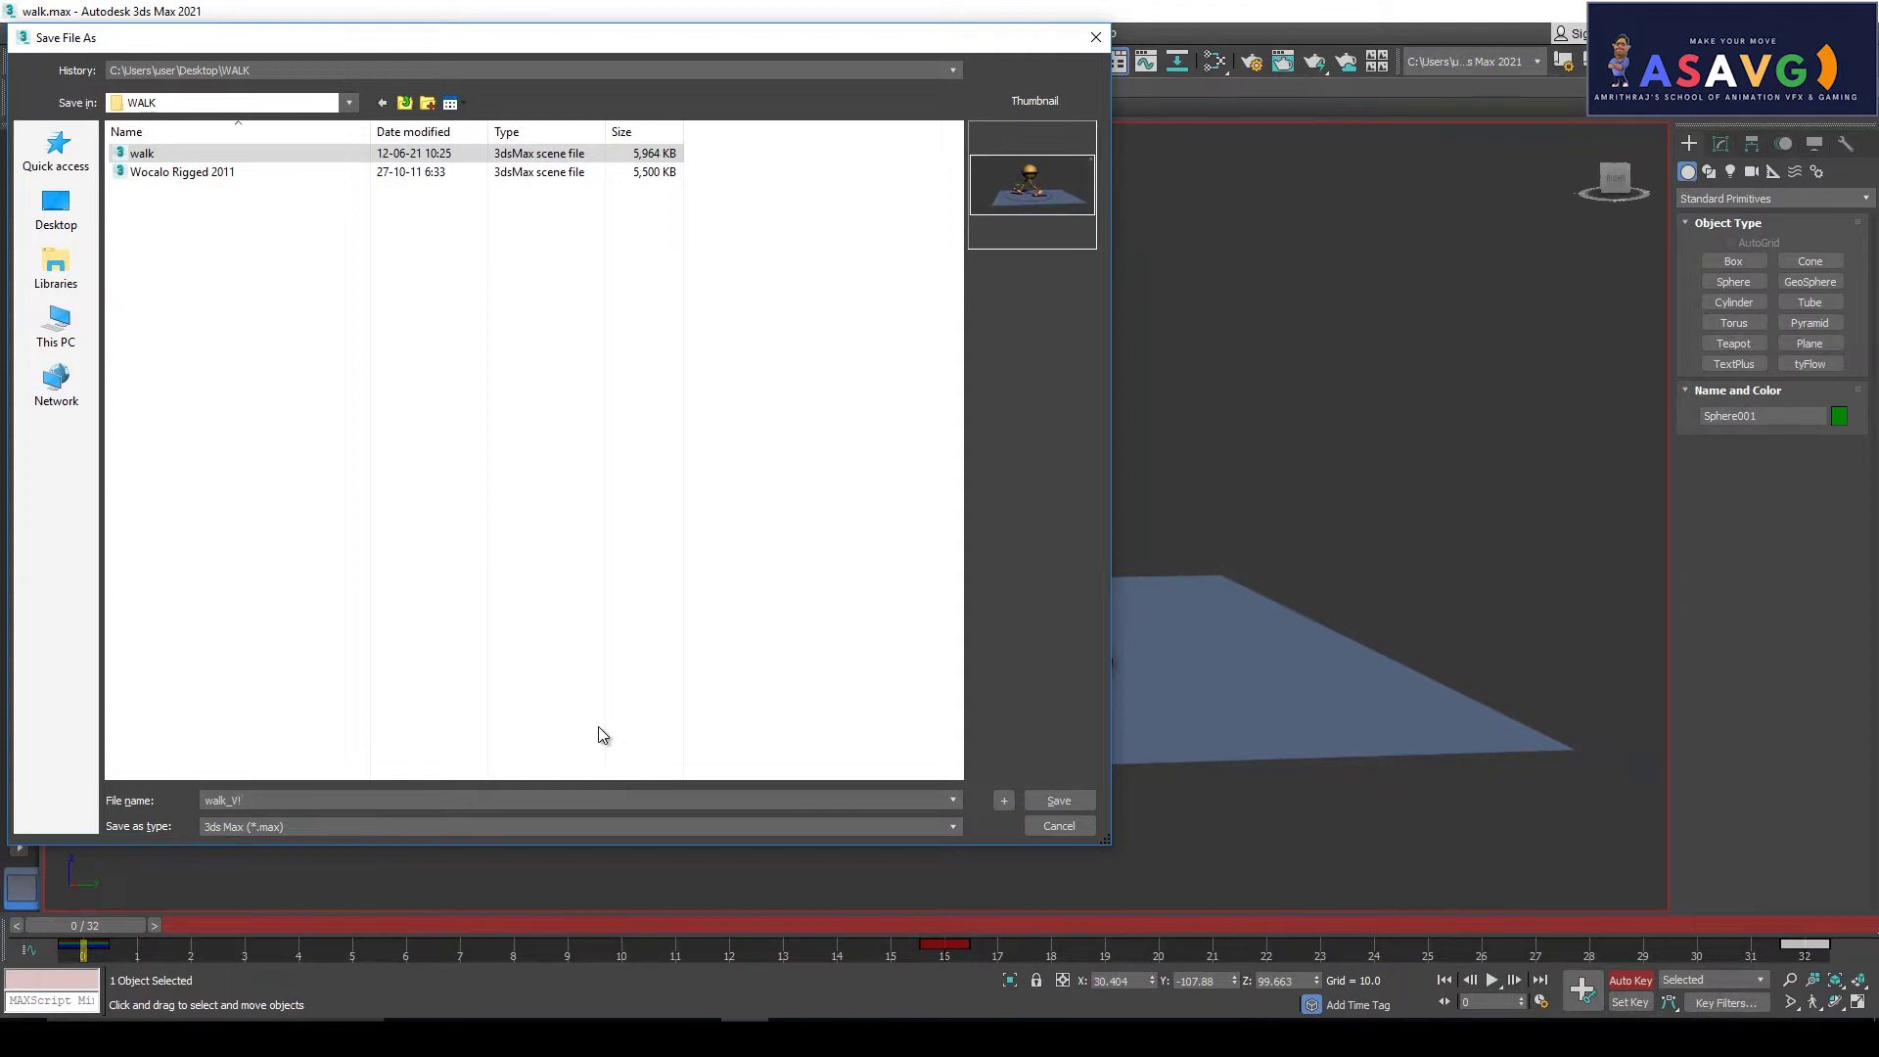
left_click(1059, 801)
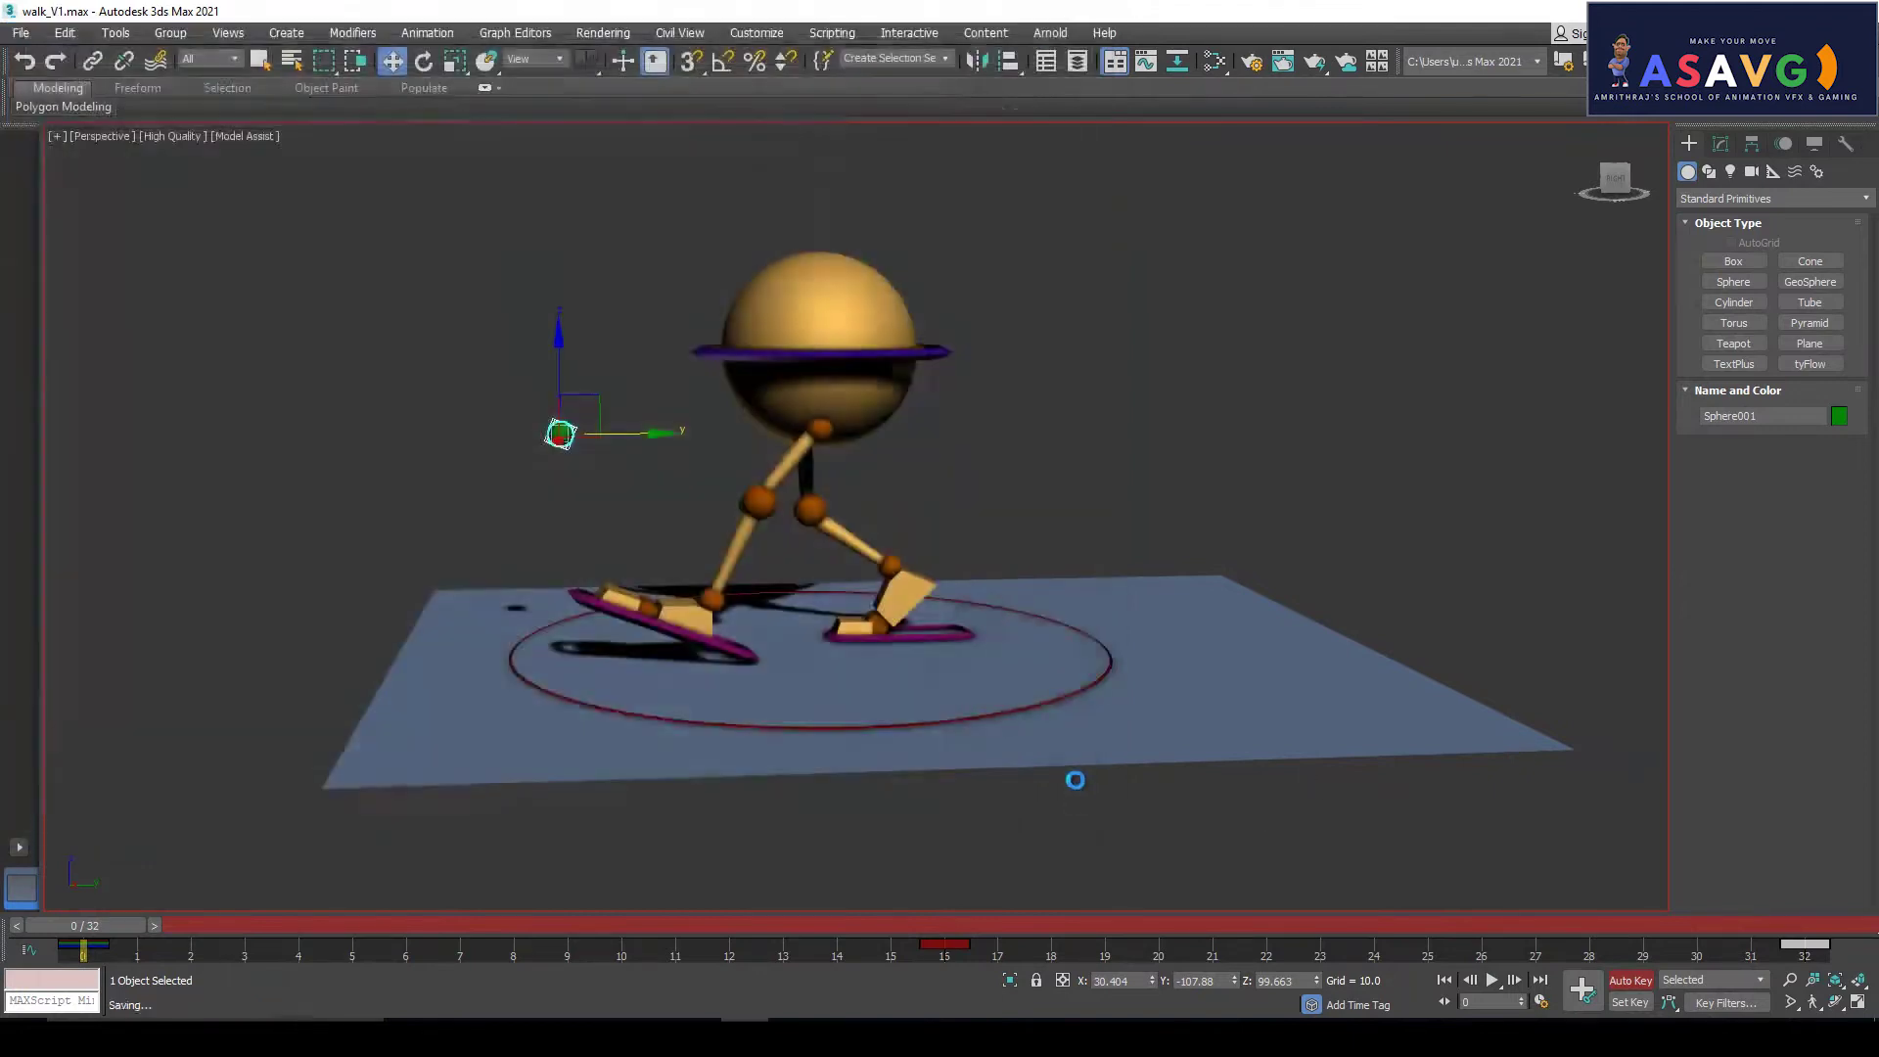
Frame the whole character from the side and create a preview animation of the active time segment from the perspective view
left_click_drag(108, 930, 2, 937)
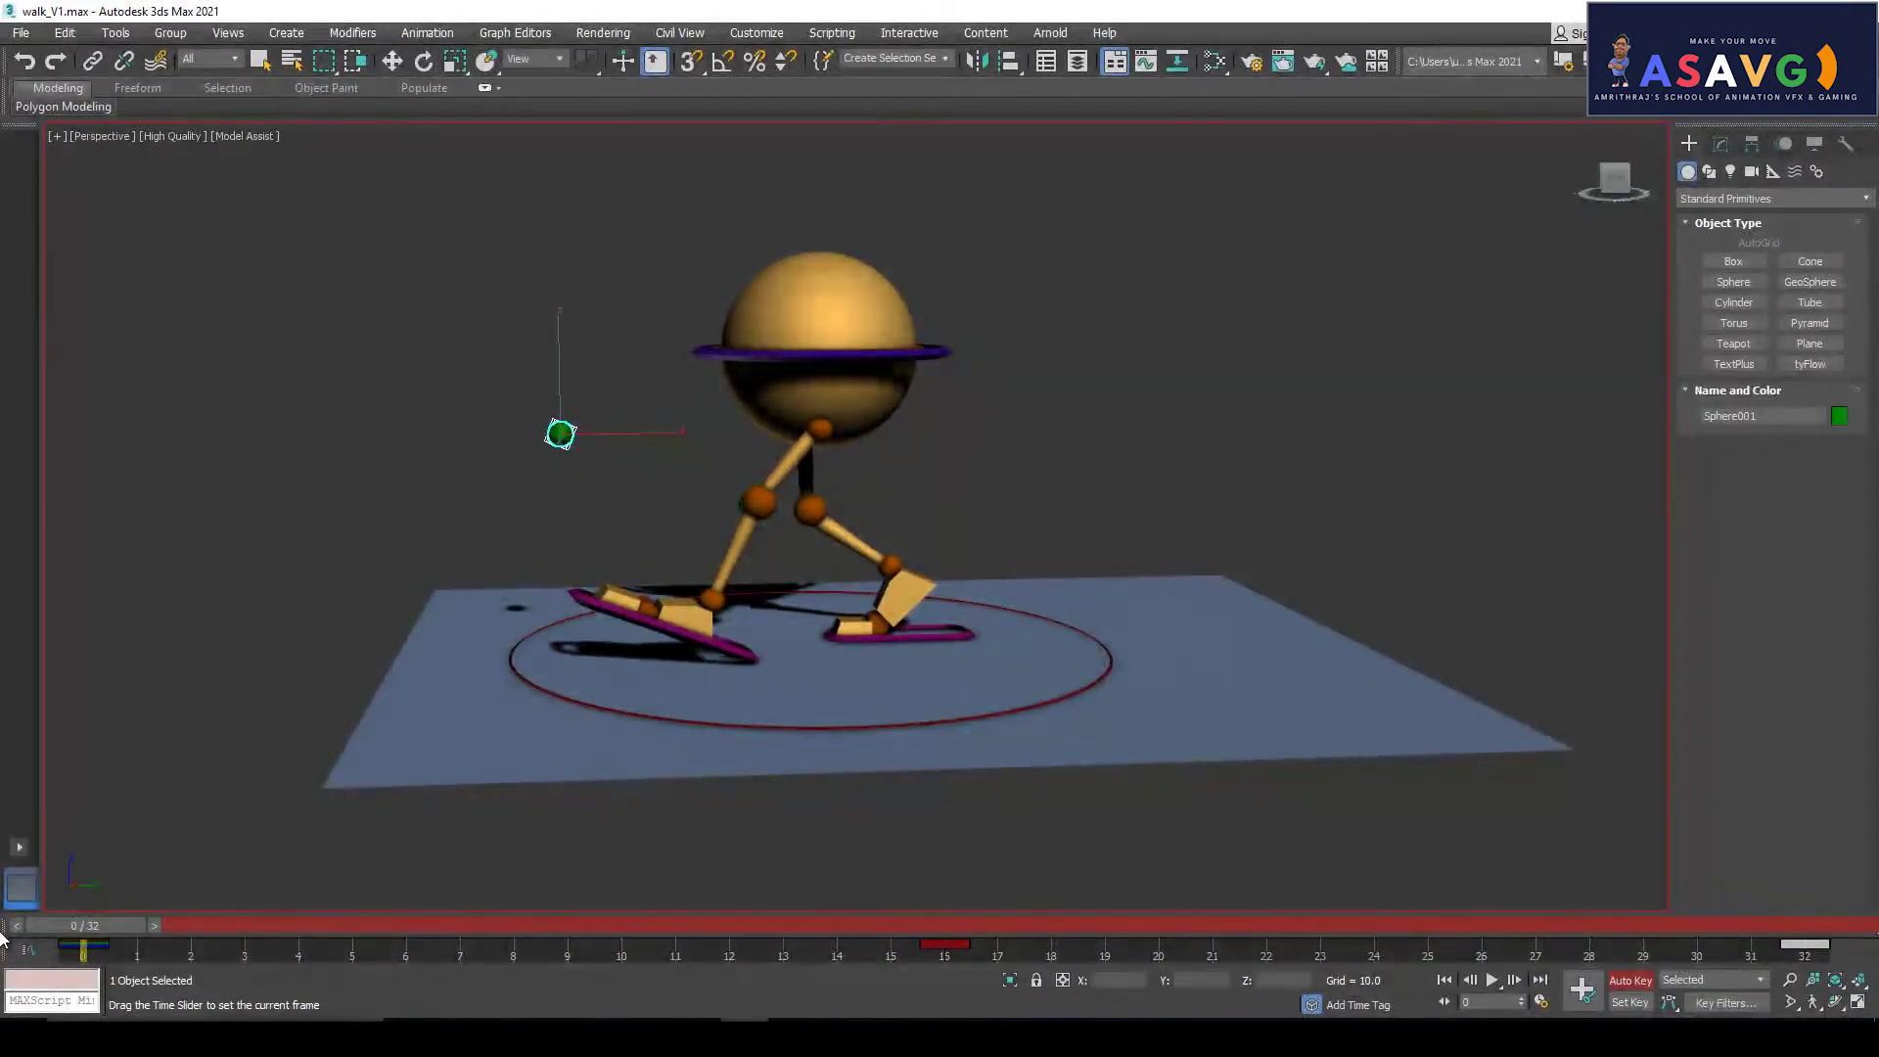
scroll(671, 618, "up", 3)
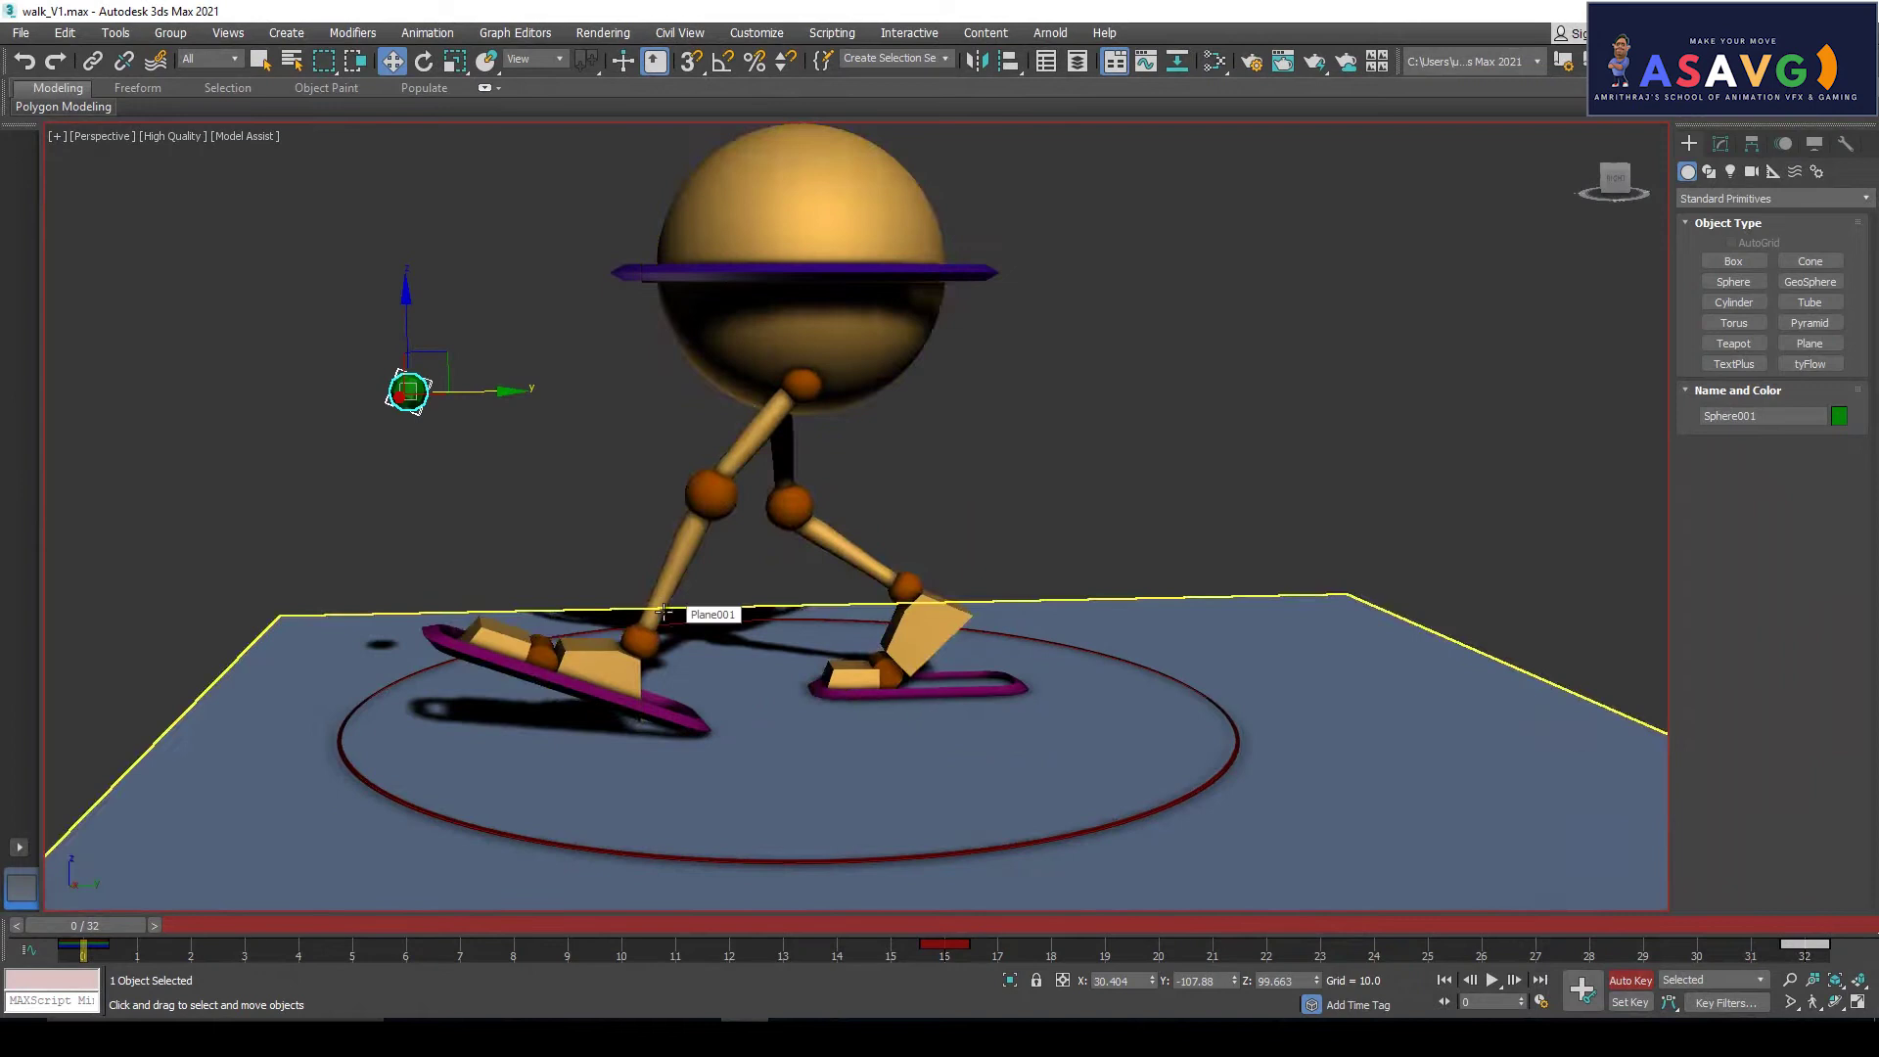
mouse_move(663, 667)
middle_mouse_down("alt")
mouse_move(805, 646)
mouse_move(637, 653)
middle_mouse_up("alt")
scroll(637, 653, "down", 5)
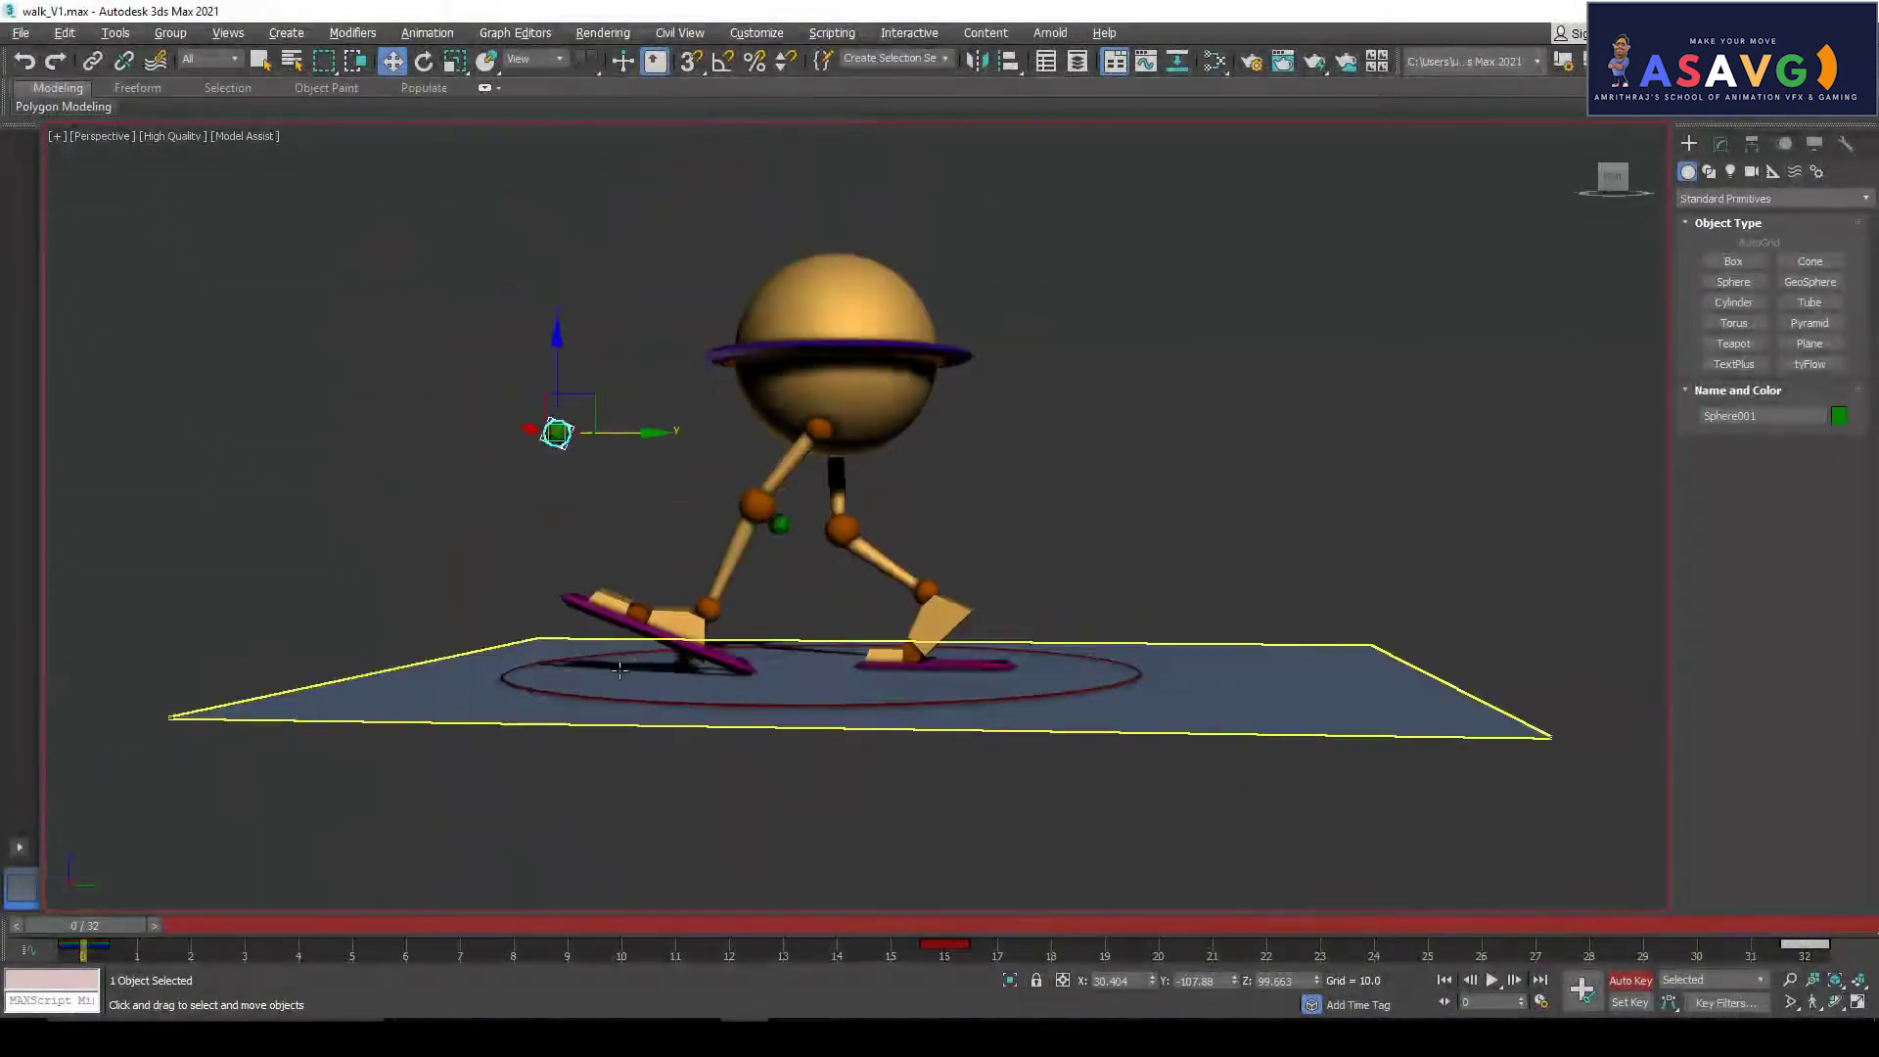
left_click(56, 136)
mouse_move(140, 335)
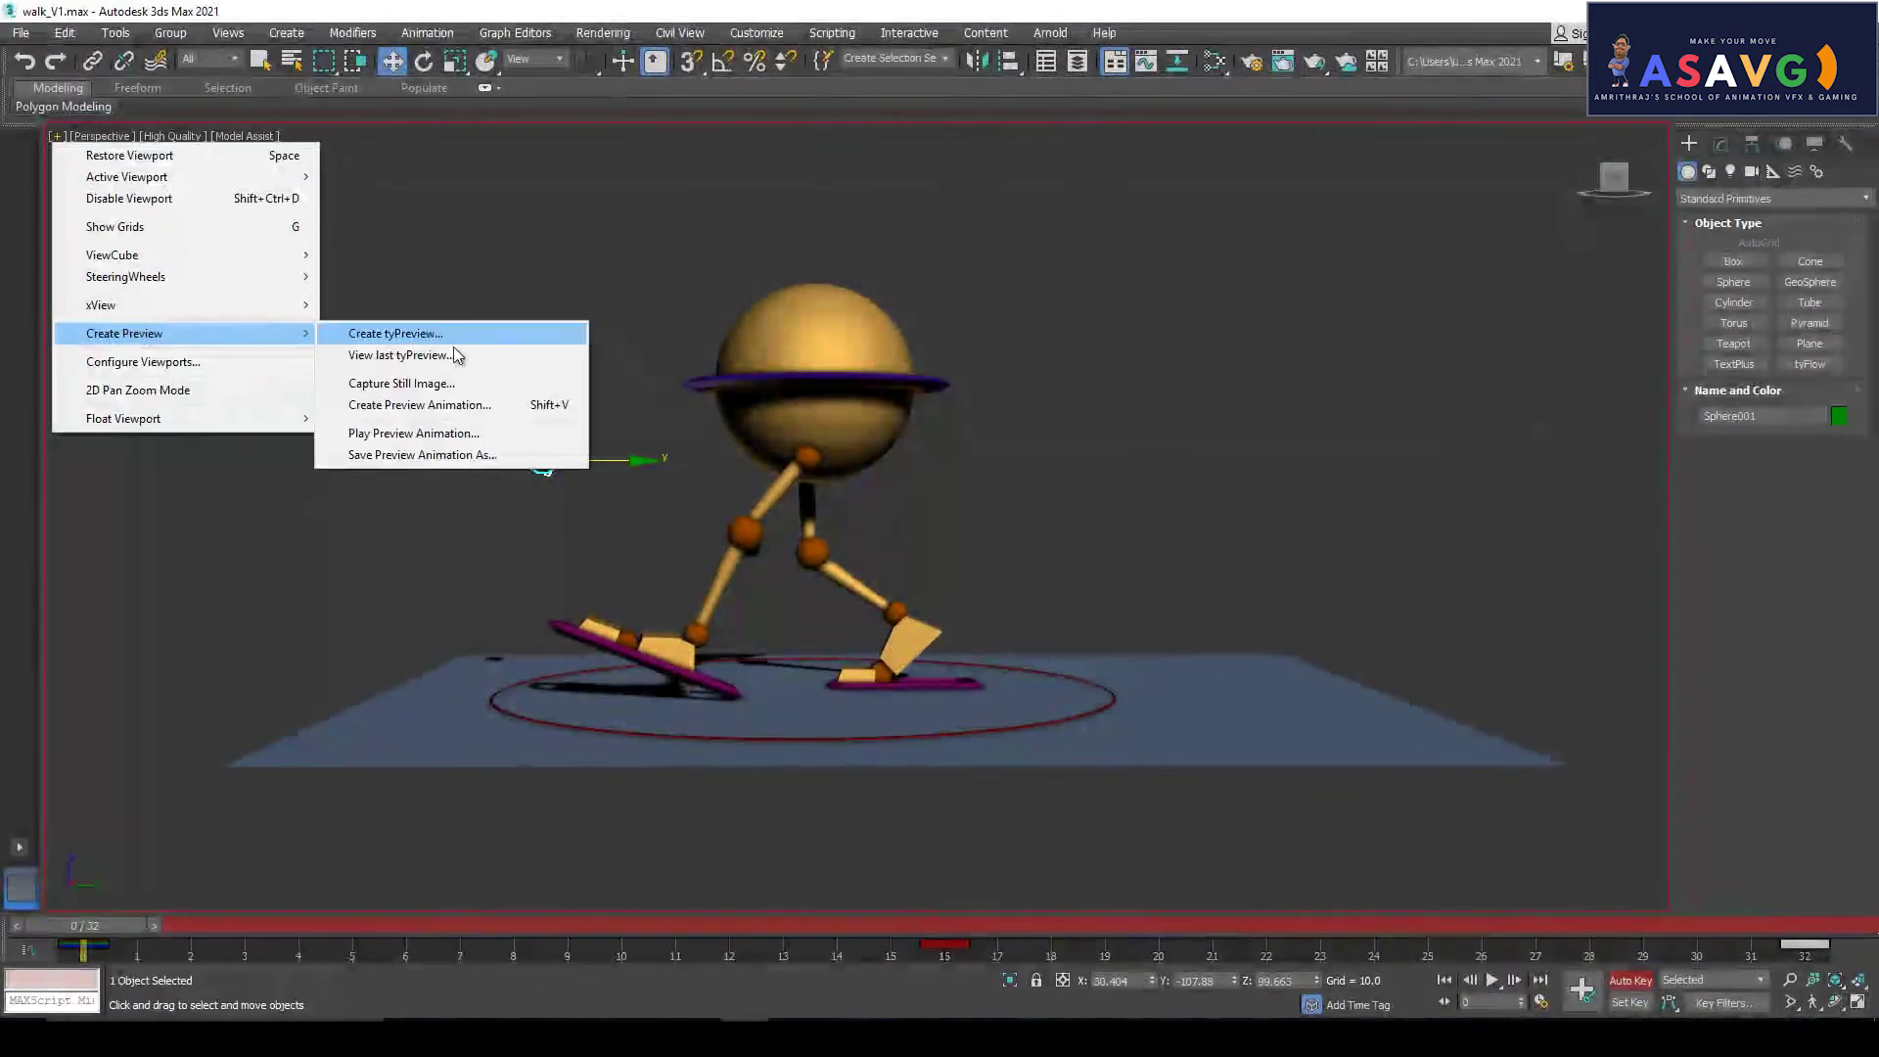
left_click(387, 333)
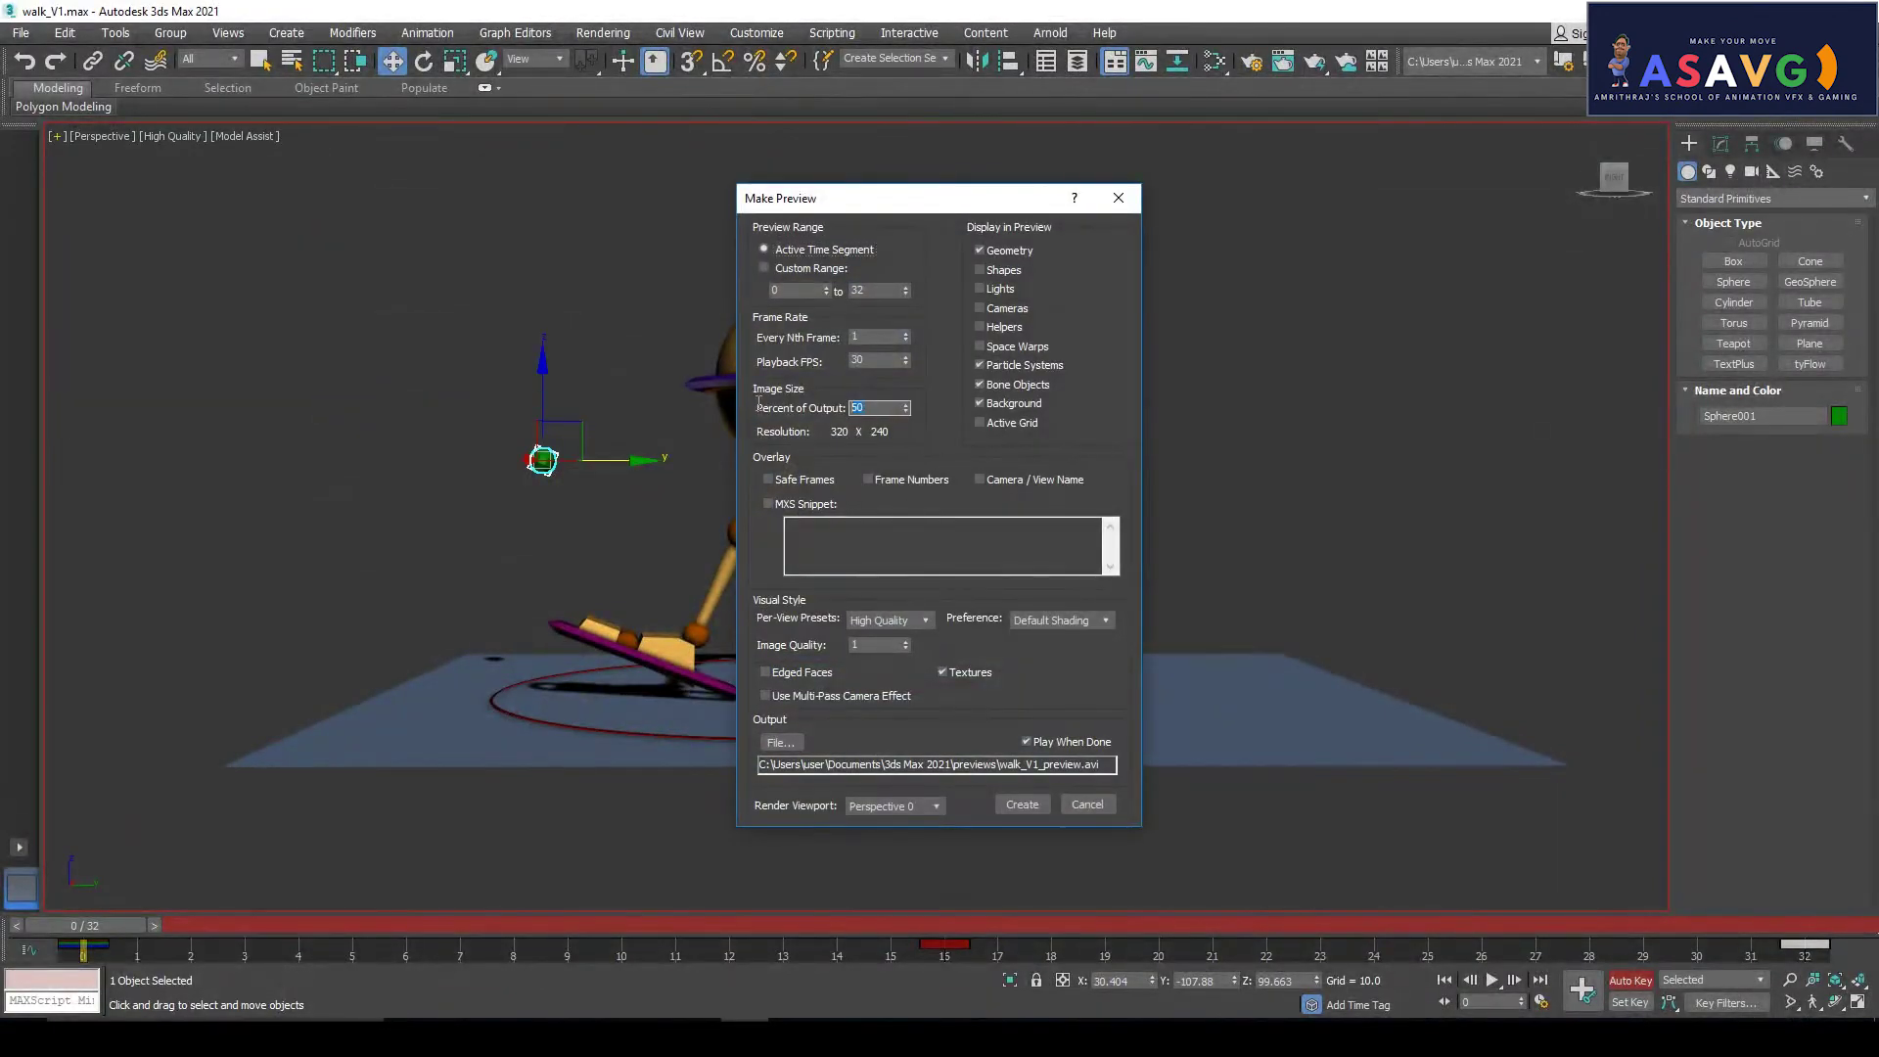
left_click(1023, 804)
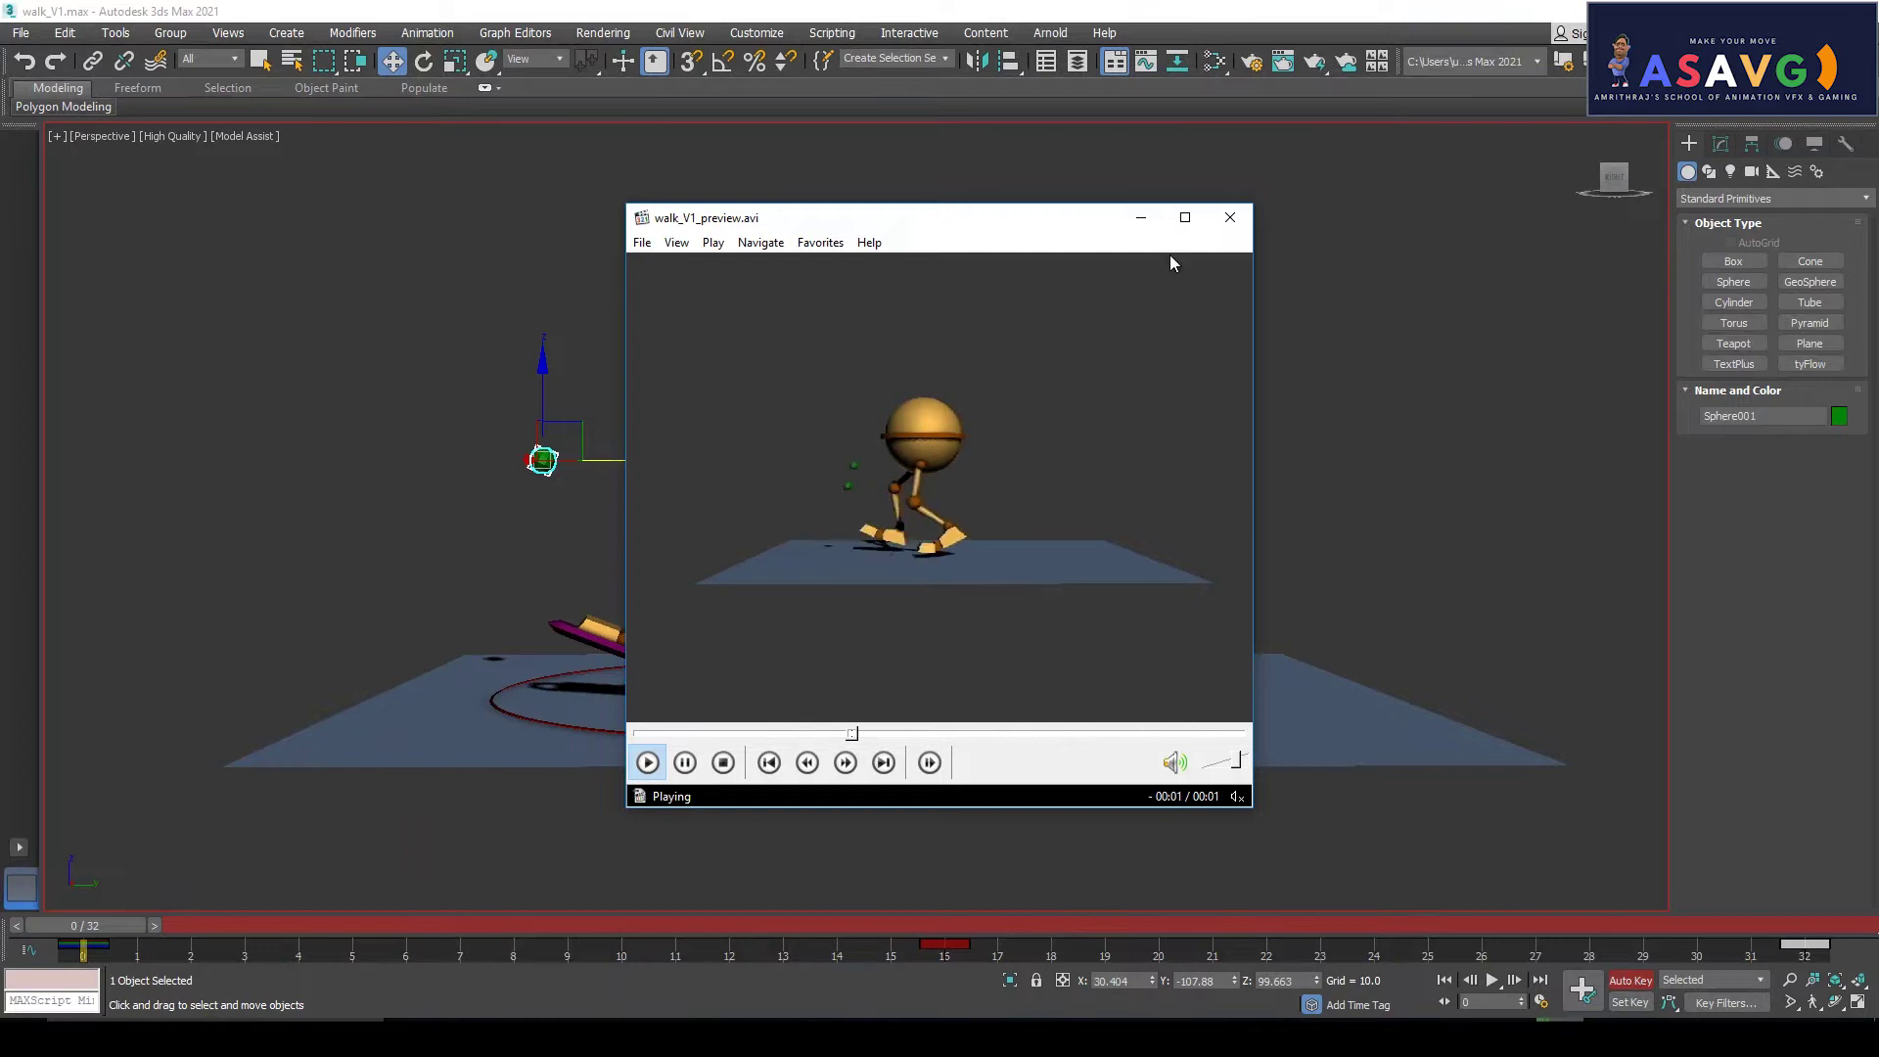
Watch the walk preview maximized, close it, and scrub through the cycle back to frame 0
left_click(1184, 217)
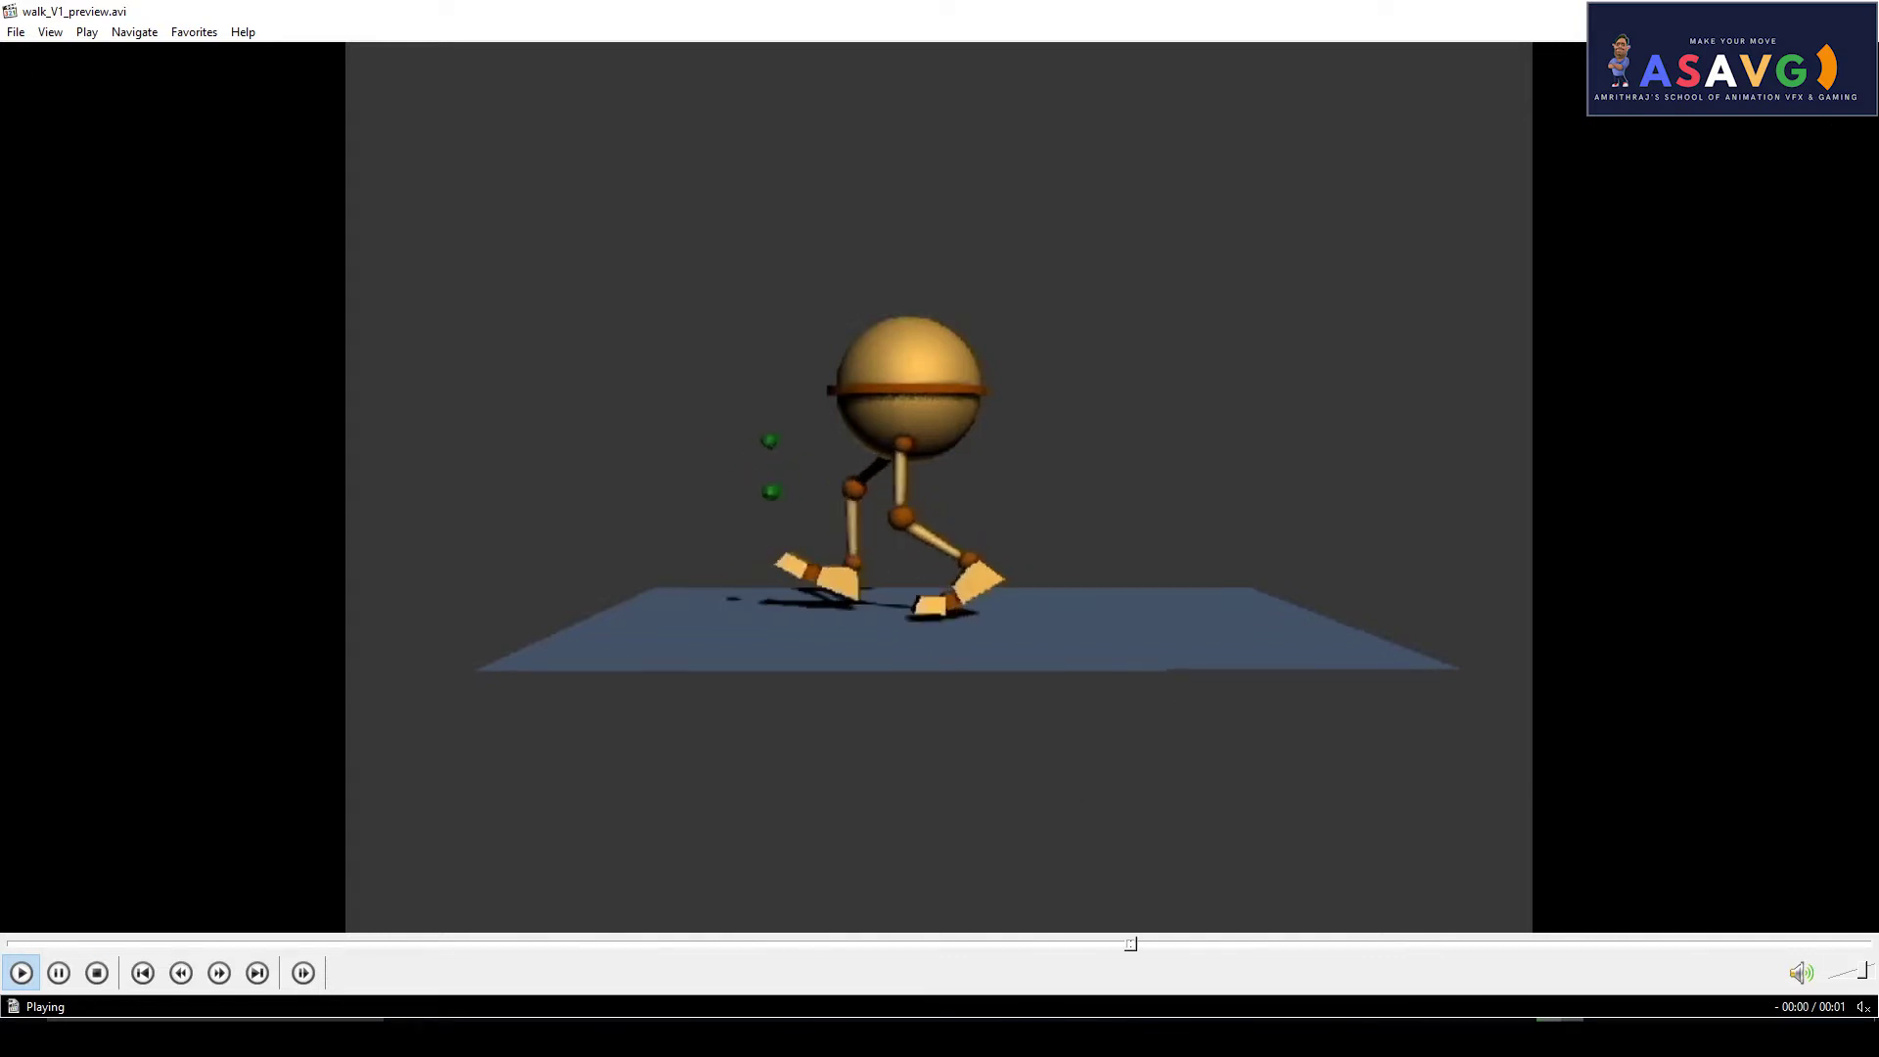
left_click(1856, 12)
left_click(1776, 925)
left_click_drag(1776, 925, 45, 924)
At frame 0, lower the rear foot control to about Z -0.2 and nudge the front foot control against the ground plane
key("w")
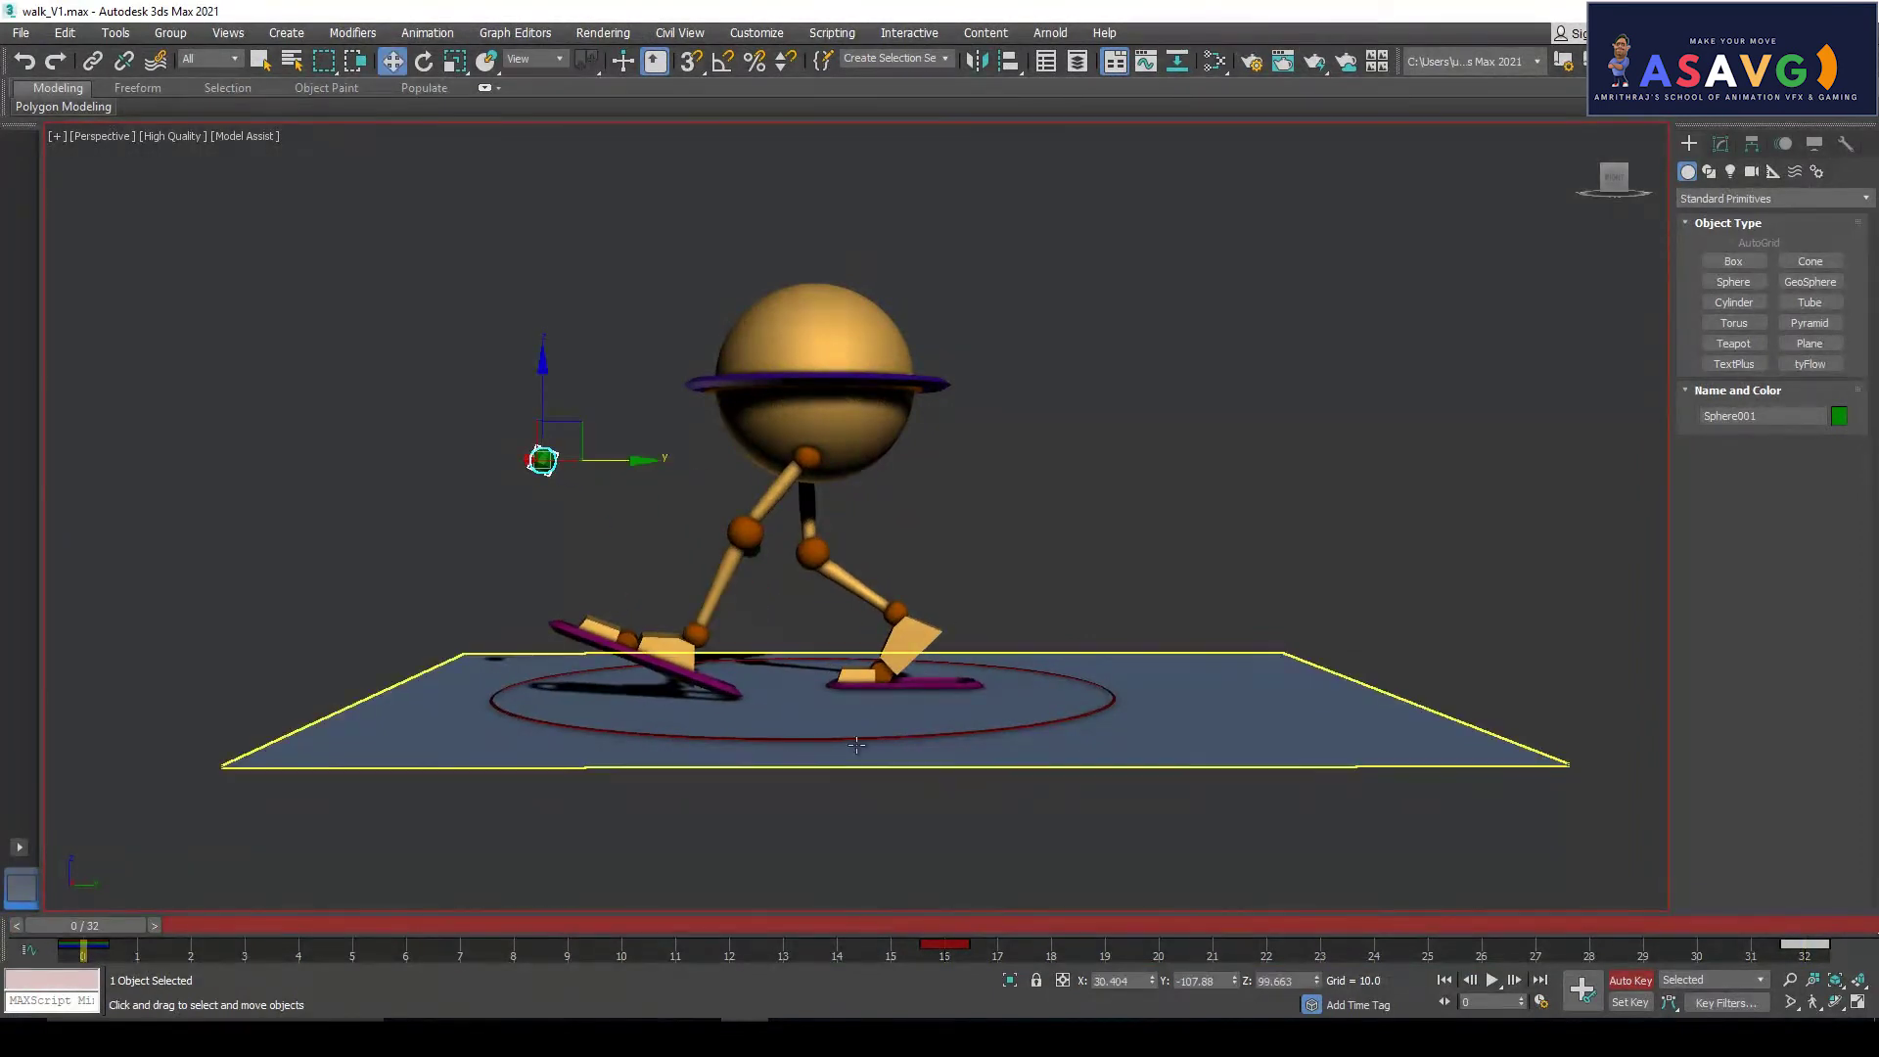
left_click(940, 688)
scroll(942, 680, "up", 4)
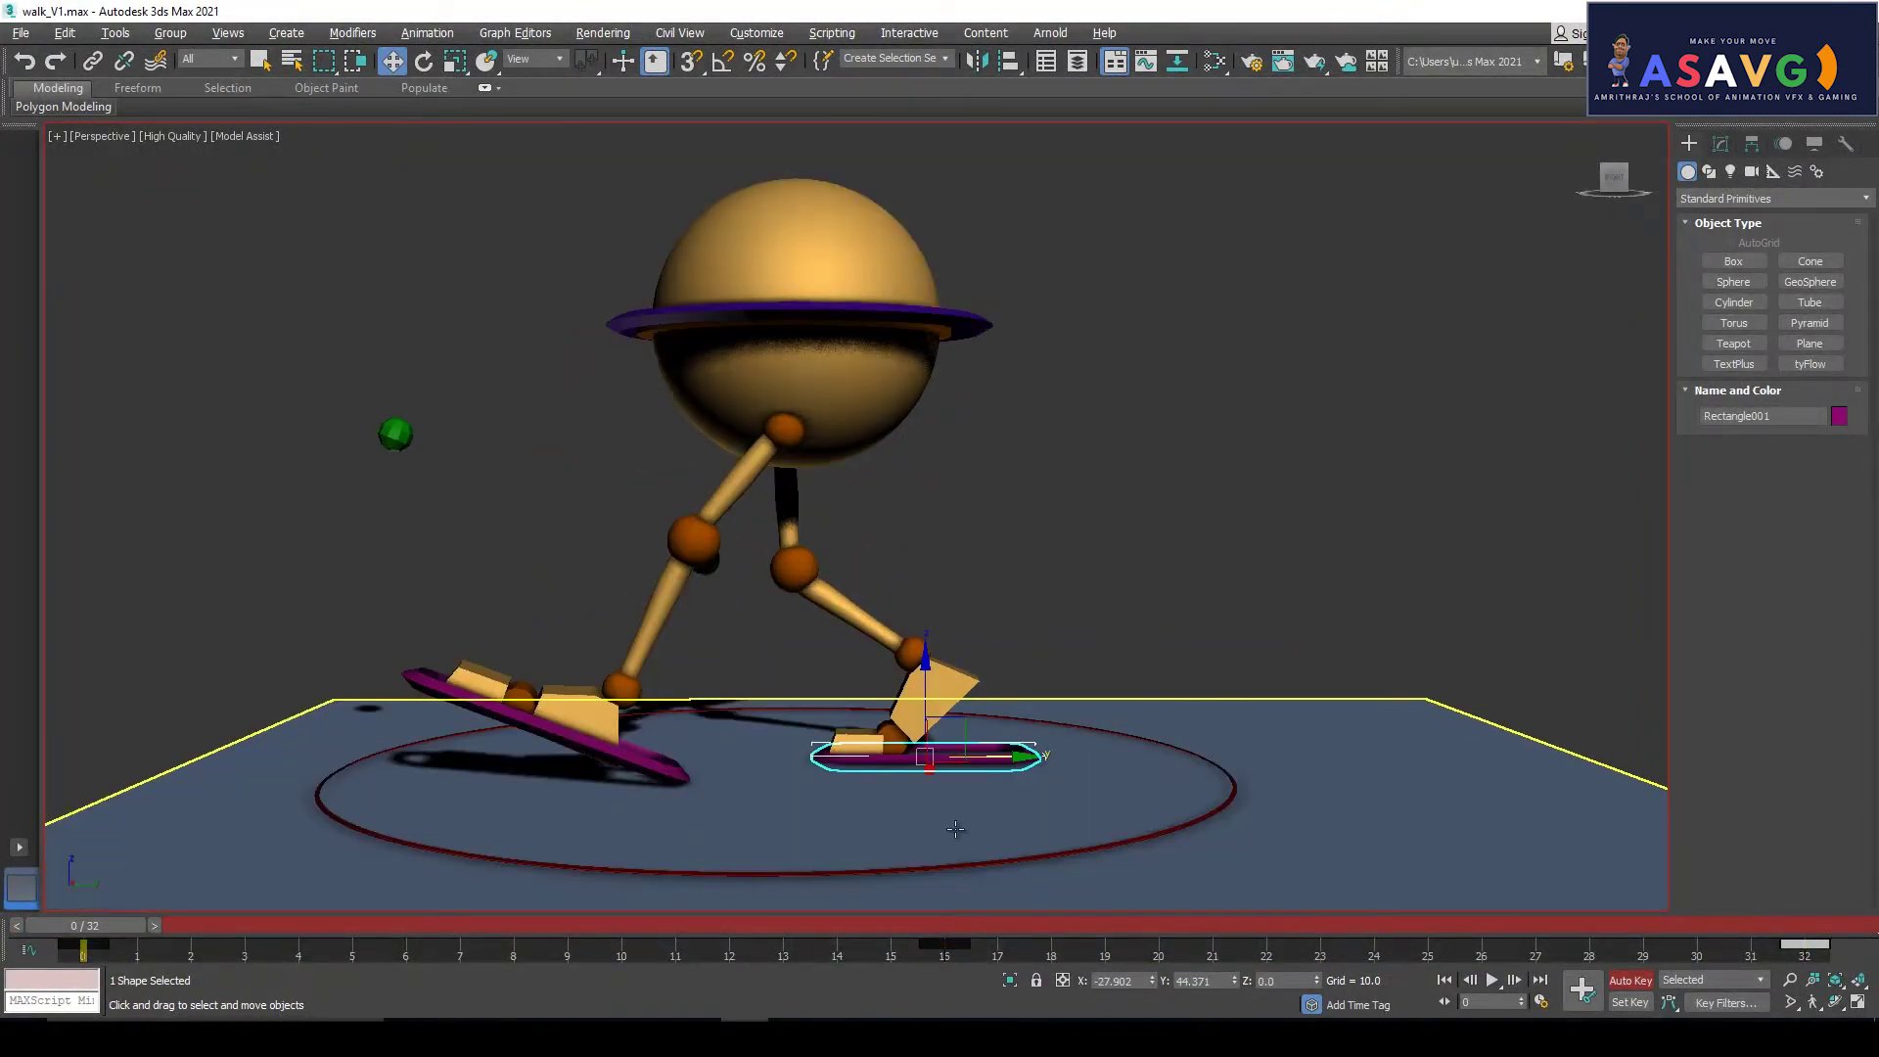
left_click(948, 616)
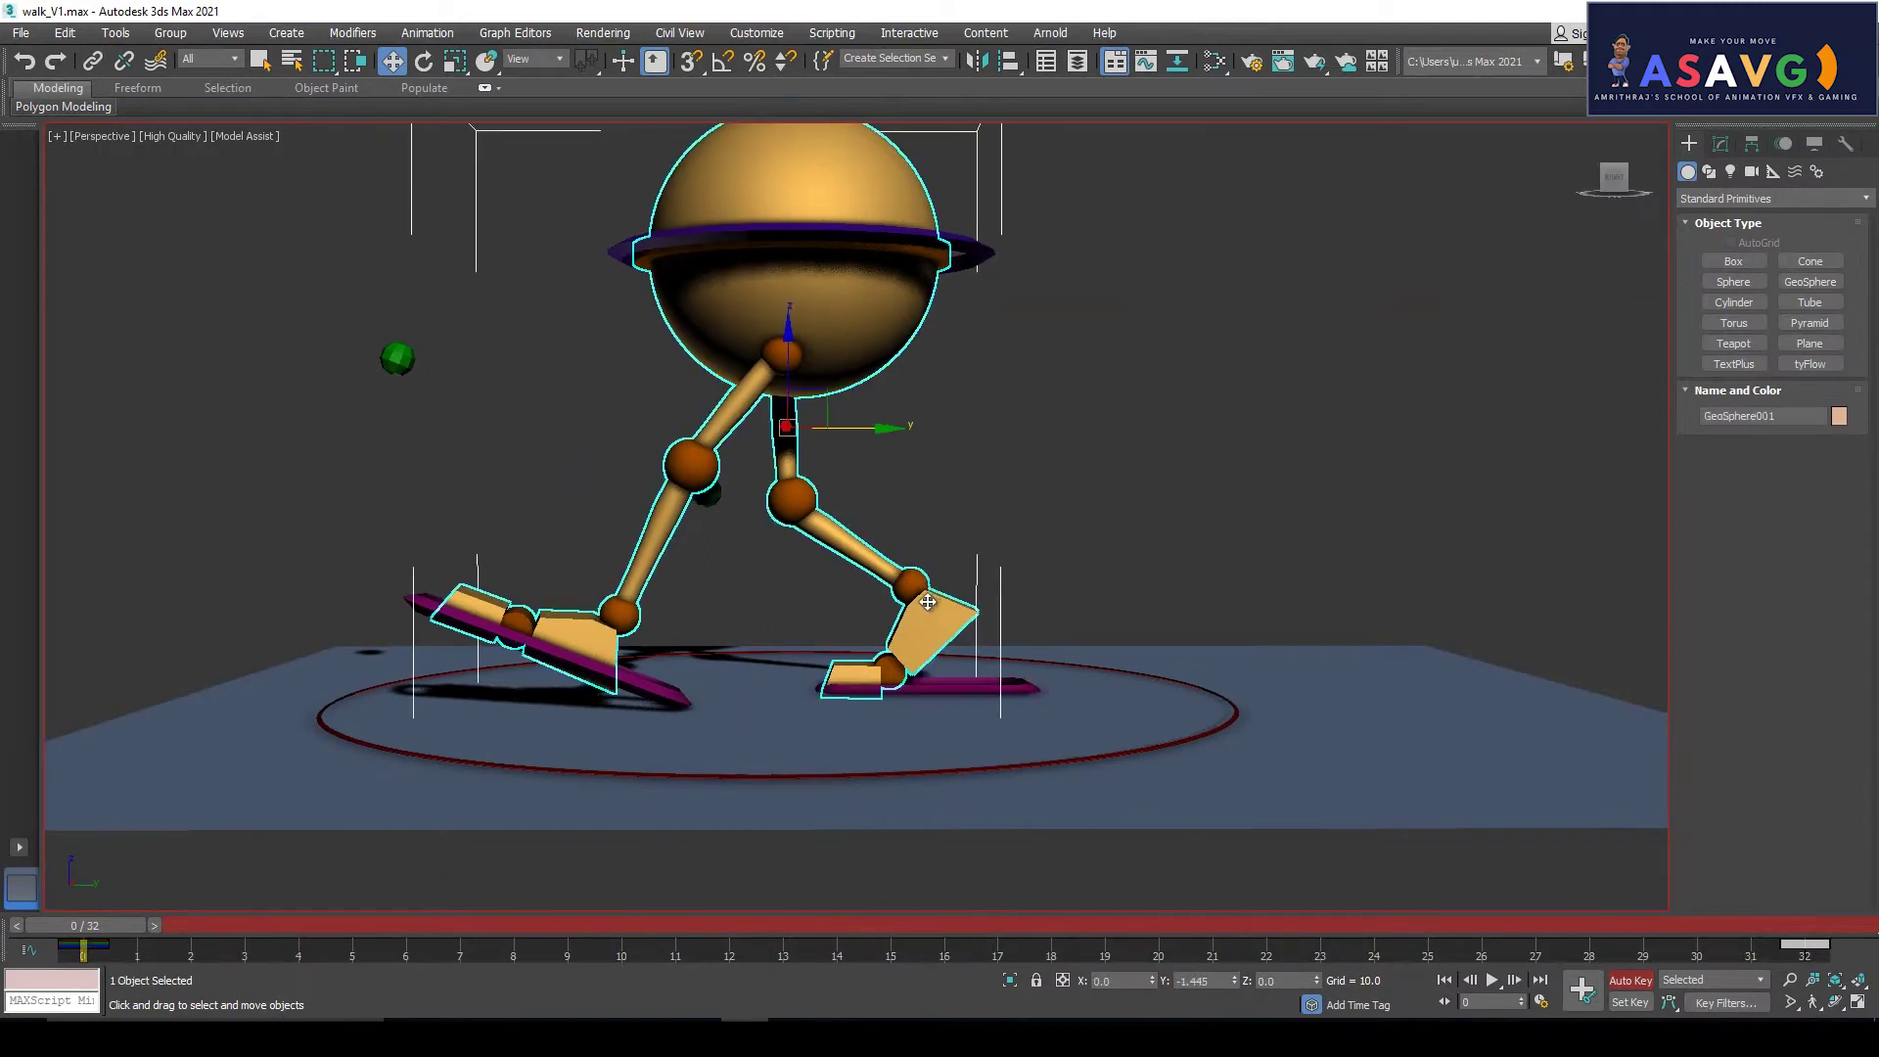
left_click(957, 686)
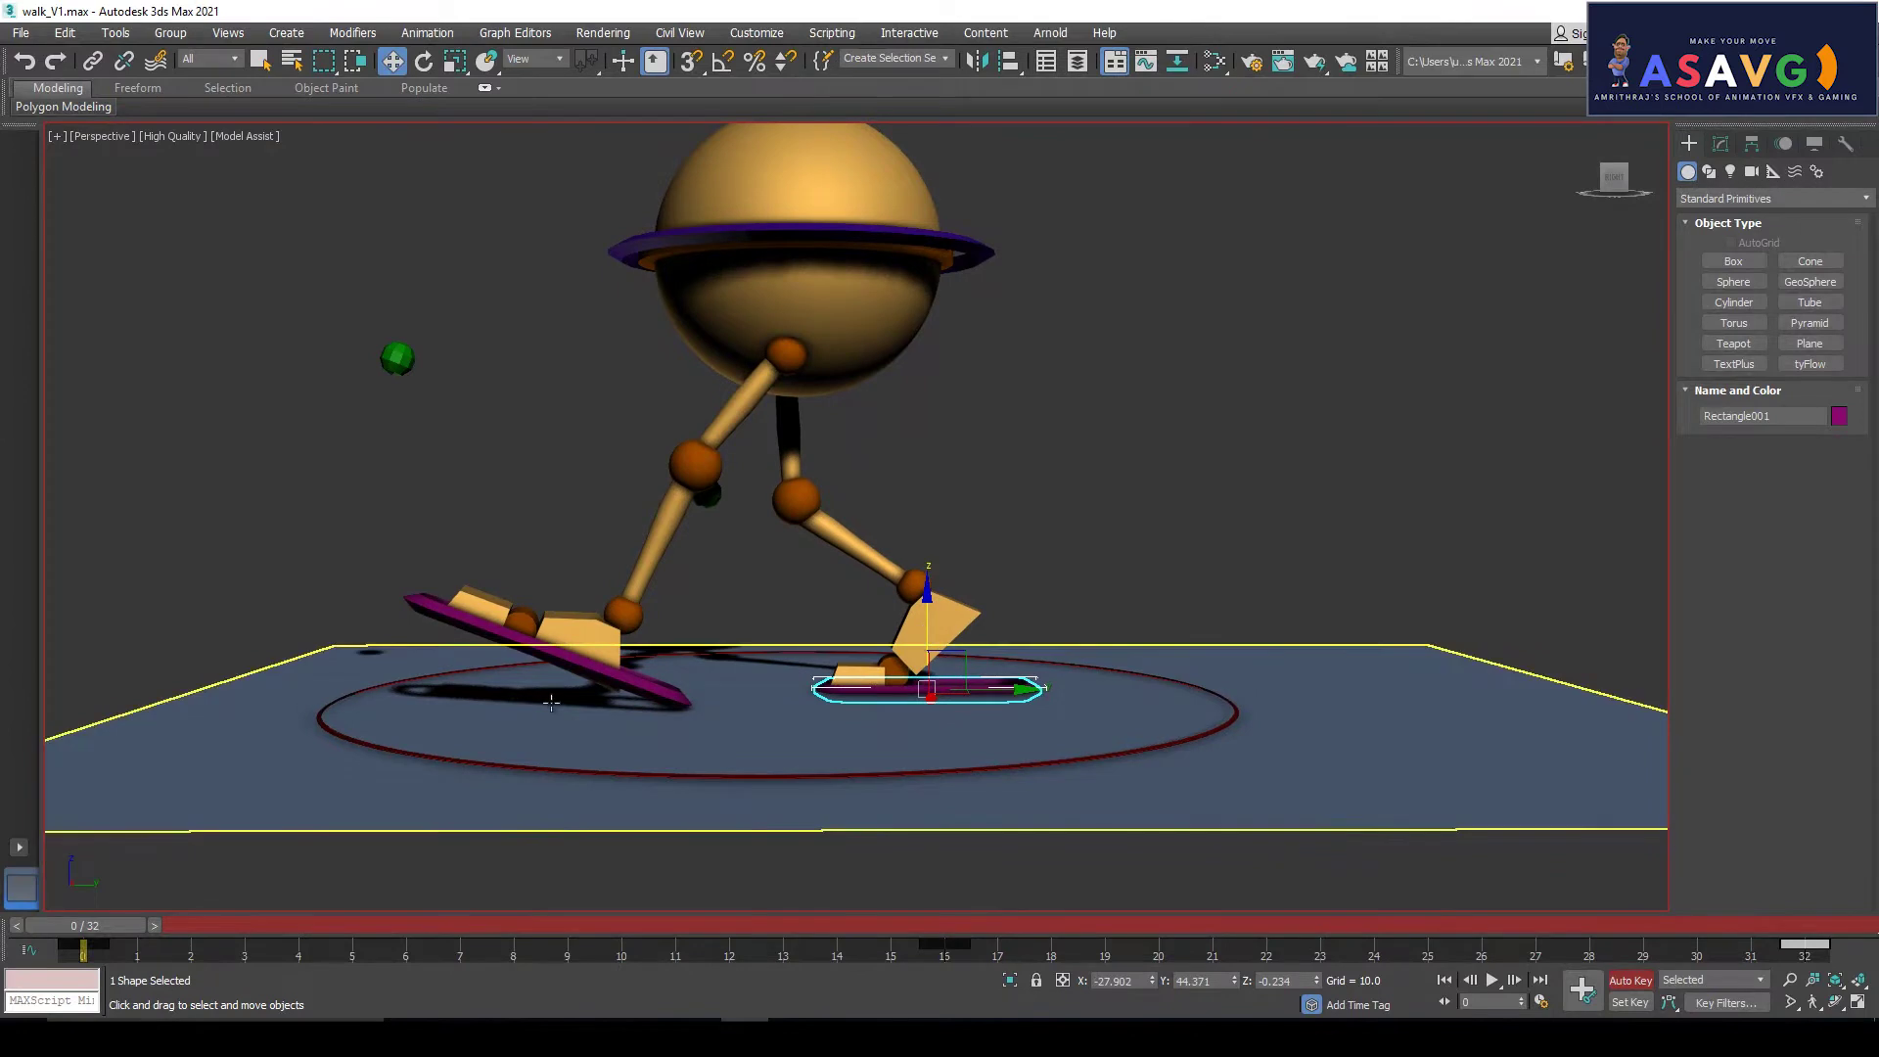
middle_click_drag(562, 707, 570, 697, "alt")
left_click(636, 678)
left_click_drag(559, 600, 558, 601)
middle_click_drag(577, 722, 574, 722, "alt")
Select everything in the scene, copy the frame 0 keys to frame 32, and move to frame 32
key("ctrl+a")
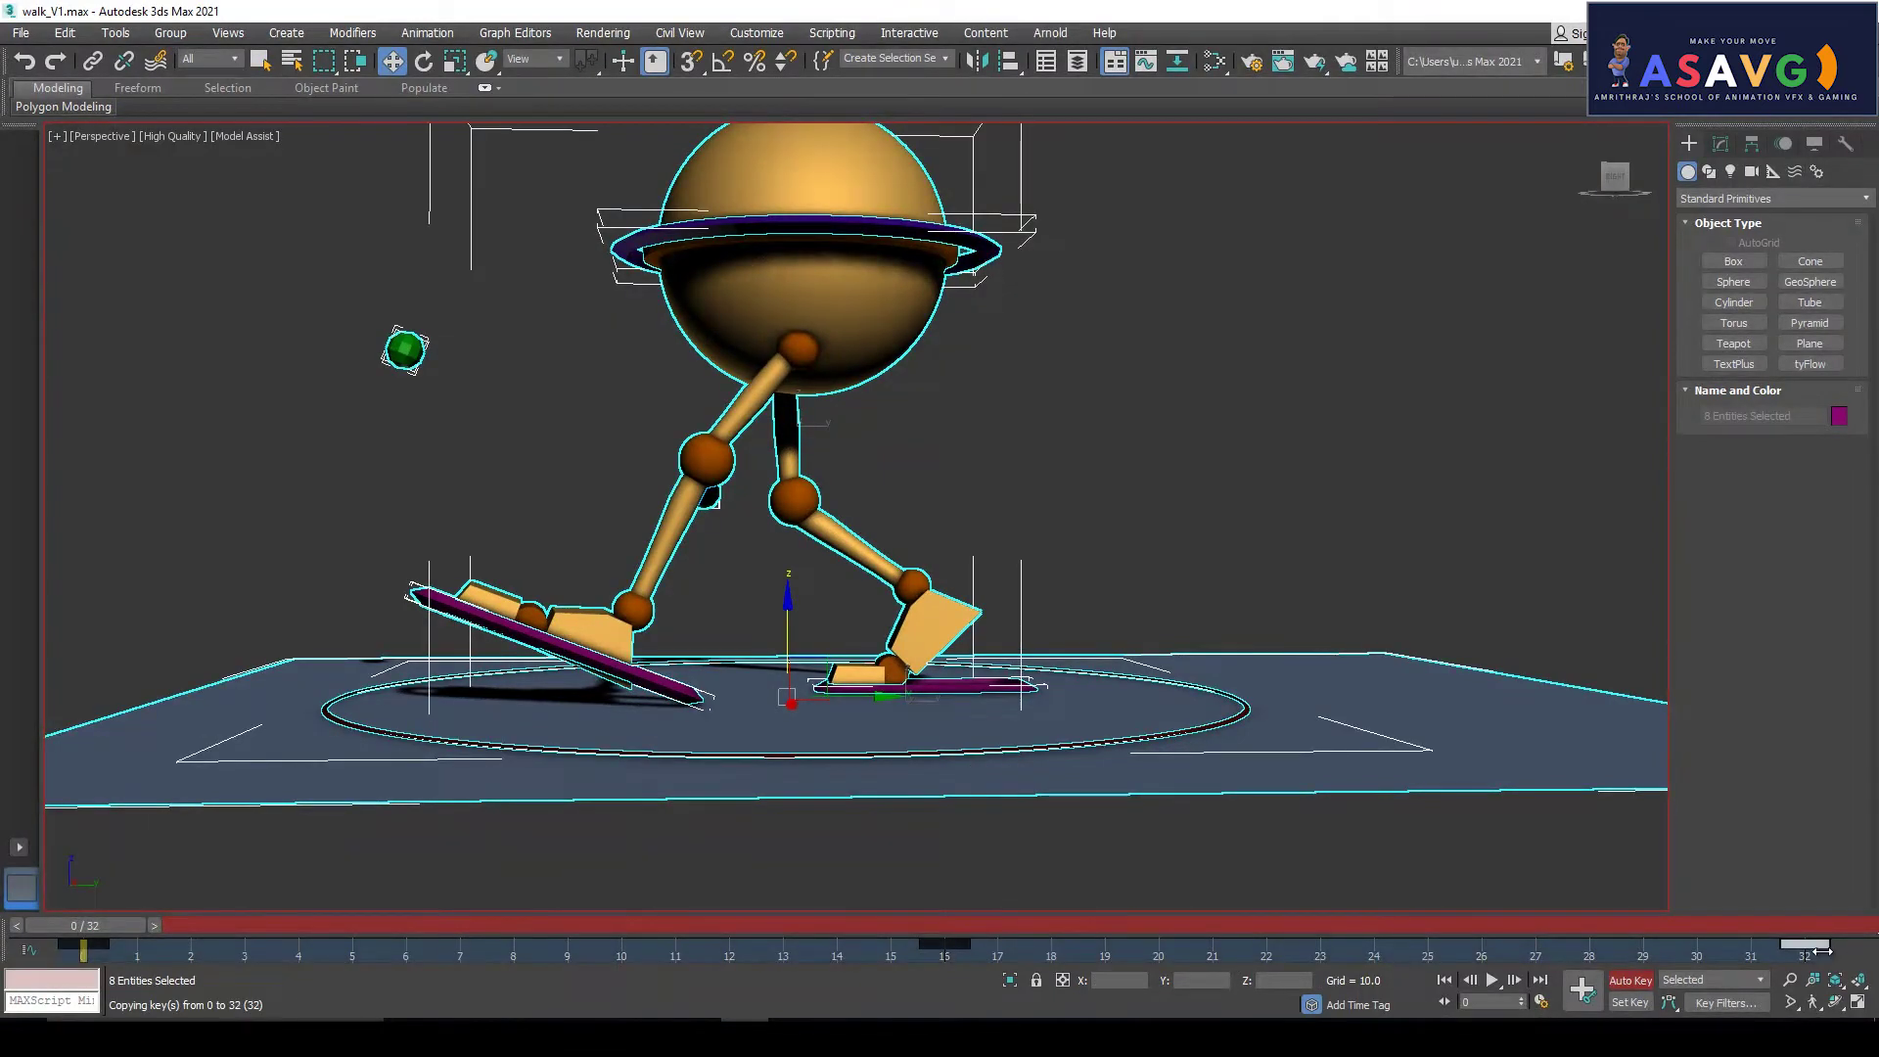
left_click_drag(86, 926, 1790, 935)
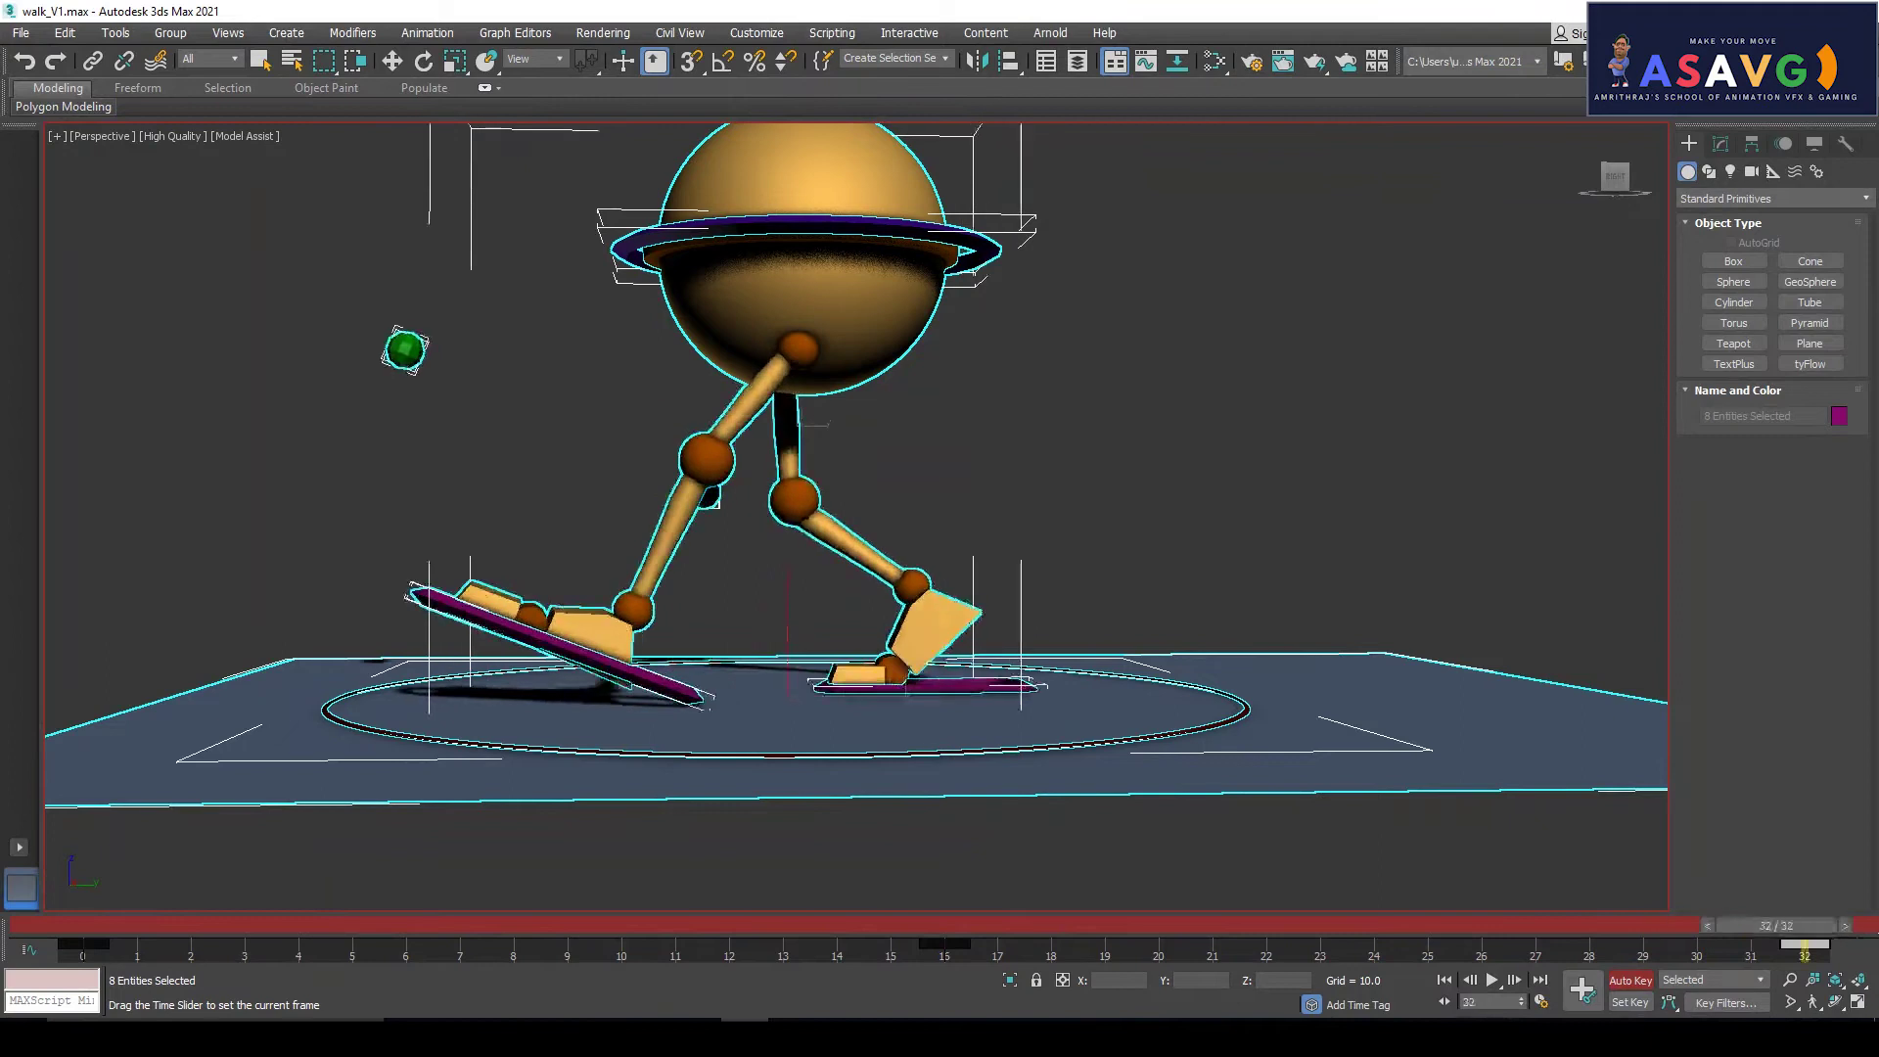
Frame the whole character, create a preview animation from the perspective view, watch it maximized, and close it
scroll(599, 460, "down", 3)
middle_click_drag(636, 491, 649, 506, "alt")
left_click(57, 136)
mouse_move(142, 334)
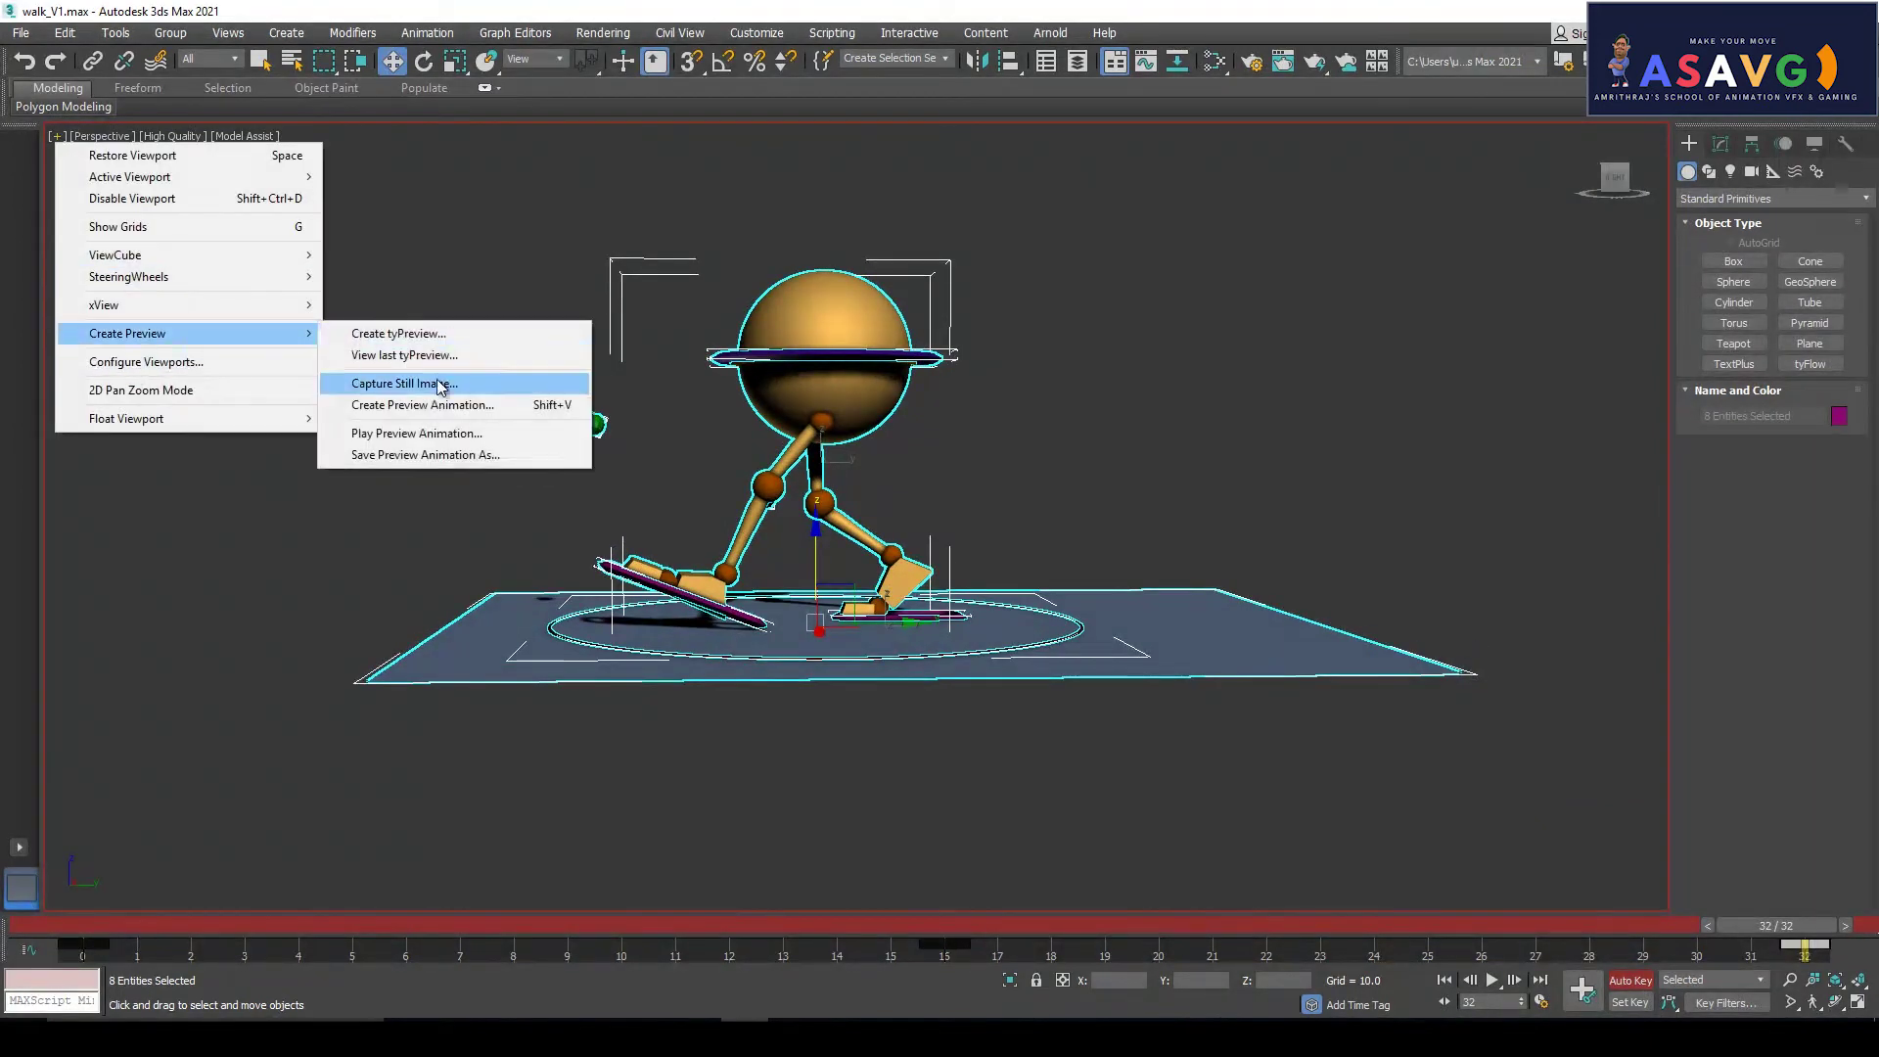
left_click(423, 404)
left_click(1018, 804)
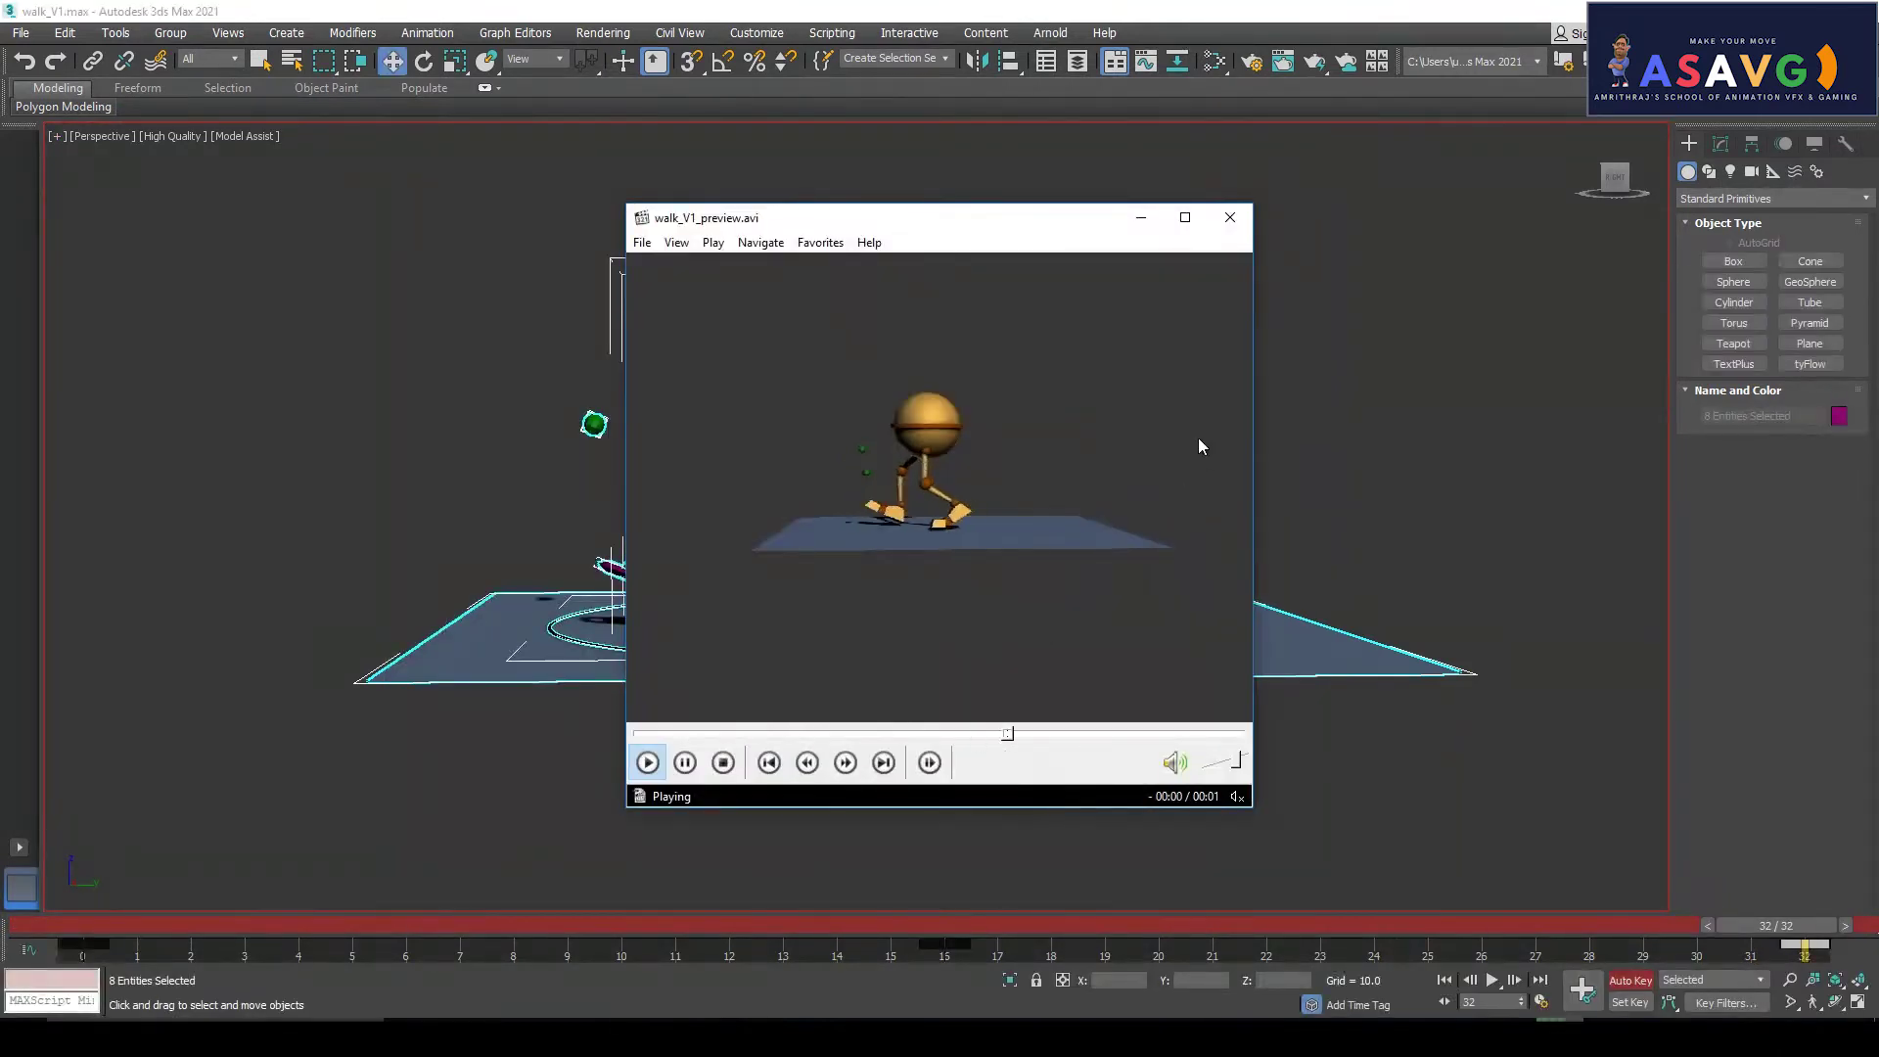
left_click(1185, 217)
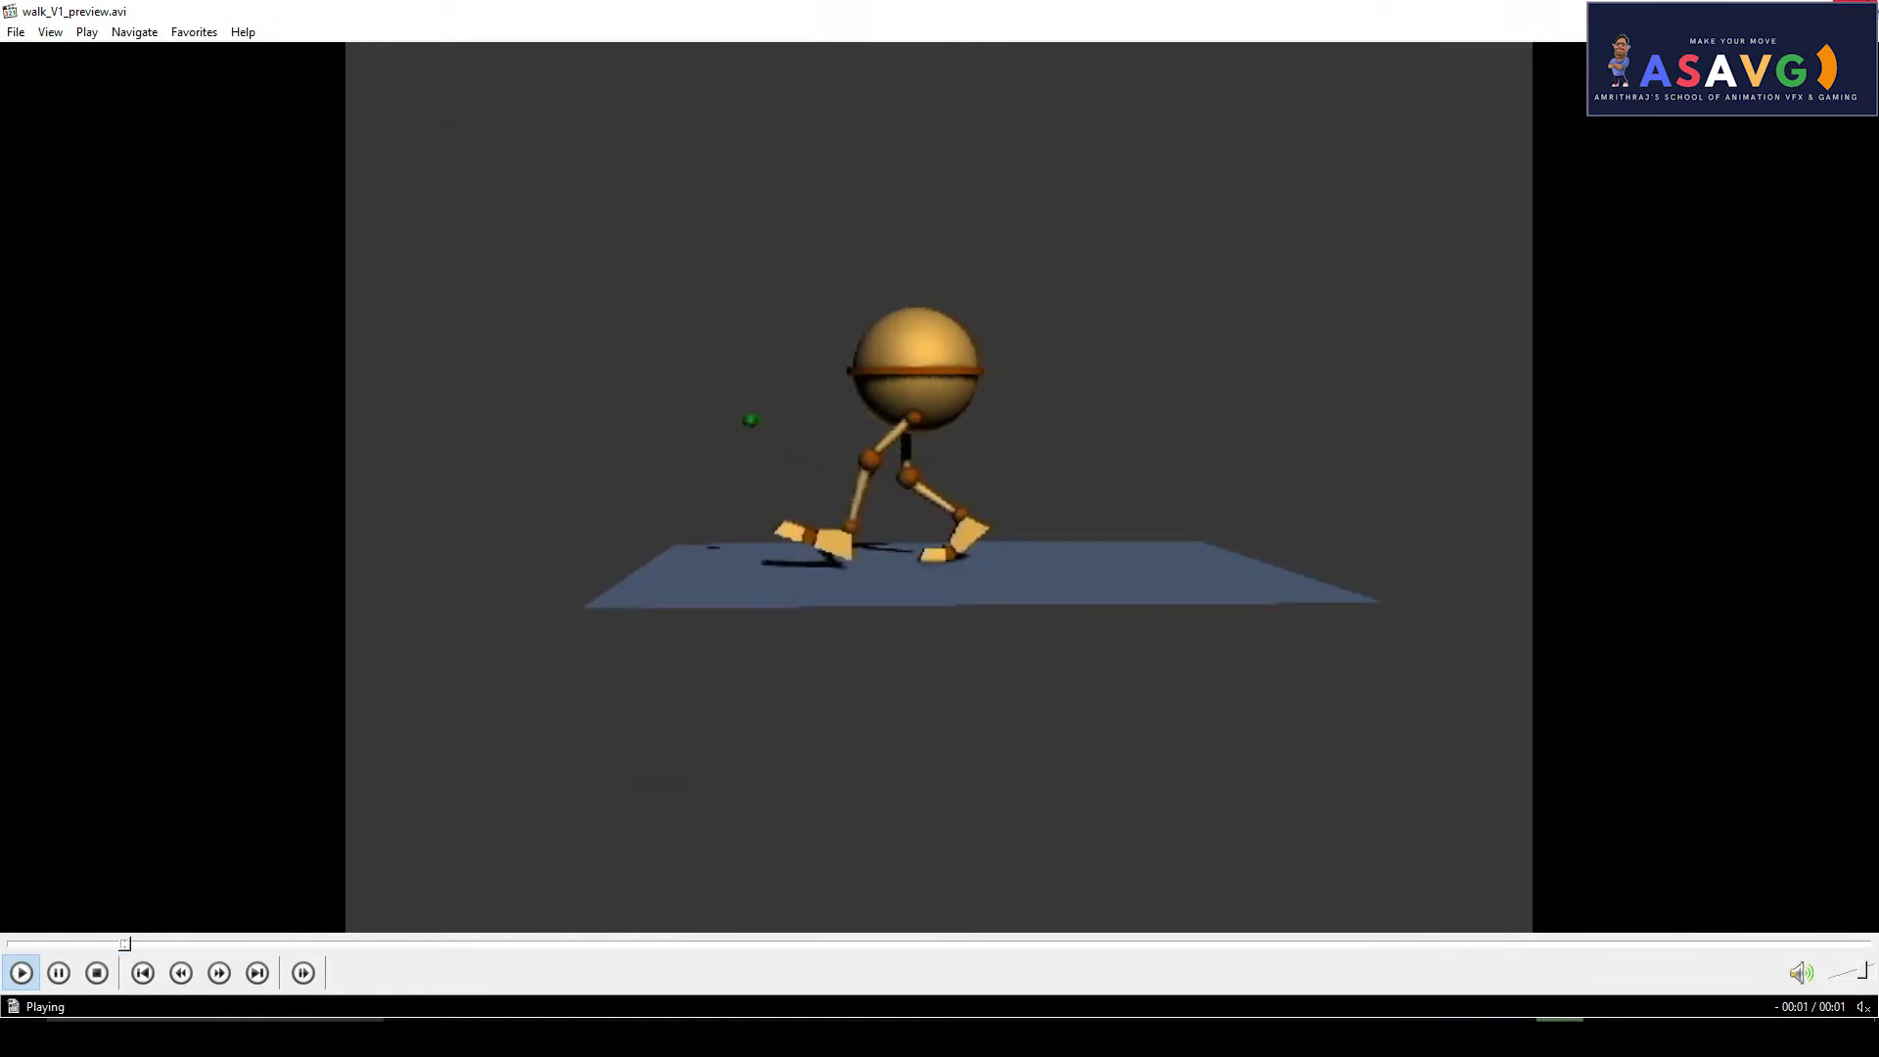
left_click(1855, 8)
At frame 4, rotate the leading foot control Rectangle002 flat and lower it onto the ground plane
scroll(746, 619, "up", 3)
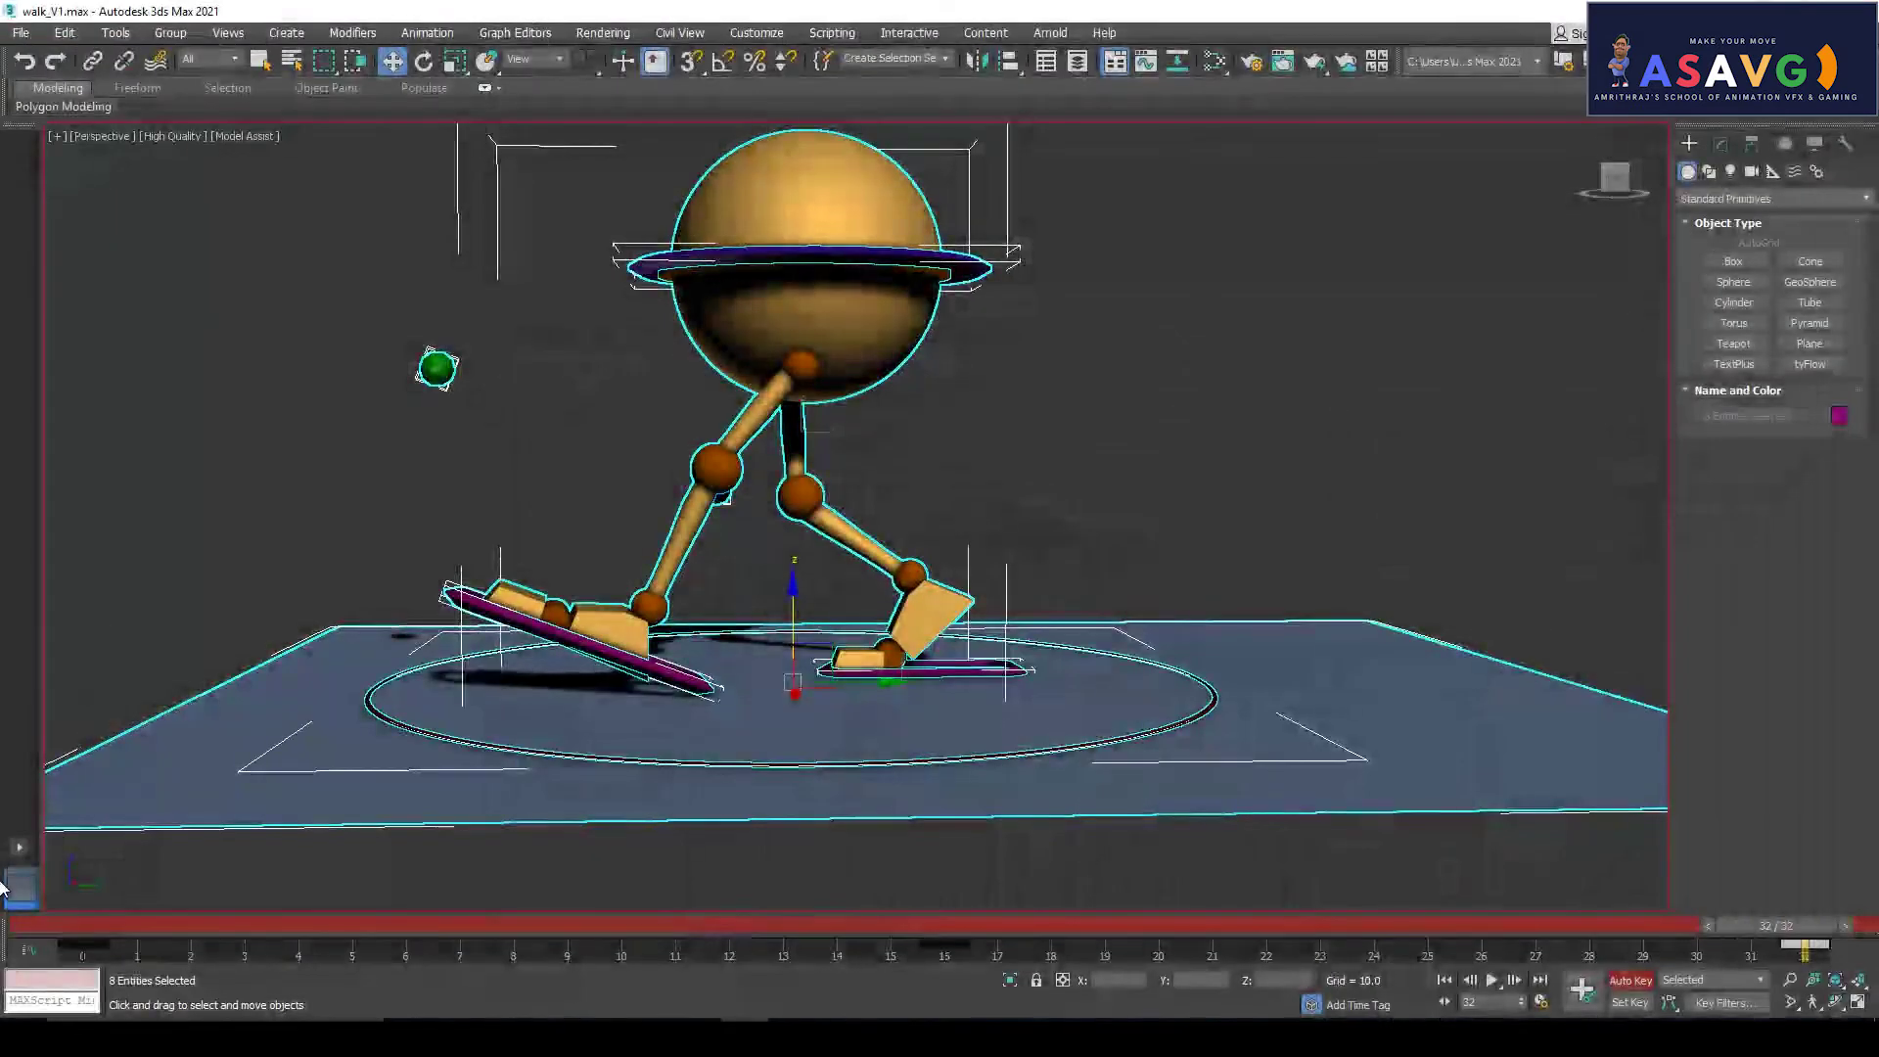
left_click_drag(72, 920, 300, 947)
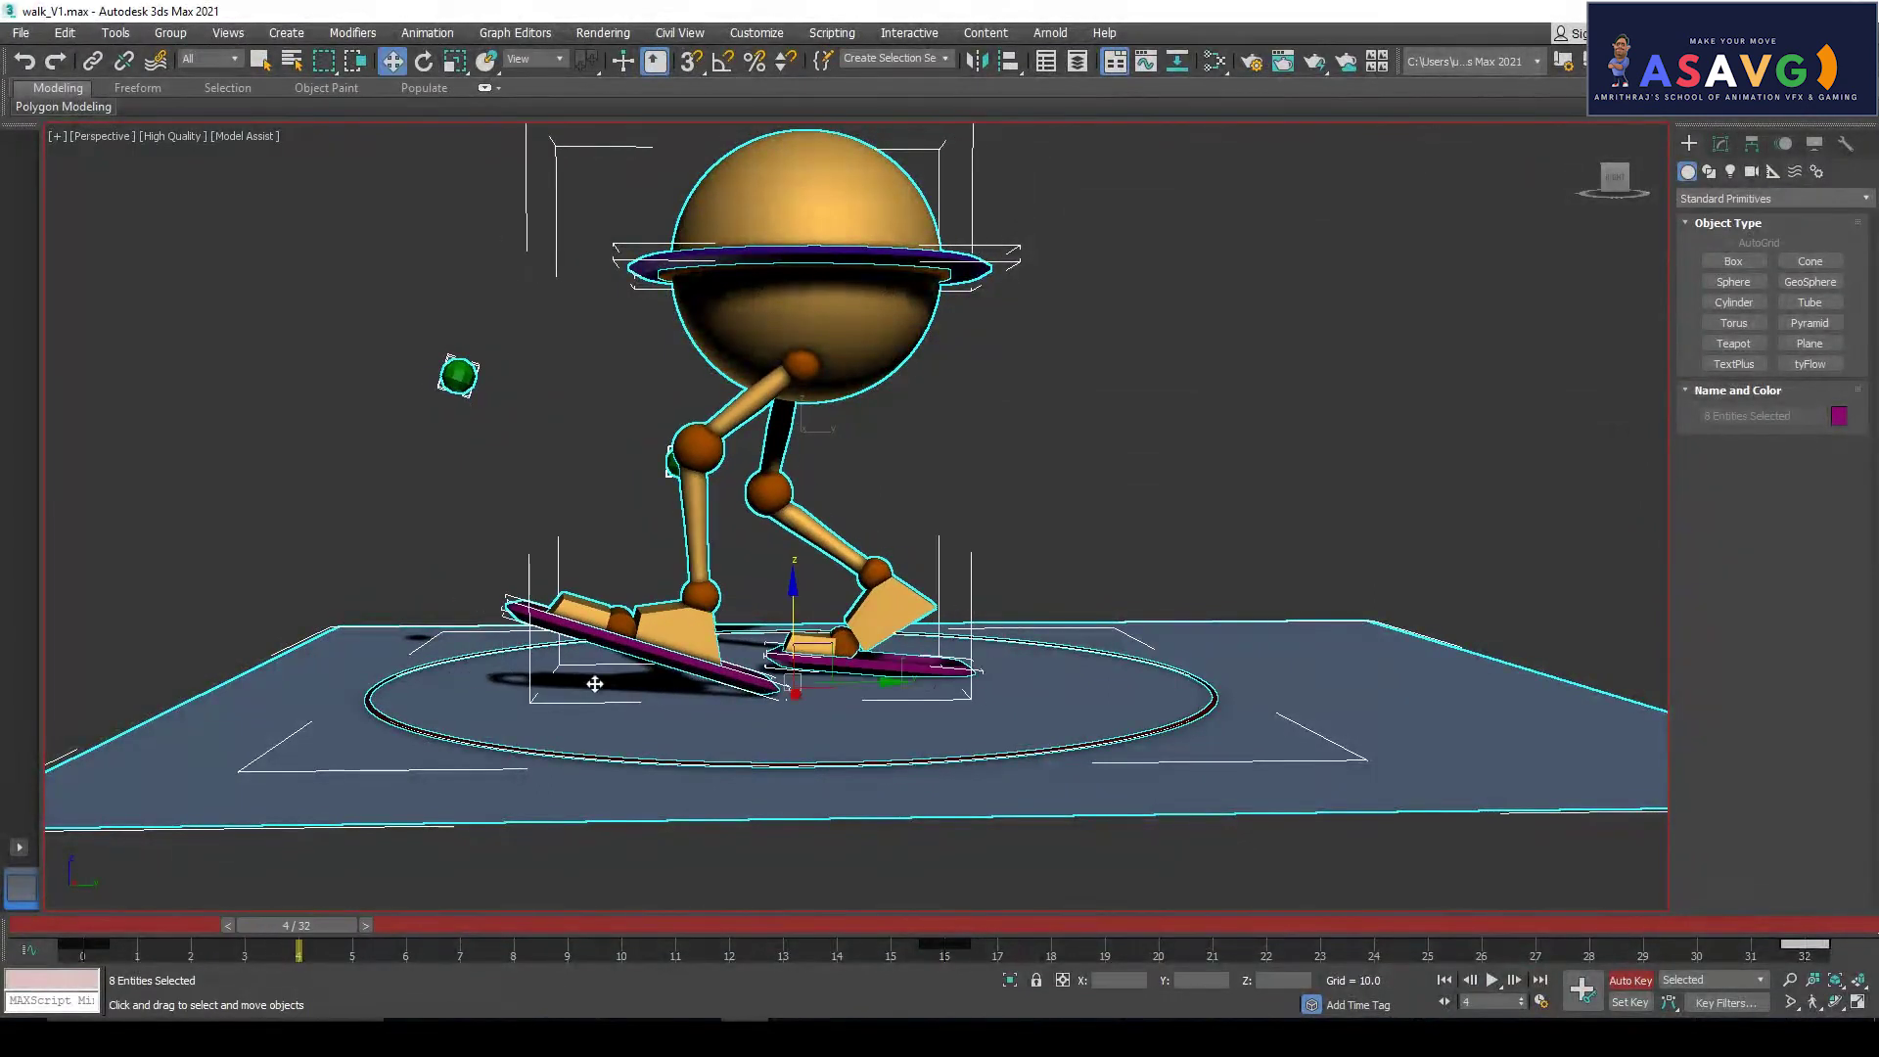
left_click(634, 654)
middle_click_drag(645, 676, 631, 675)
key("e")
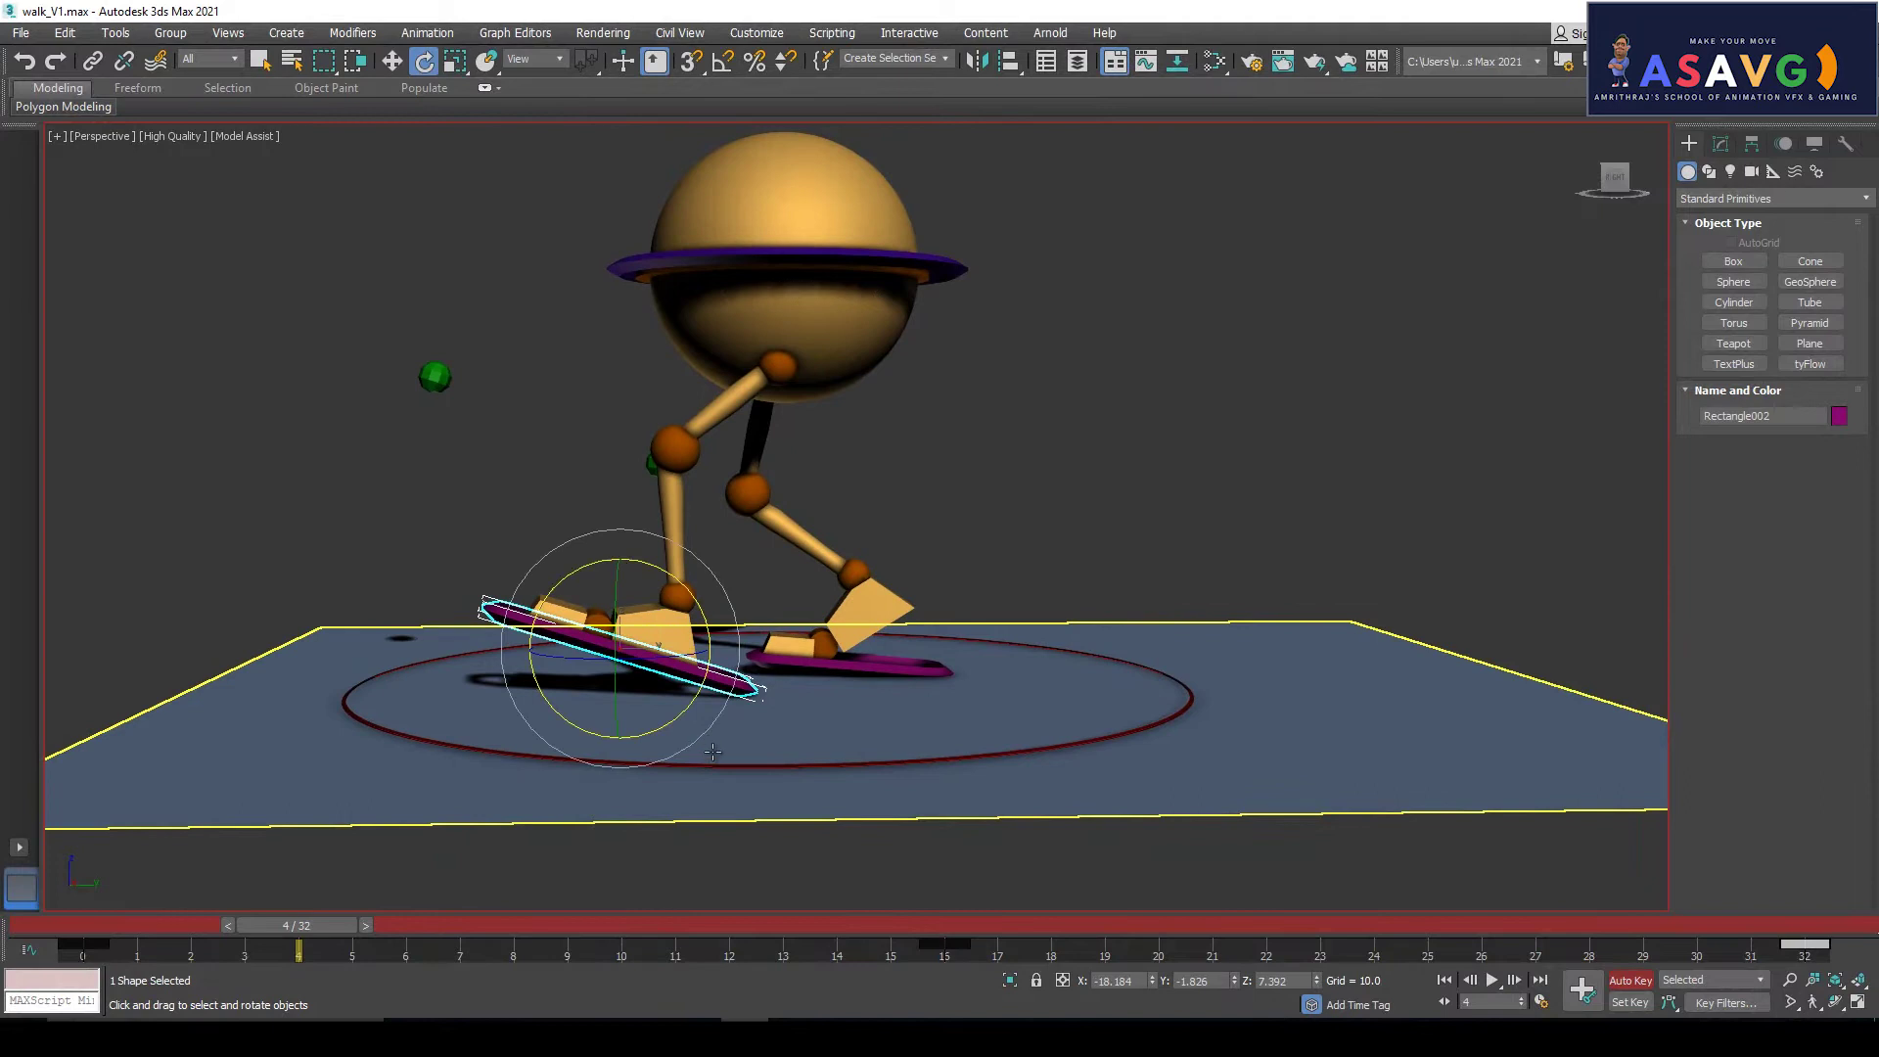
left_click_drag(693, 742, 719, 719)
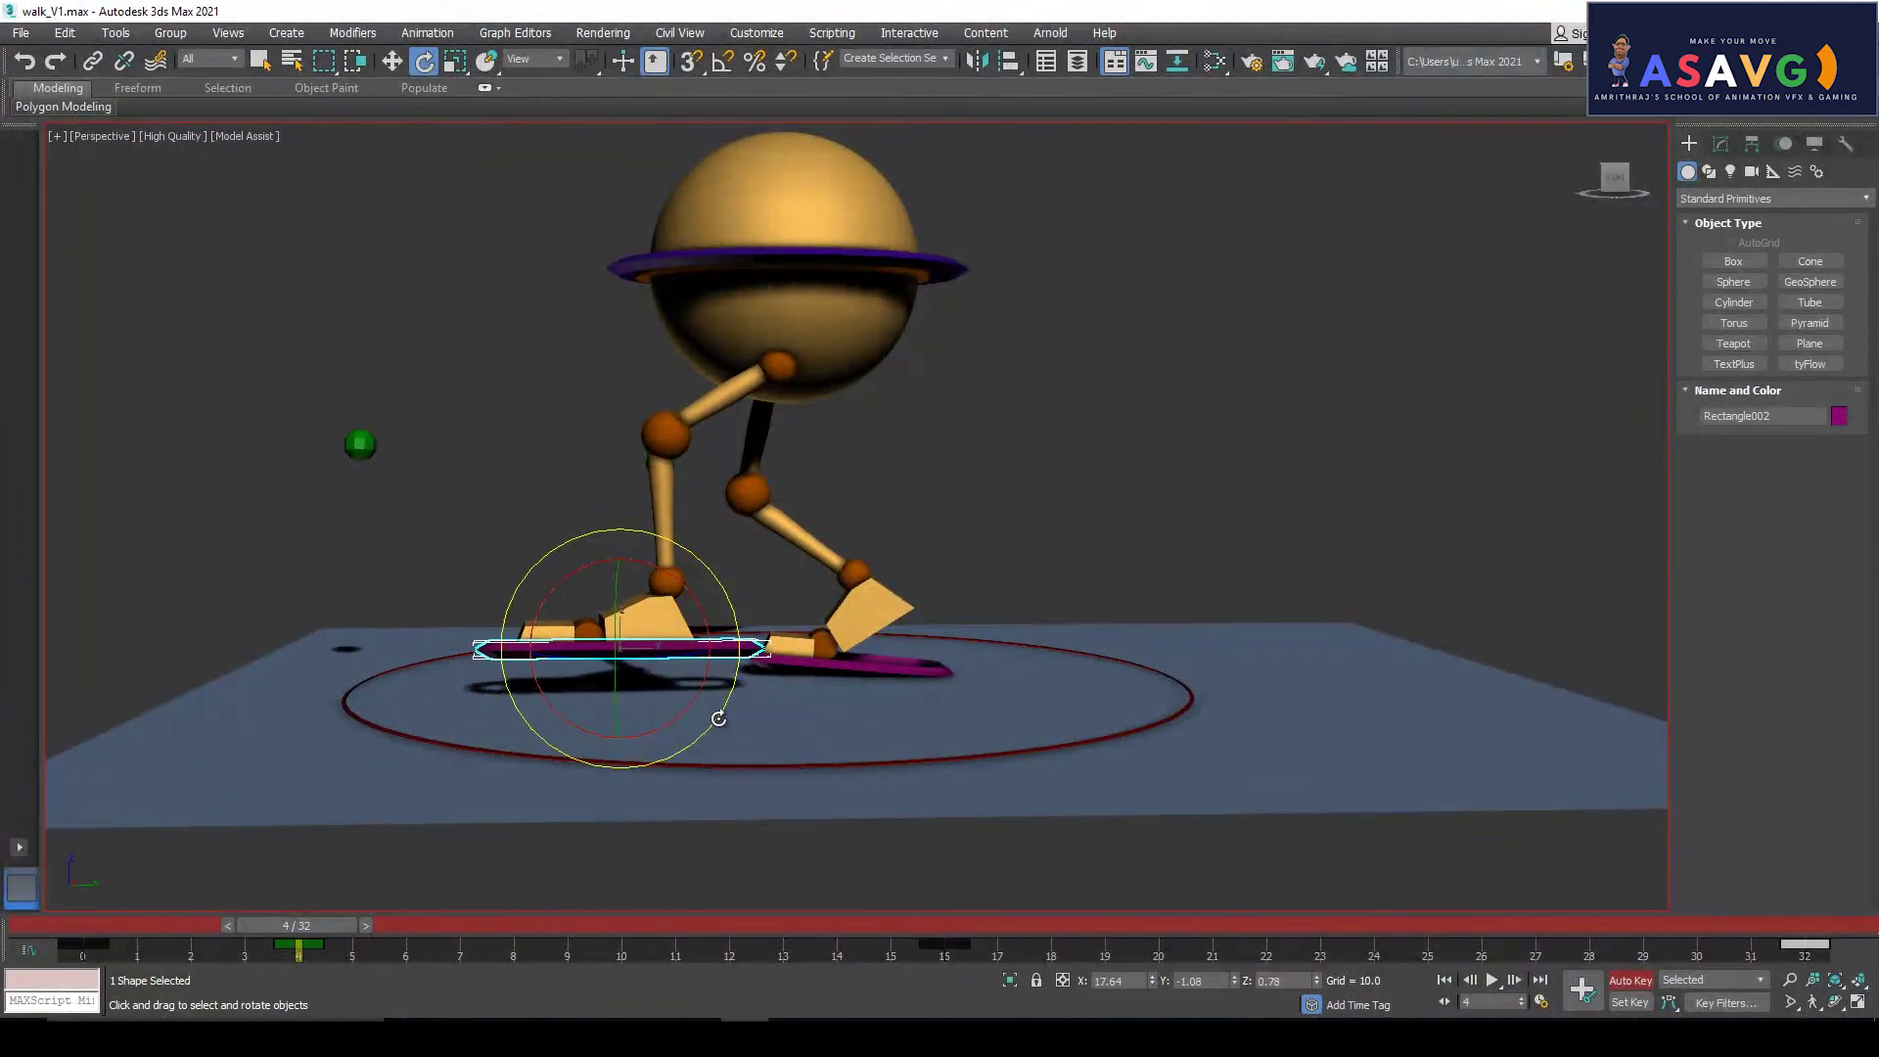
left_click_drag(620, 552, 620, 588)
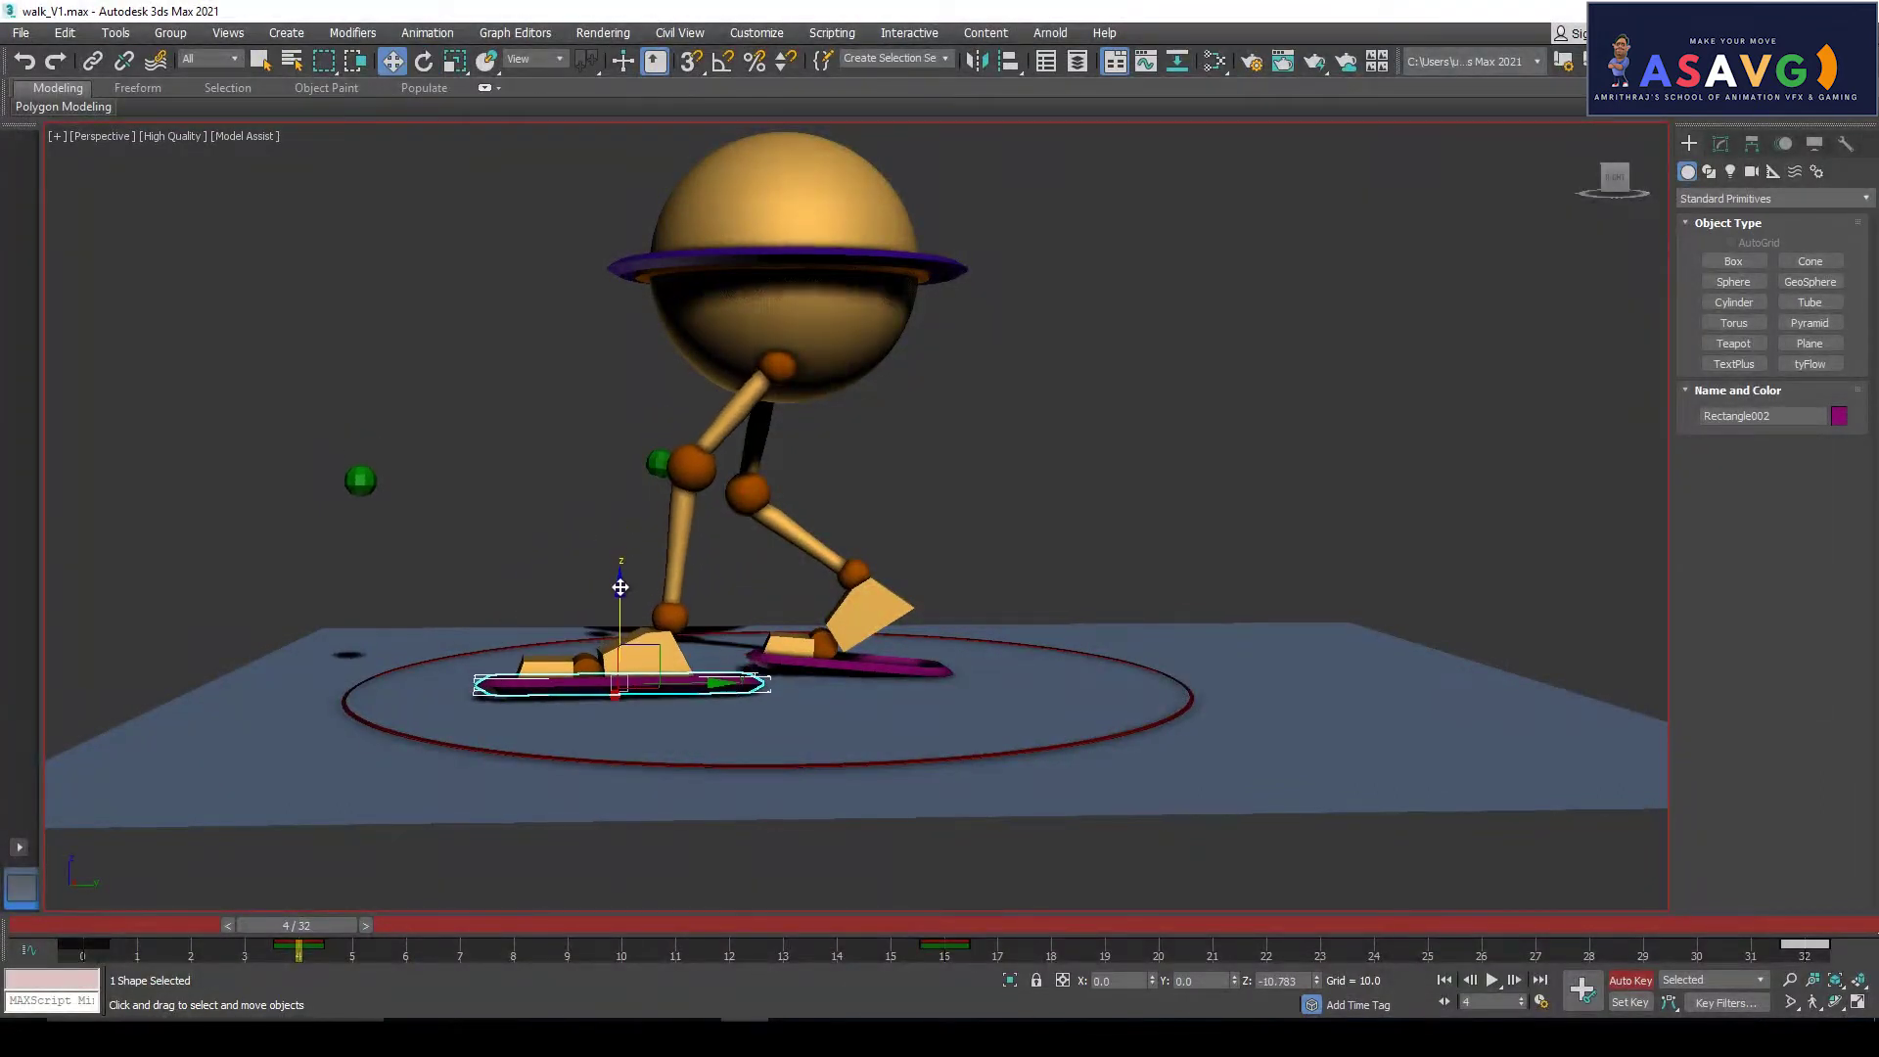
middle_click_drag(642, 730, 642, 625, "alt")
key("w")
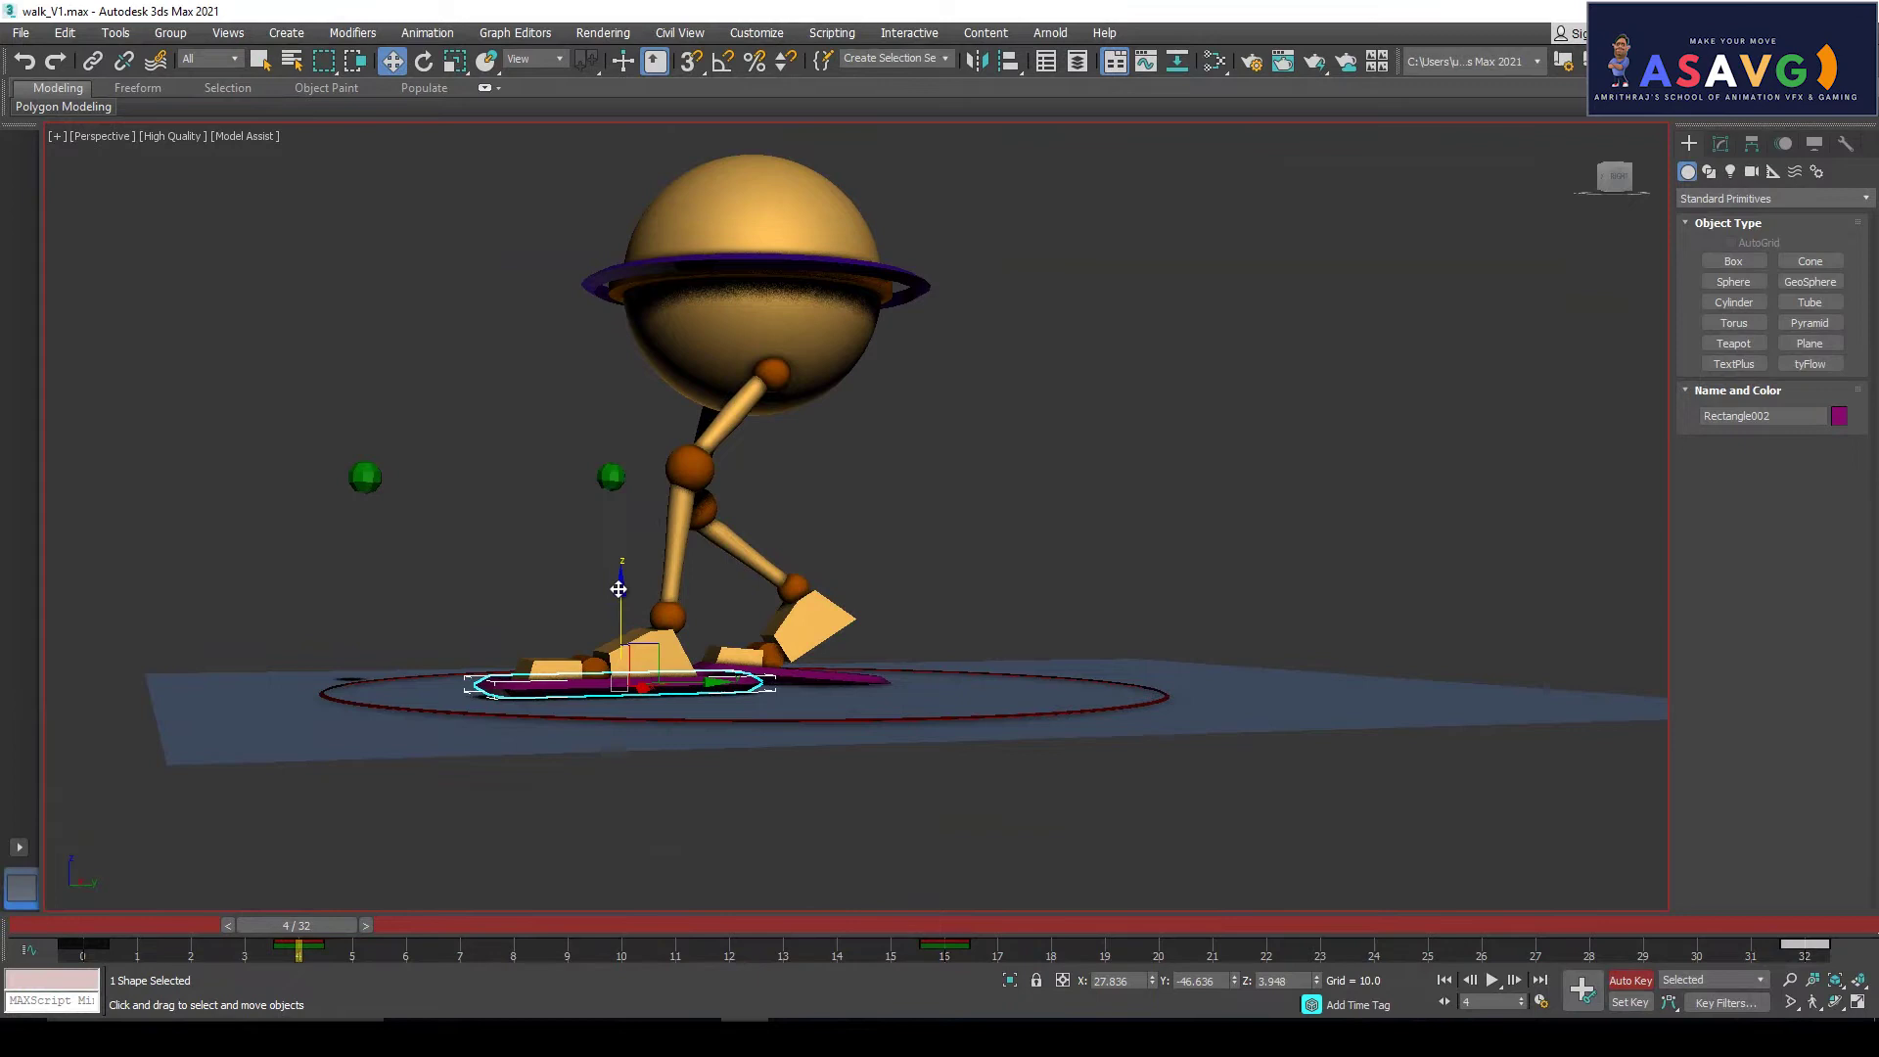
left_click_drag(618, 589, 619, 595)
middle_click_drag(687, 667, 664, 669, "alt")
left_click_drag(722, 734, 726, 749)
Slide foot control Rectangle002 backward along Y to about 1.3 at frame 8 and about 42.5 at frame 12
left_click_drag(274, 926, 507, 925)
key("e")
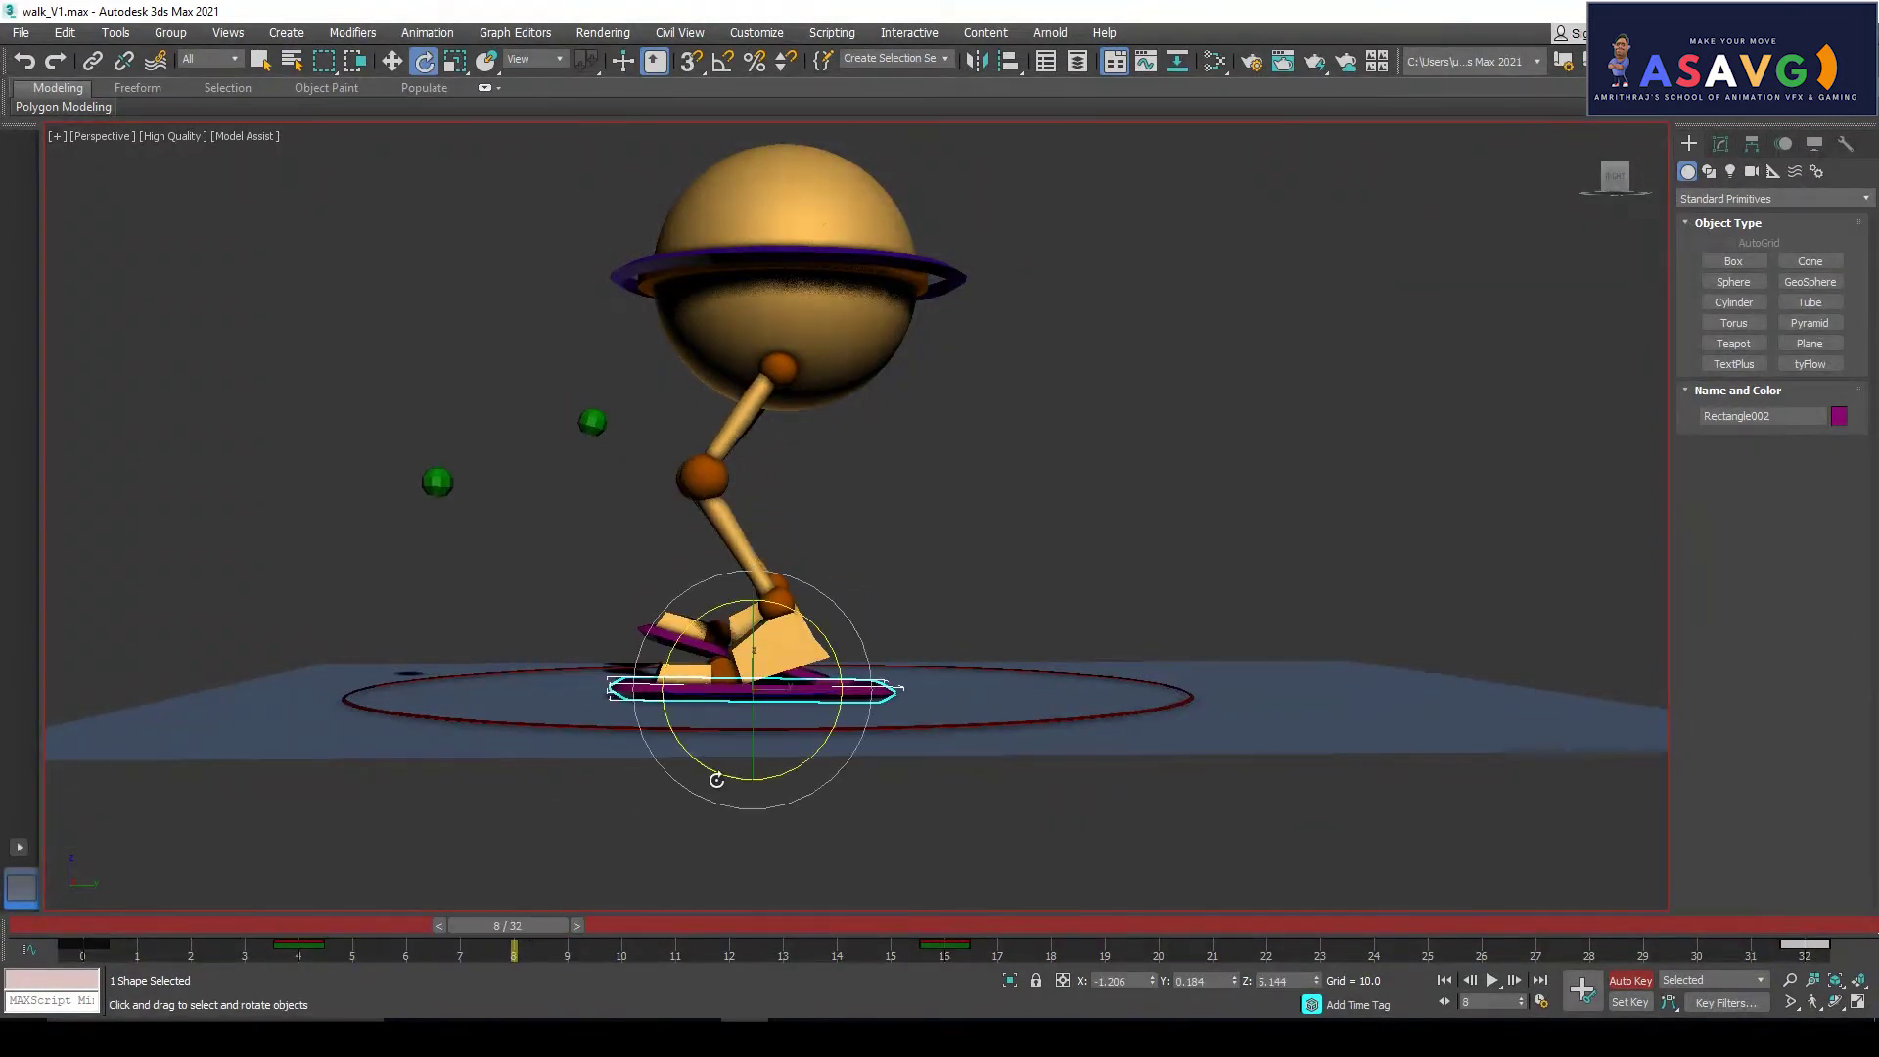
left_click_drag(819, 689, 846, 685)
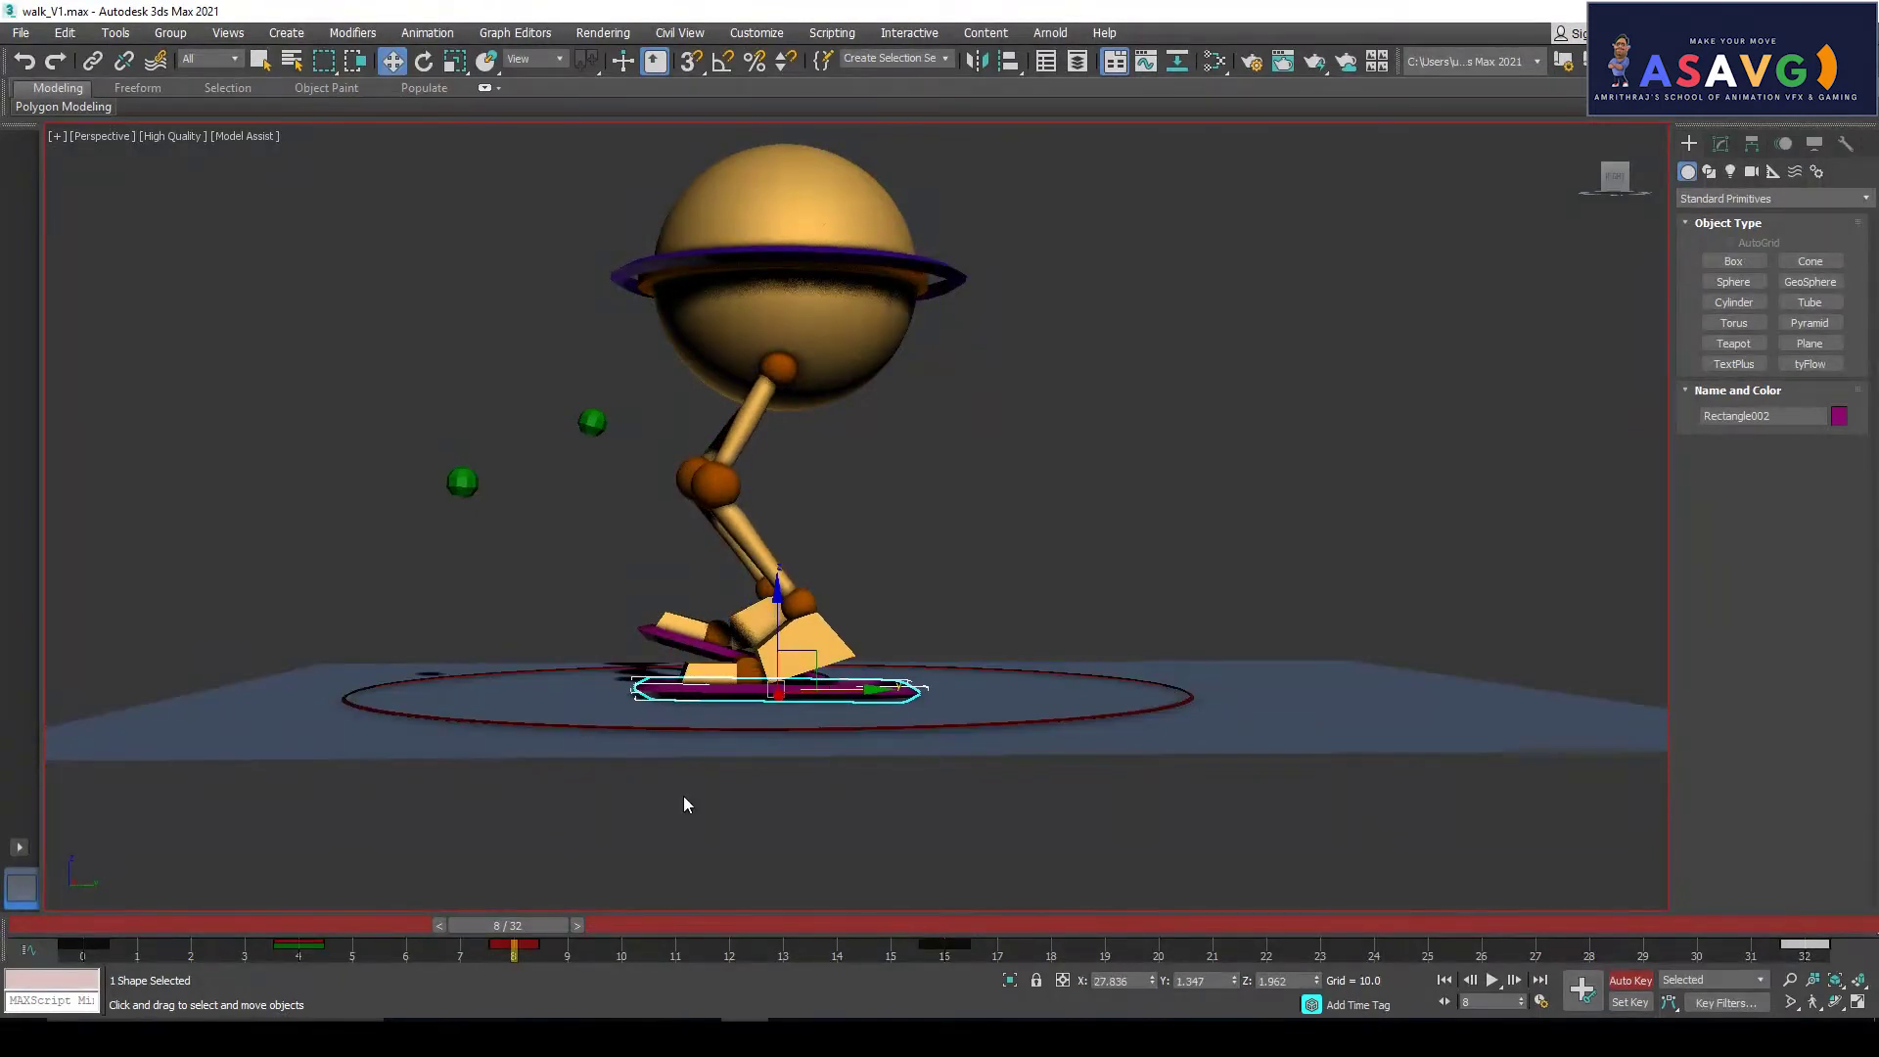
left_click_drag(516, 928, 753, 920)
key("w")
left_click_drag(993, 684, 1006, 682)
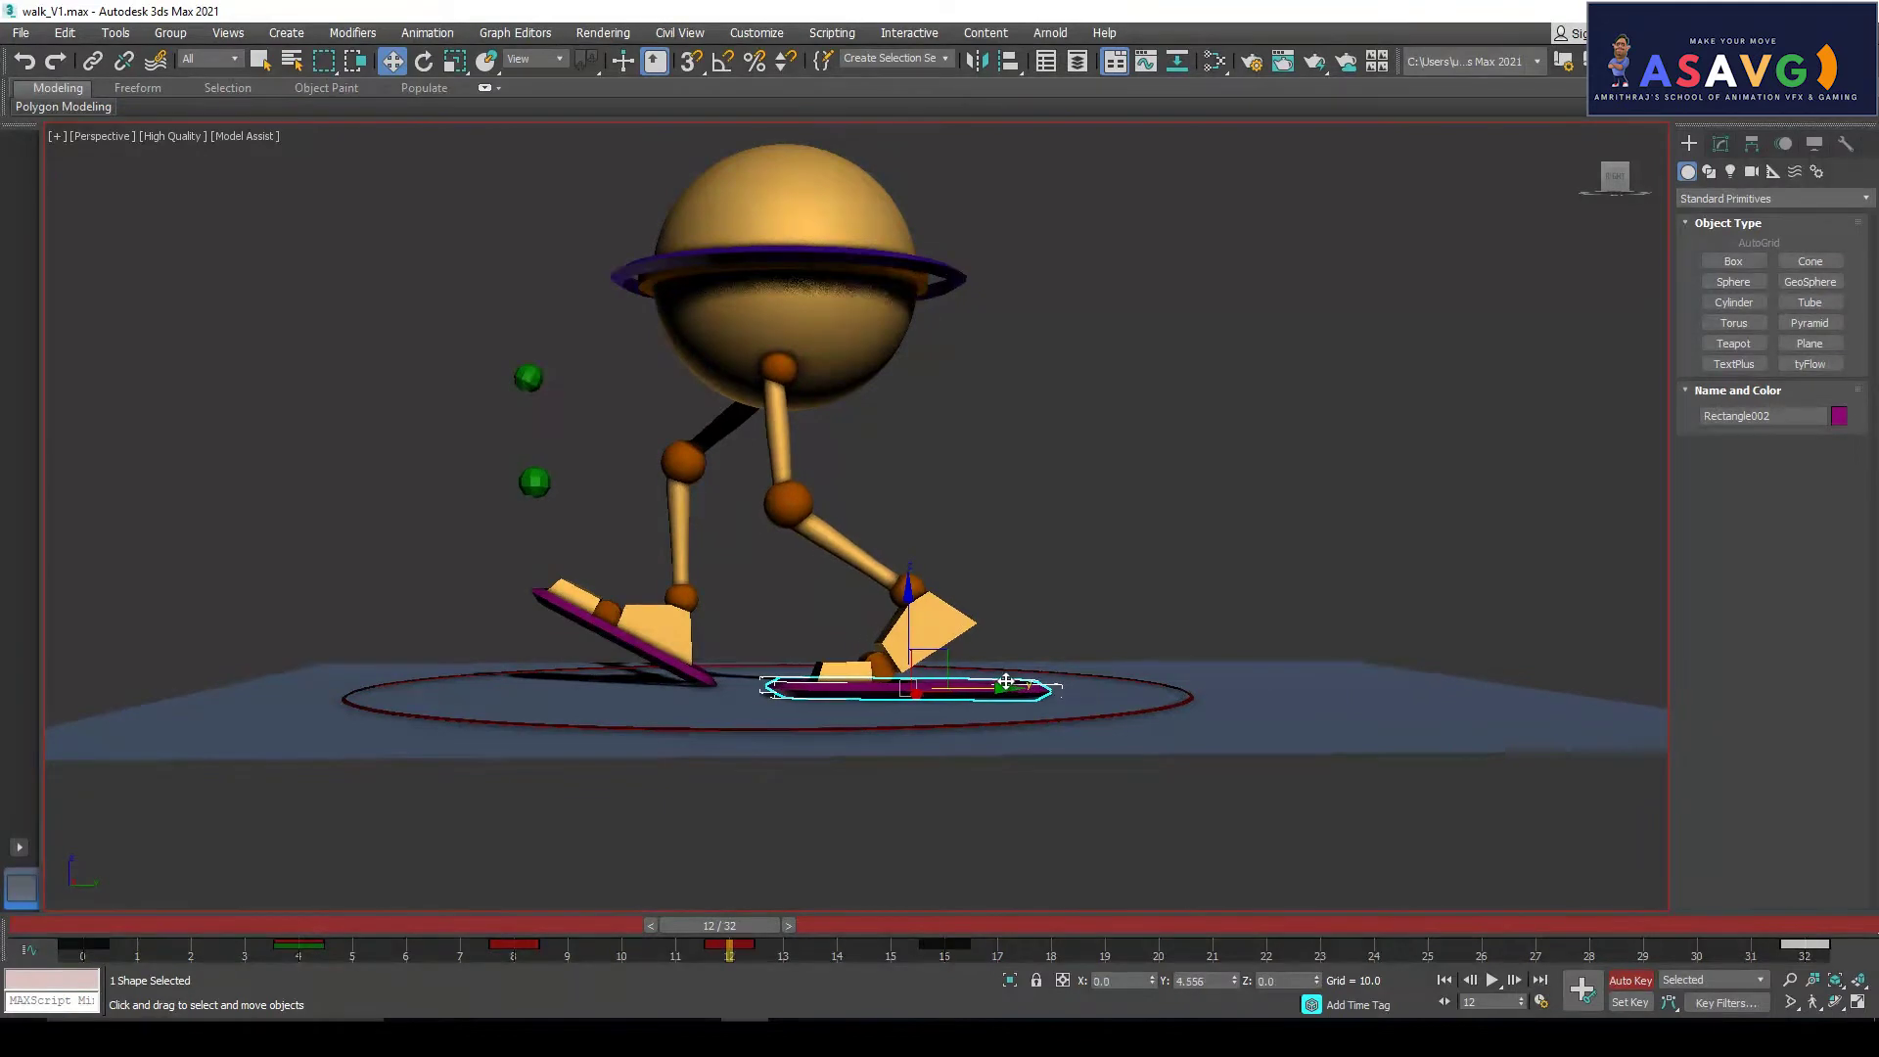
Return to frame 0, create another preview animation of the perspective view, and watch it maximized
left_click_drag(719, 925, 88, 925)
left_click(56, 136)
mouse_move(125, 337)
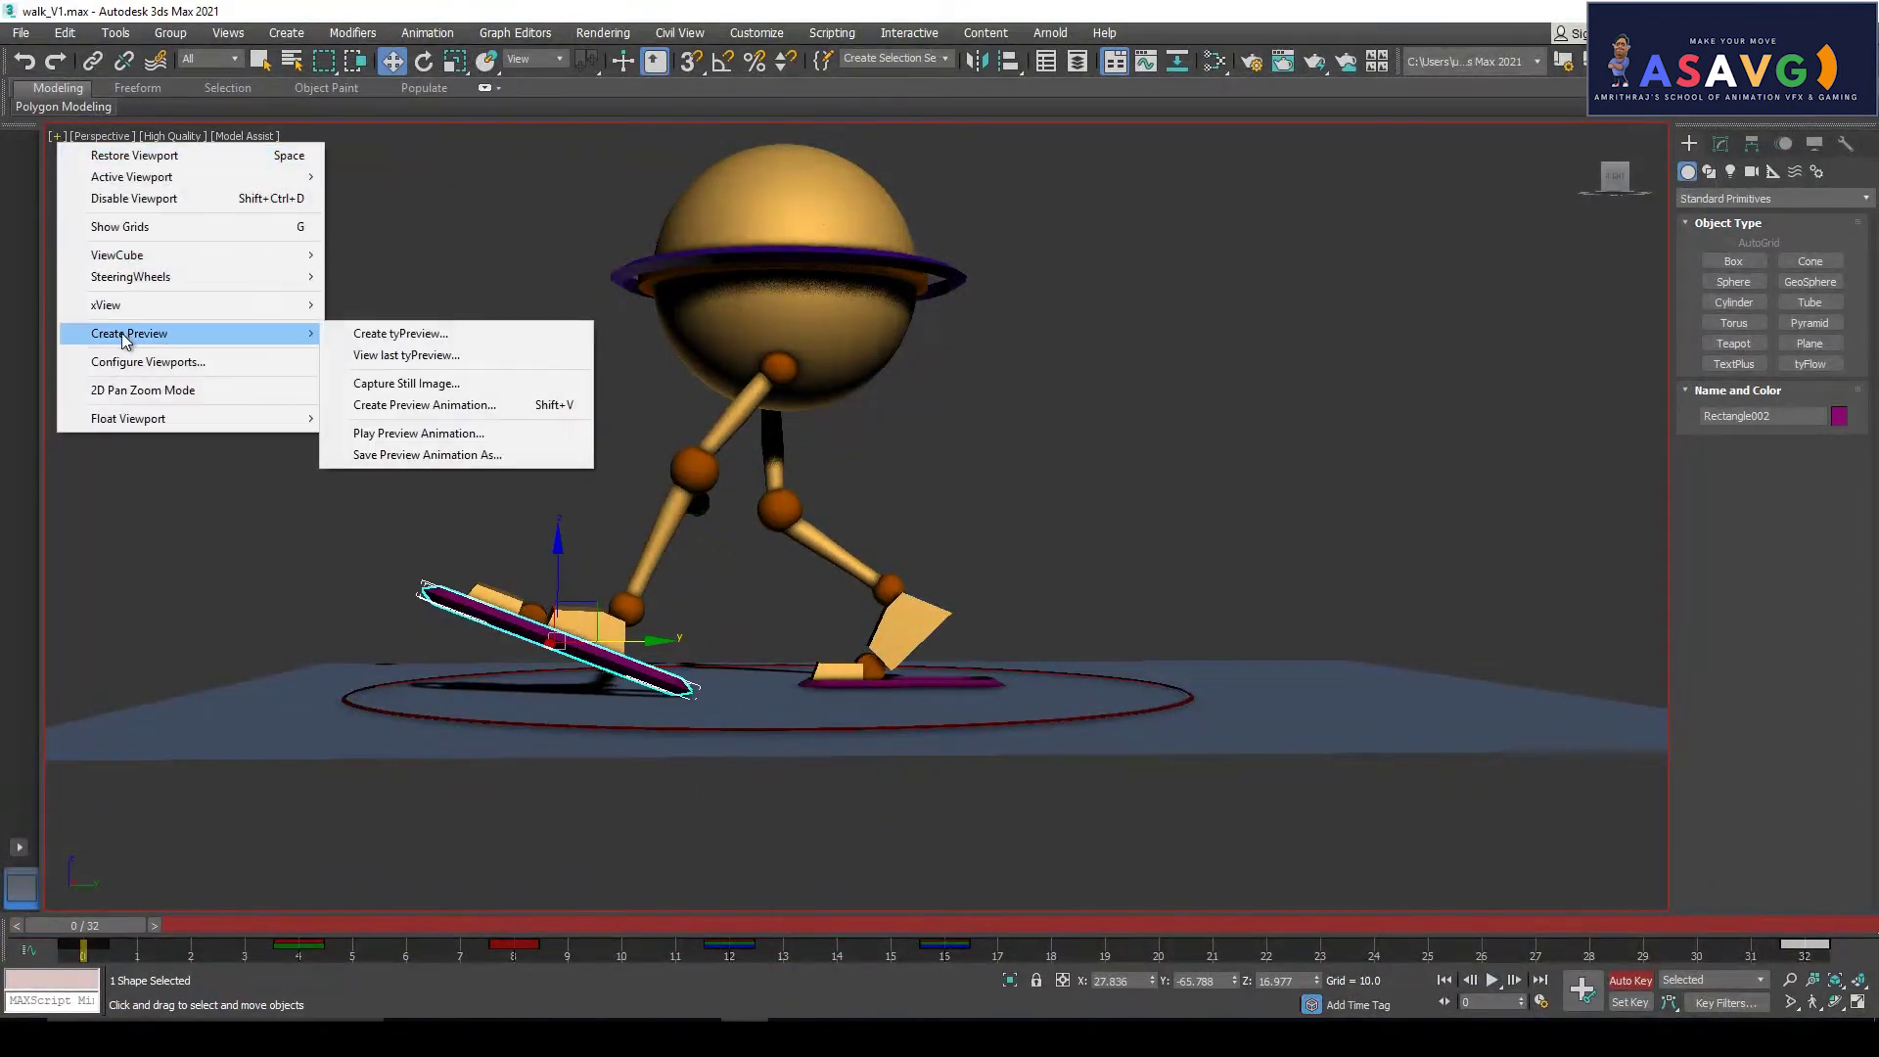
left_click(479, 403)
left_click(1000, 799)
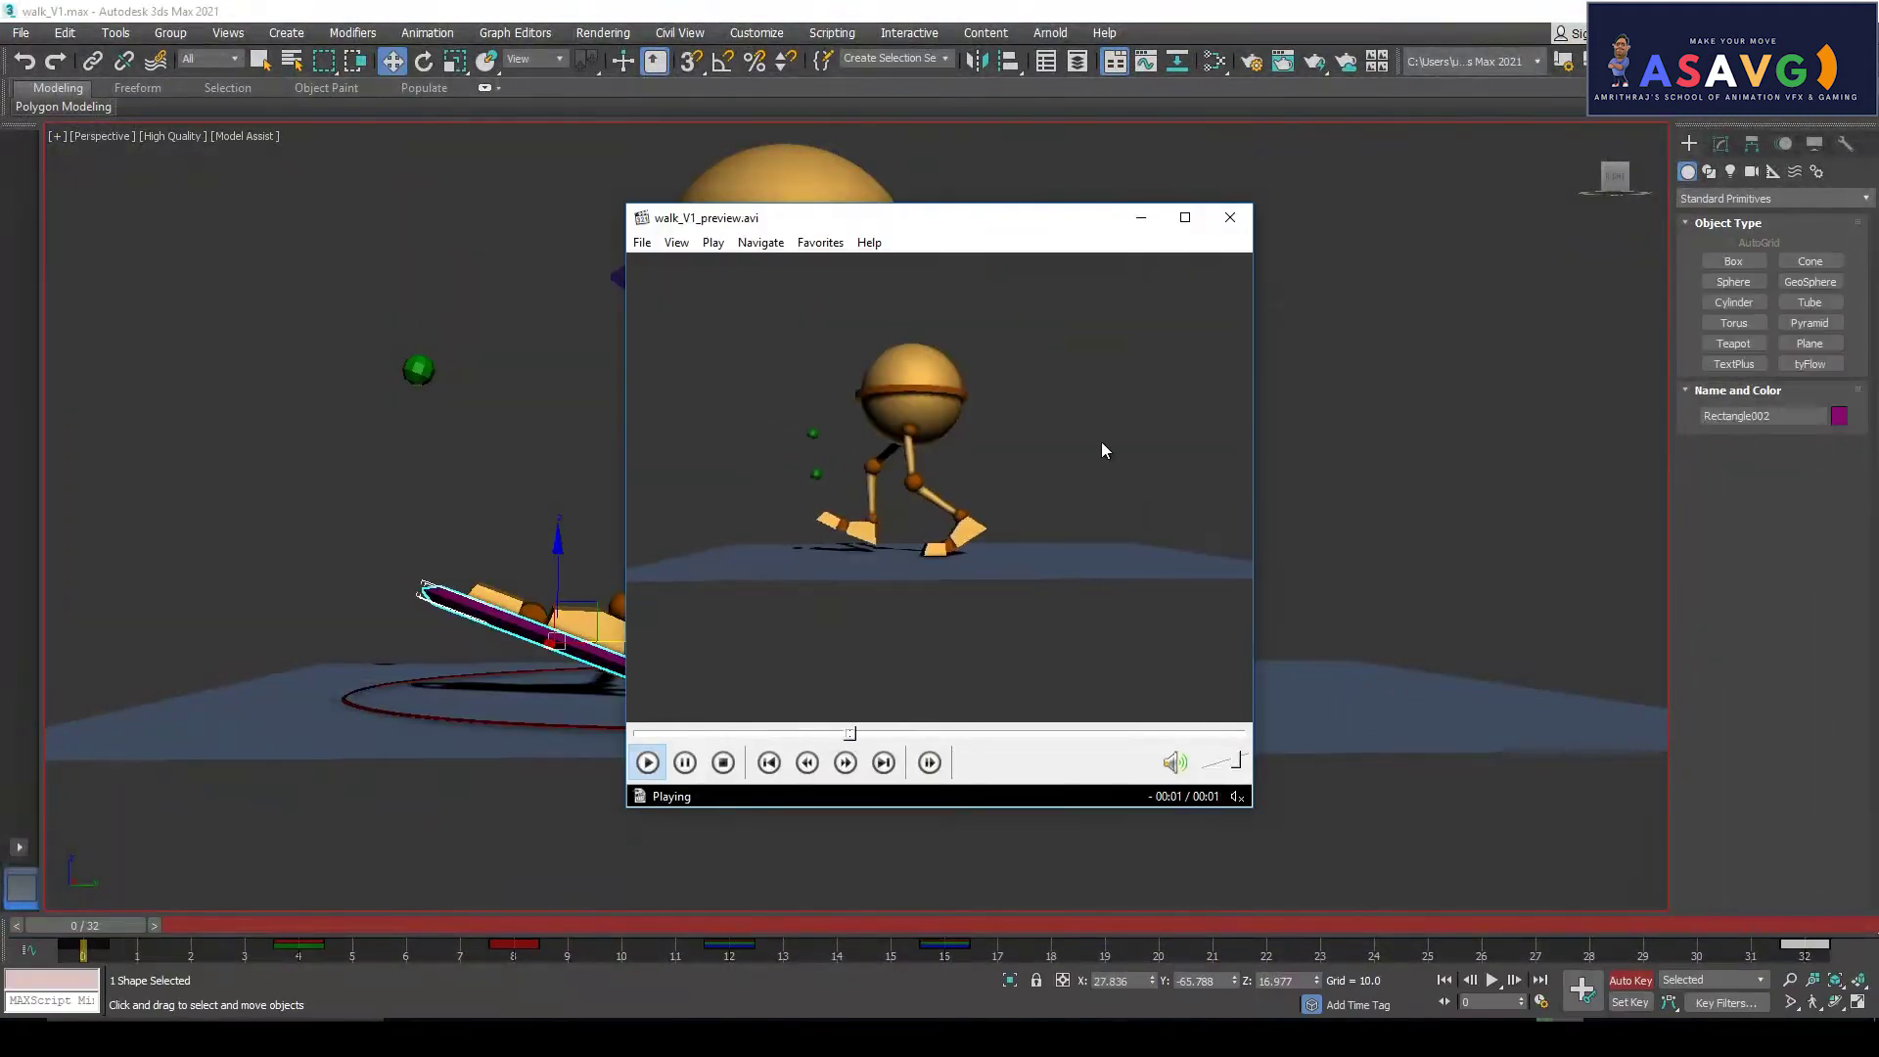
left_click(1181, 216)
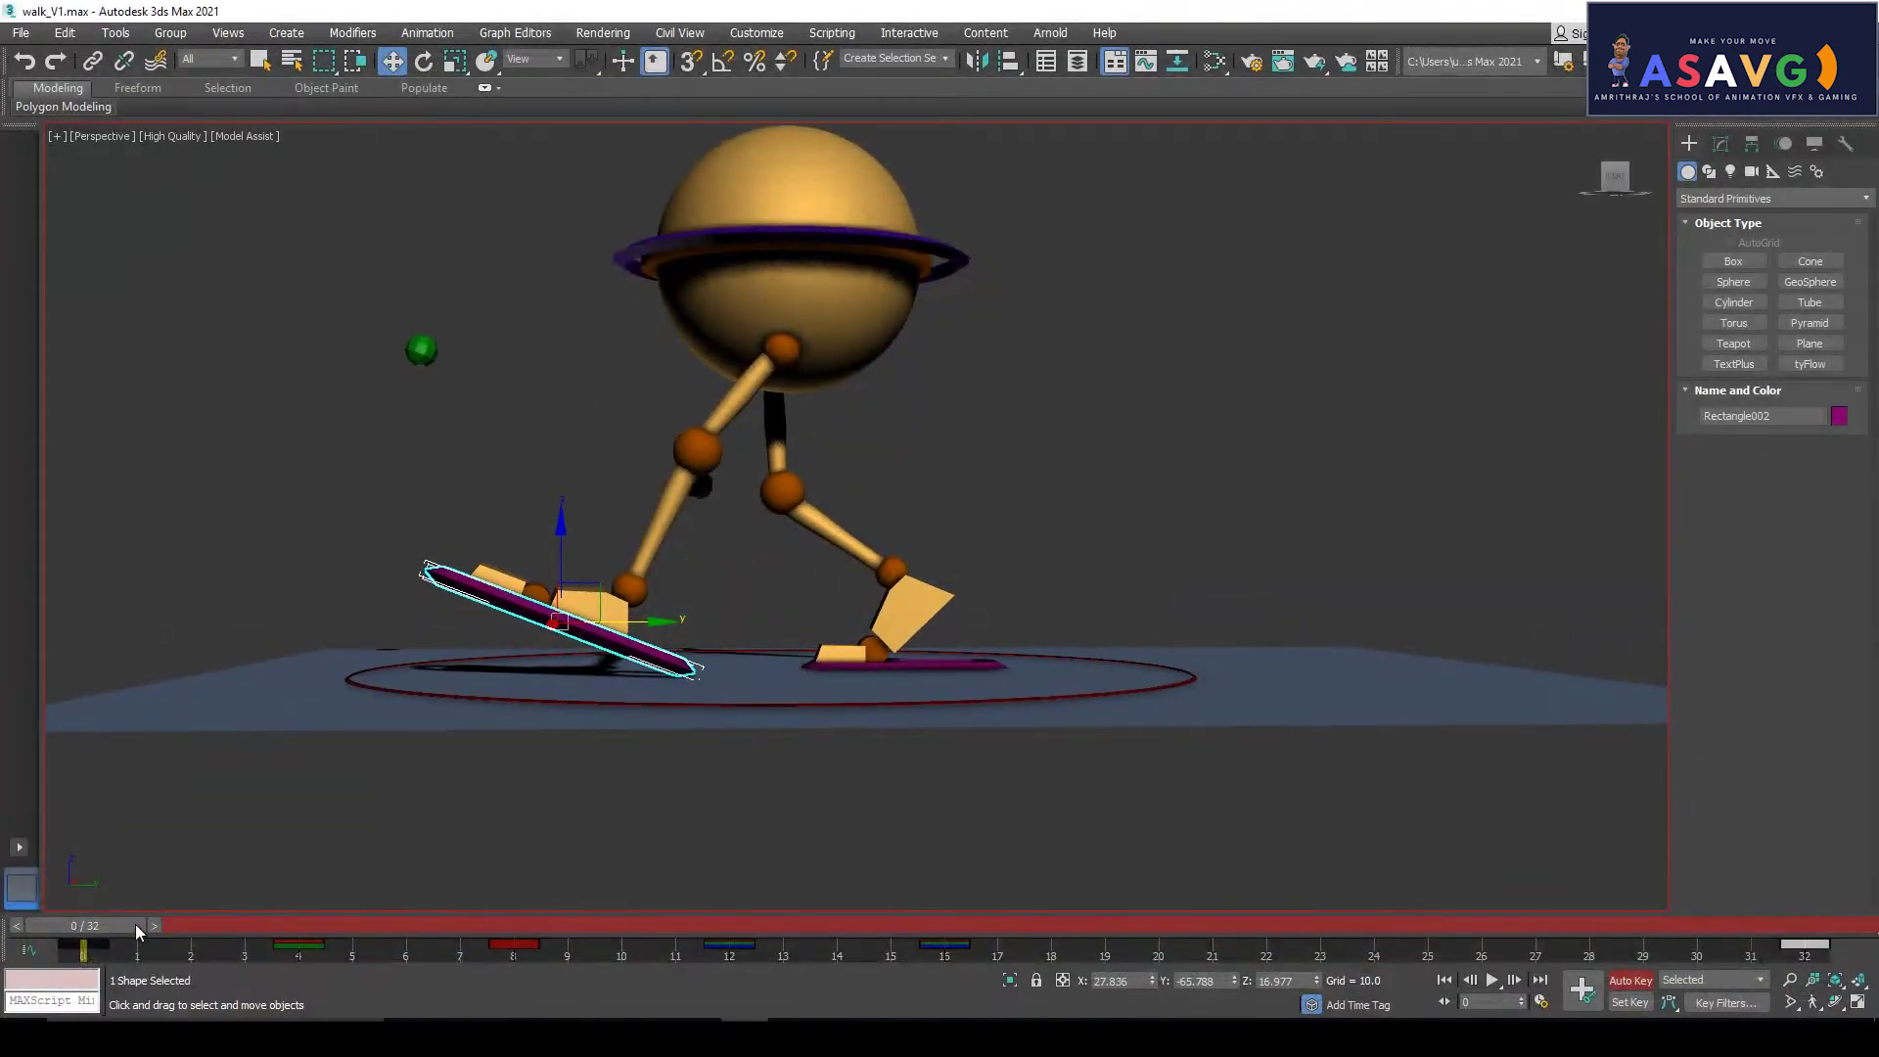
Scrub through the first half of the cycle from several angles to examine both feet's motion against the ground
left_click_drag(135, 923, 760, 931)
middle_click_drag(637, 641, 707, 649, "alt")
left_click_drag(143, 937, 241, 928)
key("w")
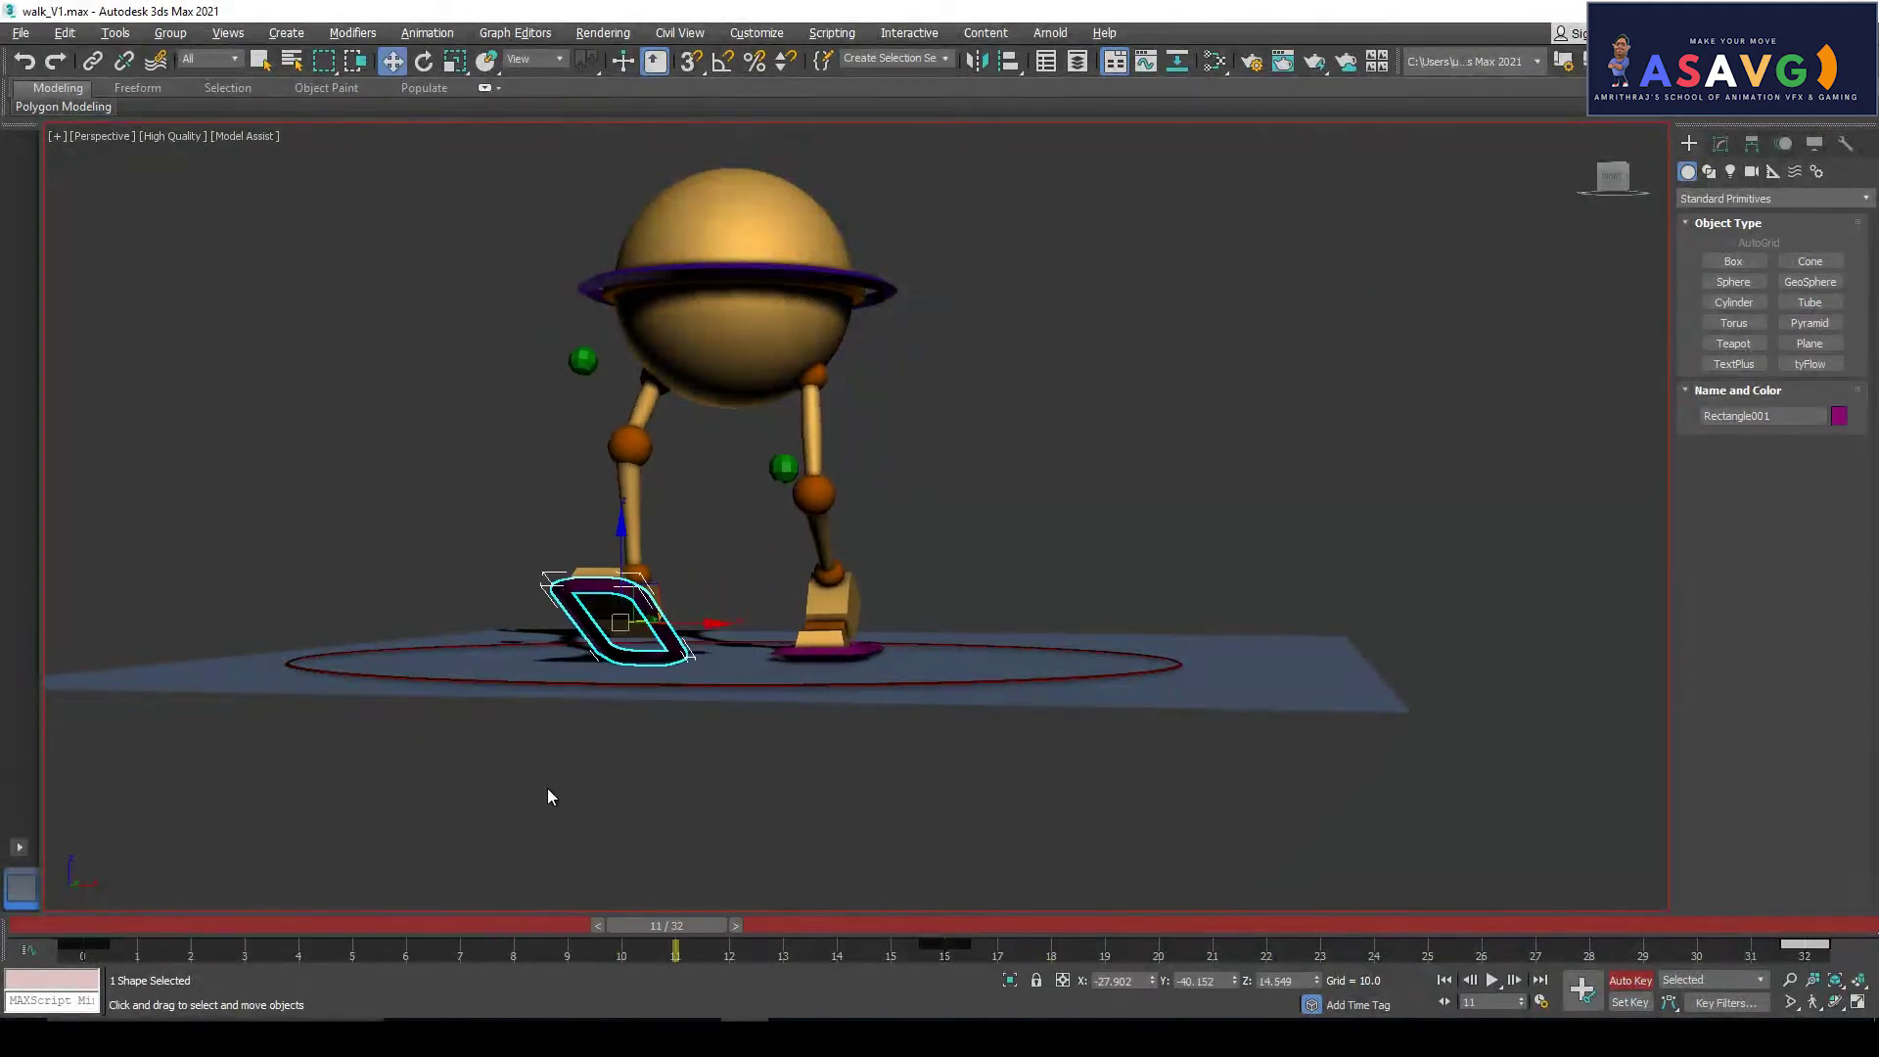
middle_click_drag(548, 789, 554, 793, "alt")
left_click_drag(196, 924, 719, 924)
middle_click_drag(910, 746, 616, 764, "alt")
At frame 20, rotate foot control Rectangle001 flat and lower it onto the ground plane
left_click_drag(109, 924, 1170, 957)
key("e")
left_click_drag(729, 685, 736, 645)
key("w")
left_click_drag(620, 524, 620, 554)
middle_click_drag(620, 553, 583, 714, "alt")
key("e")
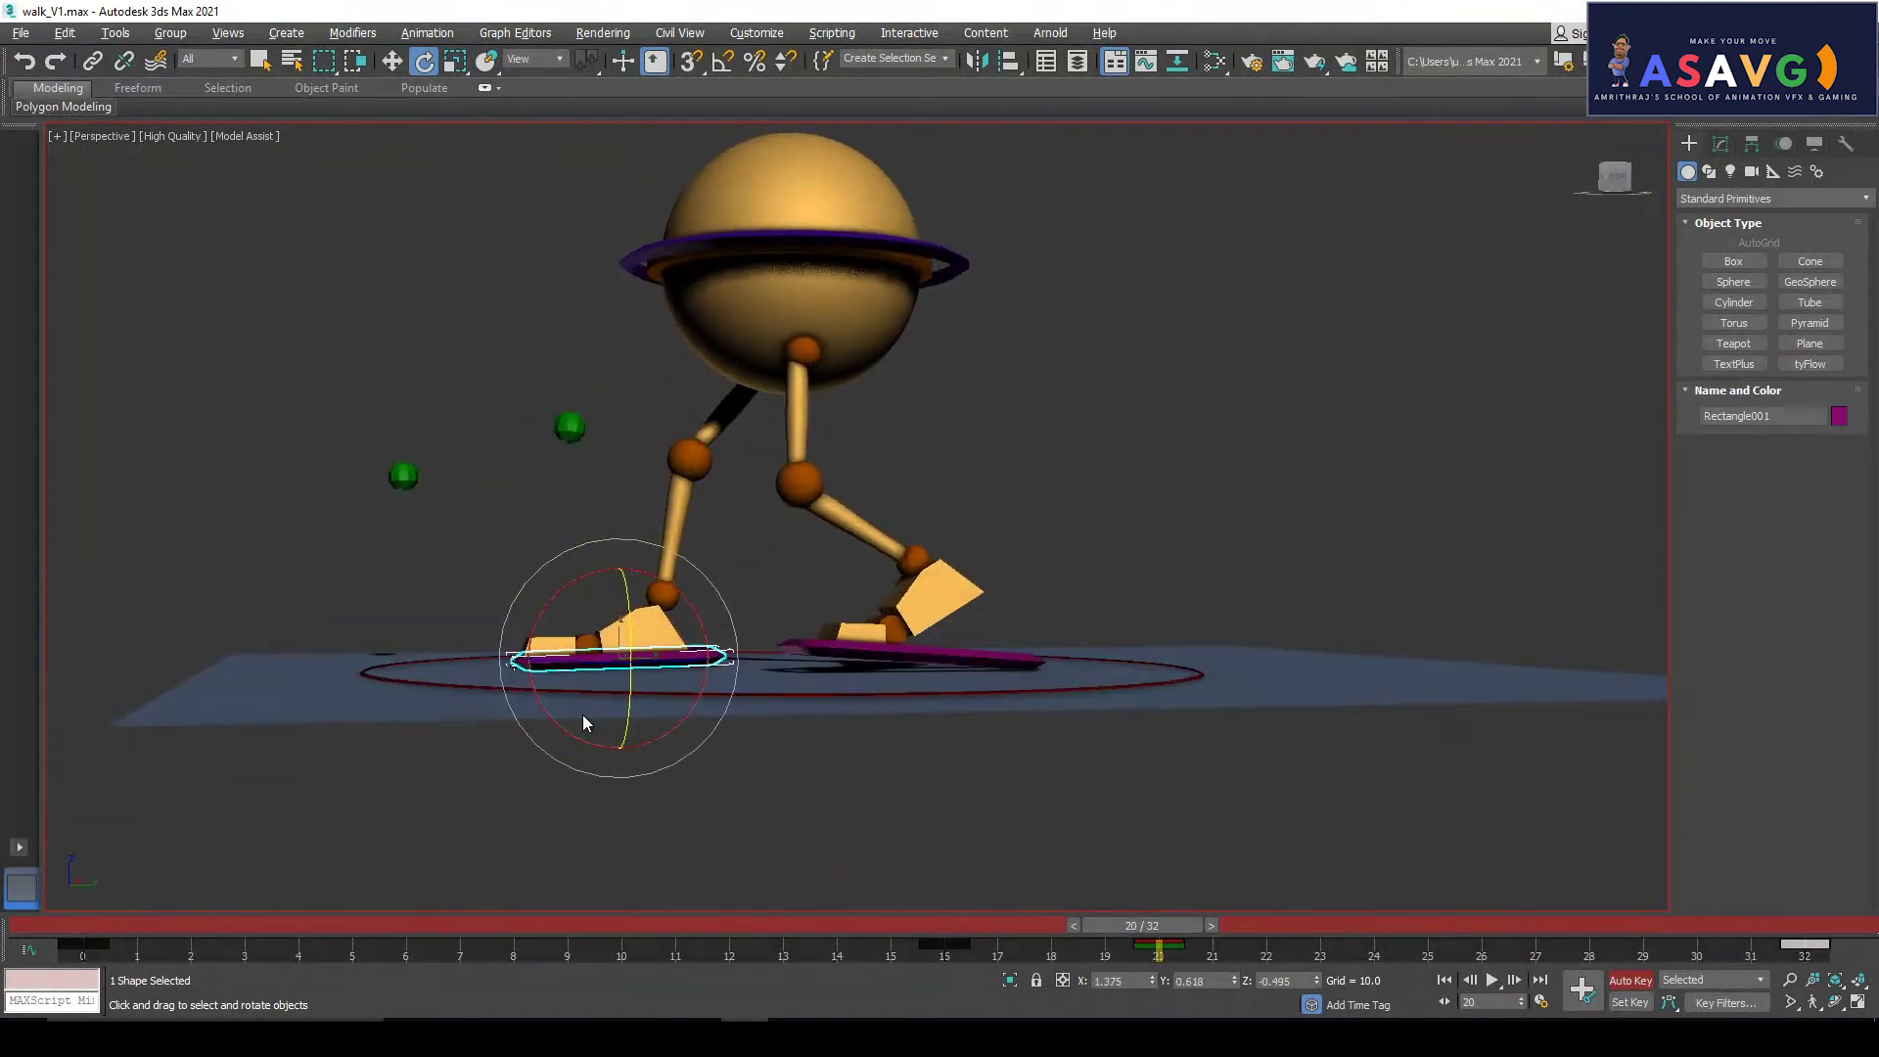
key("w")
middle_click_drag(666, 664, 644, 710, "alt")
Slide foot control Rectangle001 backward along Y at frame 24, and to about Y 42.8 at frame 28
left_click_drag(1157, 945, 1372, 950)
key("w")
middle_click_drag(961, 754, 963, 784, "alt")
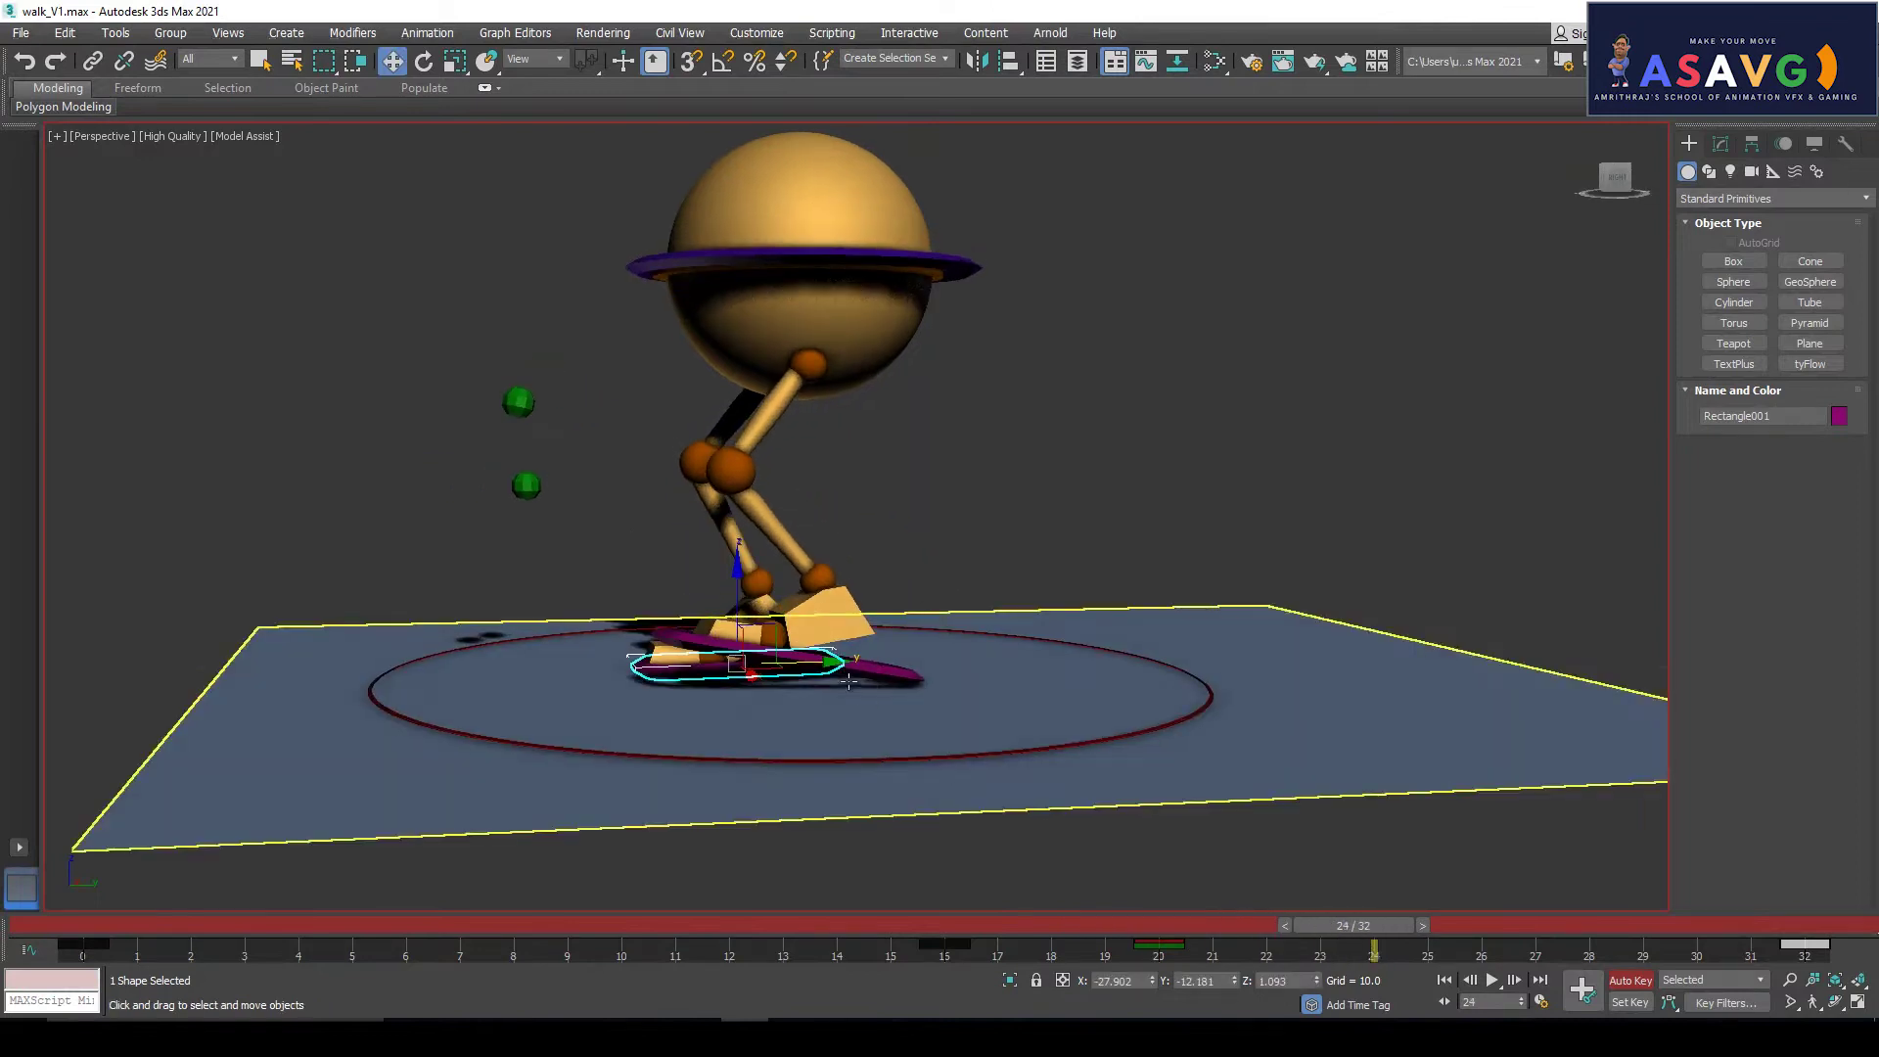
left_click_drag(830, 663, 868, 663)
middle_click_drag(660, 728, 954, 696, "alt")
left_click_drag(1400, 928, 1571, 930)
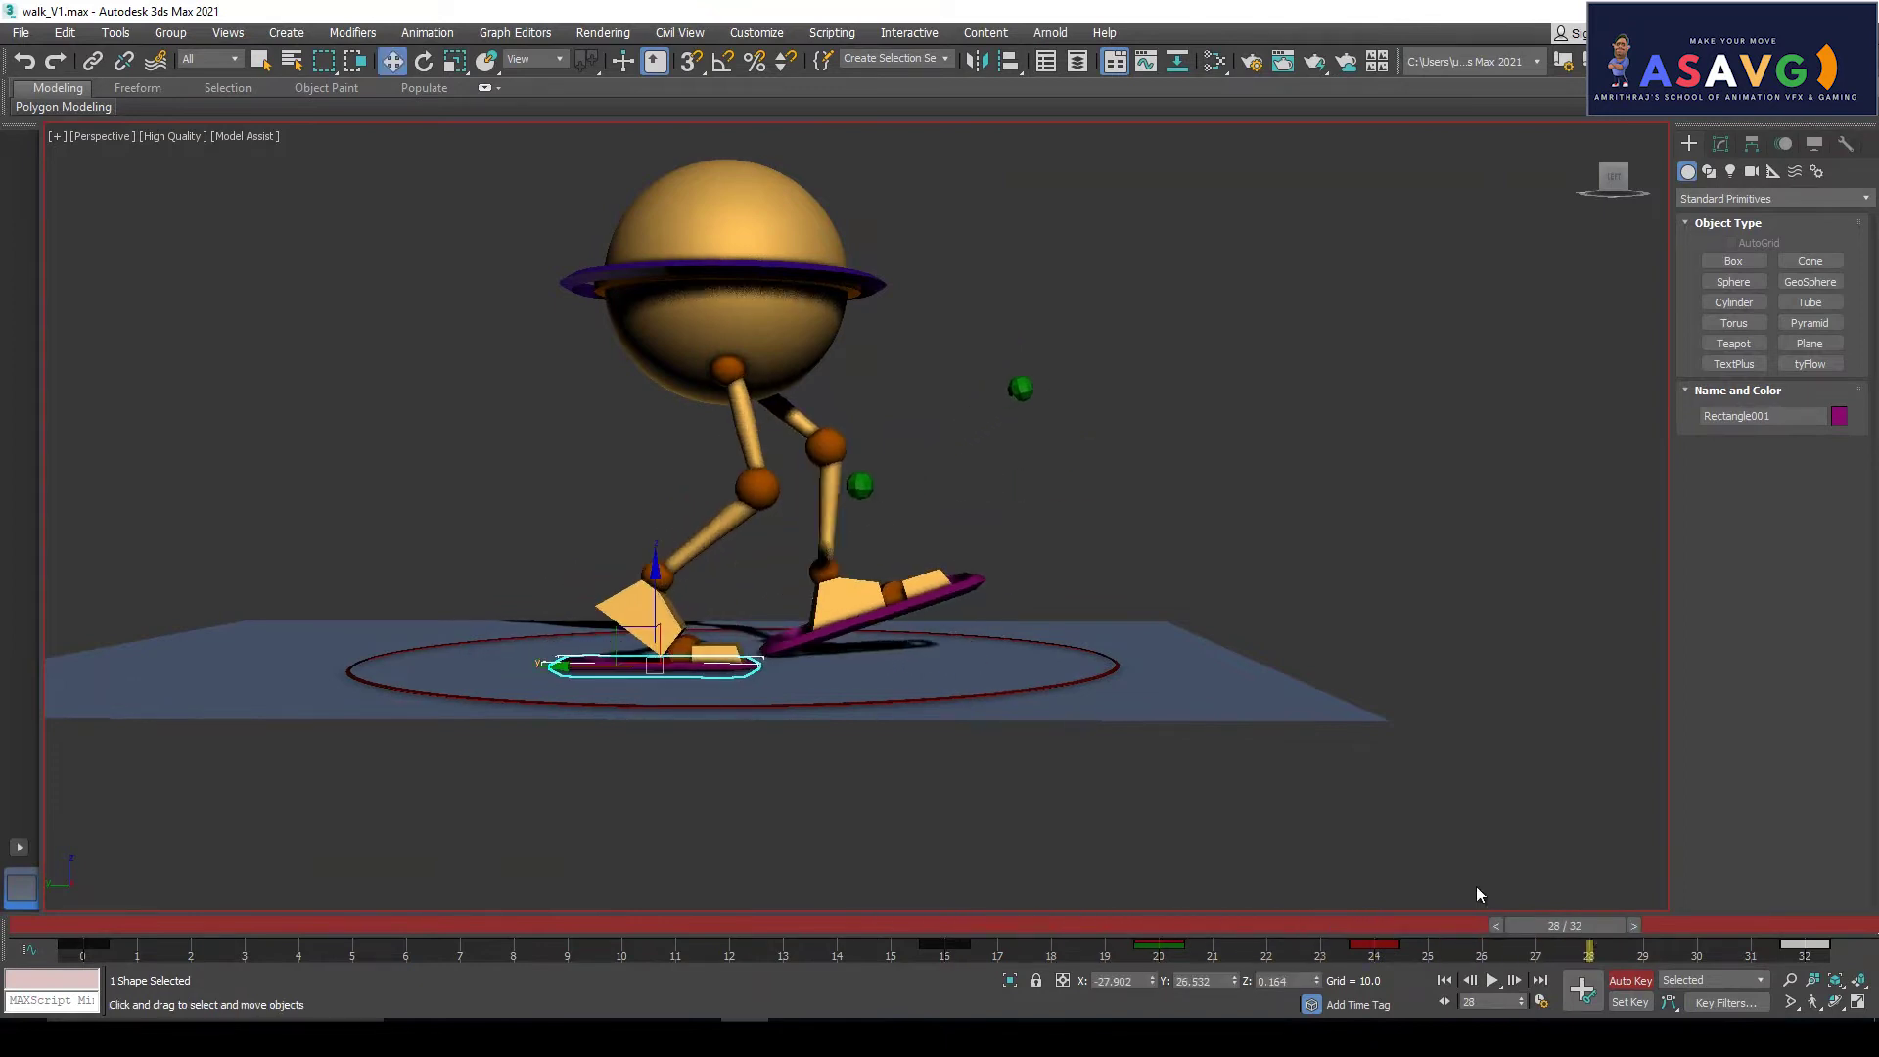
left_click_drag(584, 667, 535, 665)
Reduce the Ankle lift attribute of foot control Rectangle001 at frame 28
mouse_move(1585, 928)
left_mouse_down()
mouse_move(877, 922)
mouse_move(1722, 931)
mouse_move(1354, 960)
mouse_move(1610, 948)
left_mouse_up()
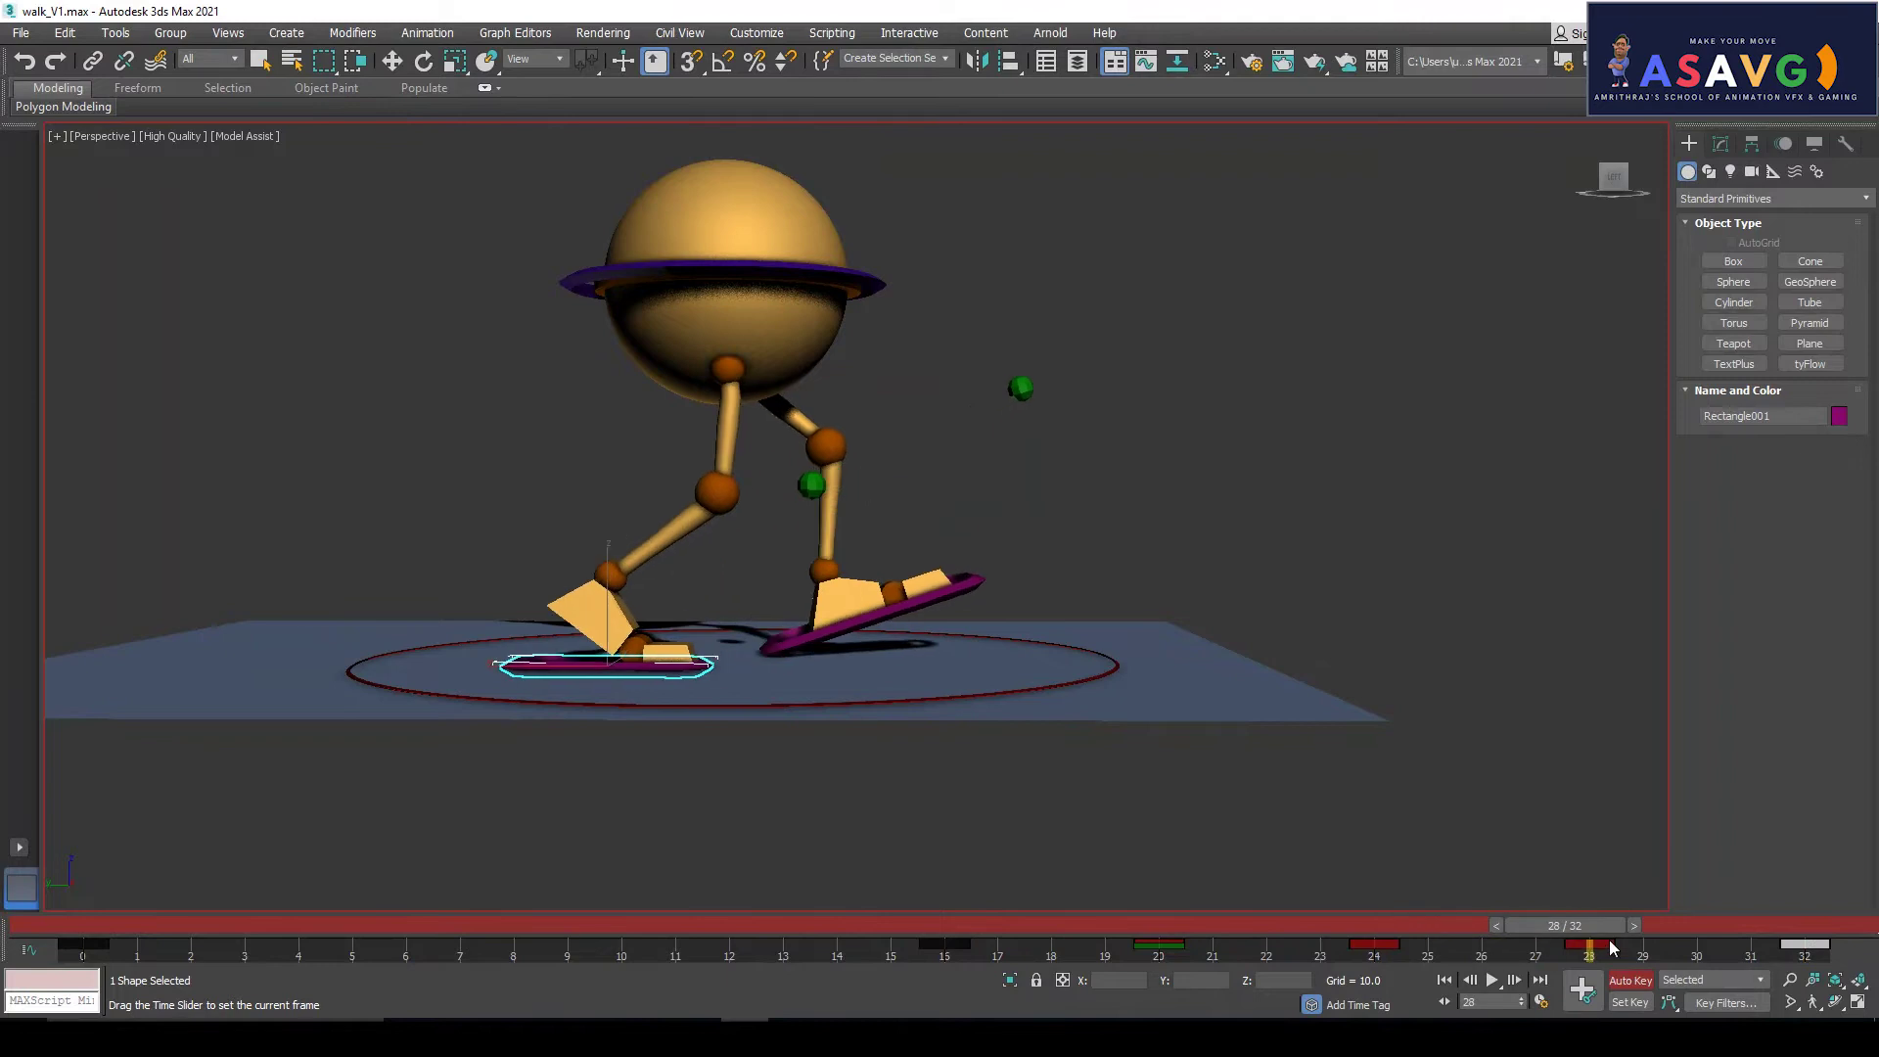
key("w")
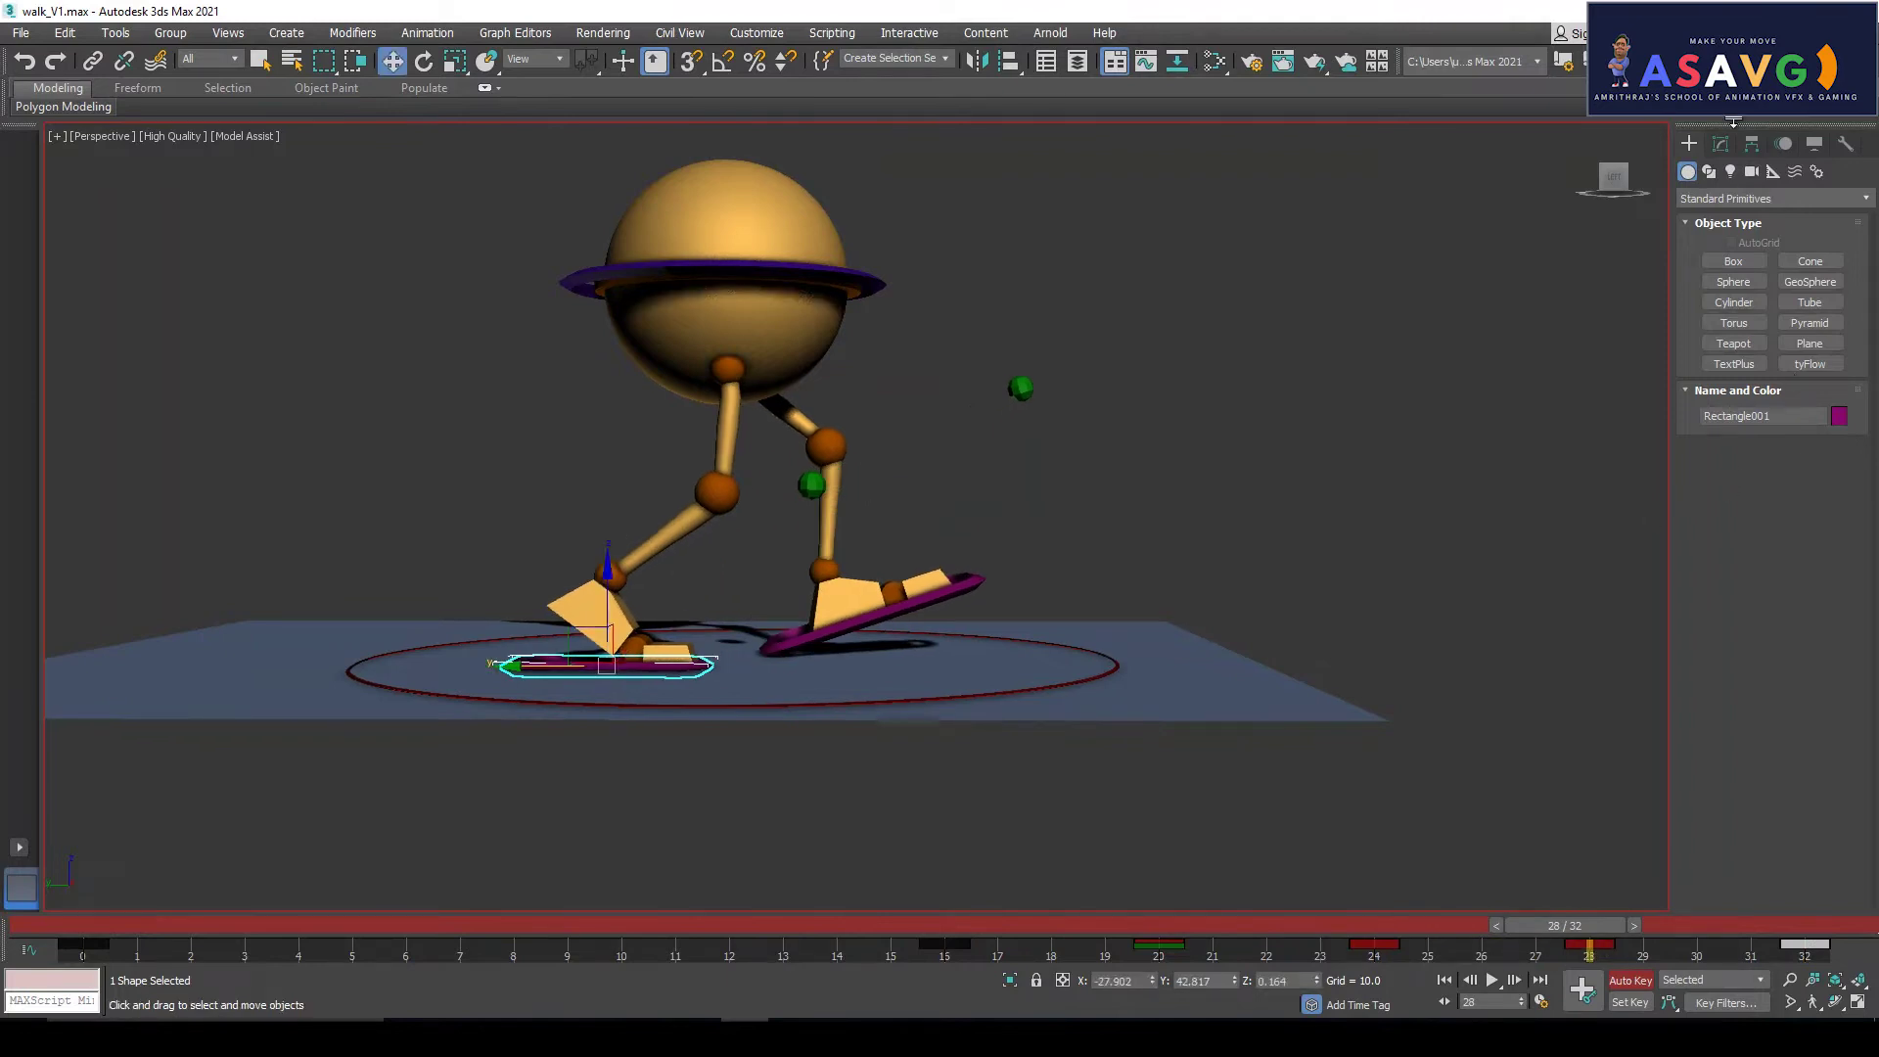
left_click(1720, 145)
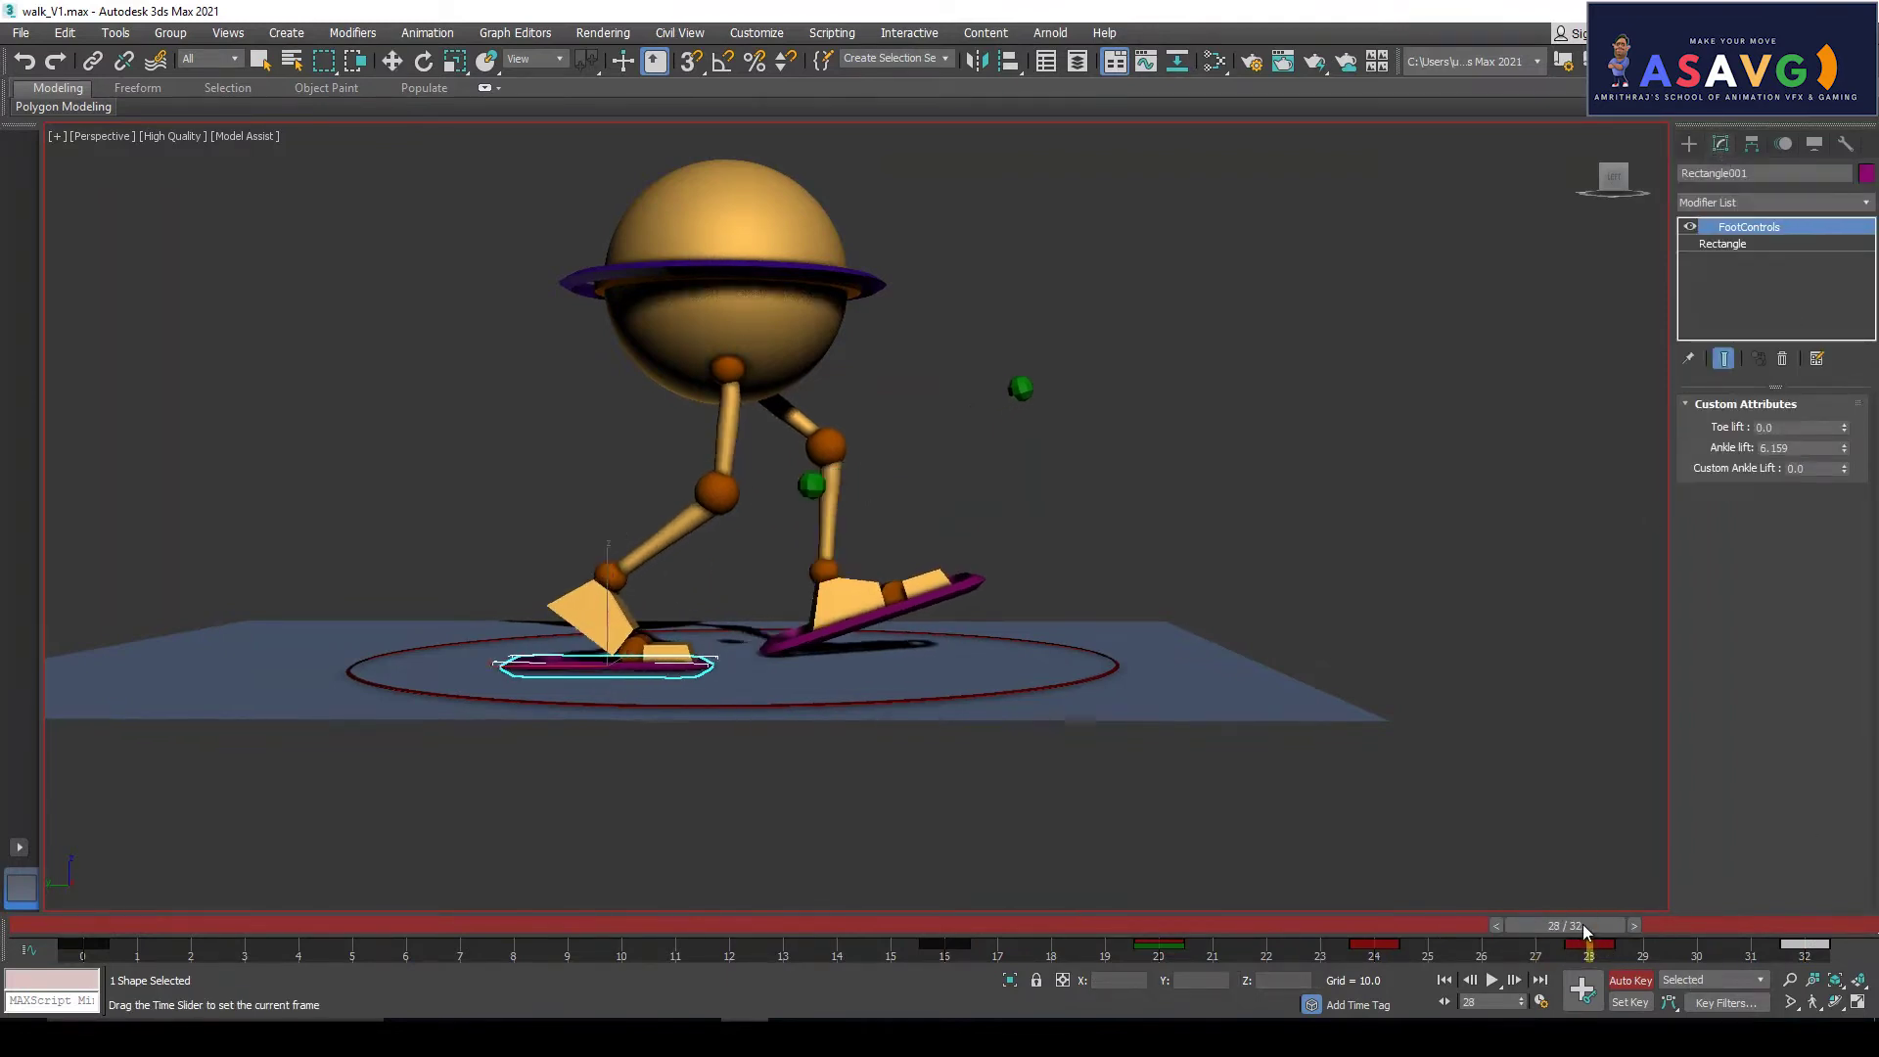
left_click_drag(1844, 444, 1856, 475)
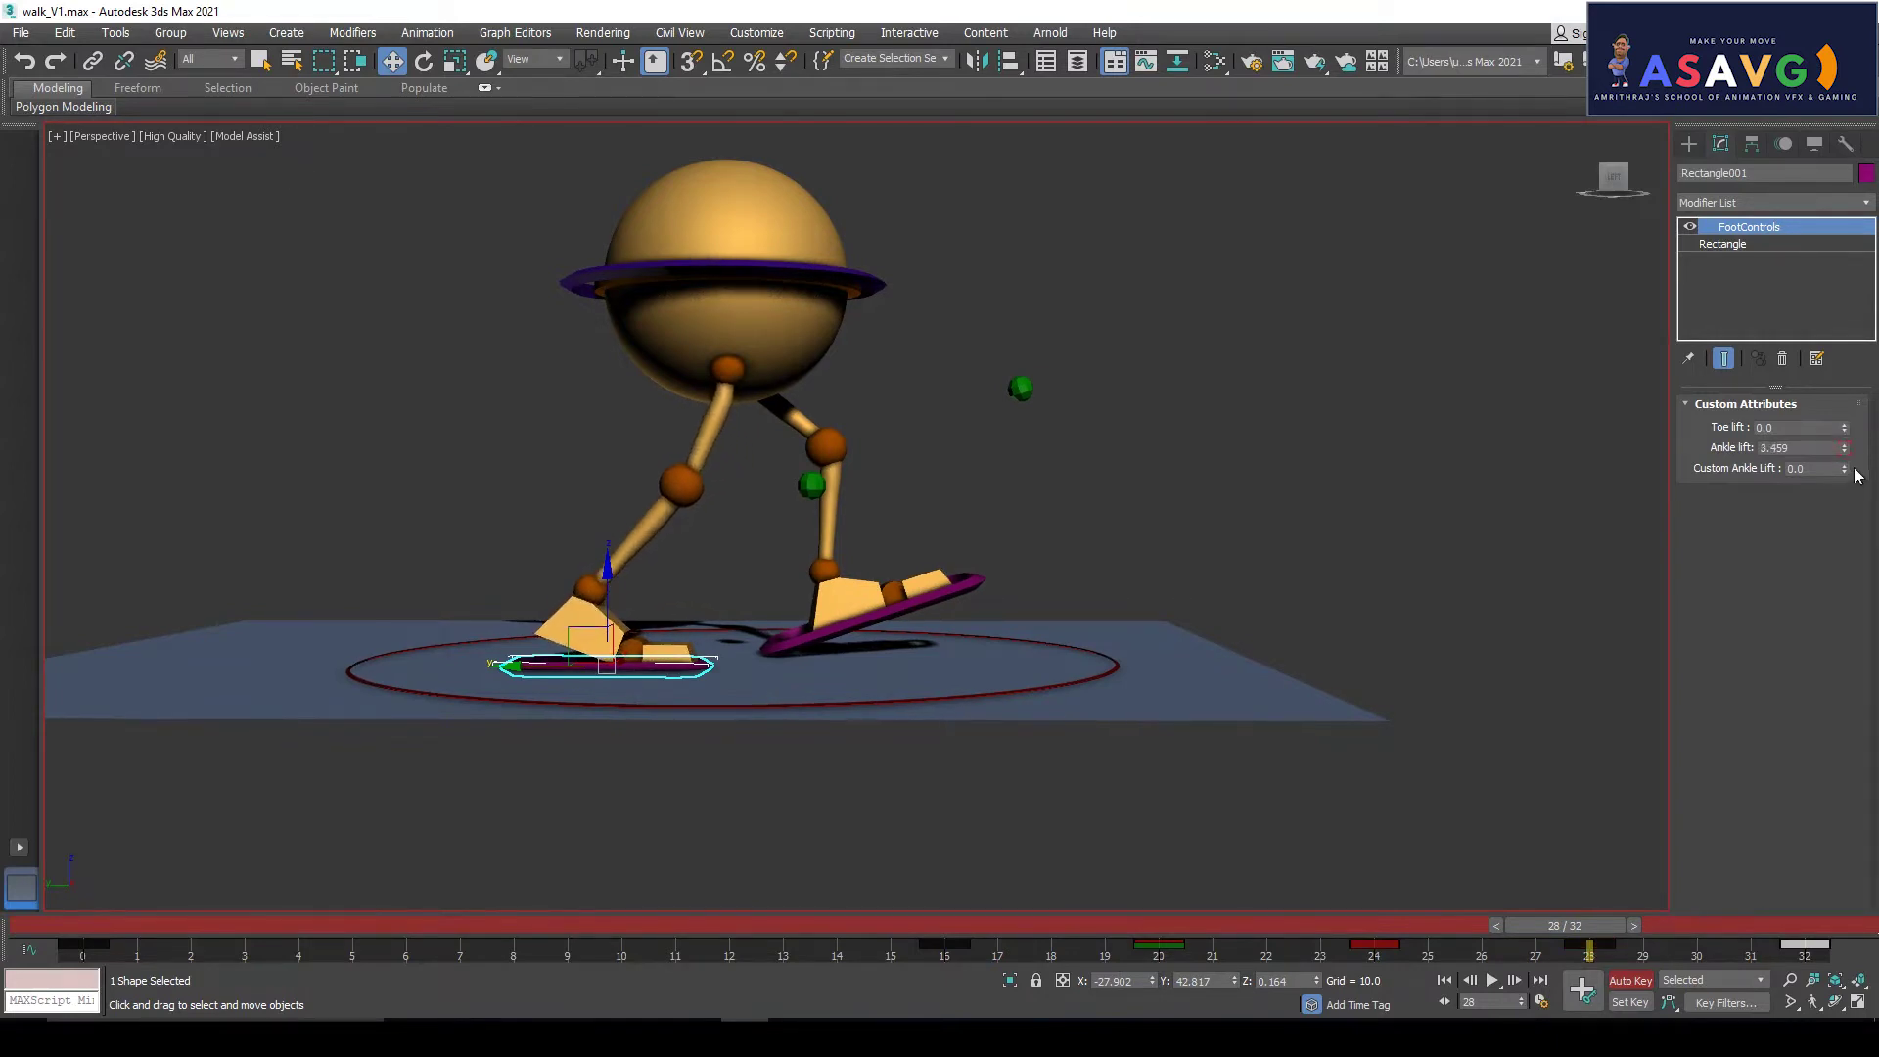
Go to frame 12 and reduce the Ankle Lift attribute of the rear foot control Rectangle002
left_click_drag(1578, 929, 657, 901)
key("w")
middle_click_drag(1018, 665, 687, 662, "alt")
left_click_drag(82, 930, 468, 970)
left_click_drag(566, 930, 729, 930)
left_click(1071, 685)
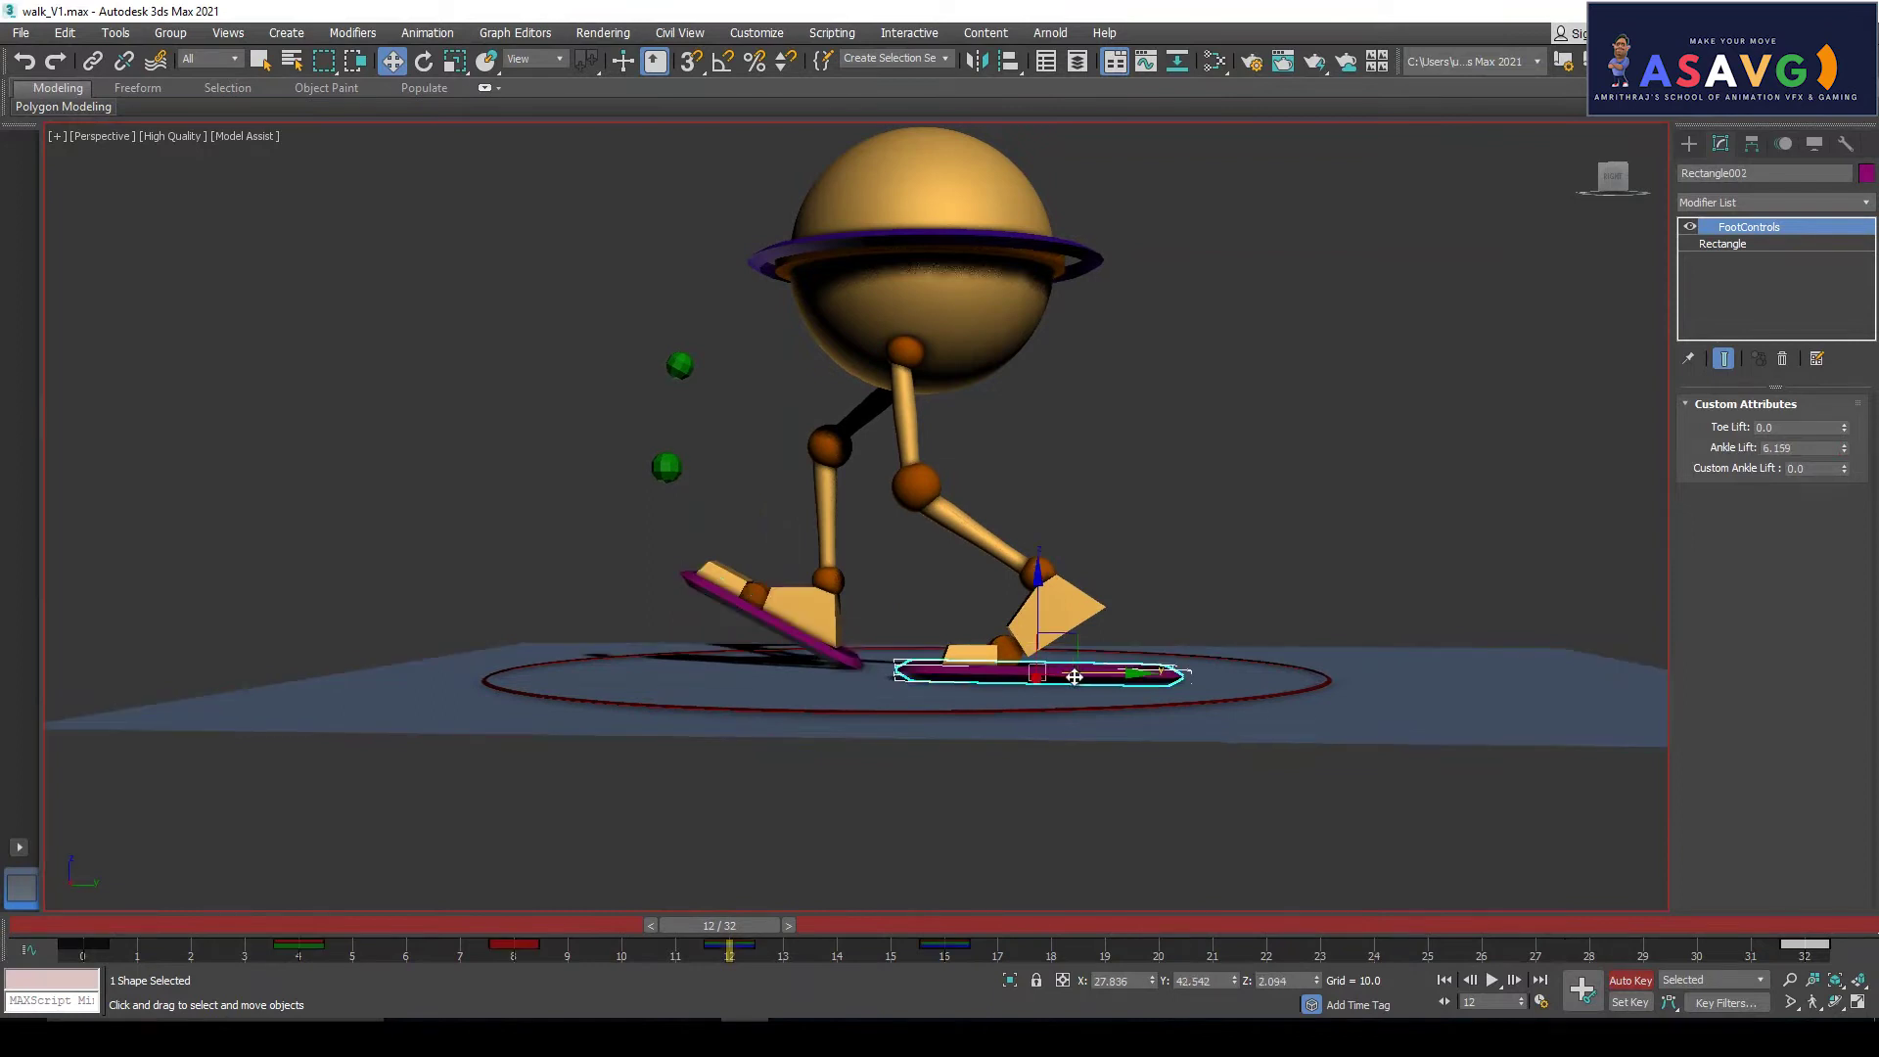
left_click_drag(1843, 455, 1845, 470)
Scrub to frame 29, create a new preview animation from the perspective view, watch it, and close it
left_click_drag(751, 926, 1643, 940)
key("w")
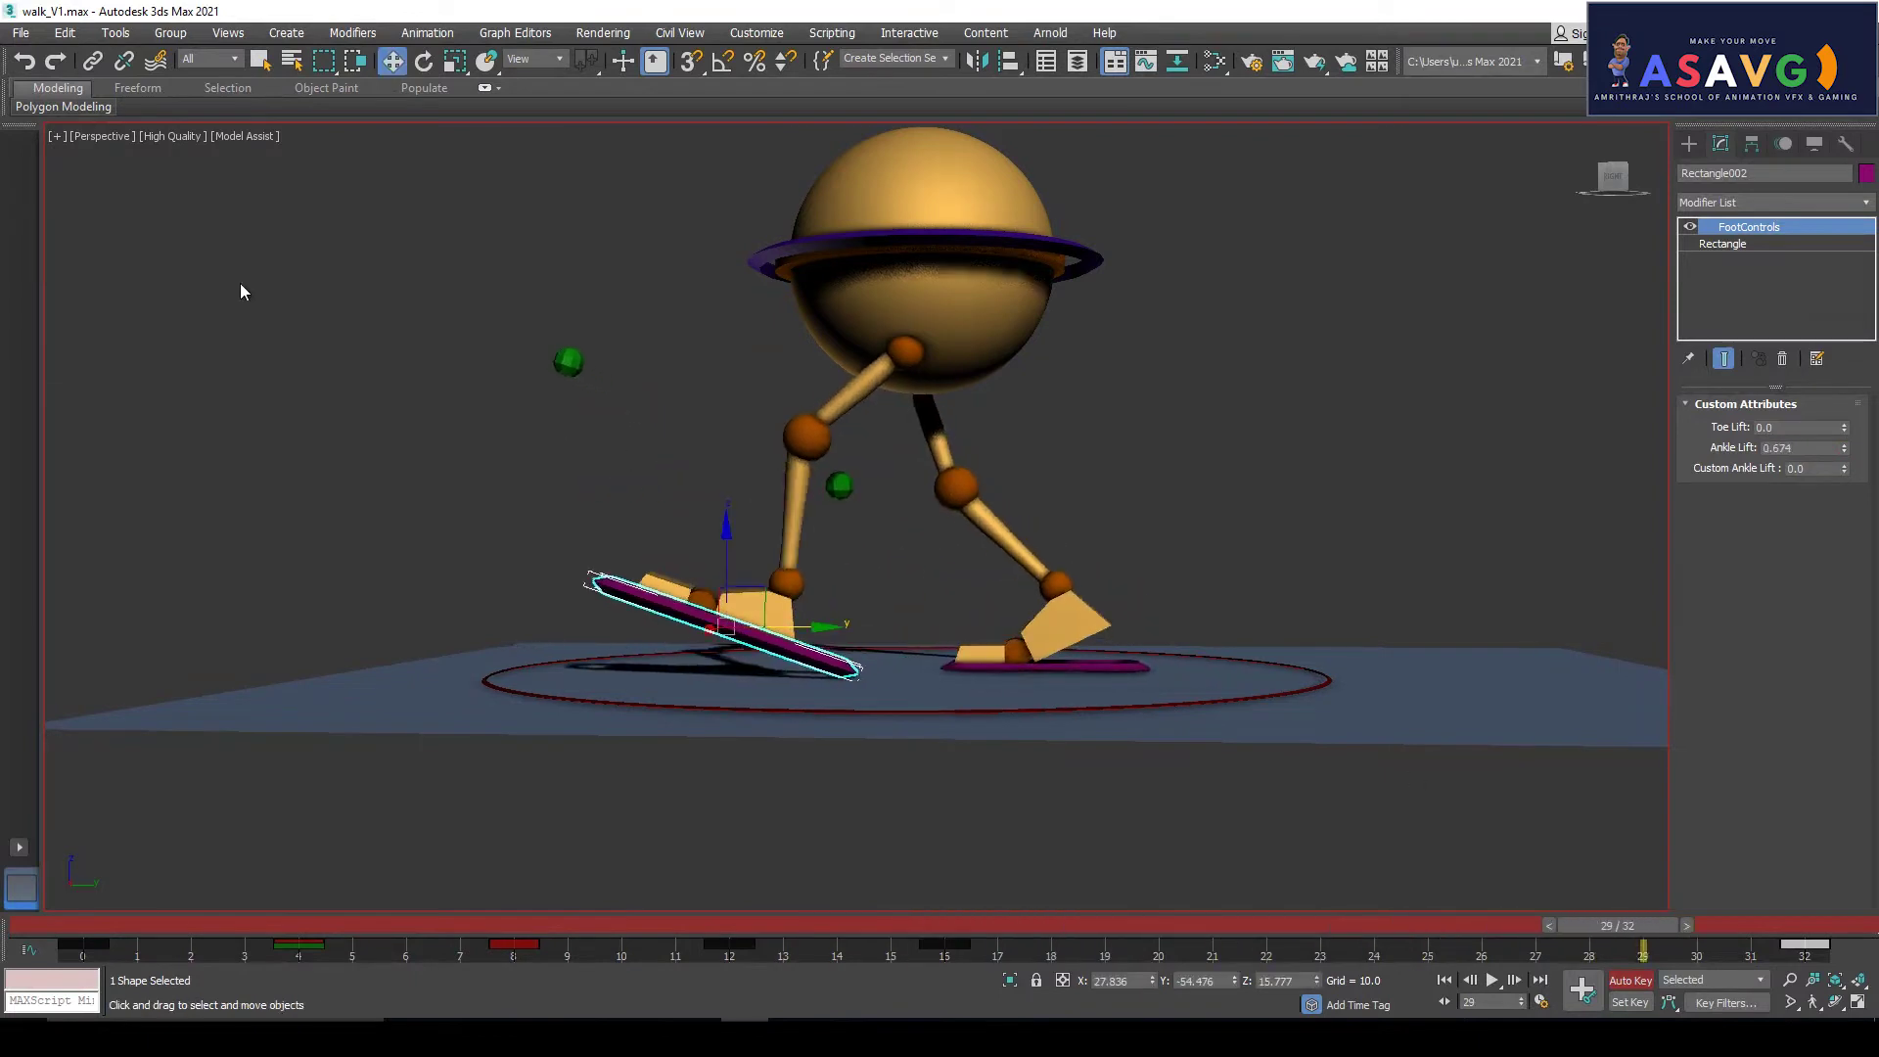
middle_click_drag(249, 196, 289, 289, "alt")
left_click(56, 137)
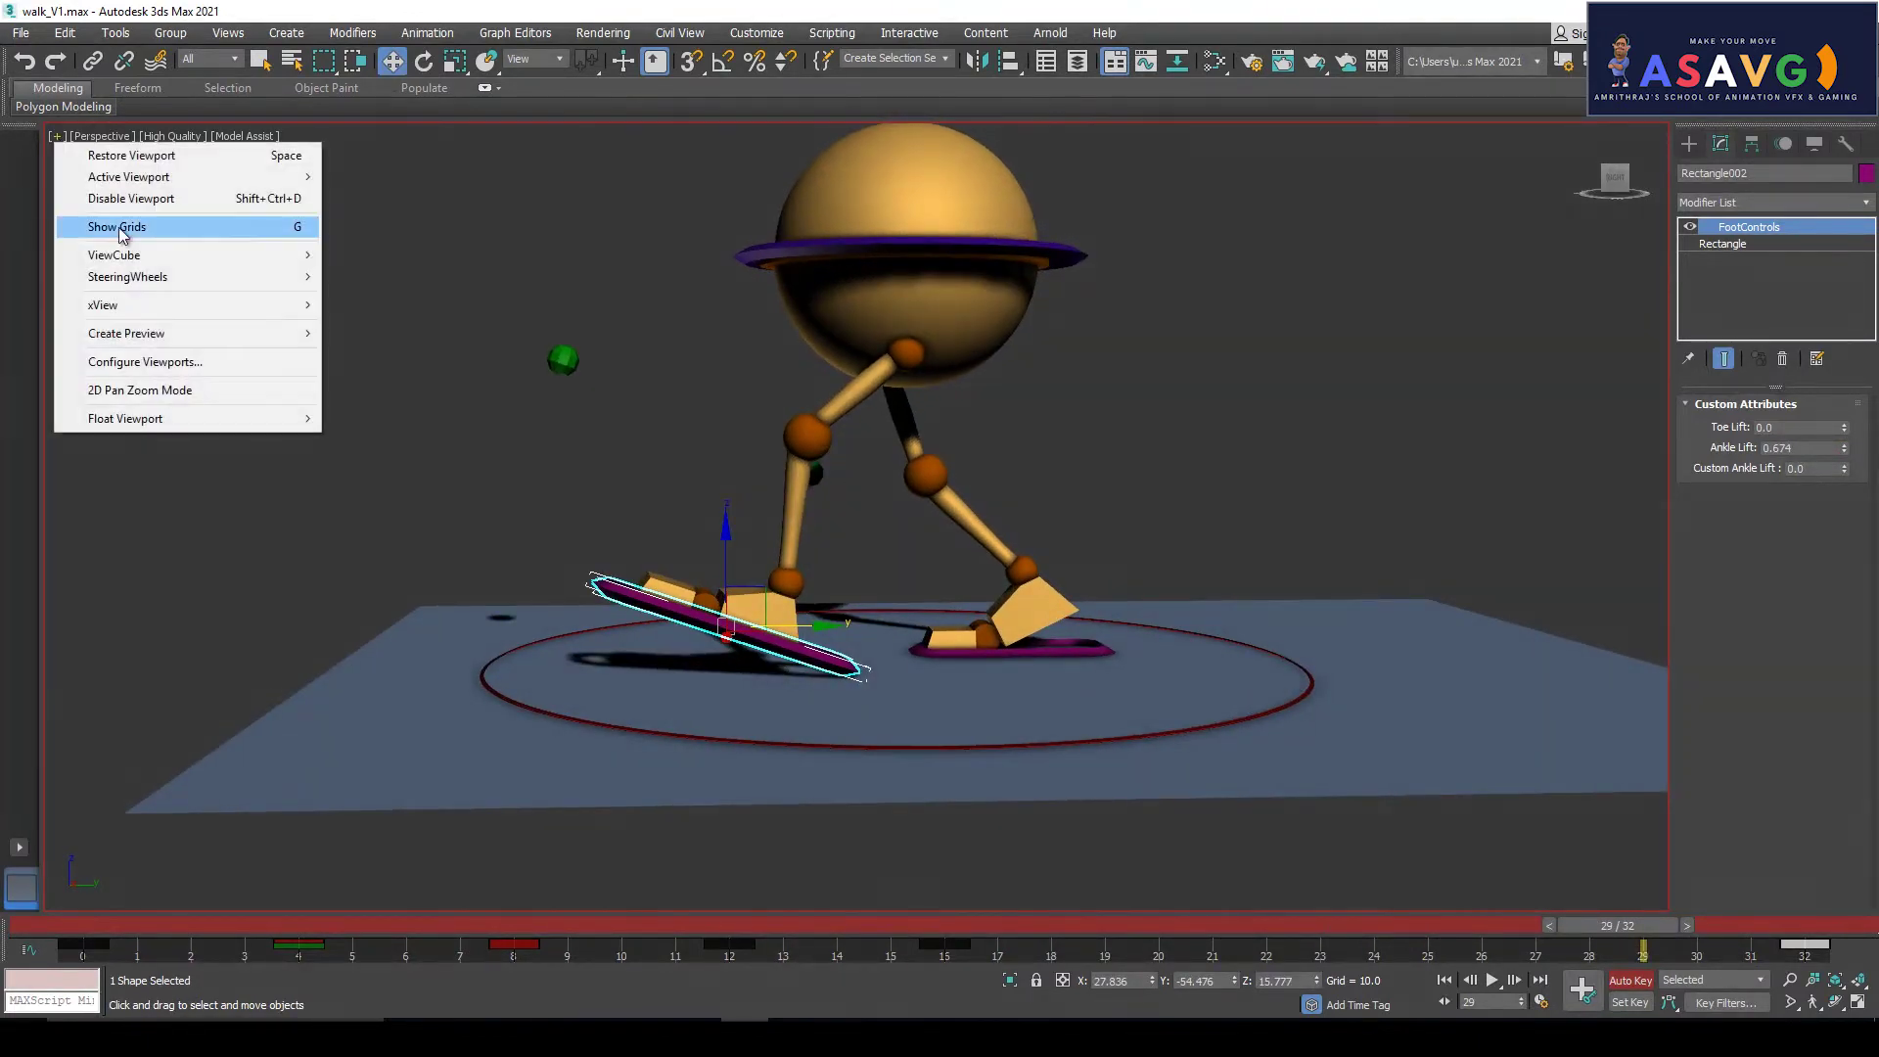
mouse_move(143, 333)
left_click(411, 405)
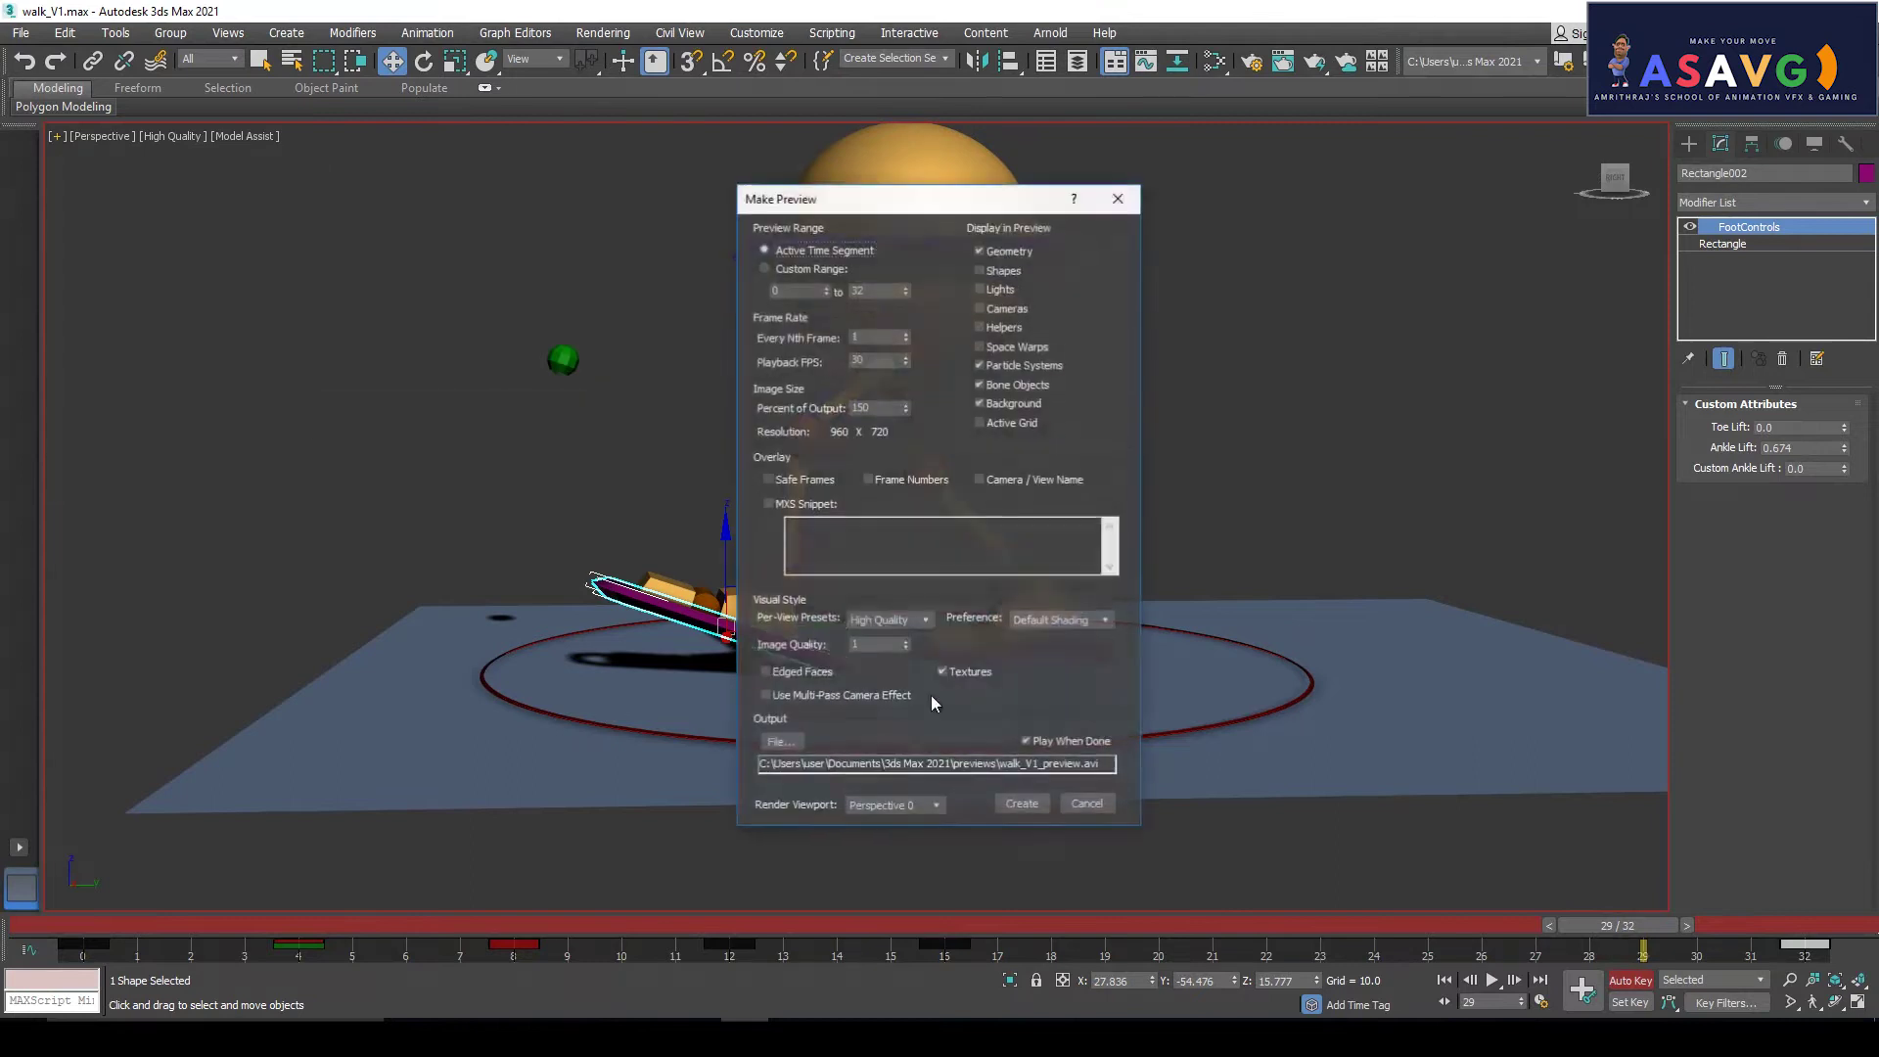
left_click(1002, 803)
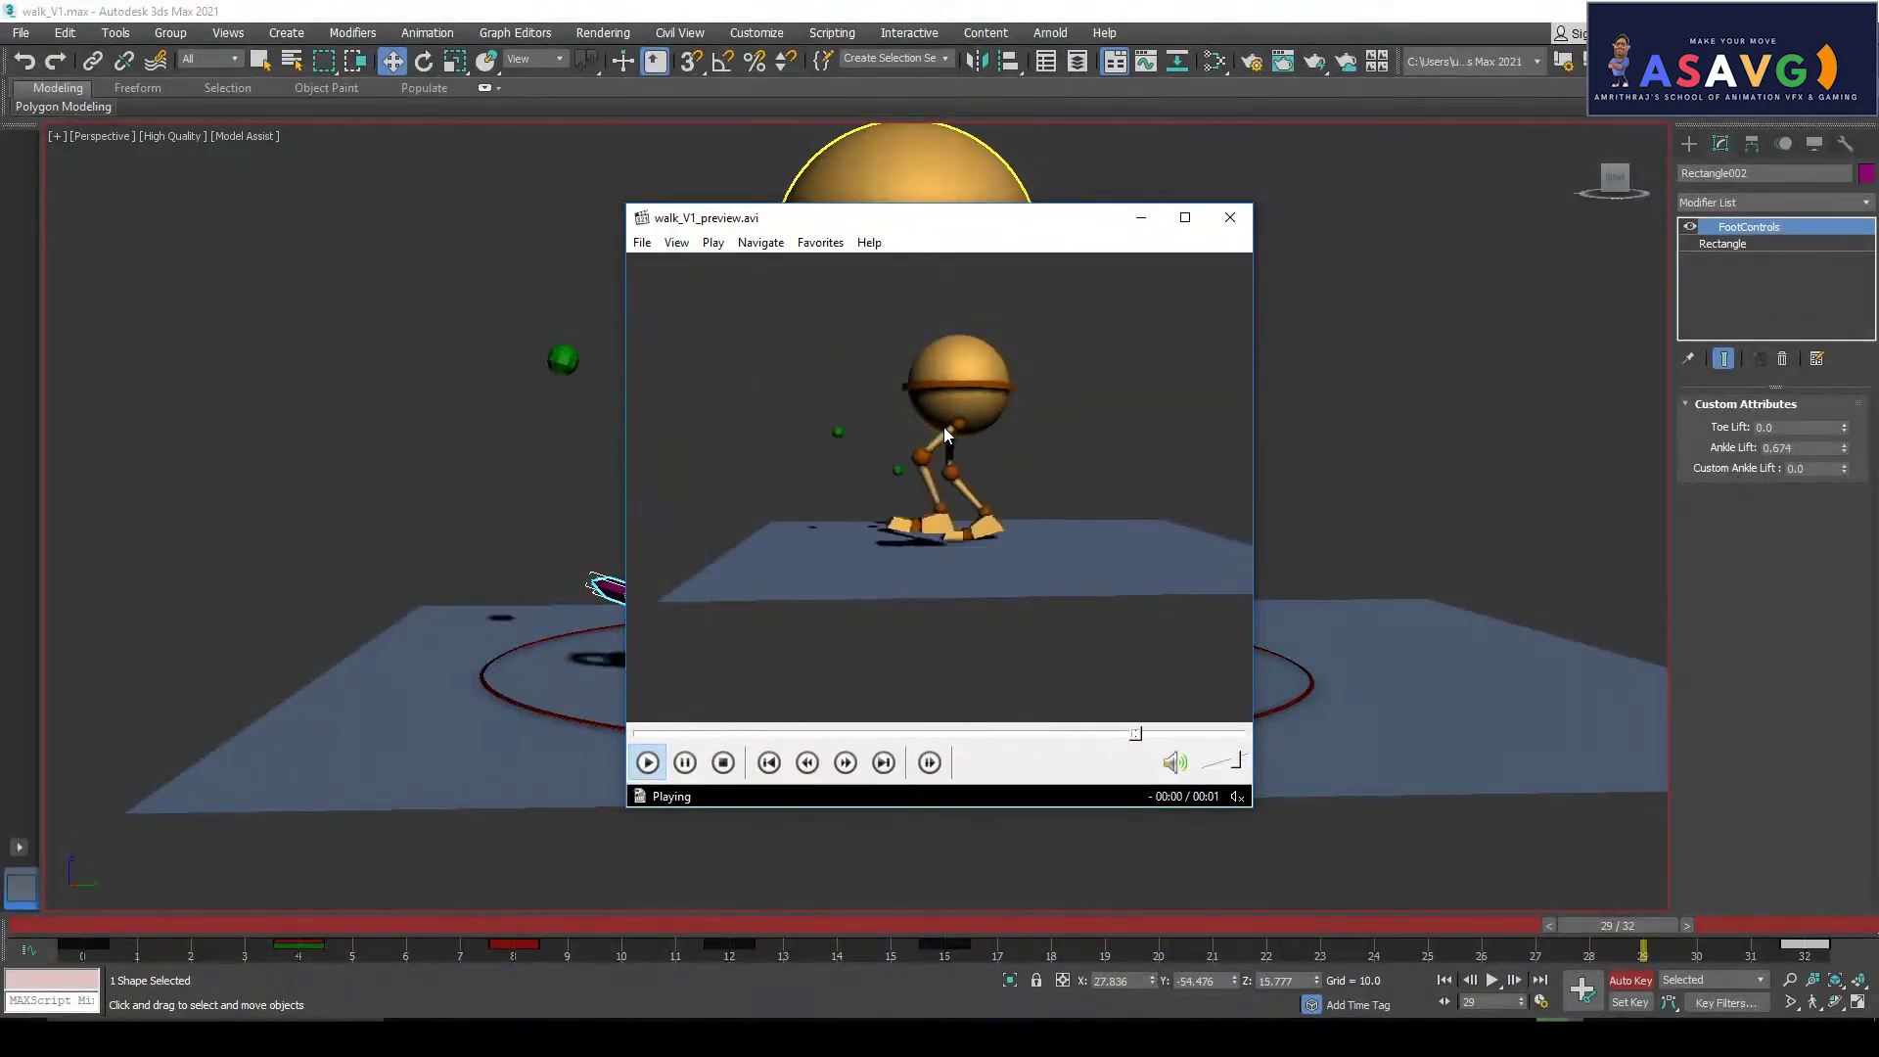
left_click(1230, 217)
left_click(1415, 1037)
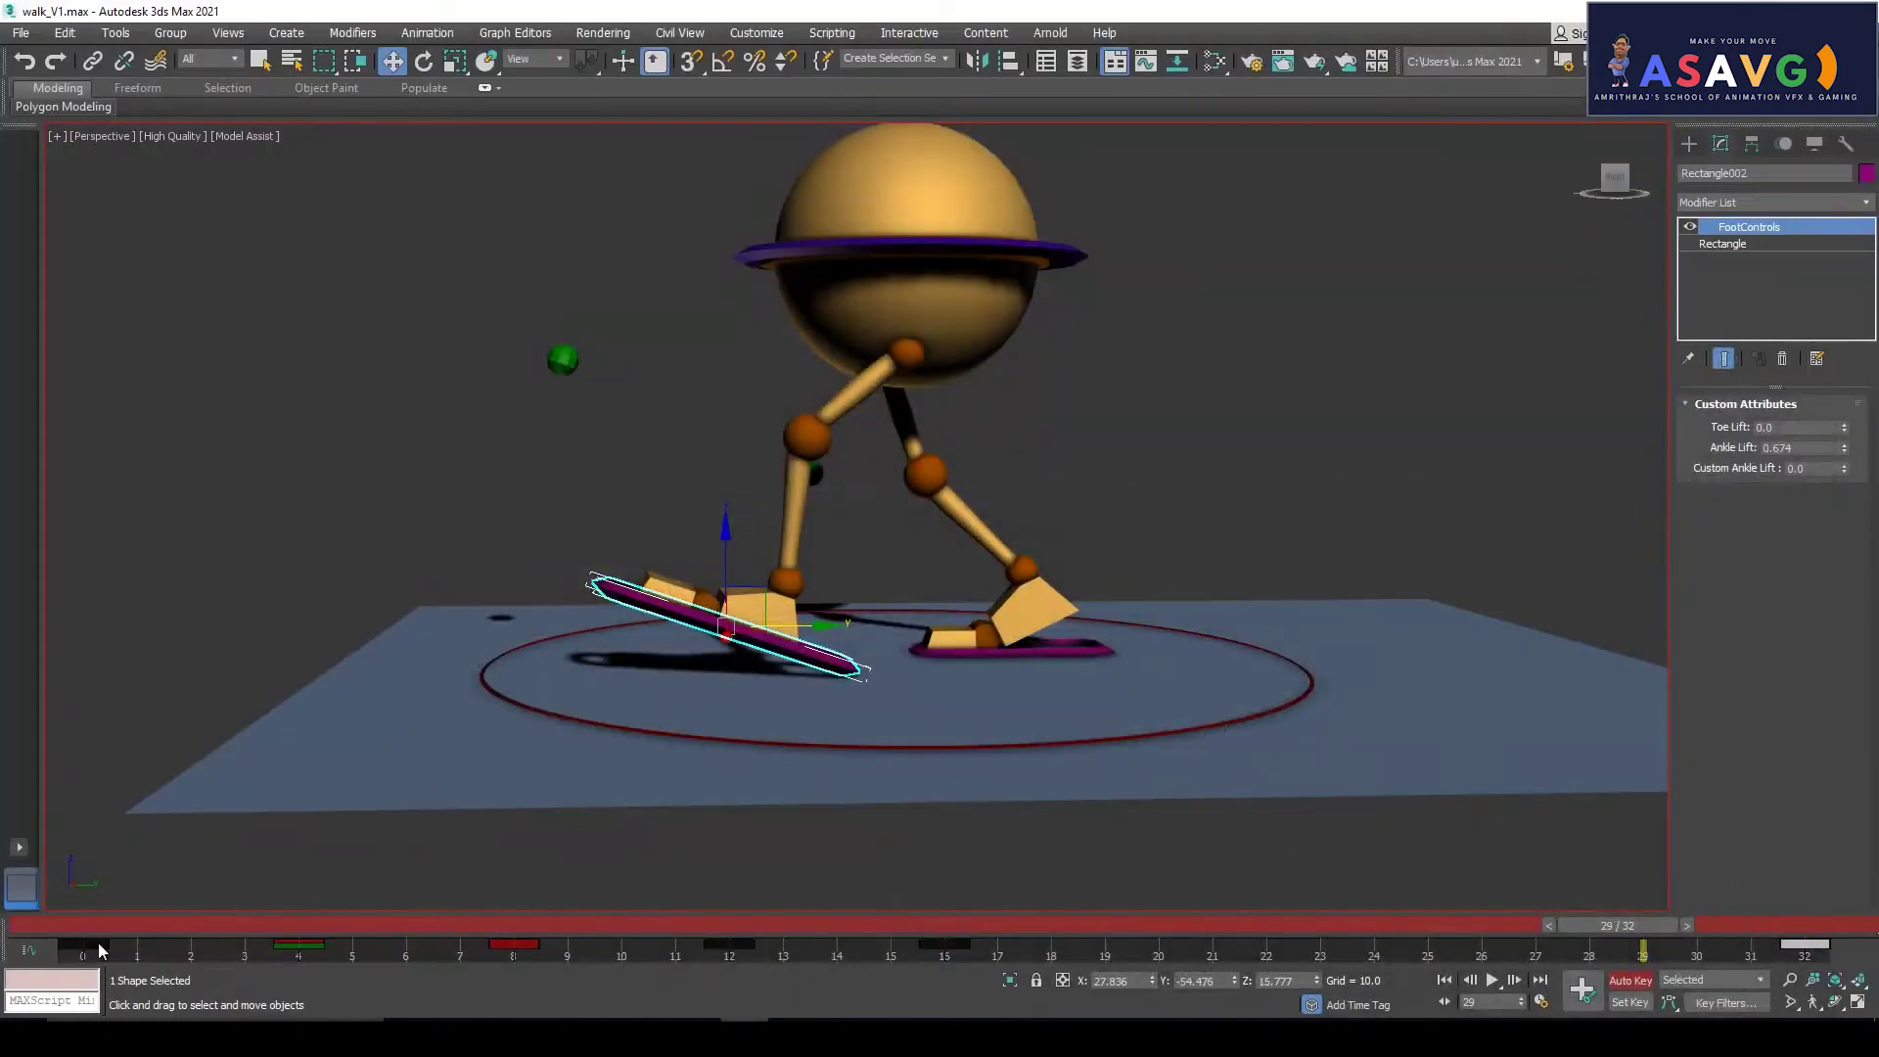
Select the rear foot control Rectangle001 at frame 0 and copy its frame 0 key to frame 4
mouse_move(56, 926)
left_mouse_down()
mouse_move(120, 928)
mouse_move(69, 928)
left_mouse_up()
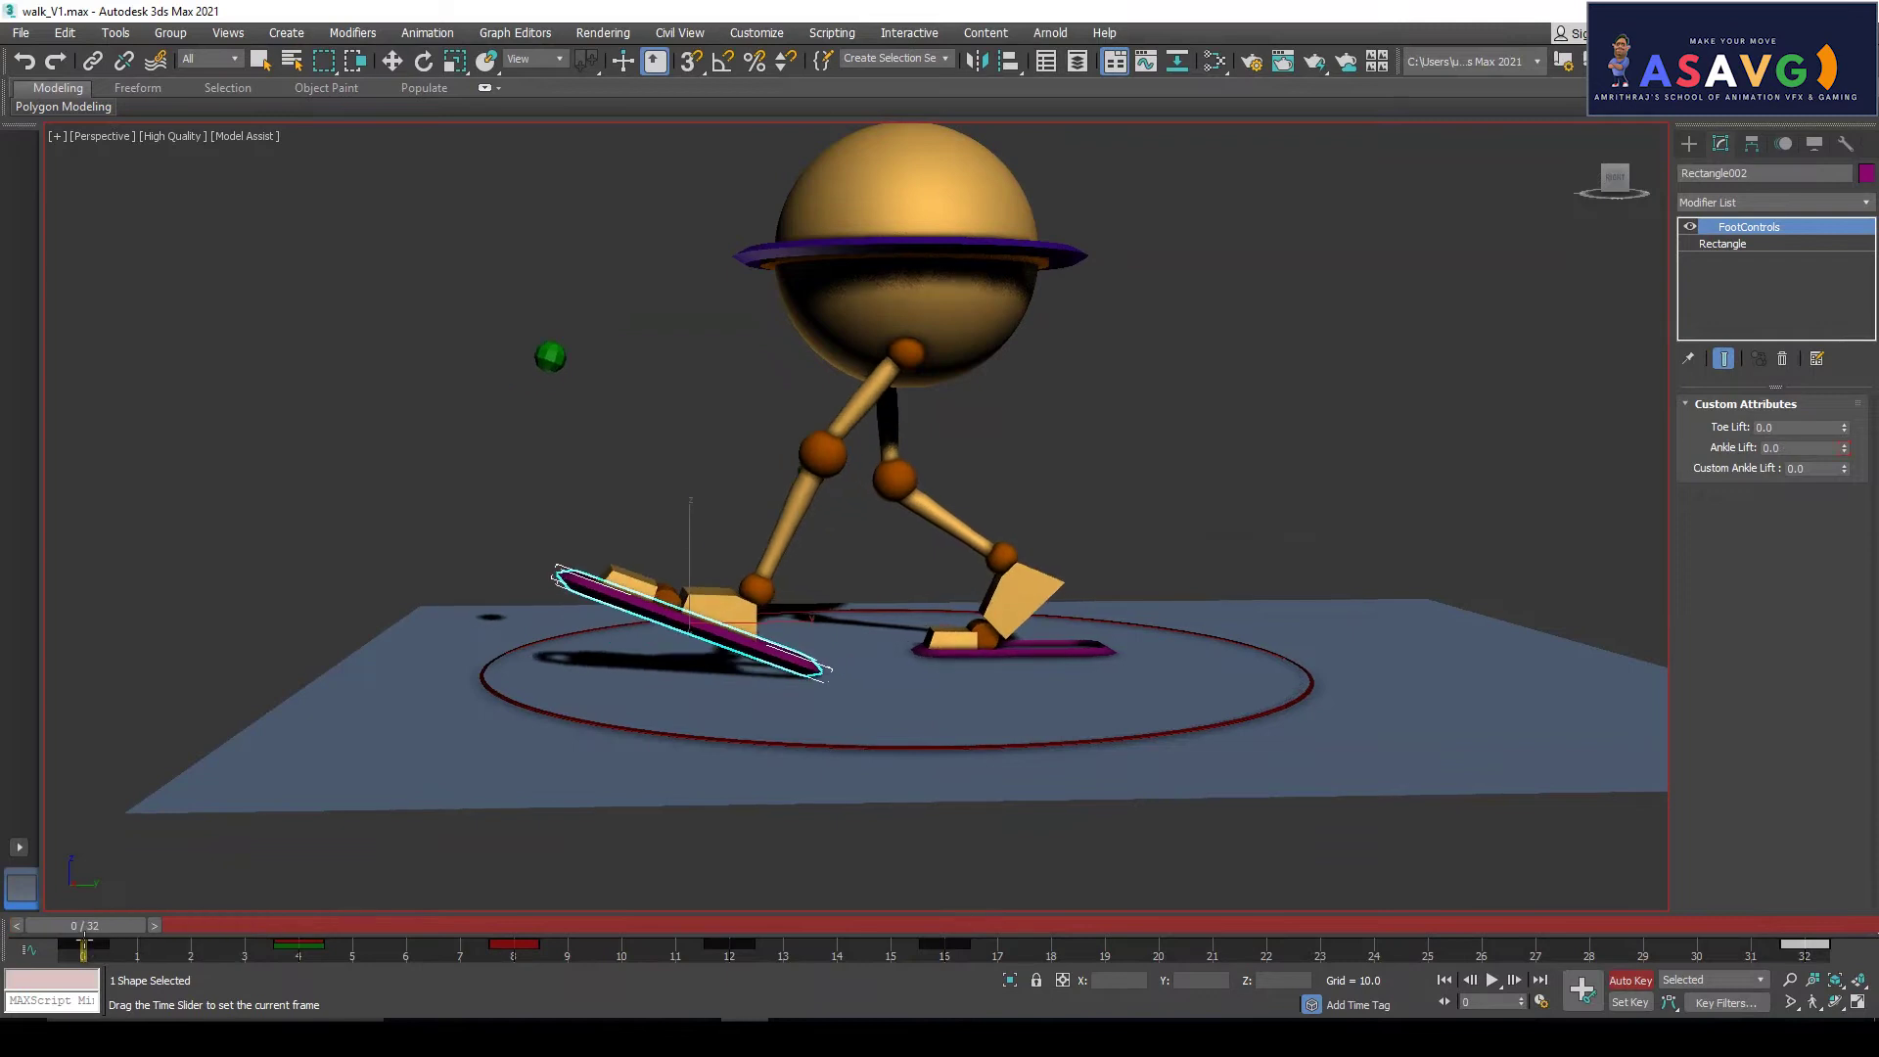
left_click(1018, 637)
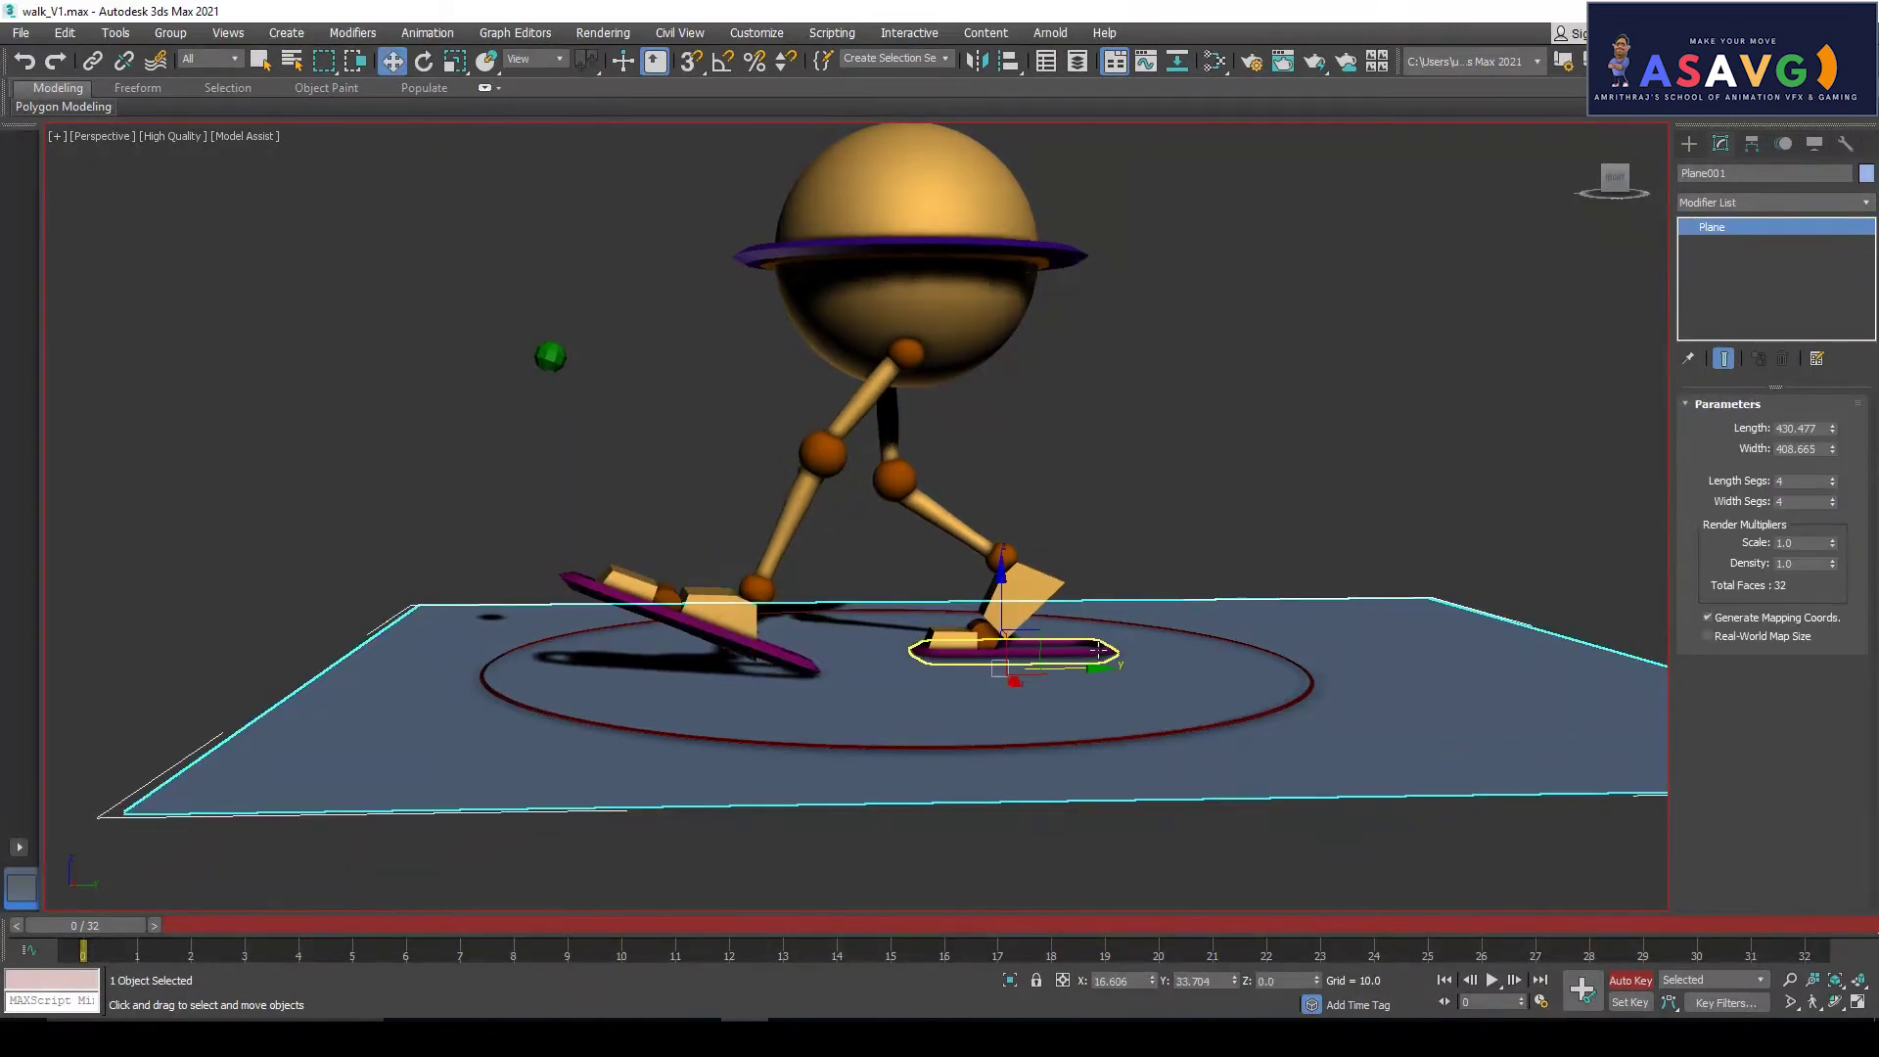
middle_click_drag(1043, 724, 1048, 734)
left_click(1204, 458)
left_click(1094, 641)
middle_click_drag(1094, 640, 948, 698, "alt")
left_click_drag(56, 921, 91, 945)
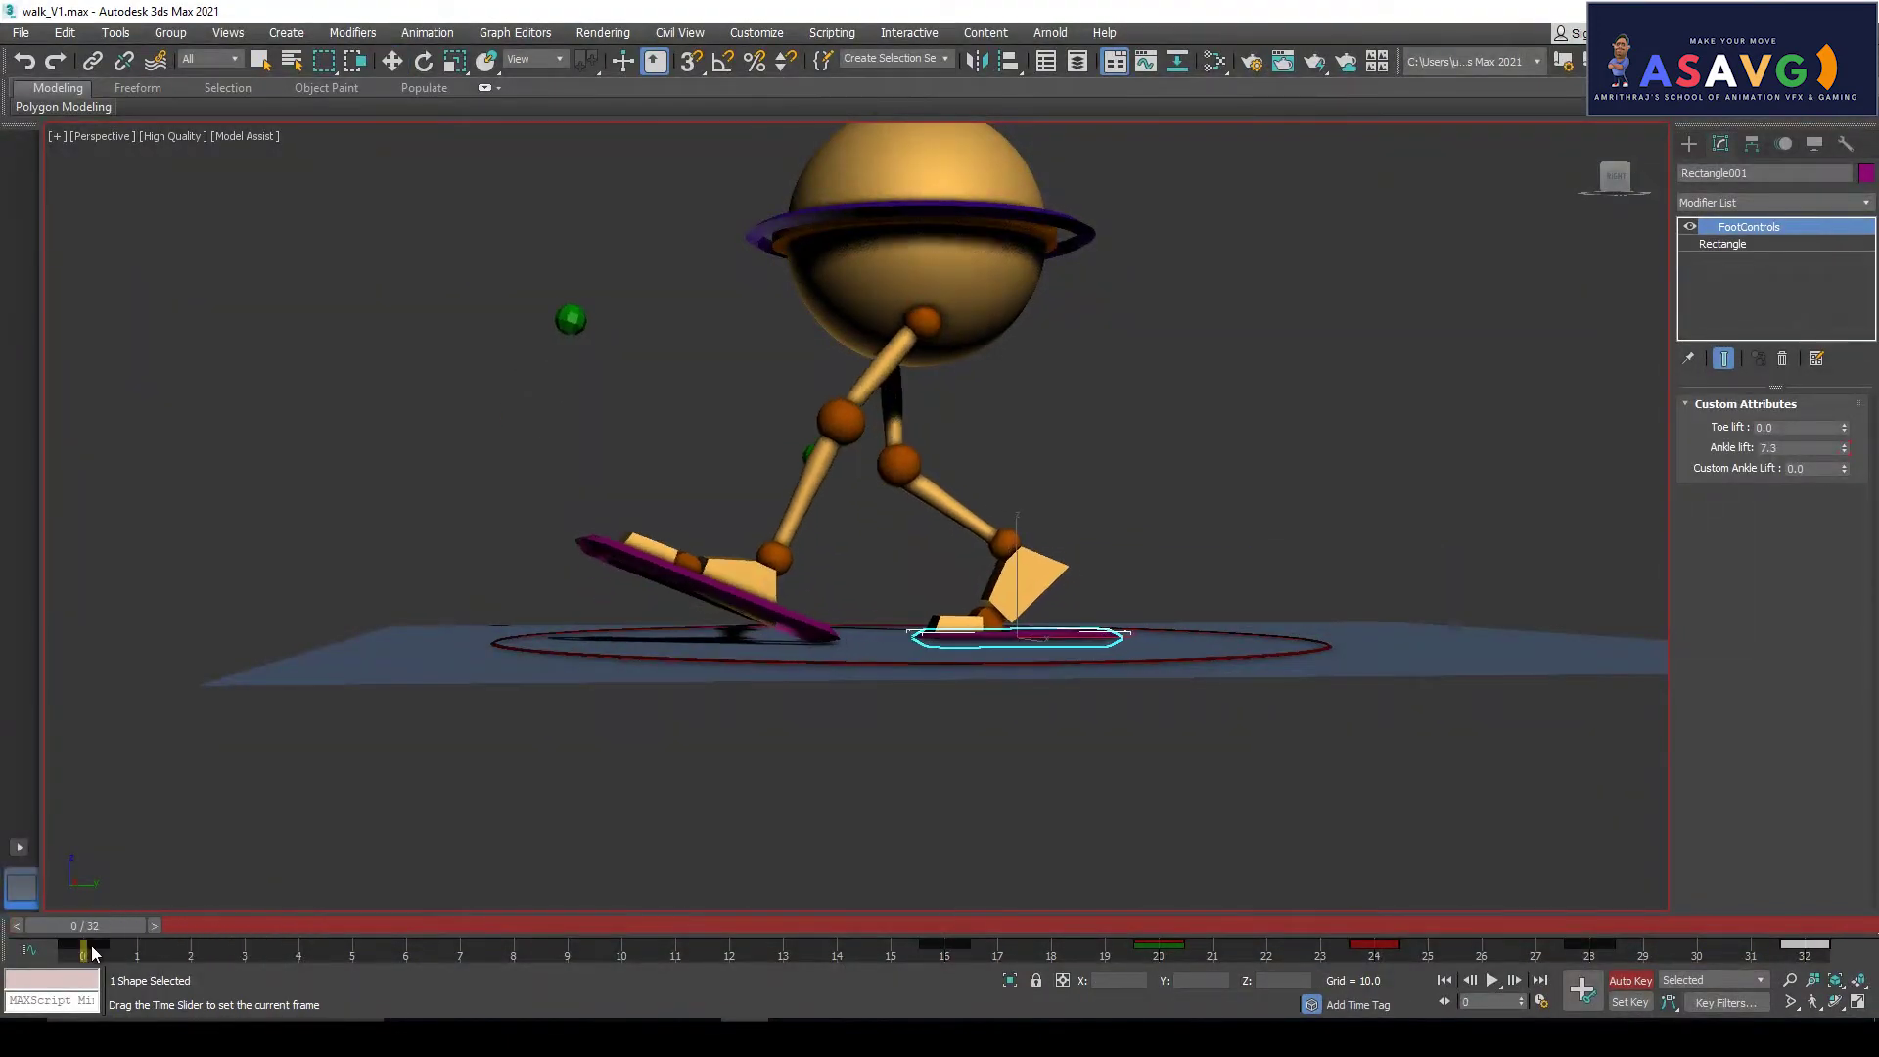
middle_click_drag(355, 802, 352, 773, "alt")
key("w")
left_click_drag(93, 954, 184, 939, "shift")
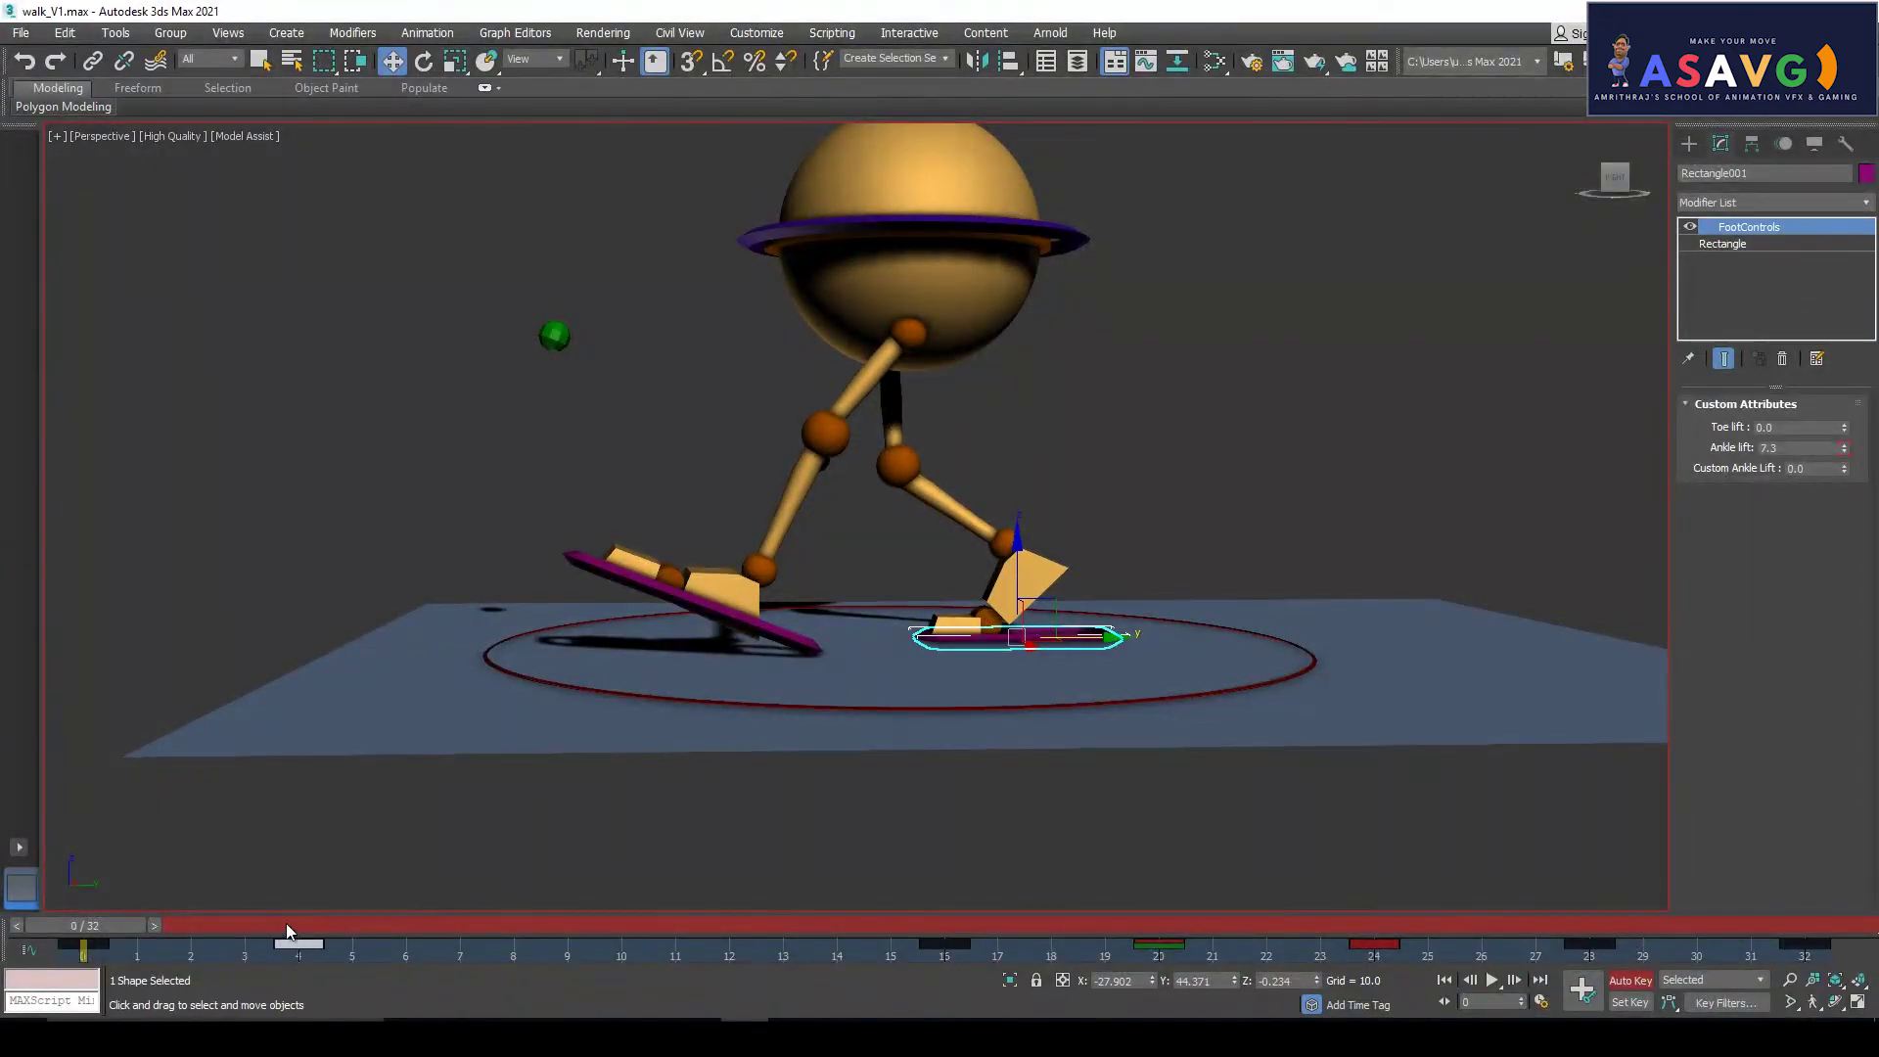
Try a higher Ankle lift and a tilted, raised position for the rear foot control Rectangle001 at frame 0, and revert it
left_click_drag(1843, 451, 1843, 433)
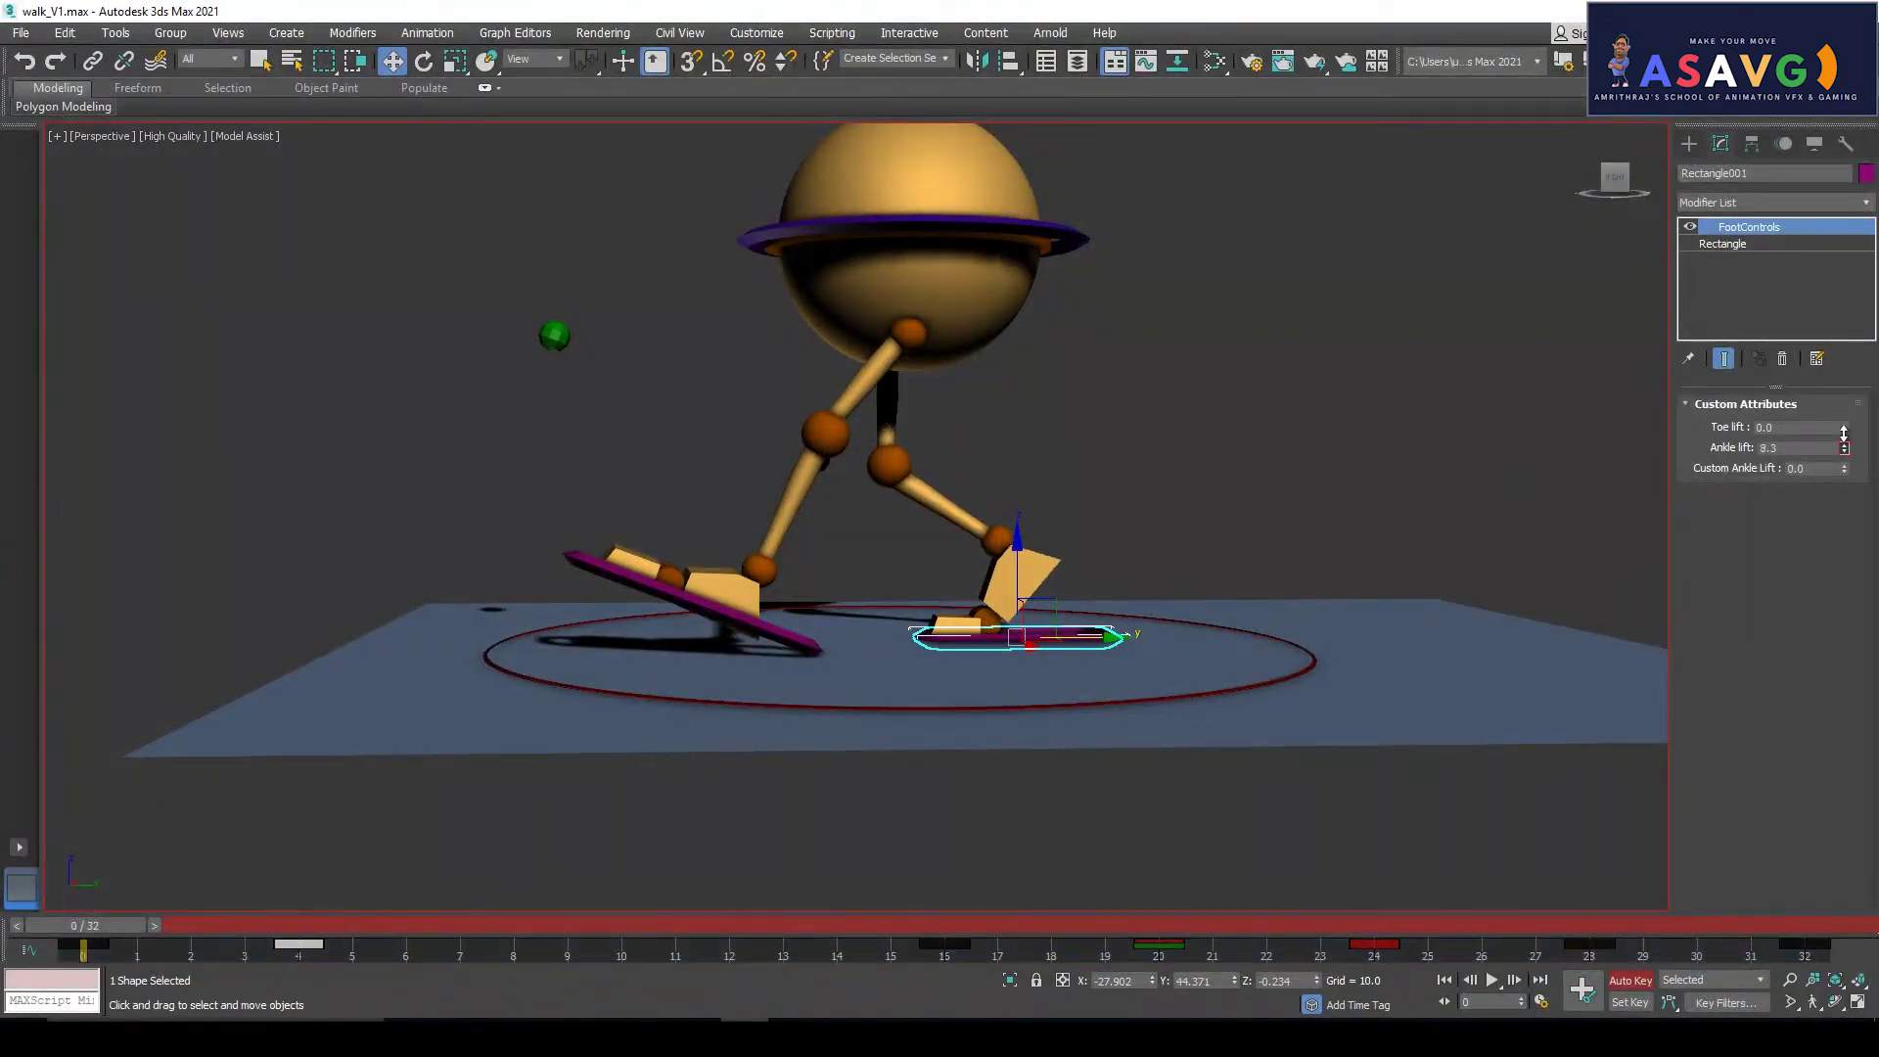
middle_click_drag(1131, 695, 1096, 680)
key("e")
left_click_drag(1091, 674, 1082, 619)
key("w")
left_click_drag(998, 559, 1003, 523)
left_click_drag(1059, 587, 1074, 587)
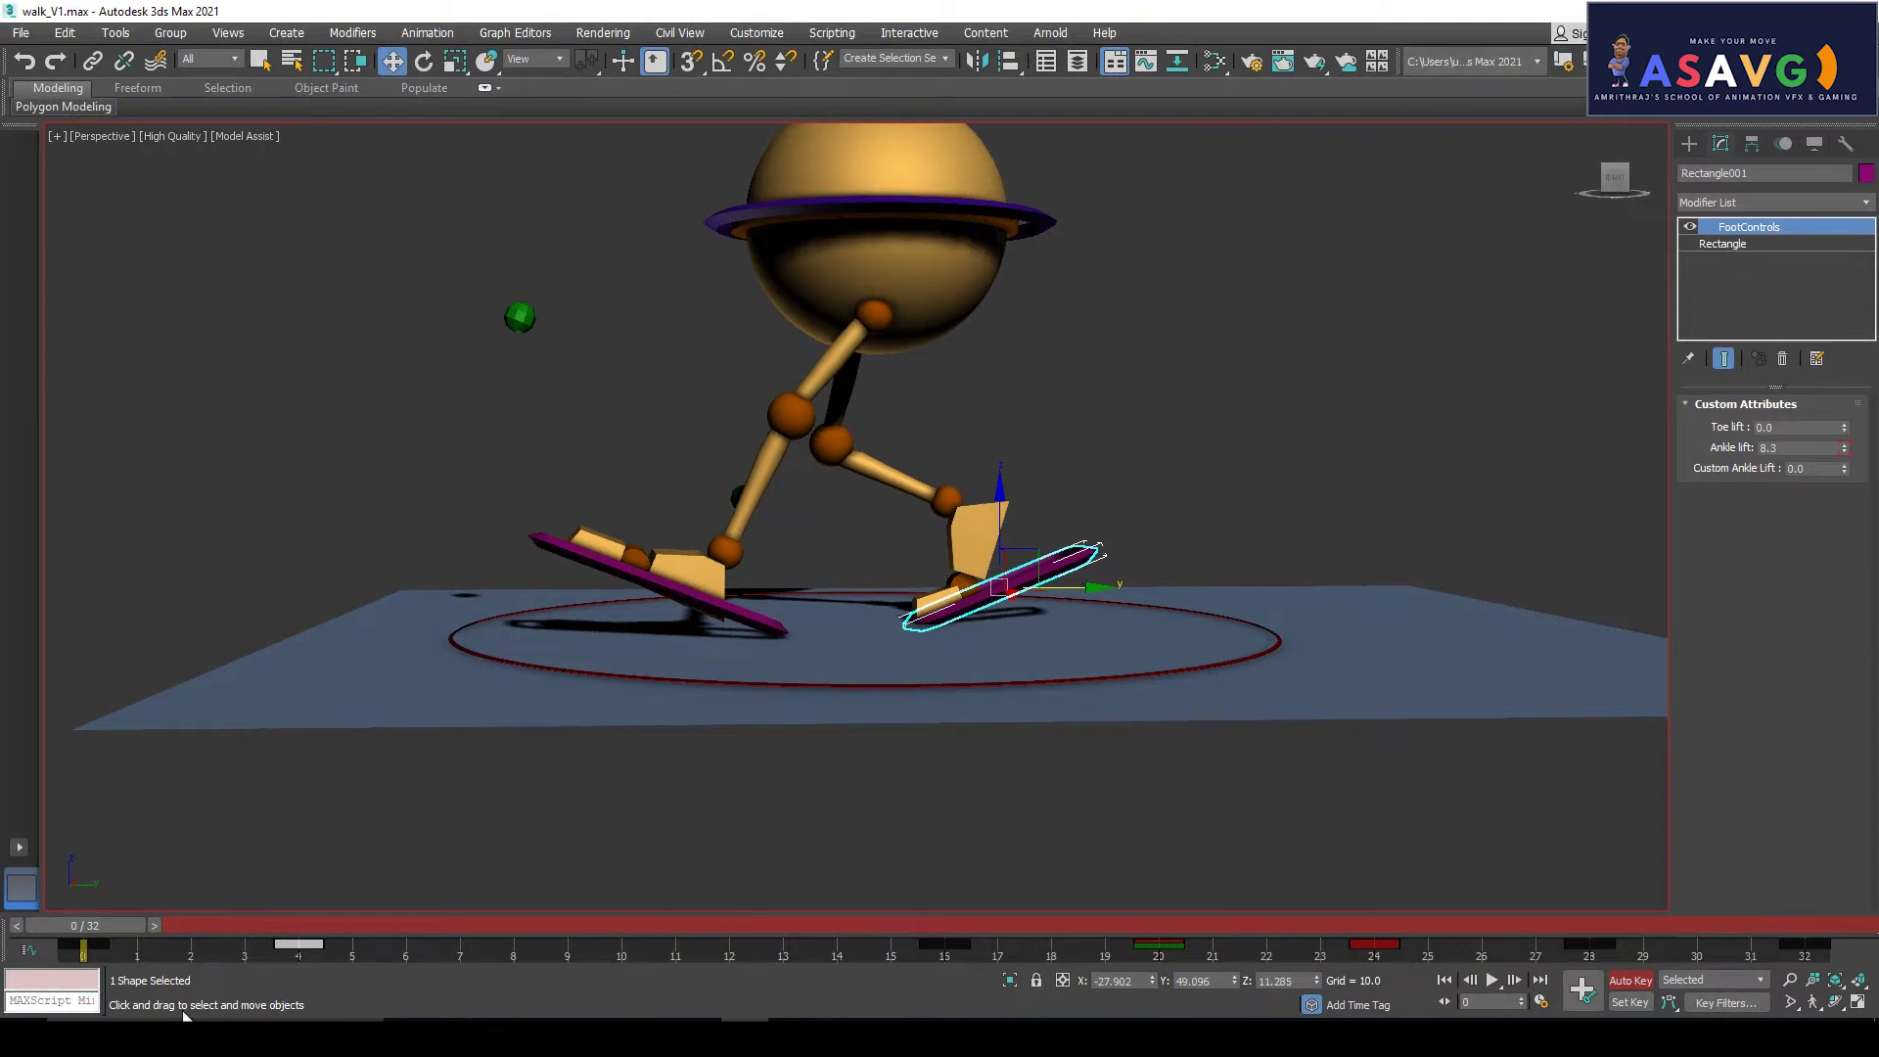
key("ctrl+z")
key("ctrl+z")
key("ctrl+z")
key("ctrl+z")
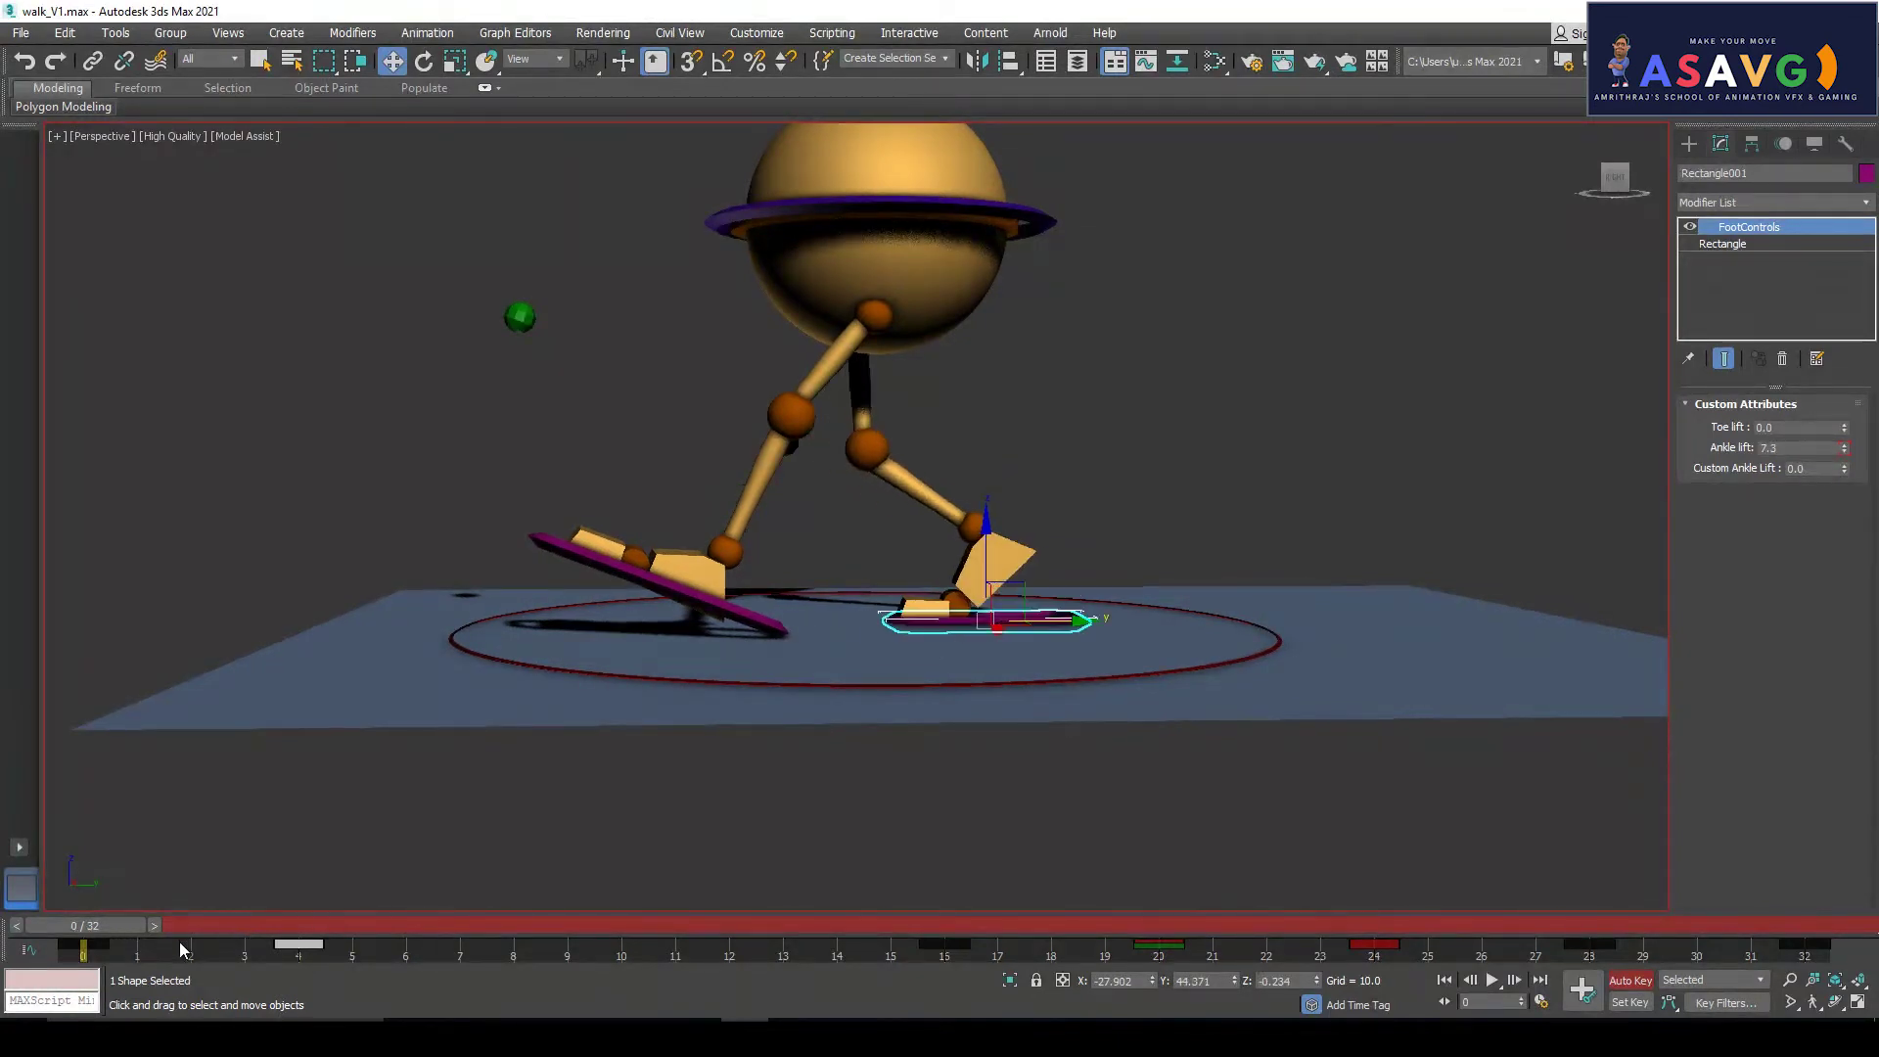
Try tilting and raising the rear foot control Rectangle001 at frame 0 with Ankle lift 9.3
left_click_drag(73, 942, 185, 942, "shift")
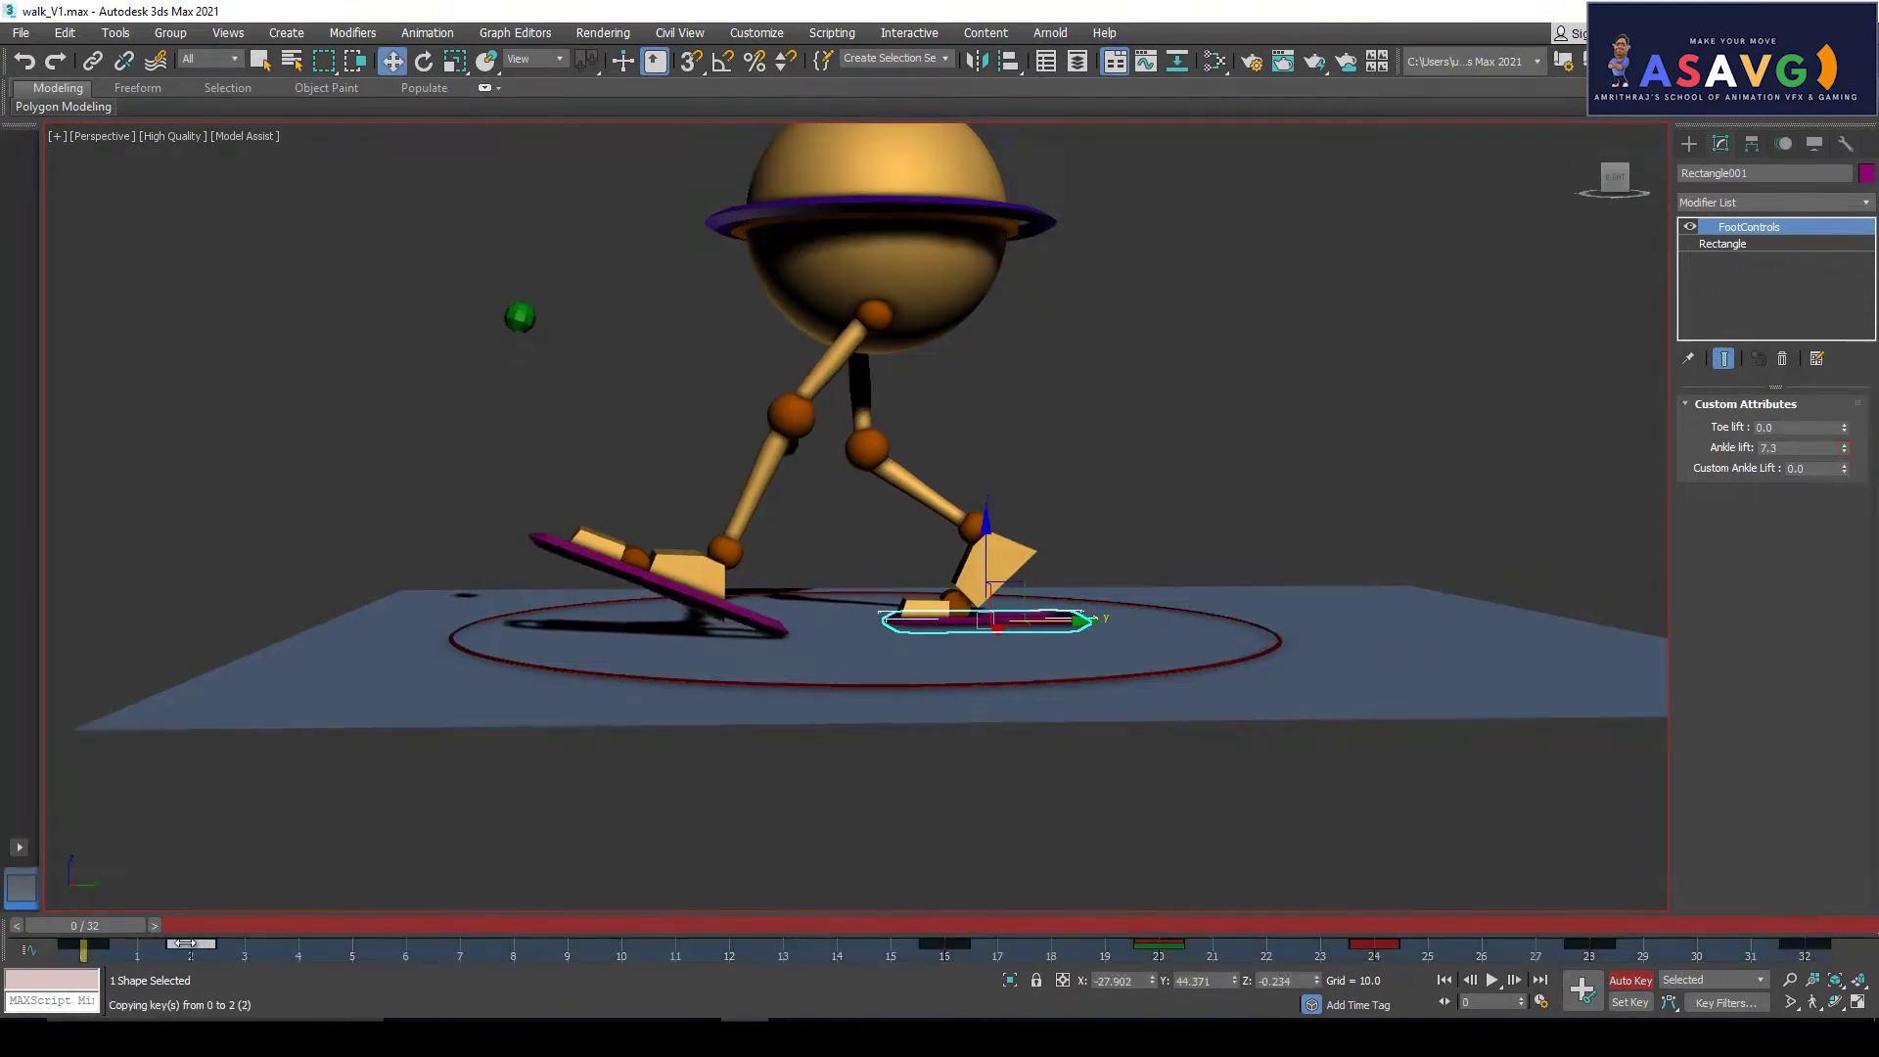
key("e")
left_click_drag(1086, 662, 1094, 632)
key("w")
left_click_drag(991, 551, 995, 527)
left_click_drag(1846, 455, 1844, 430)
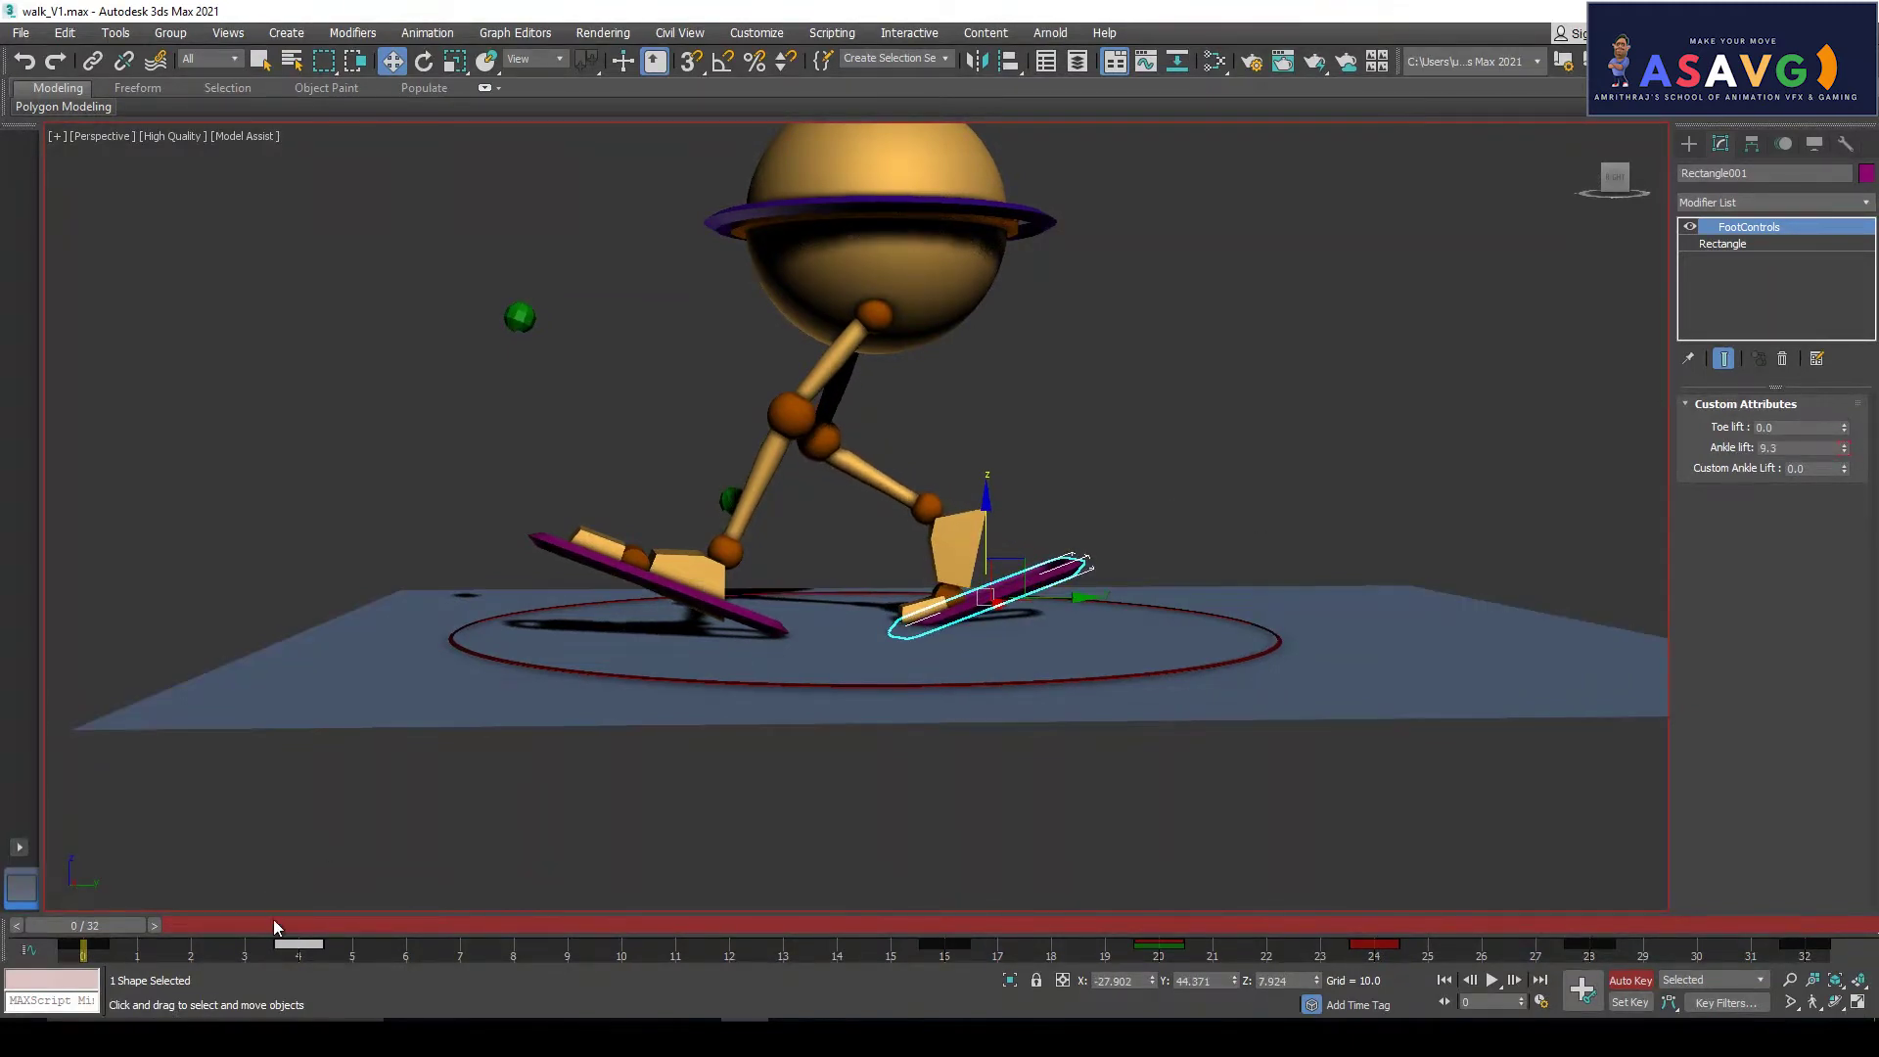
Copy Rectangle001's frame 0 key to frame 4 and go to frame 4
left_click_drag(76, 940, 275, 943)
left_click(100, 943)
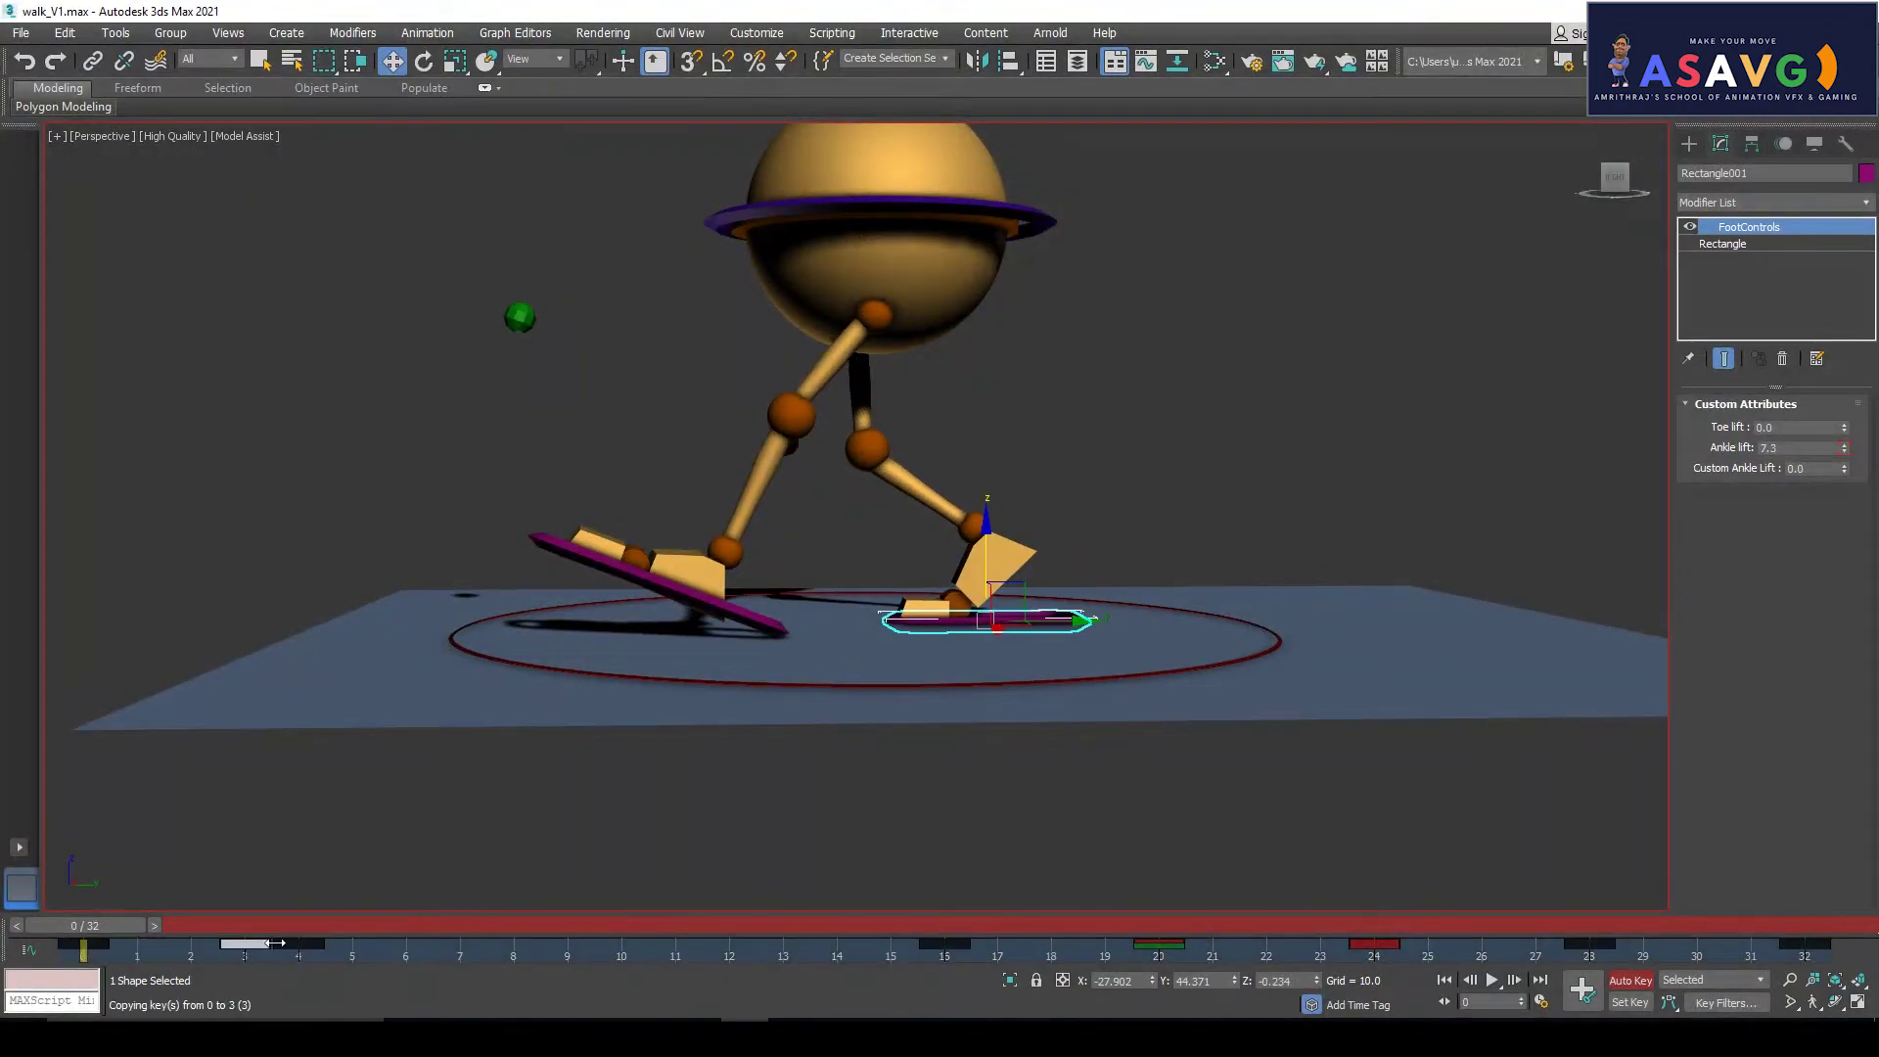
left_click_drag(86, 930, 290, 924)
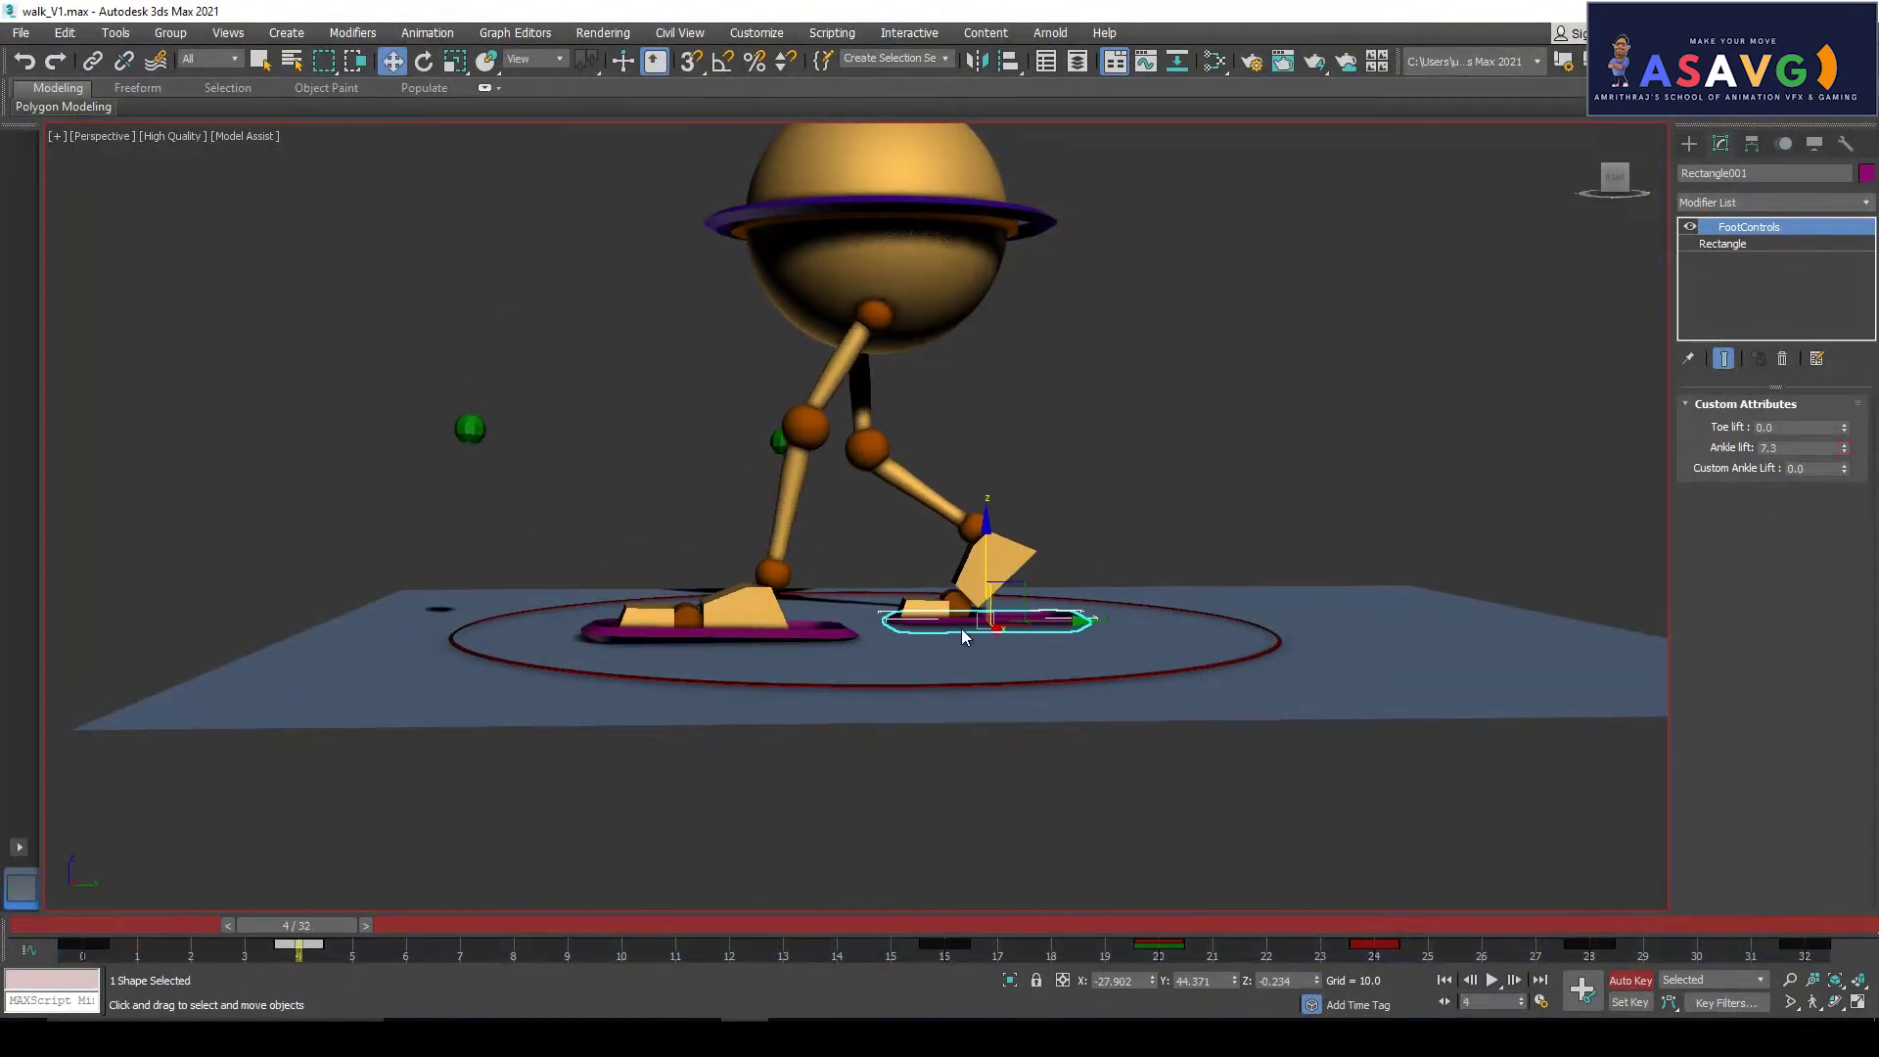
At frame 4, tilt the rear foot control Rectangle001 heel up, raise it off the ground, and set its Ankle lift to 10.0
key("e")
left_click_drag(1081, 678, 994, 527)
key("w")
left_click_drag(1846, 448, 1846, 426)
mouse_move(273, 926)
left_mouse_down()
mouse_move(48, 922)
mouse_move(296, 920)
left_mouse_up()
key("w")
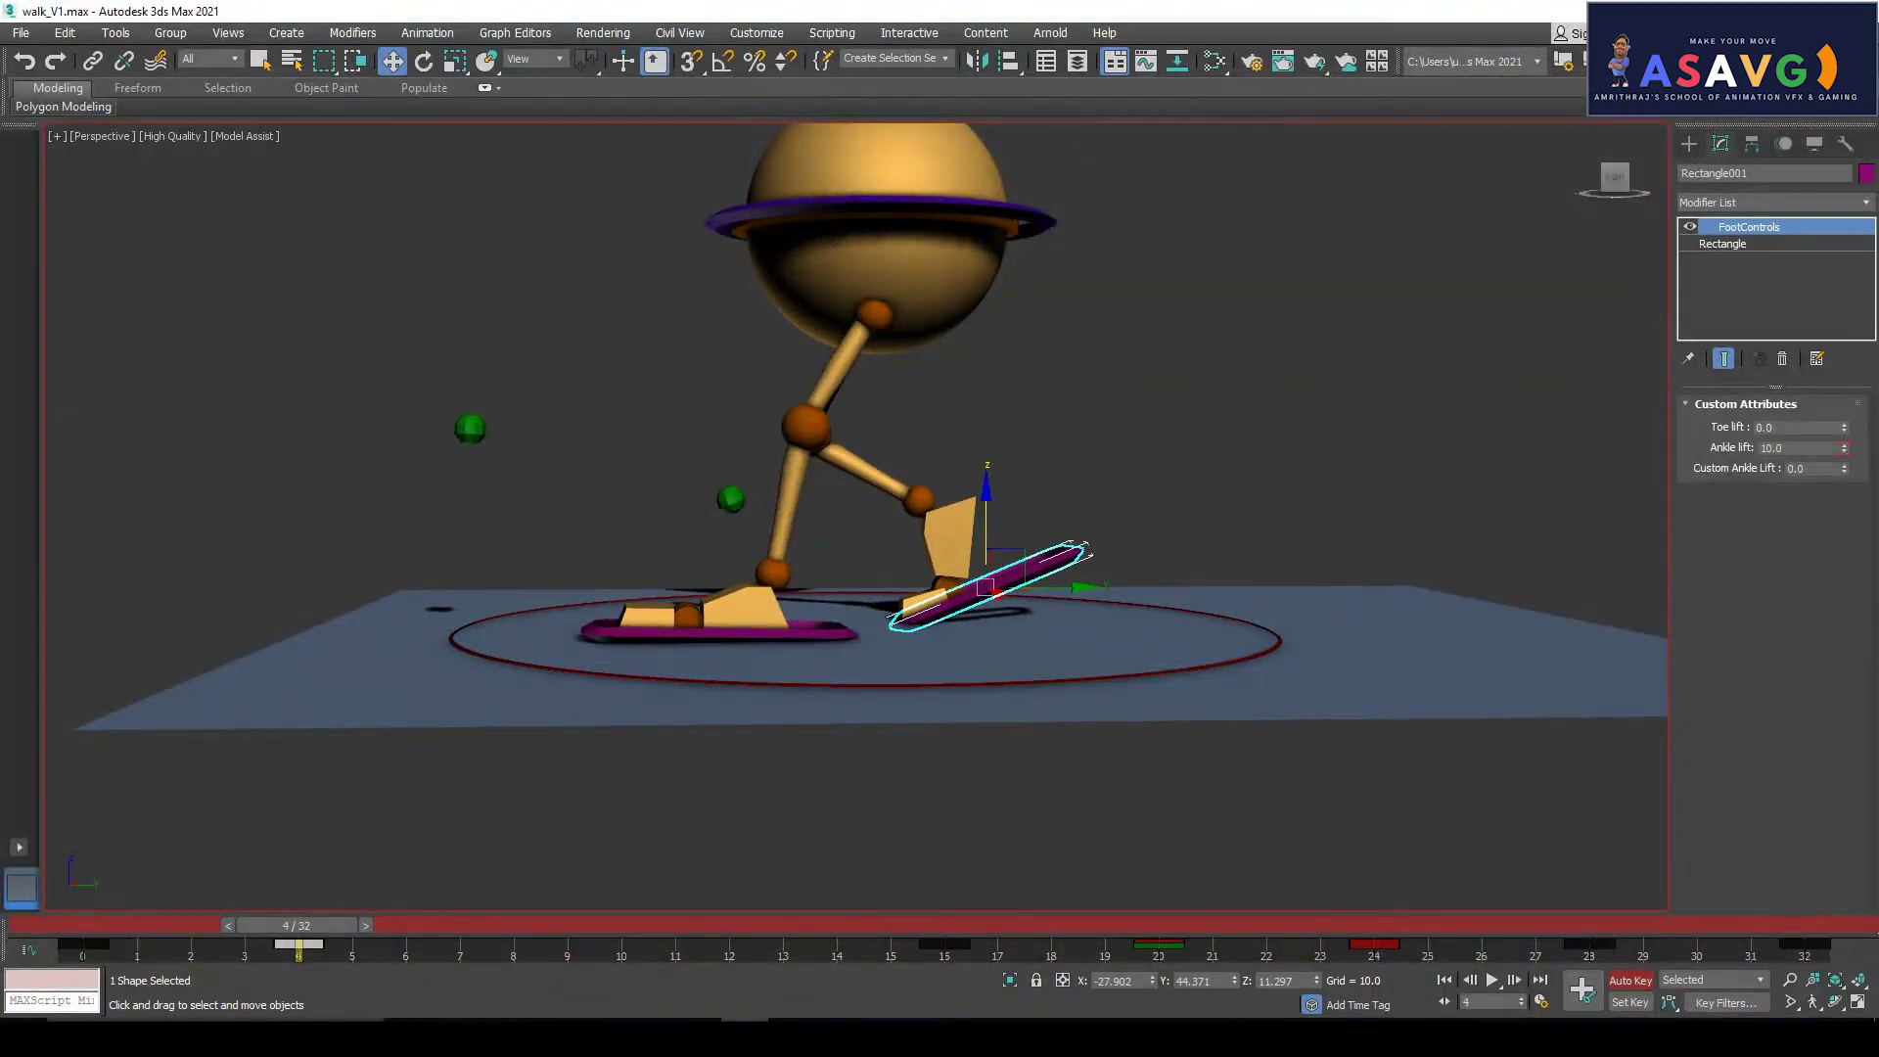
Check the walk.jpg pose reference in Photos, return to 3ds Max, and move the front foot control Rectangle002 backward along Y at frame 4
left_click(1415, 1035)
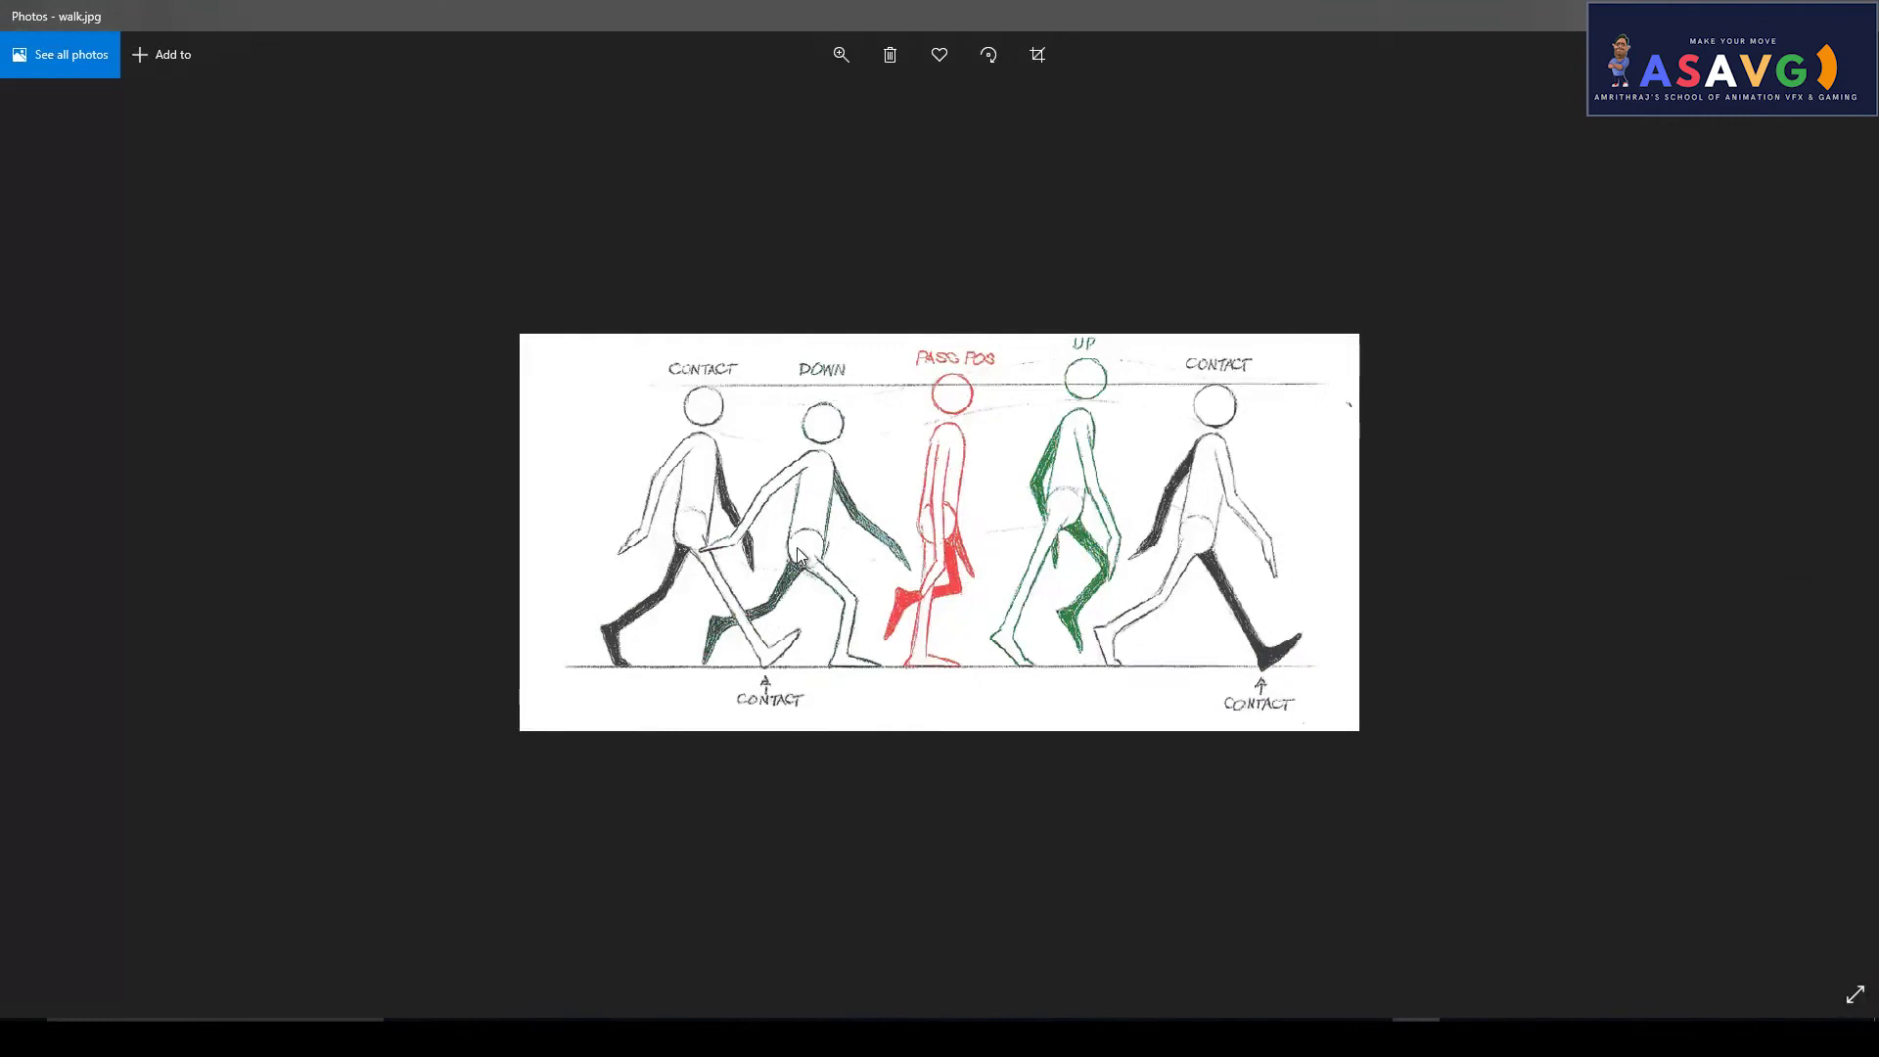
left_click(745, 1035)
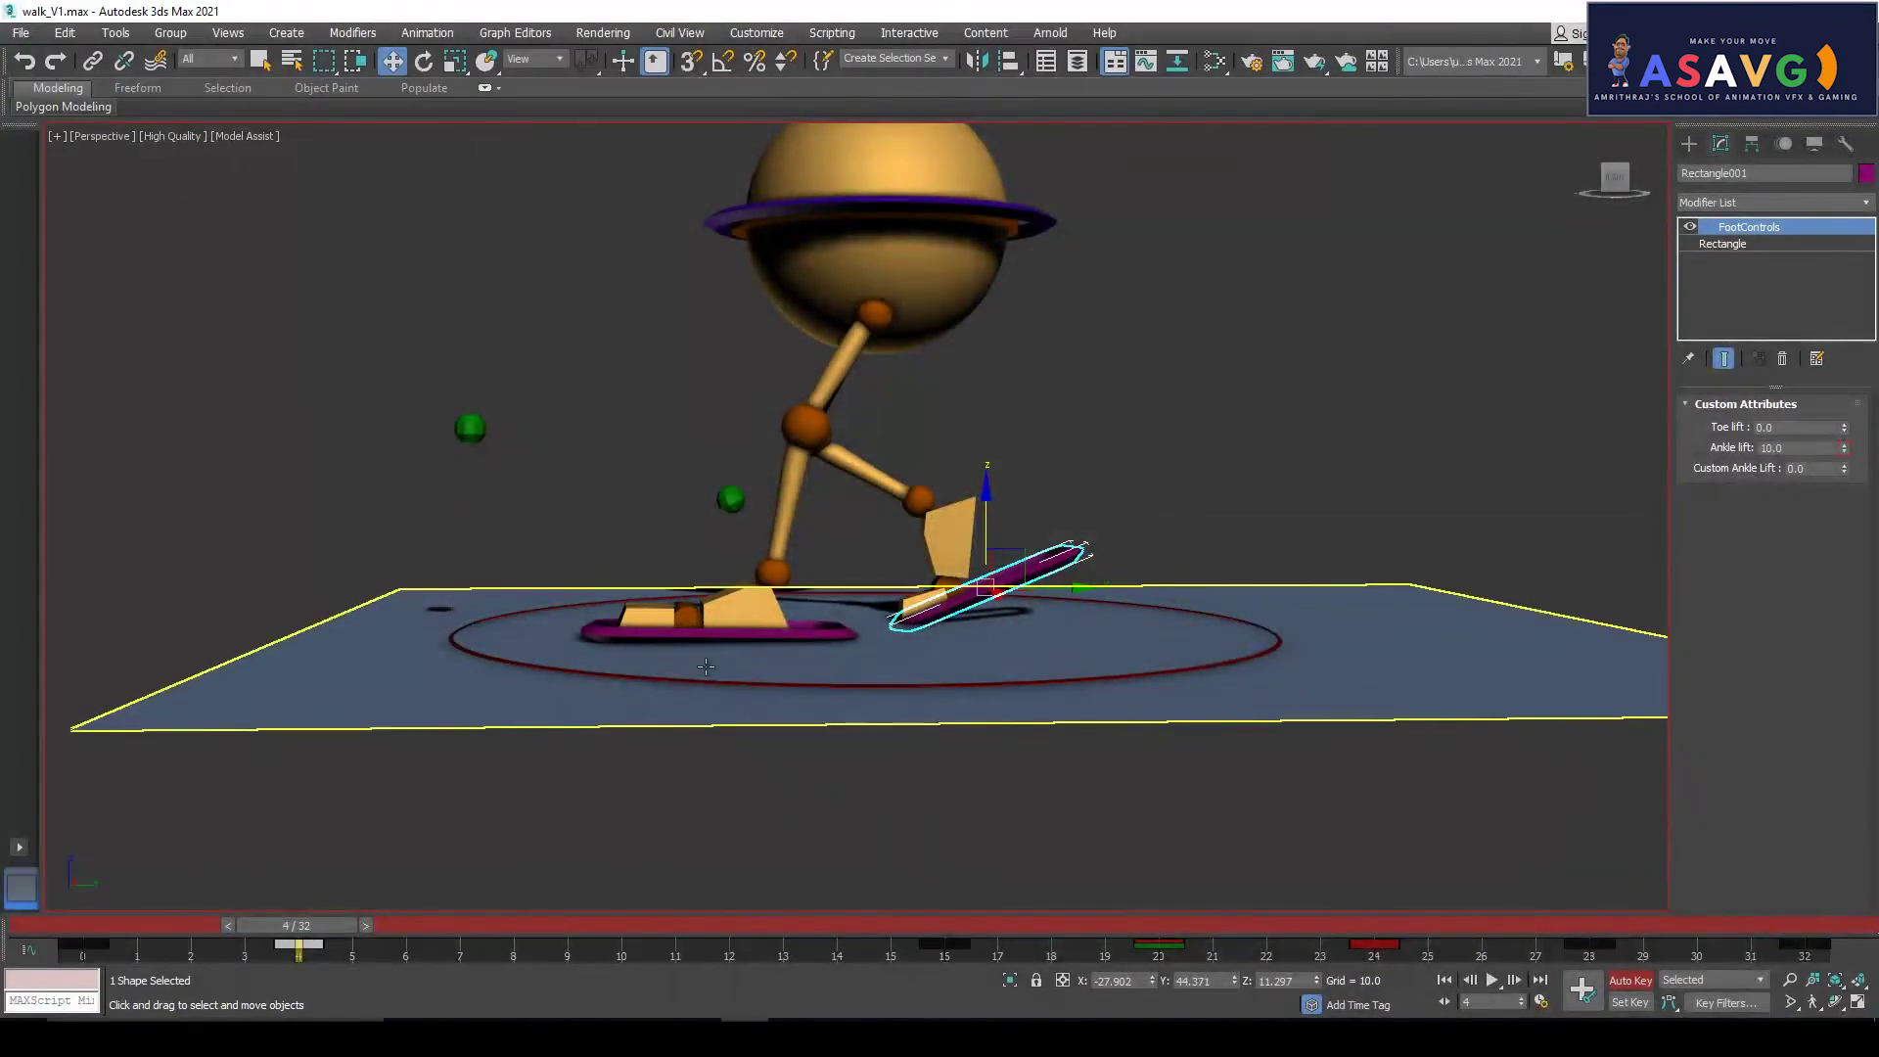
mouse_move(303, 941)
left_mouse_down()
mouse_move(94, 941)
mouse_move(299, 941)
left_mouse_up()
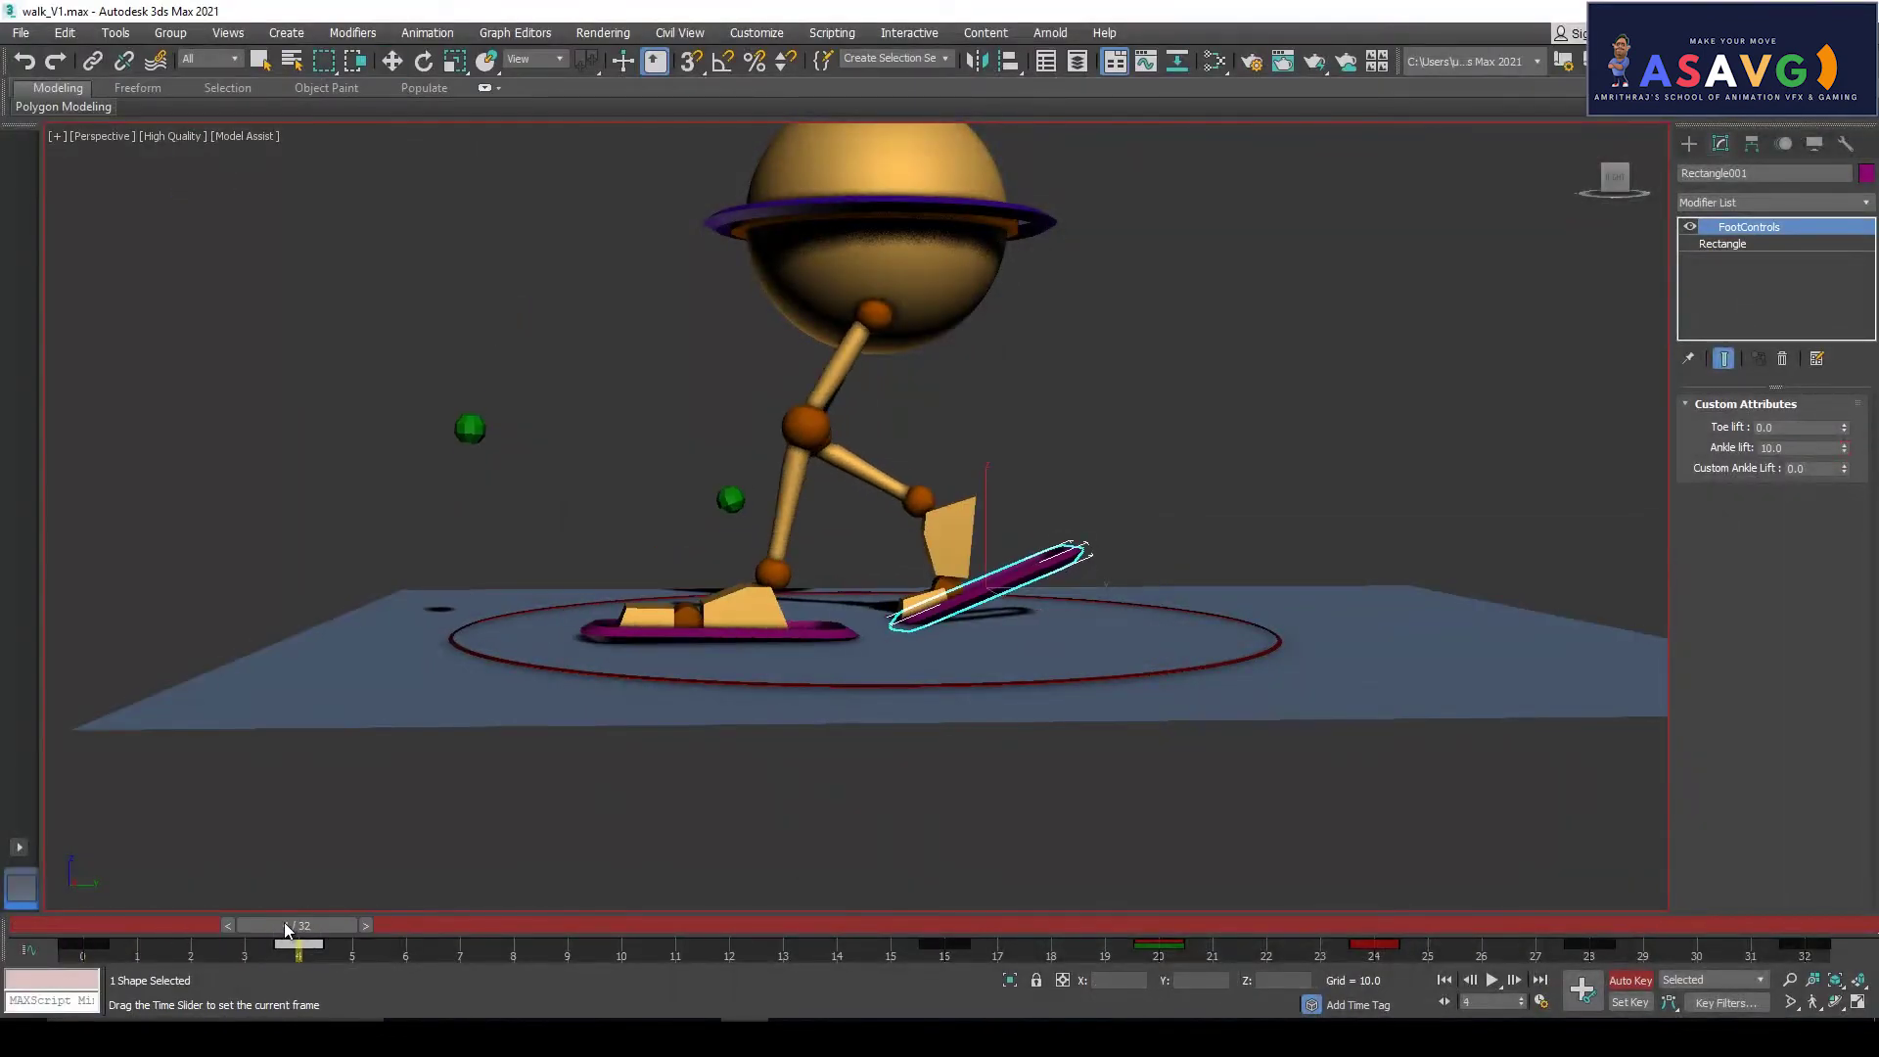
left_click(734, 635)
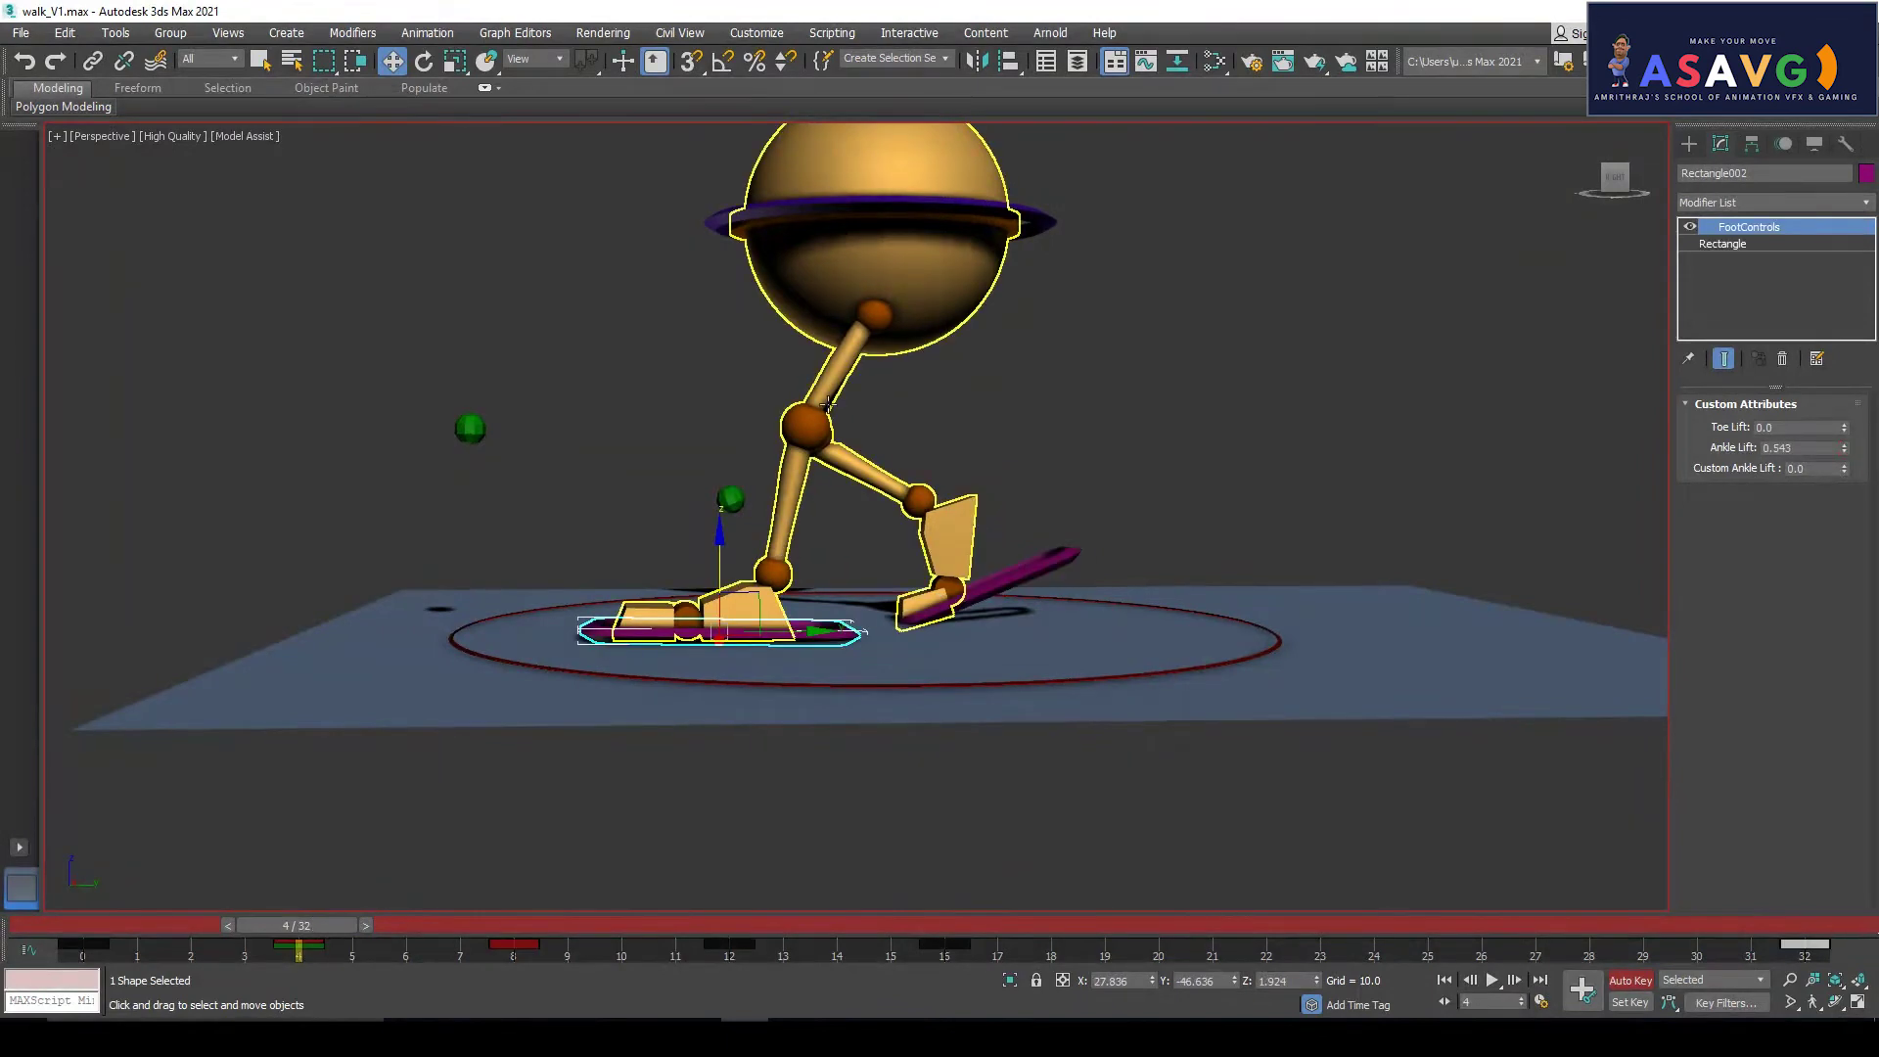
middle_click_drag(879, 449, 877, 506)
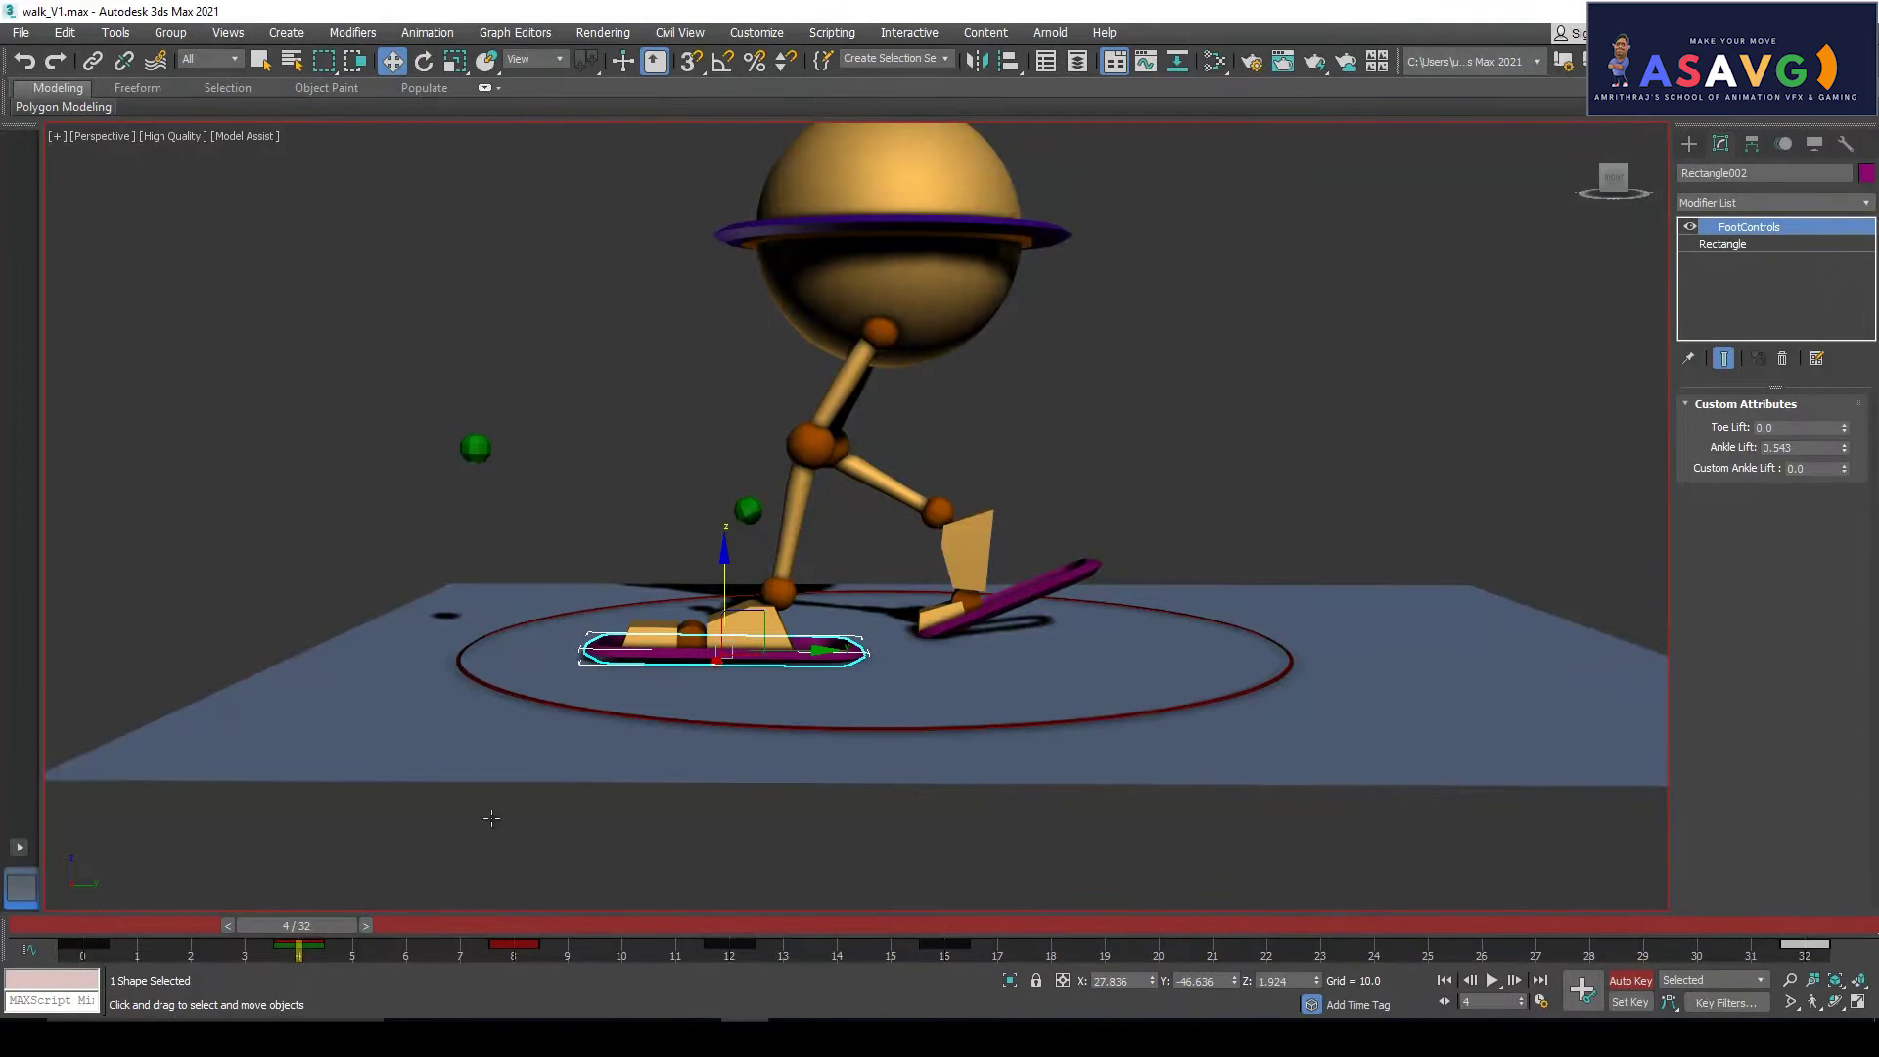
left_click_drag(810, 642, 838, 640)
mouse_move(299, 925)
left_mouse_down()
mouse_move(198, 911)
mouse_move(302, 918)
left_mouse_up()
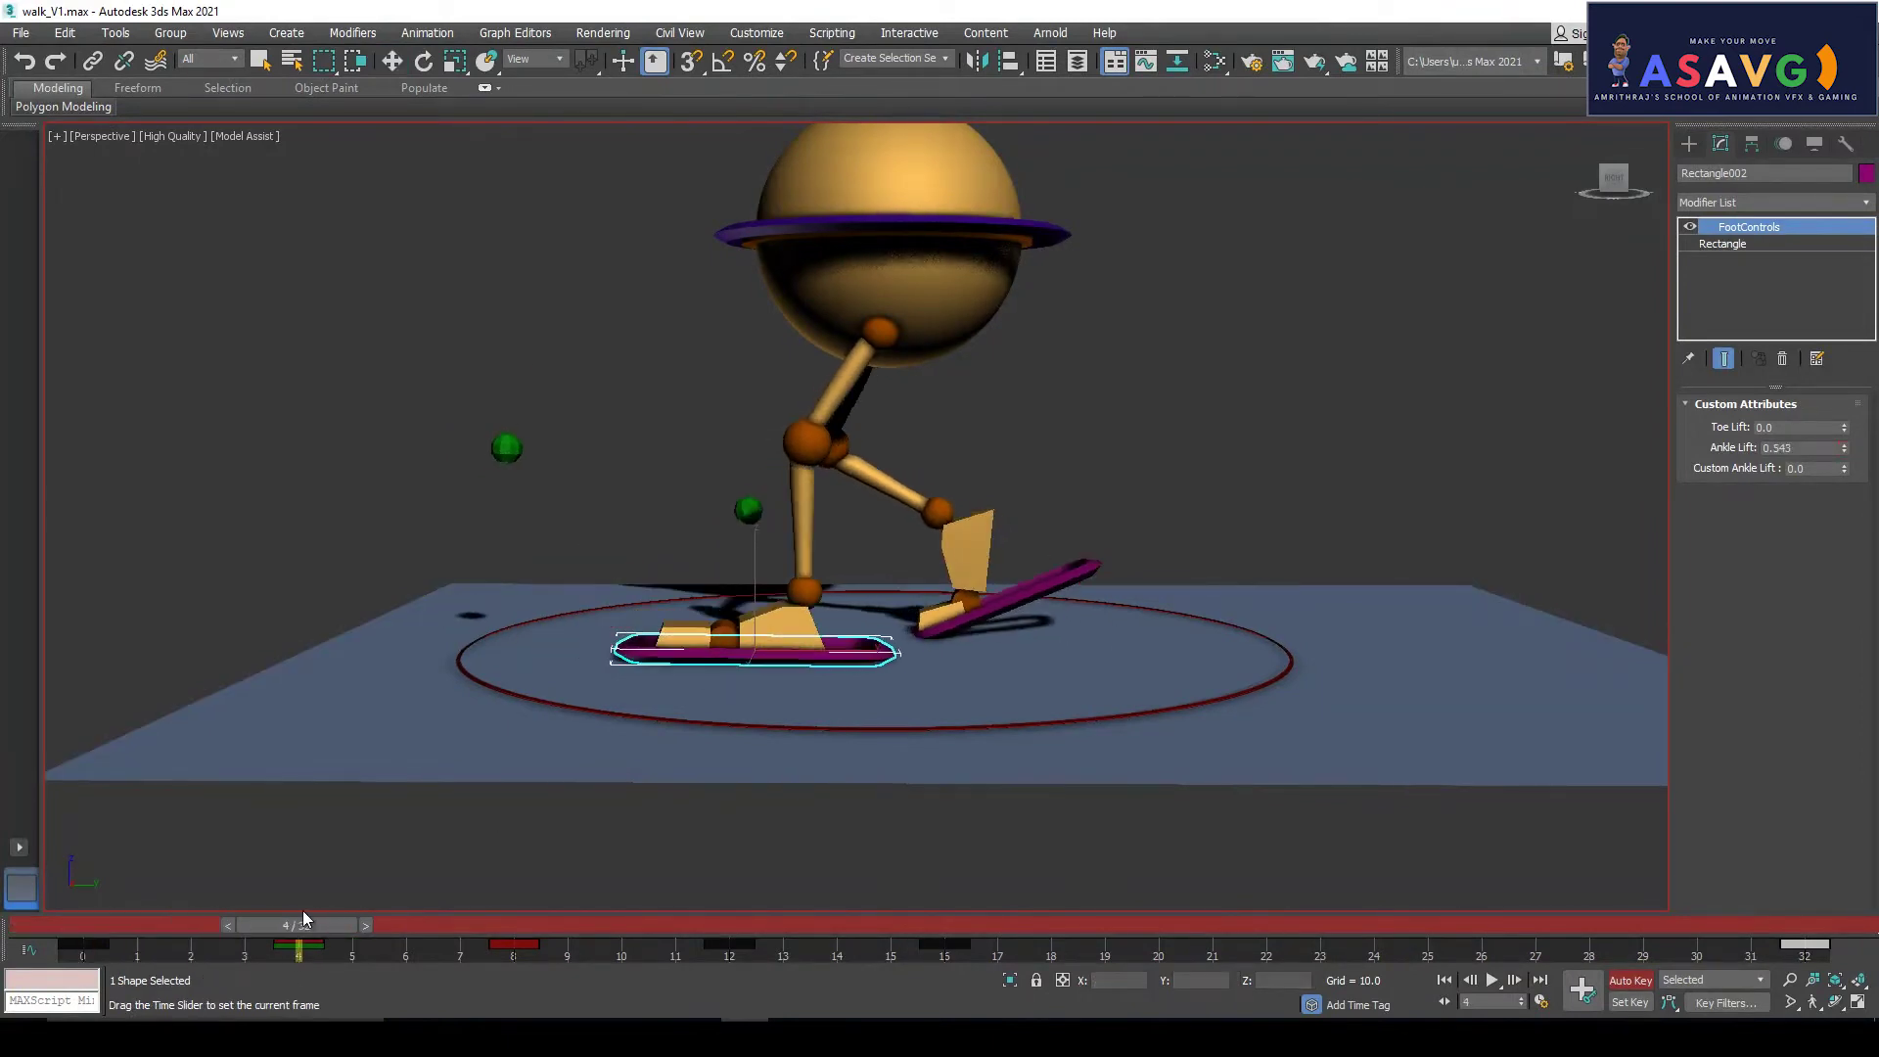
At frame 8, tilt the passing foot control Rectangle001 heel up, raise it, and adjust its Ankle lift to about 3.5
left_click(1027, 592)
key("e")
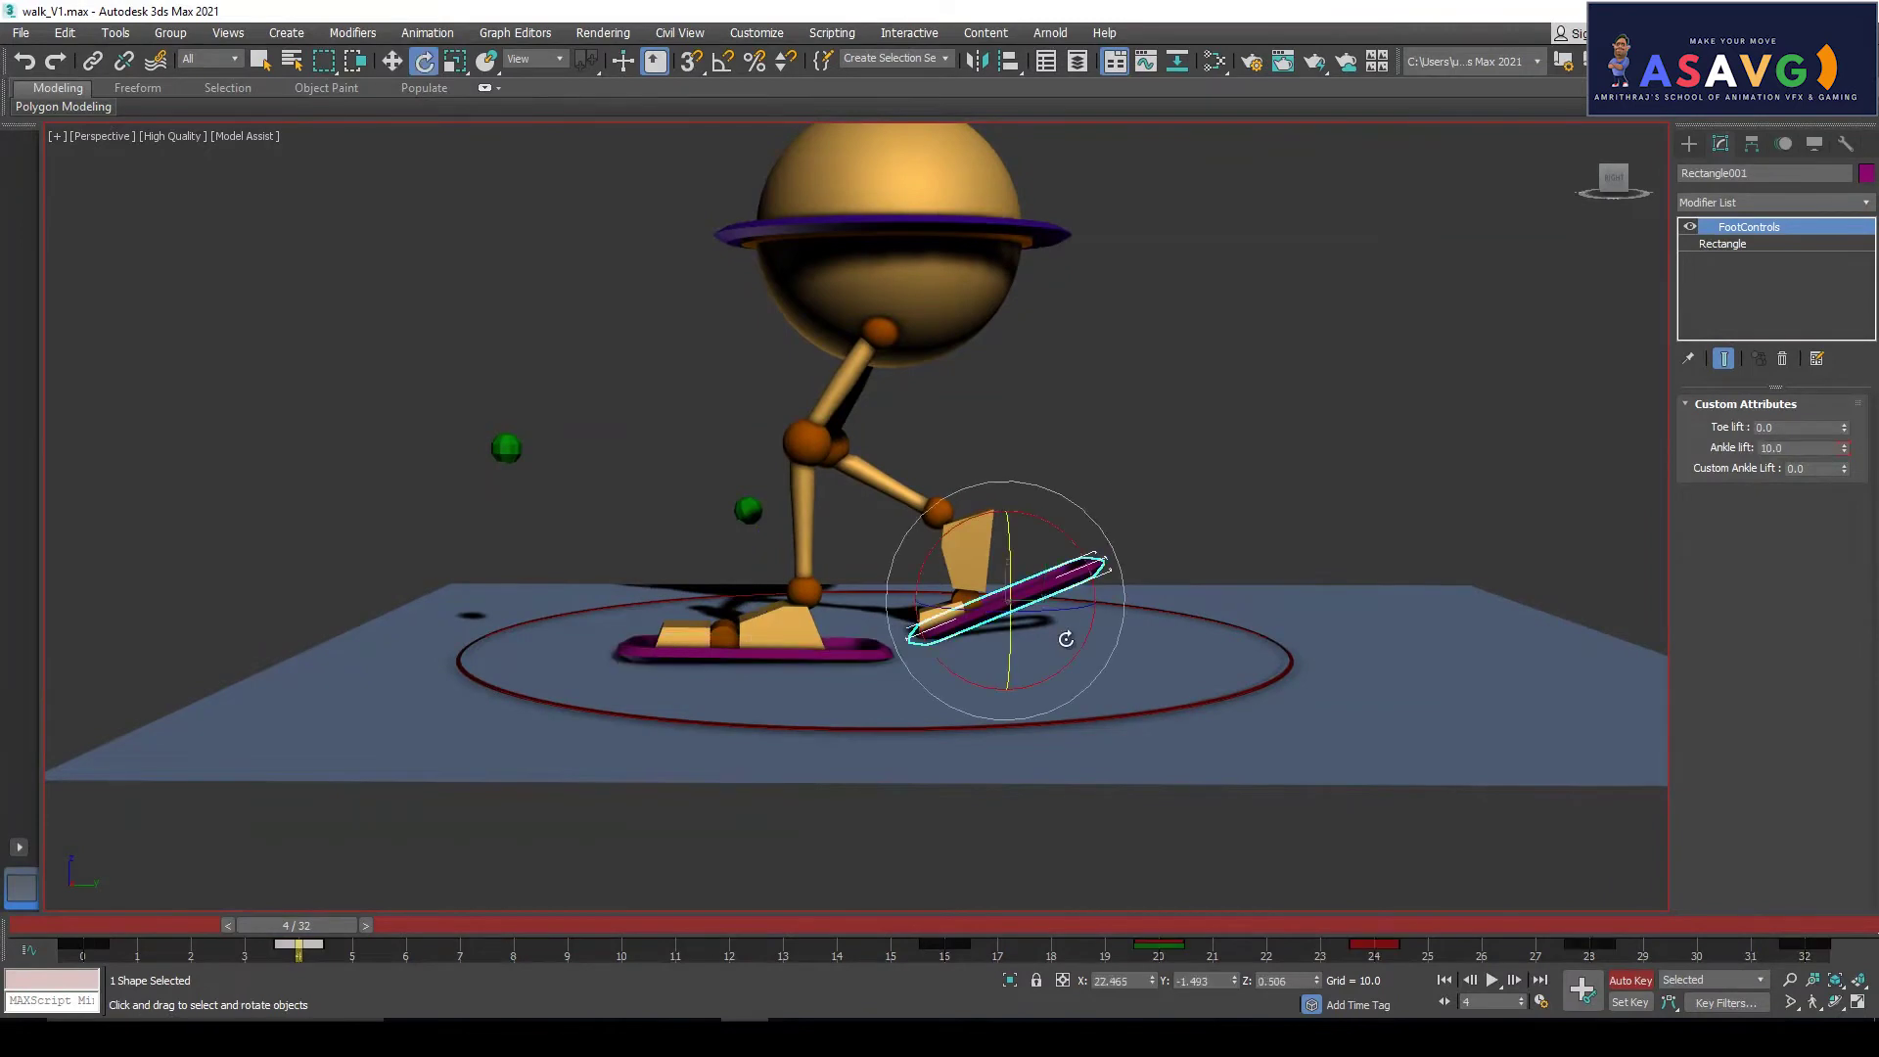
left_click_drag(302, 932, 536, 917)
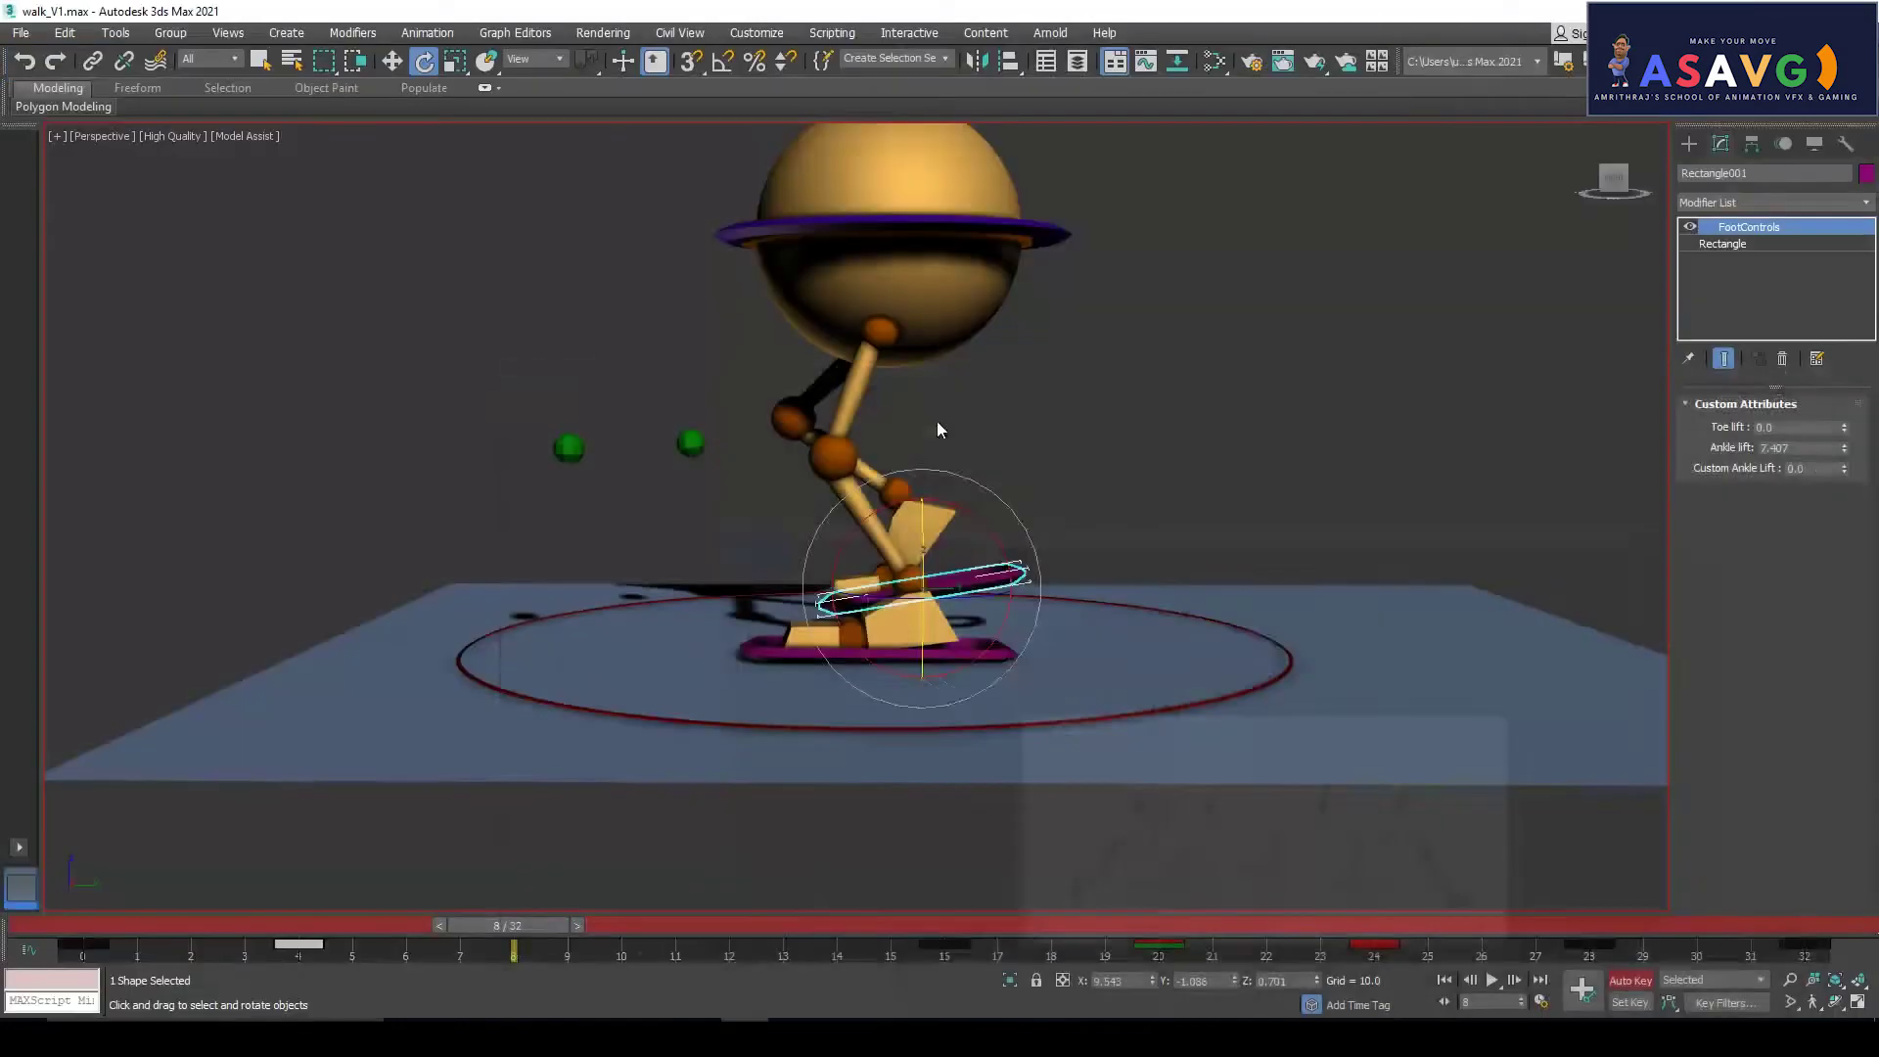
key("w")
left_click_drag(926, 538, 925, 503)
mouse_move(495, 926)
left_mouse_down()
mouse_move(274, 924)
mouse_move(526, 924)
left_mouse_up()
key("w")
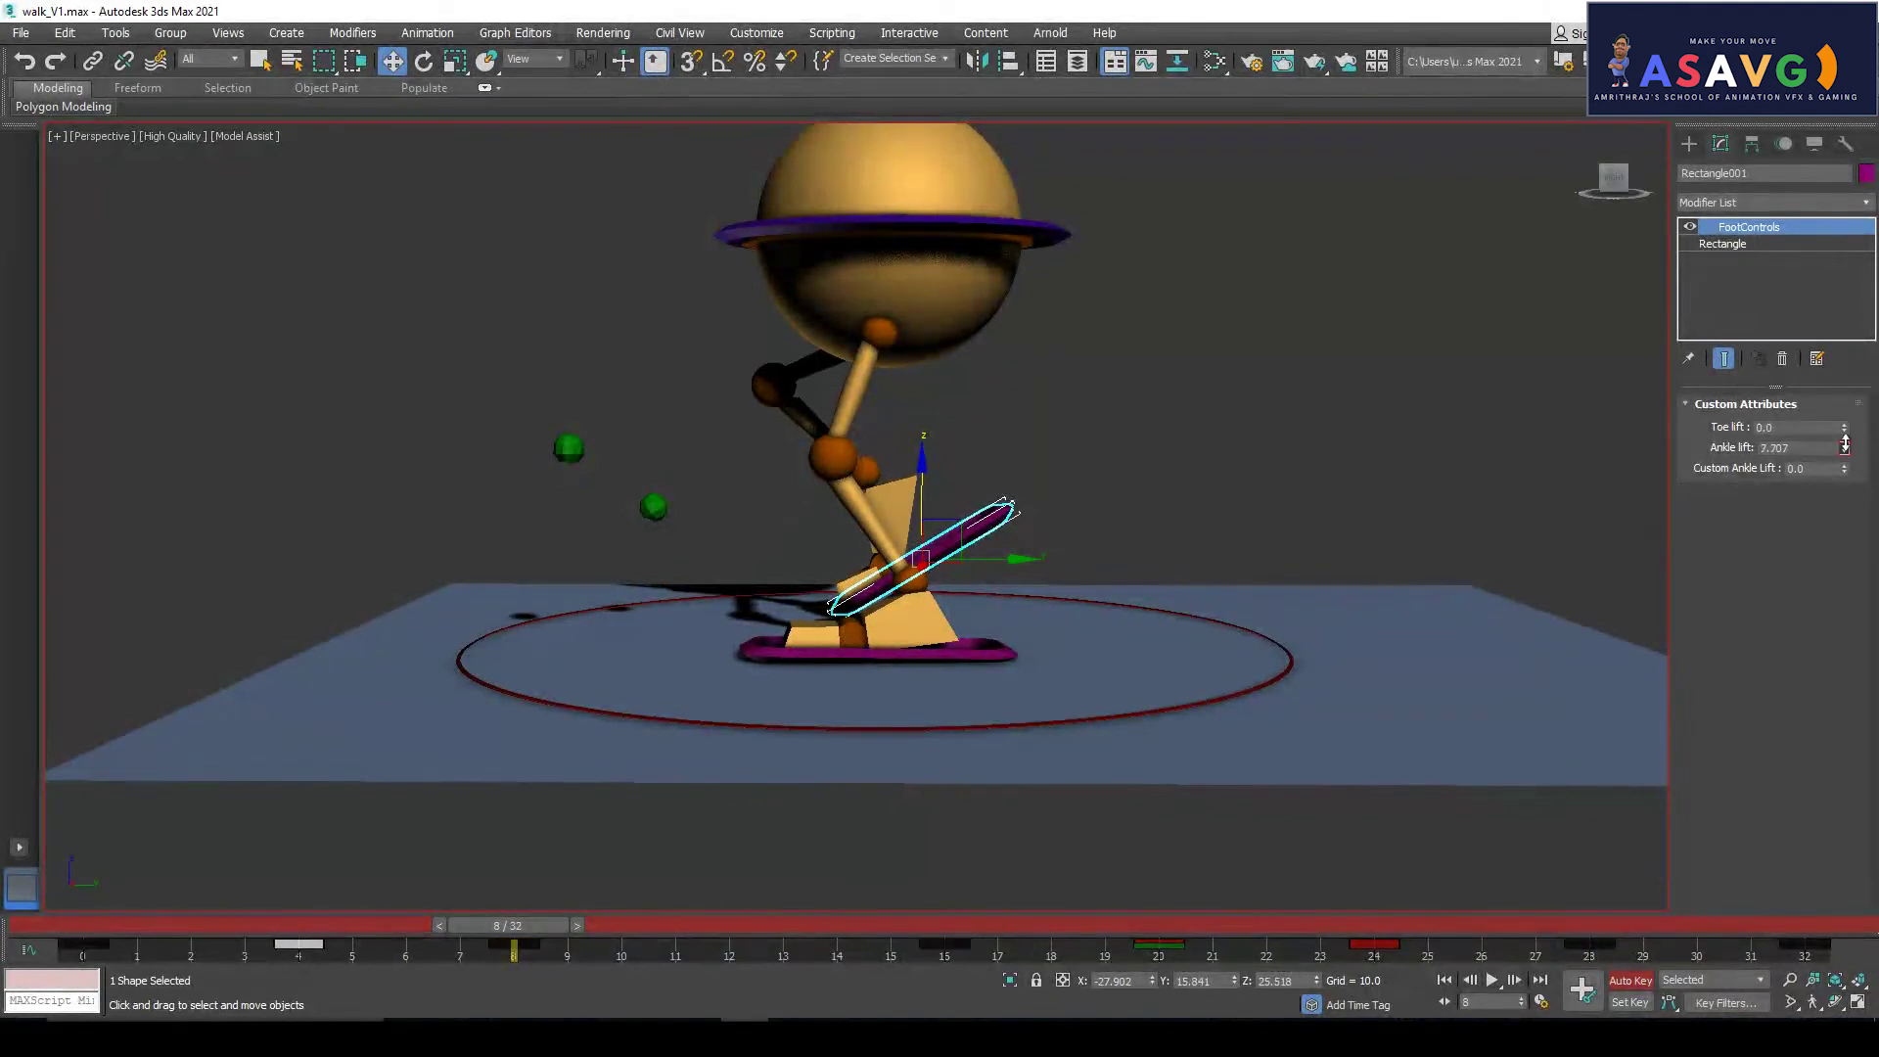
key("q")
Compare frame 12 with the walk.jpg reference in Photos and tilt the lifted foot control Rectangle001 toes down at that frame
left_click_drag(585, 920, 700, 925)
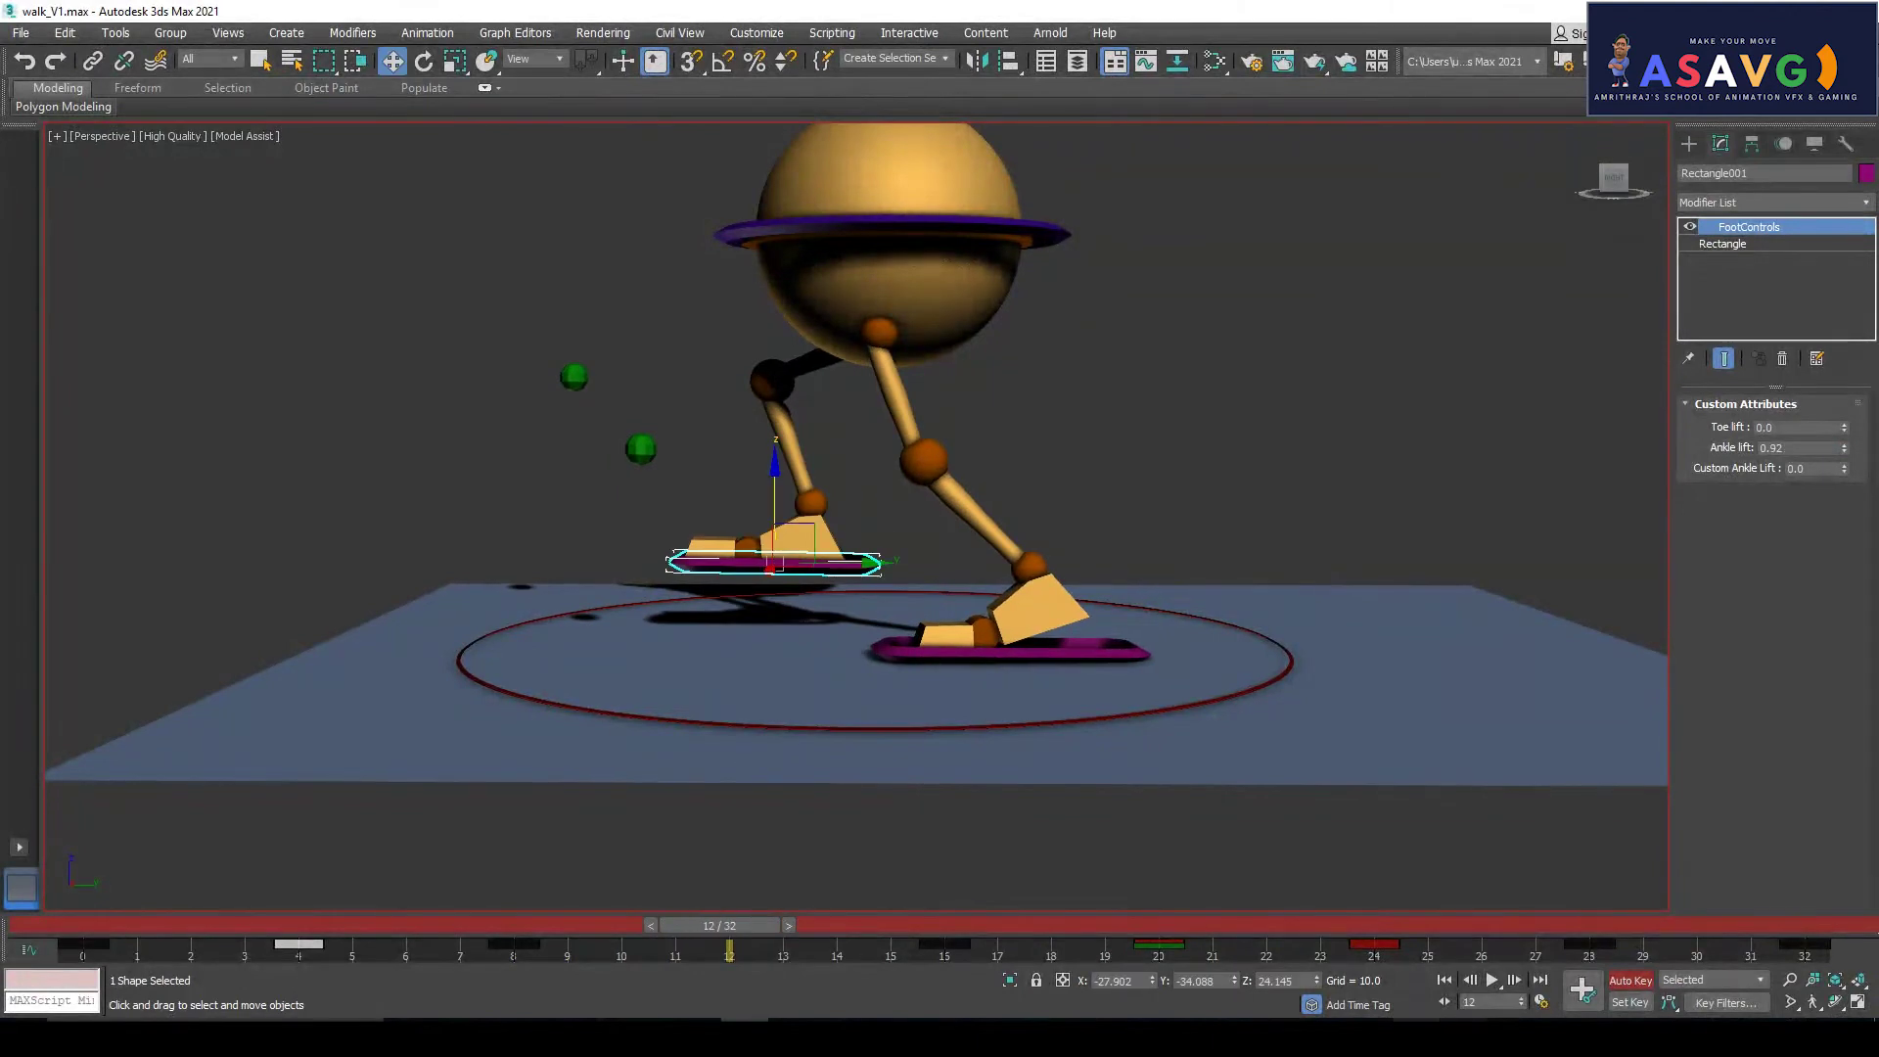
key("alt+Tab")
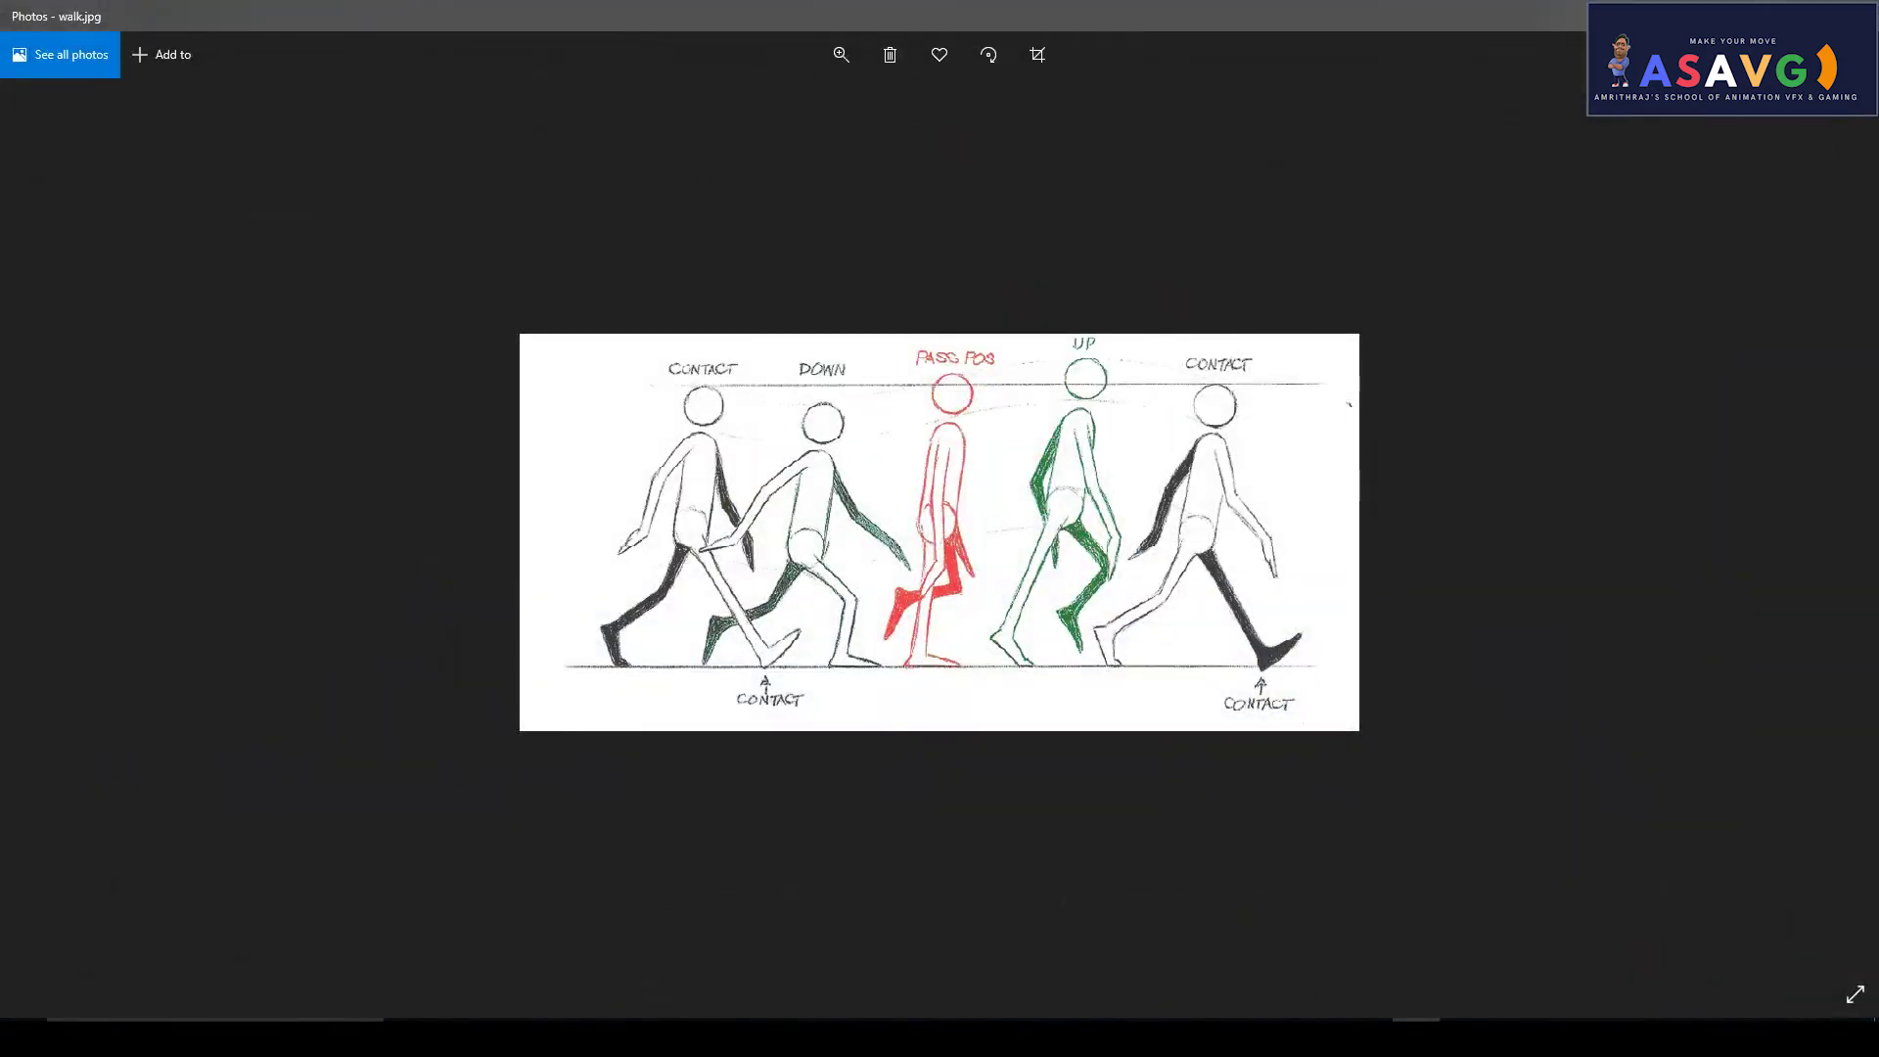
key("alt+Tab")
key("e")
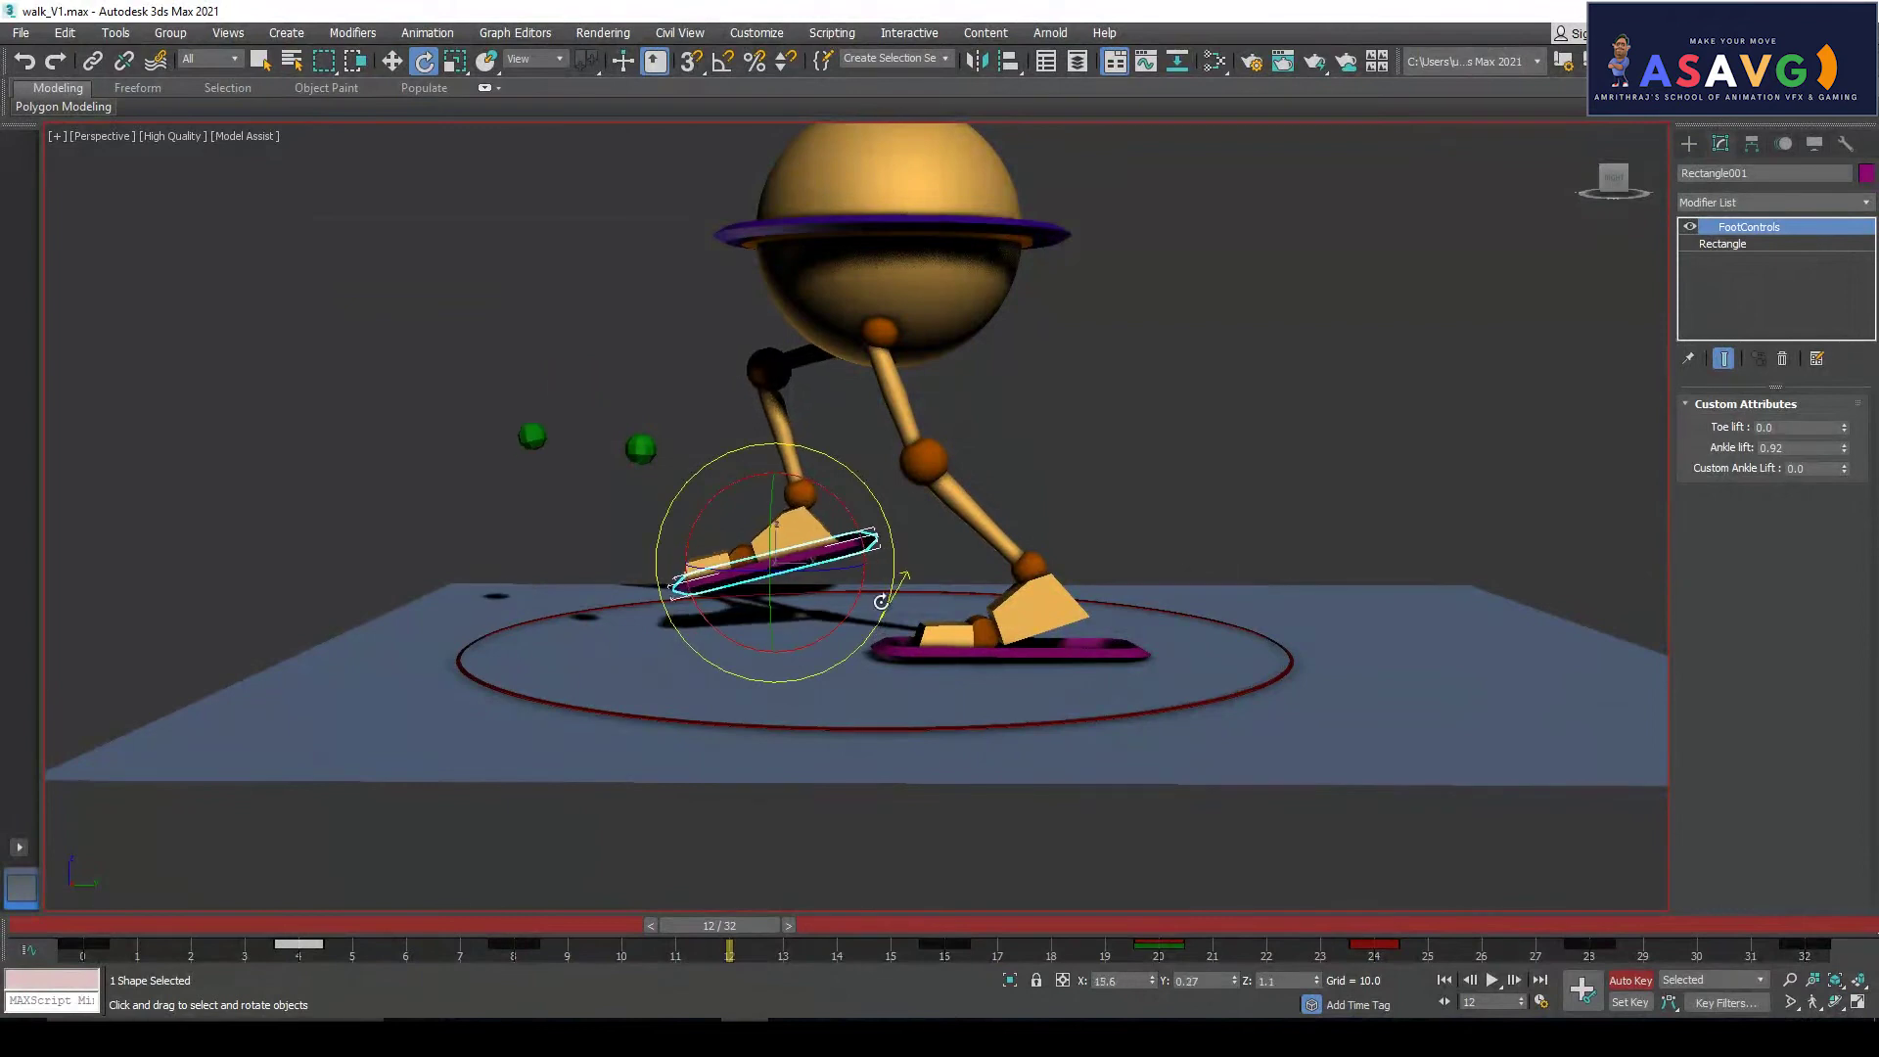
left_click_drag(856, 569, 864, 562)
Return to frame 8, compare it with the walk.jpg reference, and rotate the foot control Rectangle001 more steeply toes down
left_click_drag(726, 920, 312, 925)
left_click_drag(312, 924, 511, 950)
left_click(424, 60)
left_click(1416, 1037)
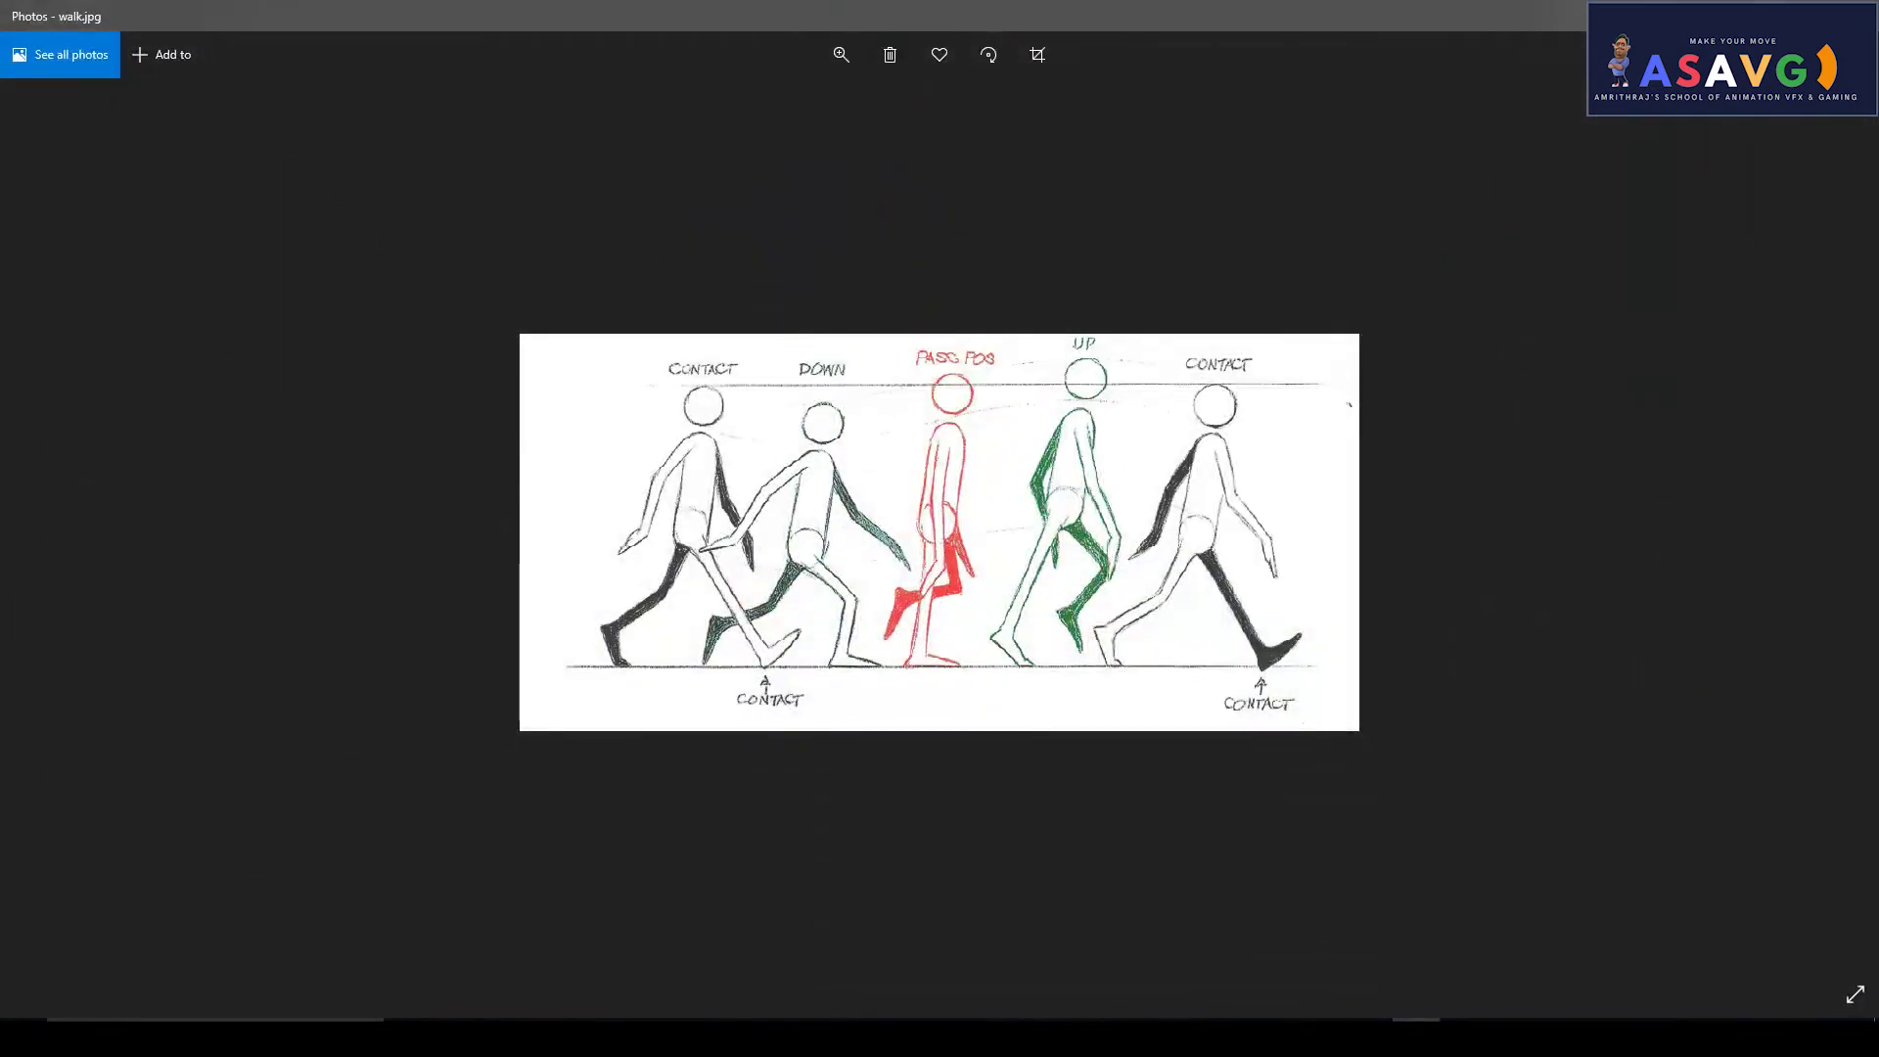
left_click(1416, 1037)
left_click_drag(1024, 616, 1032, 572)
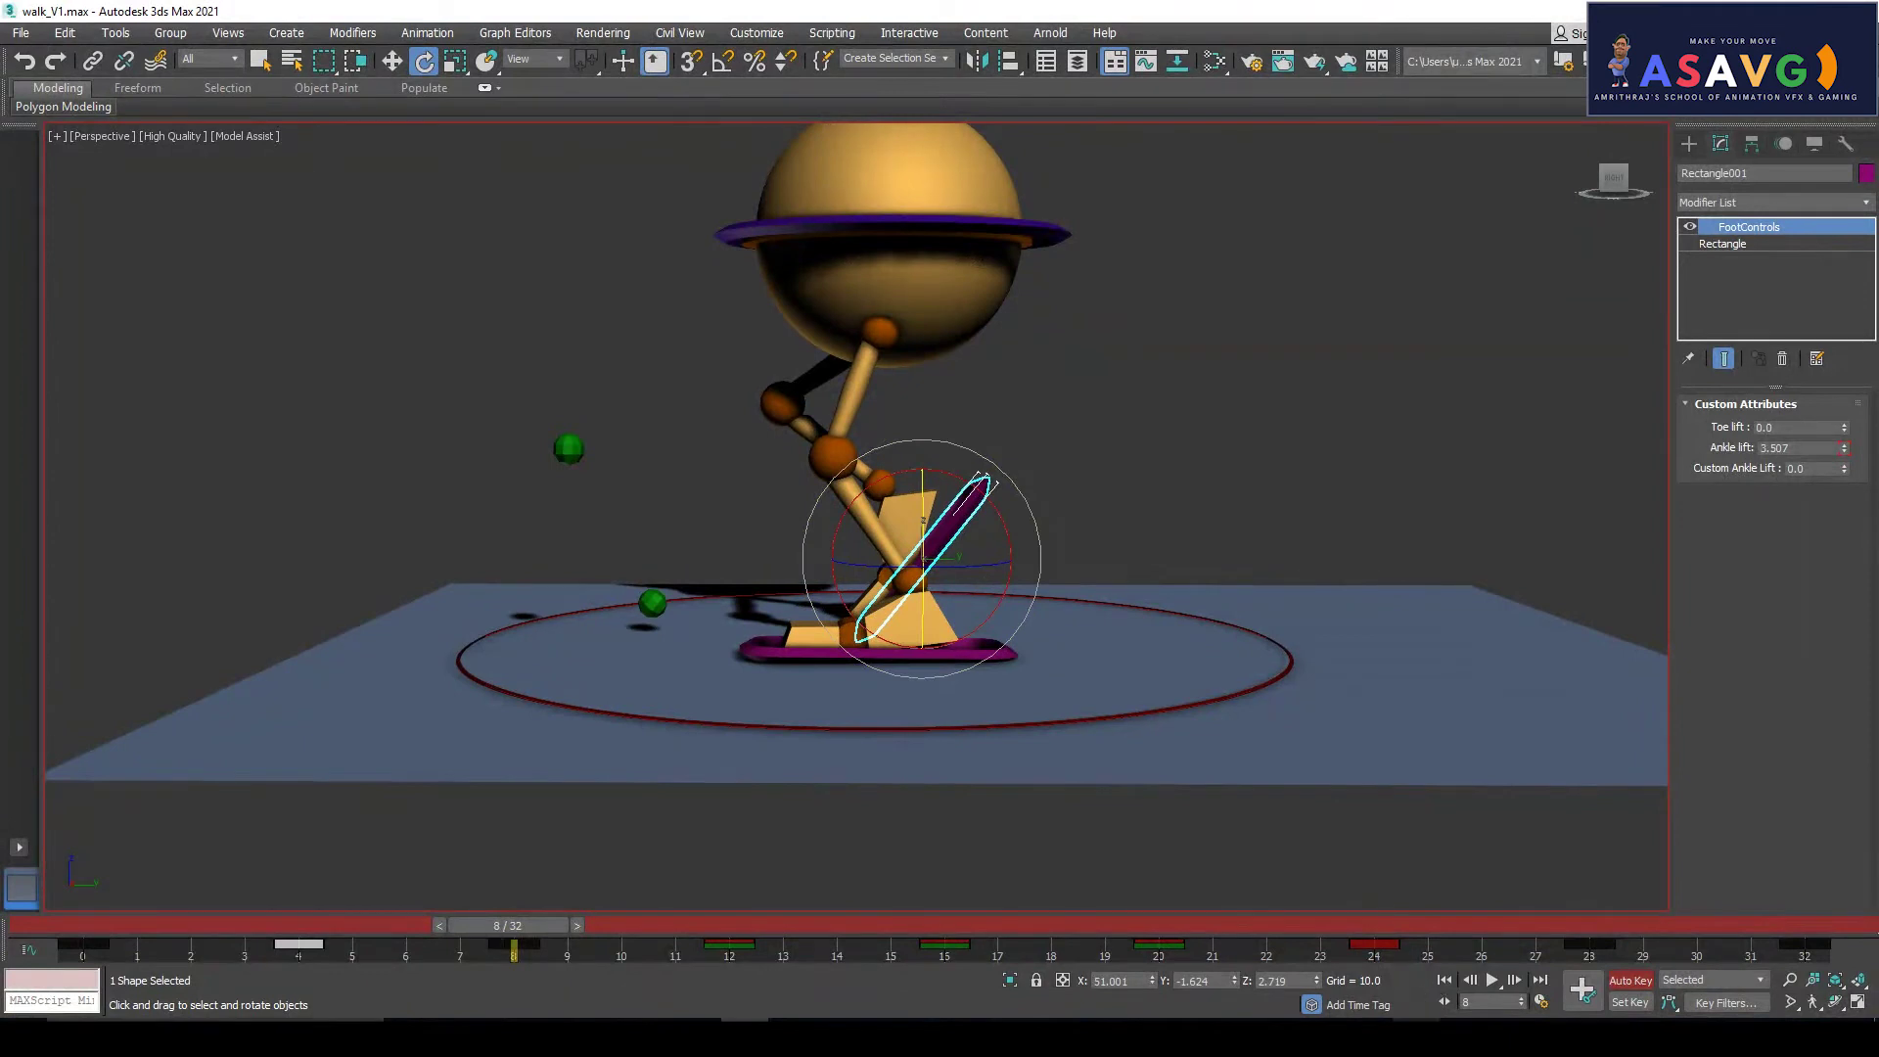
Recheck the walk.jpg reference, refine Rectangle001's rotation and position at frame 8, and scrub to frame 17 to review the motion
key("alt+Tab")
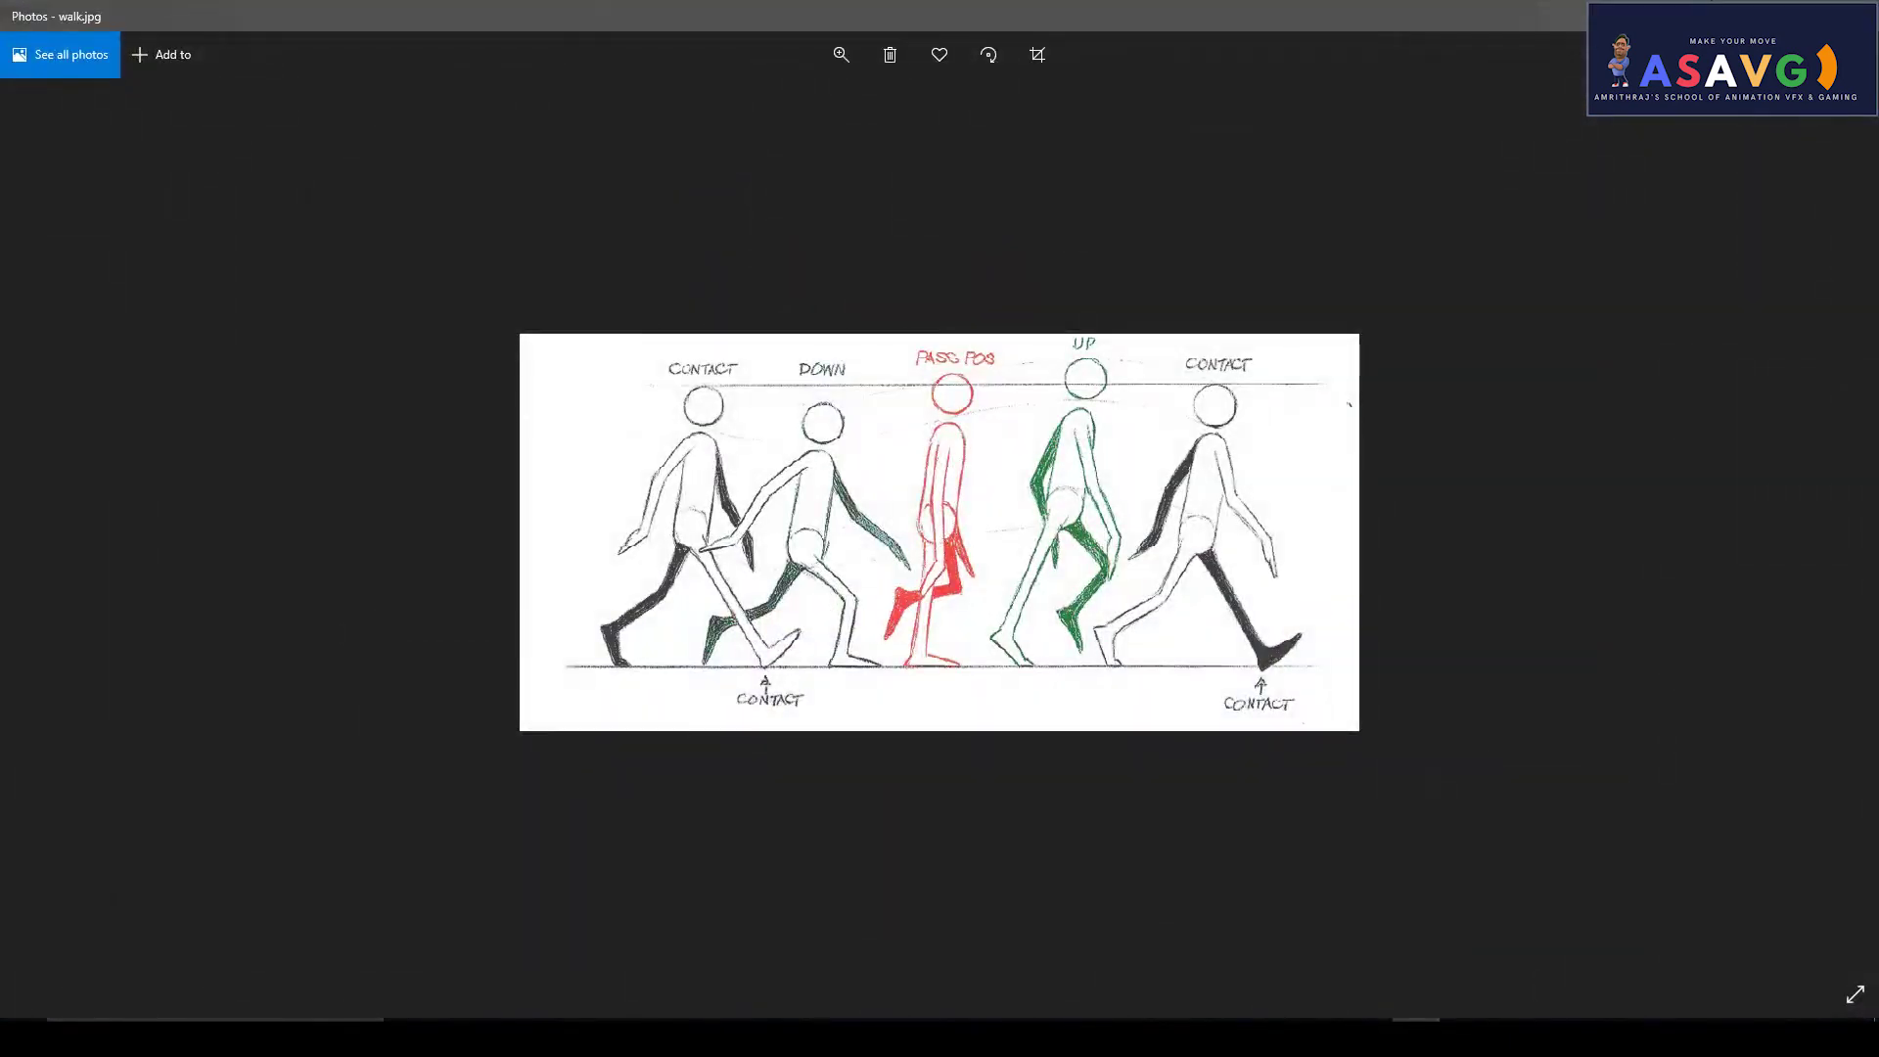
key("alt+Tab")
left_click_drag(1031, 592, 1032, 549)
key("w")
mouse_move(924, 508)
left_mouse_down()
mouse_move(960, 529)
mouse_move(939, 518)
left_mouse_up()
left_click_drag(523, 937, 983, 926)
key("w")
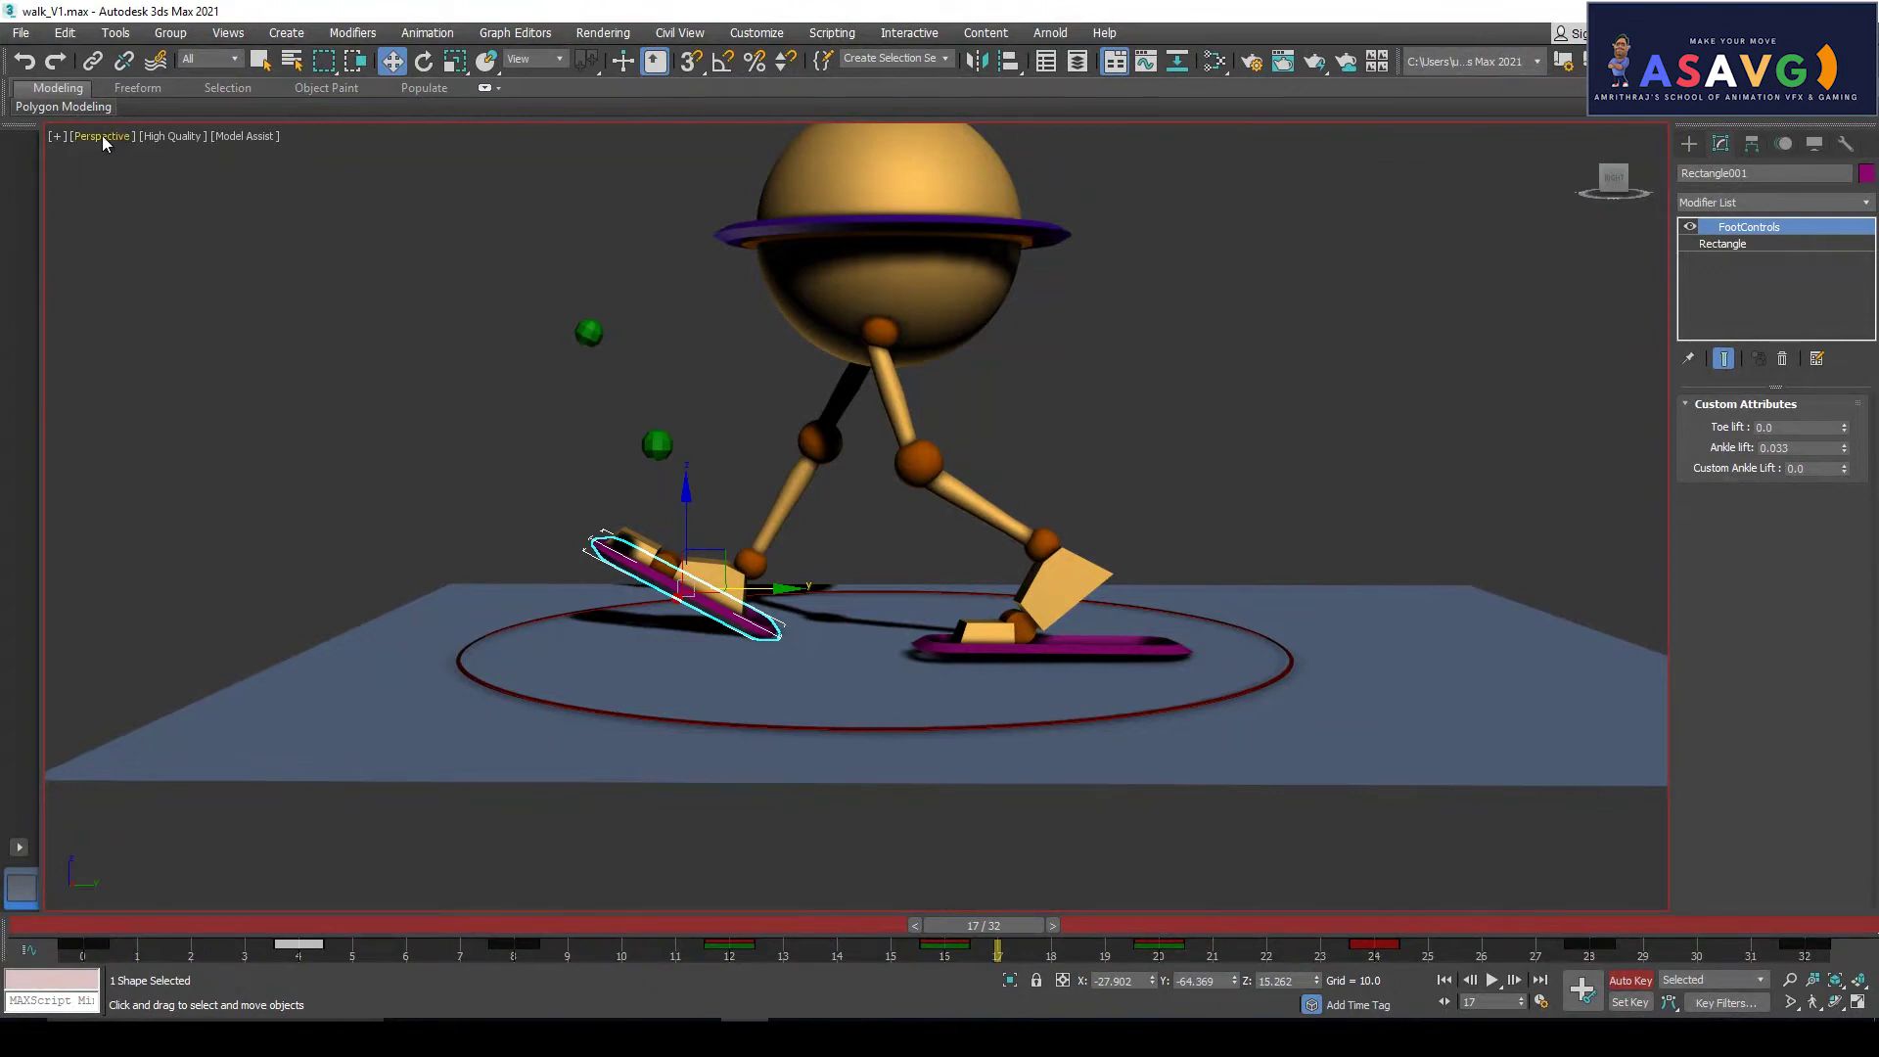
left_click(56, 136)
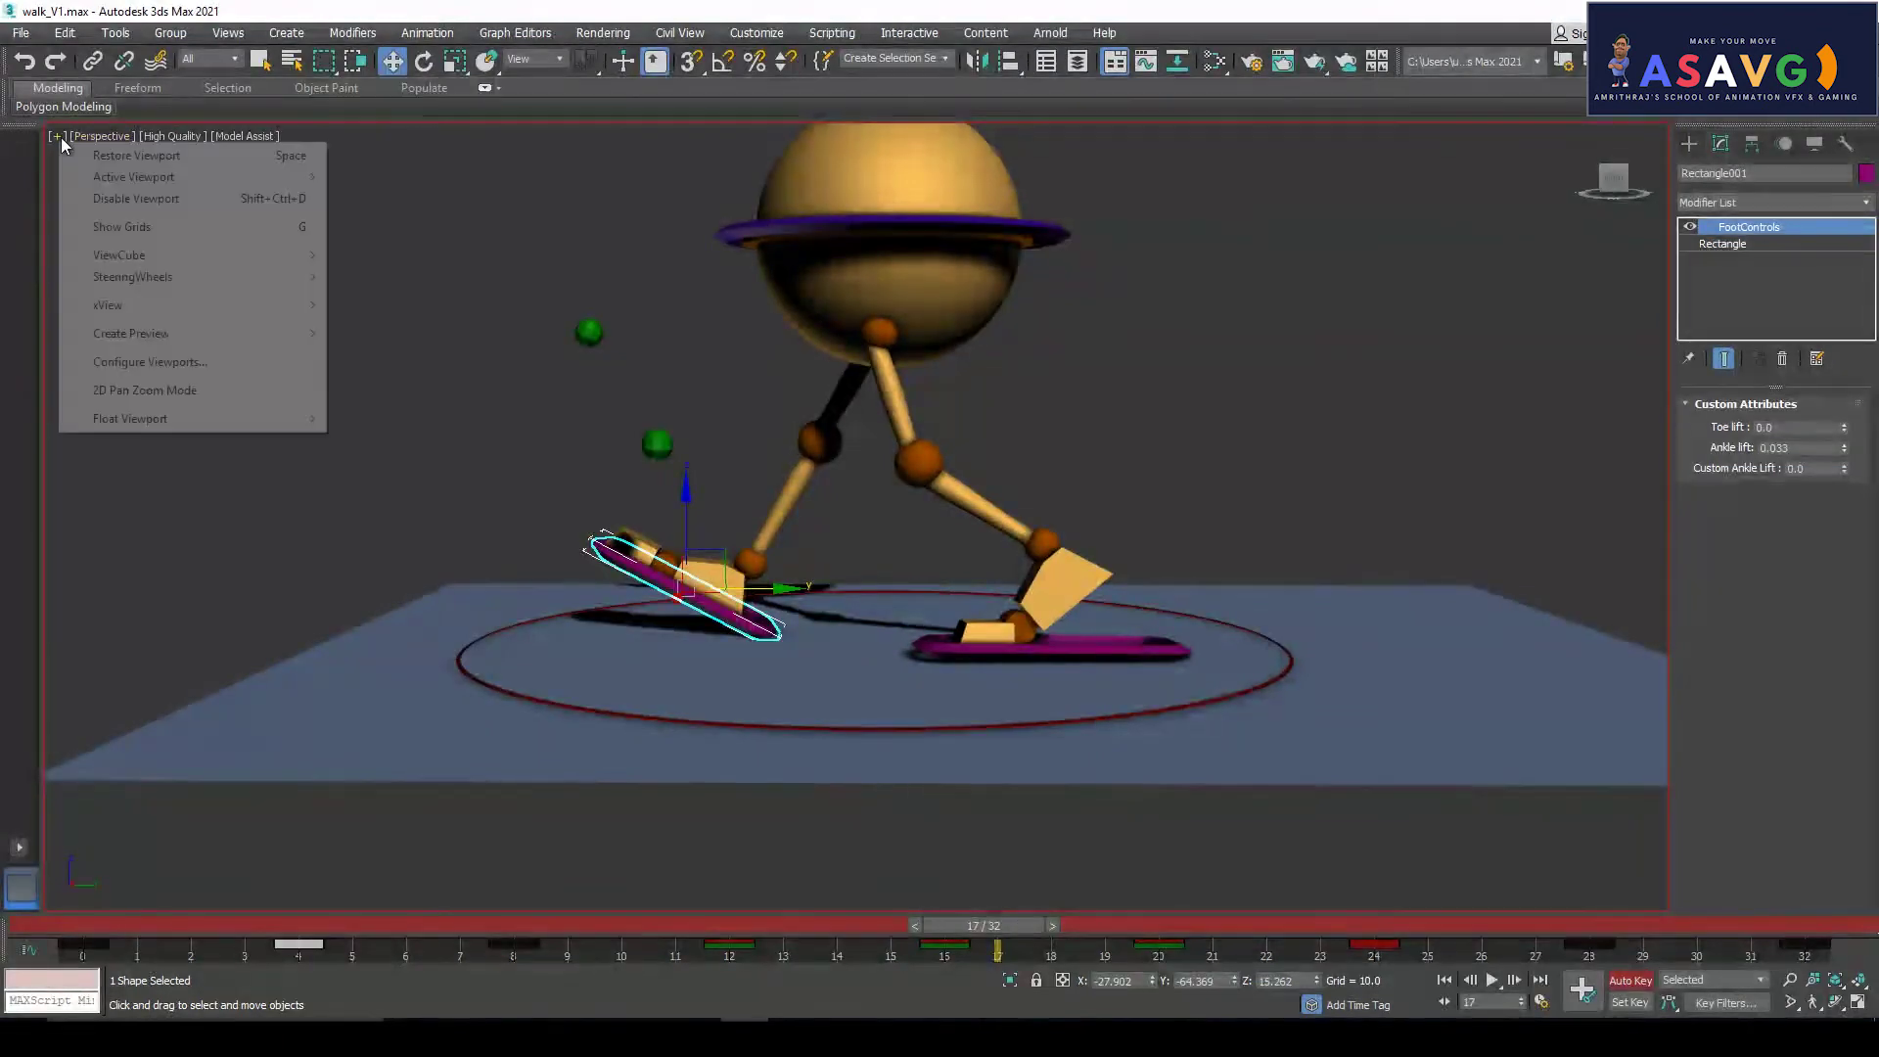
mouse_move(155, 337)
left_click(454, 386)
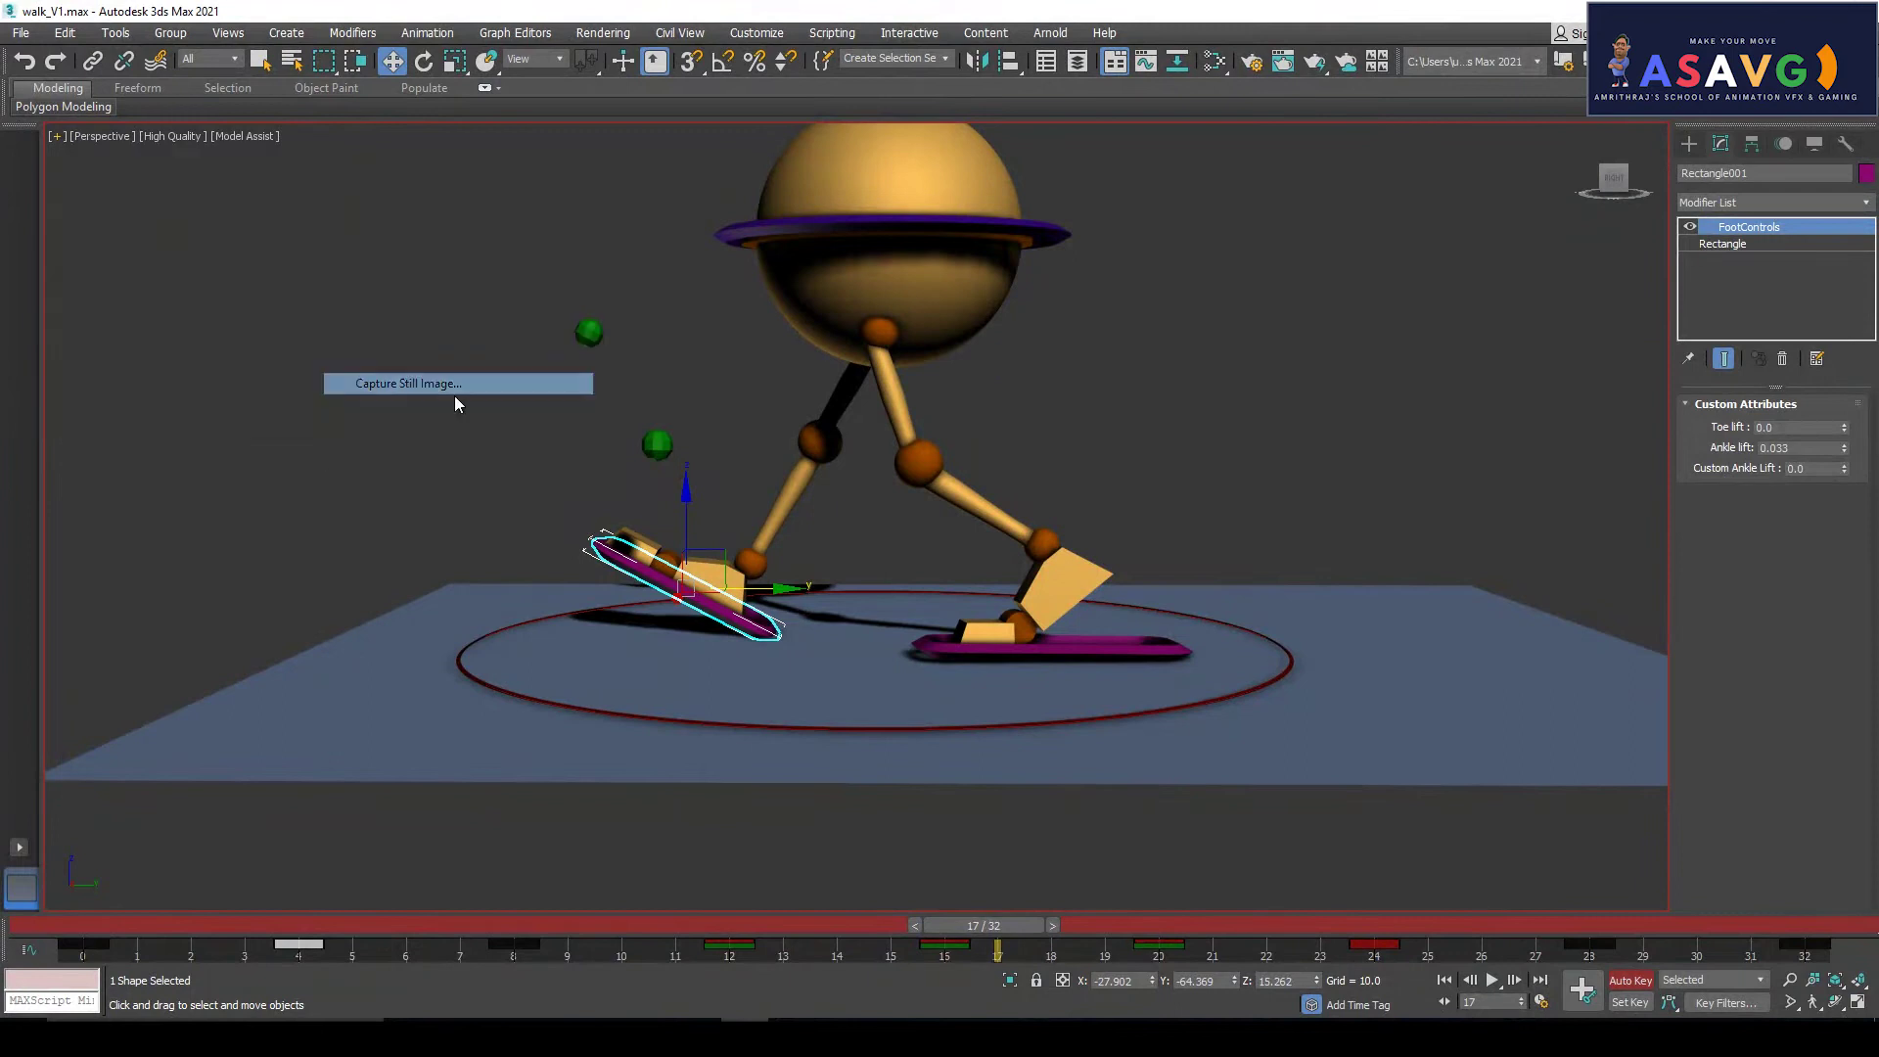
left_click(1025, 539)
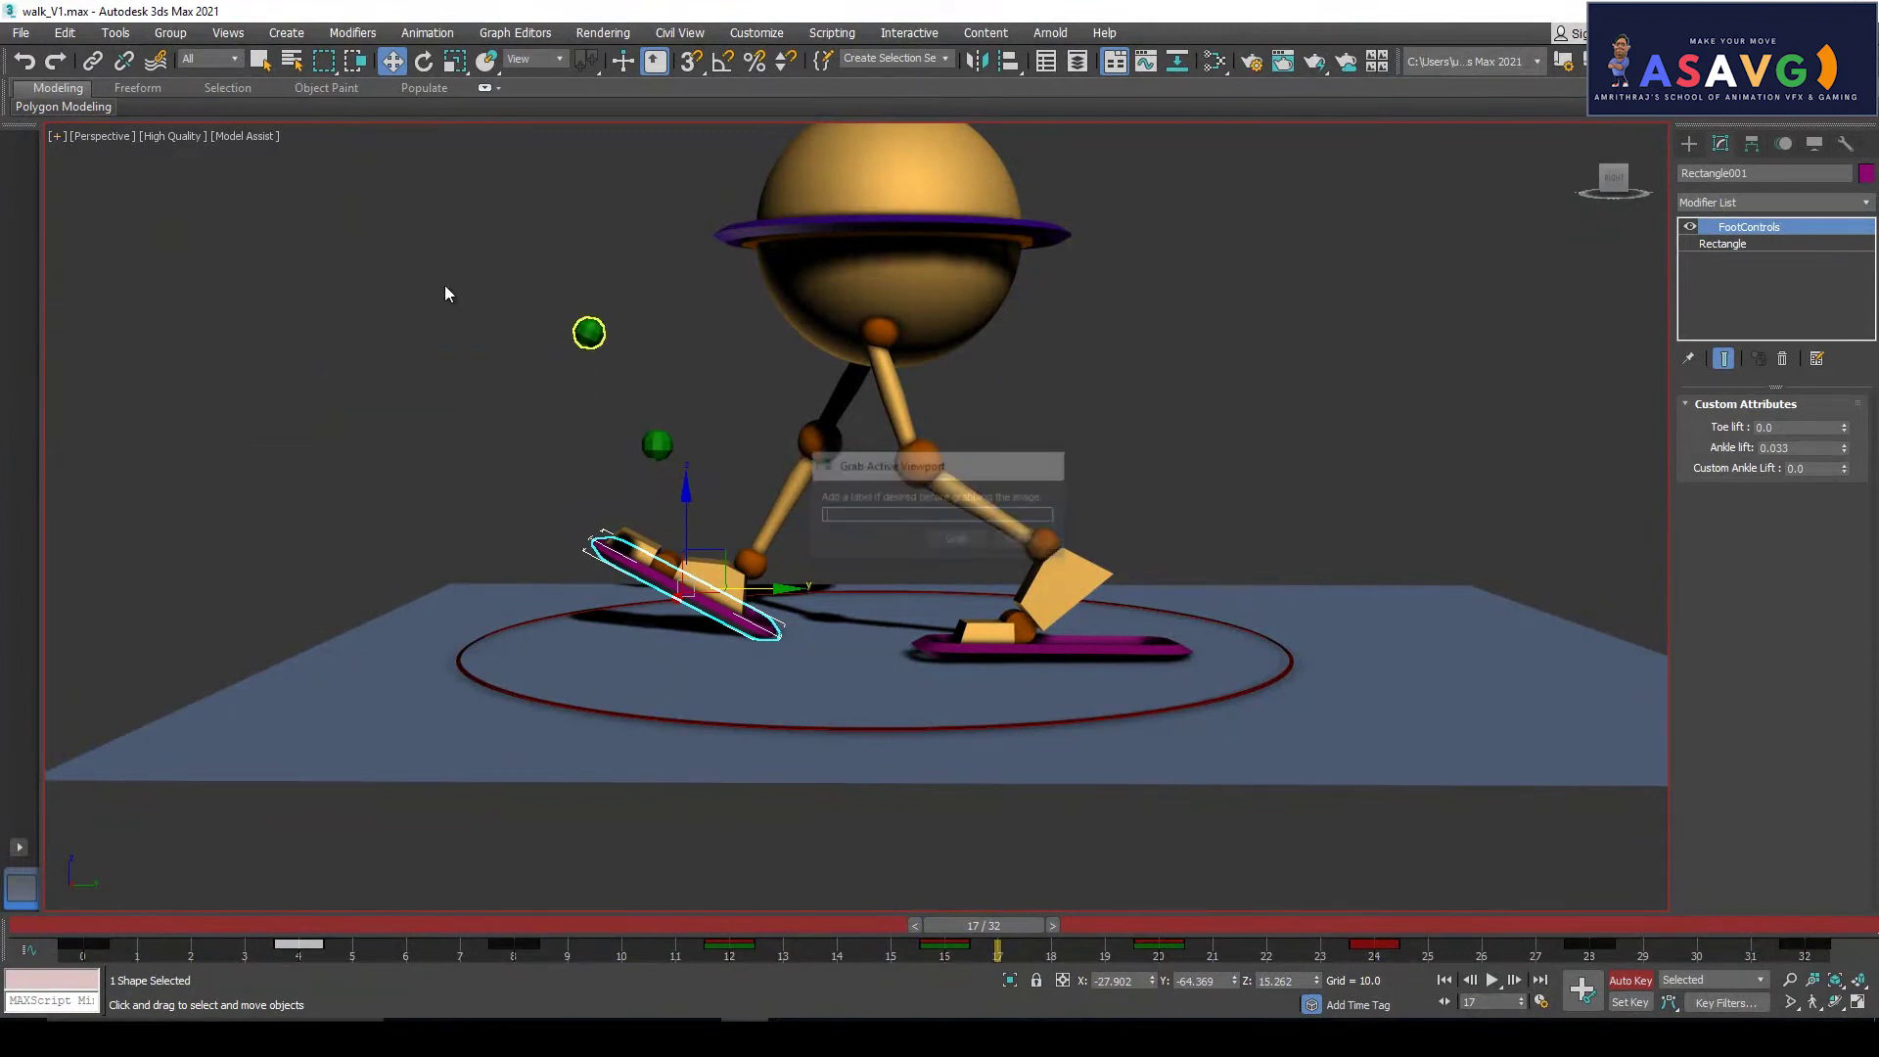
Create a new preview animation from the perspective view and watch it in a maximized player
left_click(56, 137)
mouse_move(218, 336)
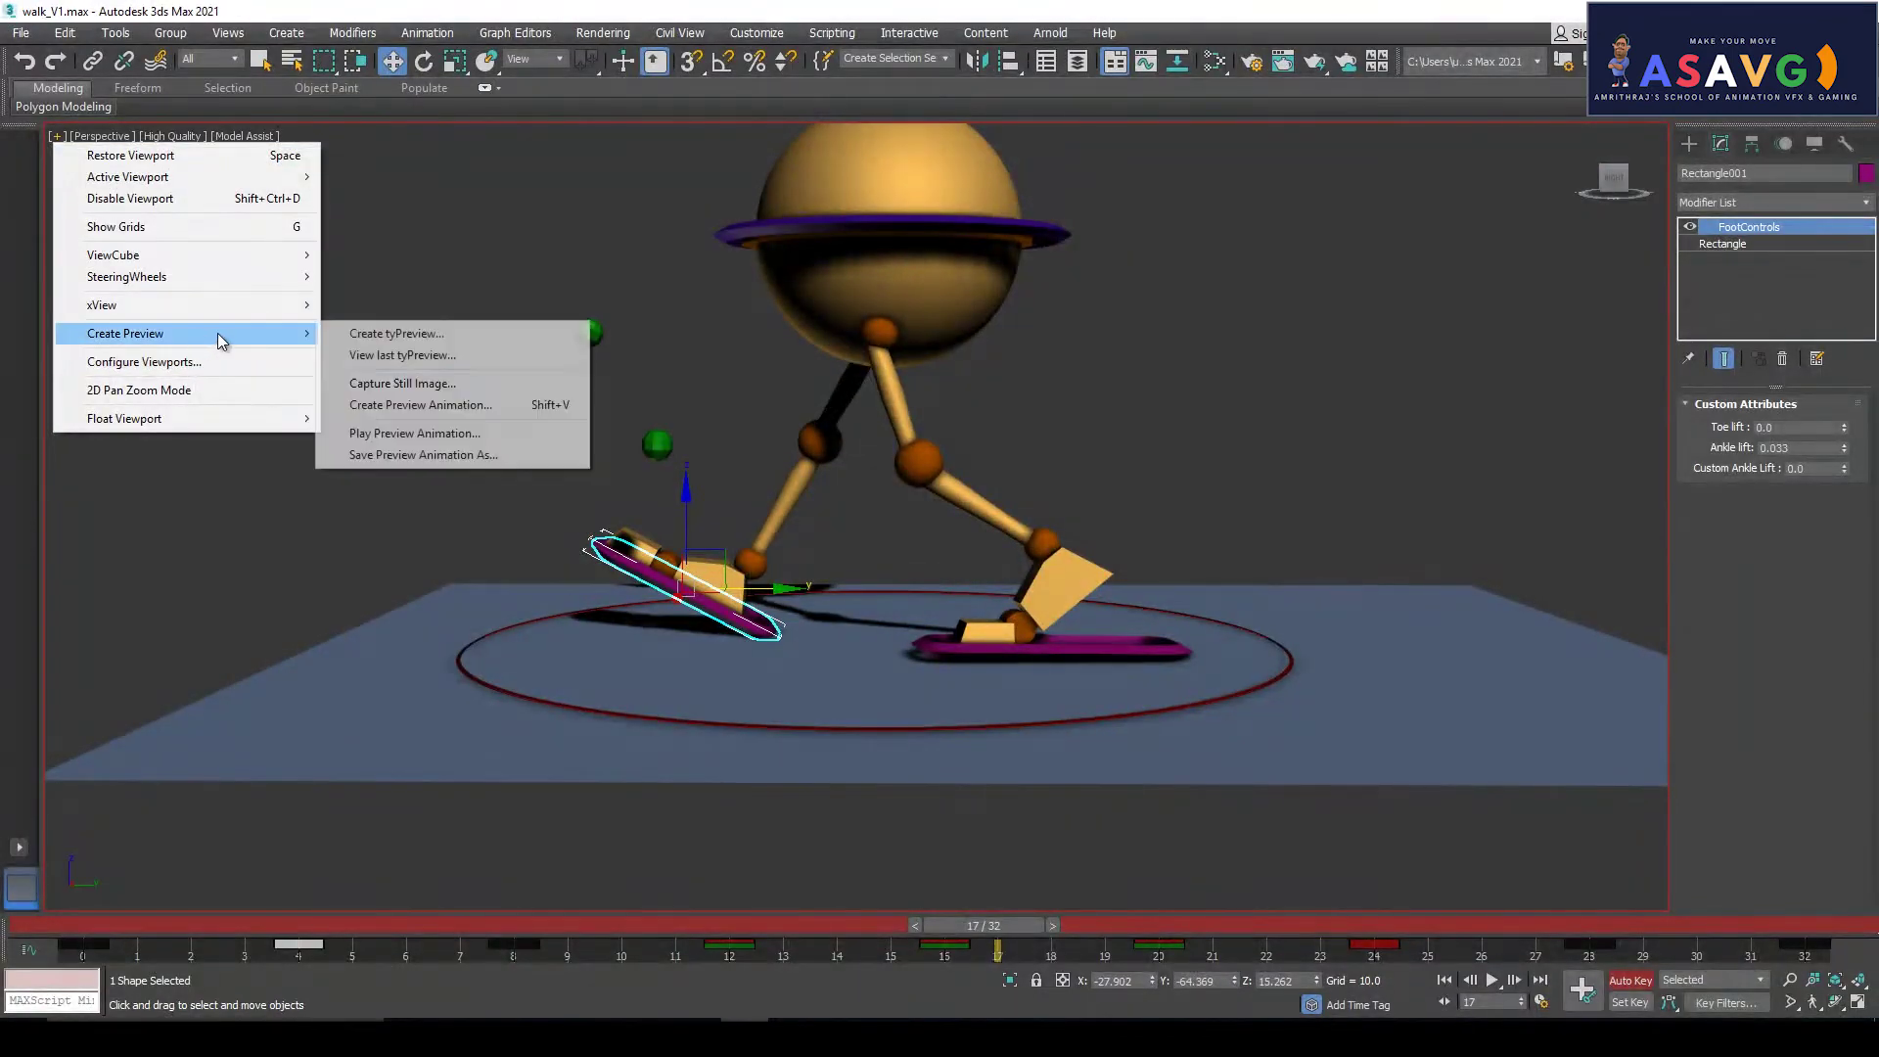
left_click(460, 404)
left_click(1039, 809)
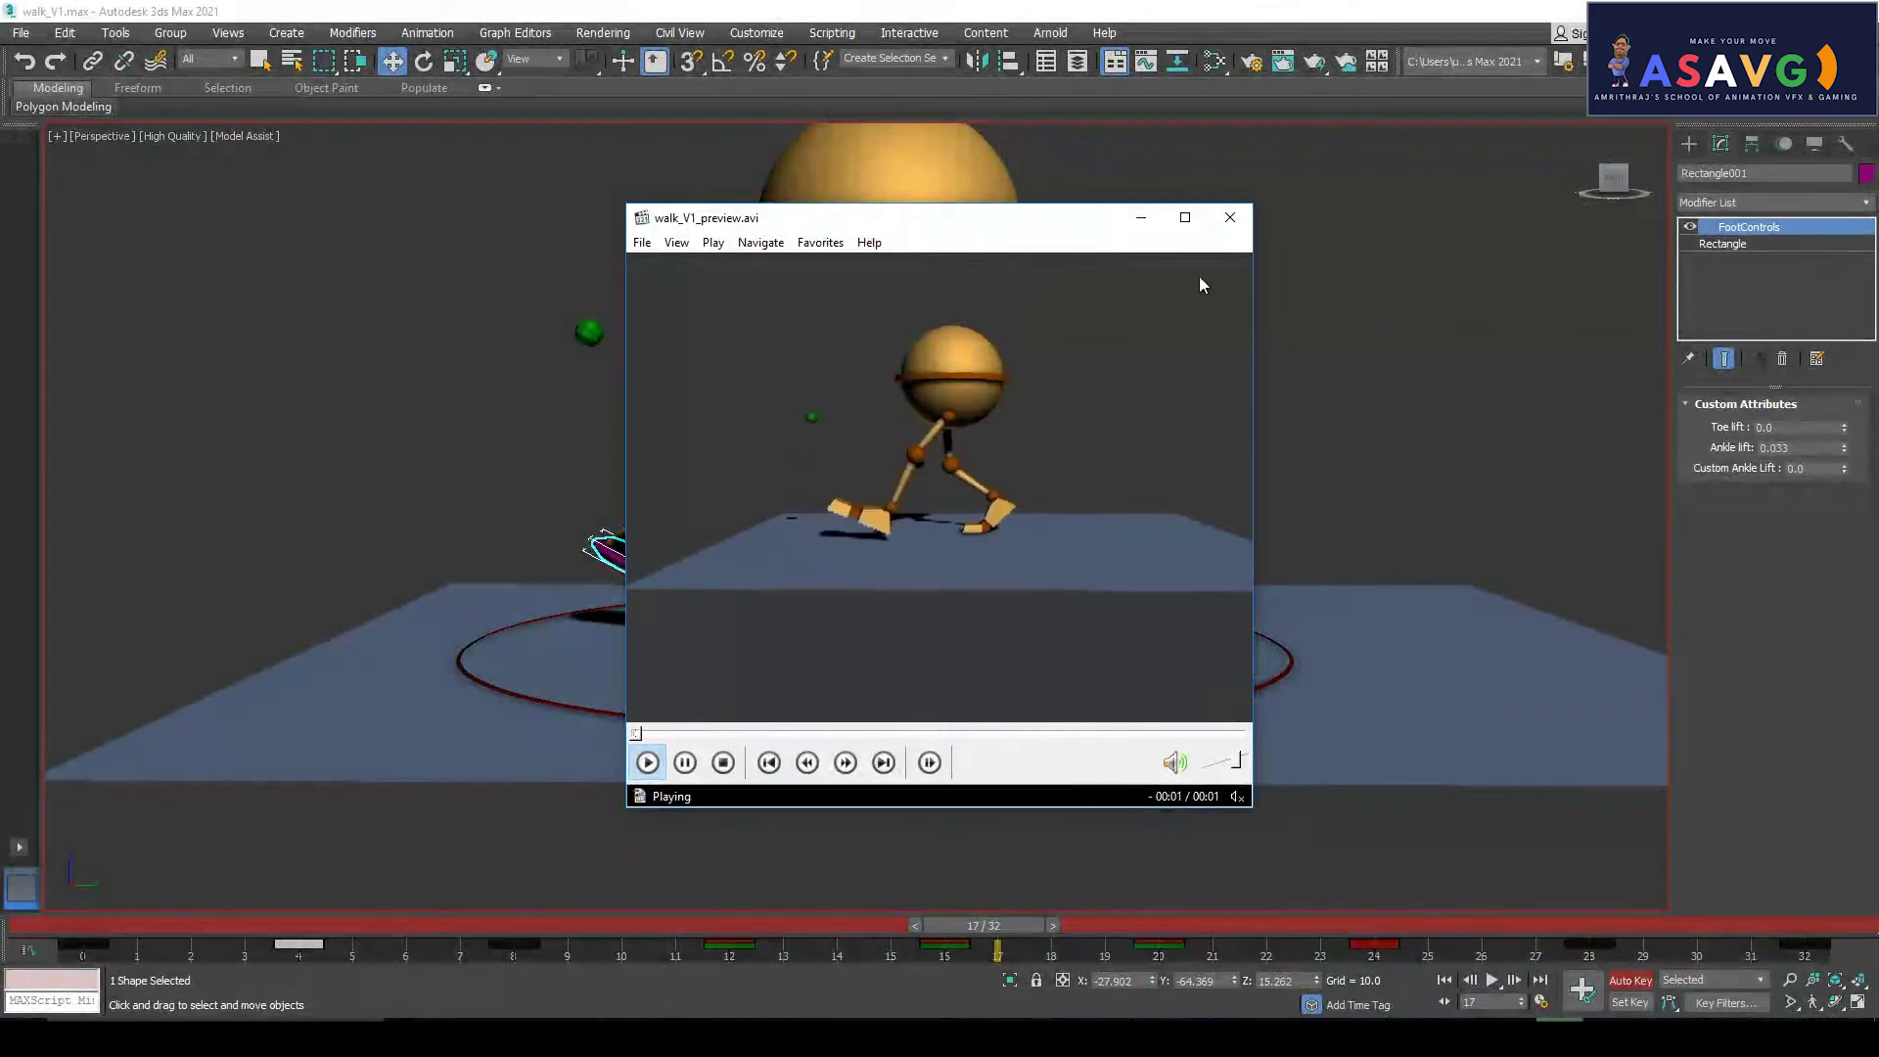
left_click(1184, 217)
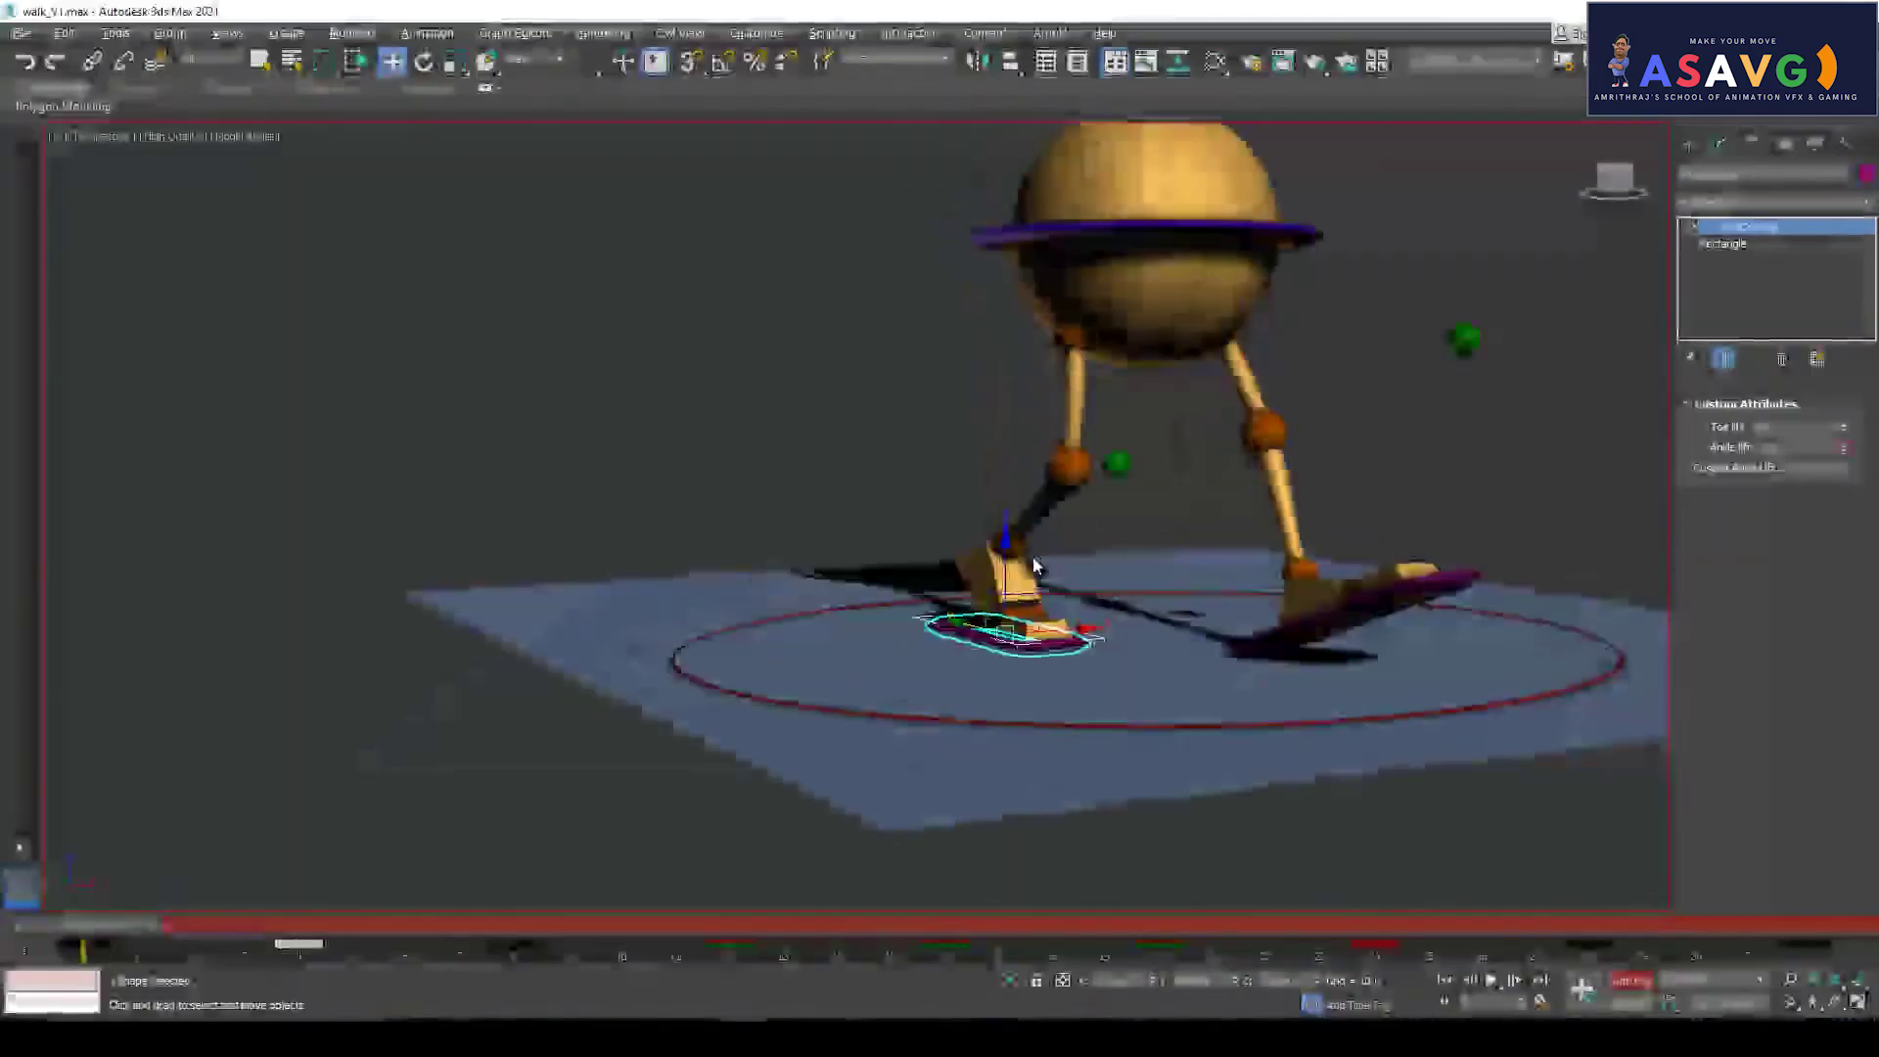
At frame 0, move the lower green knee control Sphere002 forward and up until it sits next to the other green sphere
middle_click_drag(1035, 558, 1067, 573, "alt")
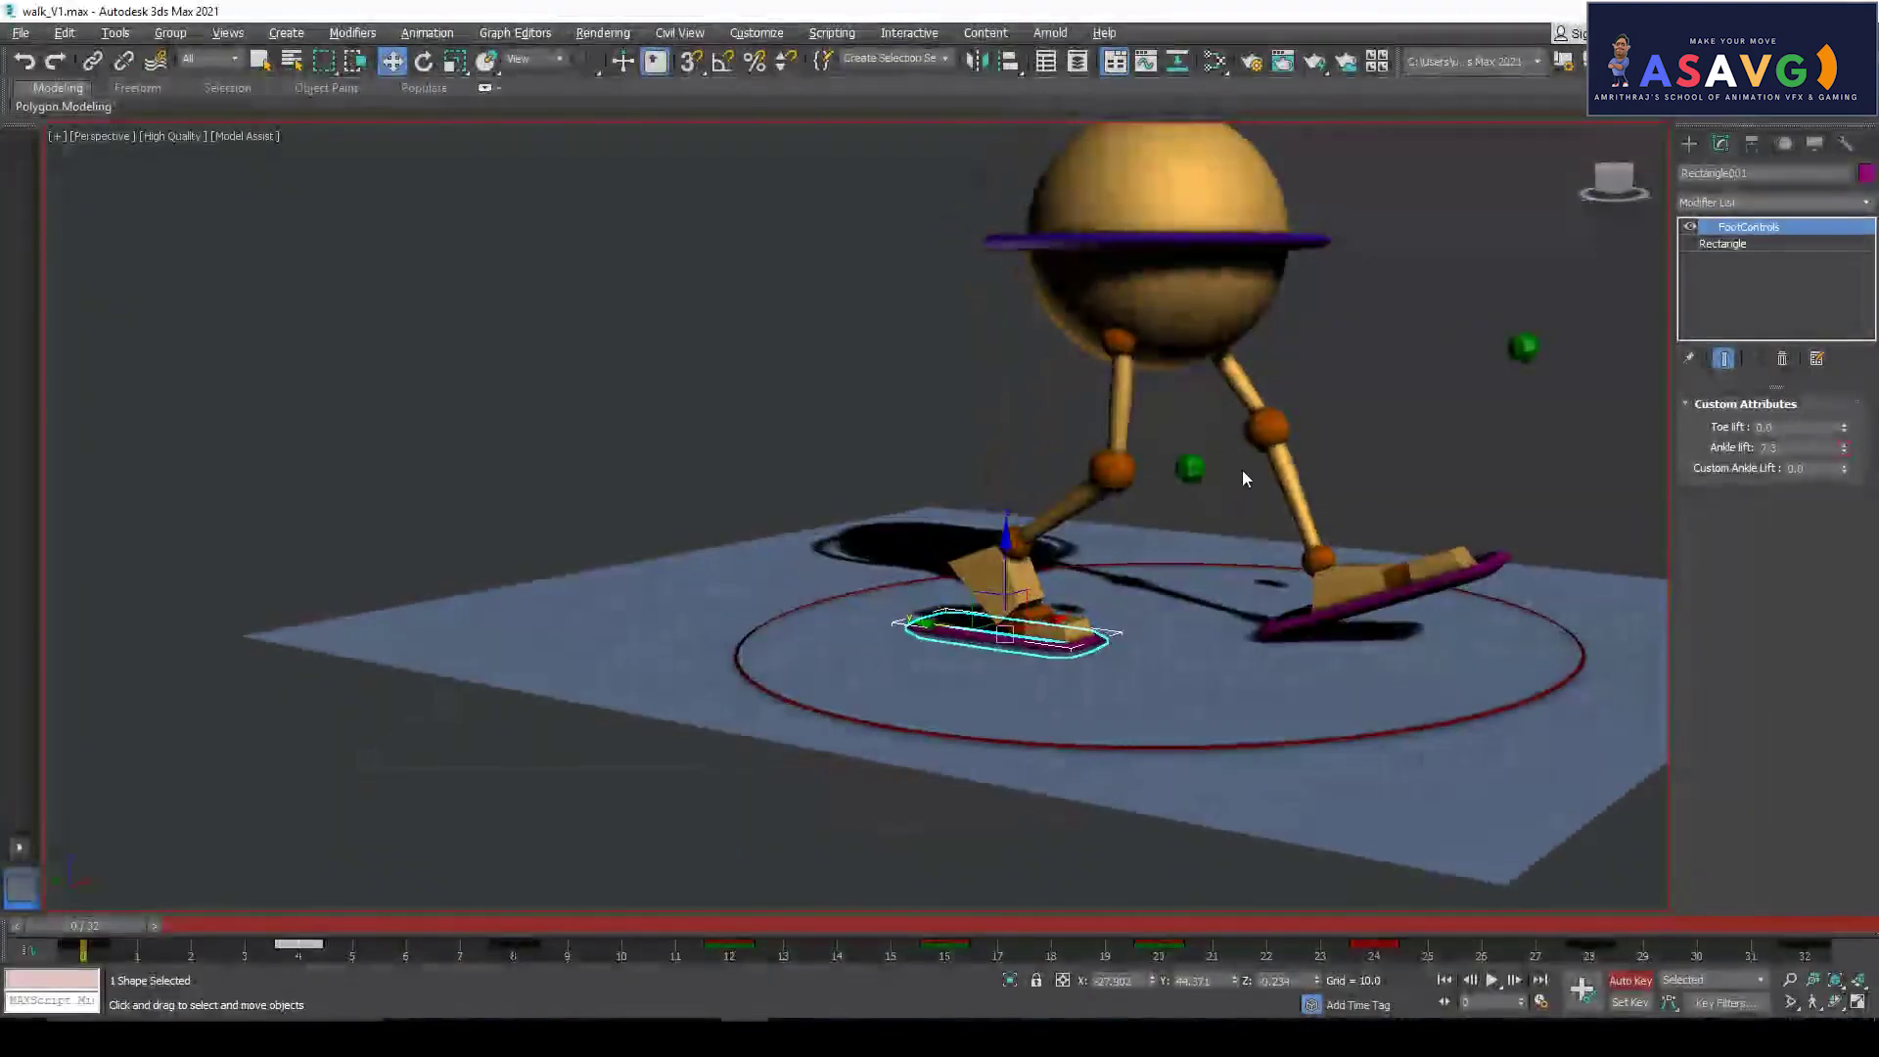
left_click(1191, 467)
middle_click_drag(1091, 475, 920, 469)
middle_click_drag(920, 470, 975, 500, "alt")
left_click_drag(935, 456, 1353, 331)
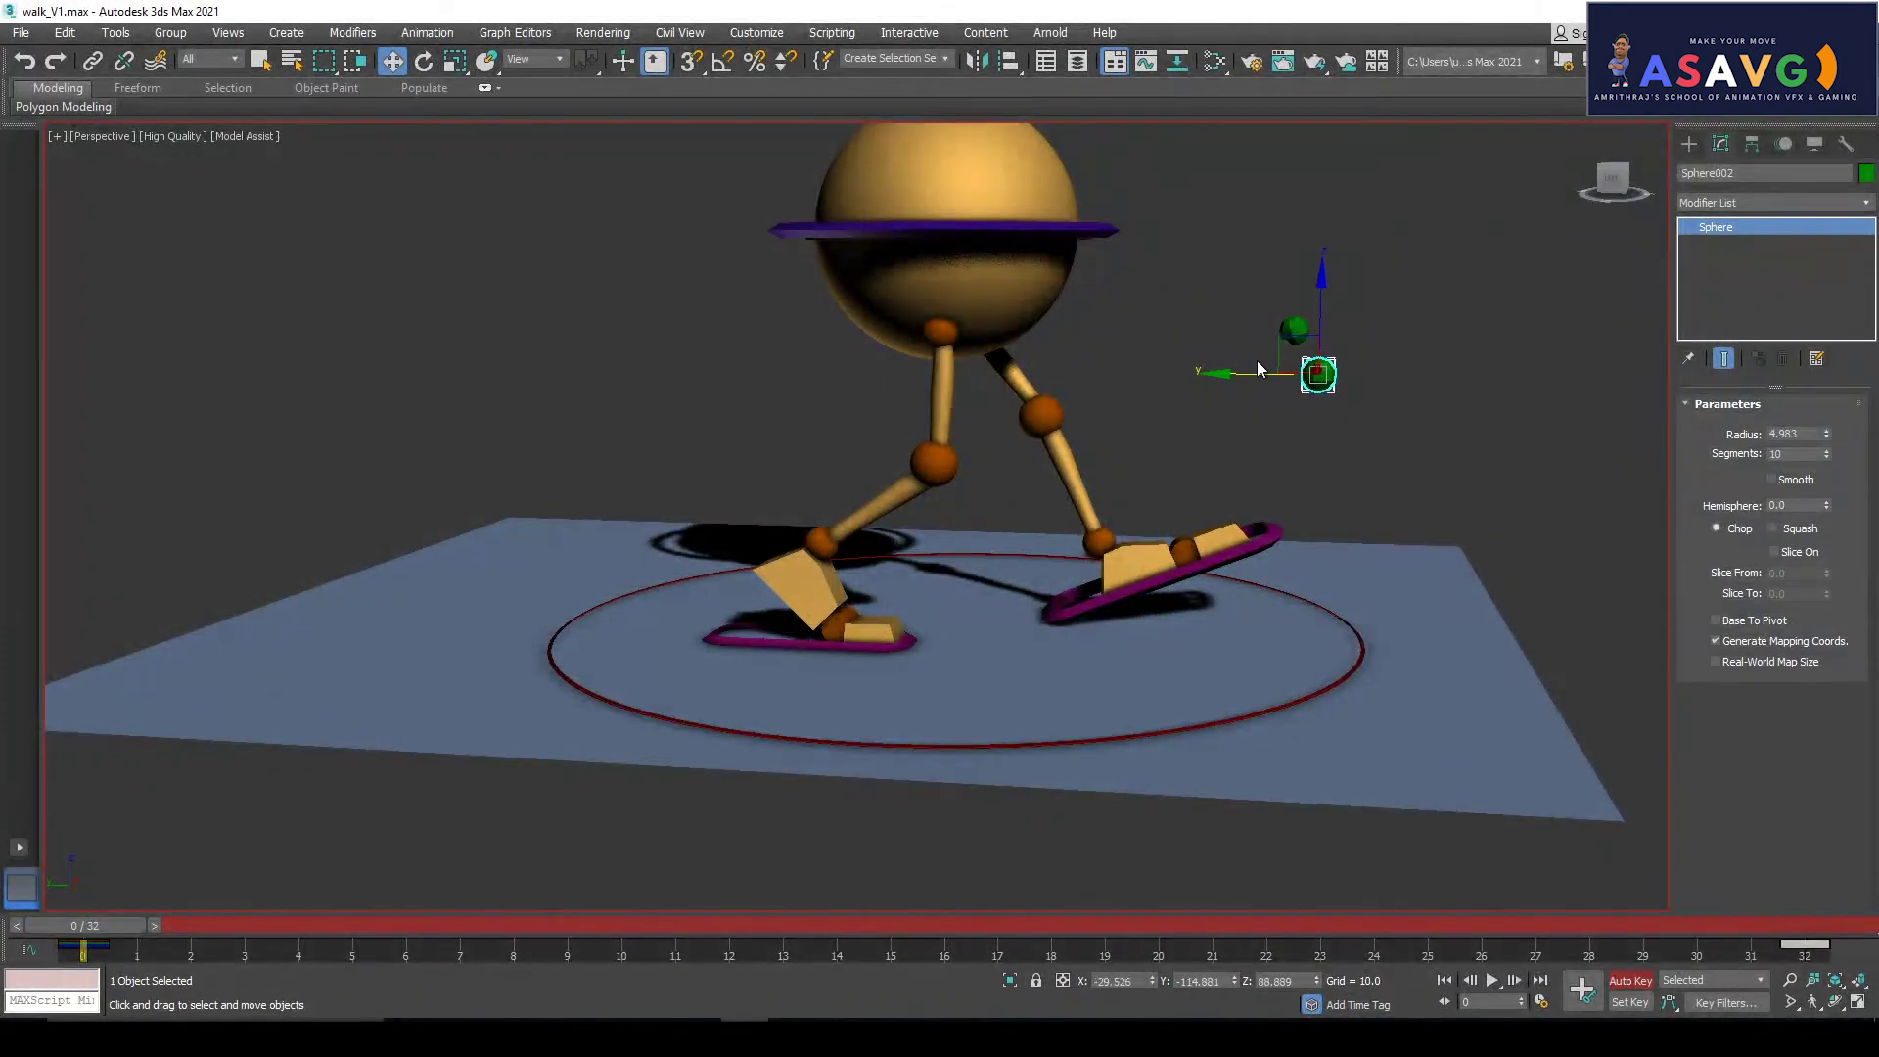
Select both green knee control spheres and replace their frame 16 key with a copy of their frame 0 key
left_click(1130, 606, "ctrl")
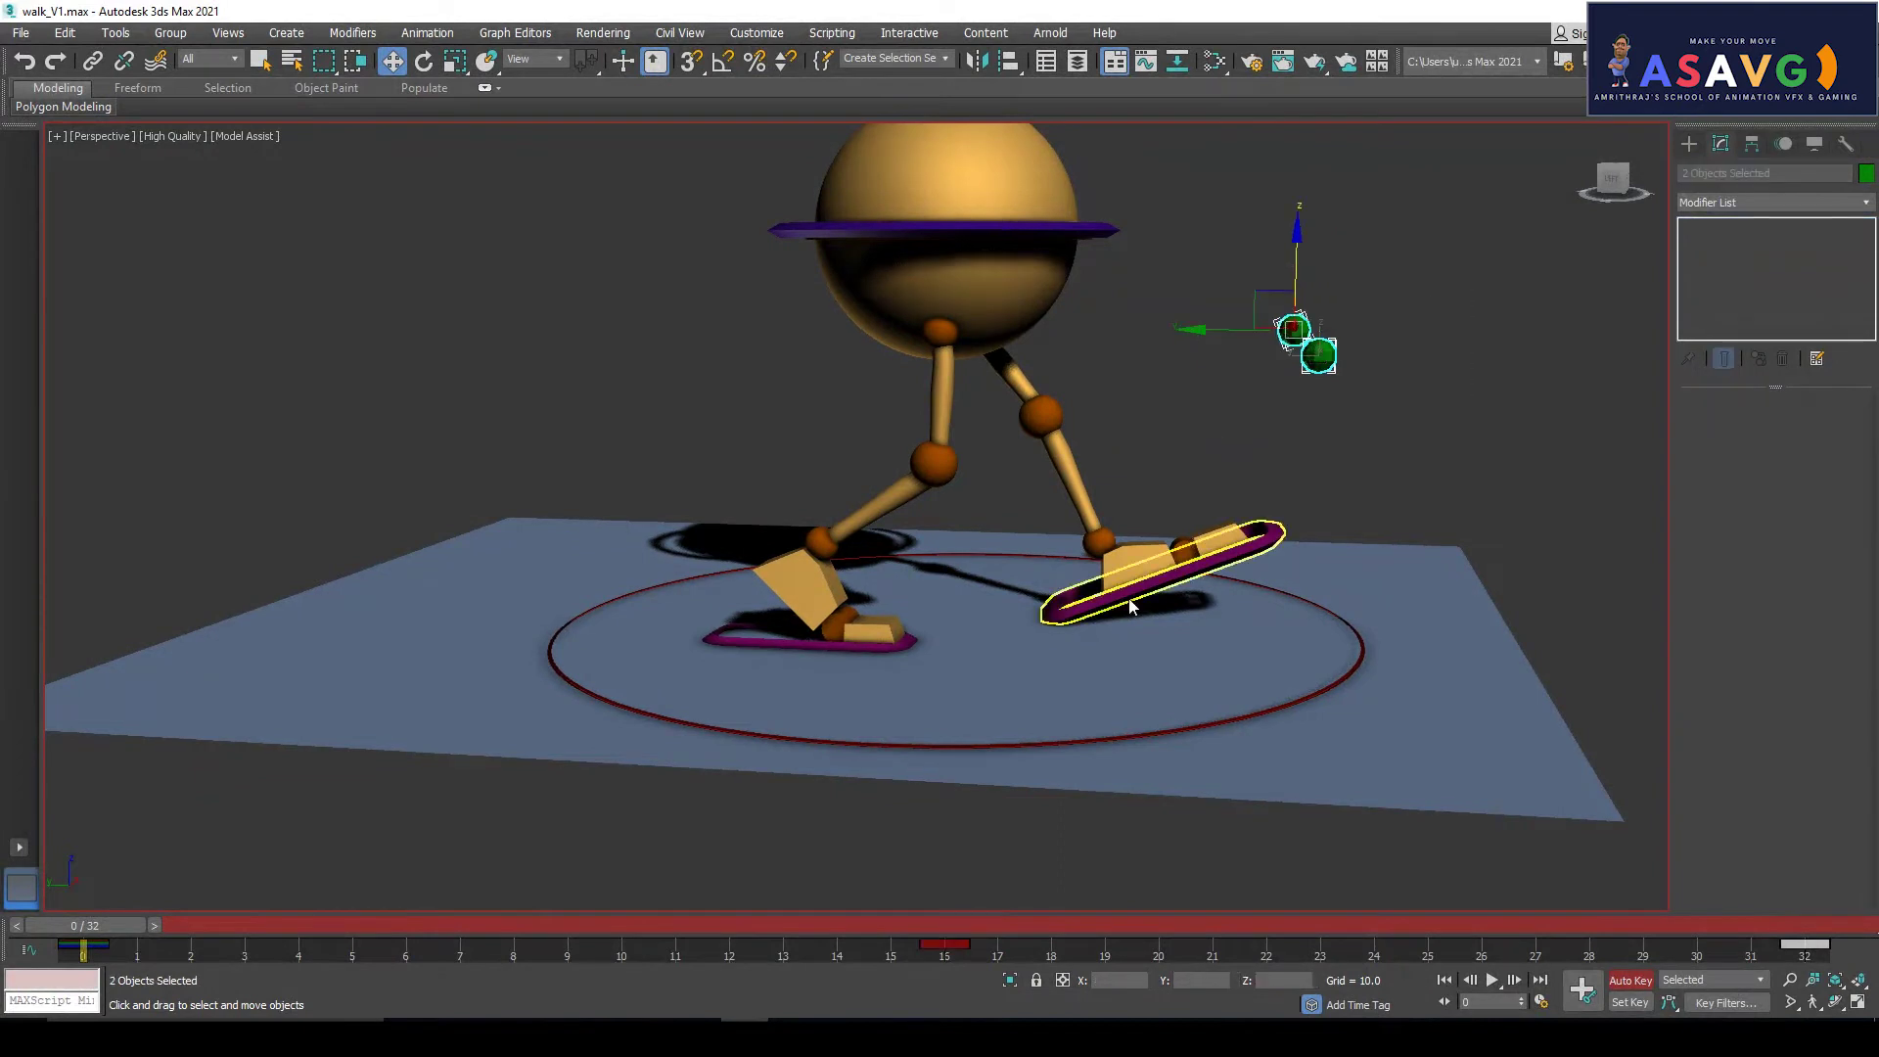
left_click(930, 944)
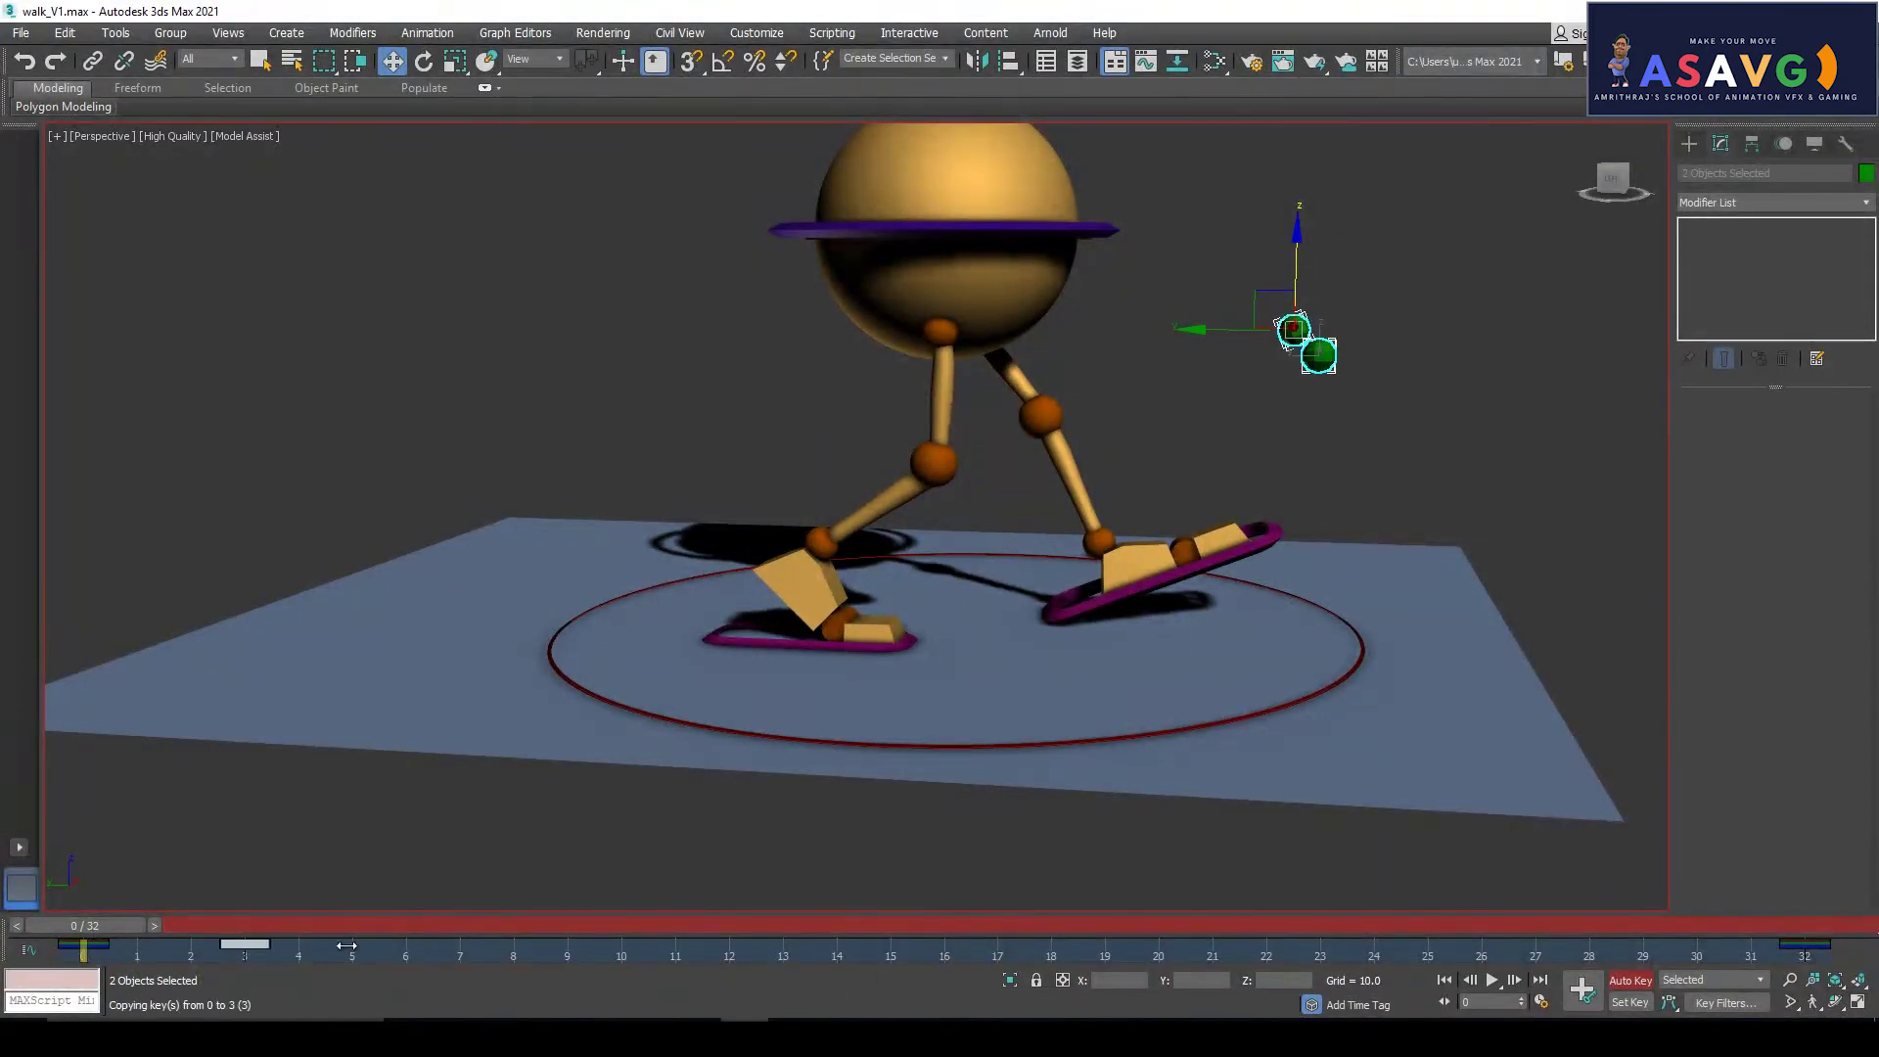
left_click_drag(1402, 925, 93, 964)
key("w")
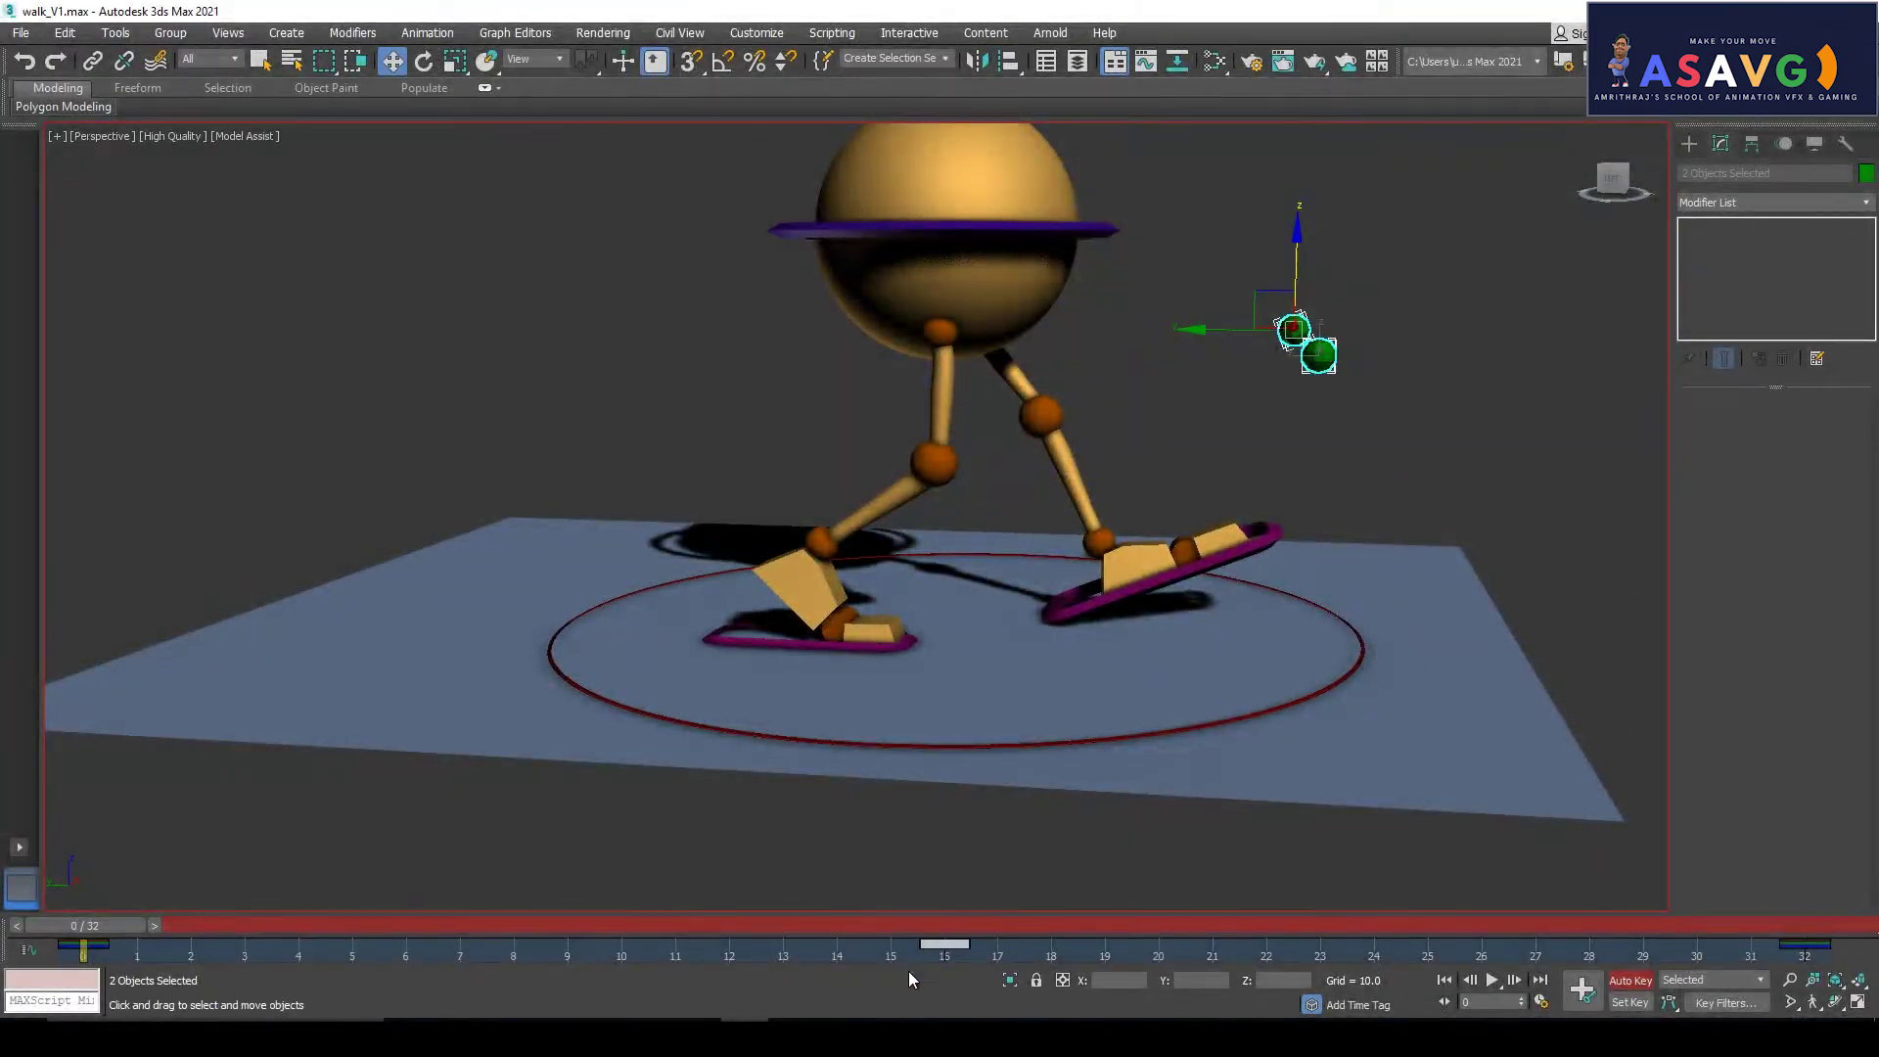
Move the green knee control Sphere002 close to the other green sphere at frames 4 and 8
left_click_drag(679, 947, 315, 947)
key("w")
left_click(1395, 561)
left_click_drag(1395, 561, 1296, 443)
left_click_drag(264, 926, 528, 930)
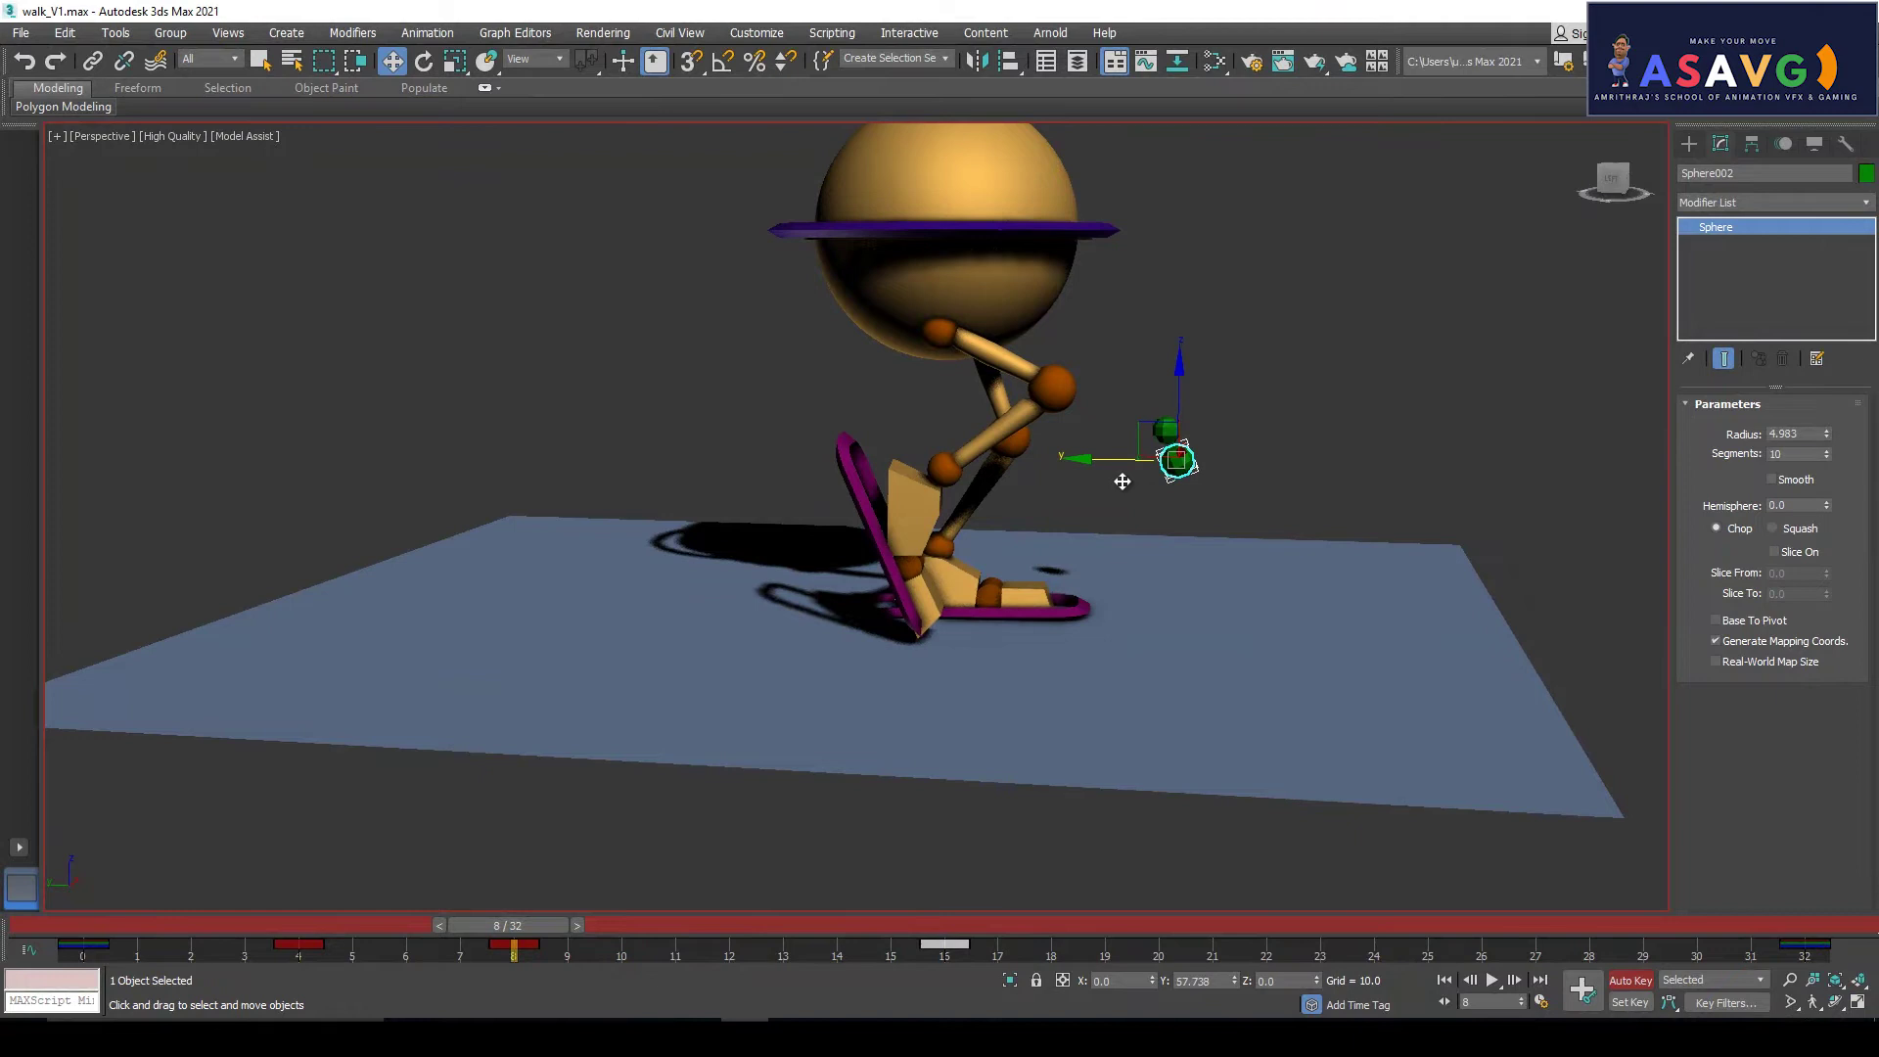
At frame 12, bring the green knee controls Sphere001 and Sphere002 together in front of the forward bent knee
left_click_drag(509, 926, 738, 920)
key("w")
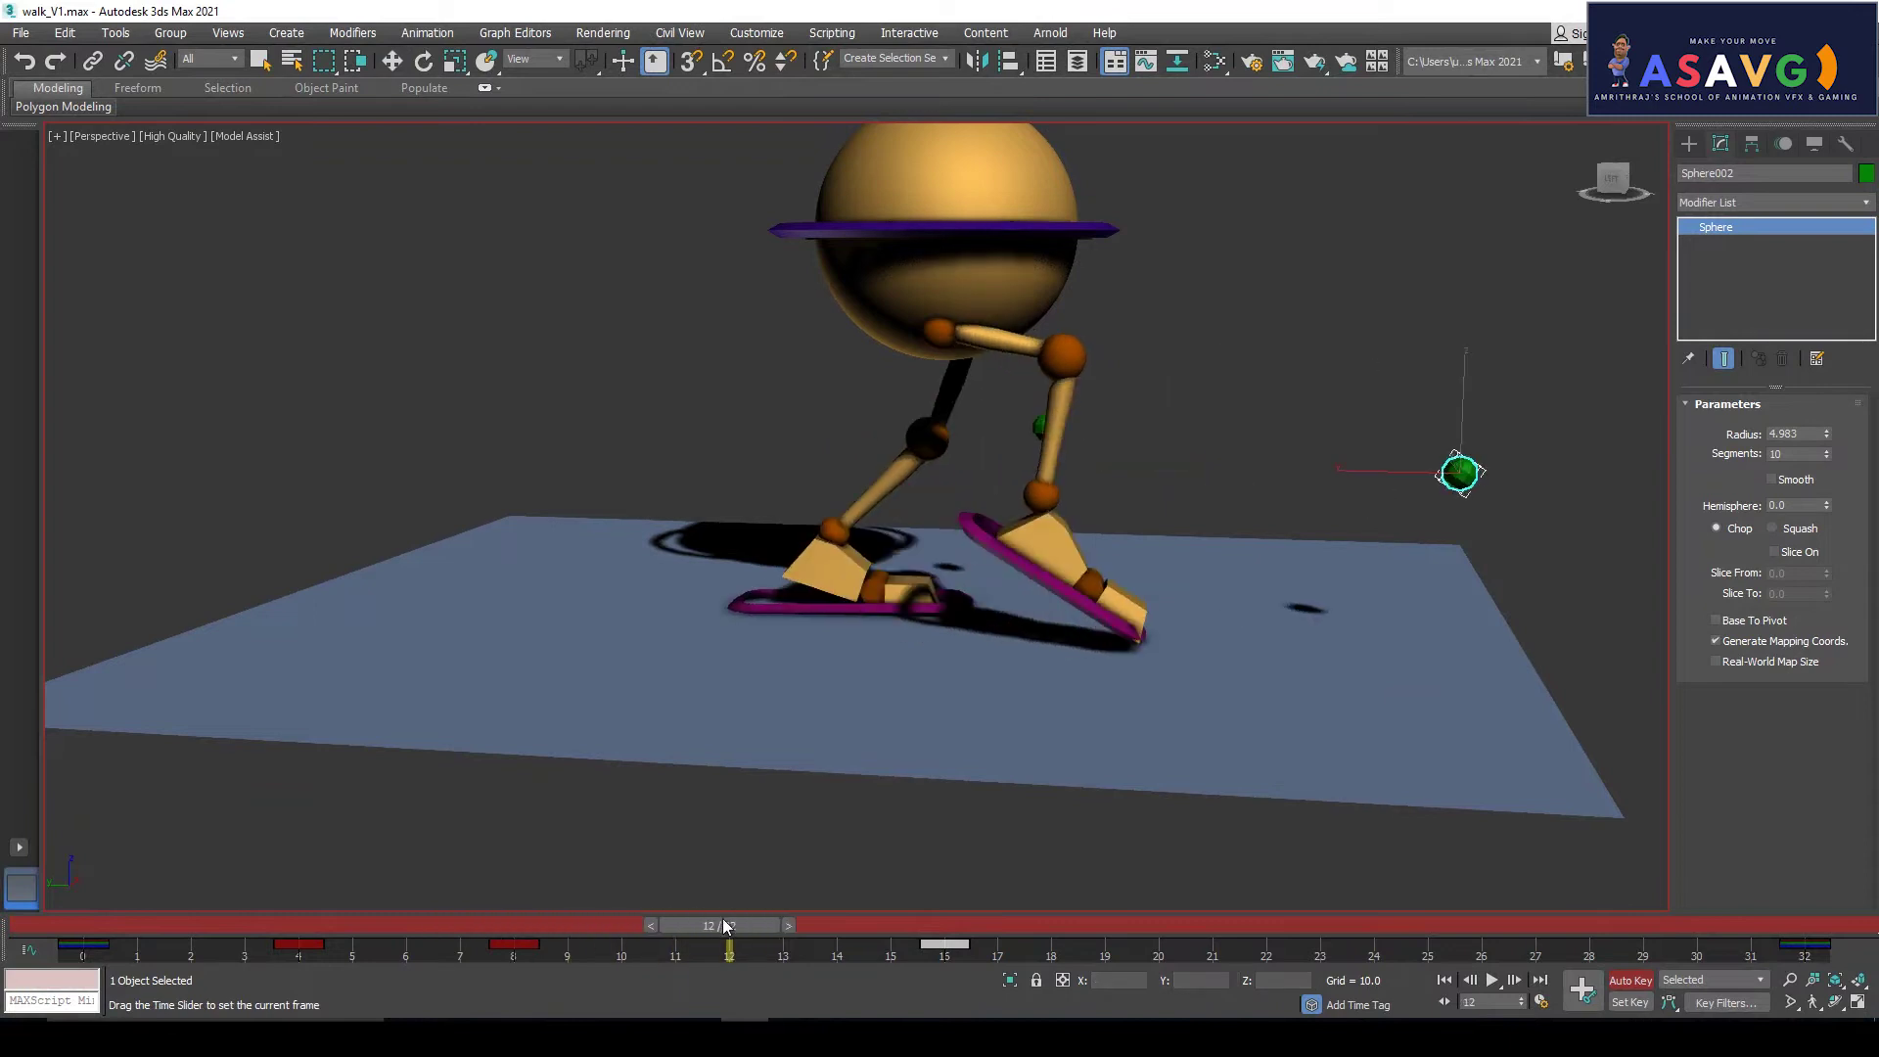
left_click(1355, 482)
left_click(1040, 428)
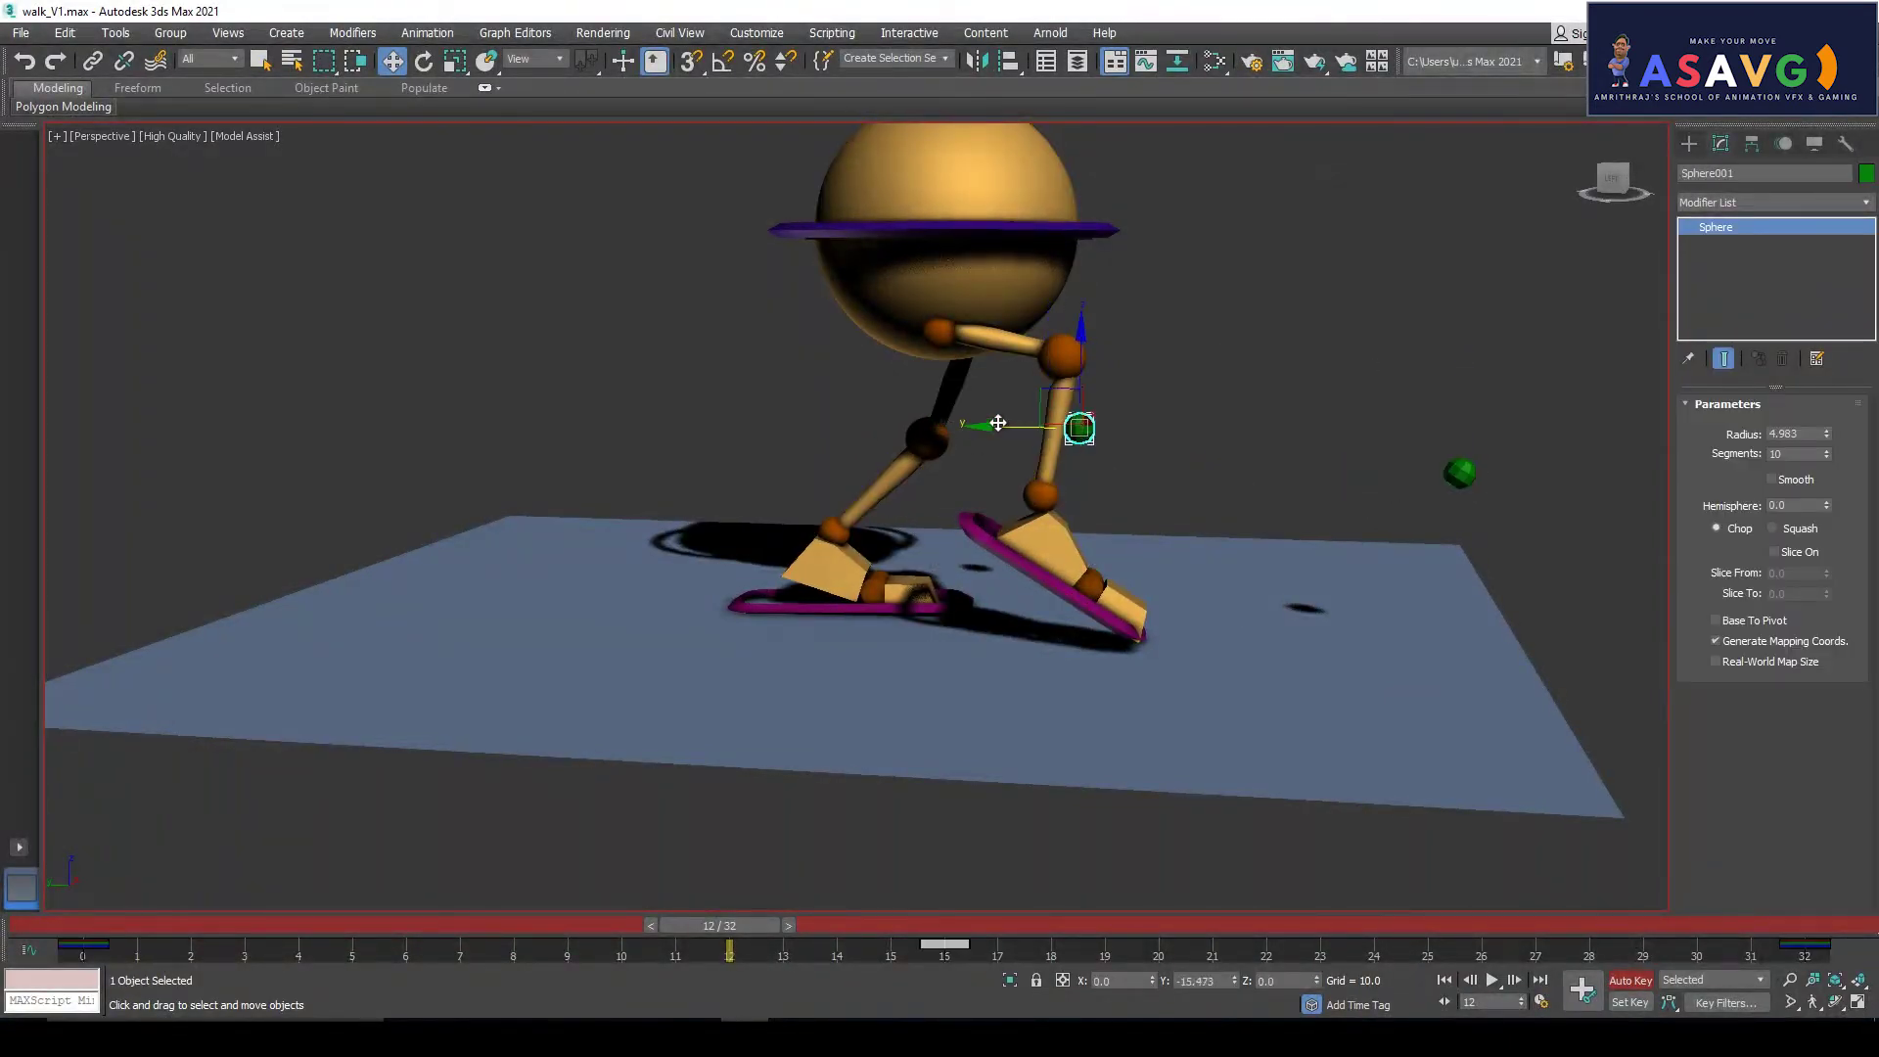
left_click_drag(1429, 476, 1240, 473)
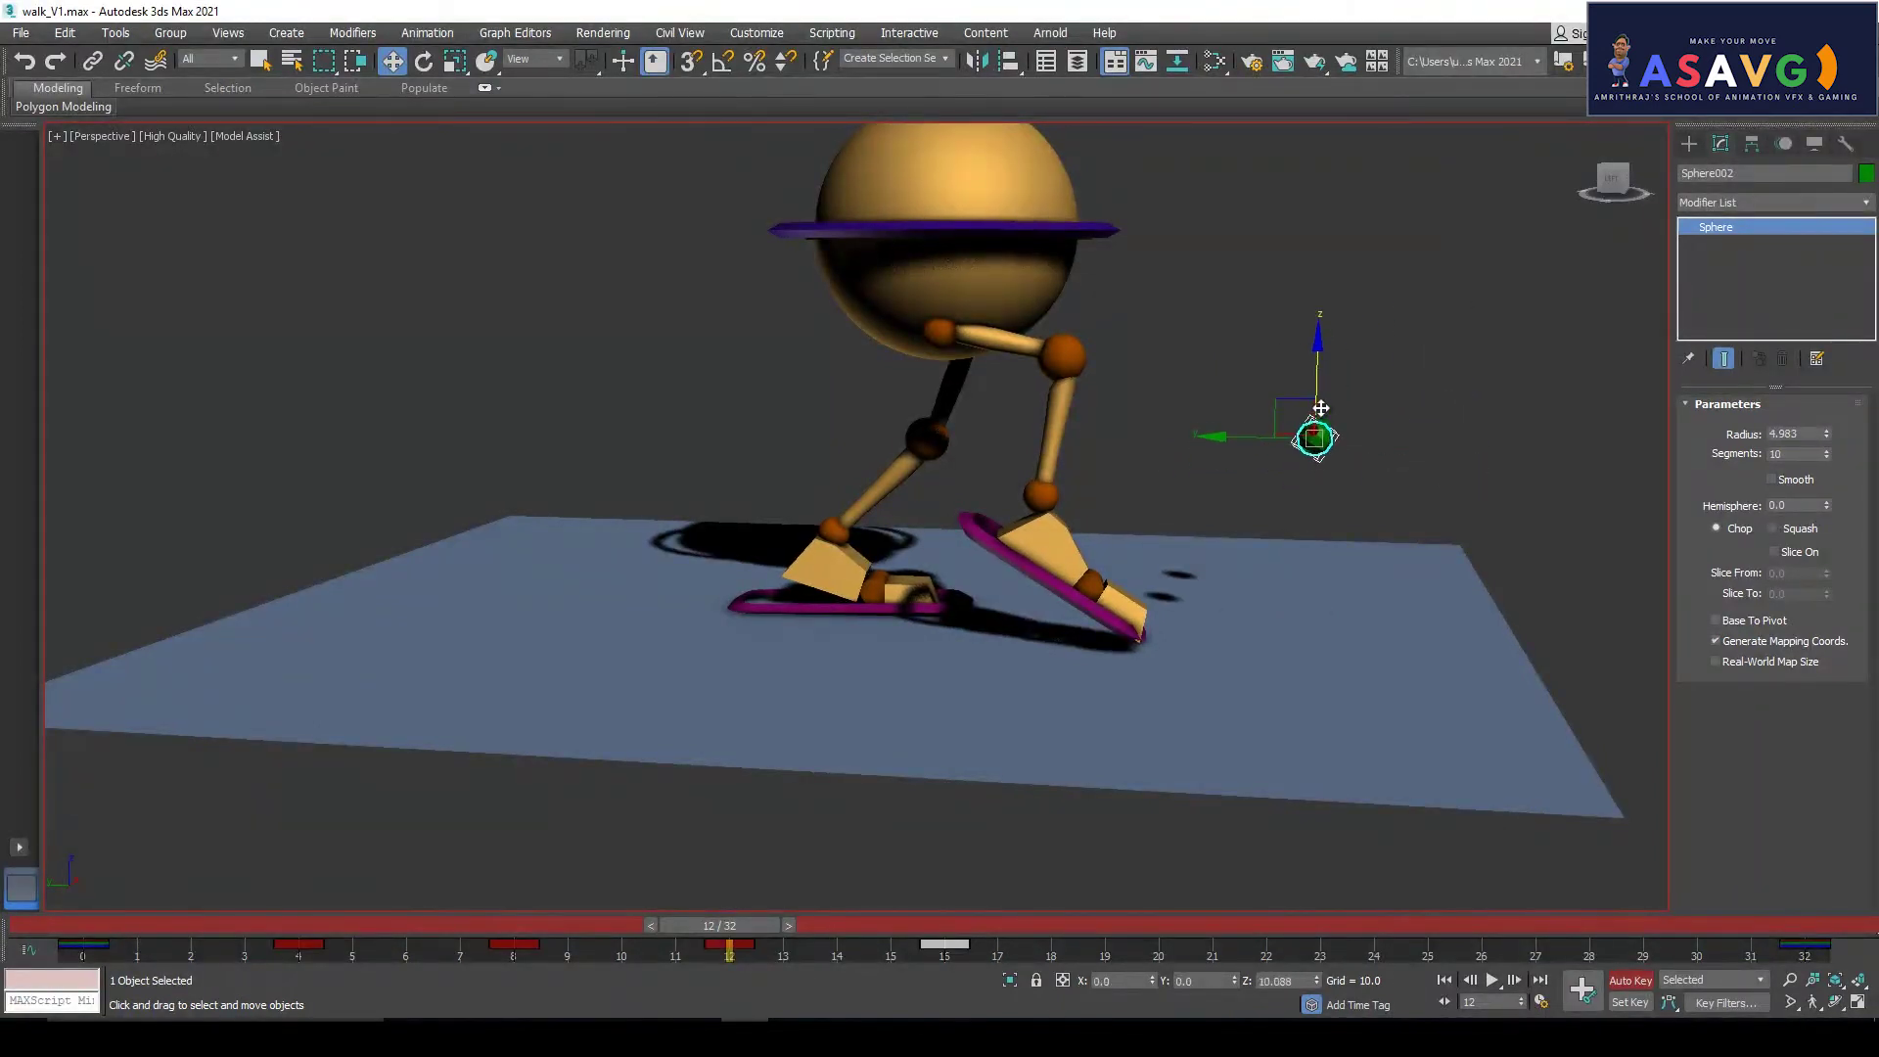
Examine the green knee controls from the opposite side of the character at frames 16 and 0
left_click_drag(721, 930, 954, 954)
middle_click_drag(1343, 564, 1102, 520, "alt")
middle_click_drag(1409, 558, 431, 548)
scroll(766, 575, "down", 3)
middle_click_drag(765, 575, 927, 605)
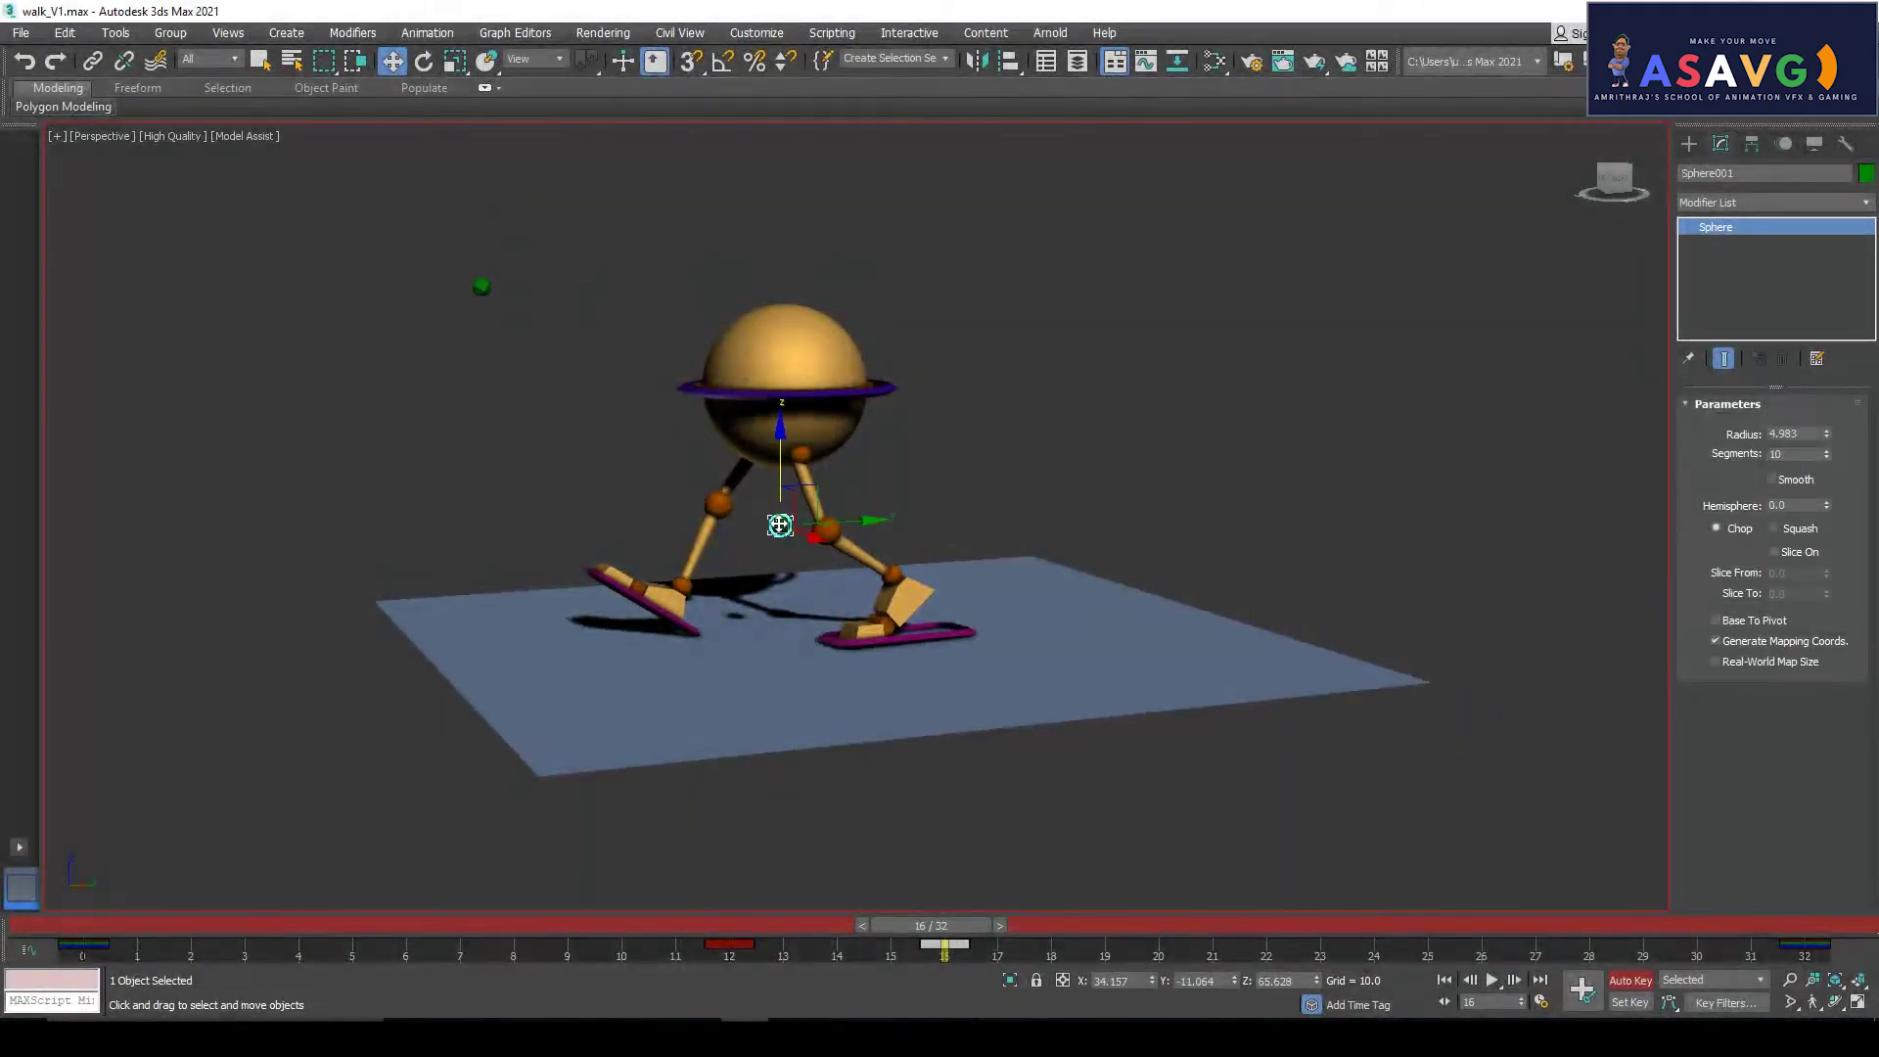
middle_click_drag(796, 566, 765, 567, "alt")
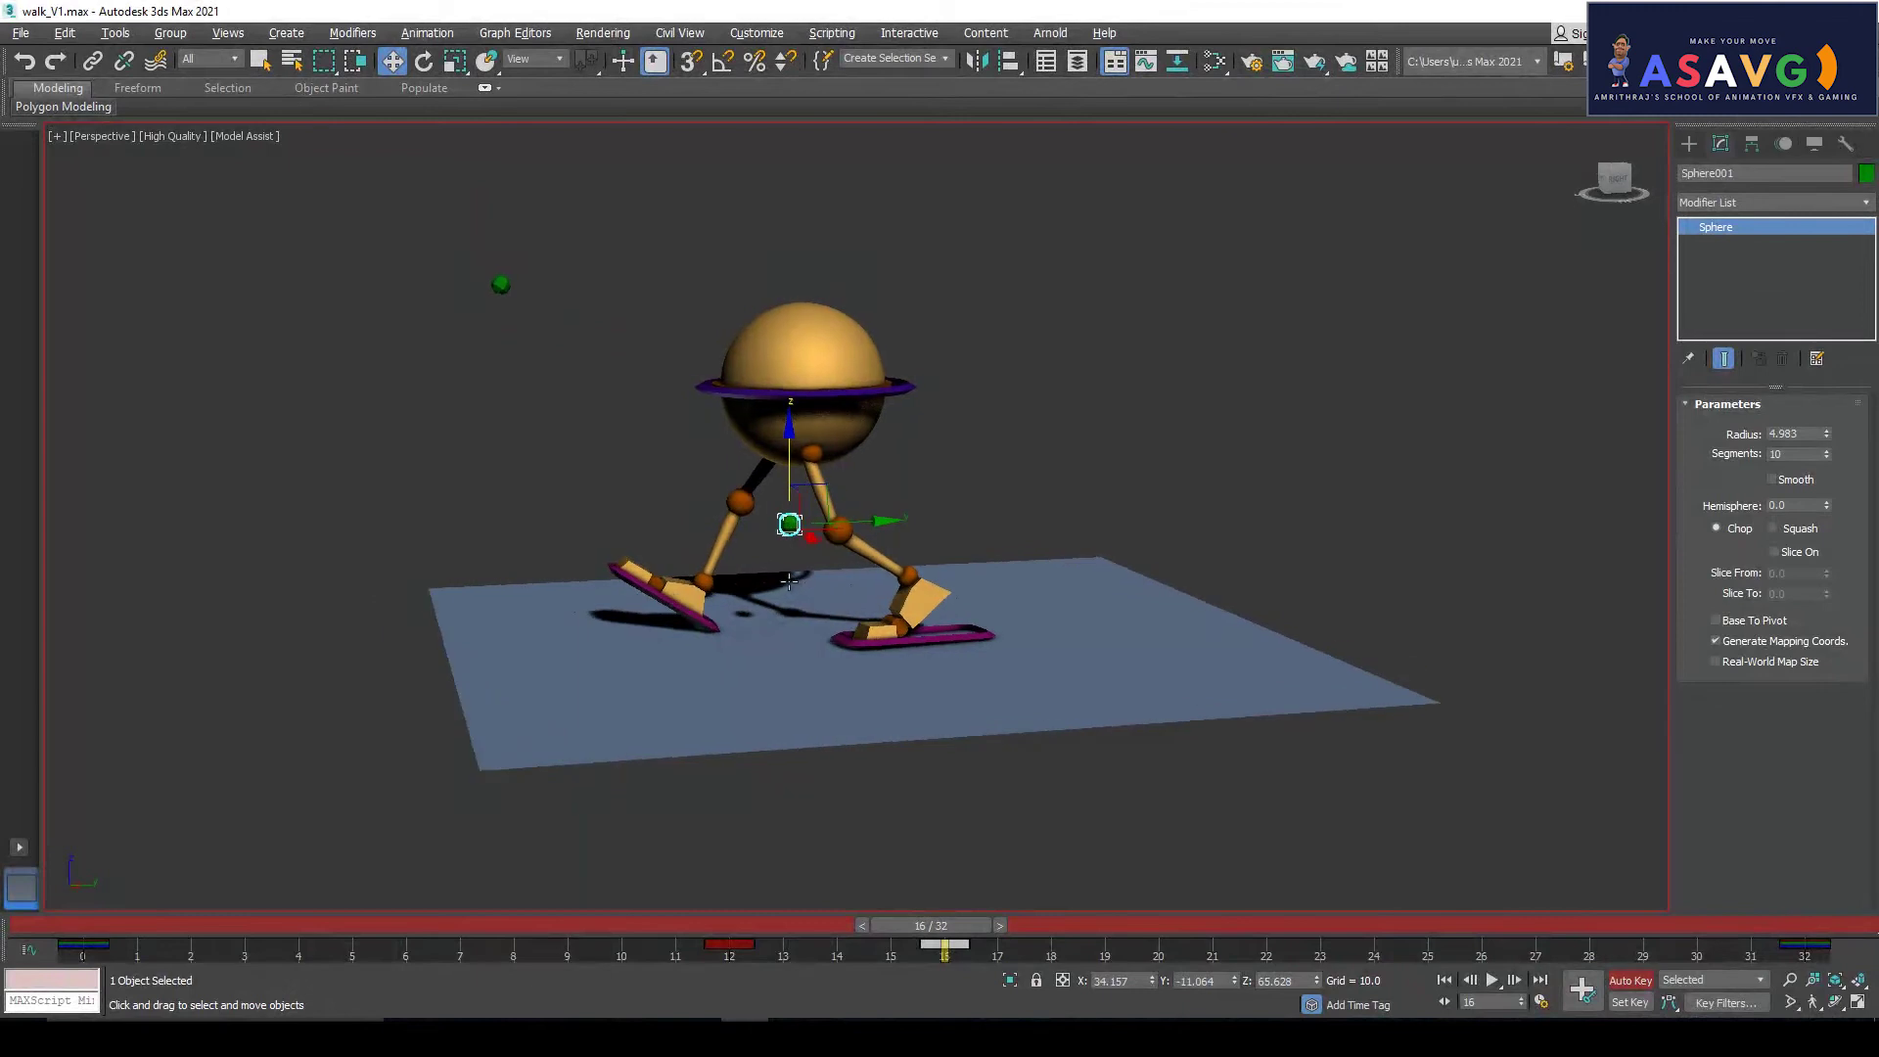
left_click_drag(430, 927, 39, 964)
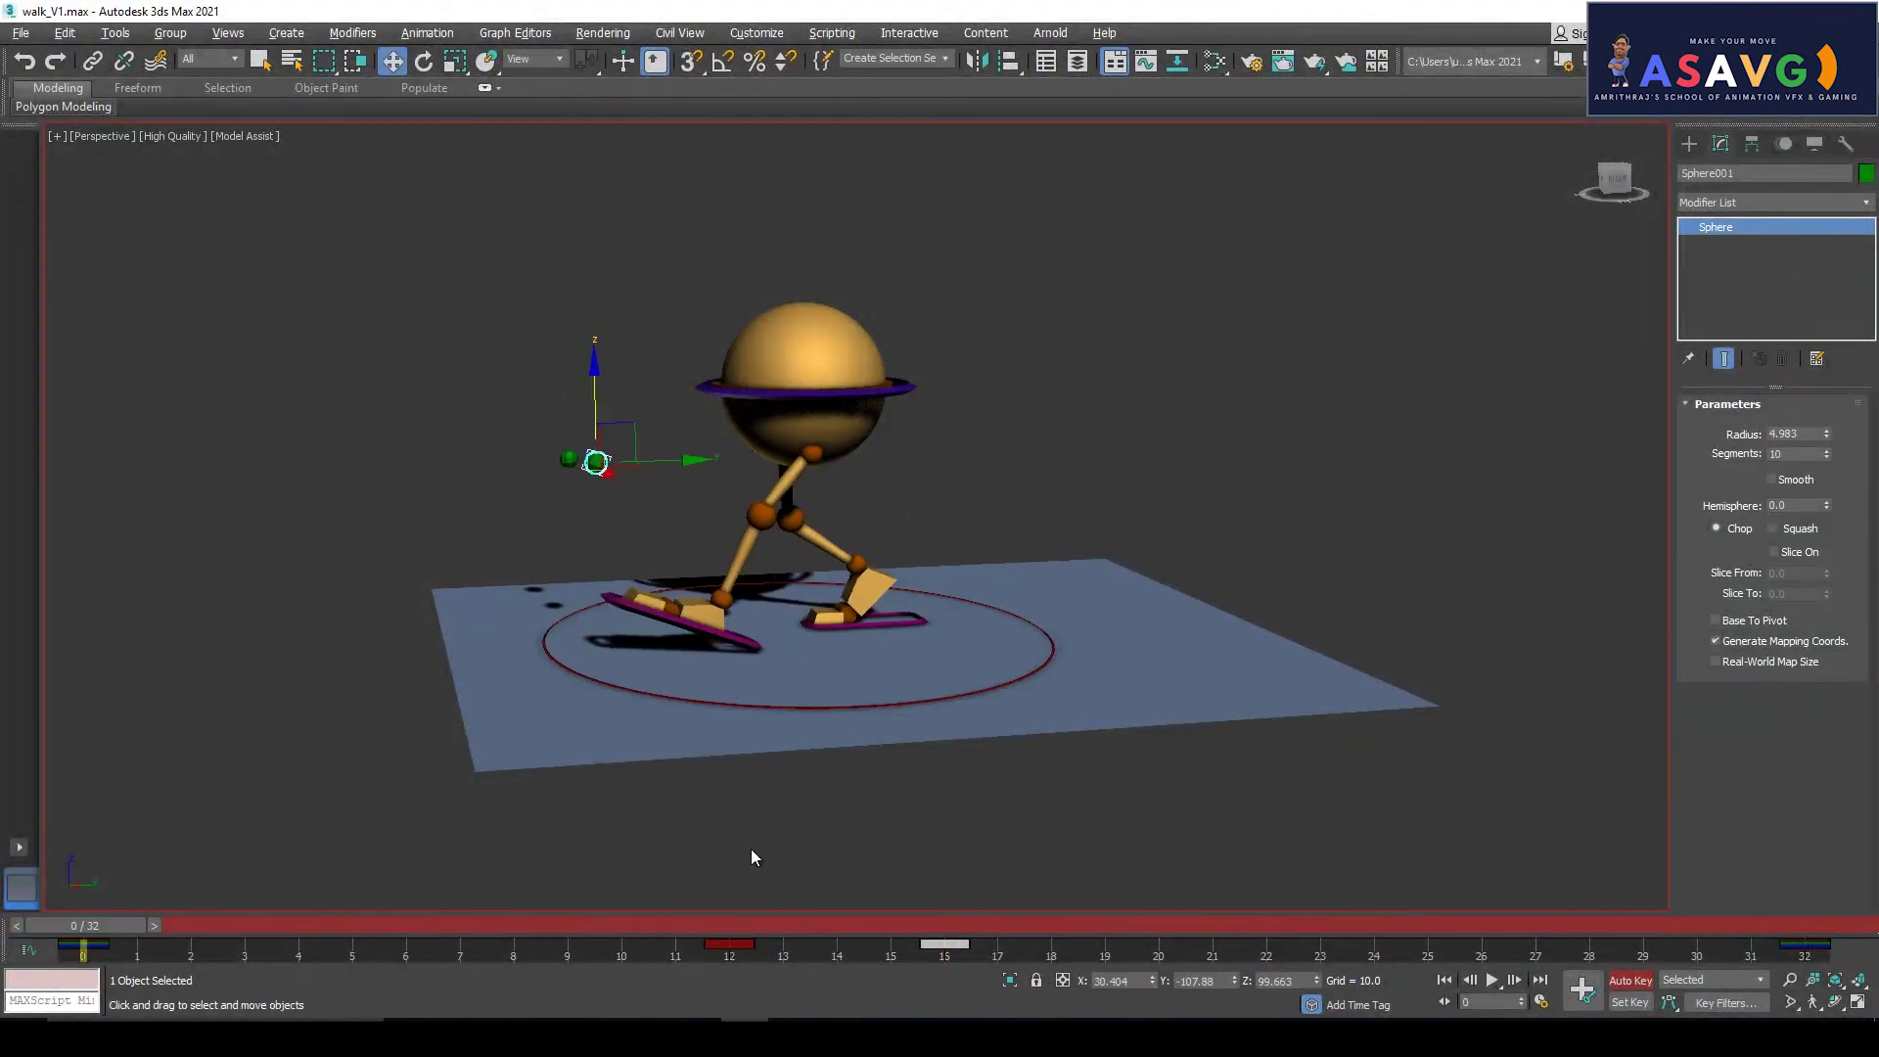
left_click_drag(608, 478, 609, 479)
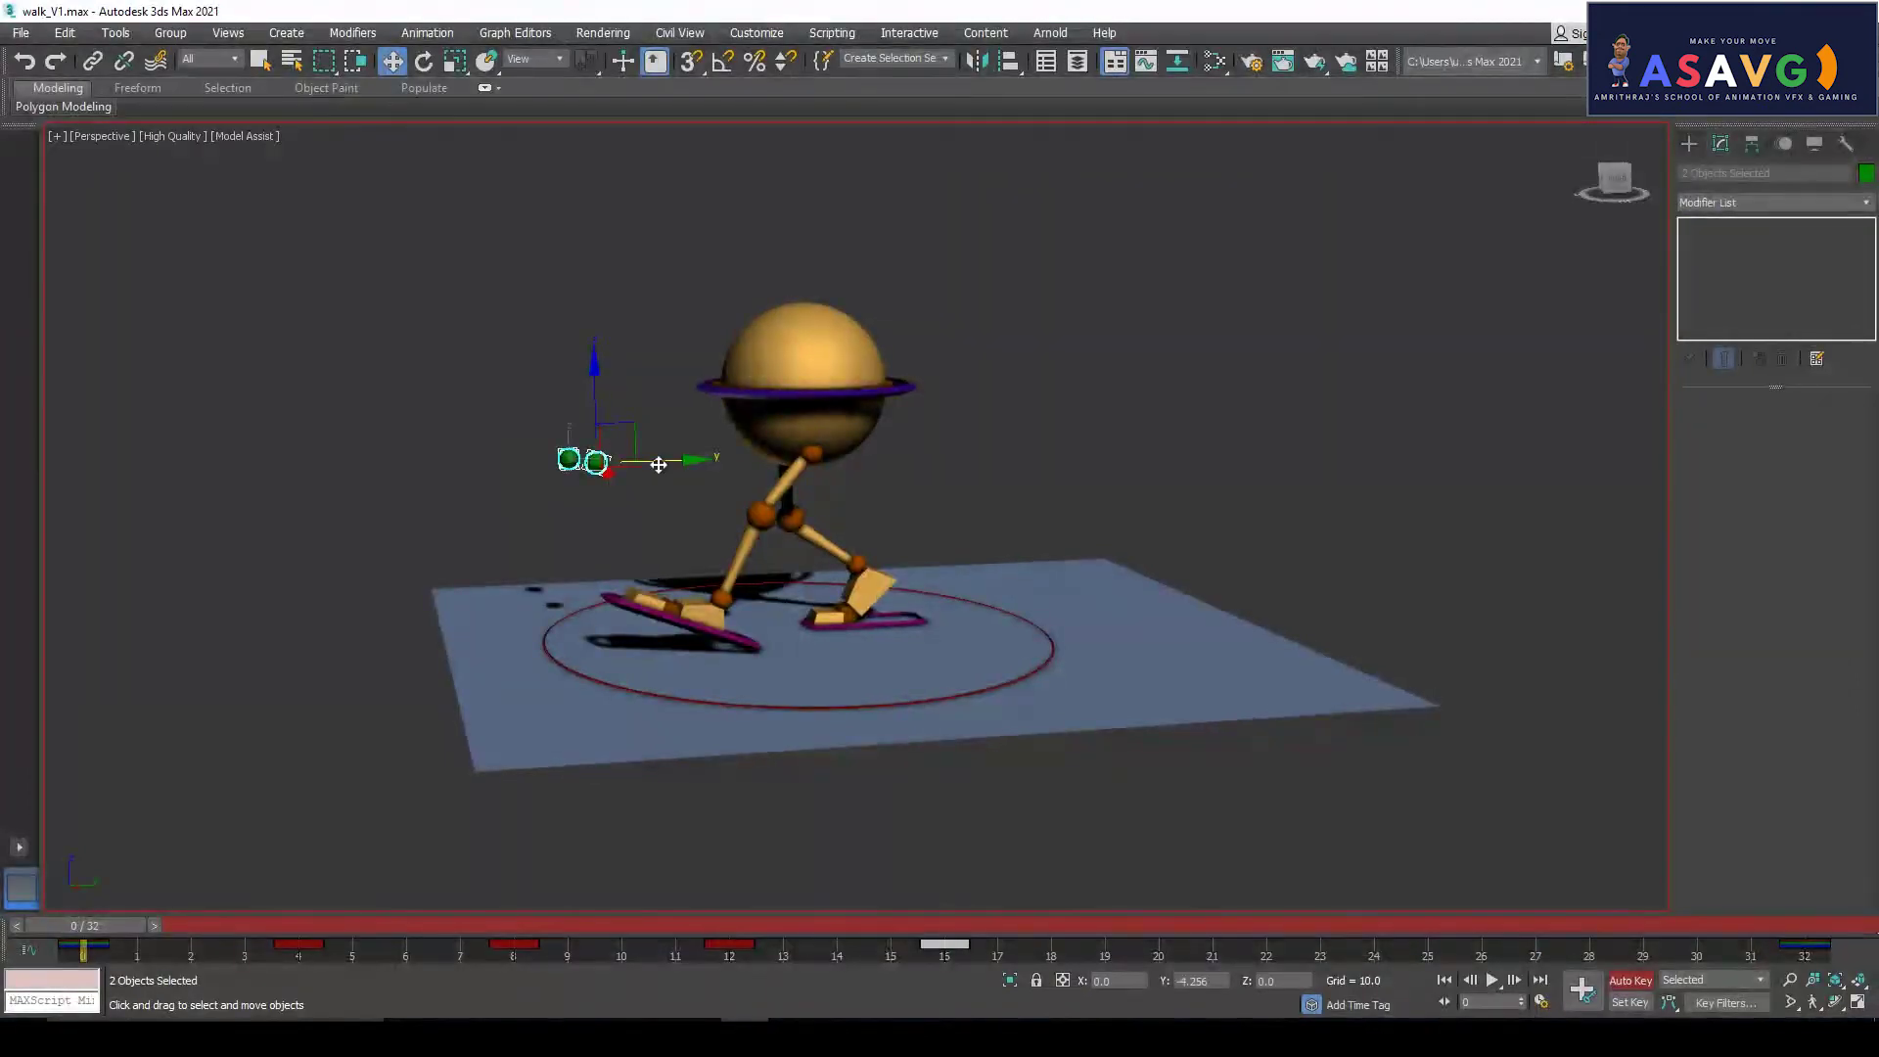
Copy the foot control Rectangle002's frame 16 key to frame 20 and set its Ankle Lift at frame 16 to 10.0
left_click_drag(256, 925, 1000, 908)
key("w")
middle_click_drag(1026, 777, 948, 851)
left_click(844, 641)
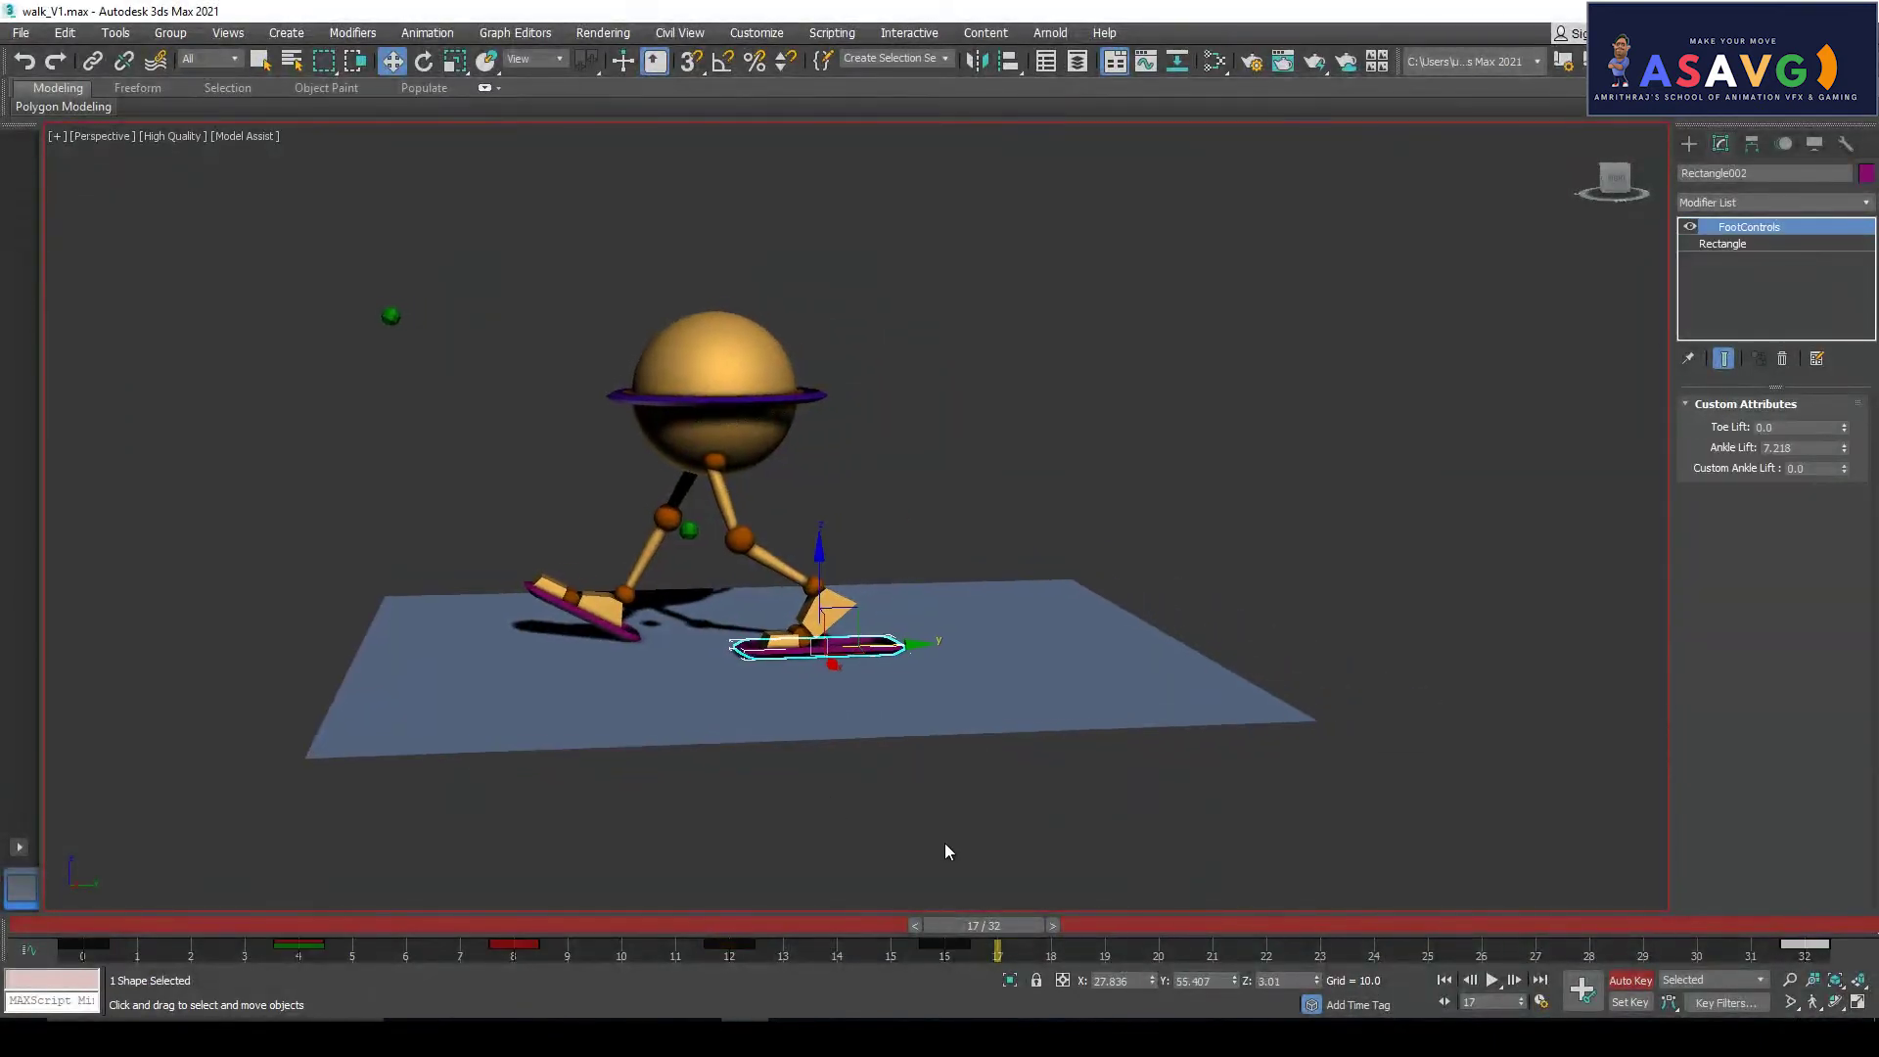
left_click_drag(996, 924, 965, 948)
left_click(947, 950)
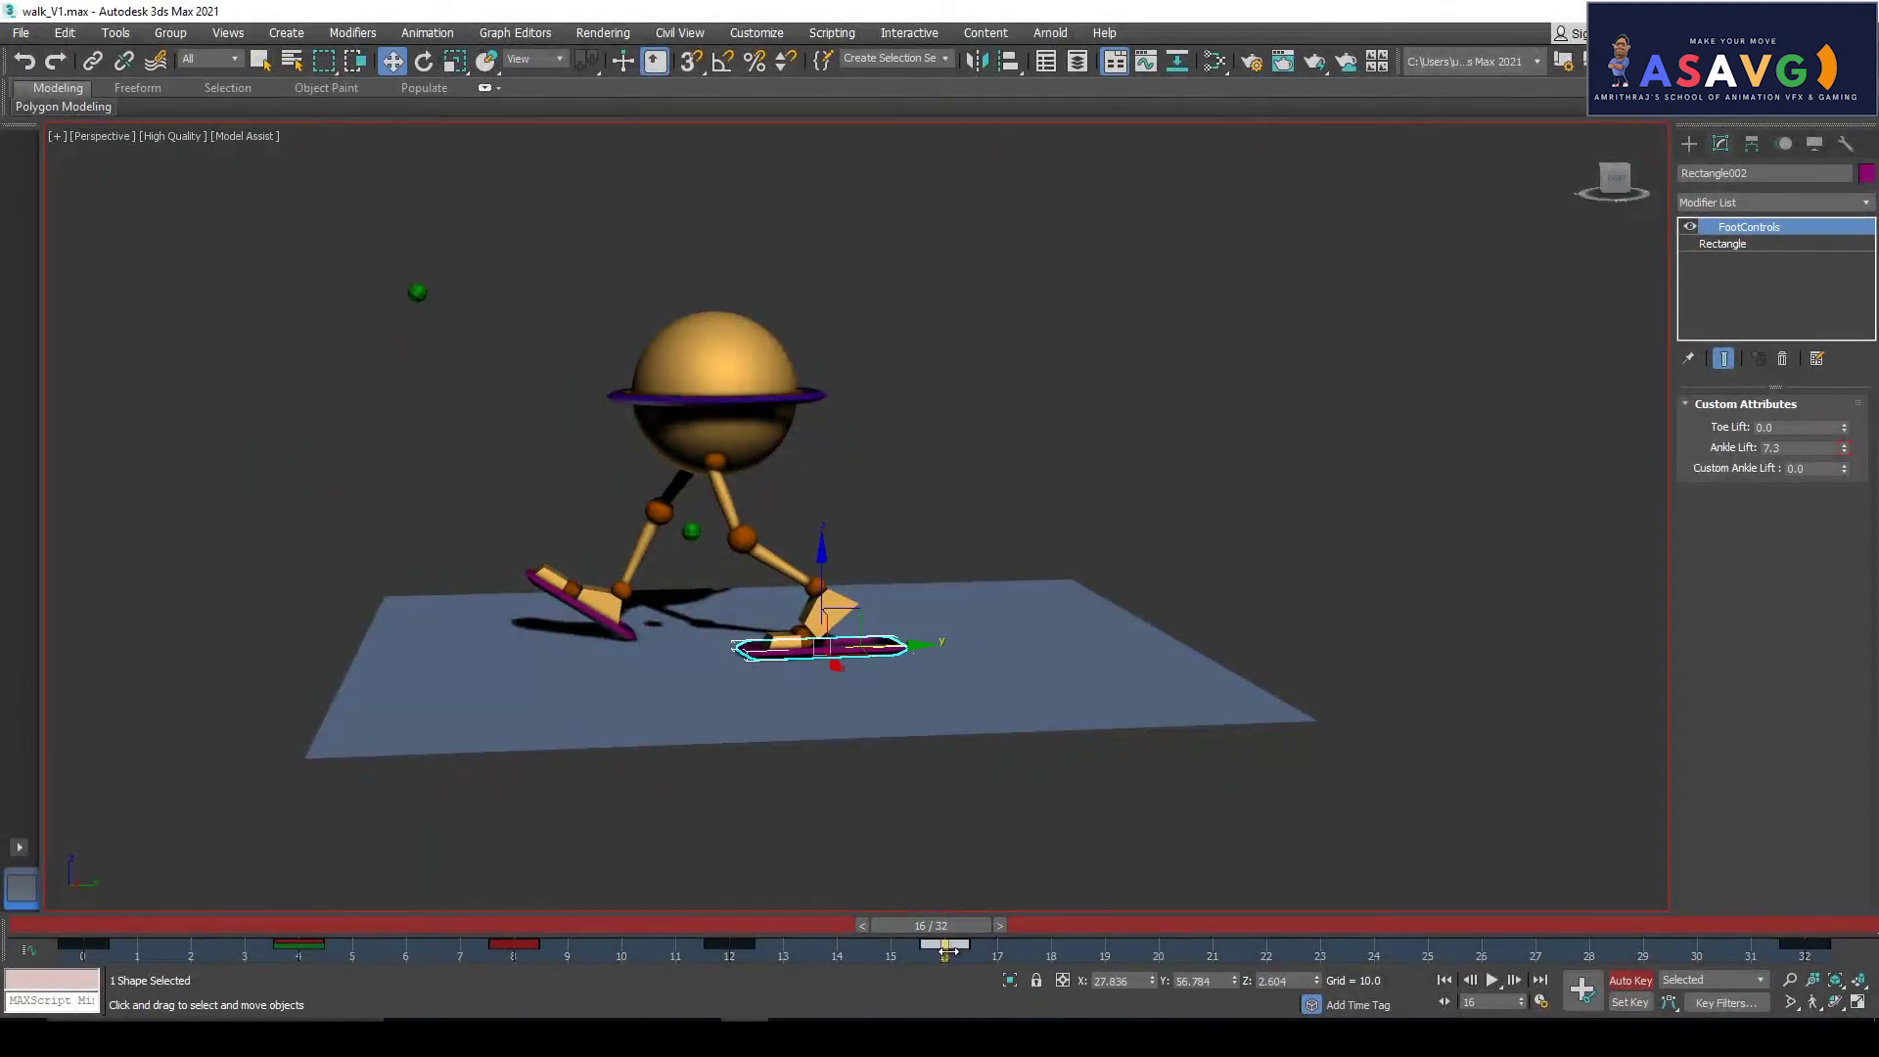
middle_click_drag(998, 729, 948, 696, "alt")
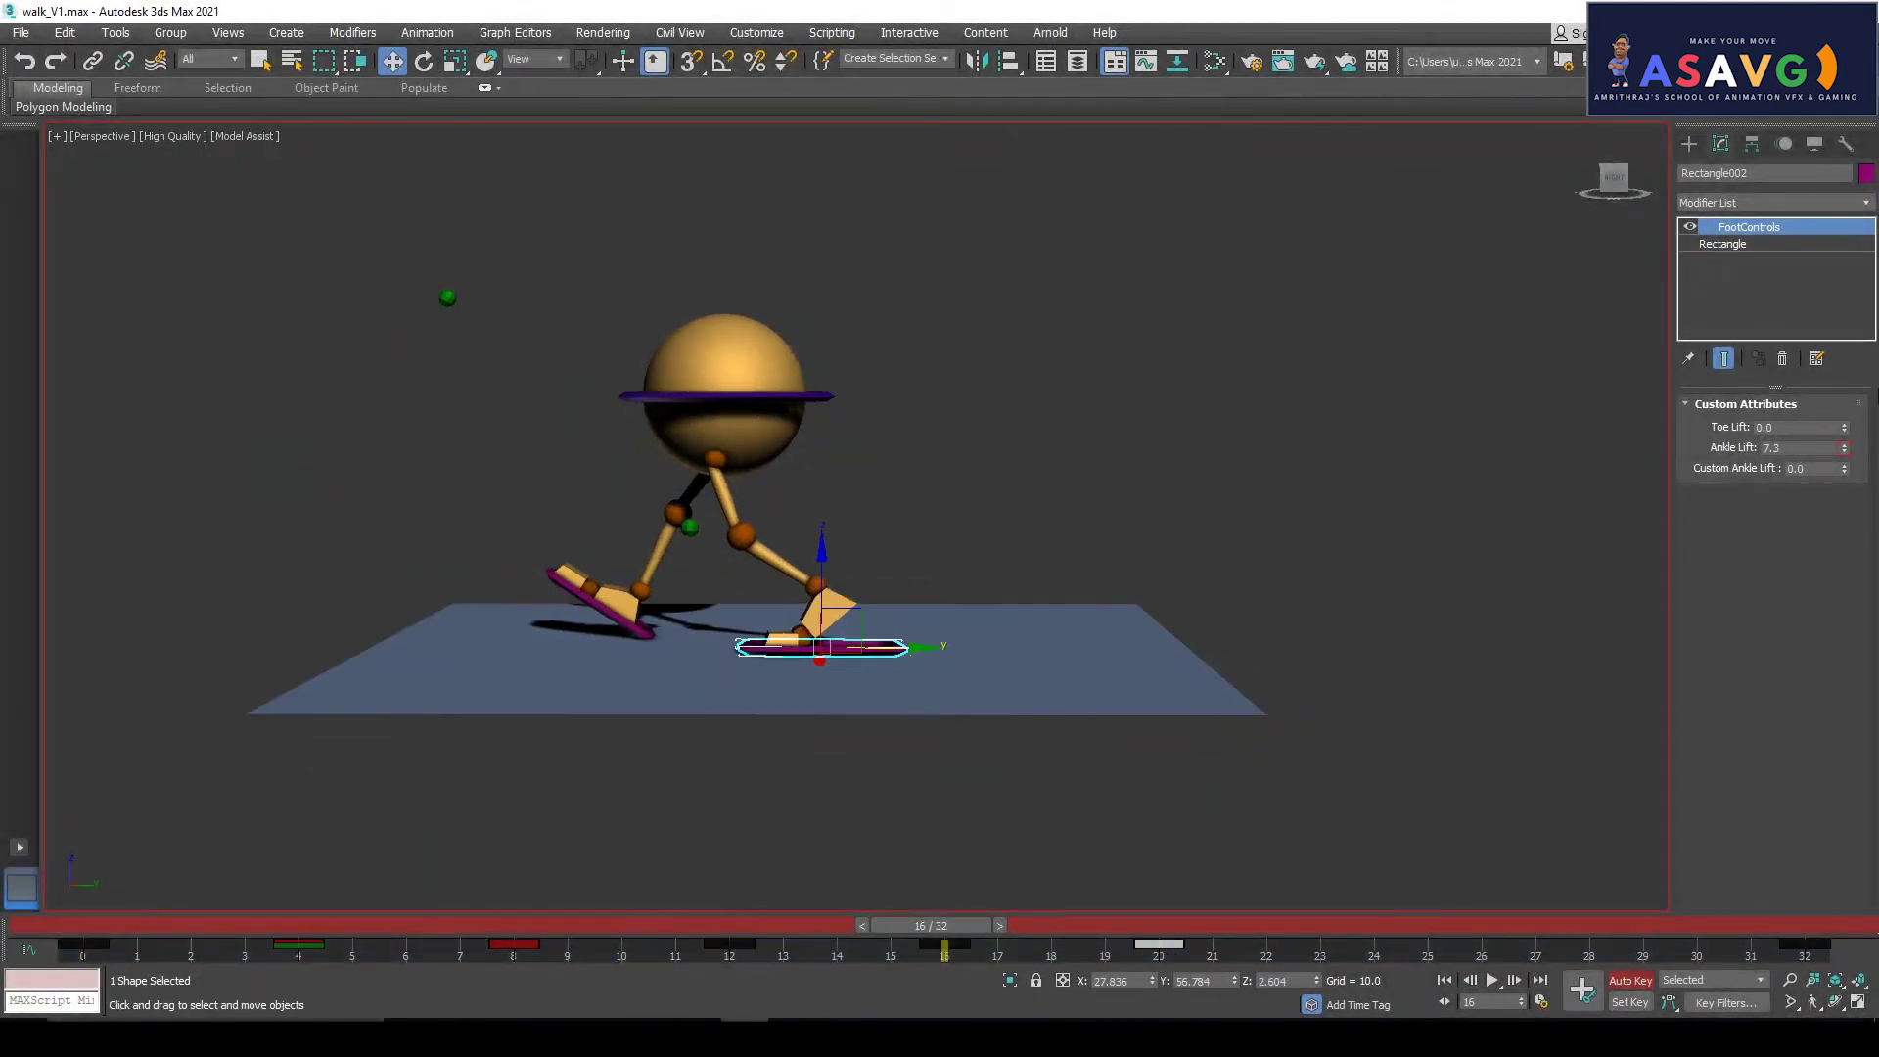
left_click_drag(1844, 449, 1842, 411)
Try tilting and raising Rectangle002 at frame 16, compare the pose with the walk.jpg reference, and undo the tilt and lift
key("e")
left_click_drag(915, 729, 825, 572)
key("w")
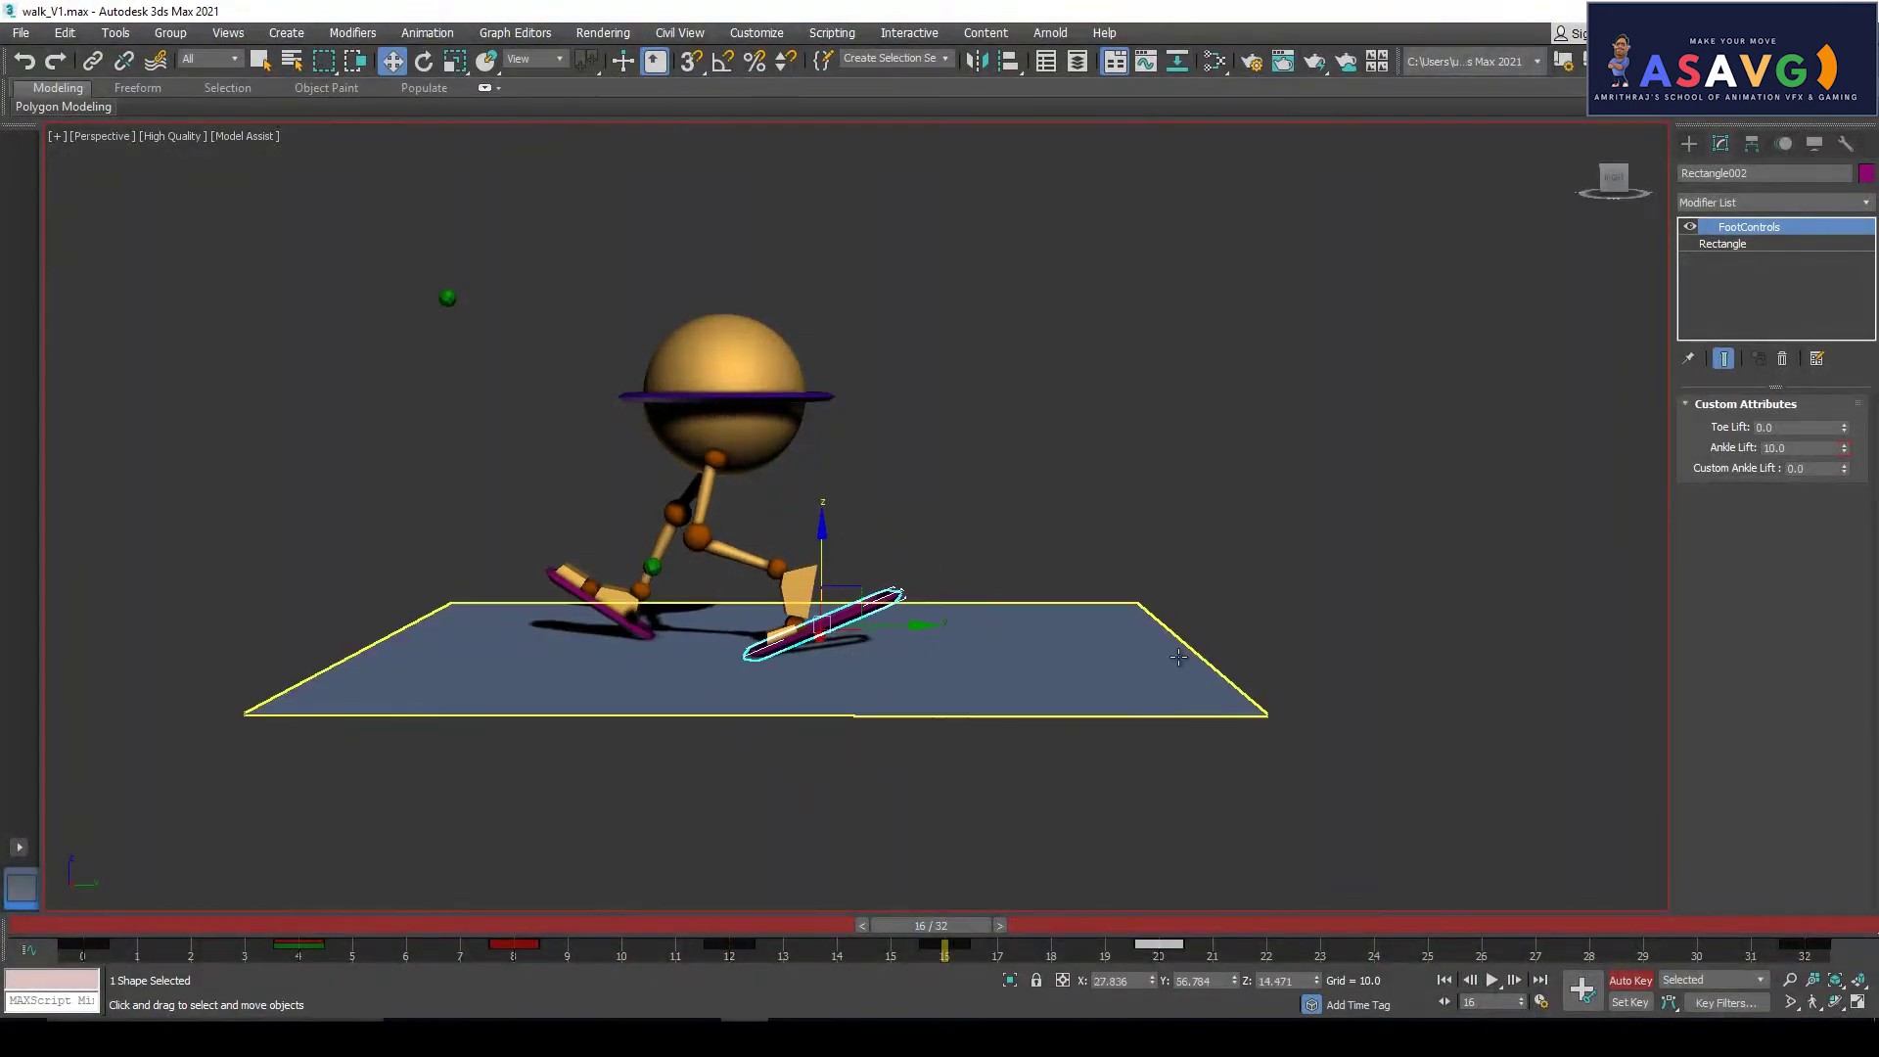
key("alt+Tab")
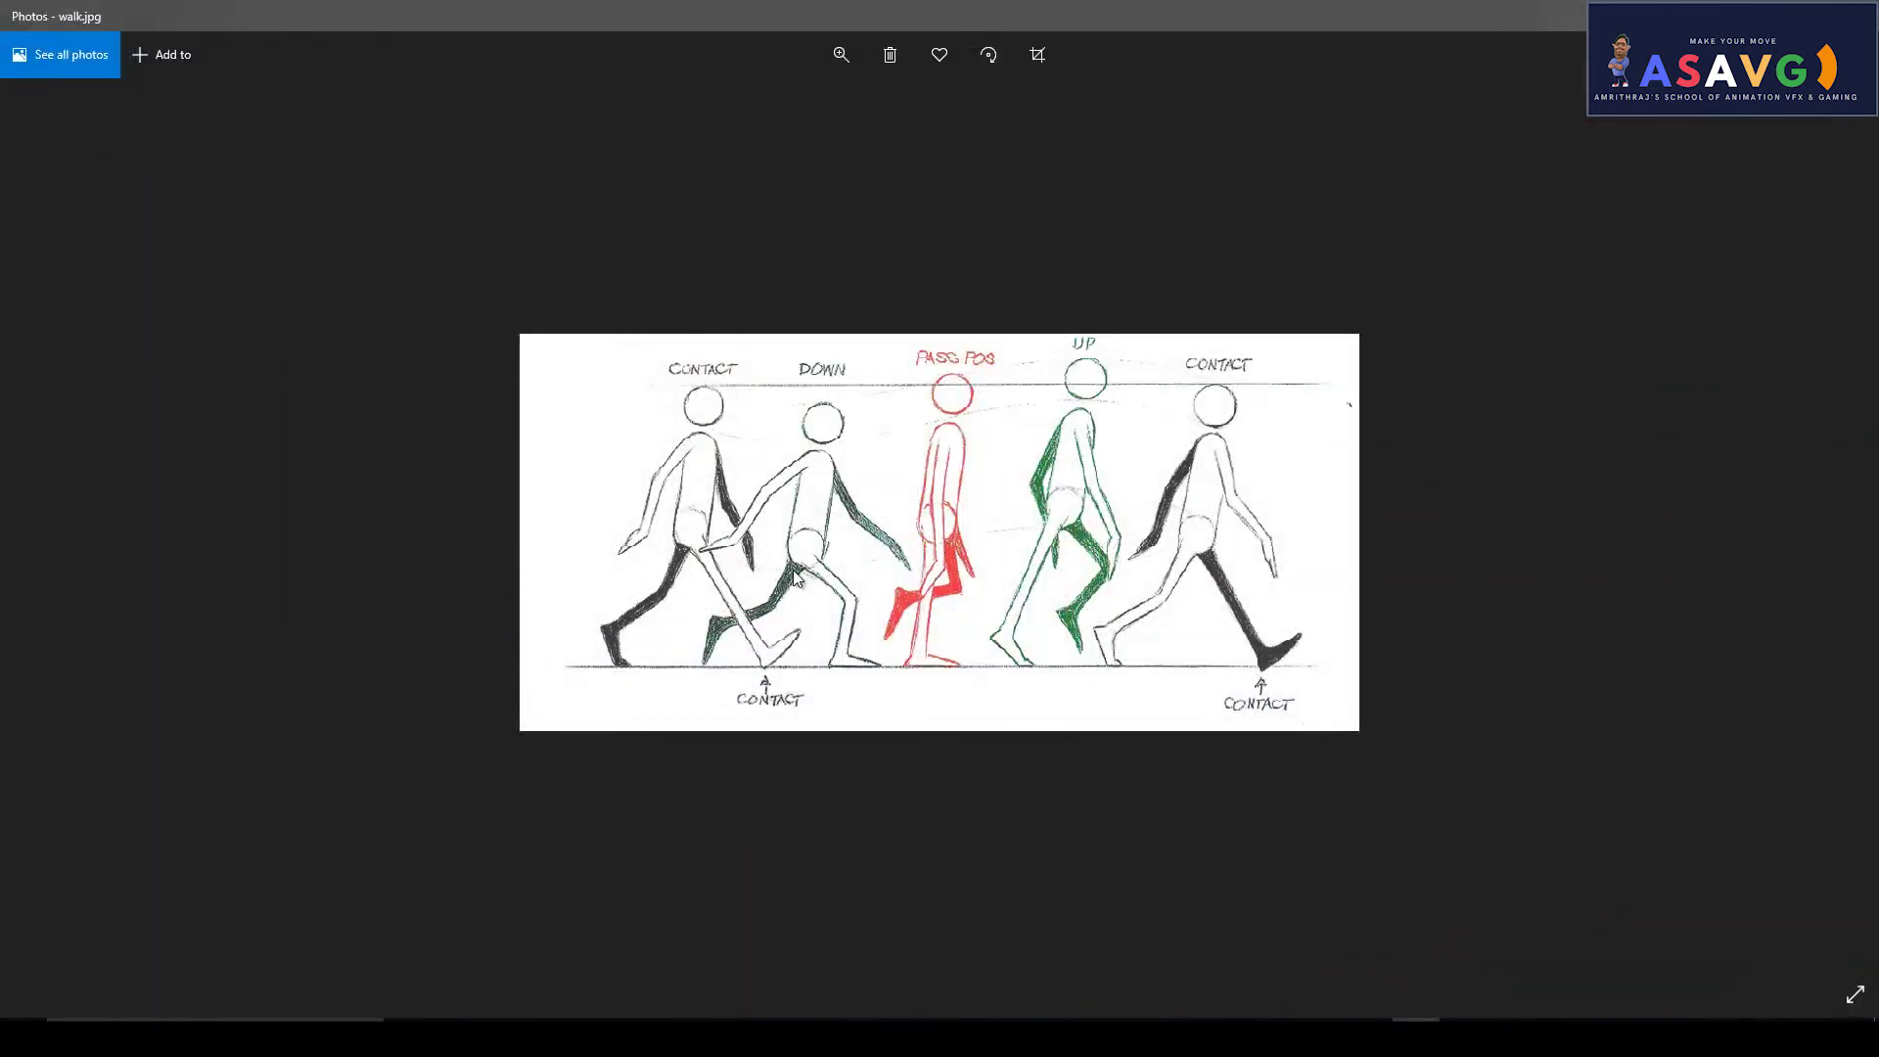
key("alt+Tab")
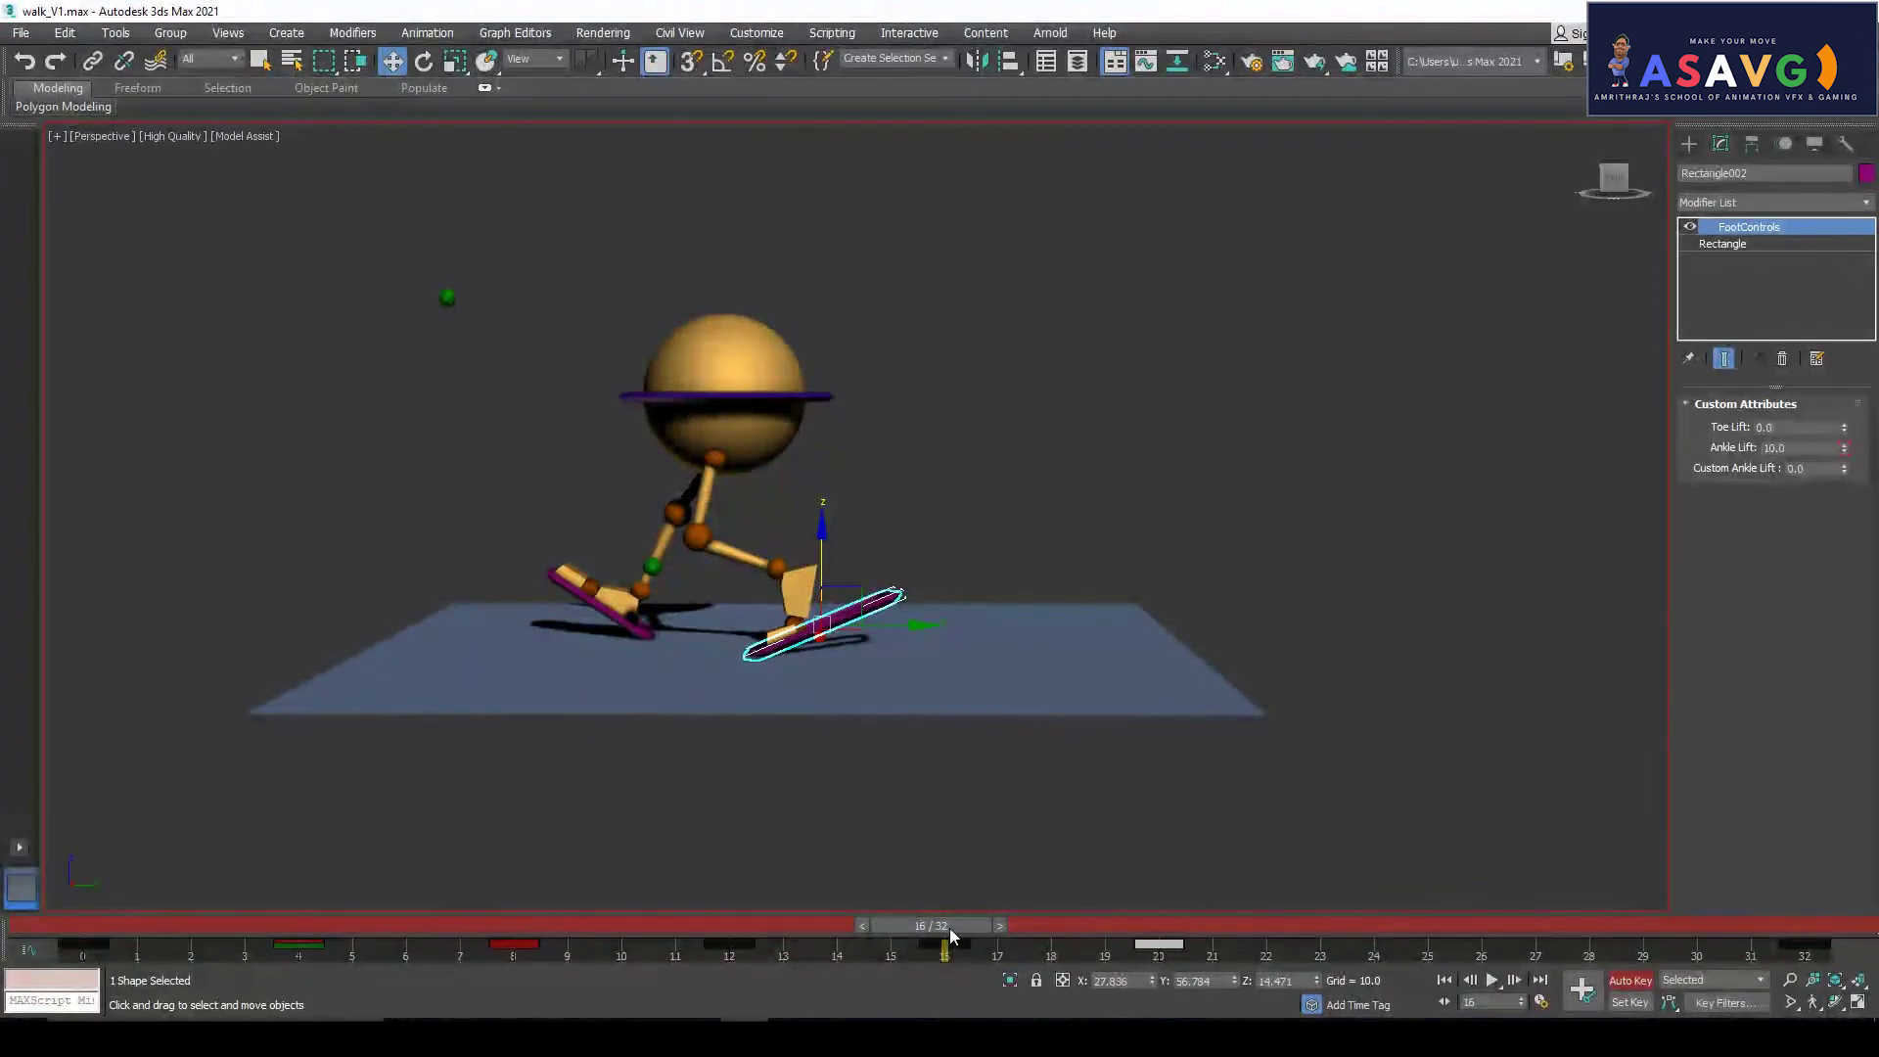
key("ctrl+z")
key("ctrl+z")
Copy Rectangle002's updated frame 16 key onto frame 20
left_click_drag(942, 934, 984, 946)
key("w")
left_click(951, 945)
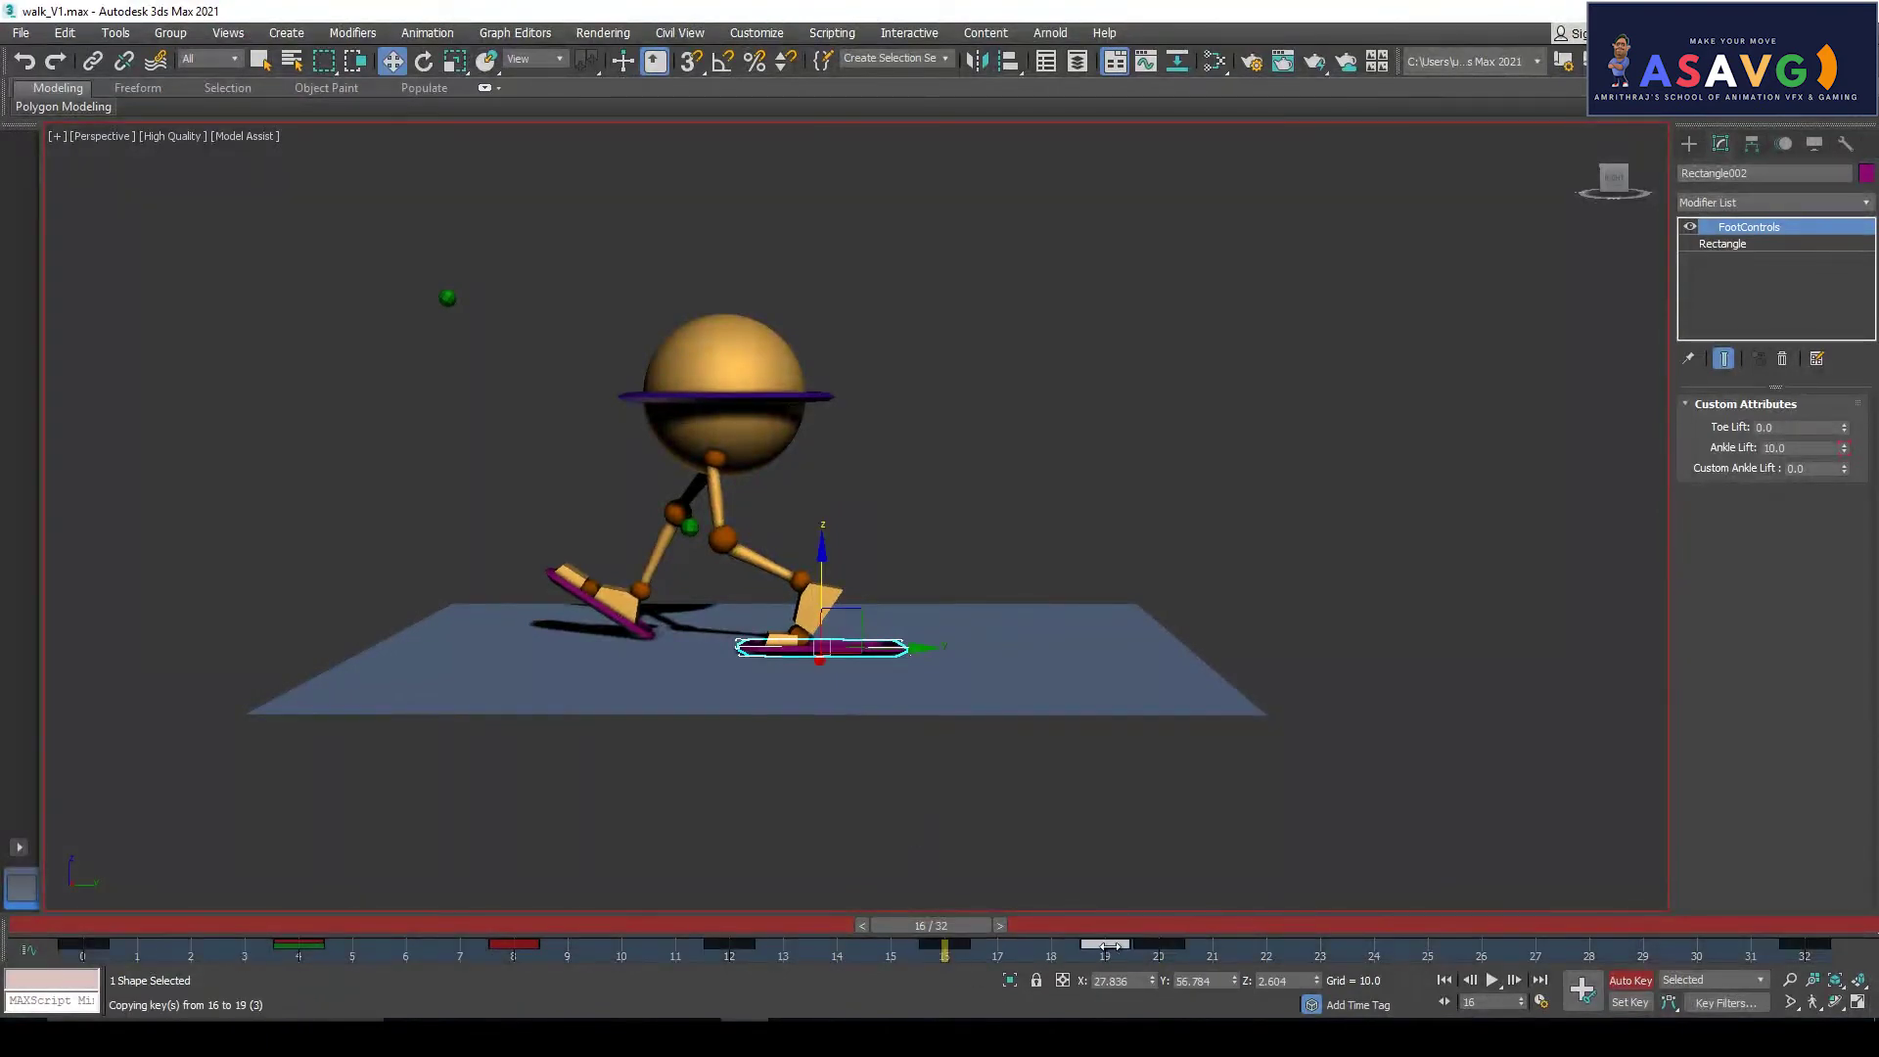
Try Rectangle002 at frame 16 with Ankle Lift 9.3, a tilted heel and a raised position, and undo the changes
key("e")
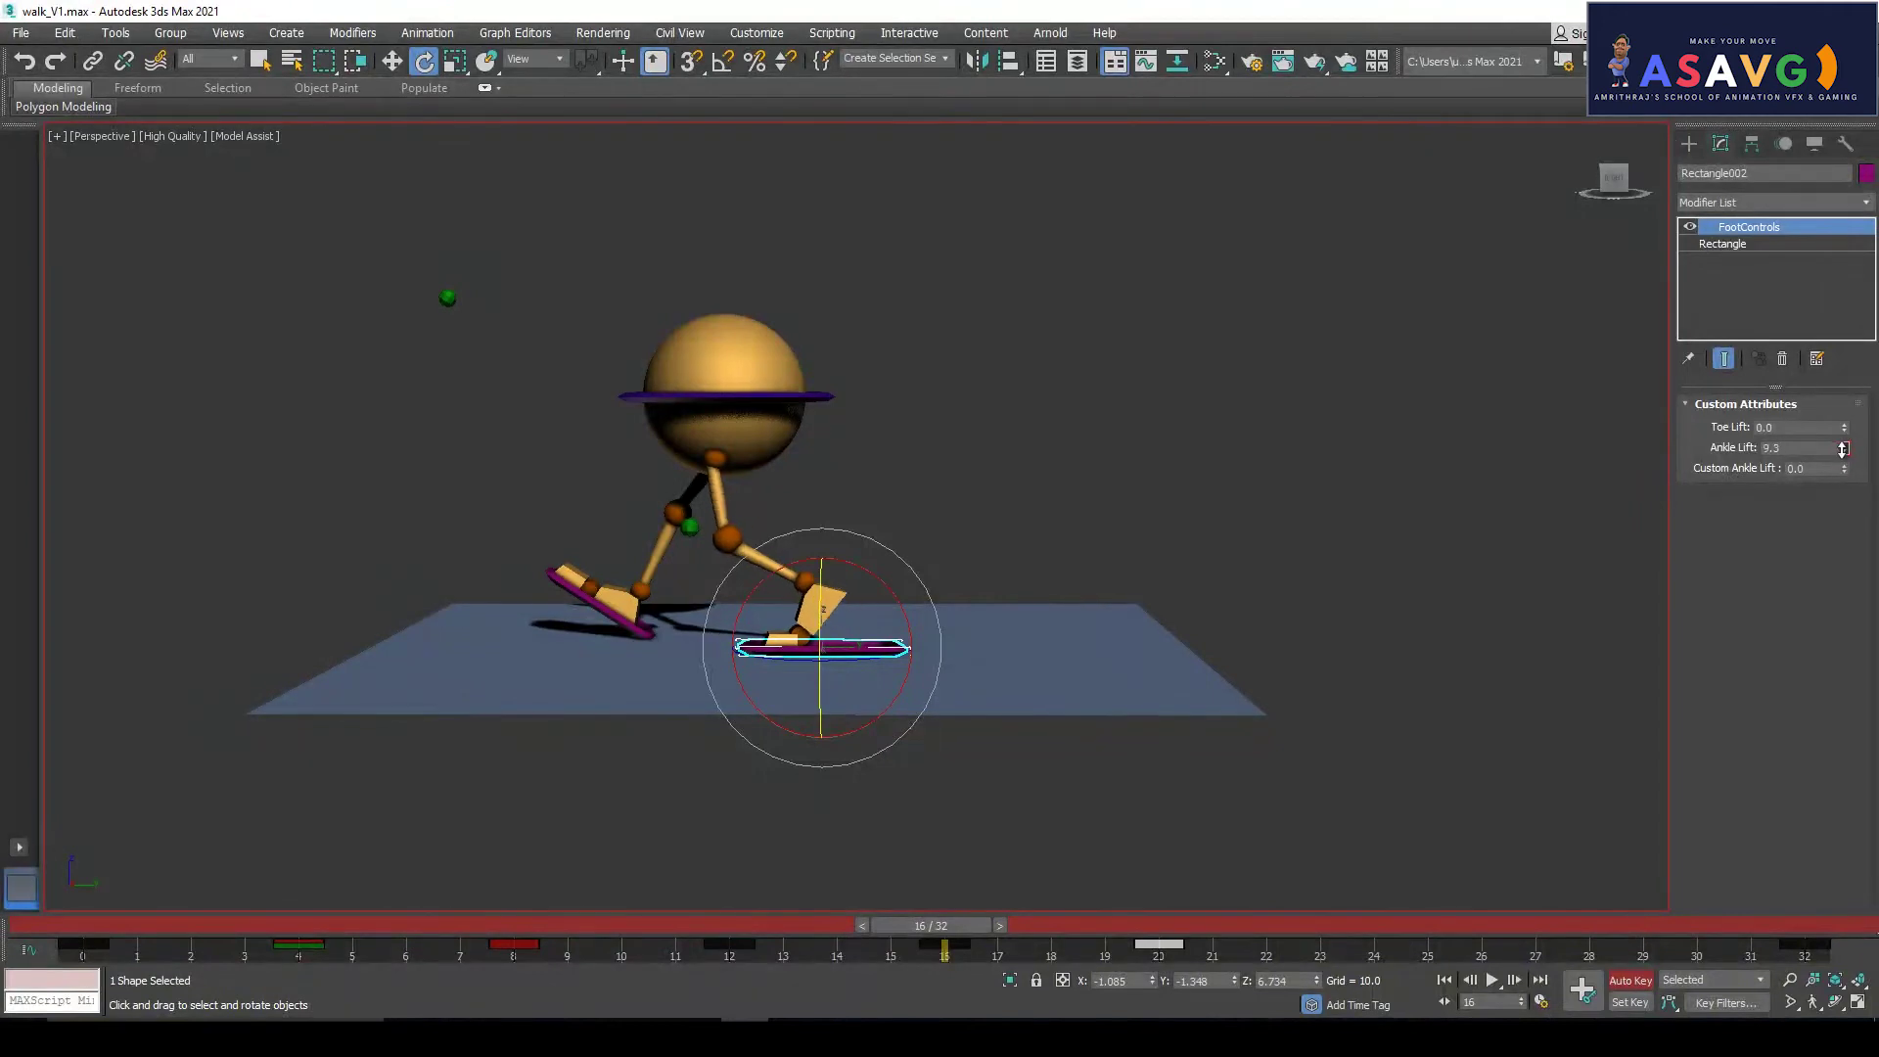
left_click_drag(899, 736, 906, 672)
key("w")
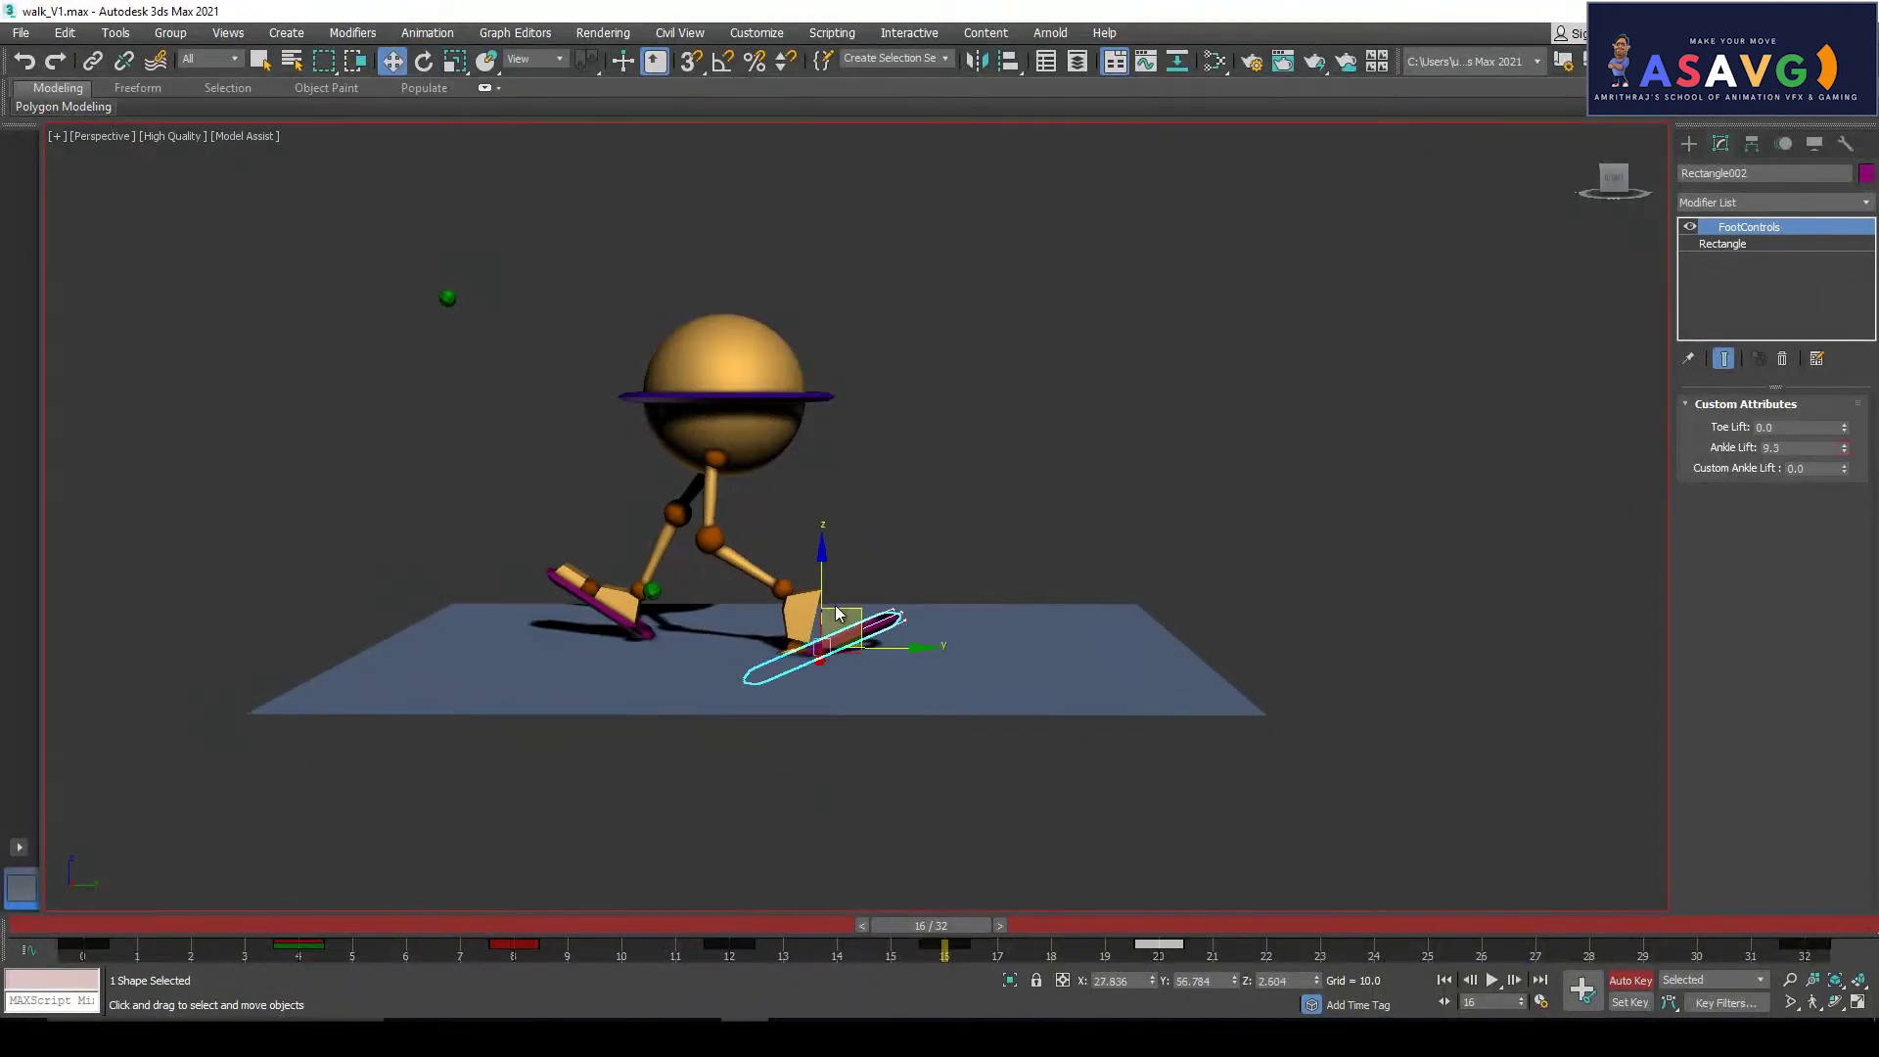
left_click_drag(819, 582, 823, 557)
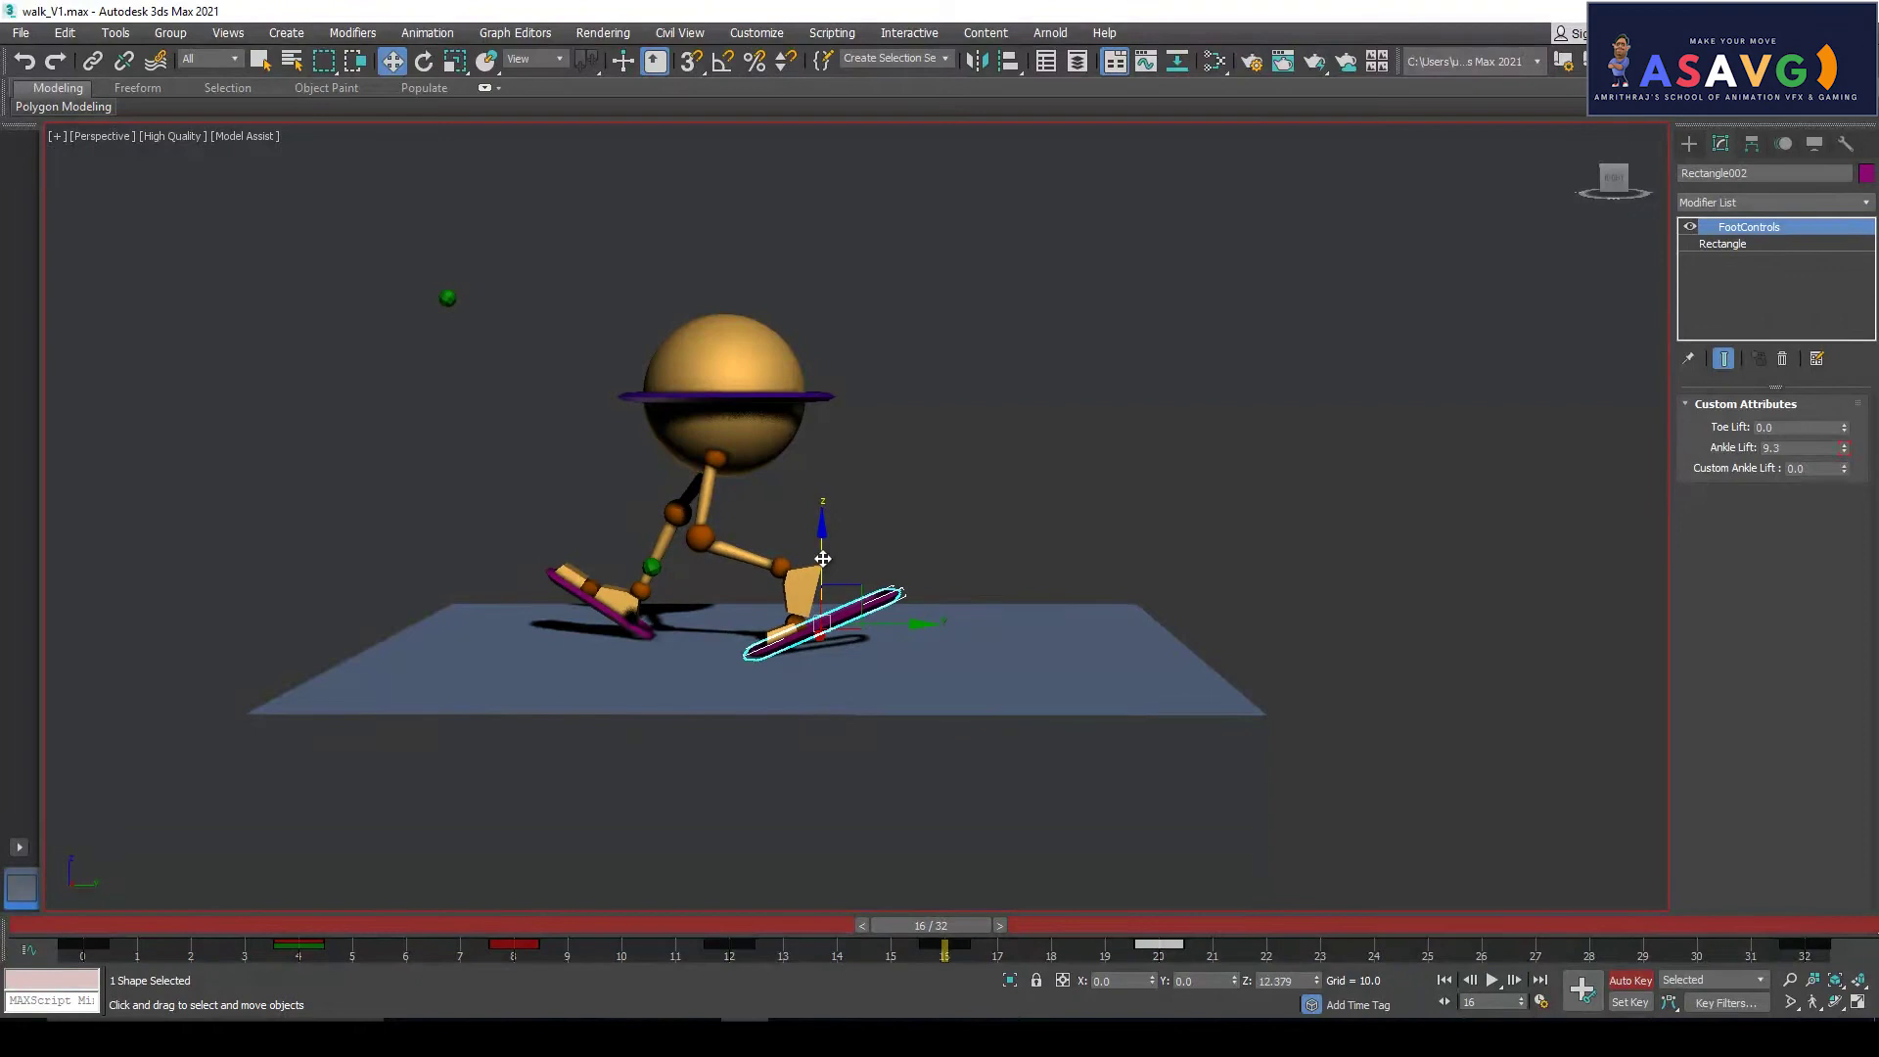
key("ctrl+z")
key("ctrl+z")
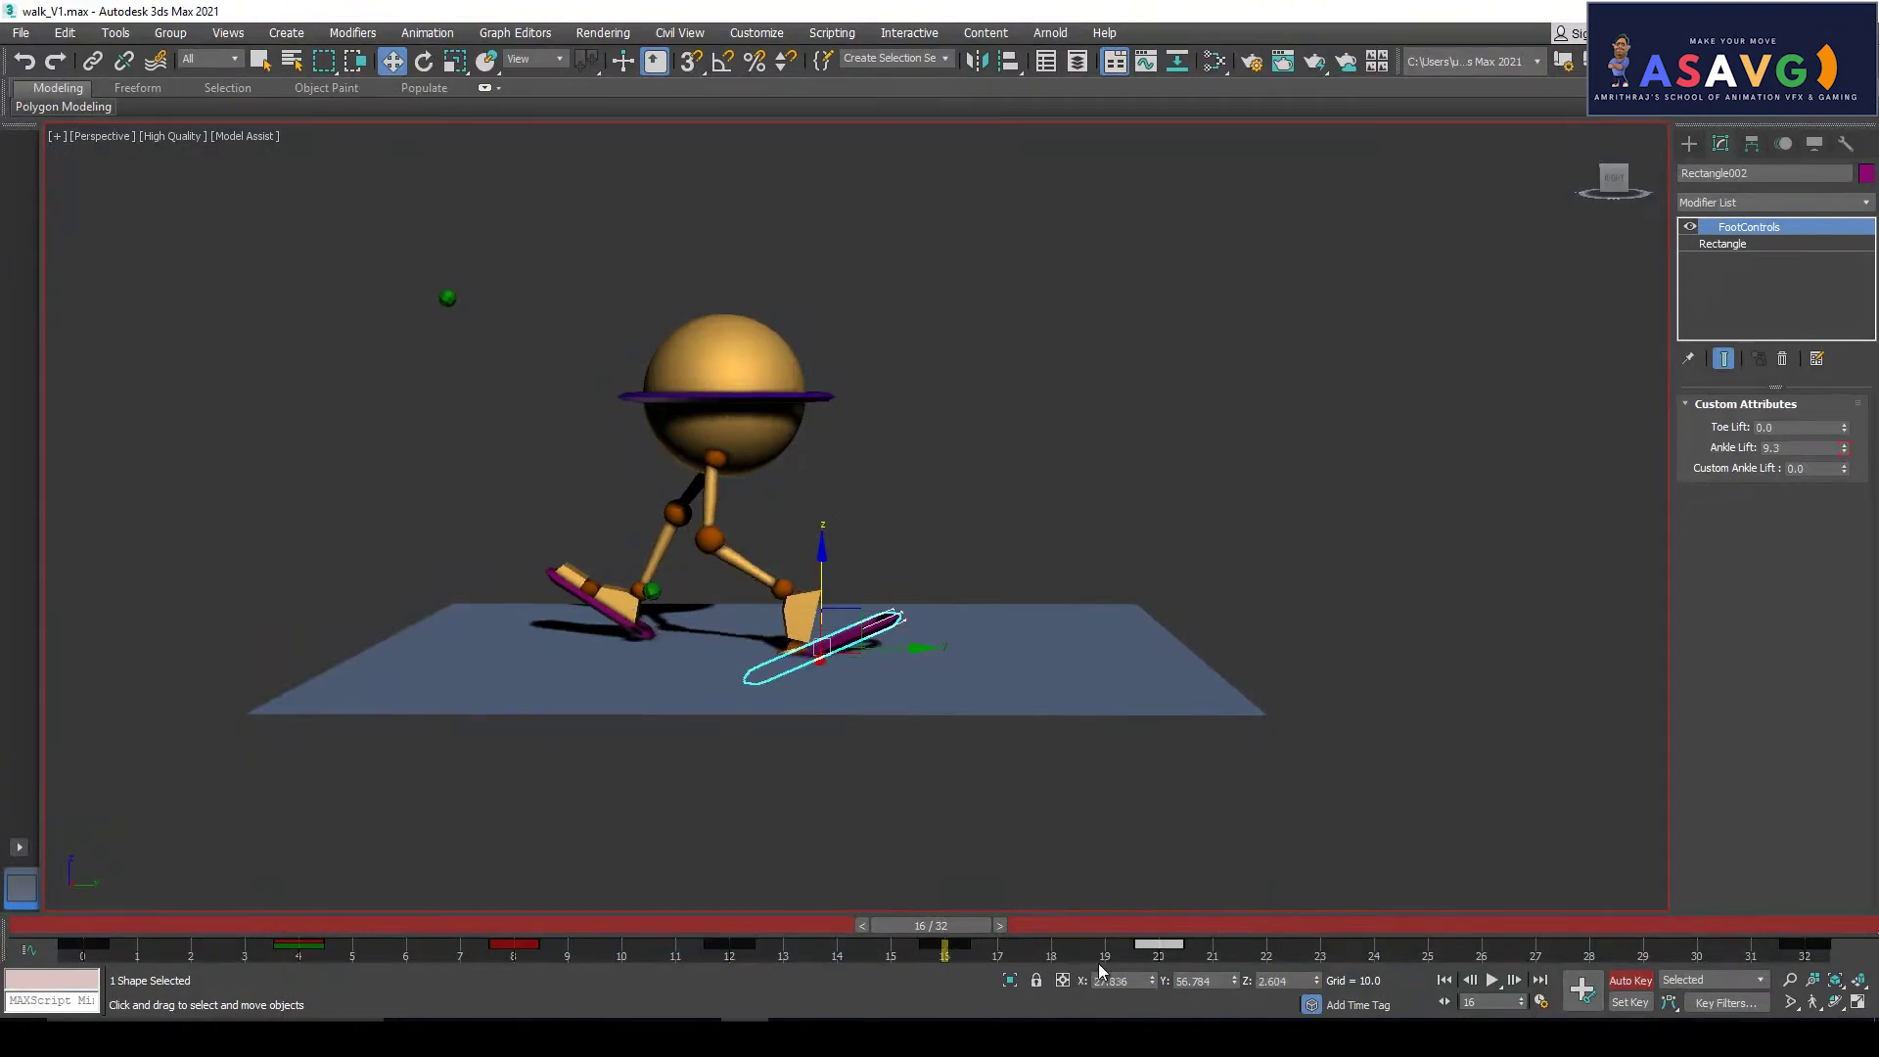
At frame 20, set Rectangle002's Ankle Lift to 9.3, tilt its heel up, and raise it so the toes stay above the floor
left_click_drag(956, 944, 1159, 944)
key("e")
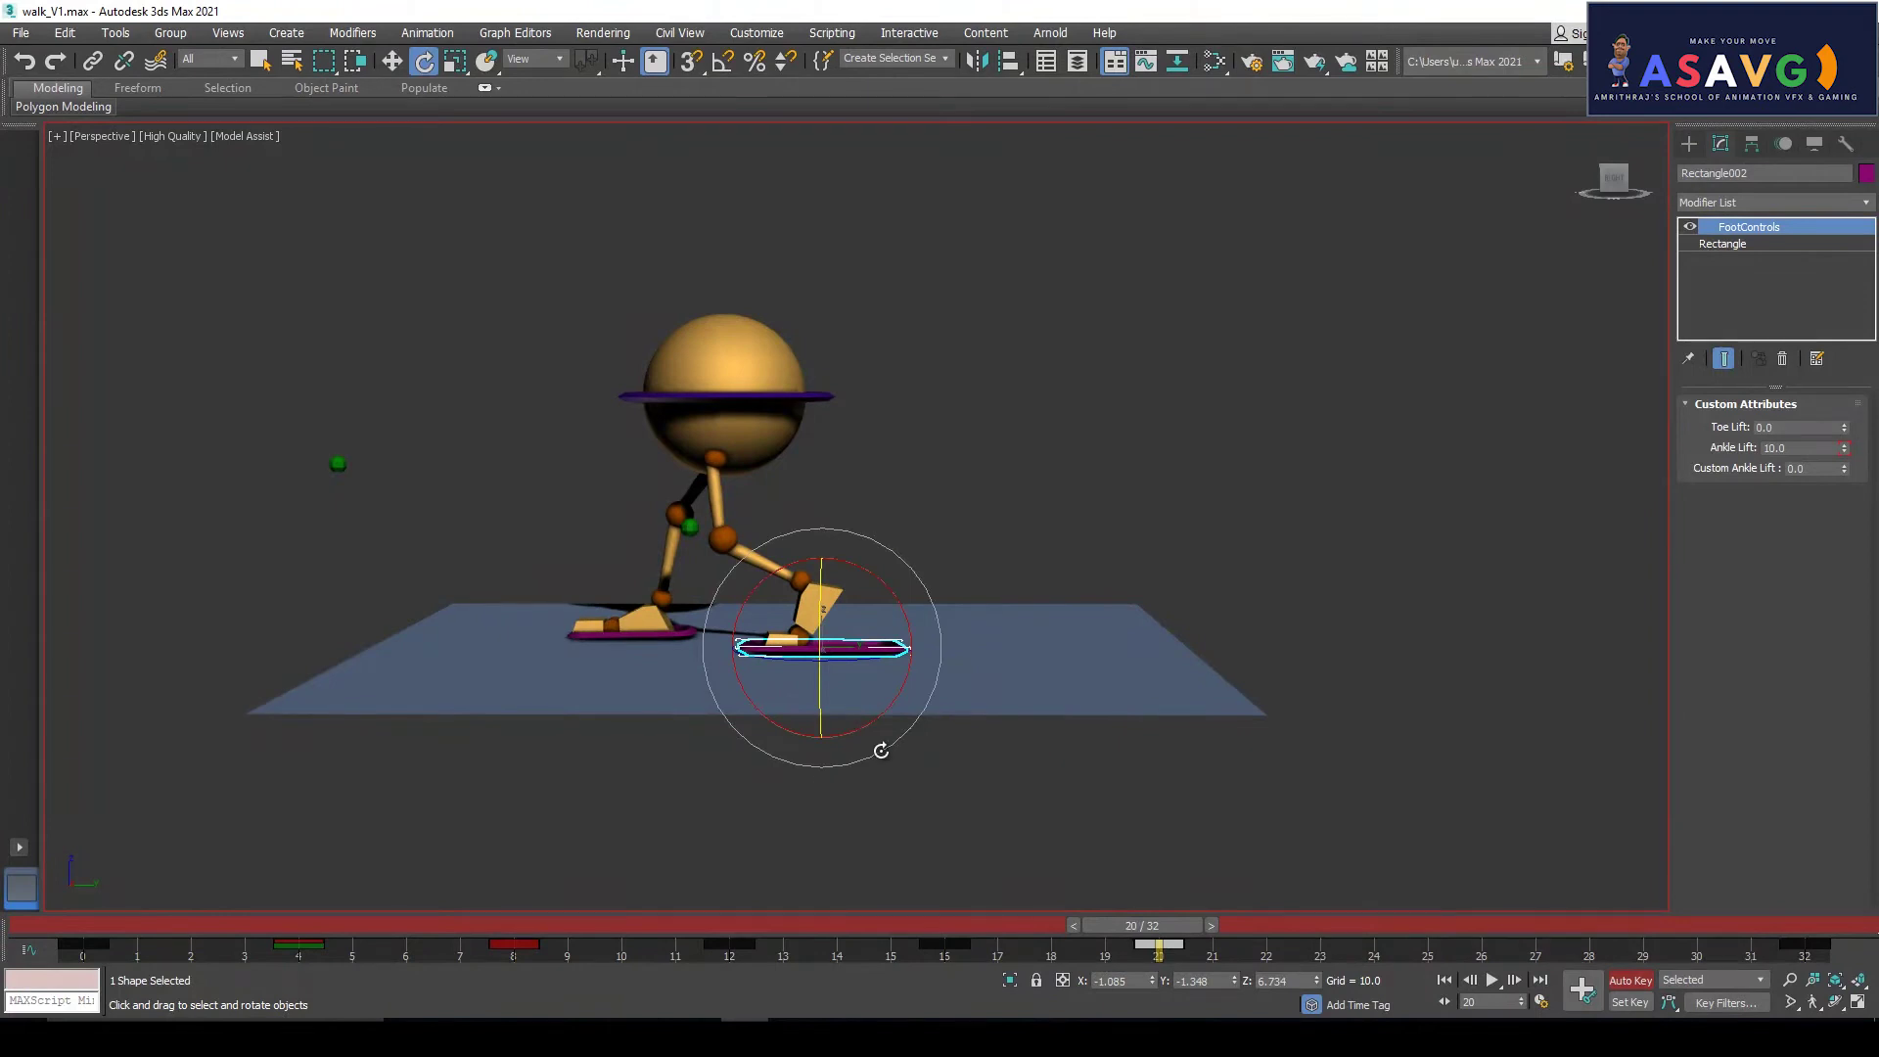
left_click_drag(881, 751, 889, 707)
key("w")
left_click_drag(823, 585, 823, 570)
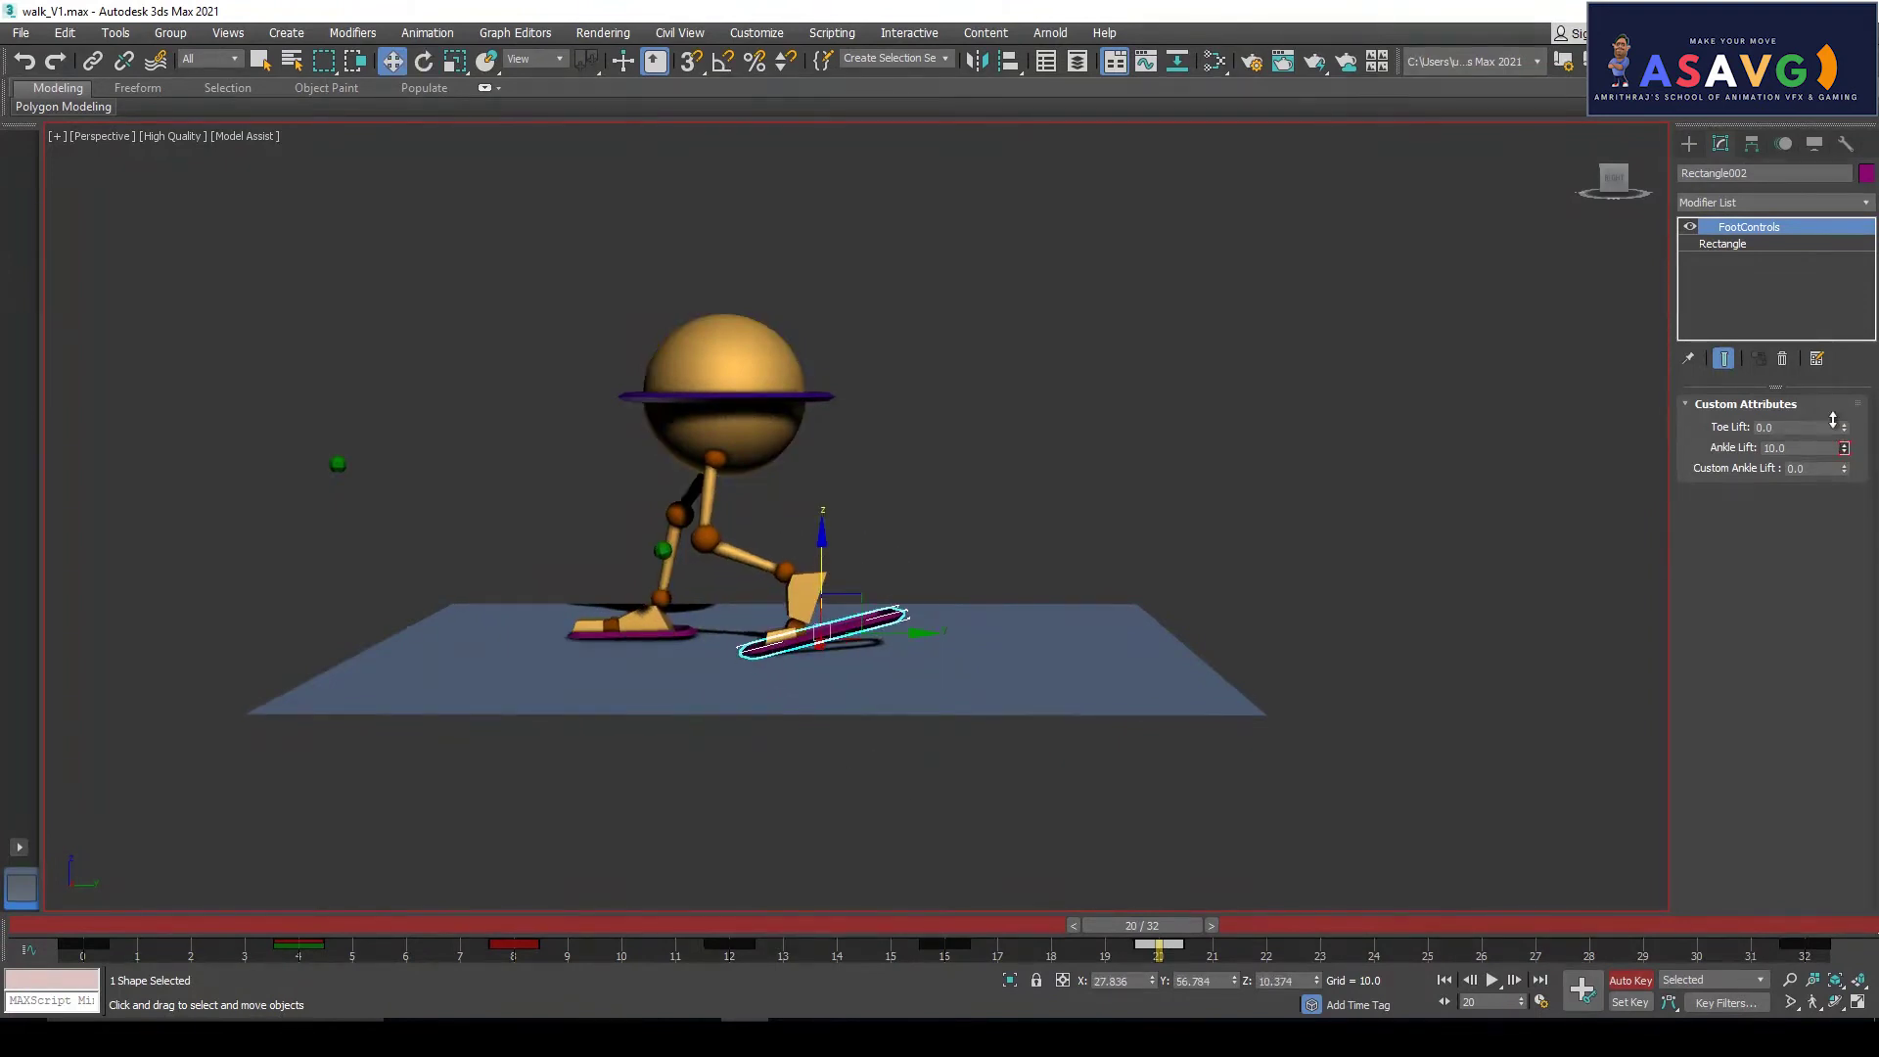
left_click_drag(1848, 412, 1848, 435)
key("e")
left_click_drag(902, 721, 919, 684)
key("w")
left_click_drag(822, 599, 828, 591)
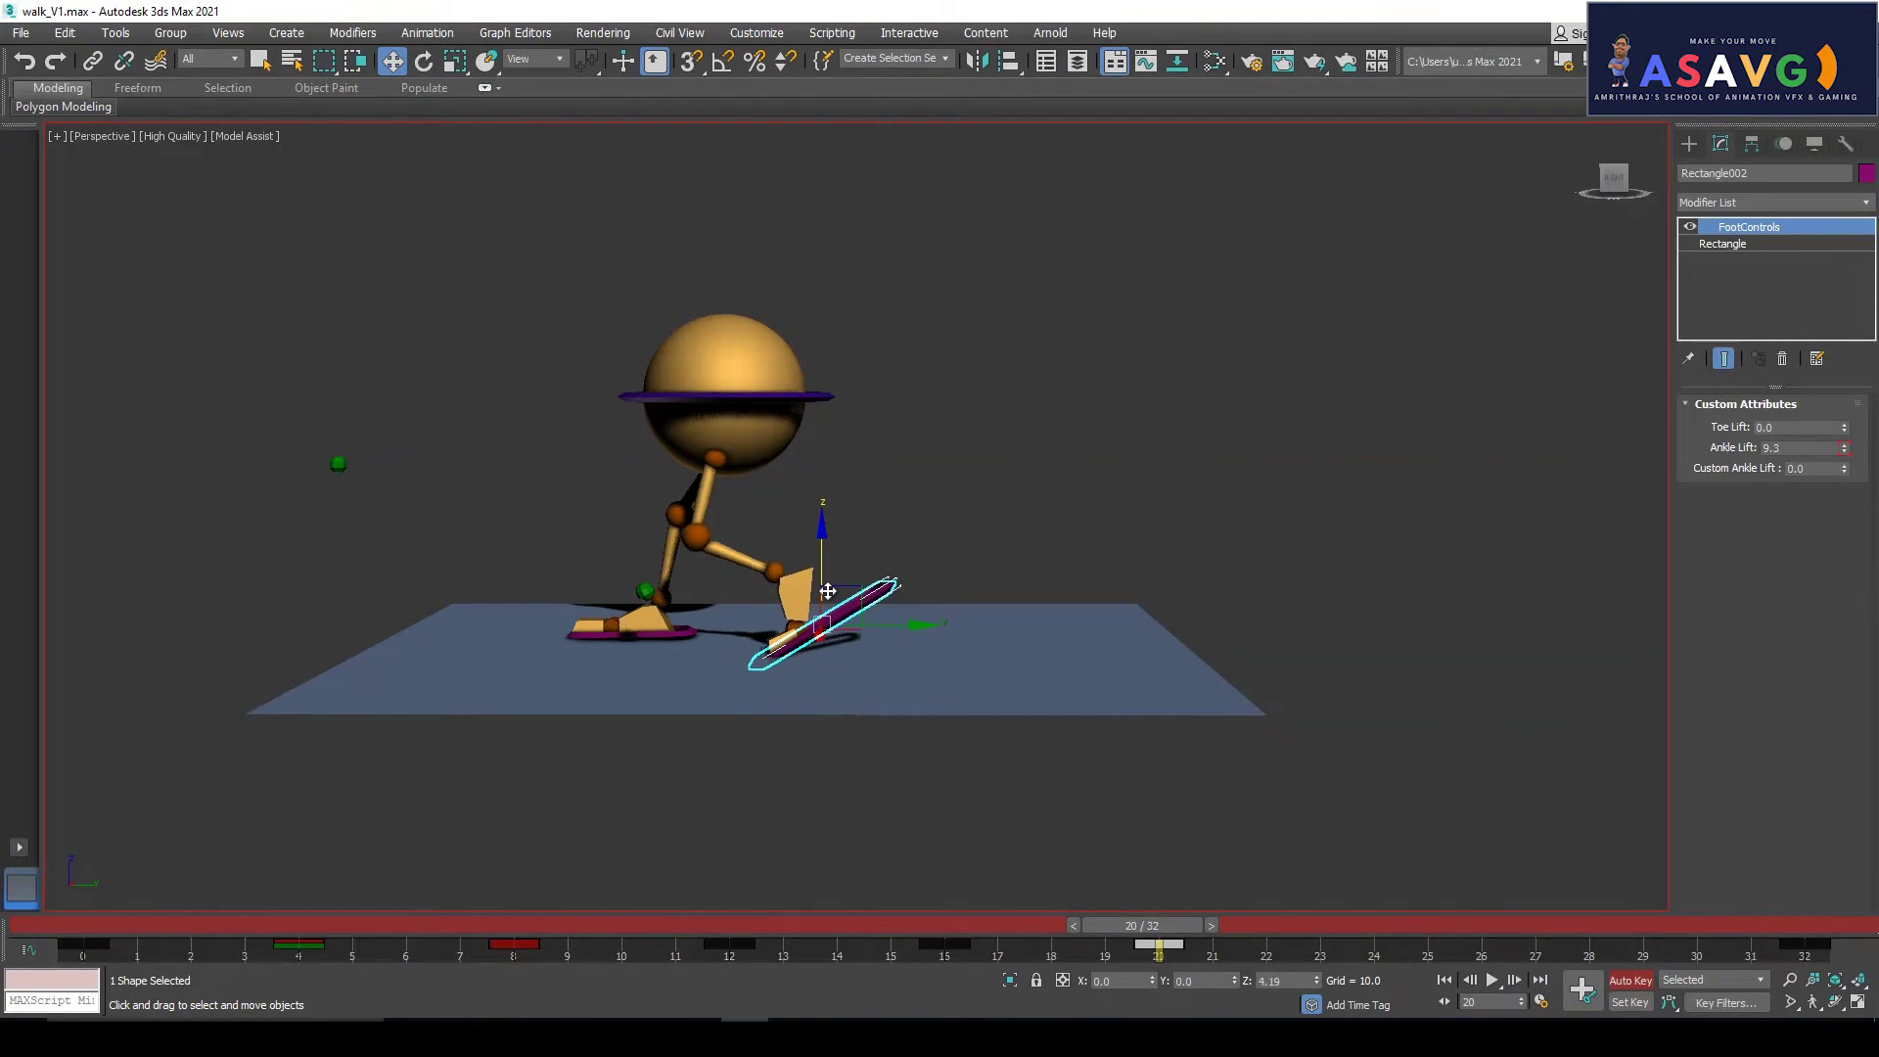
Check the walk.jpg reference and tilt Rectangle002 further heel-up at frame 24
left_click_drag(1135, 940, 1180, 937)
left_click(1416, 1036)
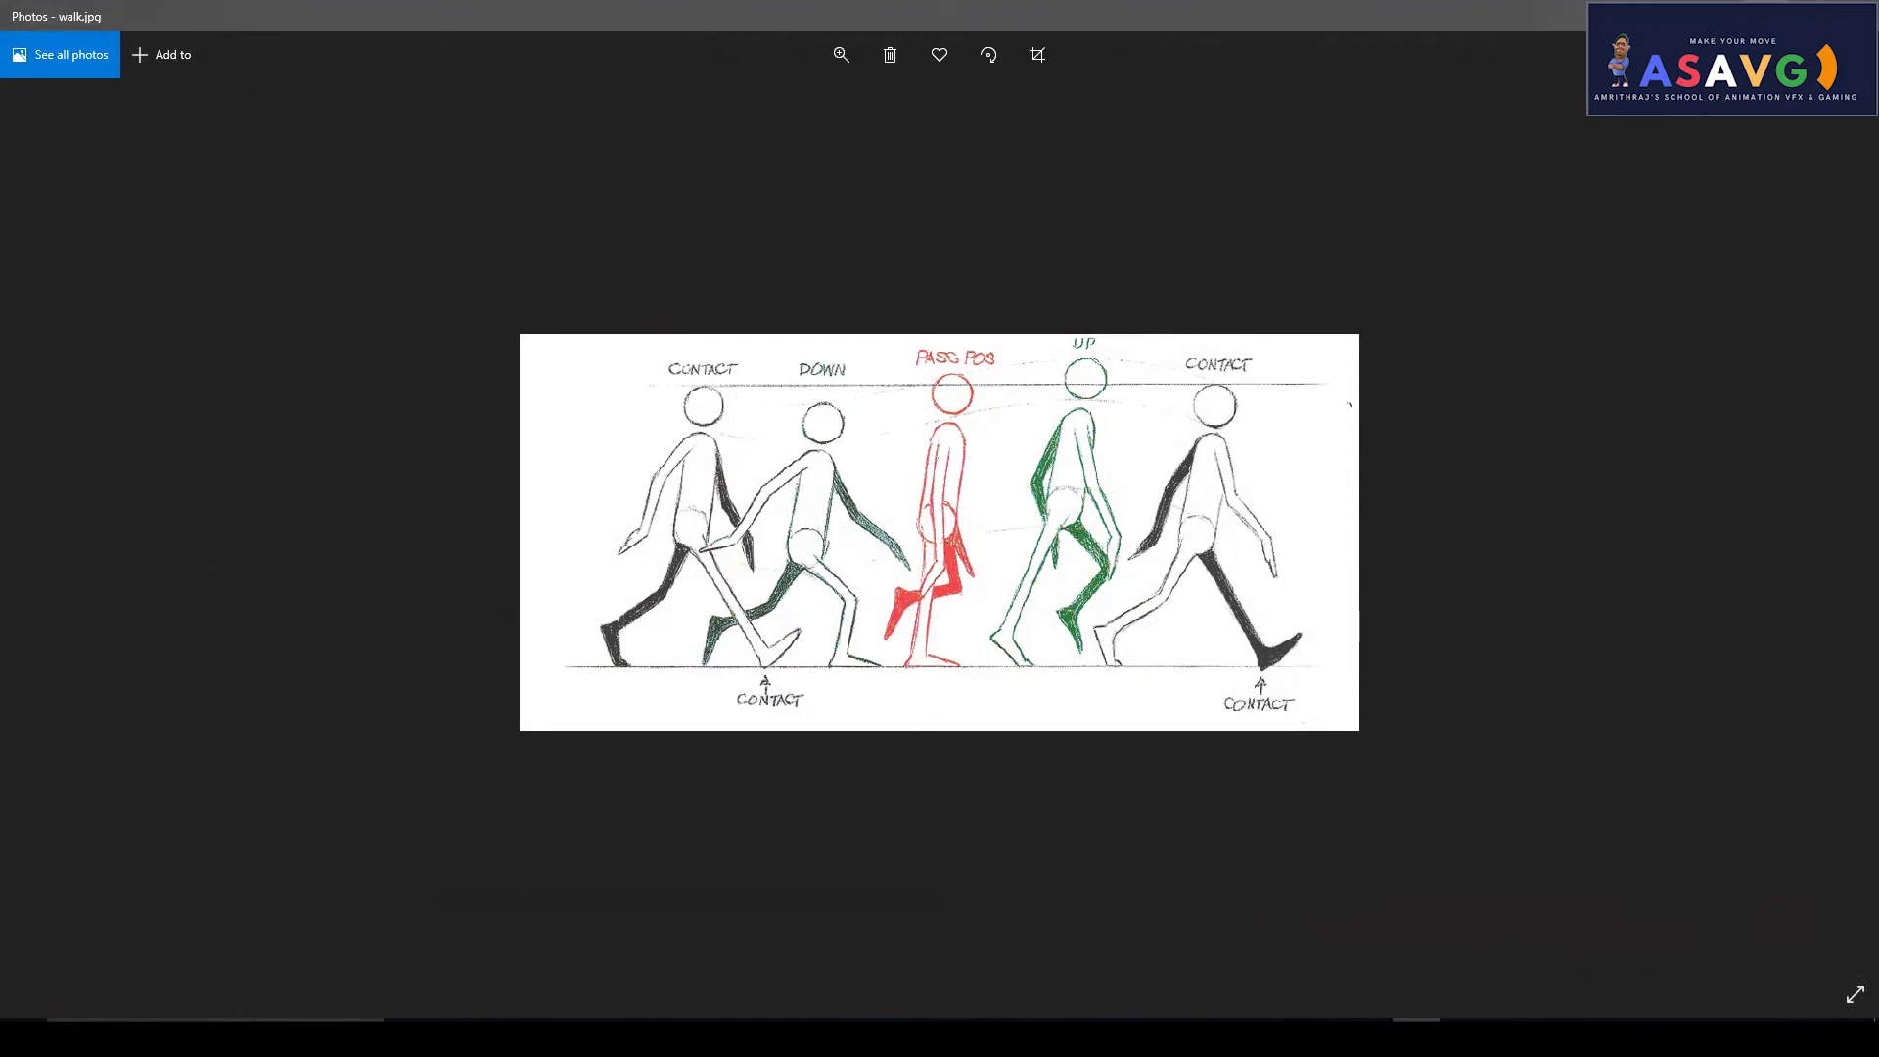
left_click(745, 1036)
left_click_drag(1163, 927, 1375, 928)
key("e")
left_click_drag(838, 711, 841, 665)
key("w")
Refine Rectangle002's position and rotation at frame 24 and lower its Ankle Lift
key("e")
scroll(841, 664, "up", 5)
middle_click_drag(783, 675, 712, 677, "alt")
key("w")
left_click_drag(721, 656, 756, 651)
left_click_drag(1844, 455, 1844, 475)
key("e")
left_click_drag(684, 771, 707, 770)
scroll(656, 773, "down", 5)
middle_click_drag(657, 780, 826, 763, "alt")
left_click_drag(781, 691, 778, 690)
middle_click_drag(778, 690, 921, 695, "alt")
At frame 28, adjust Rectangle002's rotation against the walk.jpg reference, and scrub back to frame 0 to review the motion
left_click_drag(1410, 932, 1652, 939)
left_click(1416, 1037)
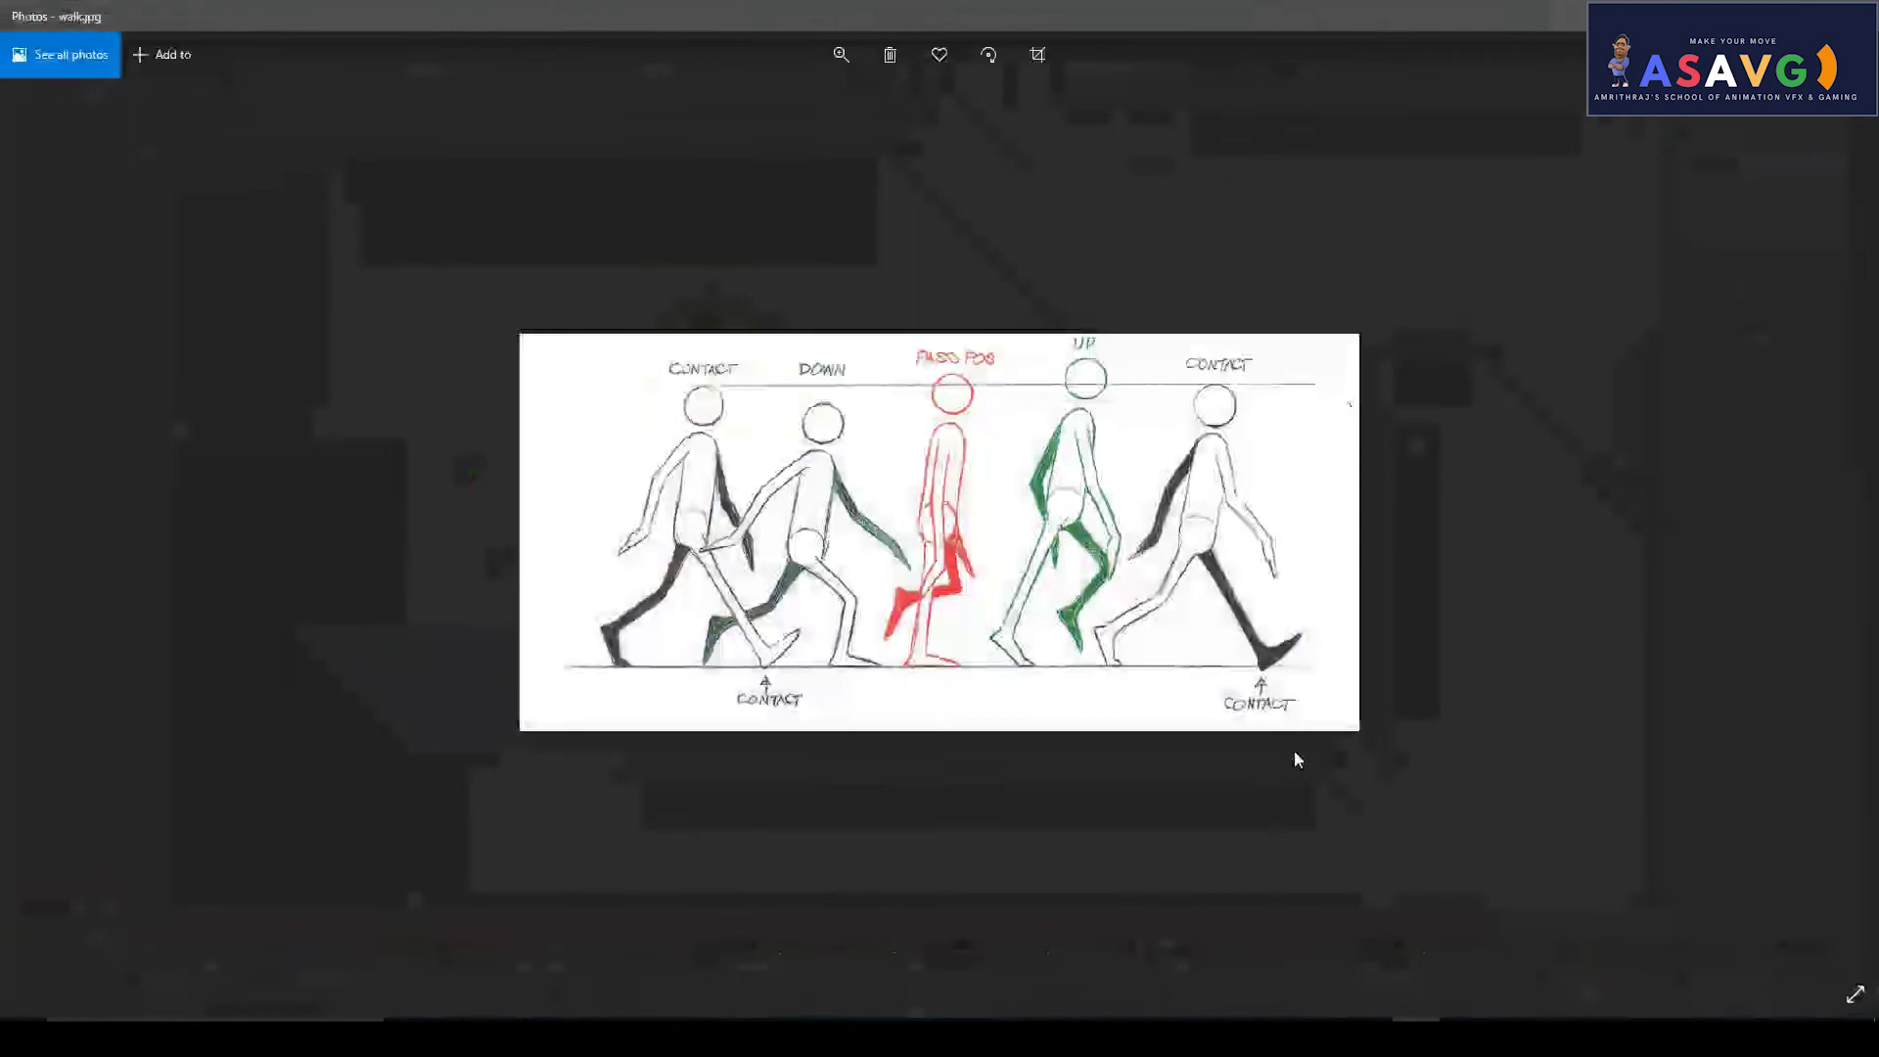
left_click(1765, 12)
middle_click_drag(783, 593, 710, 627, "alt")
left_click_drag(716, 676, 733, 640)
key("w")
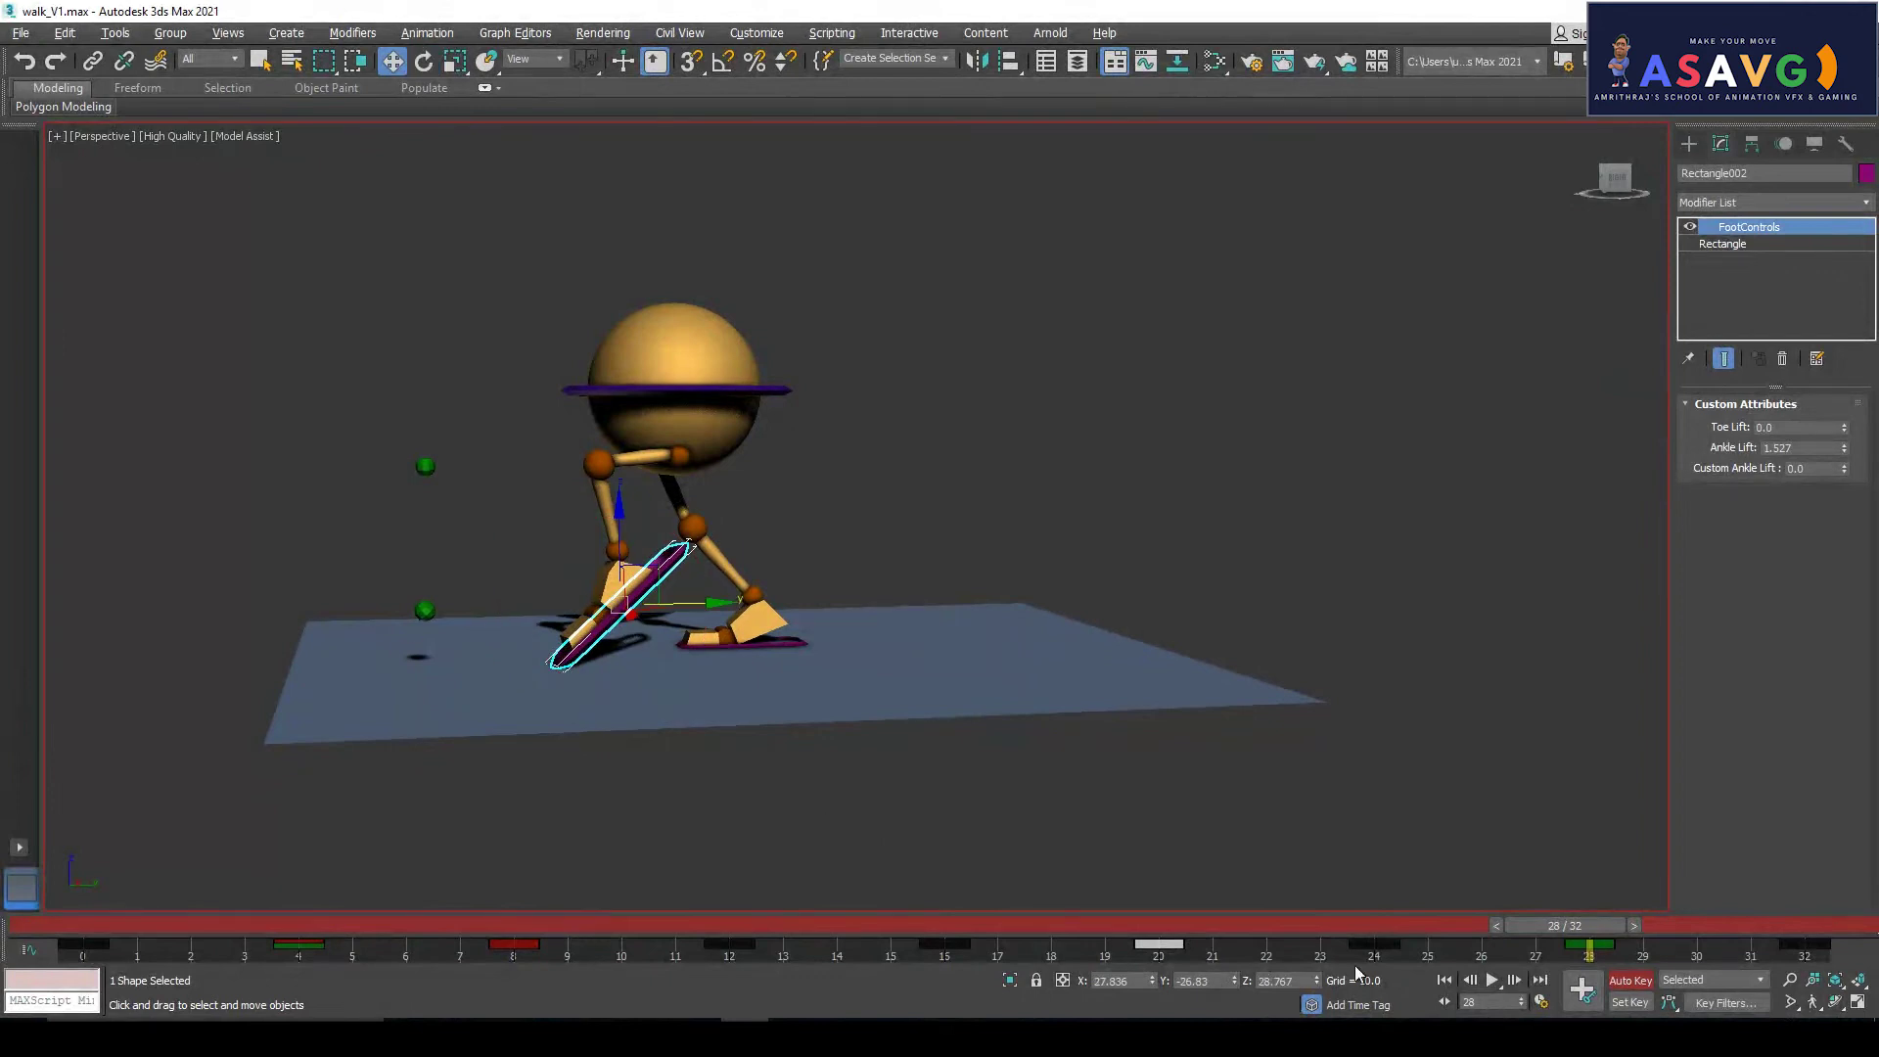
left_click_drag(1552, 930, 49, 940)
Deselect everything, create a fresh preview animation from the perspective view, and watch it in an enlarged player
mouse_move(62, 106)
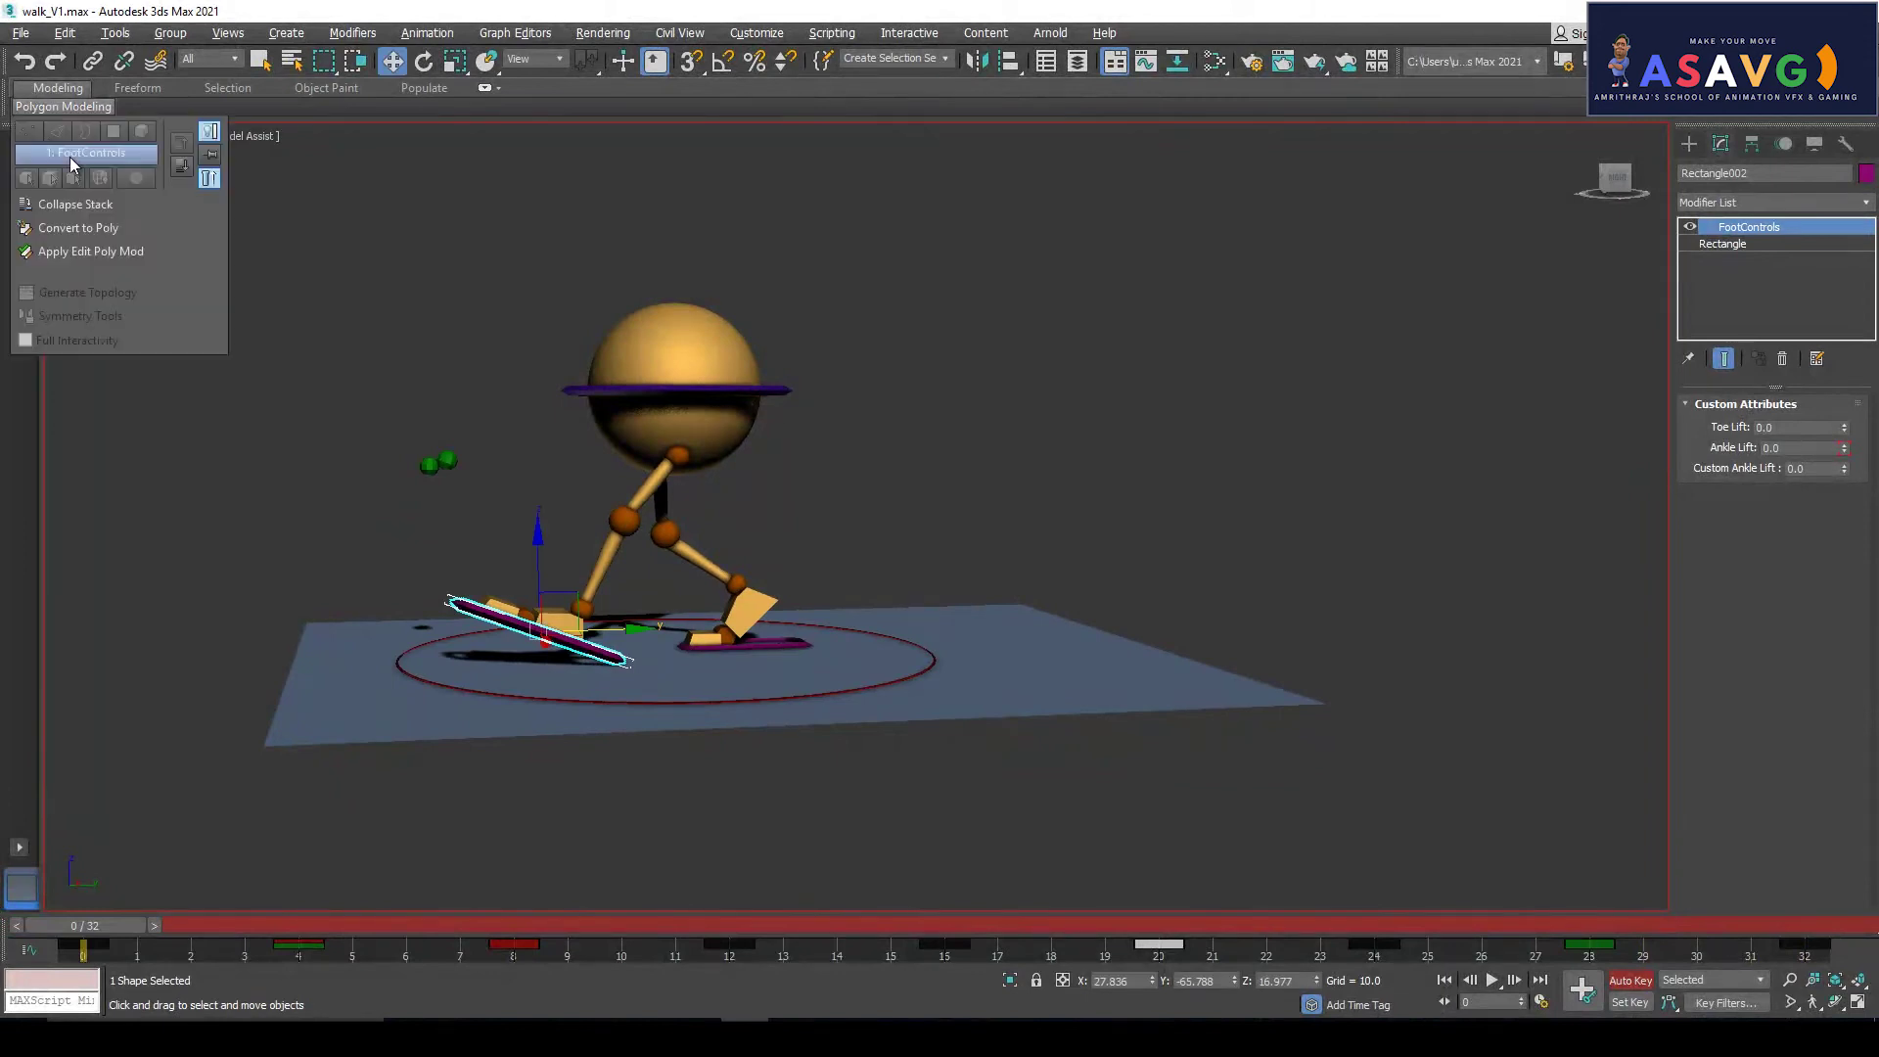
left_click(303, 200)
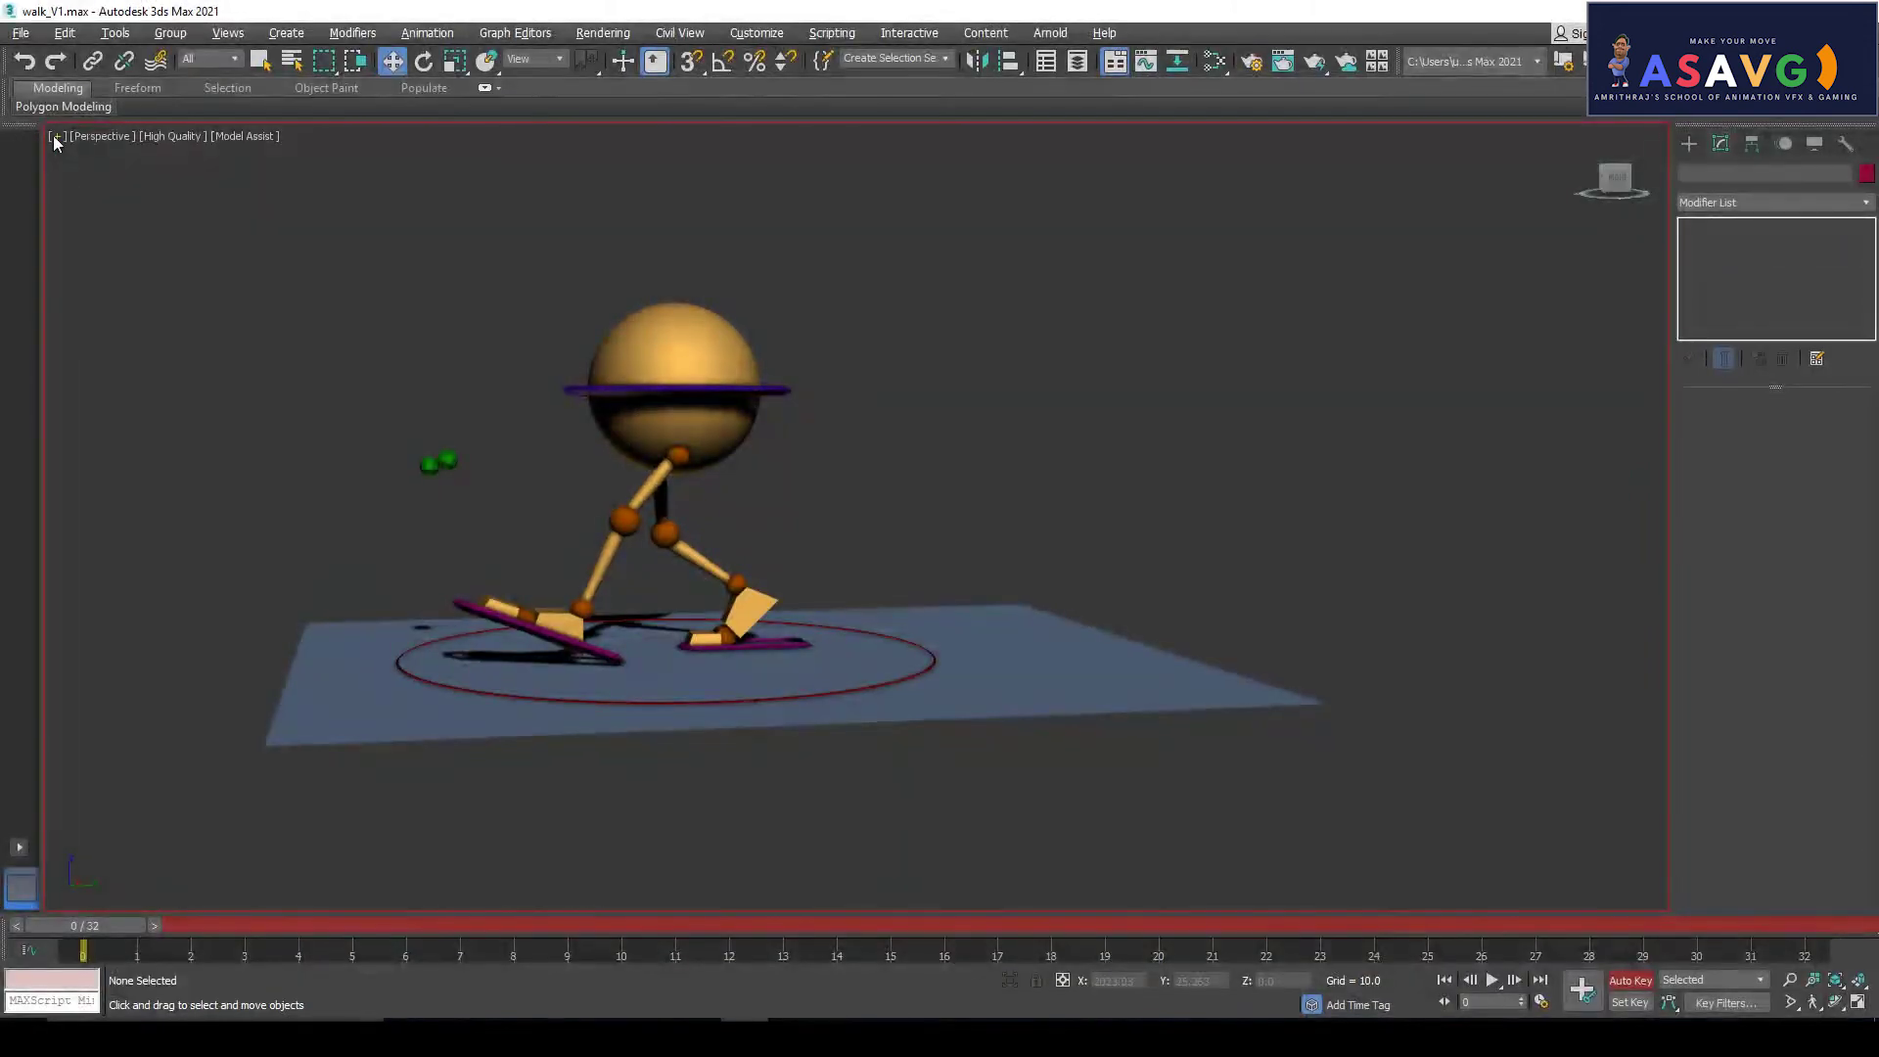
left_click(55, 137)
mouse_move(137, 334)
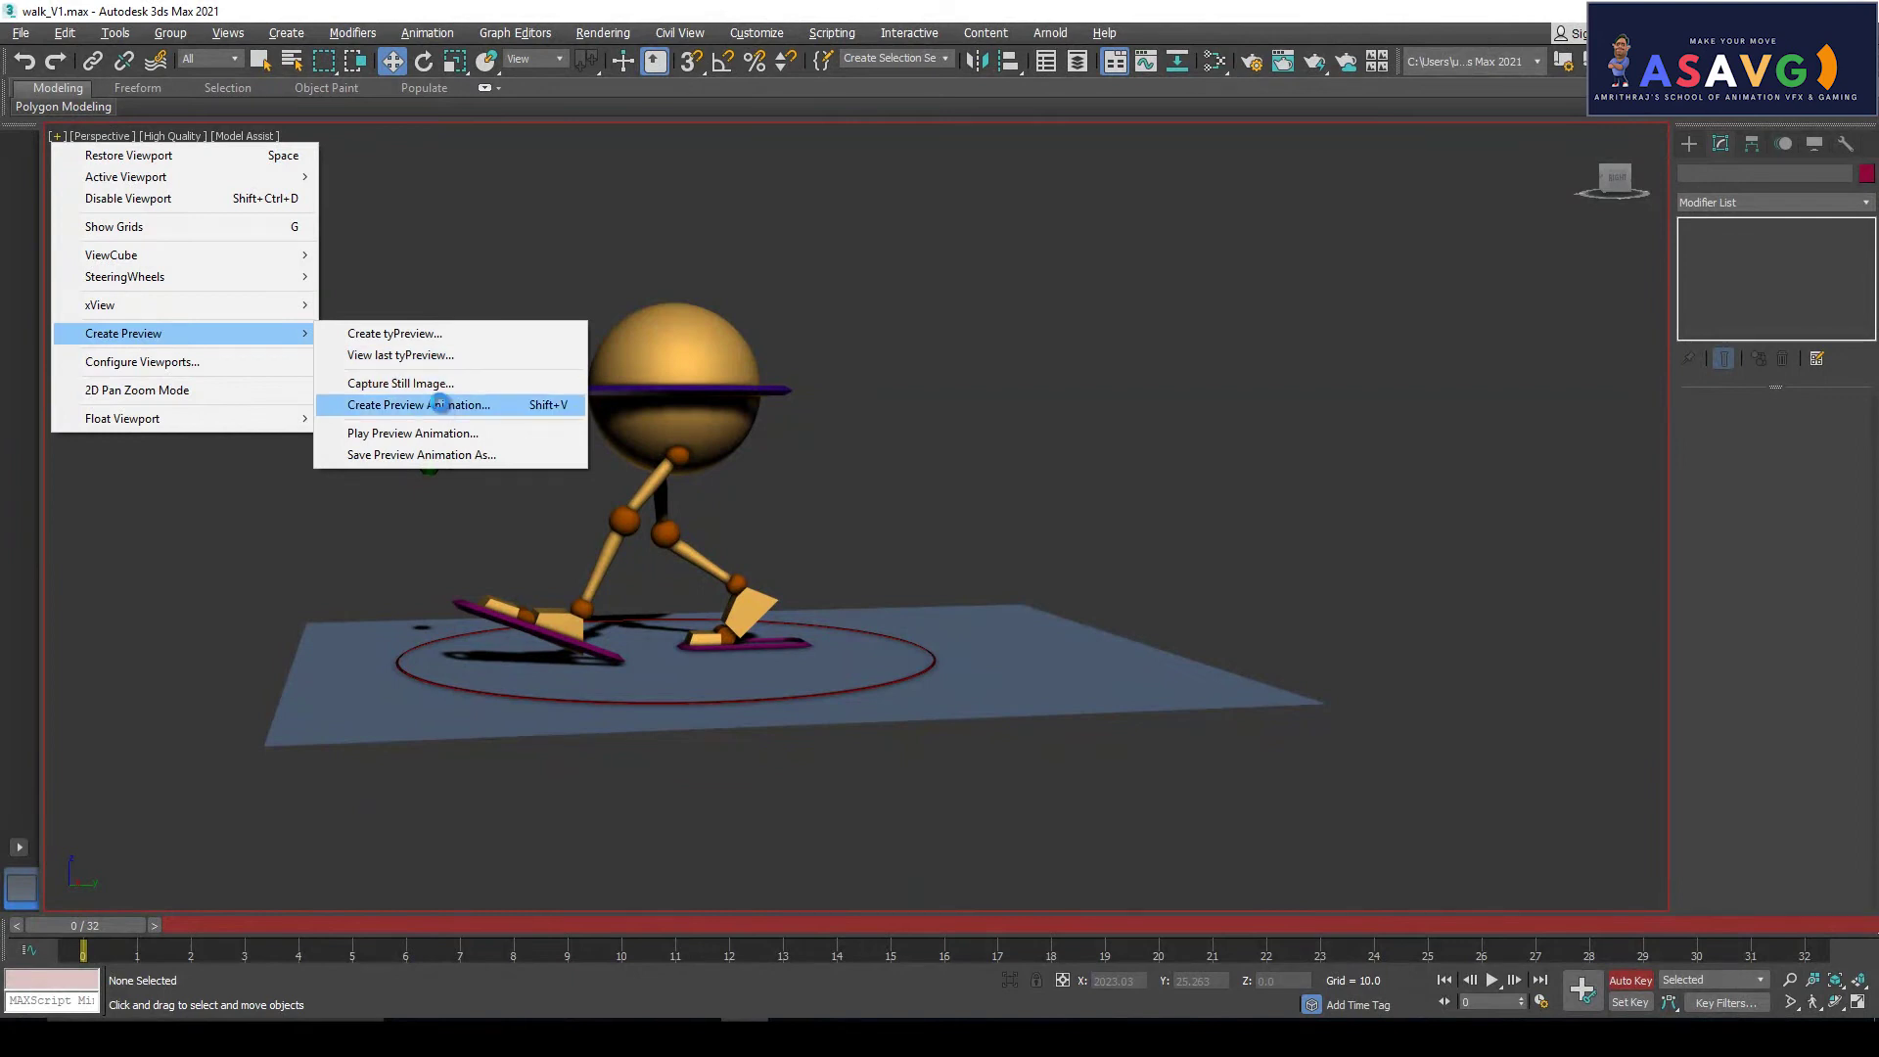
left_click(441, 404)
left_click(1030, 808)
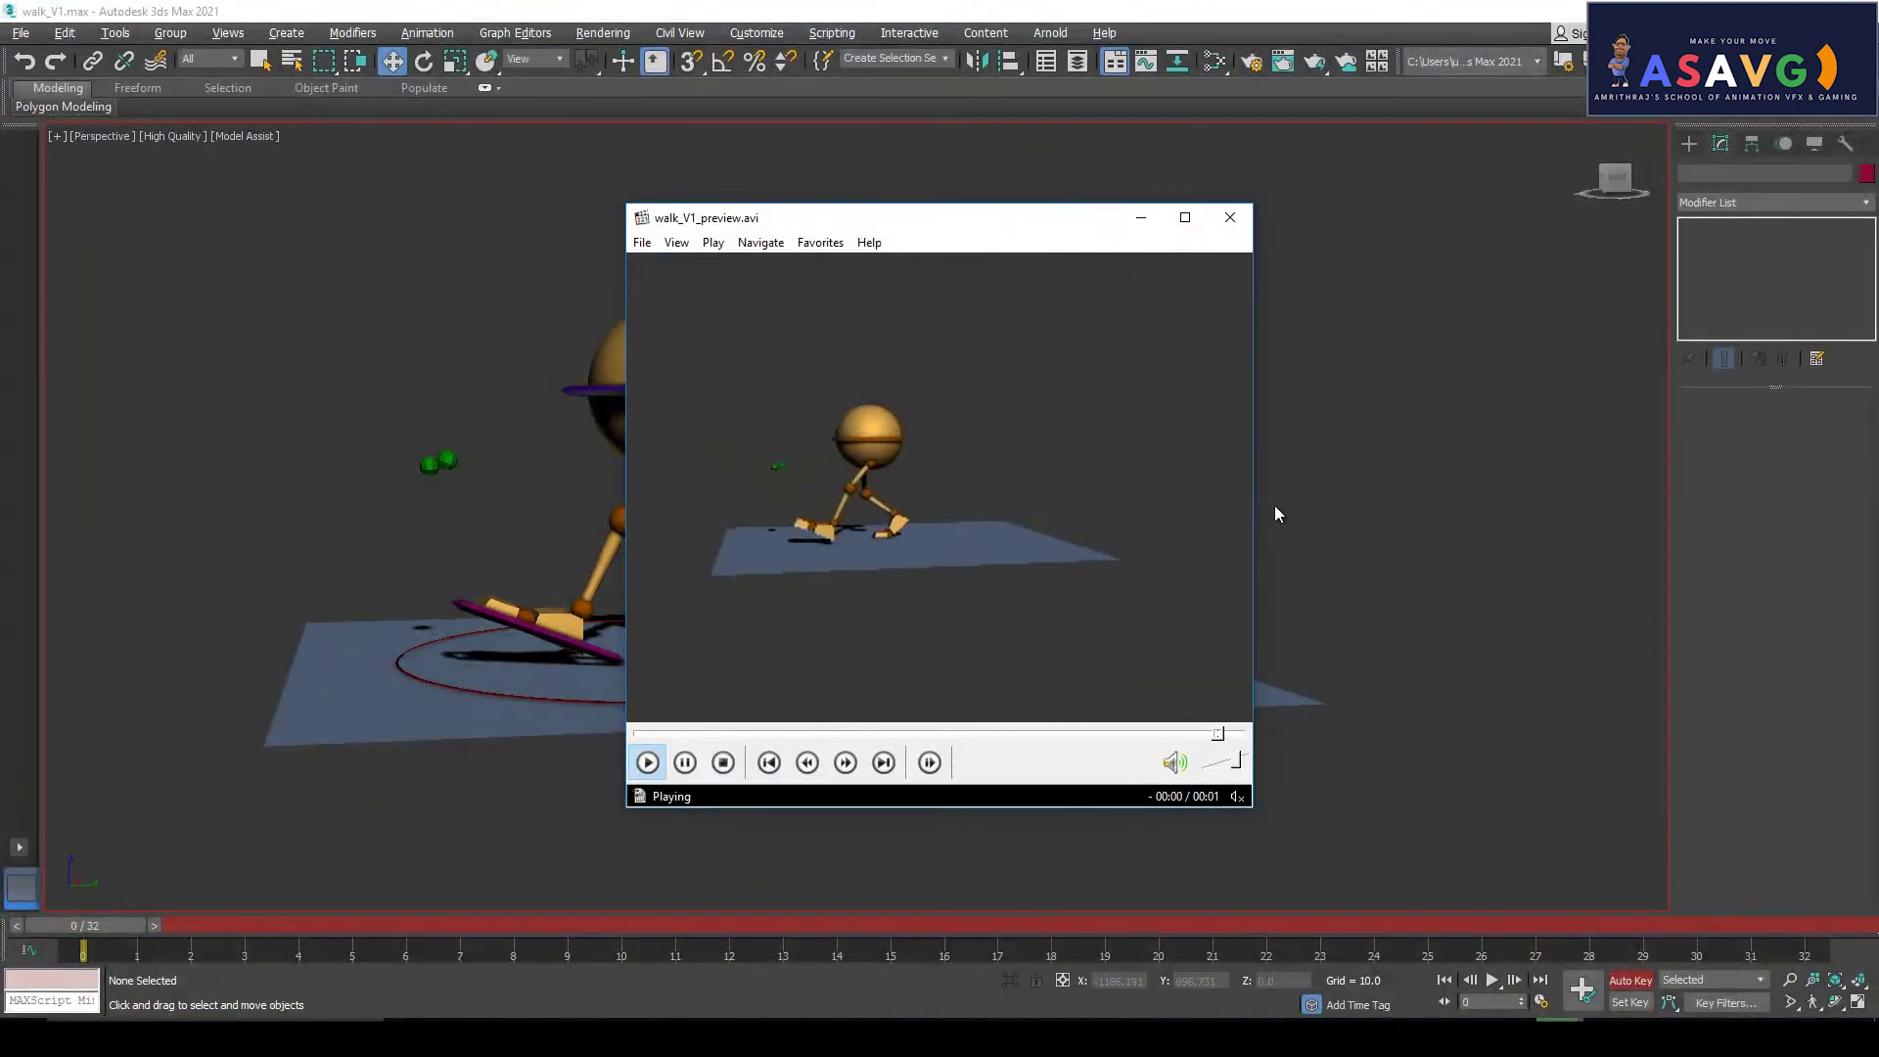
left_click(1184, 217)
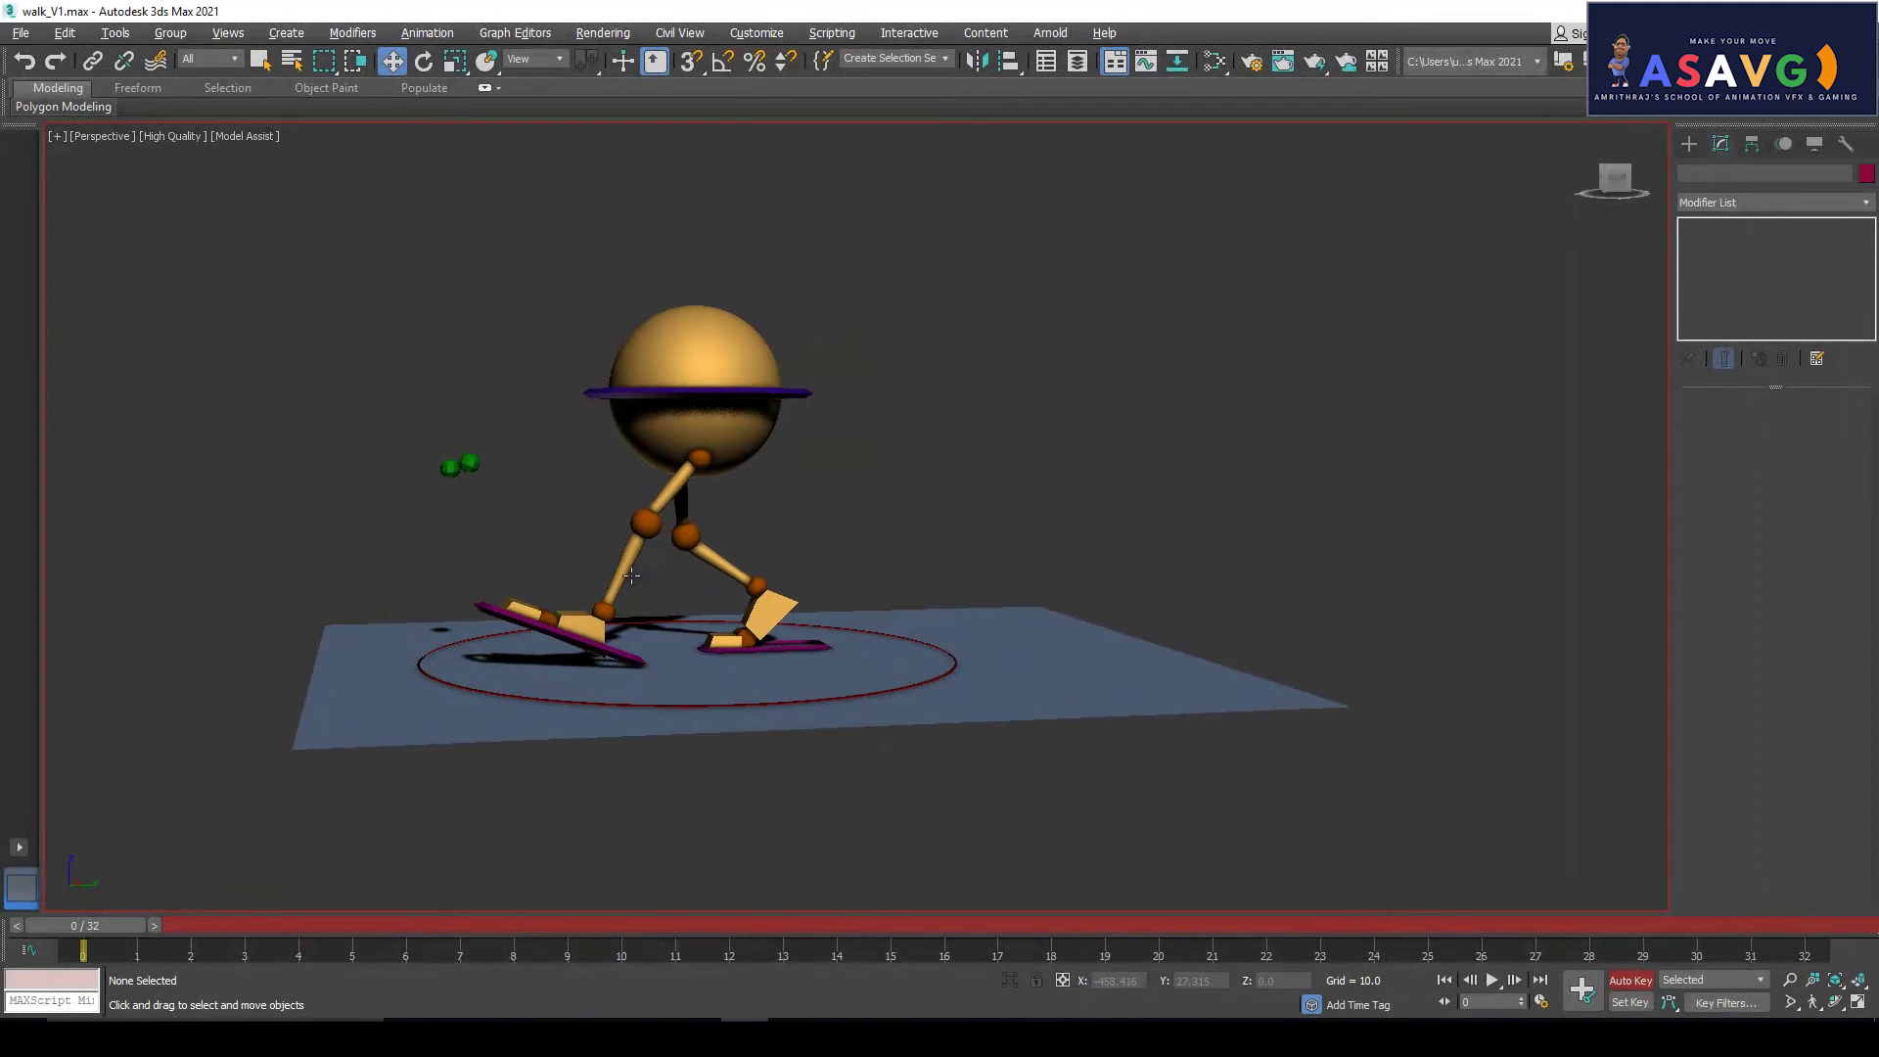
Select the two green knee-control spheres, open the Layer Explorer, and toggle the controllers and mesh layers' visibility to check their contents
left_click_drag(464, 495, 465, 495)
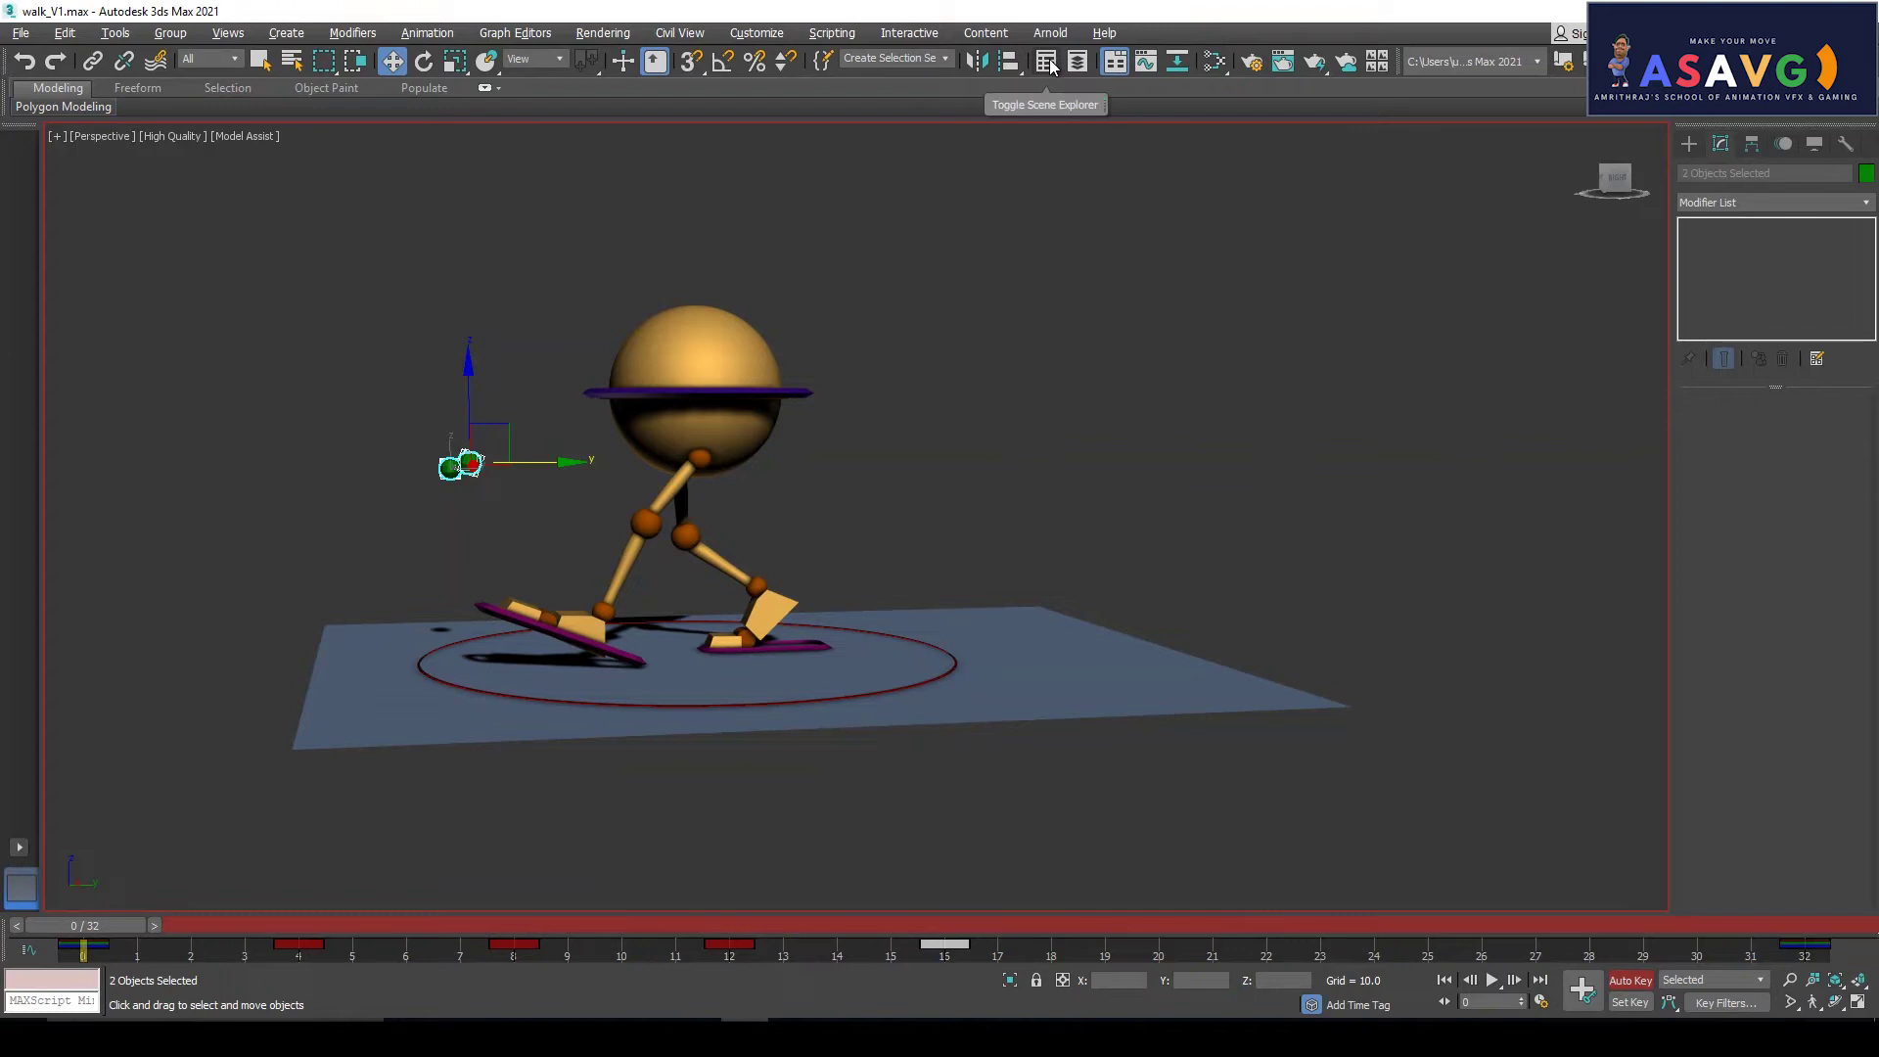
left_click(1077, 62)
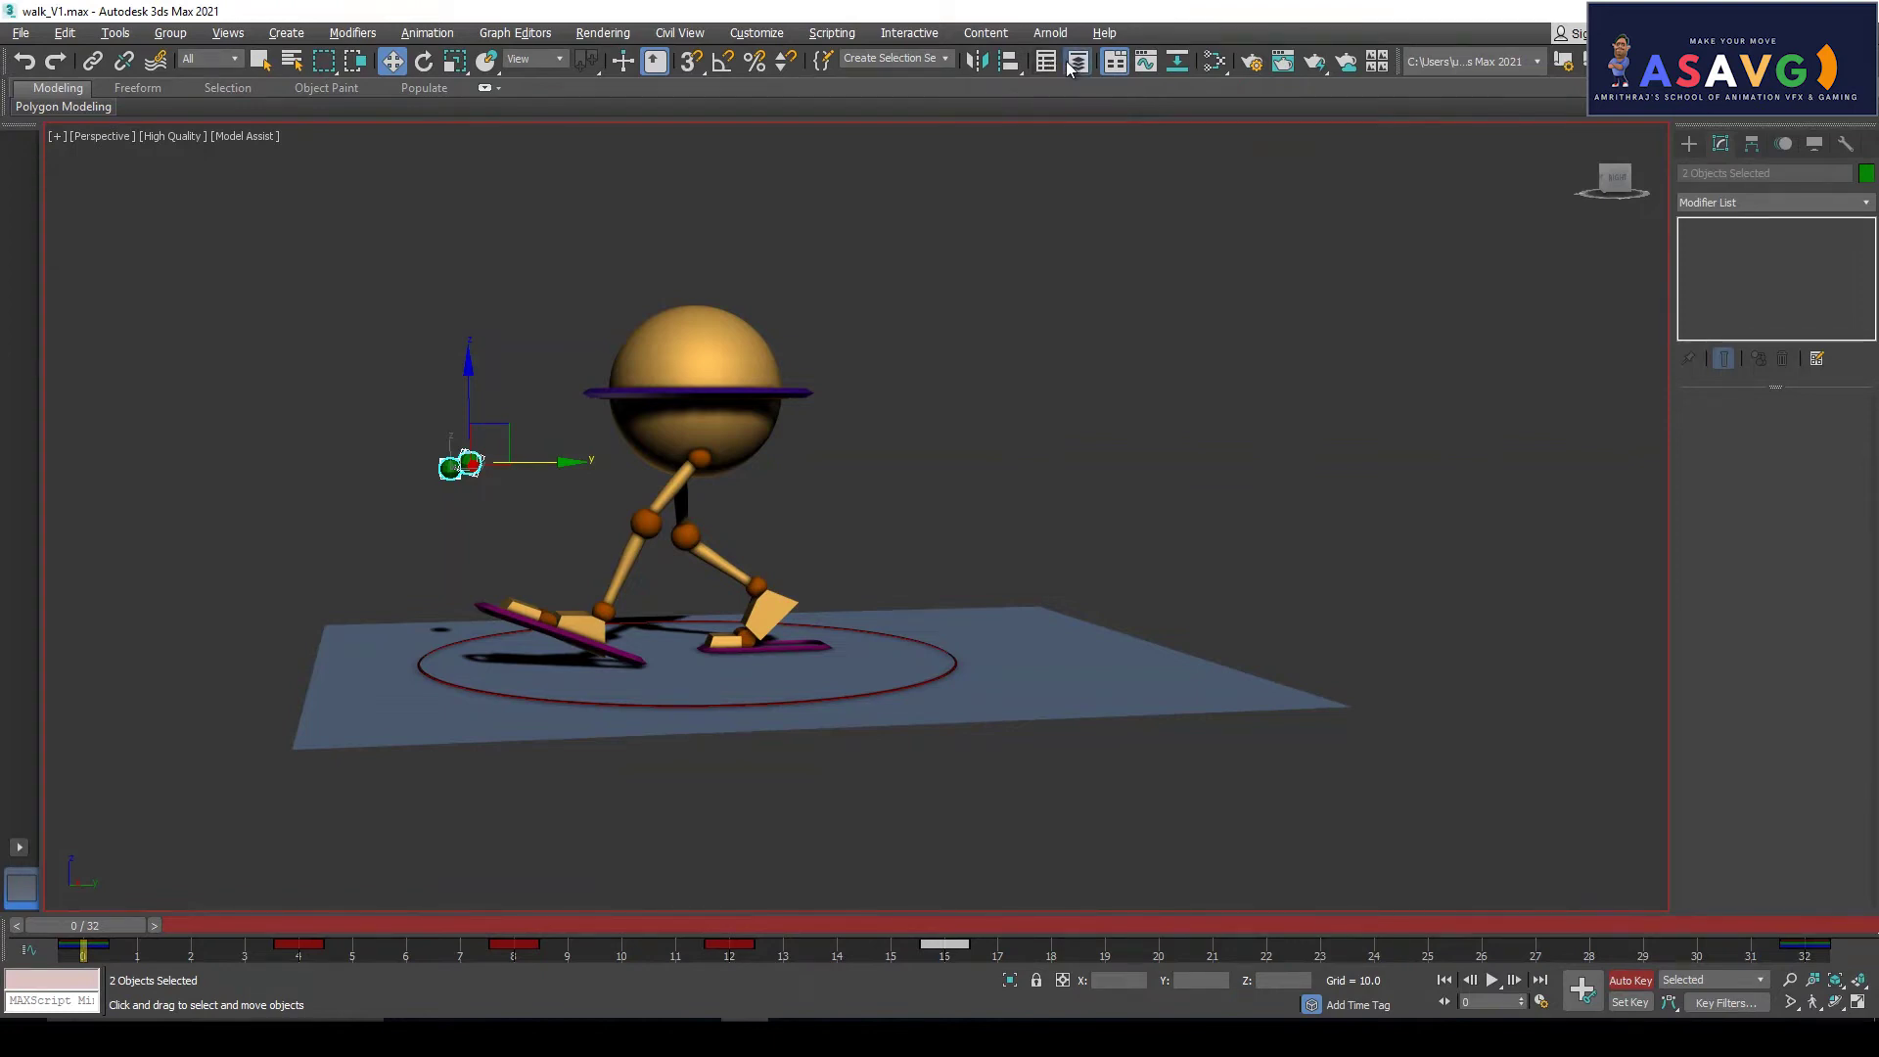
left_click_drag(1121, 20, 1150, 21)
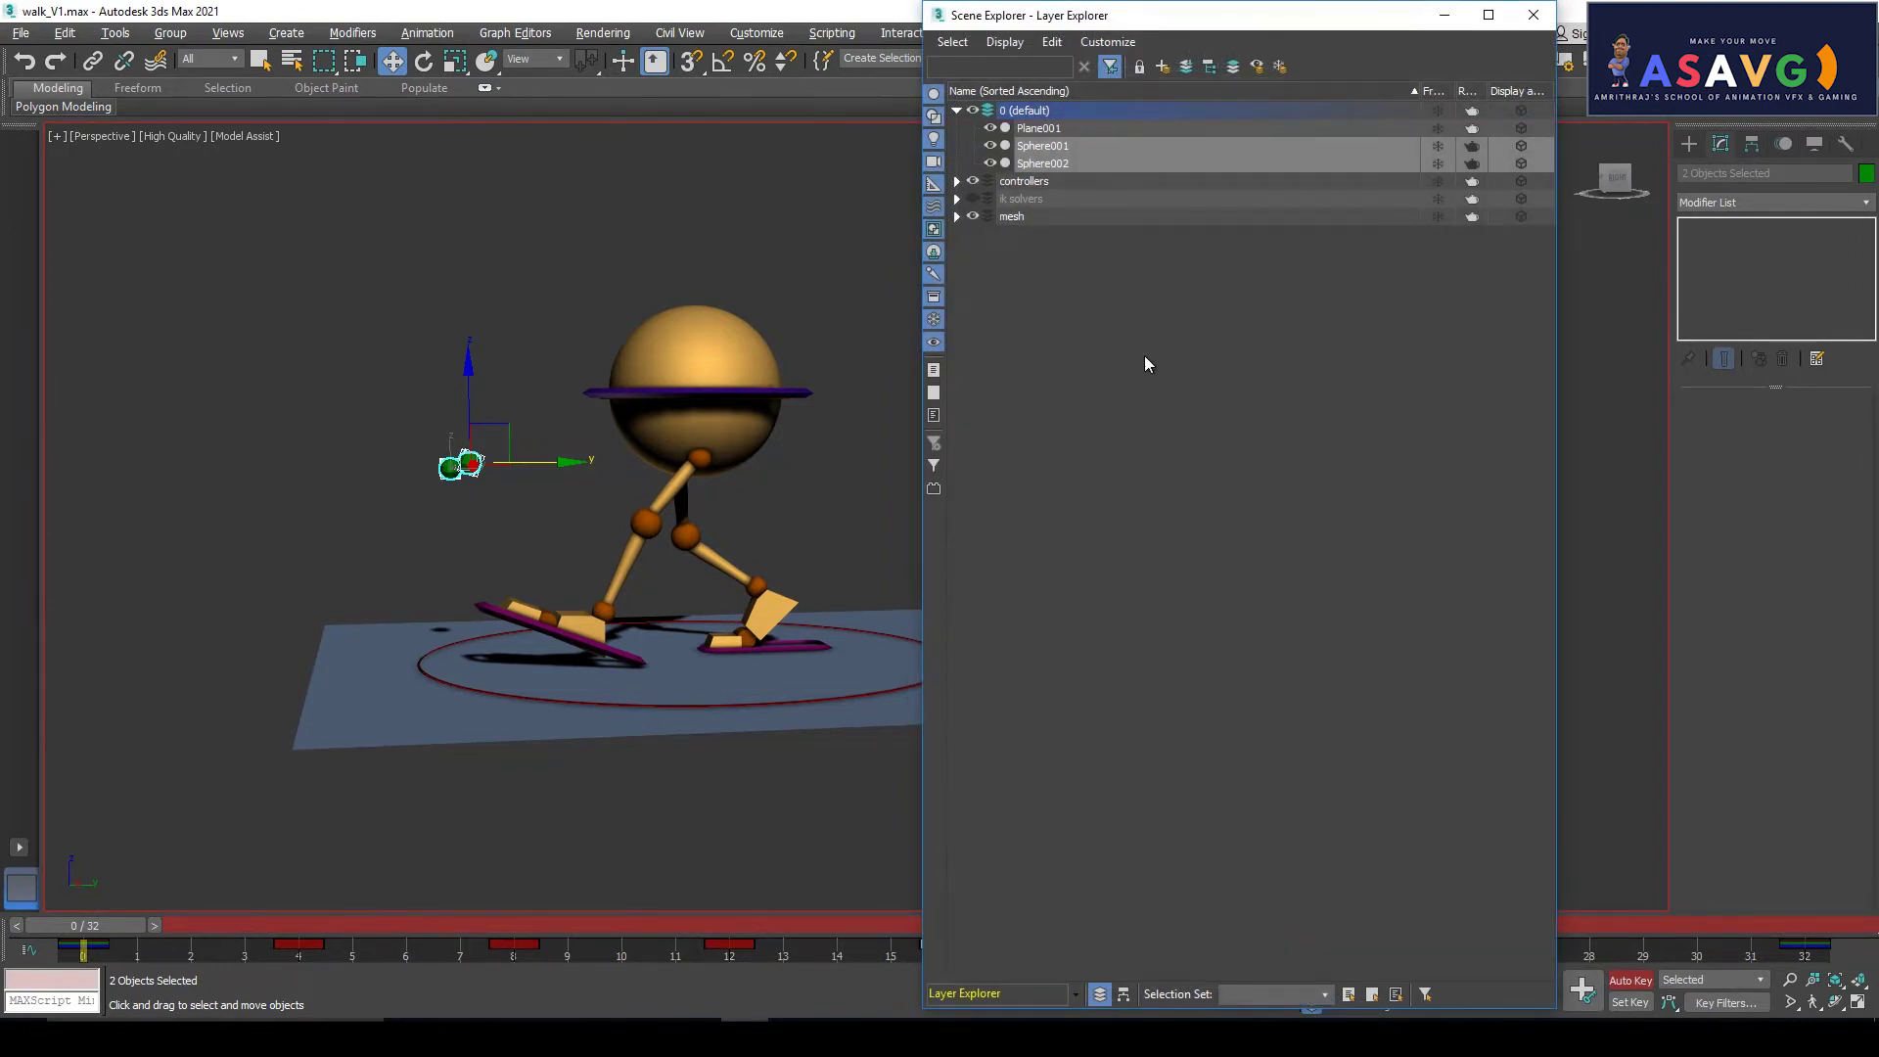
left_click(973, 182)
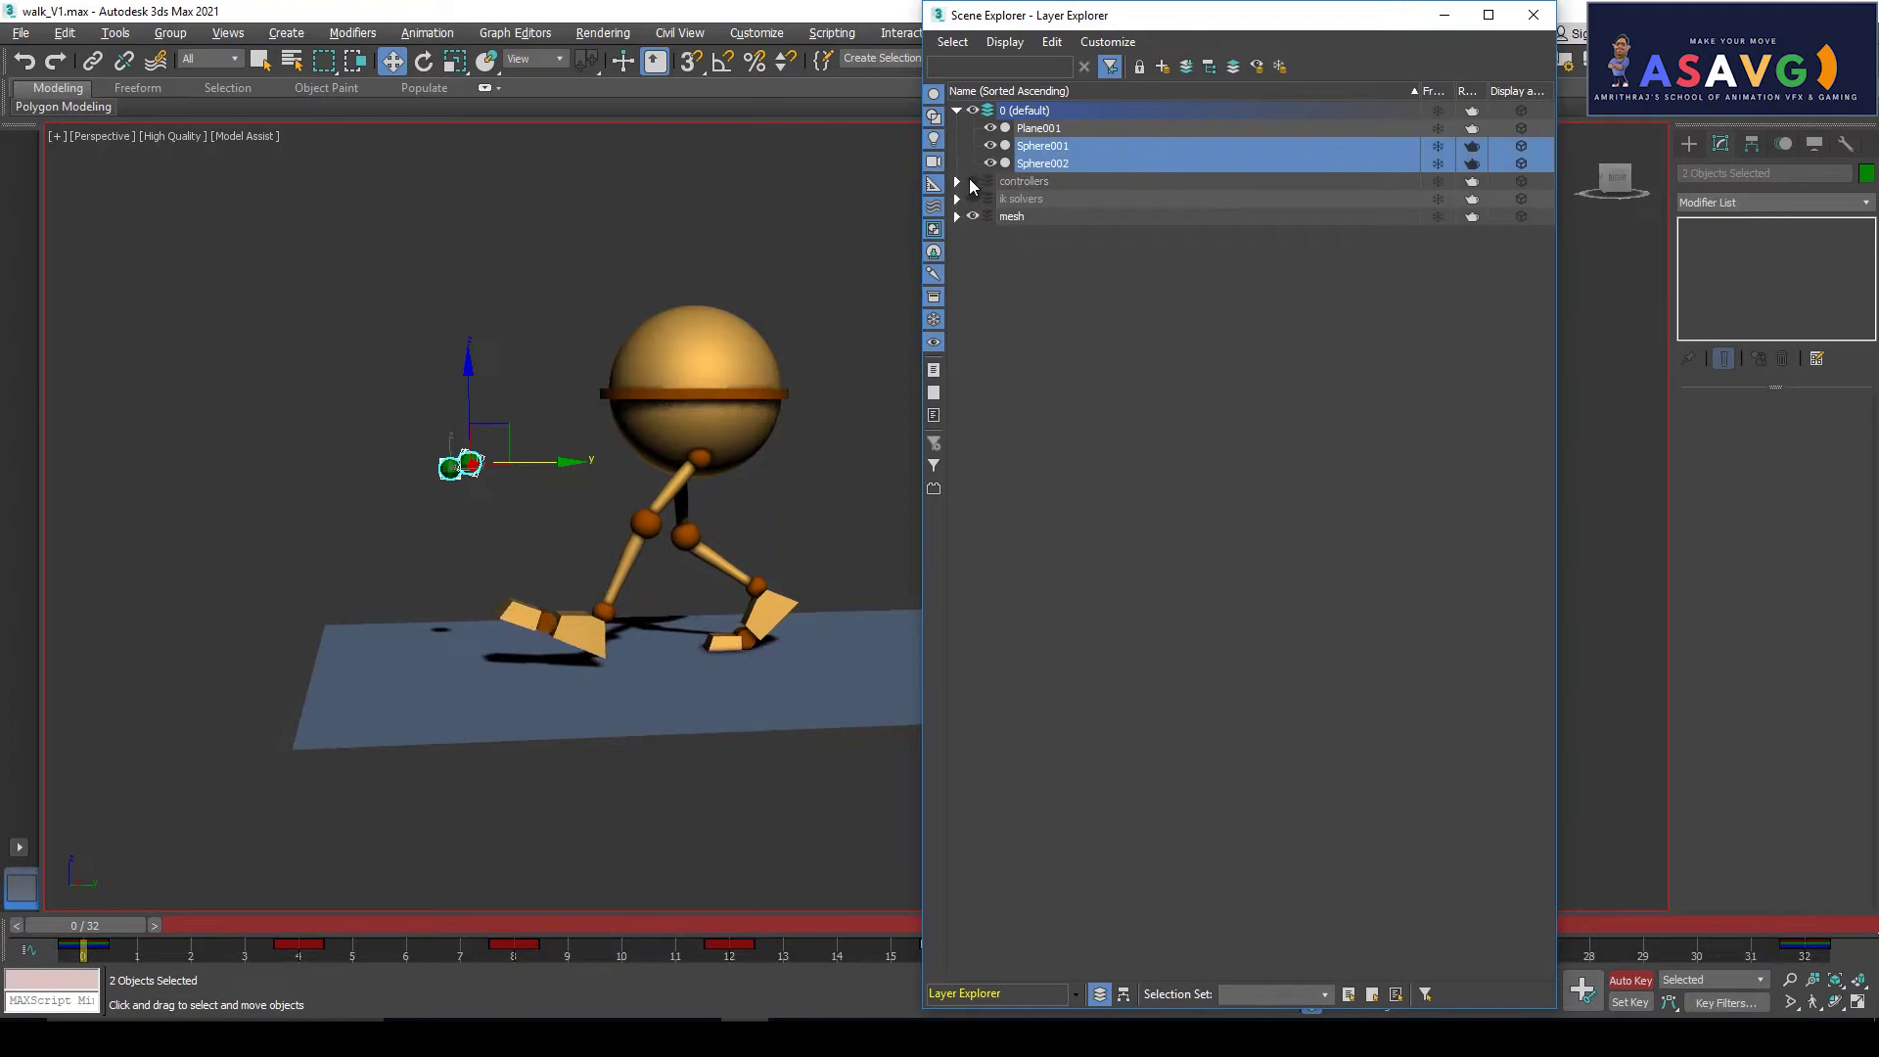
left_click(973, 182)
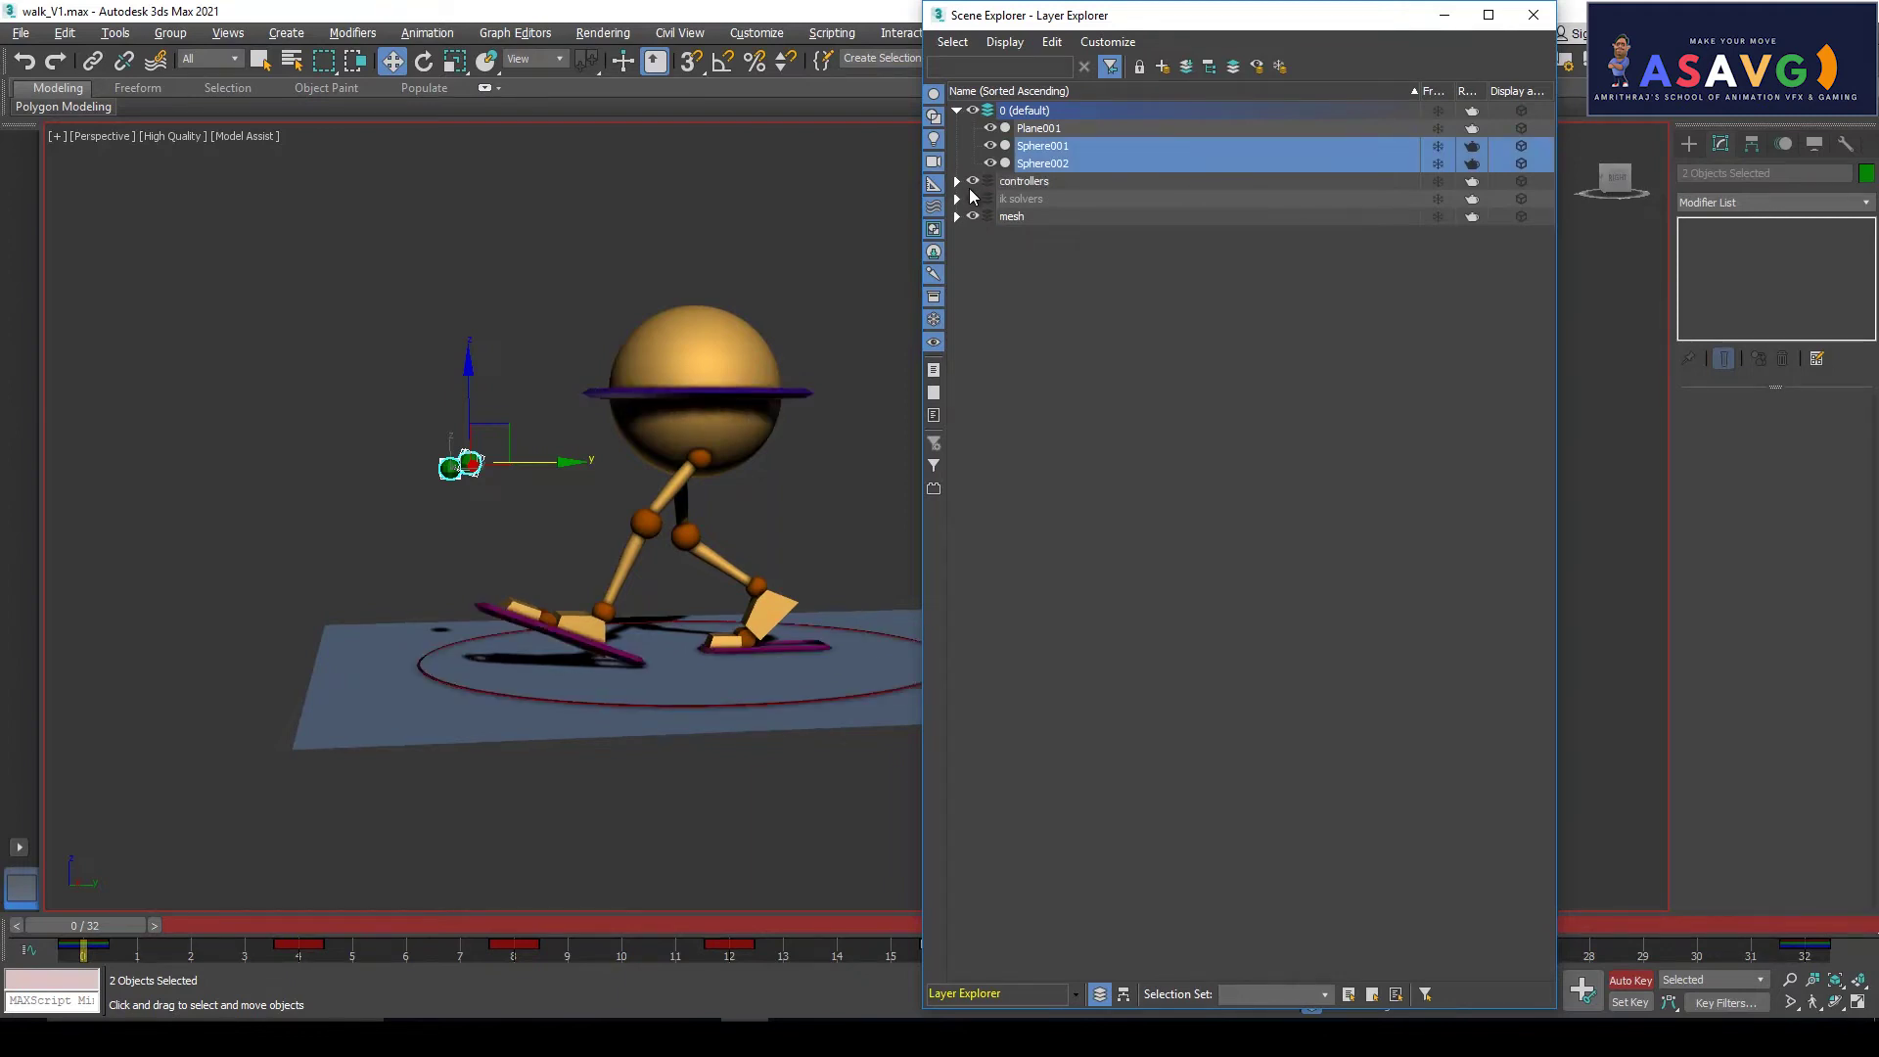
left_click(973, 216)
left_click(974, 216)
left_click(973, 182)
left_click(974, 183)
left_click(975, 183)
left_click(975, 183)
Group Sphere001, Sphere002 and the controllers layer under a new layer
left_click(1013, 186)
right_click(1013, 186)
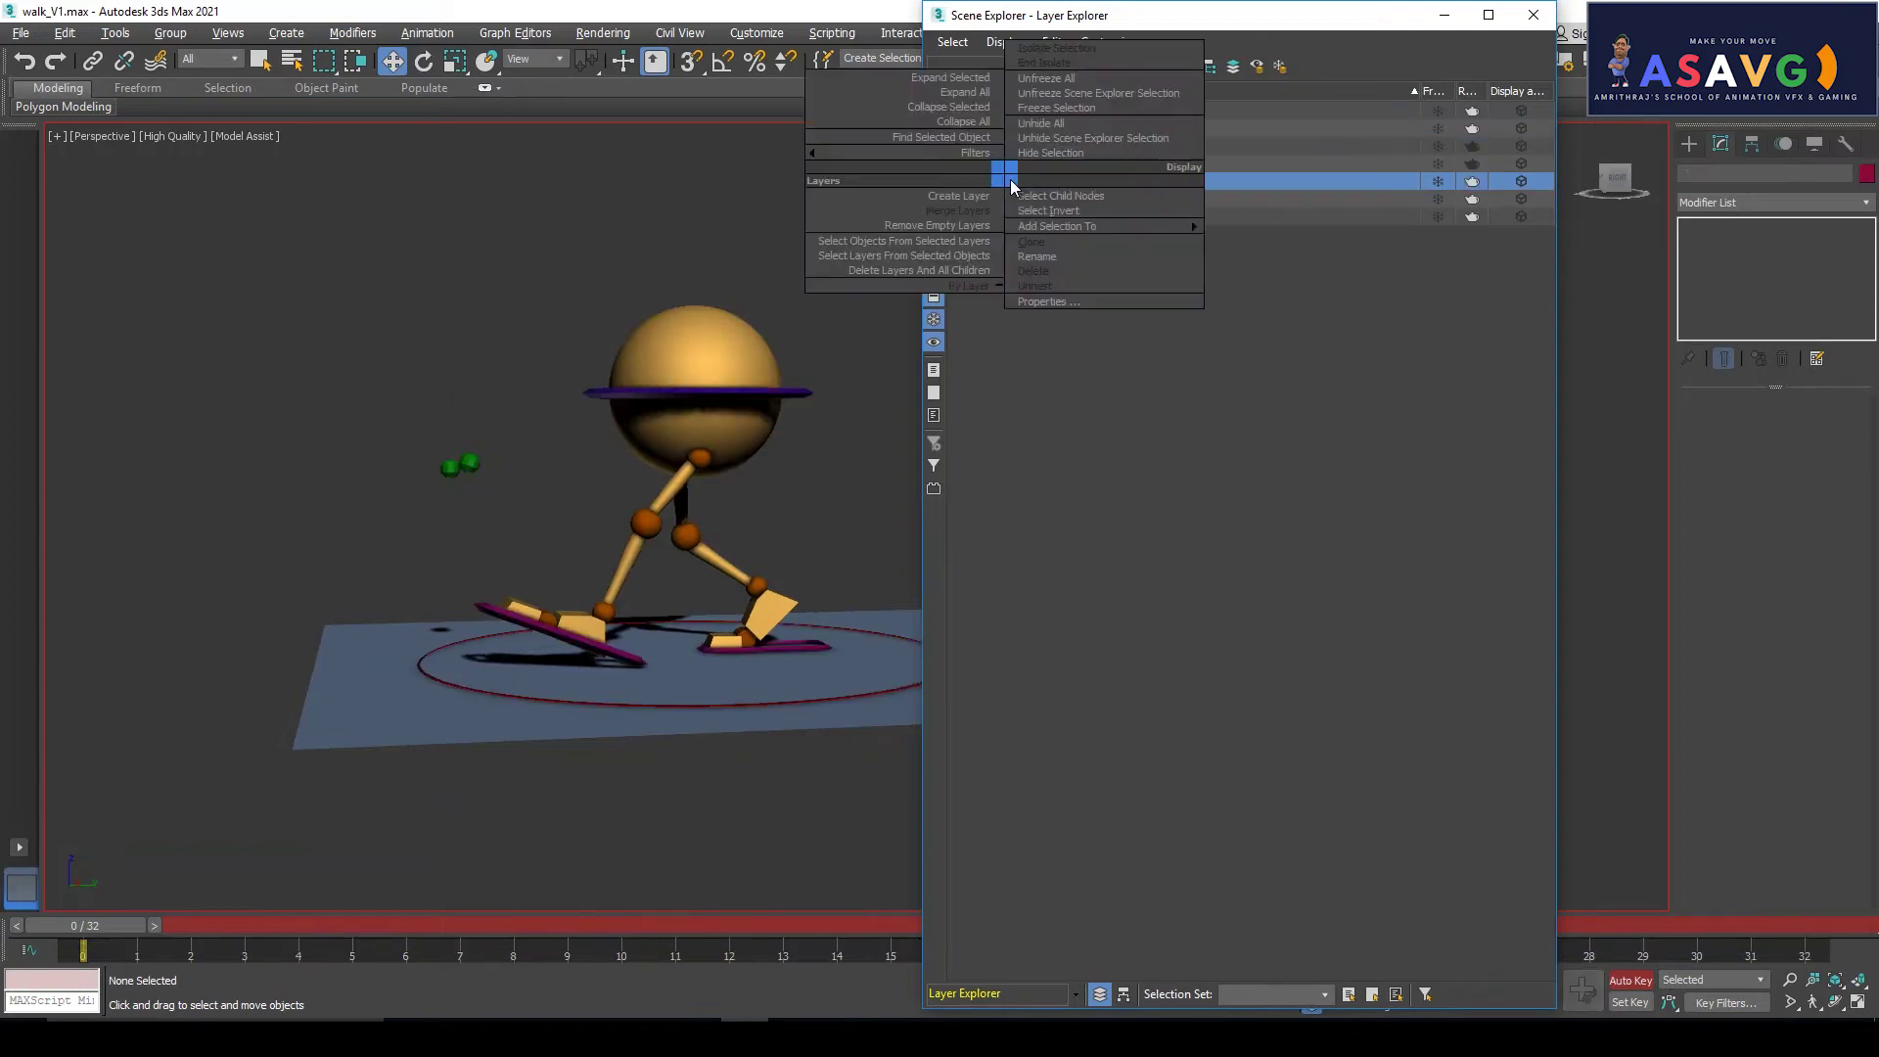
mouse_move(1076, 233)
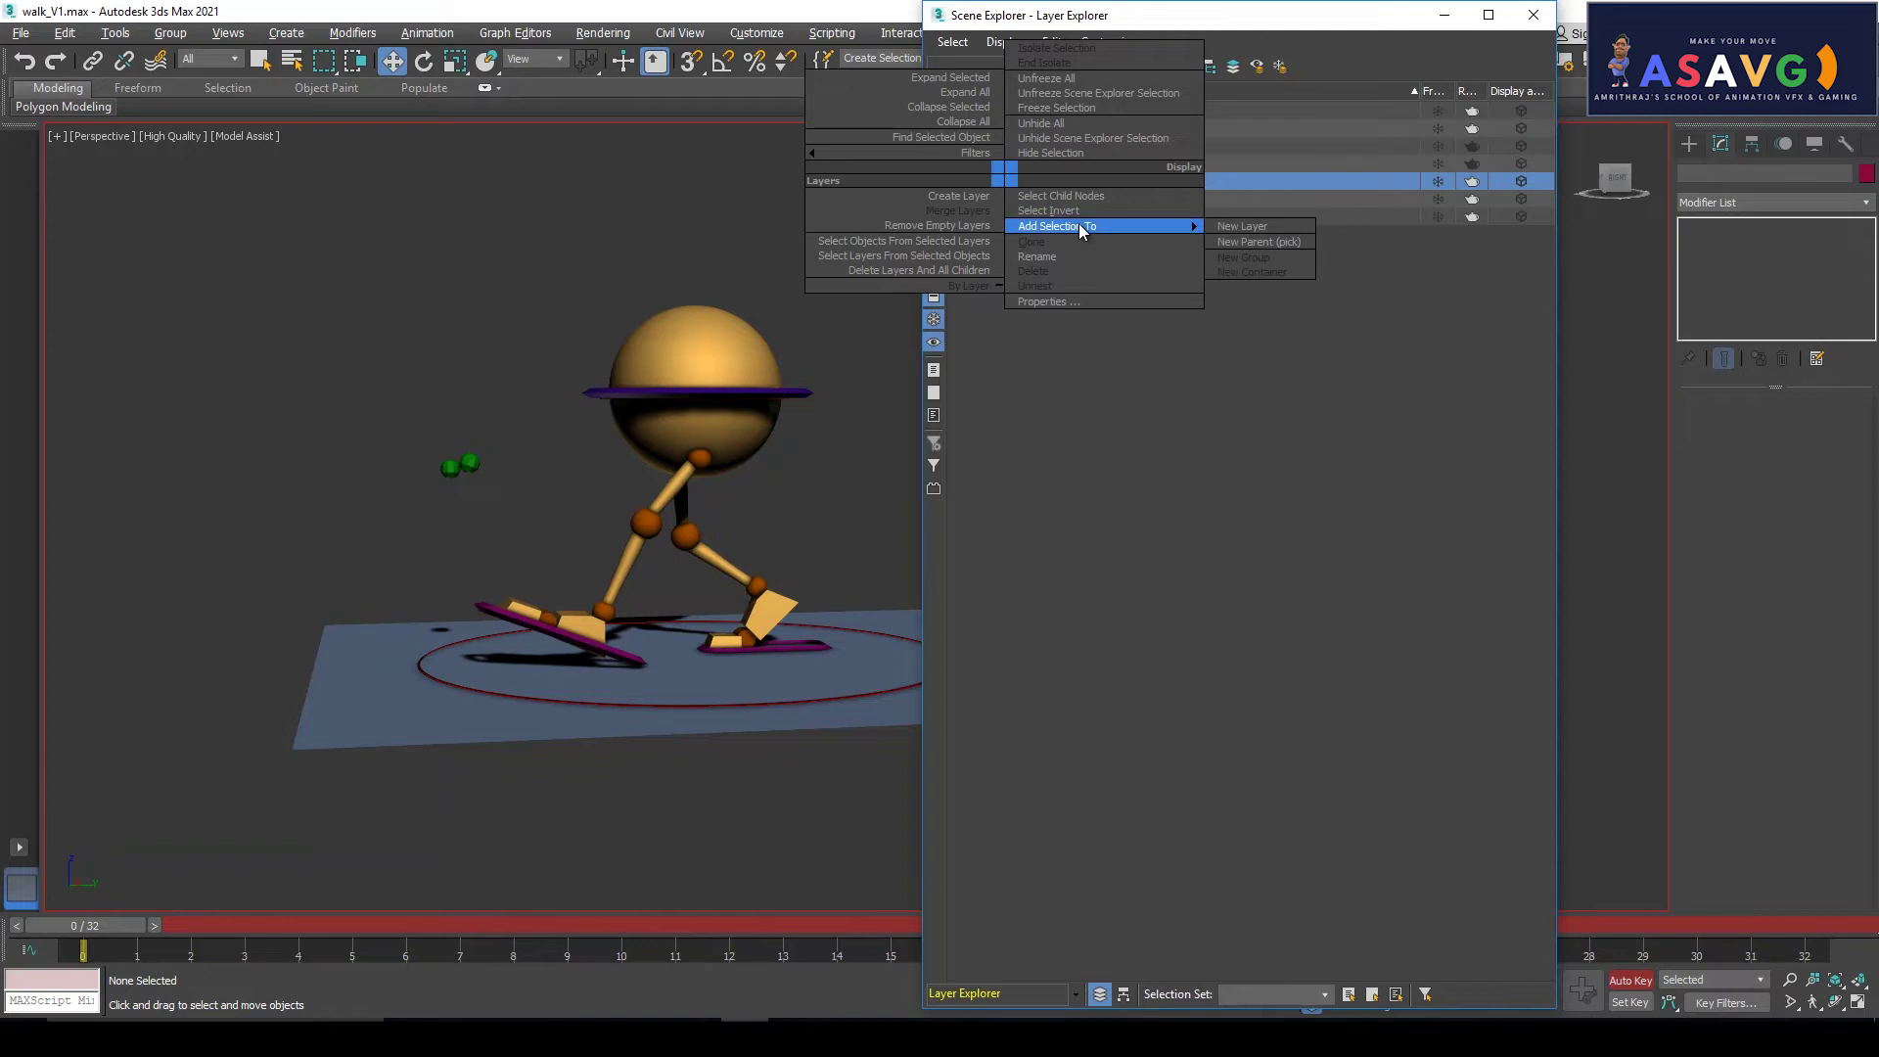
left_click(445, 448)
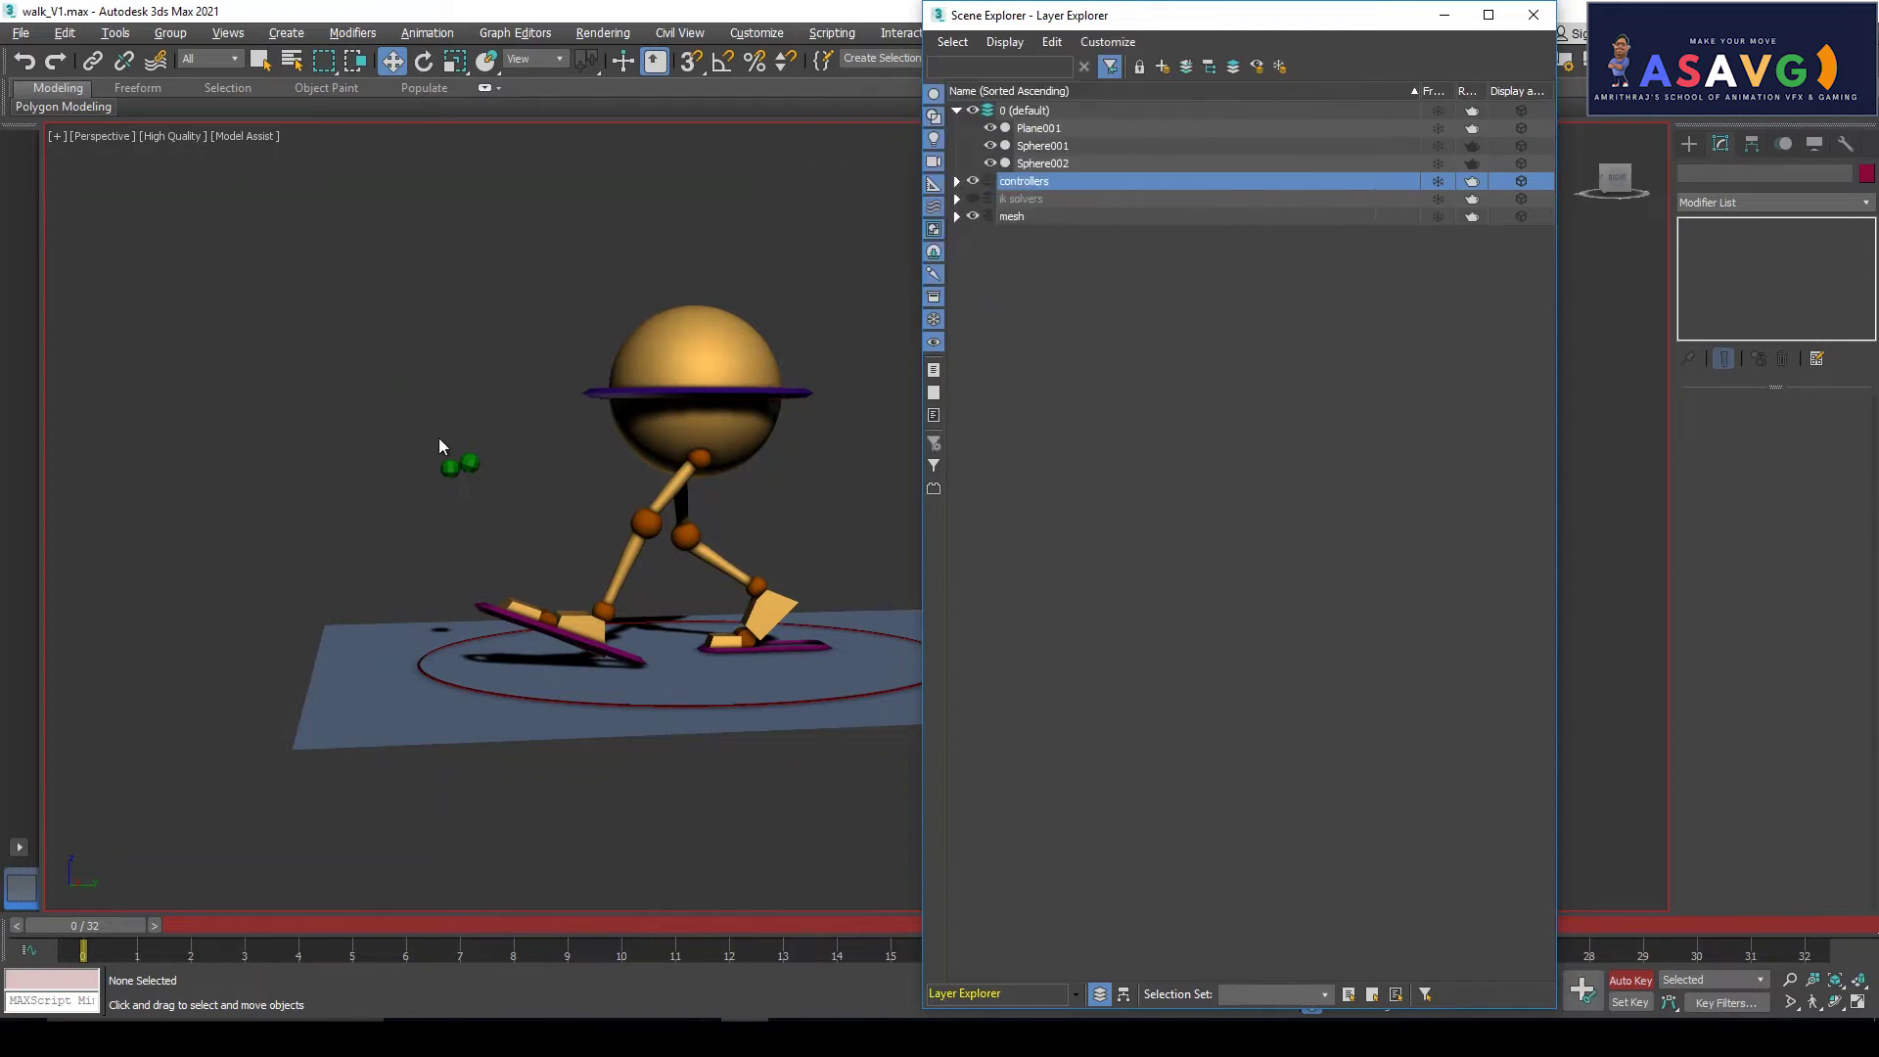
left_click(468, 468)
left_click(451, 469, "ctrl")
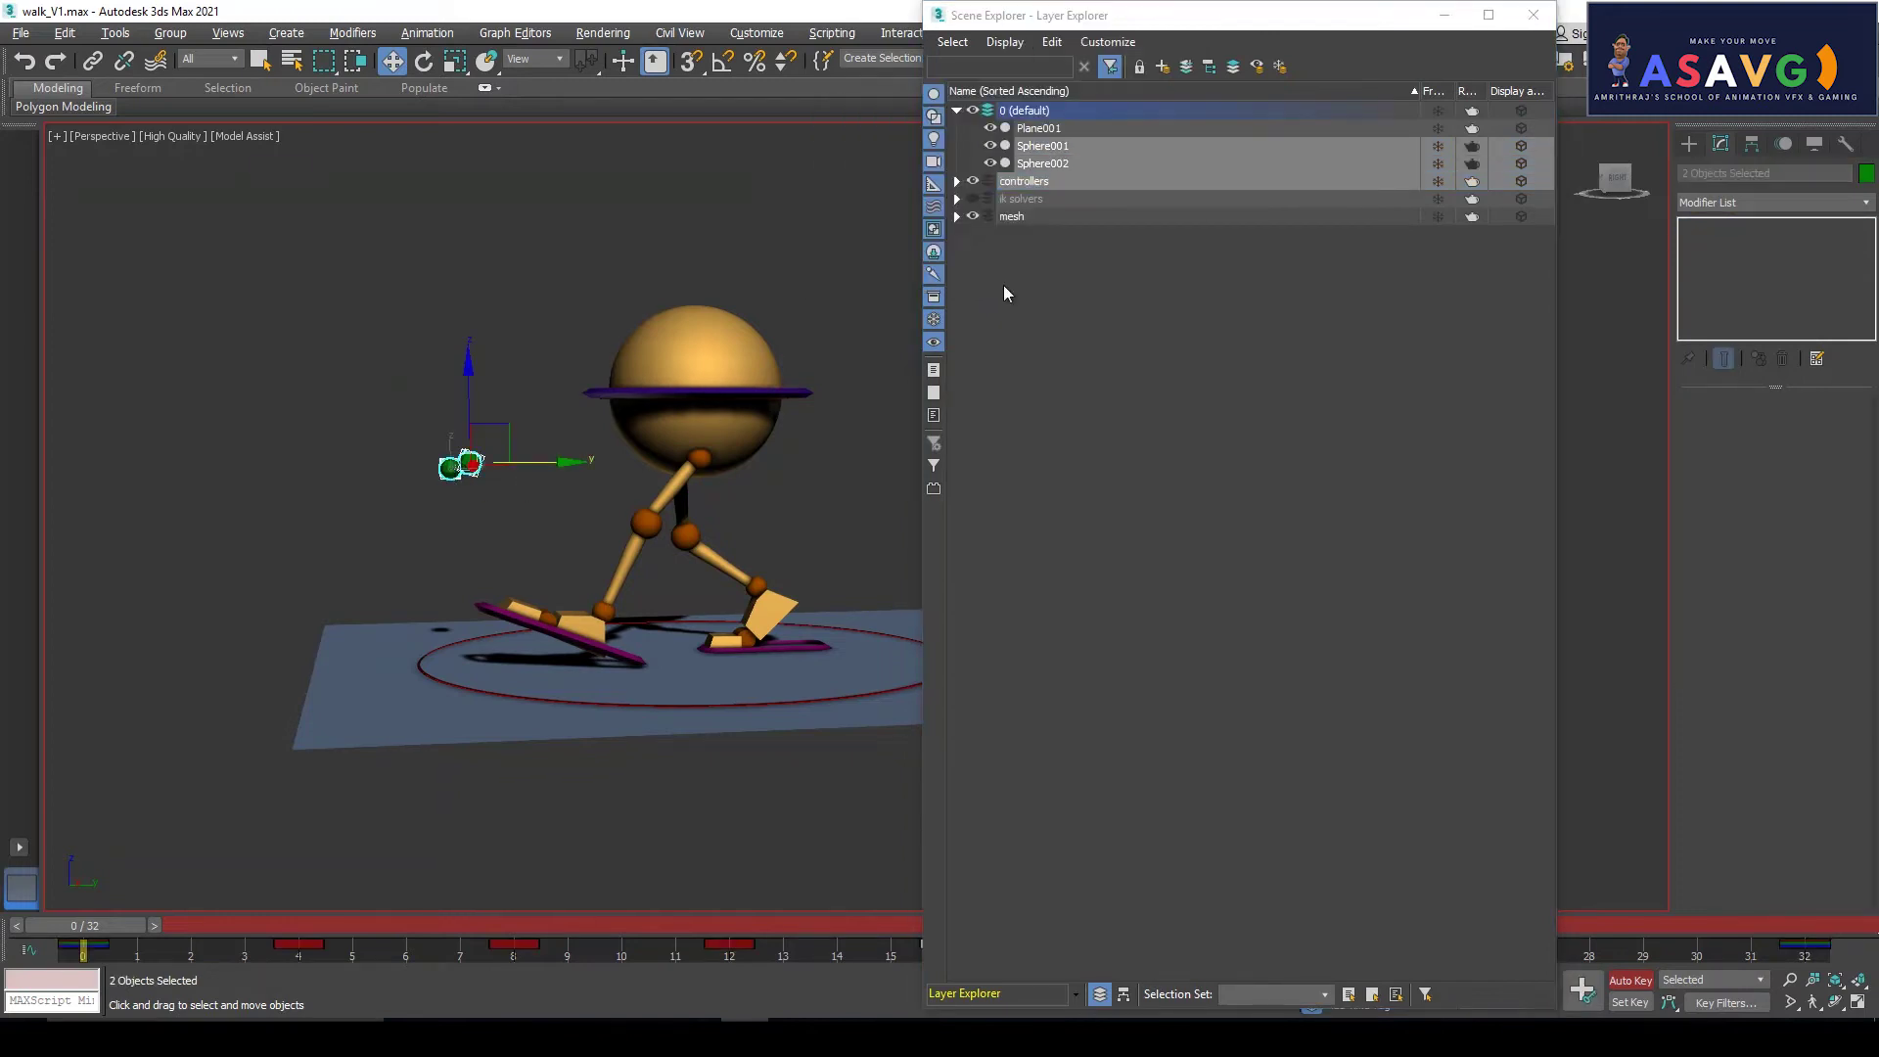
right_click(1042, 183)
mouse_move(1121, 232)
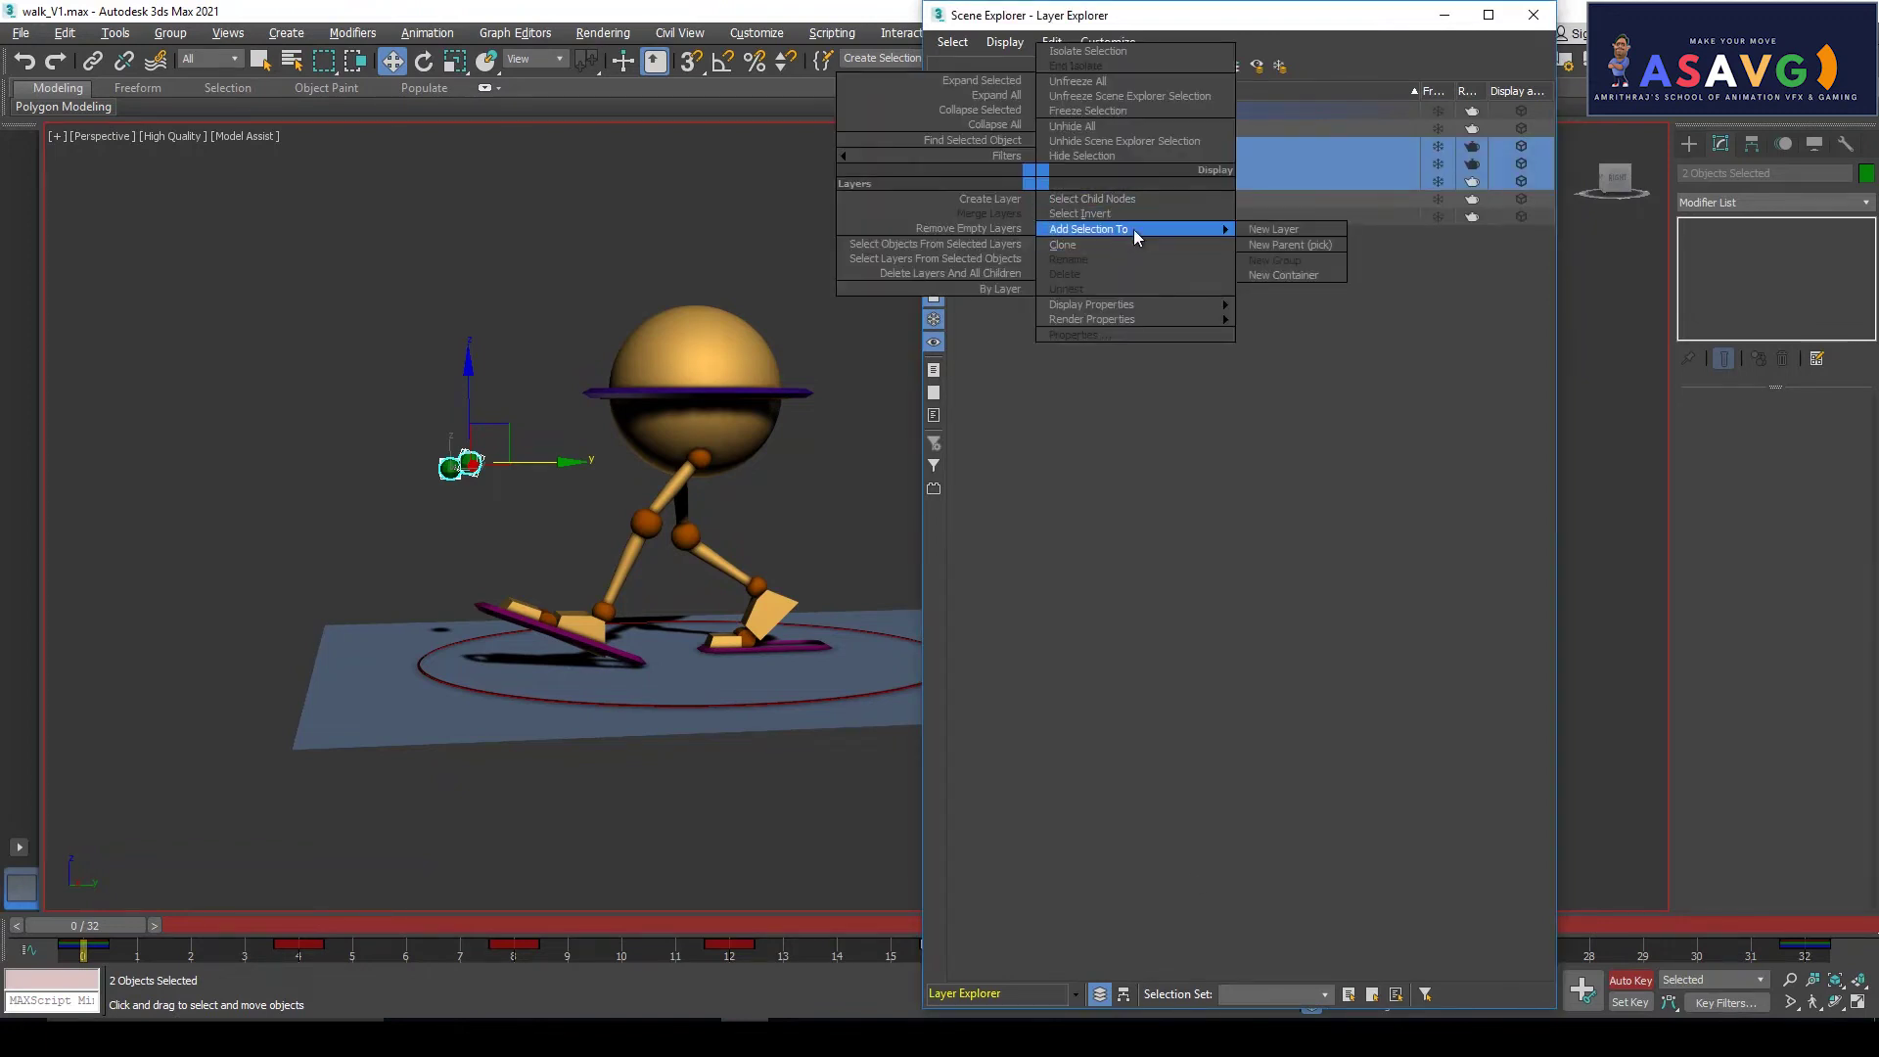
left_click(1271, 231)
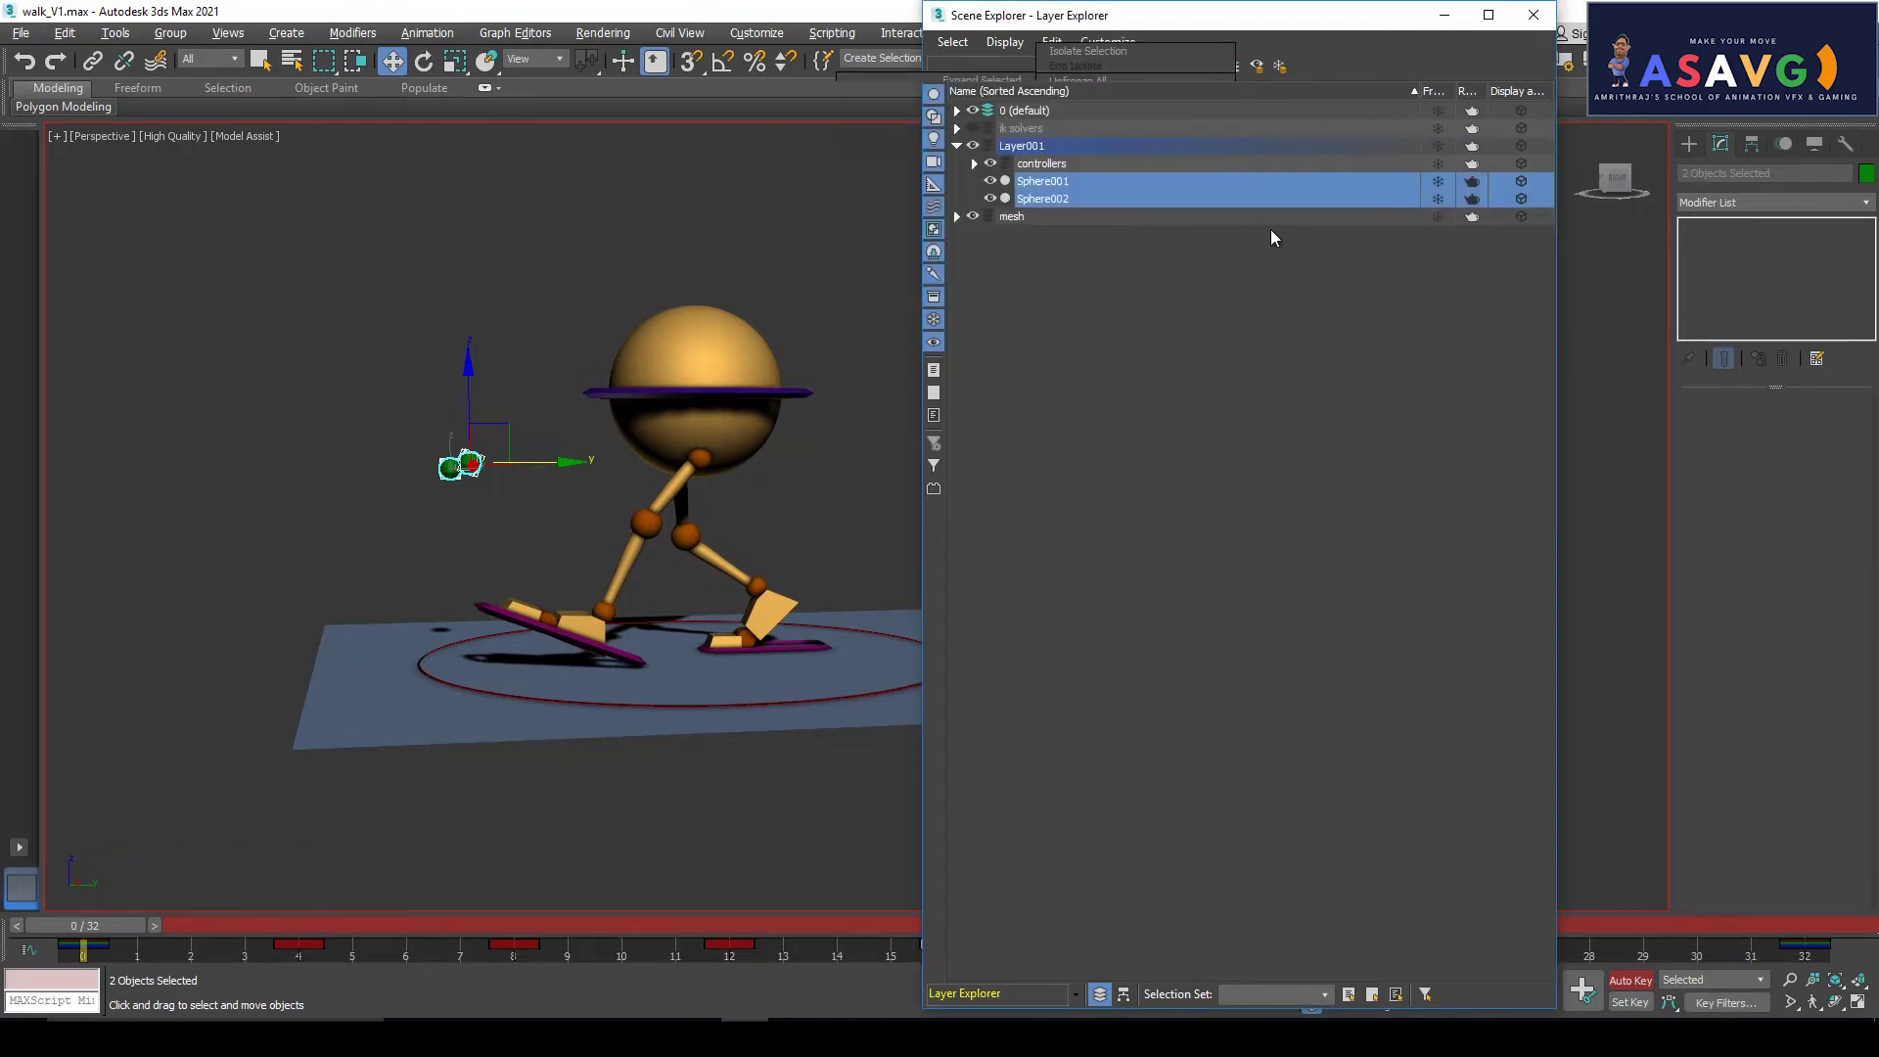
Hide Sphere001 and Sphere002 individually, and close the Layer Explorer
left_click(989, 182)
left_click(989, 182)
left_click(1534, 15)
Create a new preview animation of the perspective view from frame 0, watch it in a maximized player, and close it
mouse_move(108, 925)
left_mouse_down()
mouse_move(1497, 925)
mouse_move(84, 924)
left_mouse_up()
key("w")
left_click(51, 136)
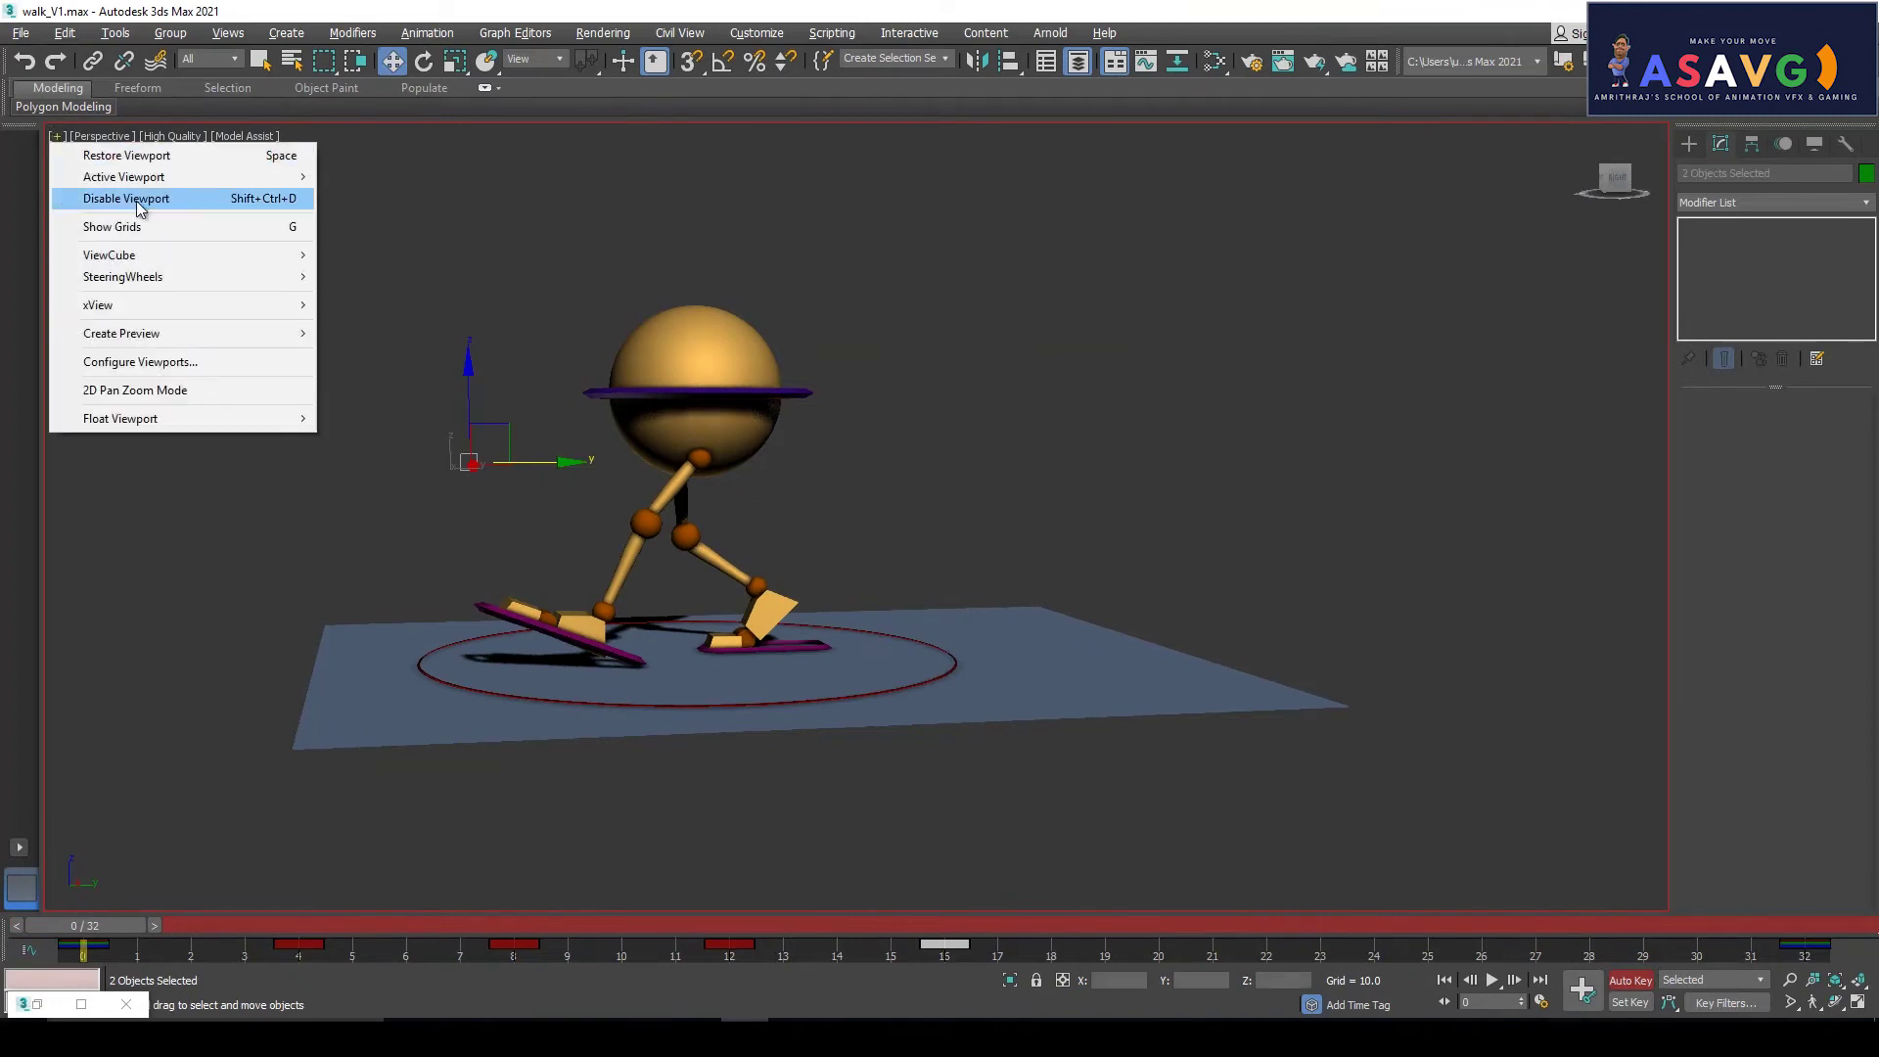
mouse_move(291, 343)
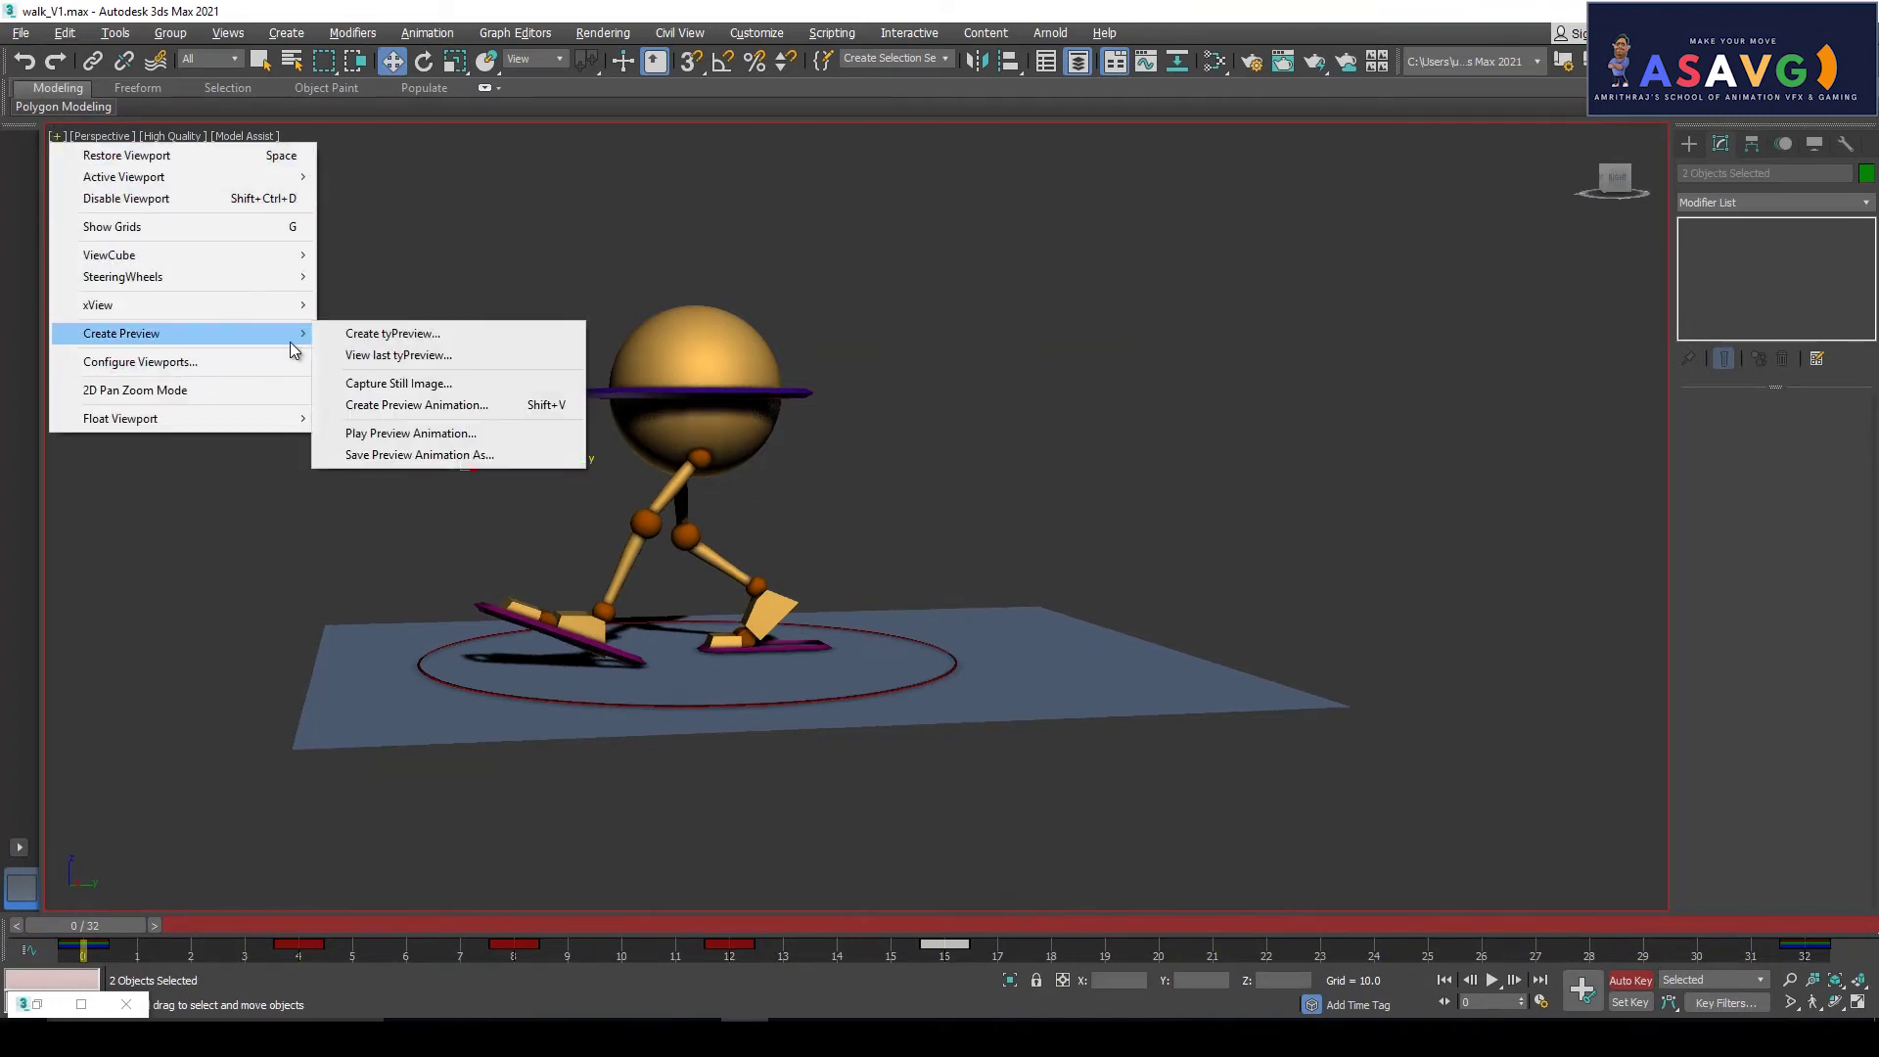
left_click(421, 409)
left_click(1017, 803)
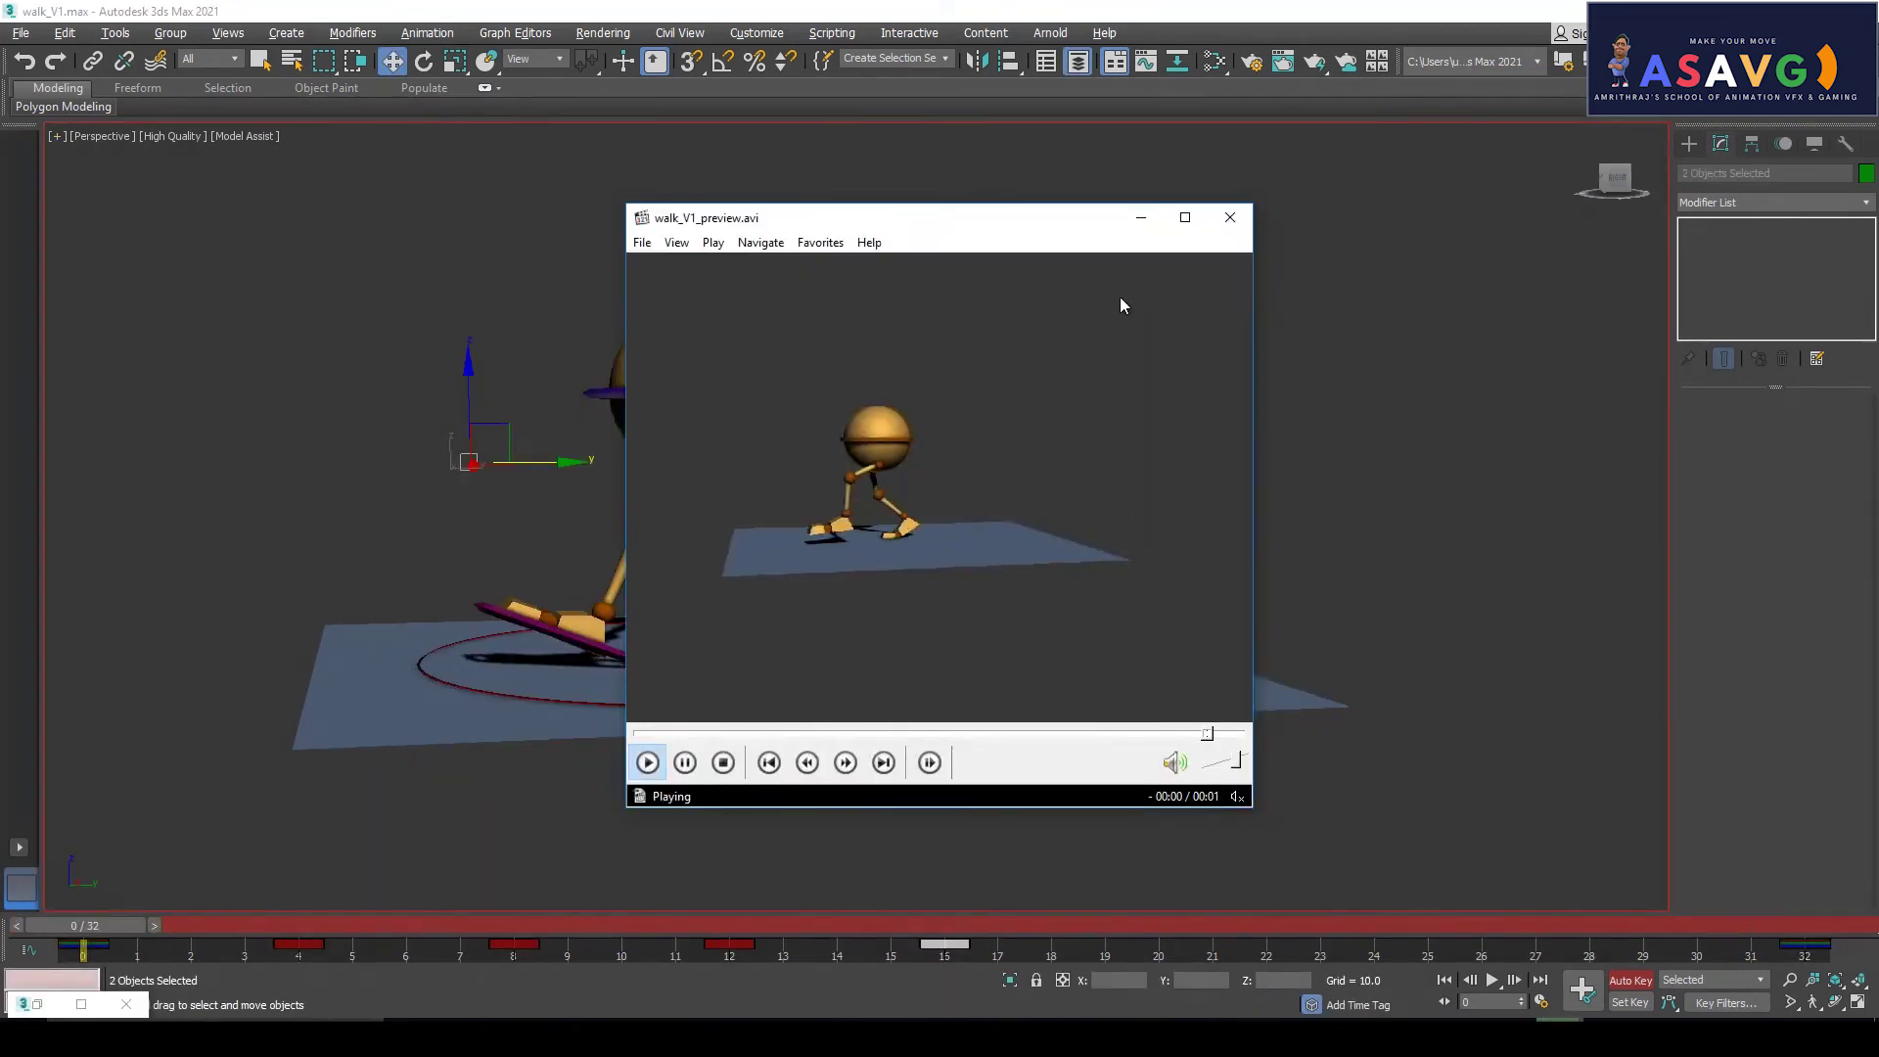
left_click(1184, 216)
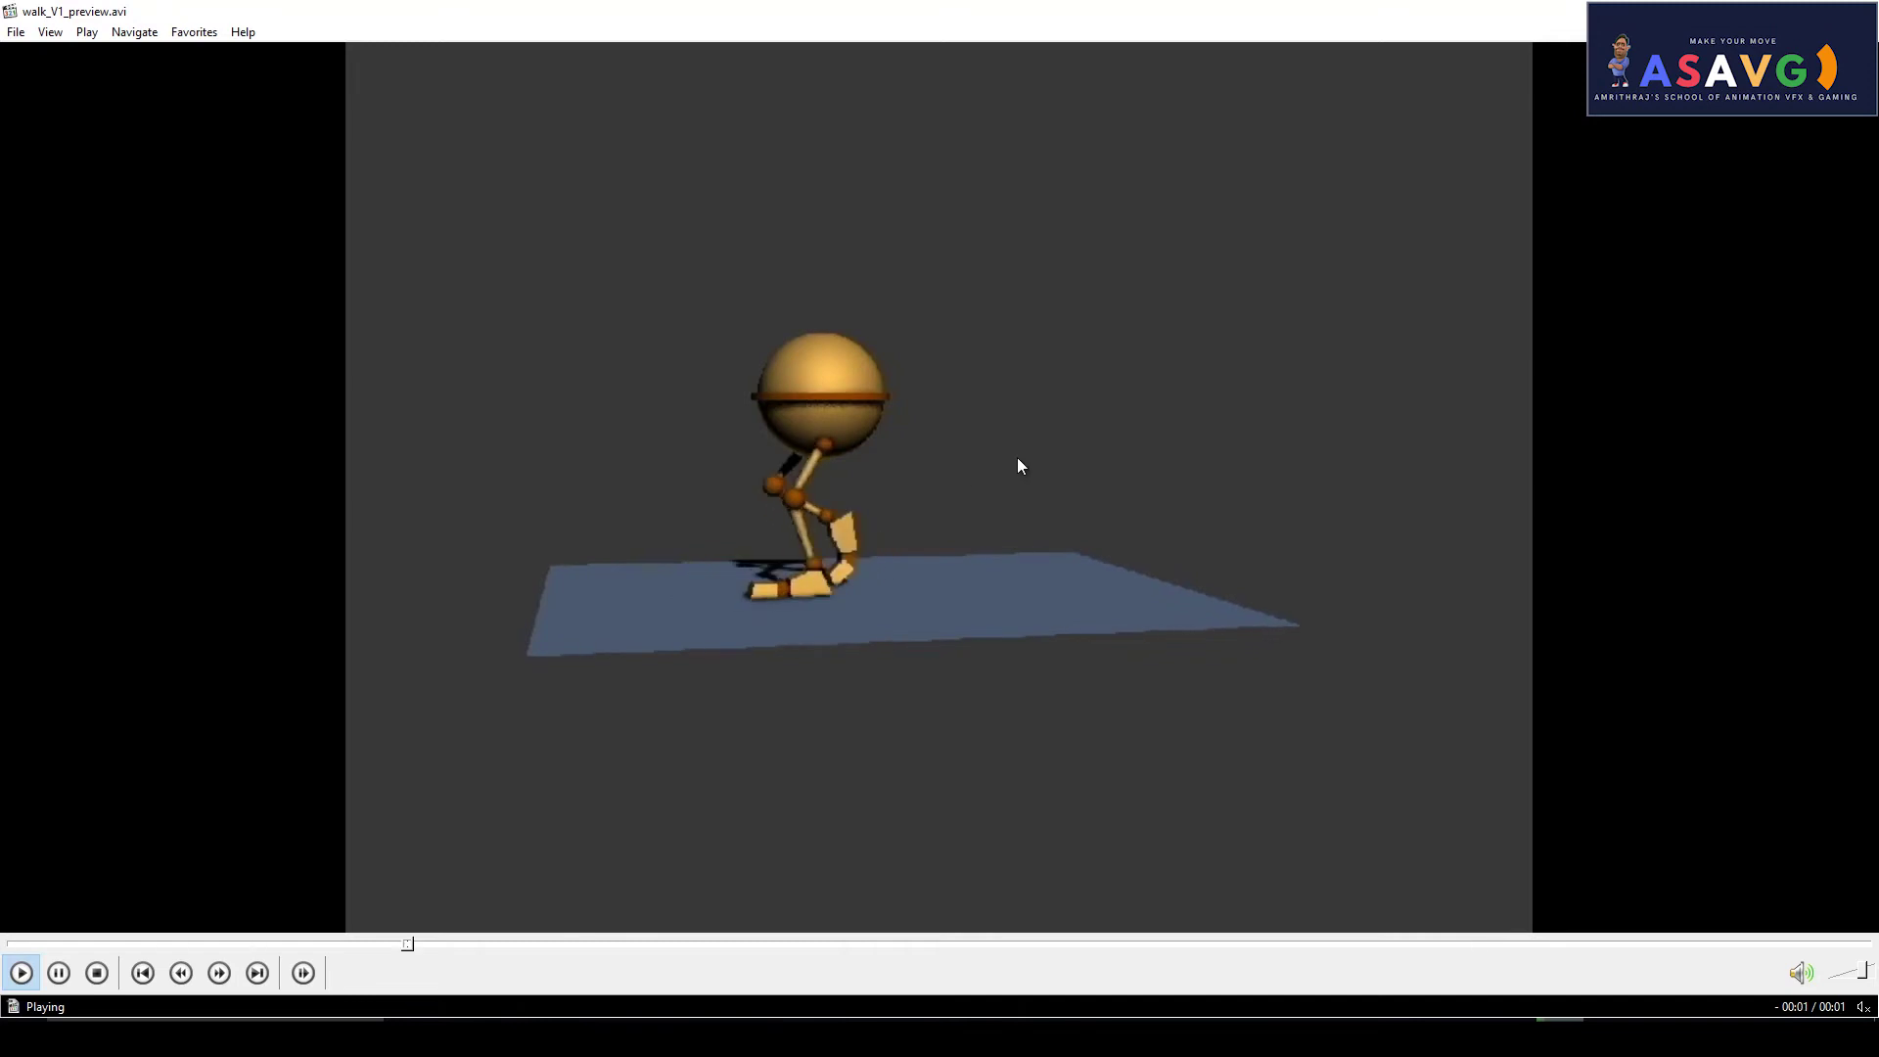
left_click(1857, 9)
Following the down pose in the walk.jpg reference, lower the body ring Circle001 to a Z of about 119 at frame 4
scroll(754, 542, "up", 3)
middle_click_drag(754, 542, 946, 587)
scroll(931, 545, "down", 3)
middle_click_drag(945, 587, 950, 609, "alt")
left_click(1412, 1035)
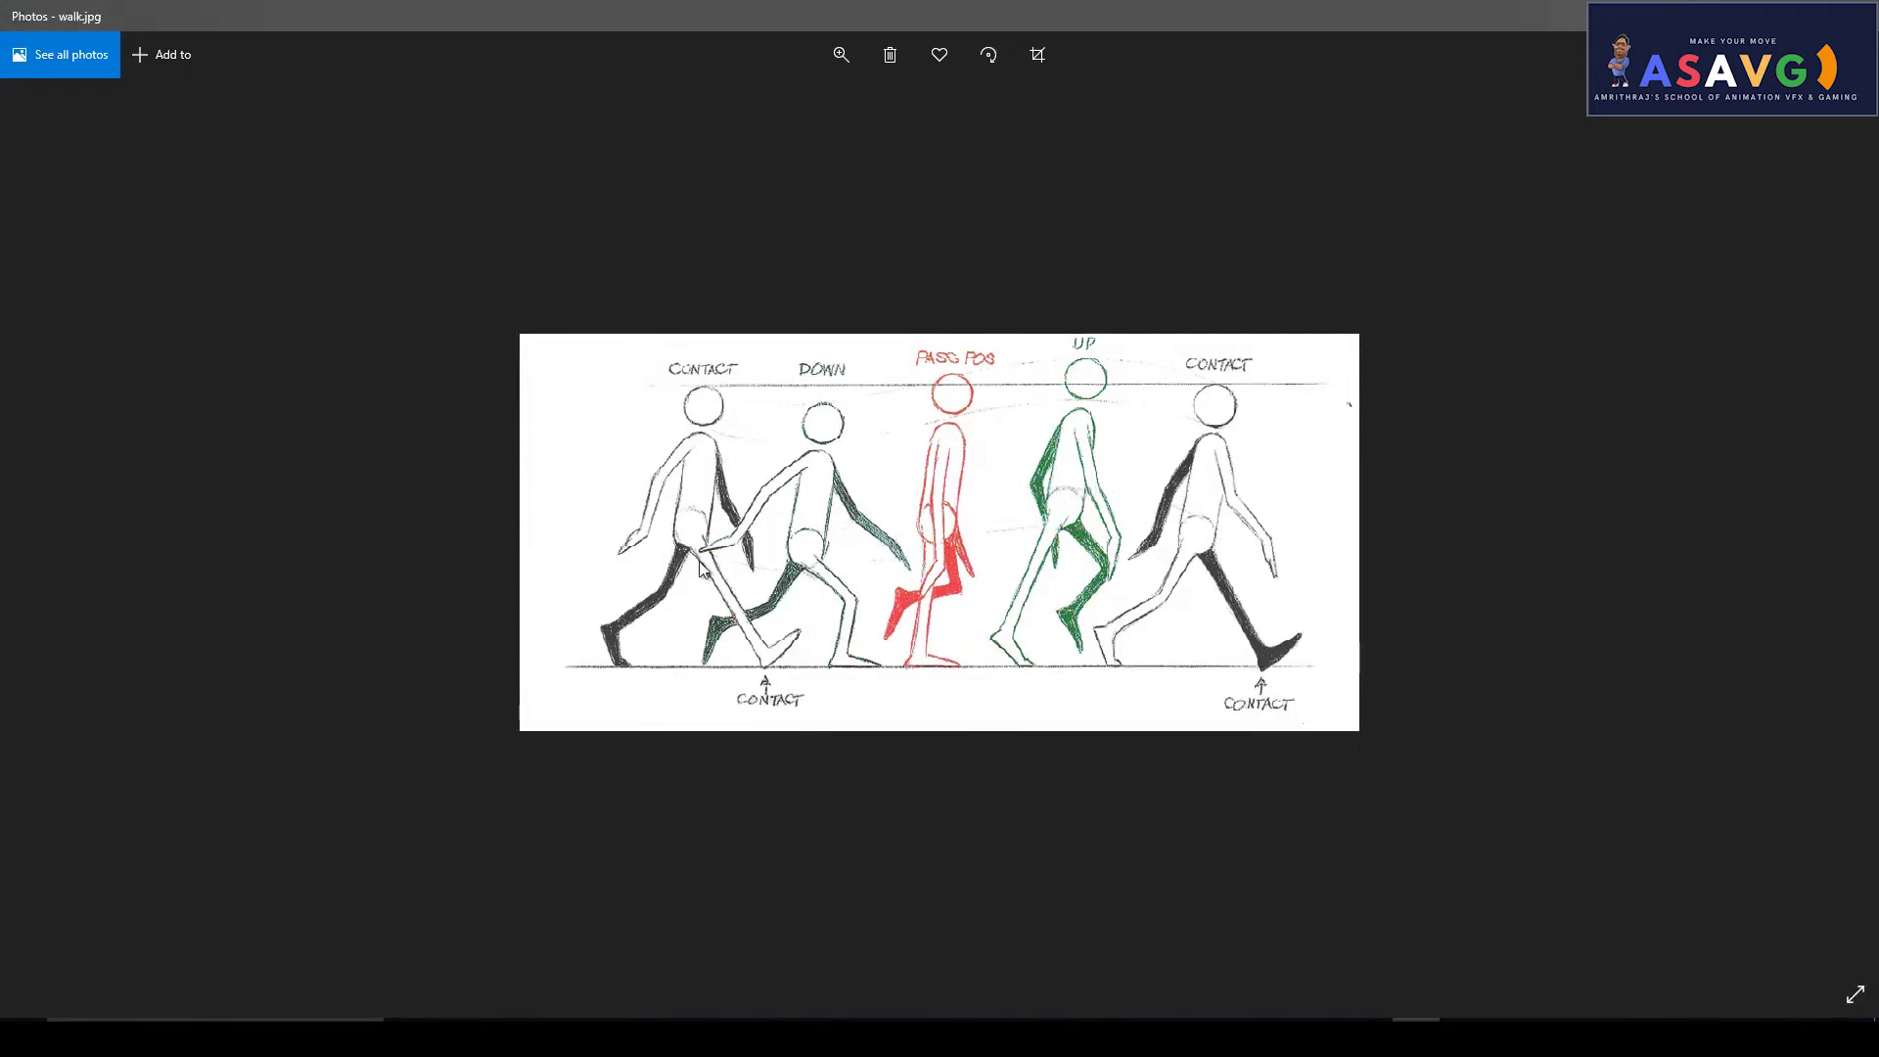
key("alt+Tab")
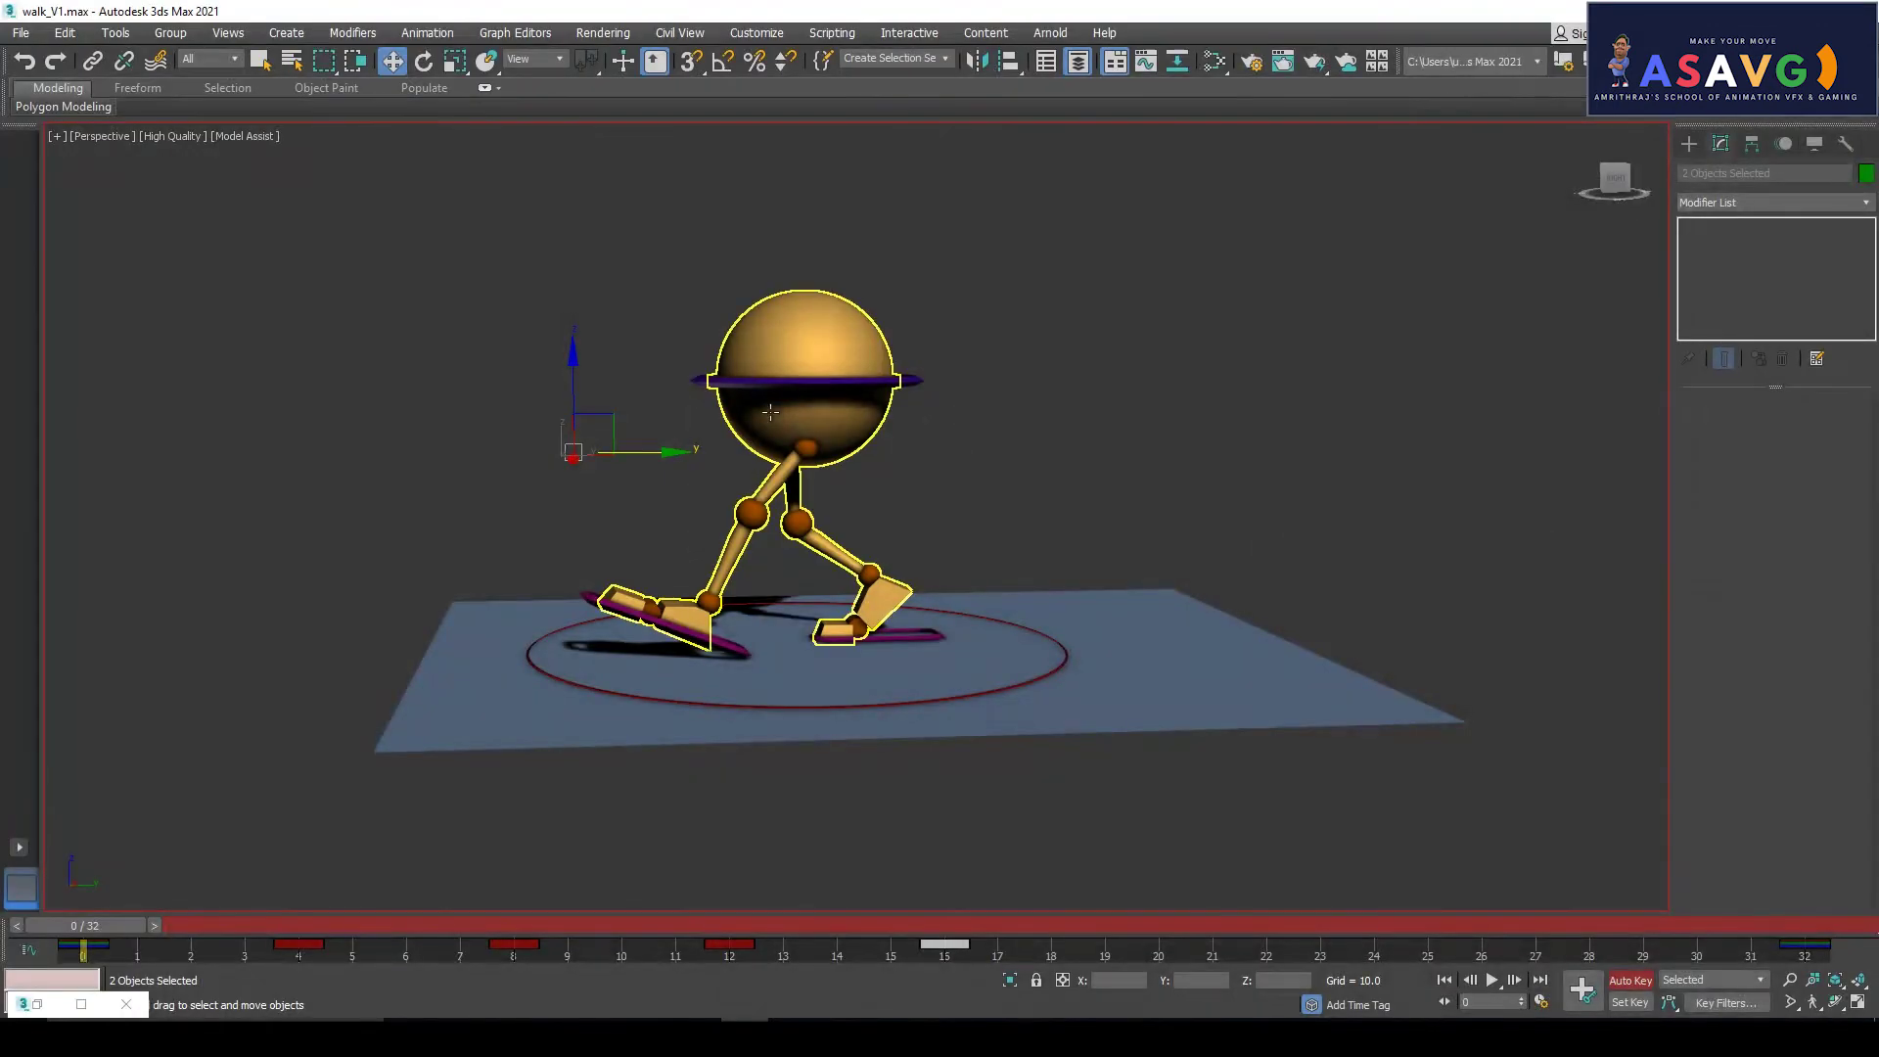
left_click(762, 387)
left_click_drag(81, 933, 291, 935)
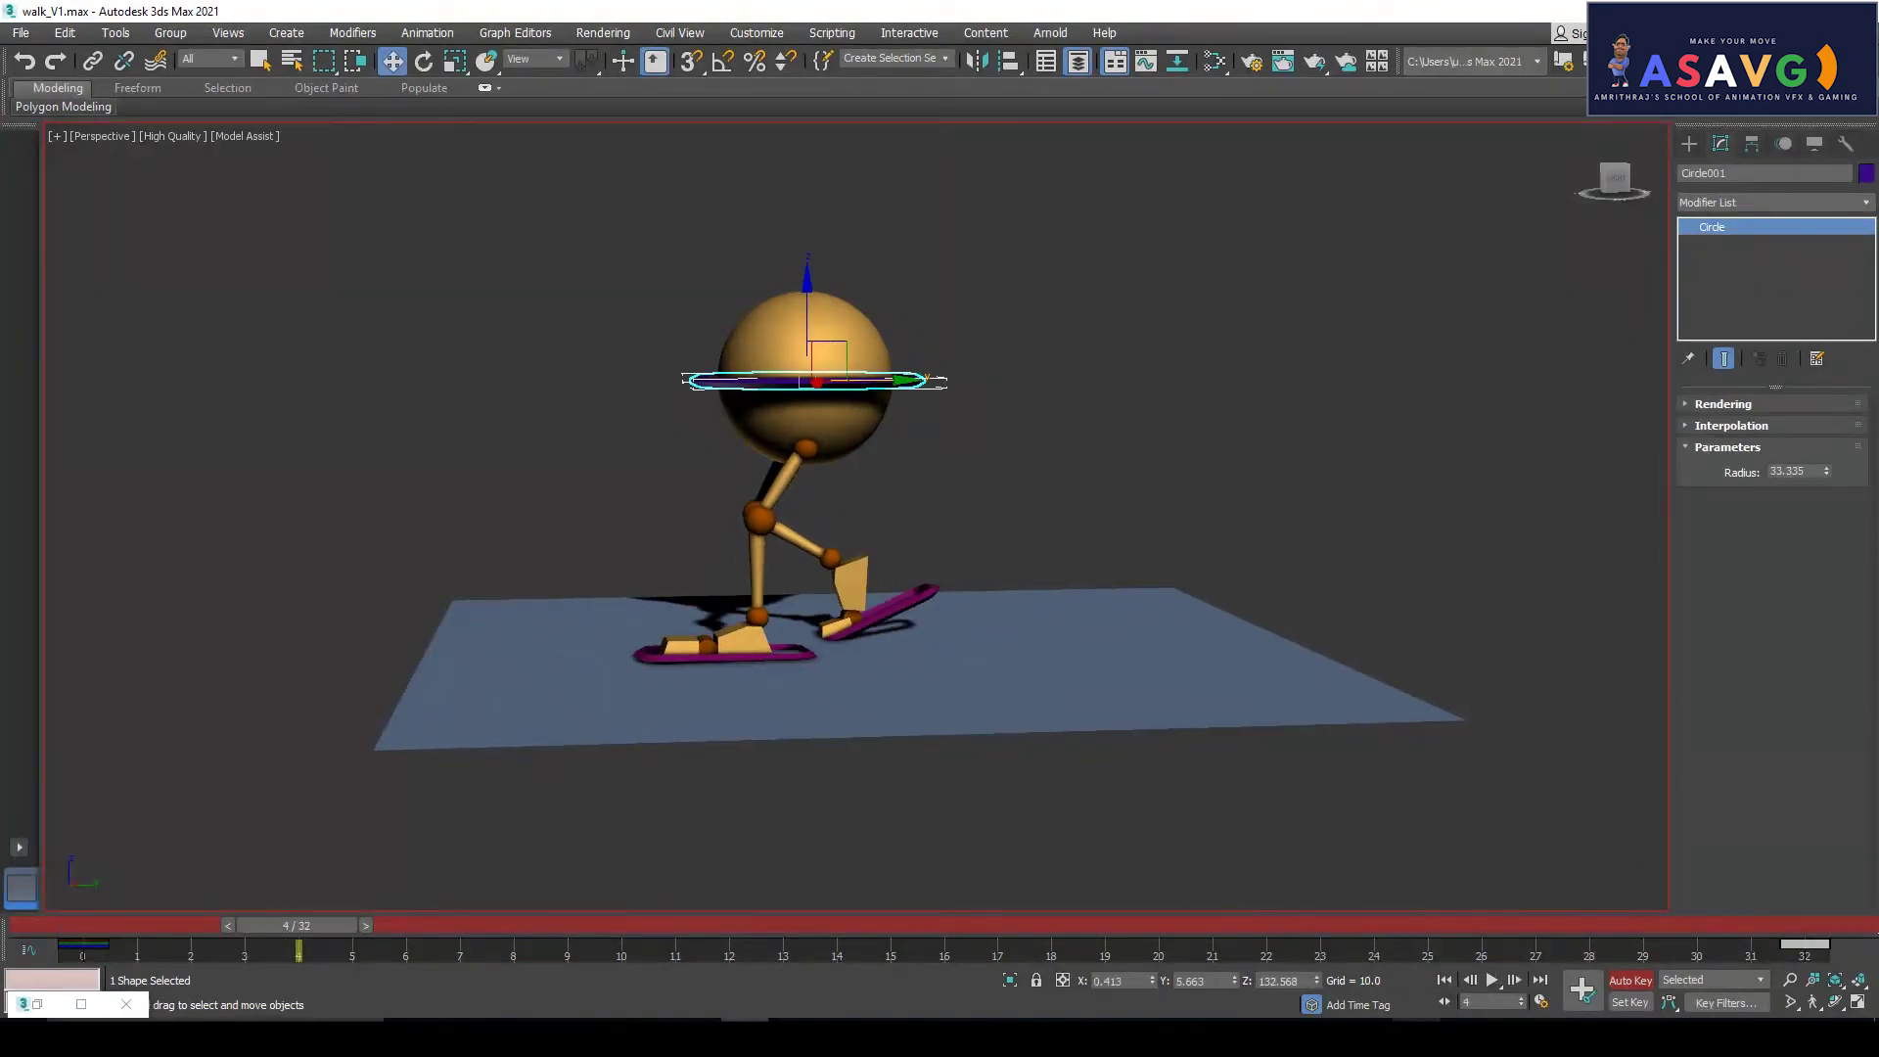
key("alt+Tab")
key("alt+Tab")
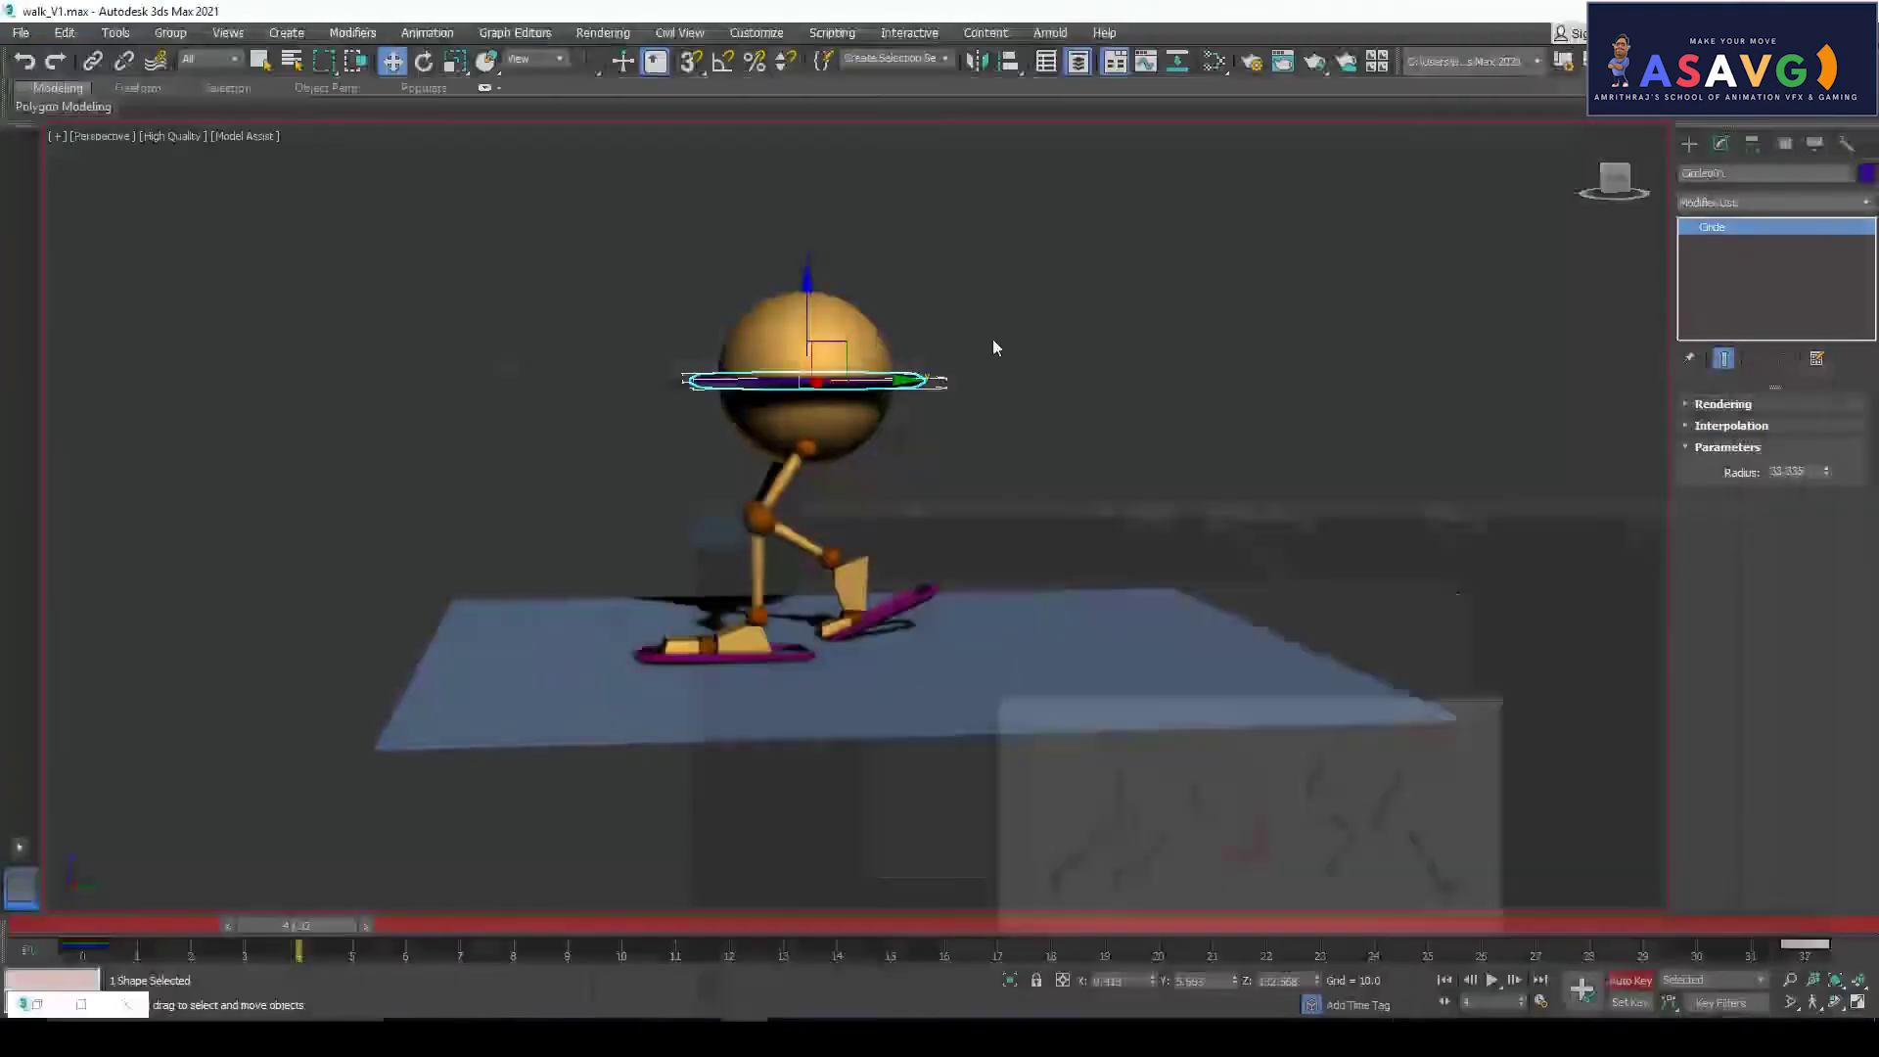
mouse_move(905, 383)
left_mouse_down()
mouse_move(839, 379)
mouse_move(911, 379)
left_mouse_up()
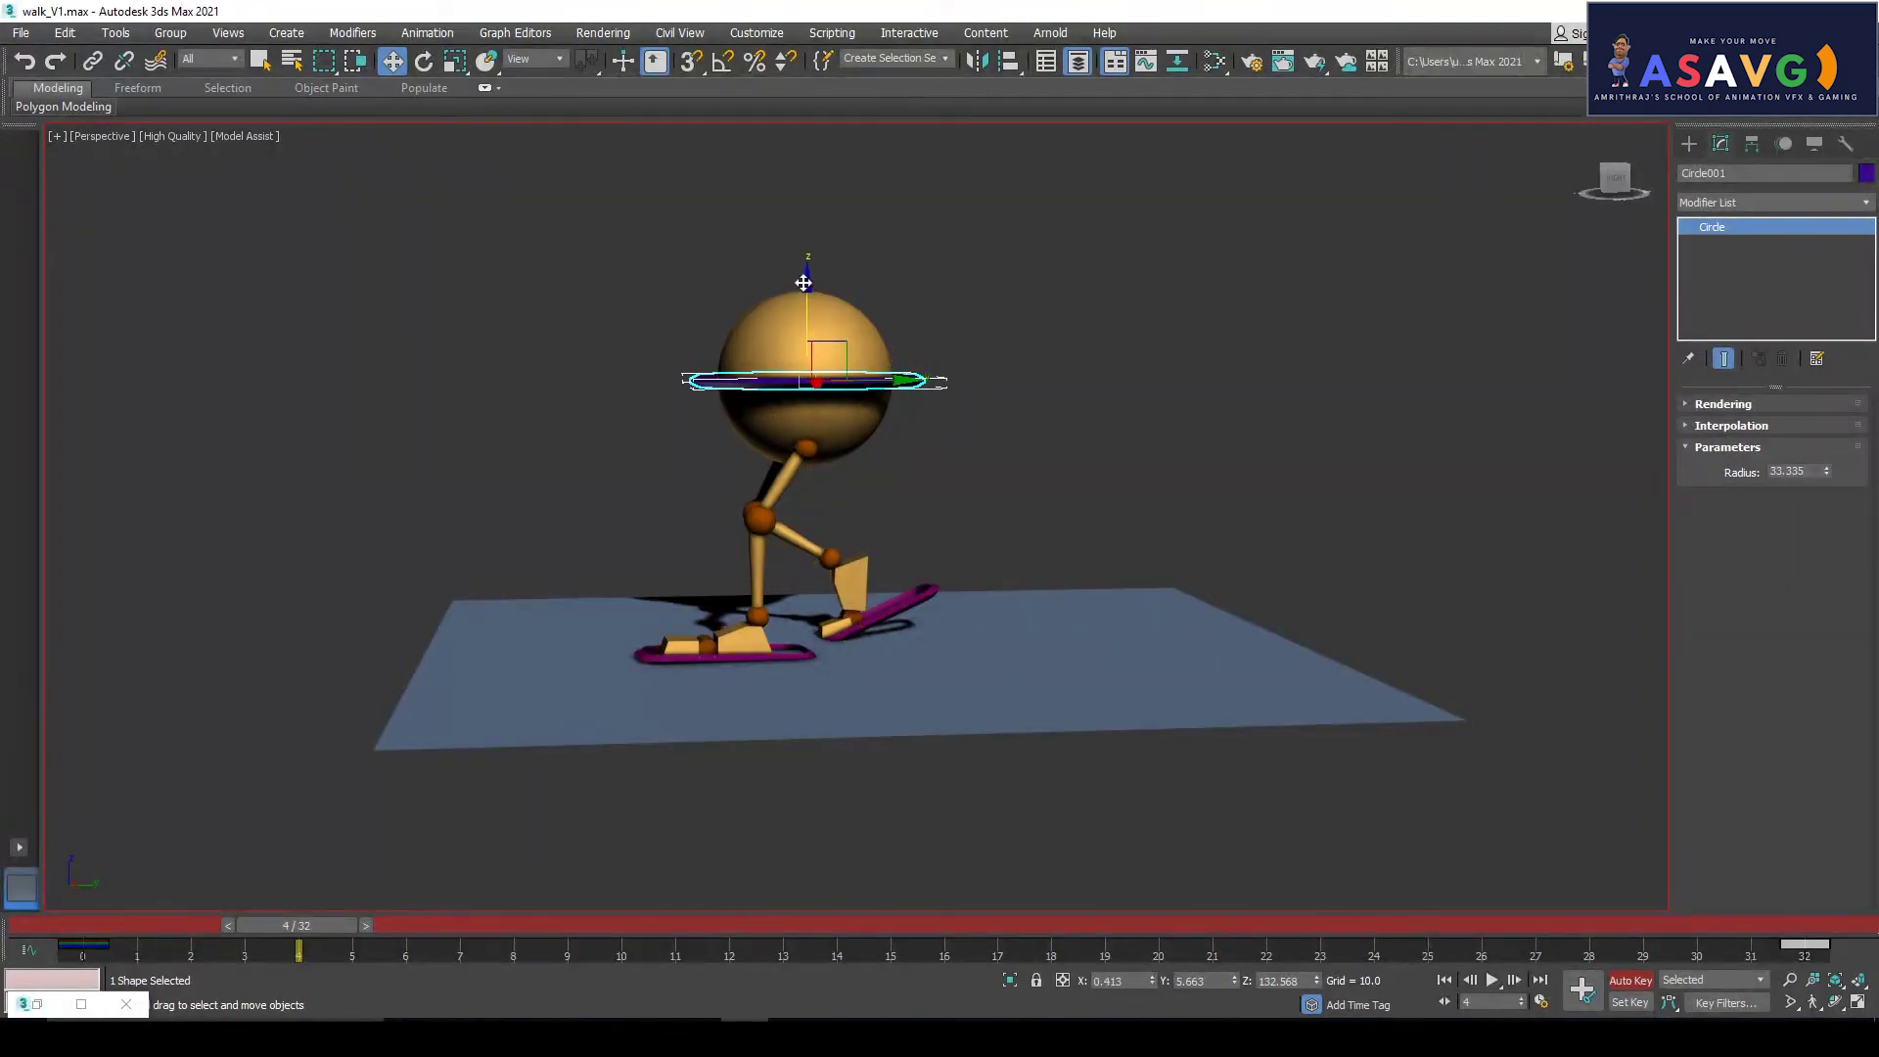
left_click_drag(804, 282, 804, 309)
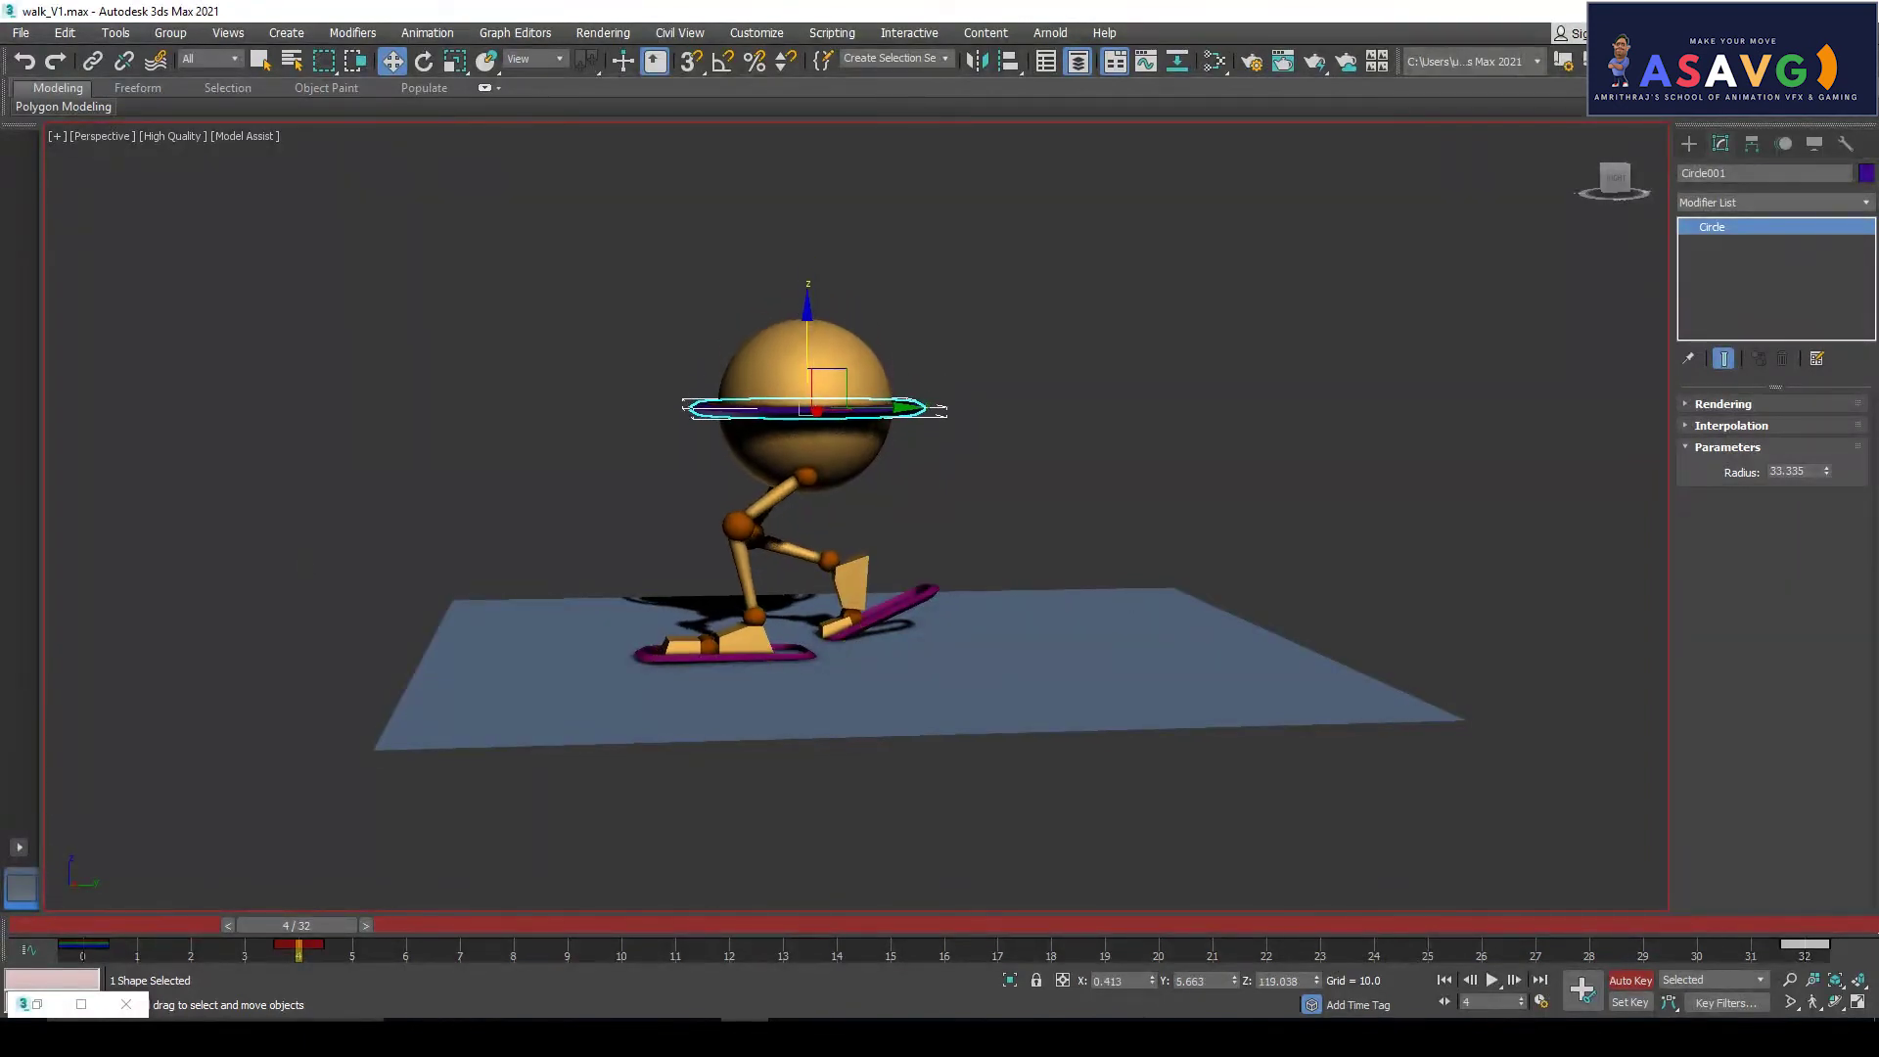
At frame 8, raise Circle001 to a Z of about 137, comparing it with the passing pose in walk.jpg
mouse_move(250, 930)
left_mouse_down()
mouse_move(41, 937)
mouse_move(251, 930)
left_mouse_up()
key("w")
left_click(1416, 1036)
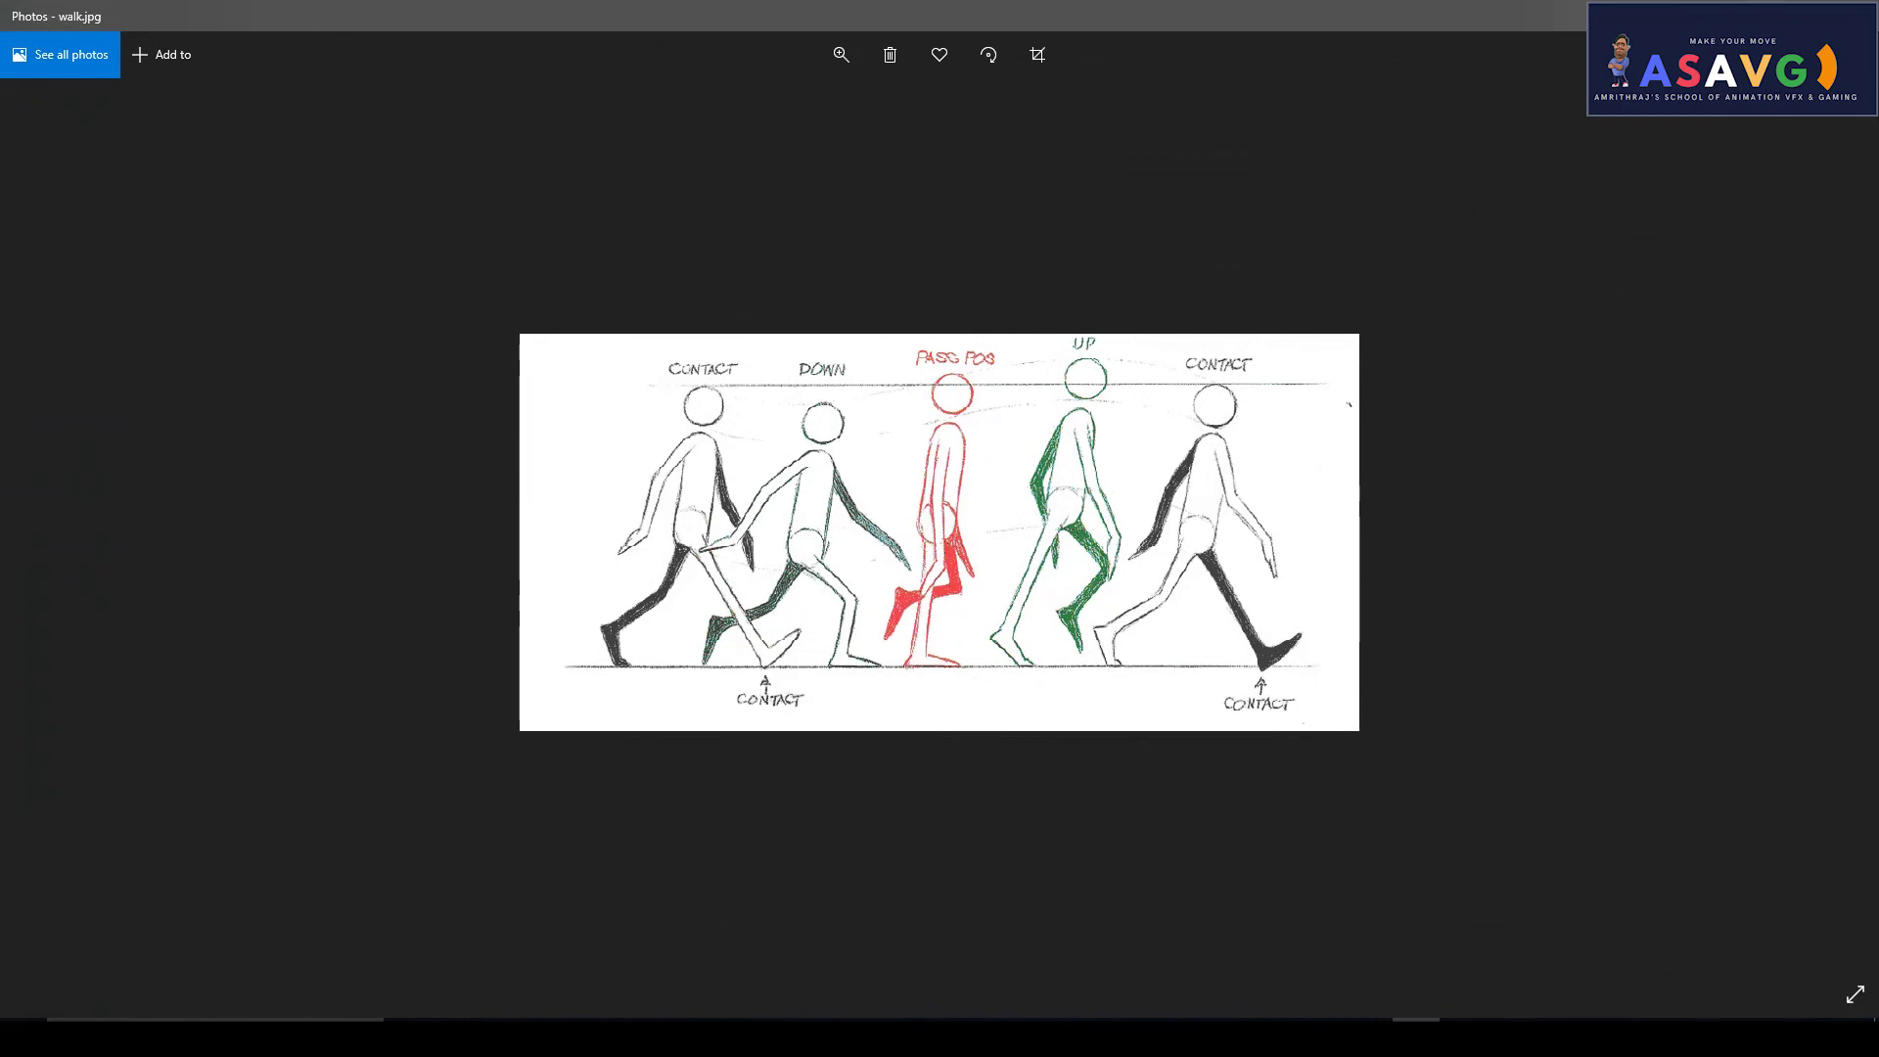
left_click(1416, 1036)
left_click_drag(355, 932, 514, 929)
key("w")
left_click_drag(807, 323, 808, 284)
left_click(1415, 1035)
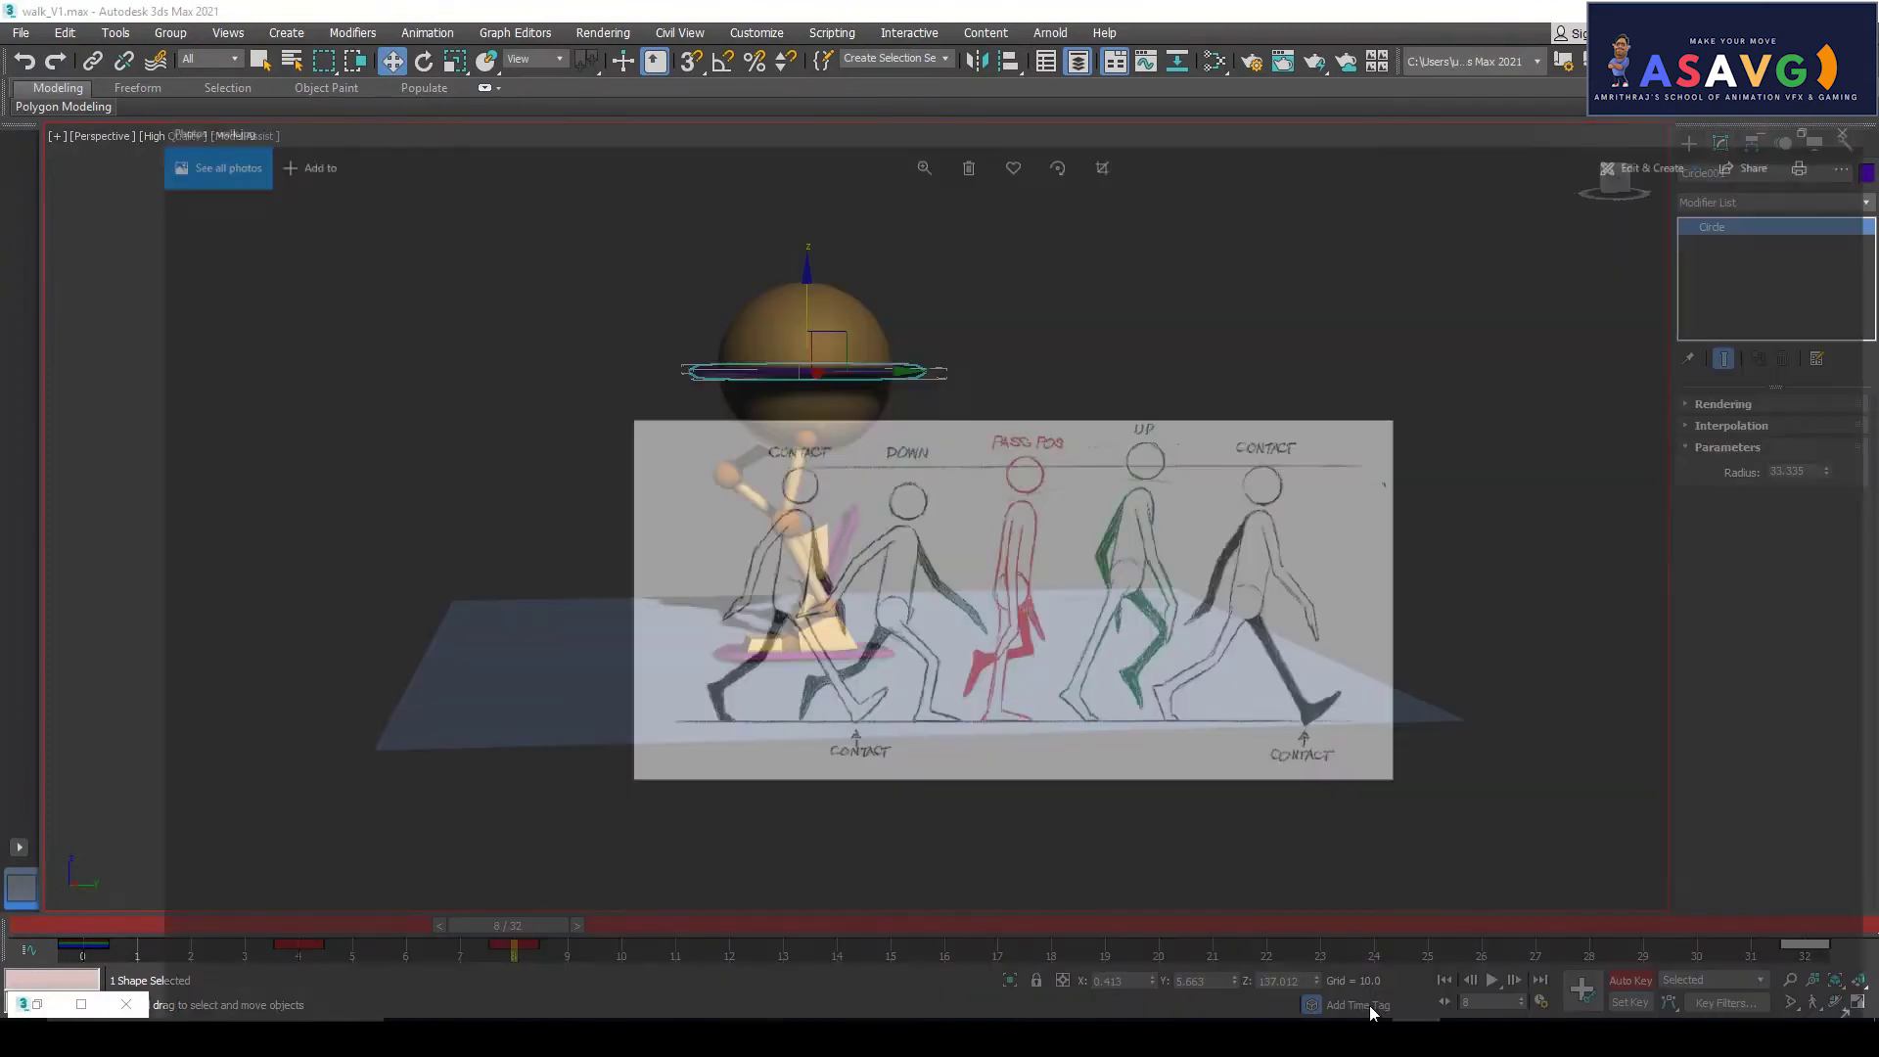
left_click(1764, 14)
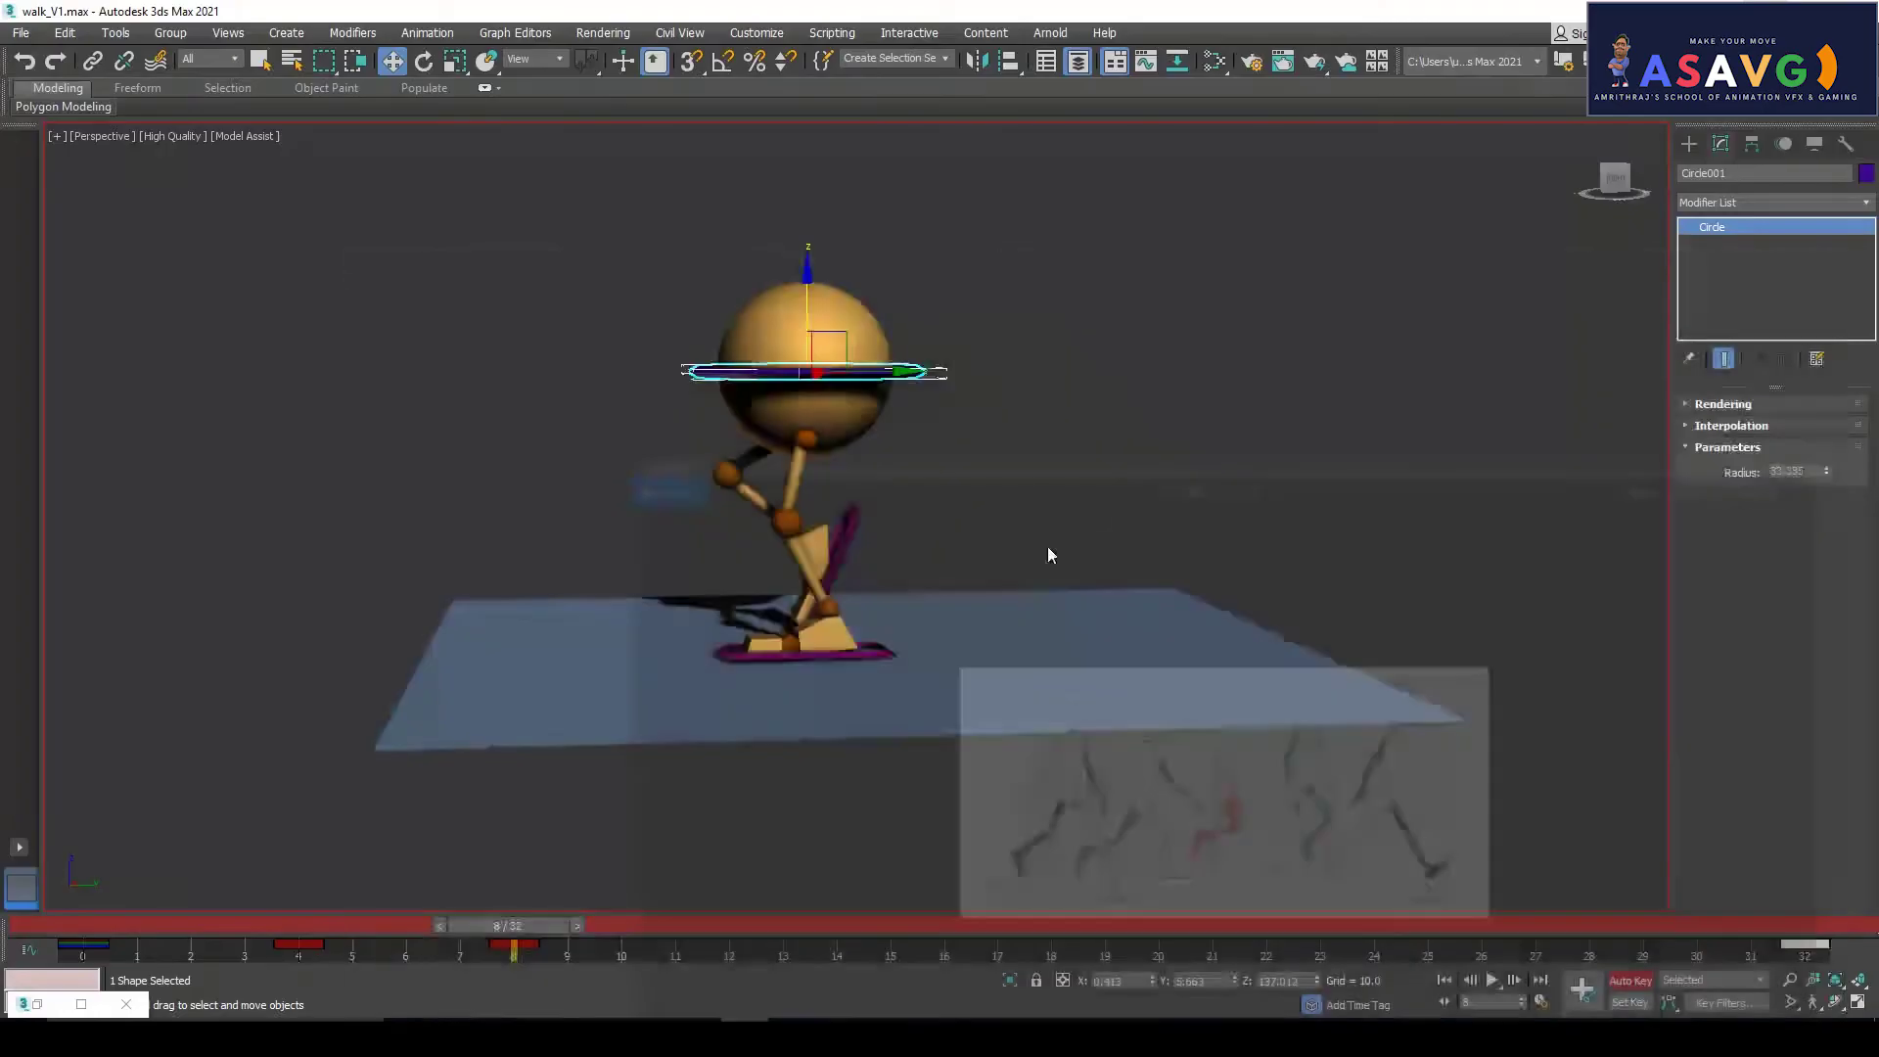
At frame 12, raise Circle001 to a Z of about 141.4 for the up pose
left_click_drag(522, 929, 801, 925)
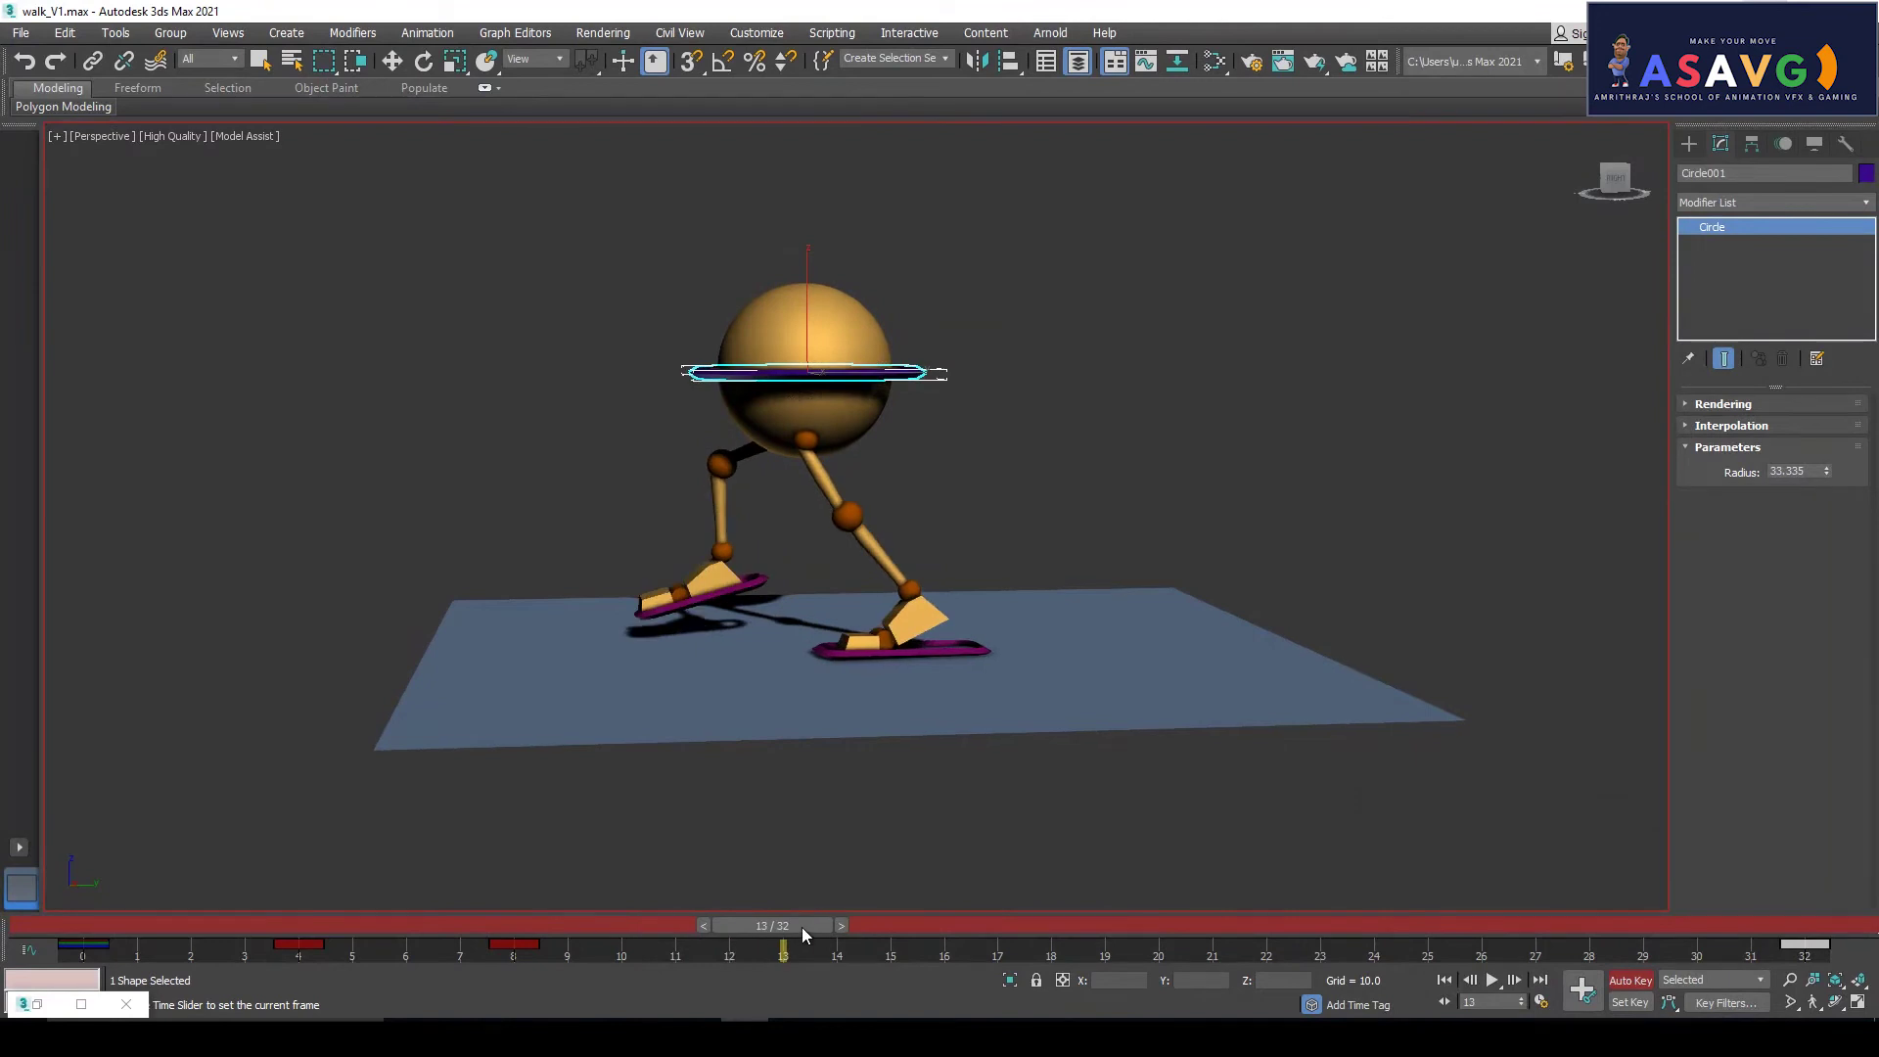
left_click_drag(802, 925, 748, 928)
key("w")
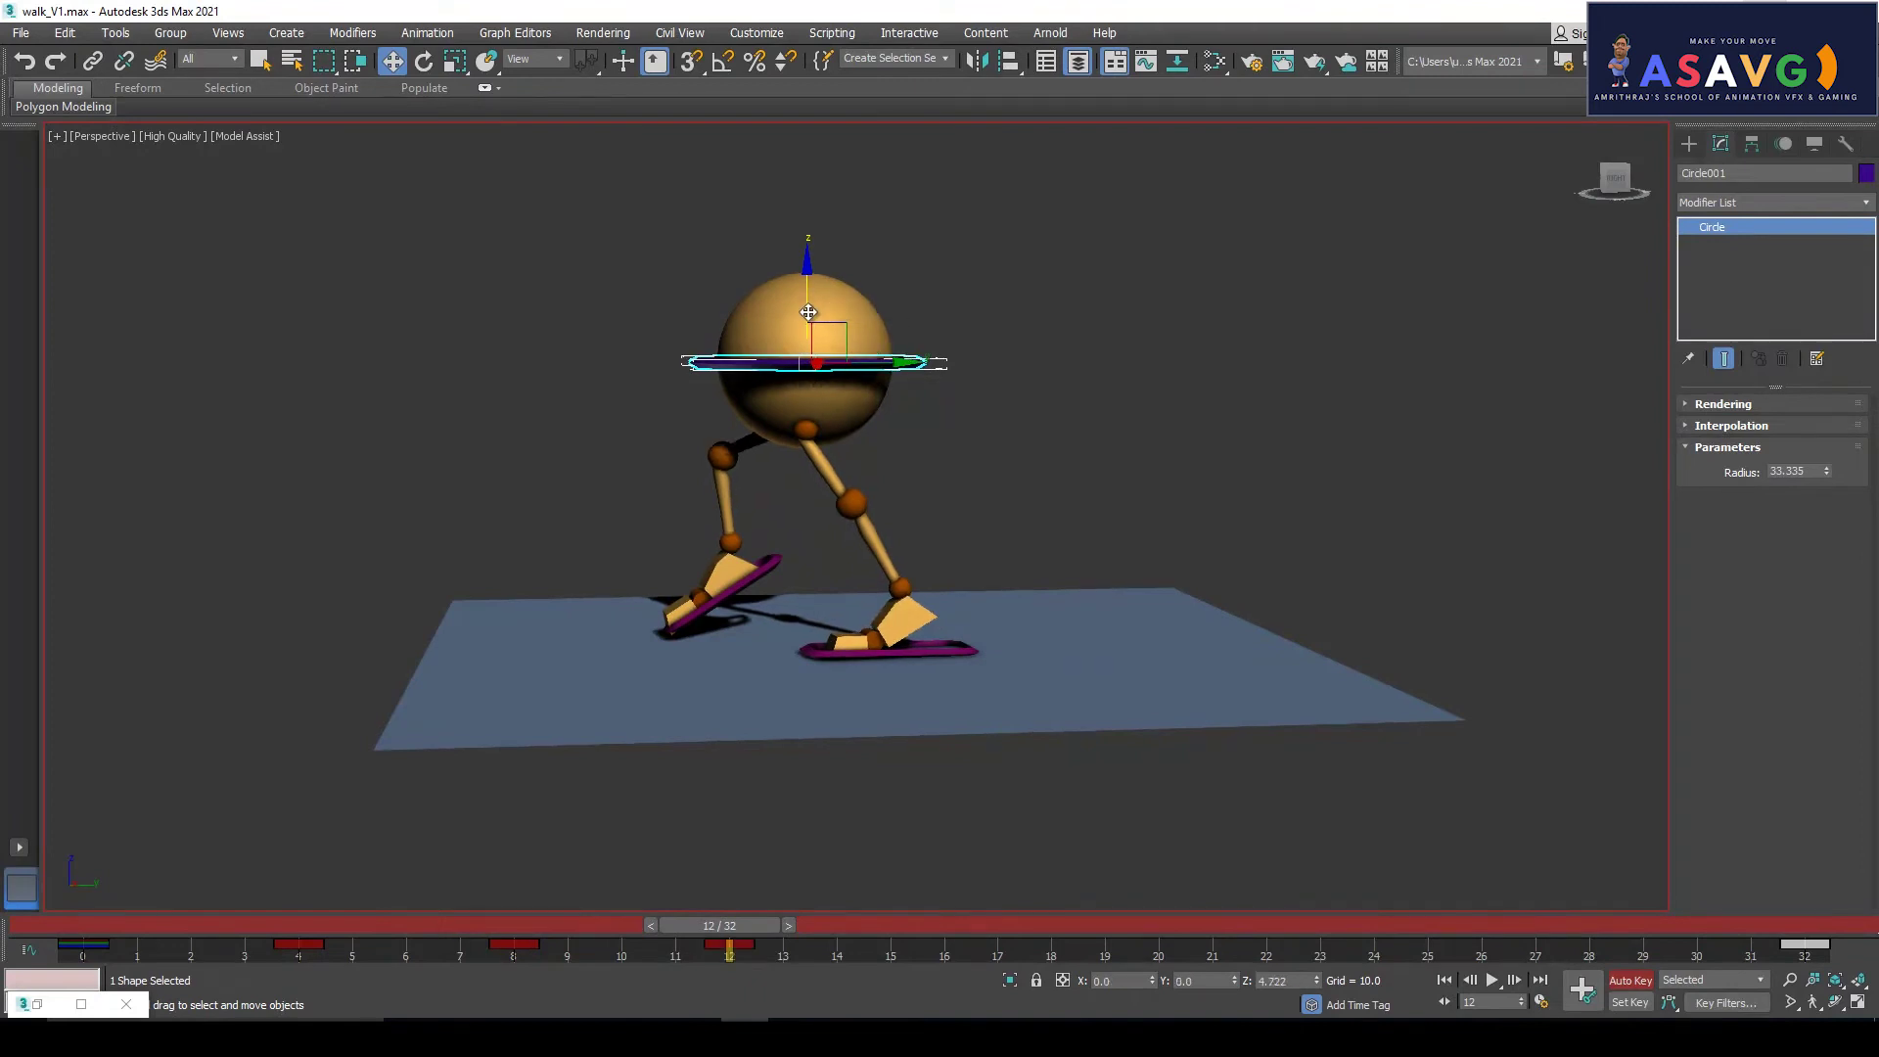
Copy Circle001's contact-pose key from frame 0 to frame 16
left_click_drag(671, 928, 925, 931)
key("w")
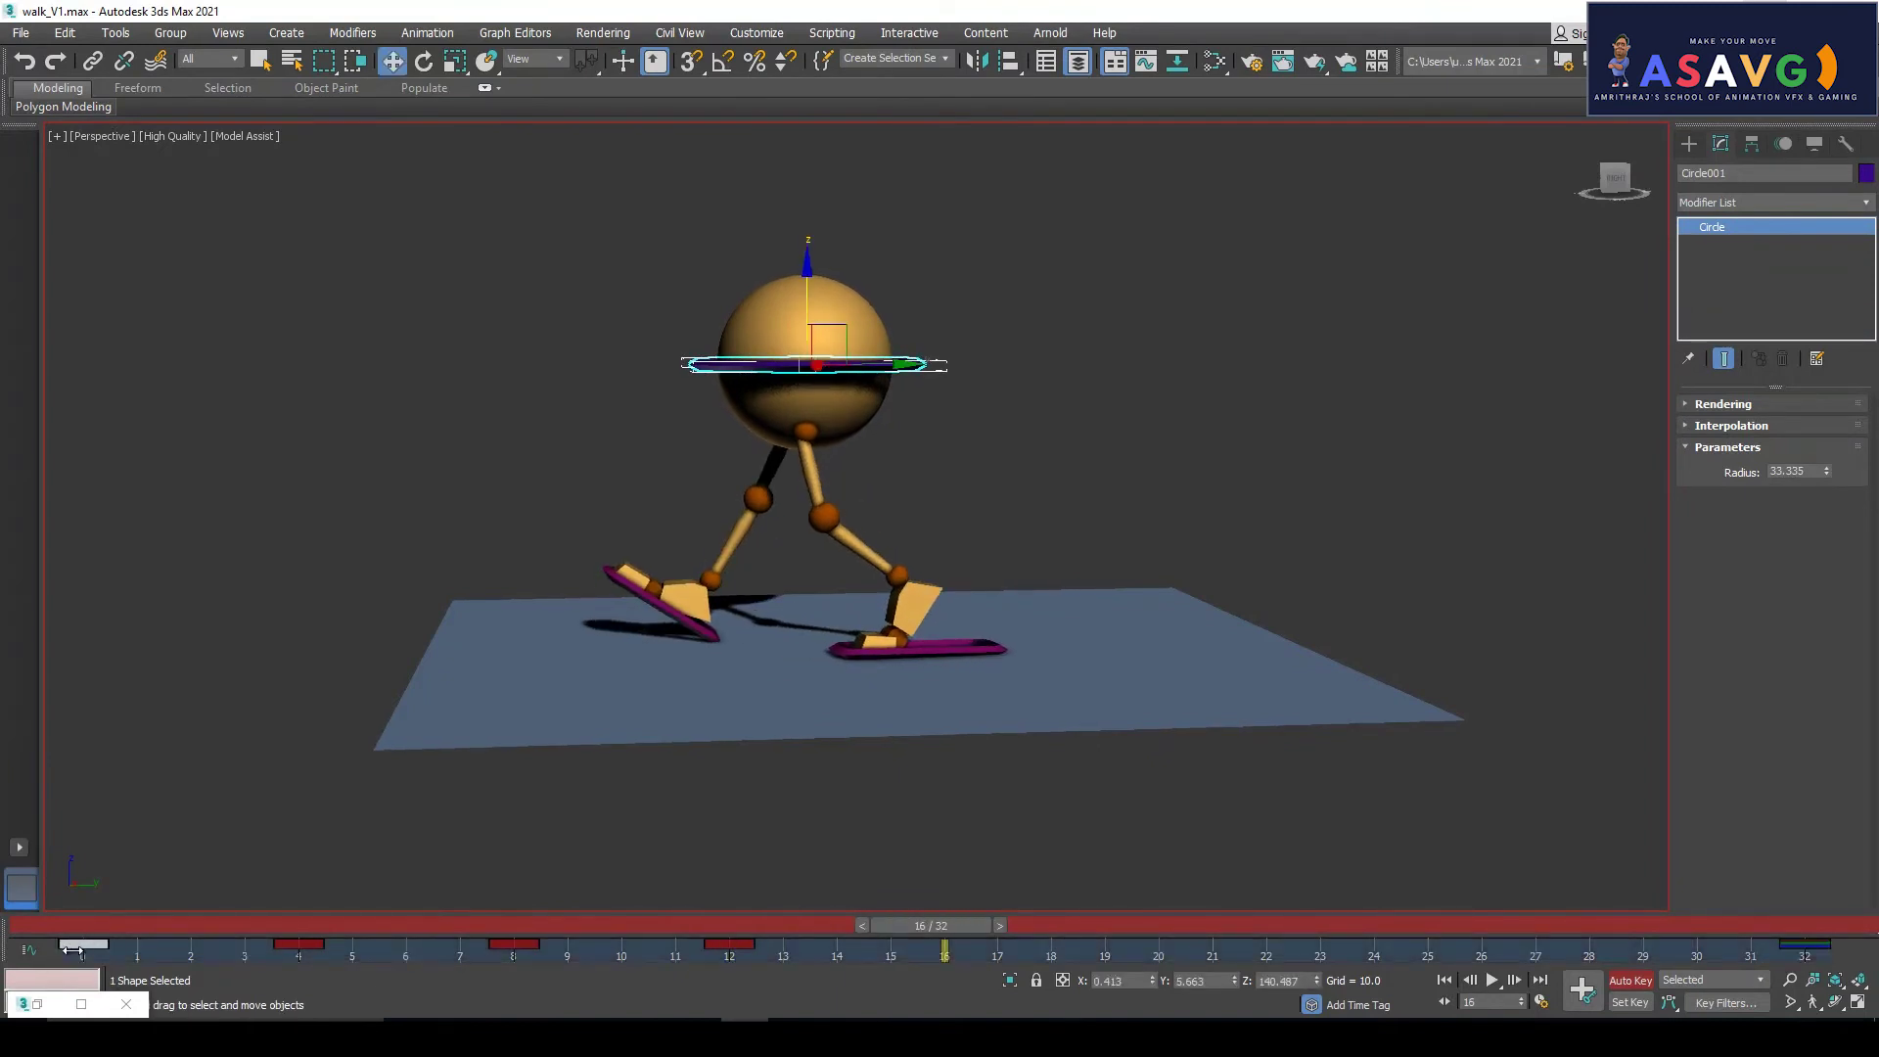
left_click(768, 534)
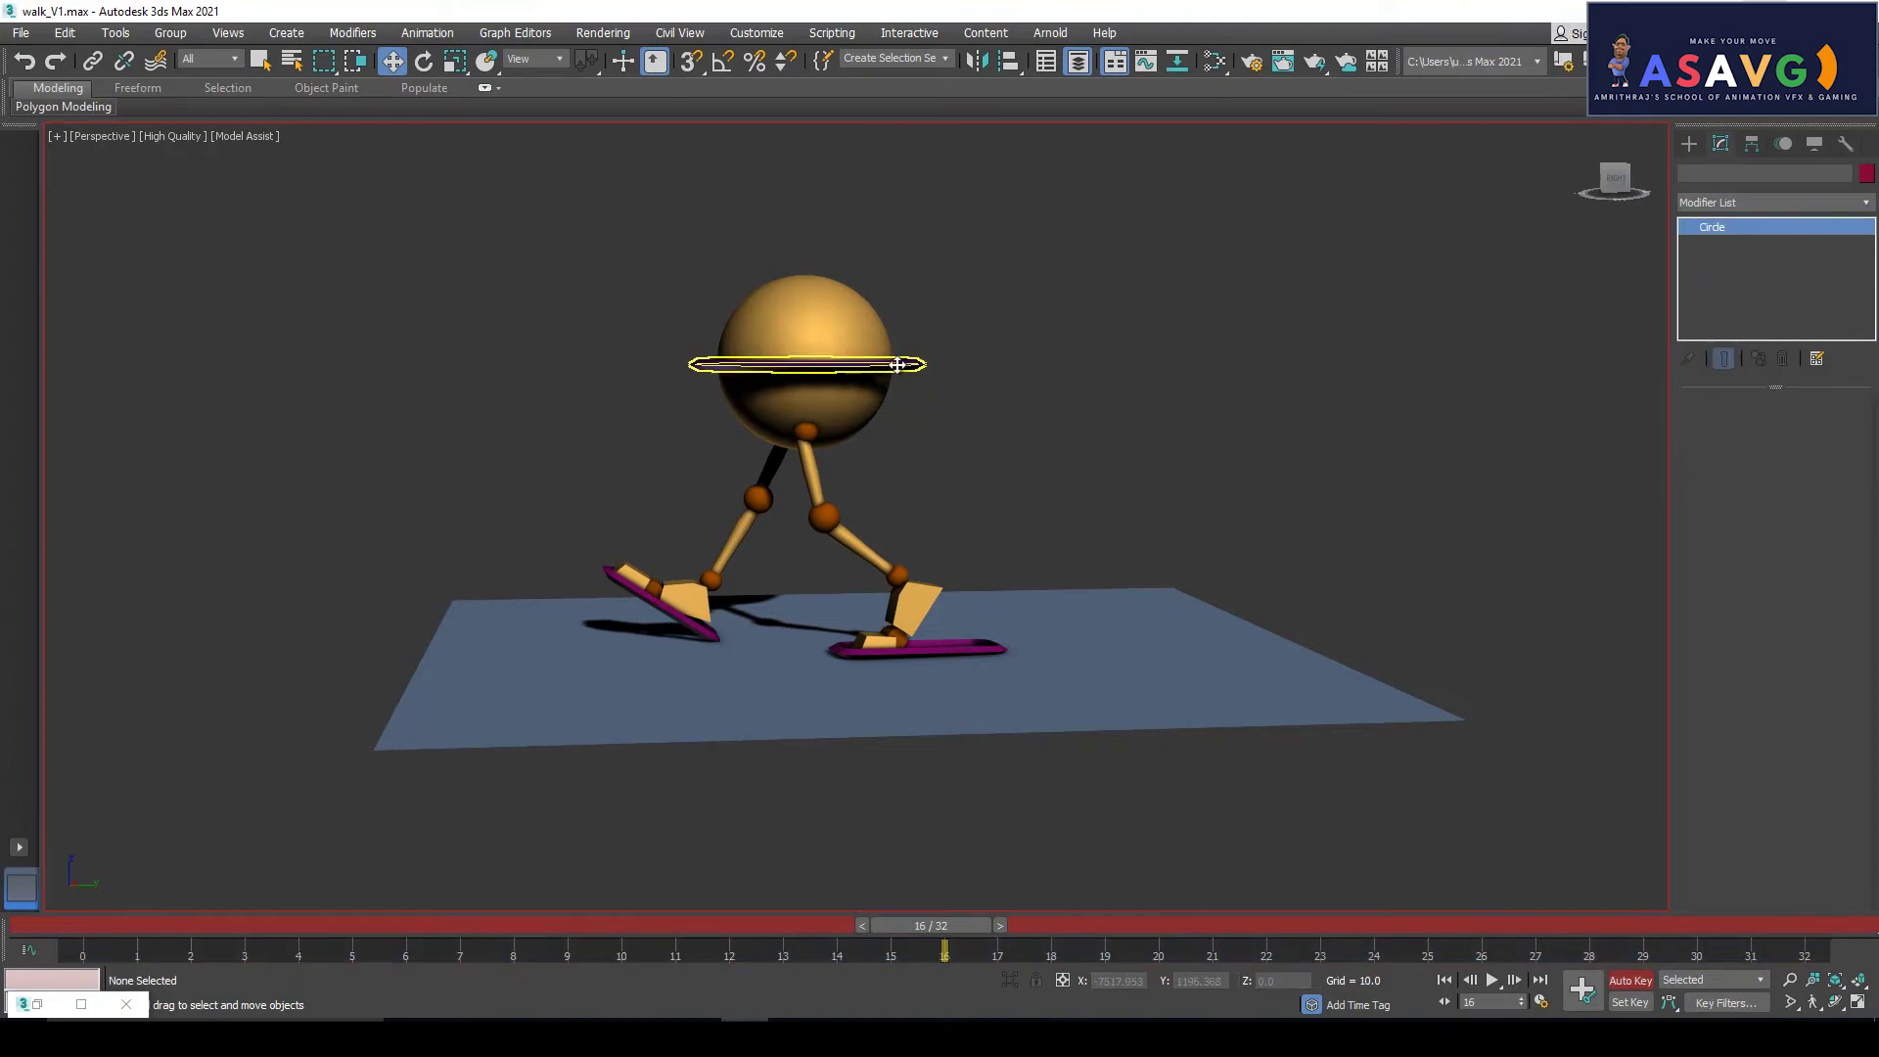
left_click(898, 364)
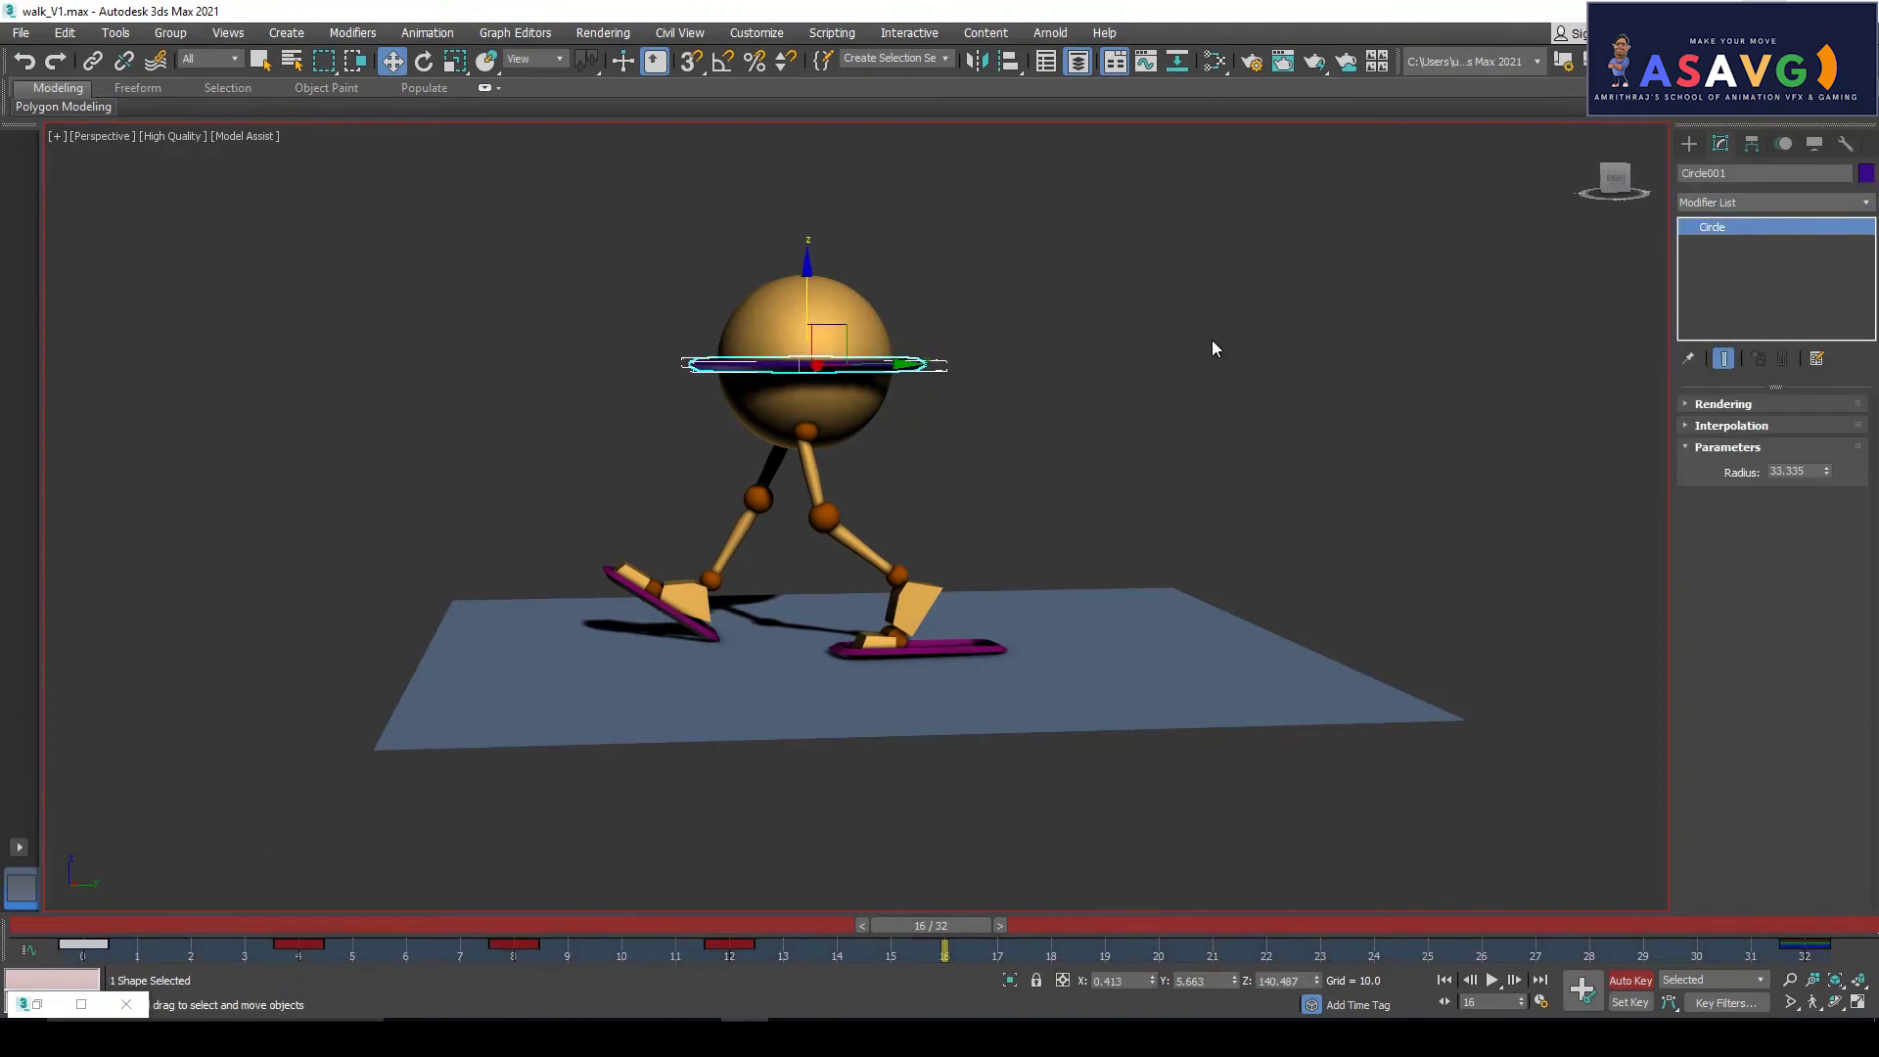
left_click(96, 923)
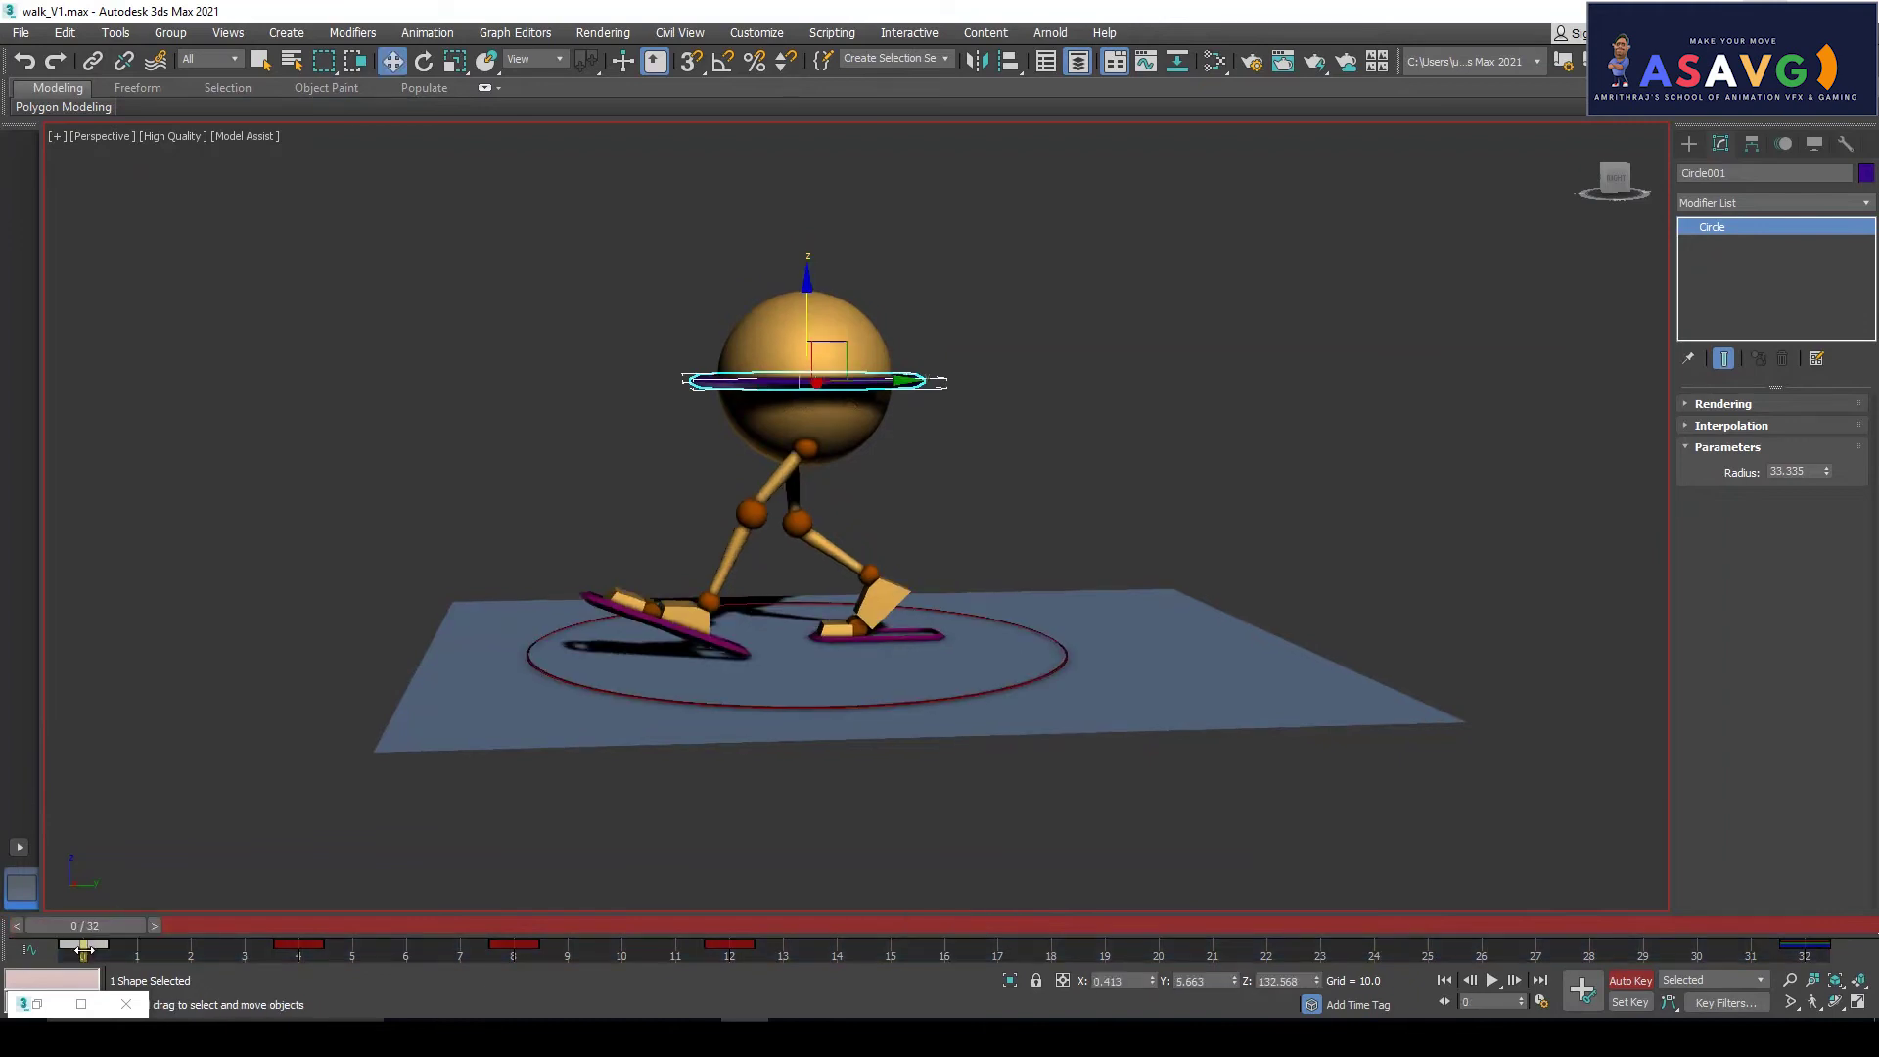
Copy Circle001's keys at frames 4, 8 and 12 to frames 20, 24 and 28 respectively
left_click_drag(747, 923, 325, 949)
left_click(306, 955)
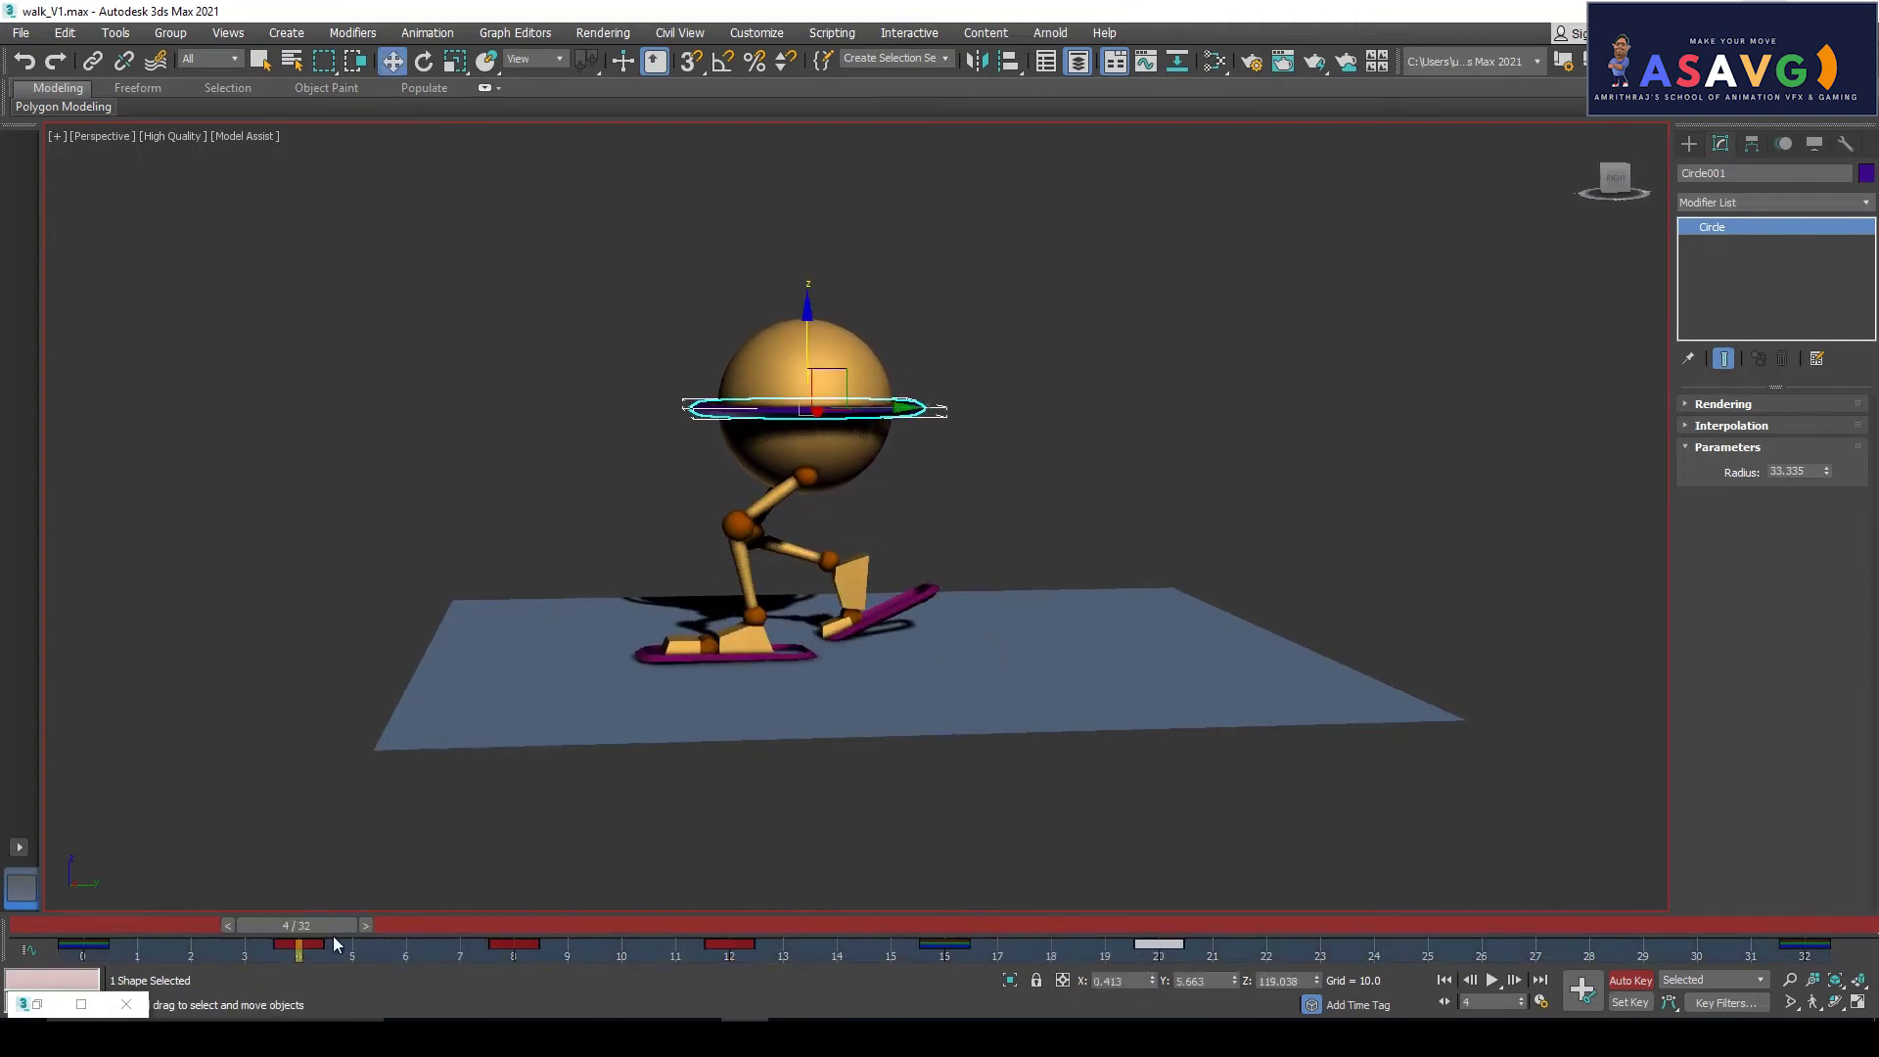
left_click_drag(333, 935, 546, 920)
left_click(512, 945)
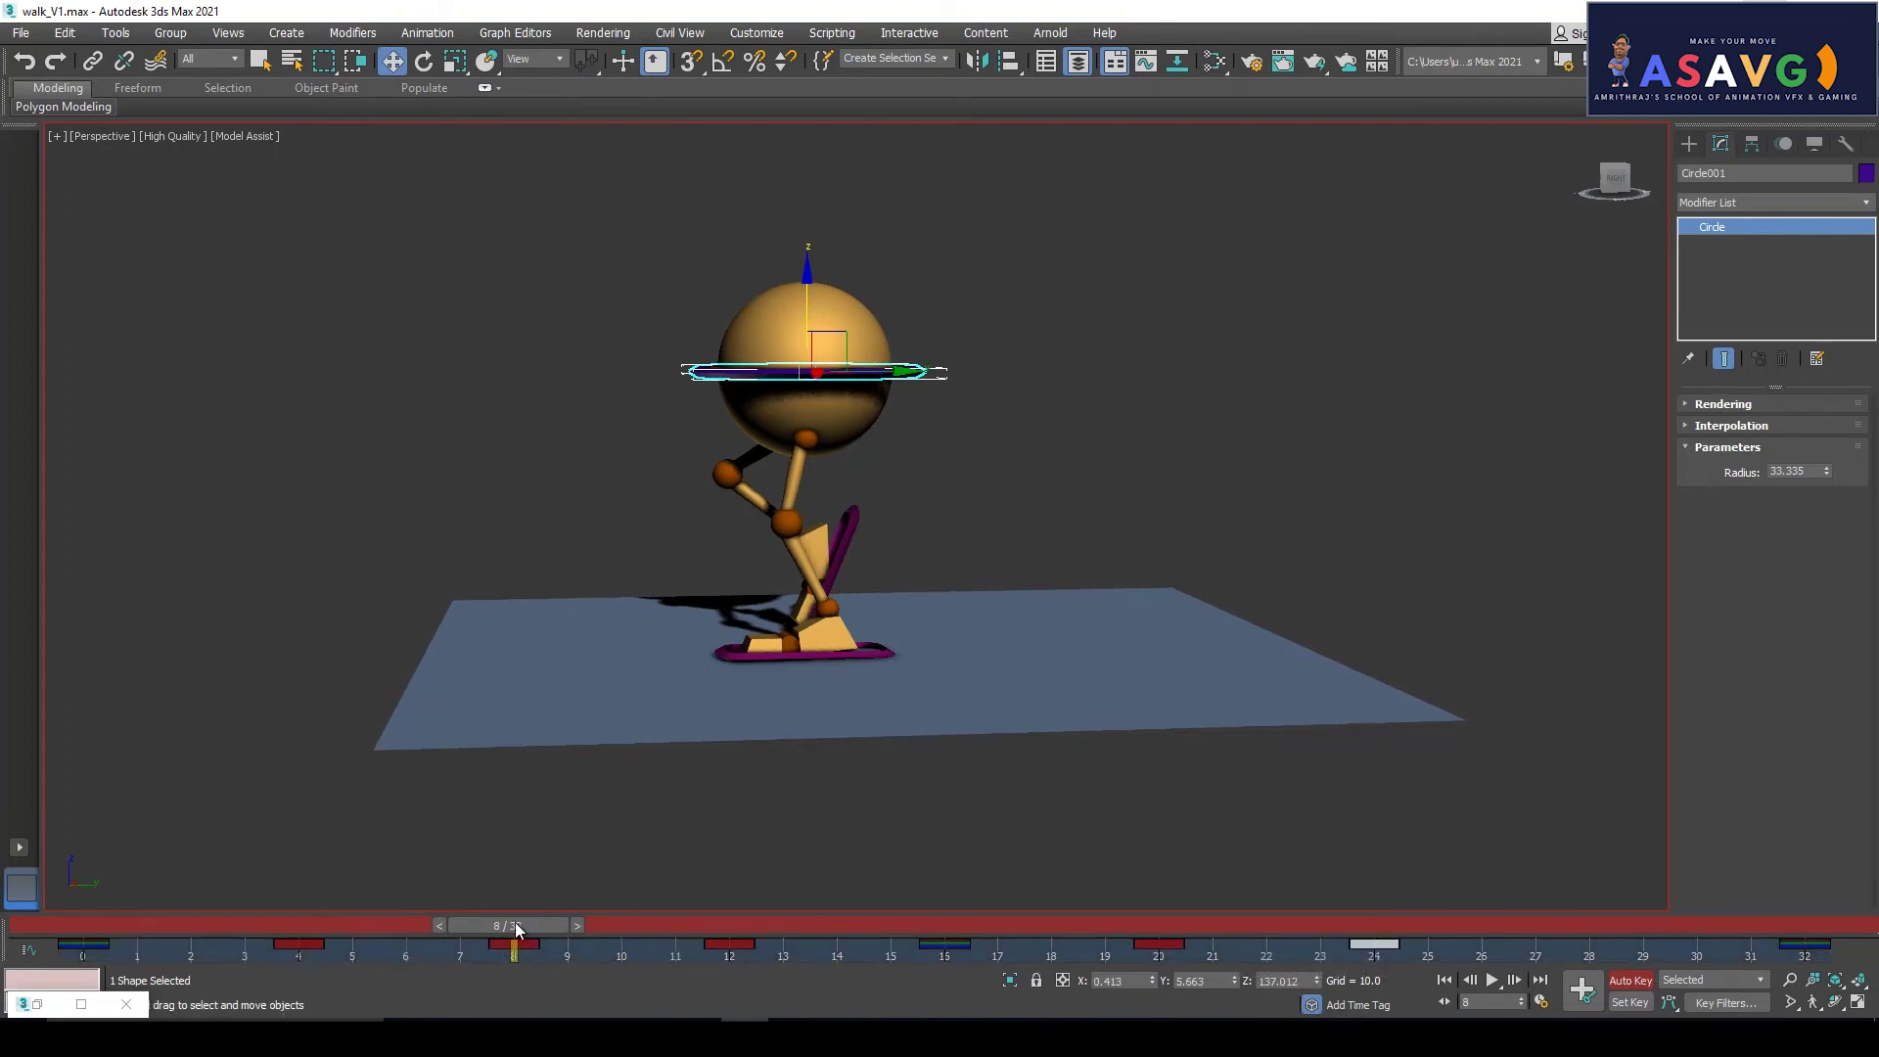
left_click_drag(515, 926, 729, 924)
left_click(724, 947)
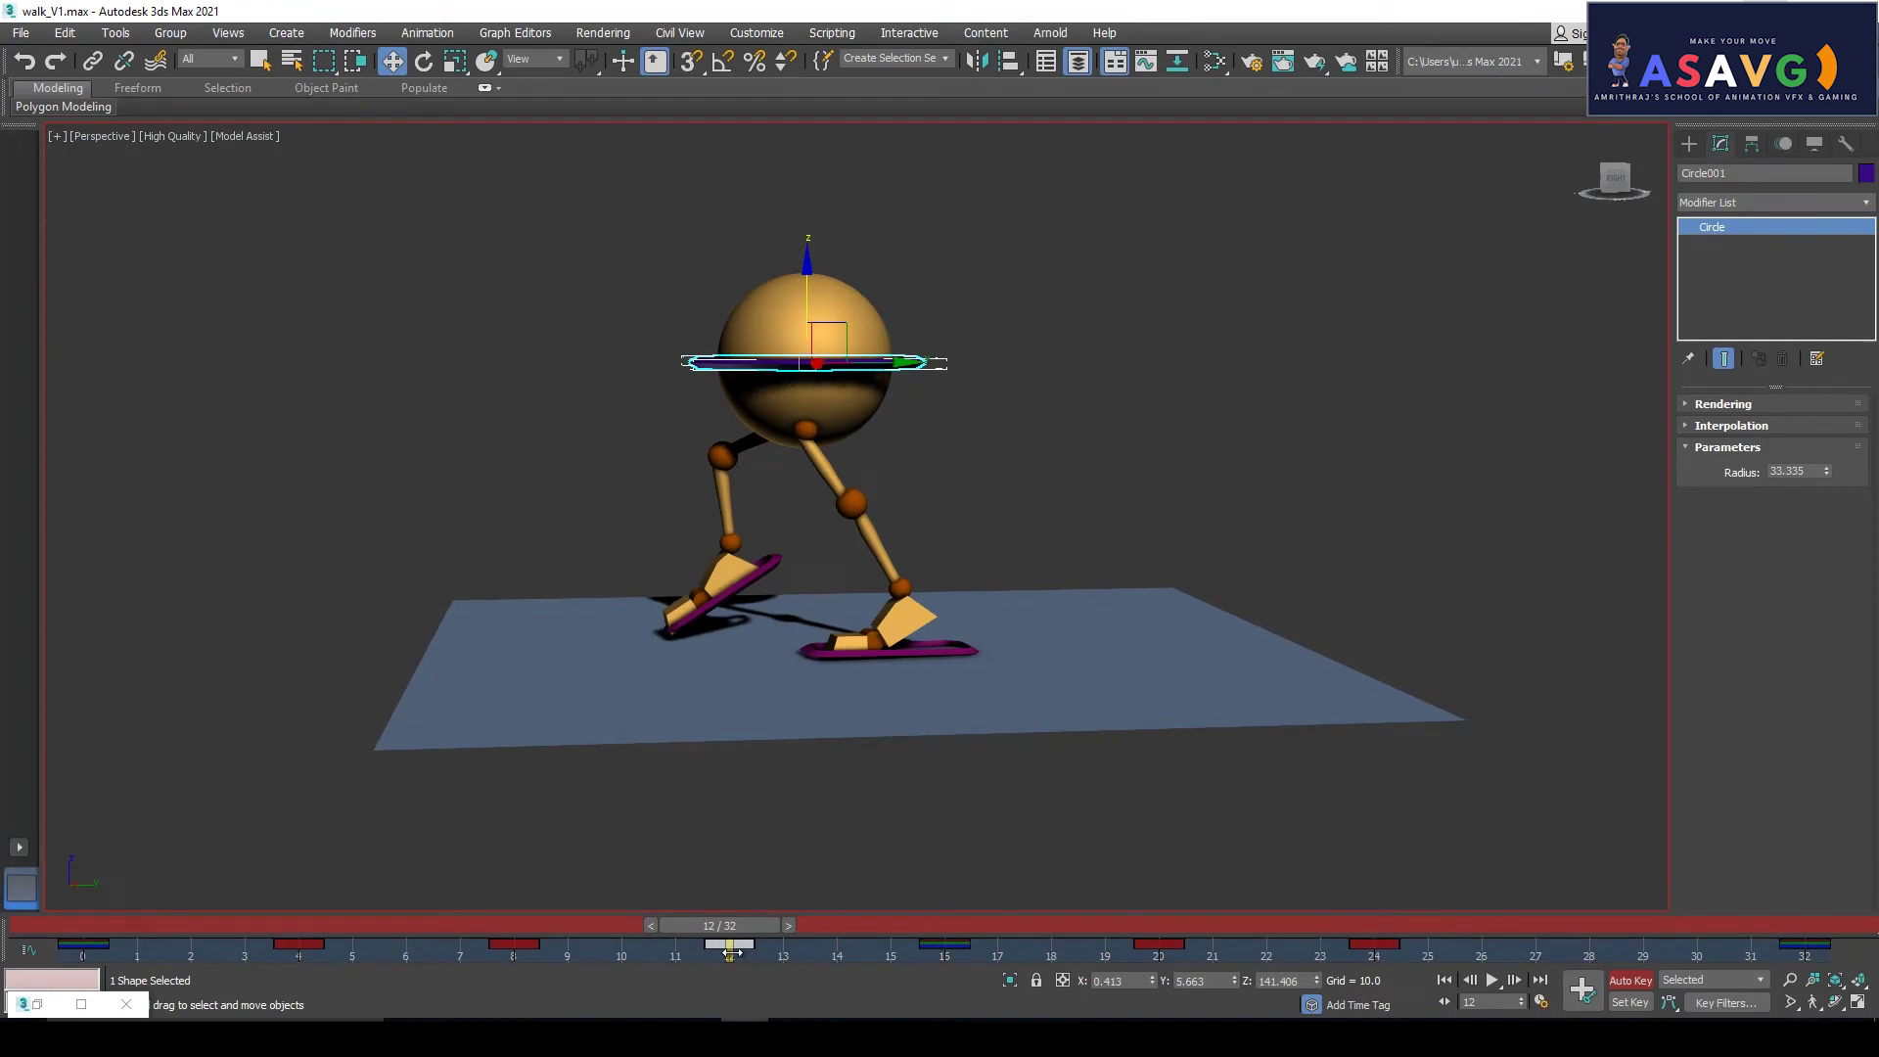
Scrub back to frame 0 and play the animation to review the body's up-and-down motion
left_click_drag(1324, 931, 89, 927)
key("w")
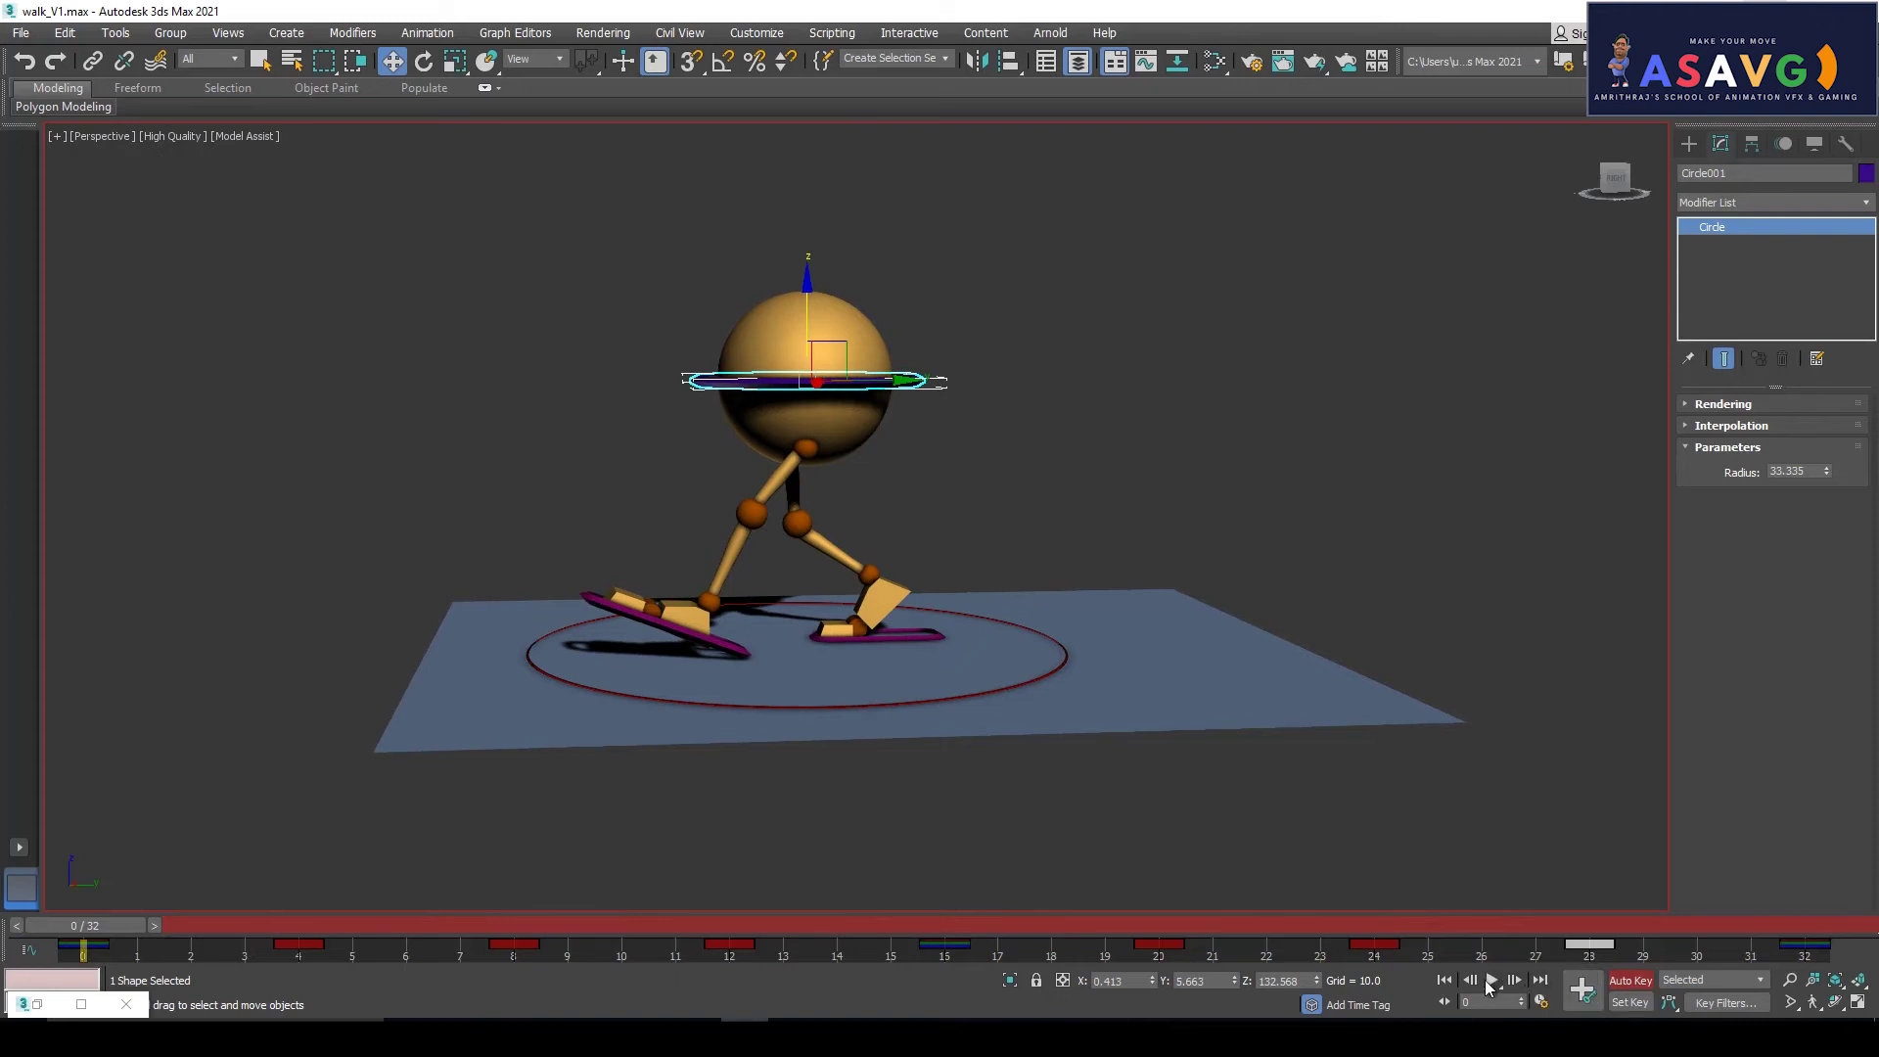
left_click(1489, 982)
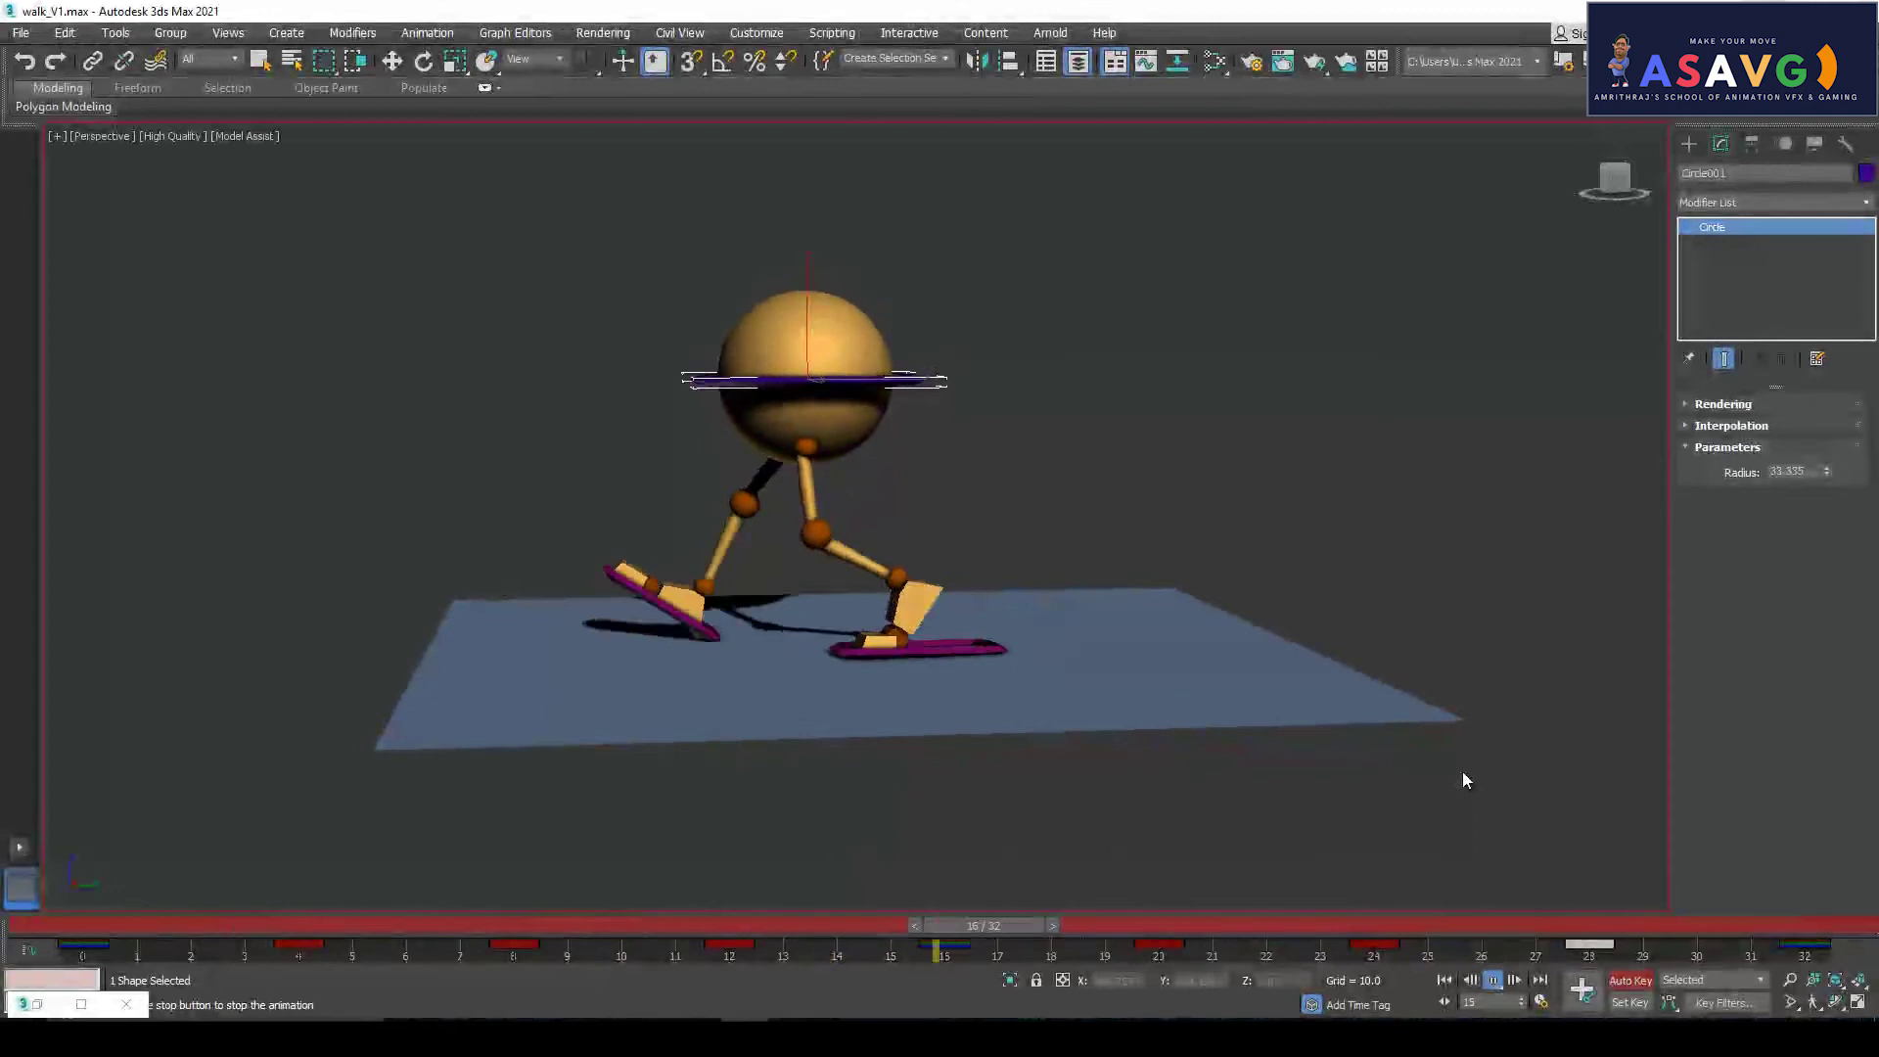
Stop playback, create a preview animation of the active time segment and watch it full-screen, pausing it on the frame to inspect
left_click(1500, 986)
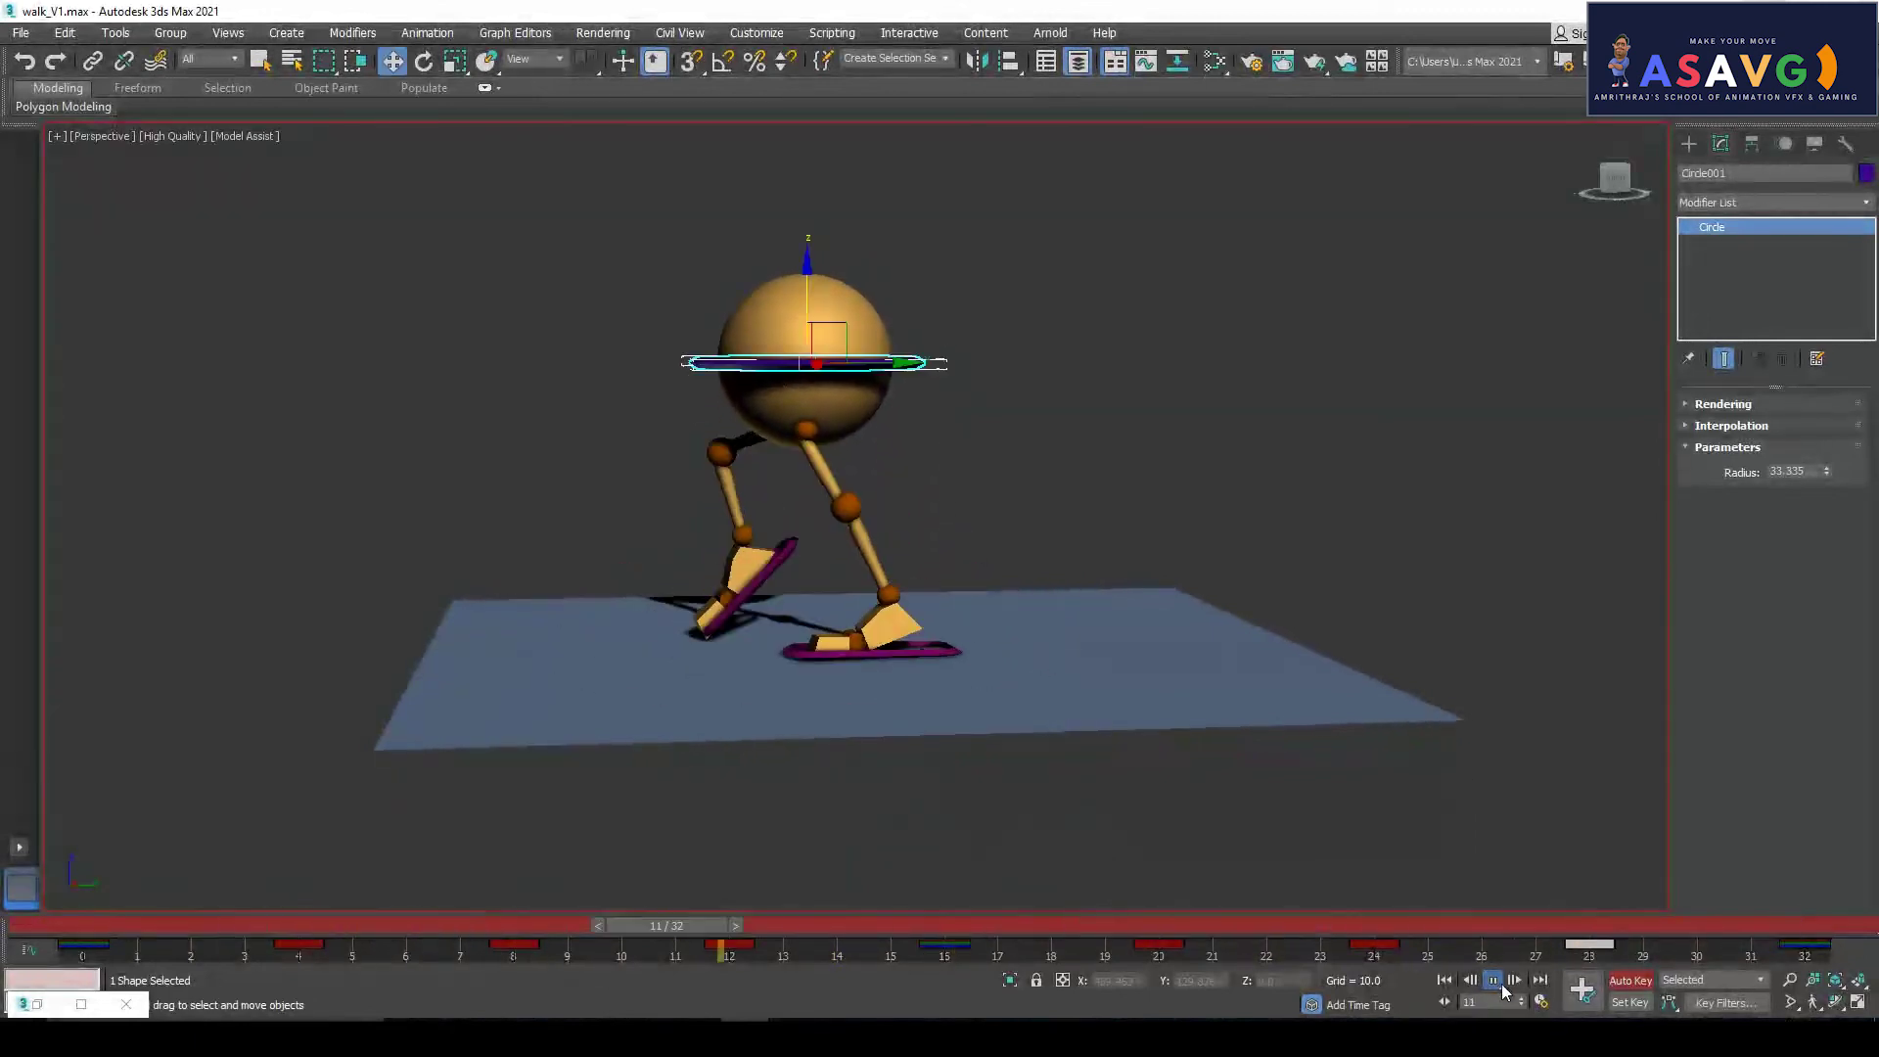
left_click(57, 137)
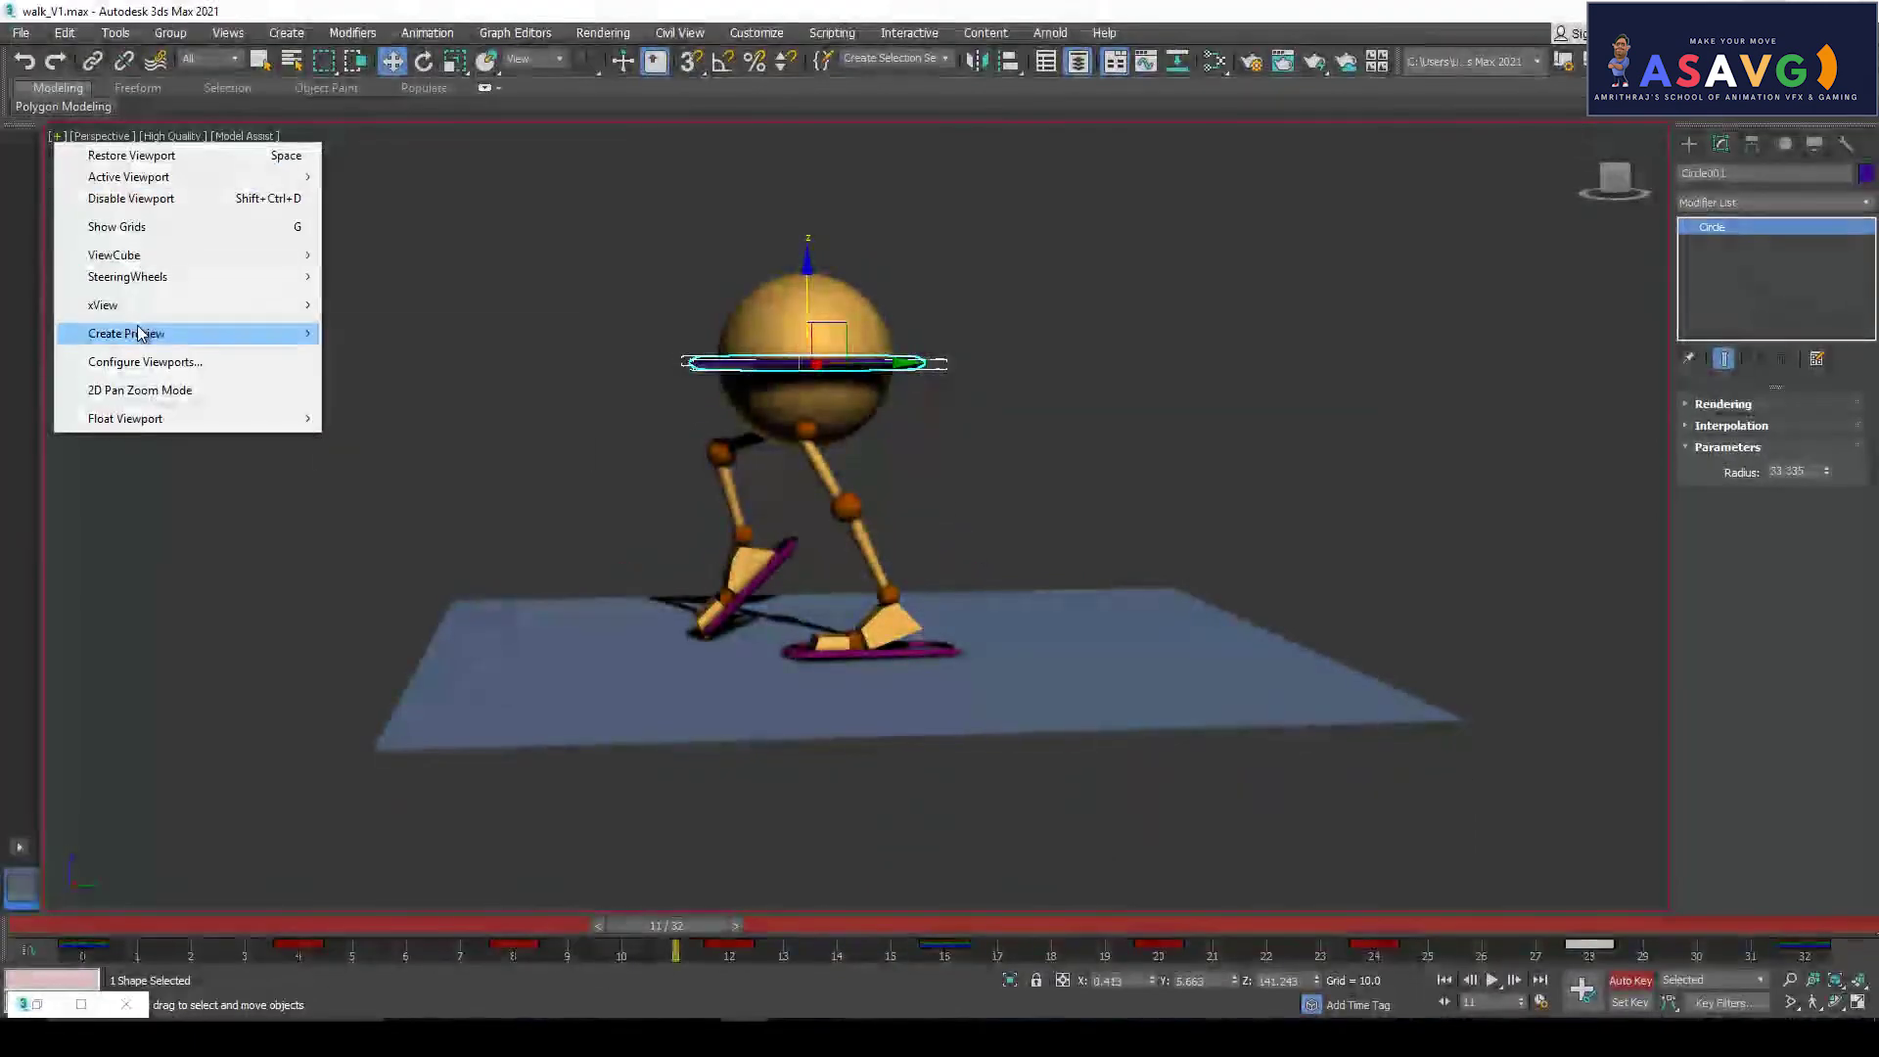
mouse_move(293, 333)
left_click(433, 406)
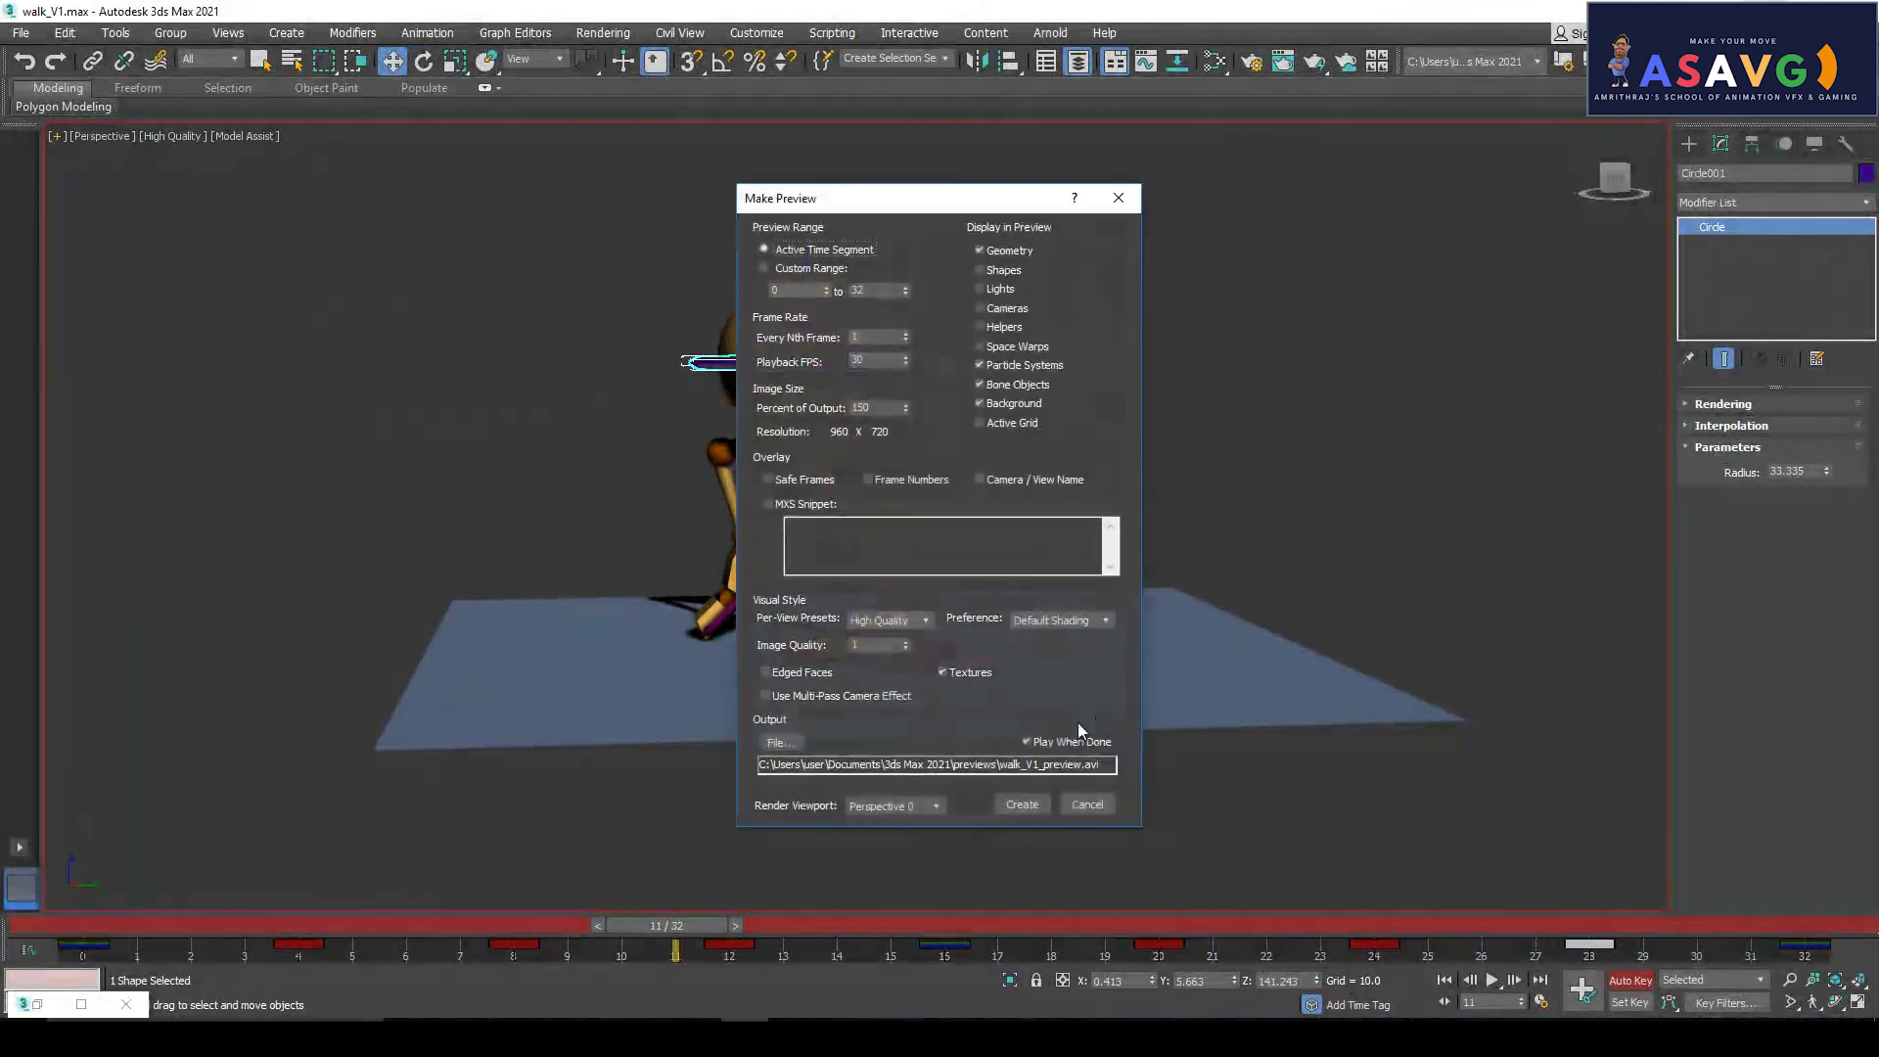
left_click(1021, 804)
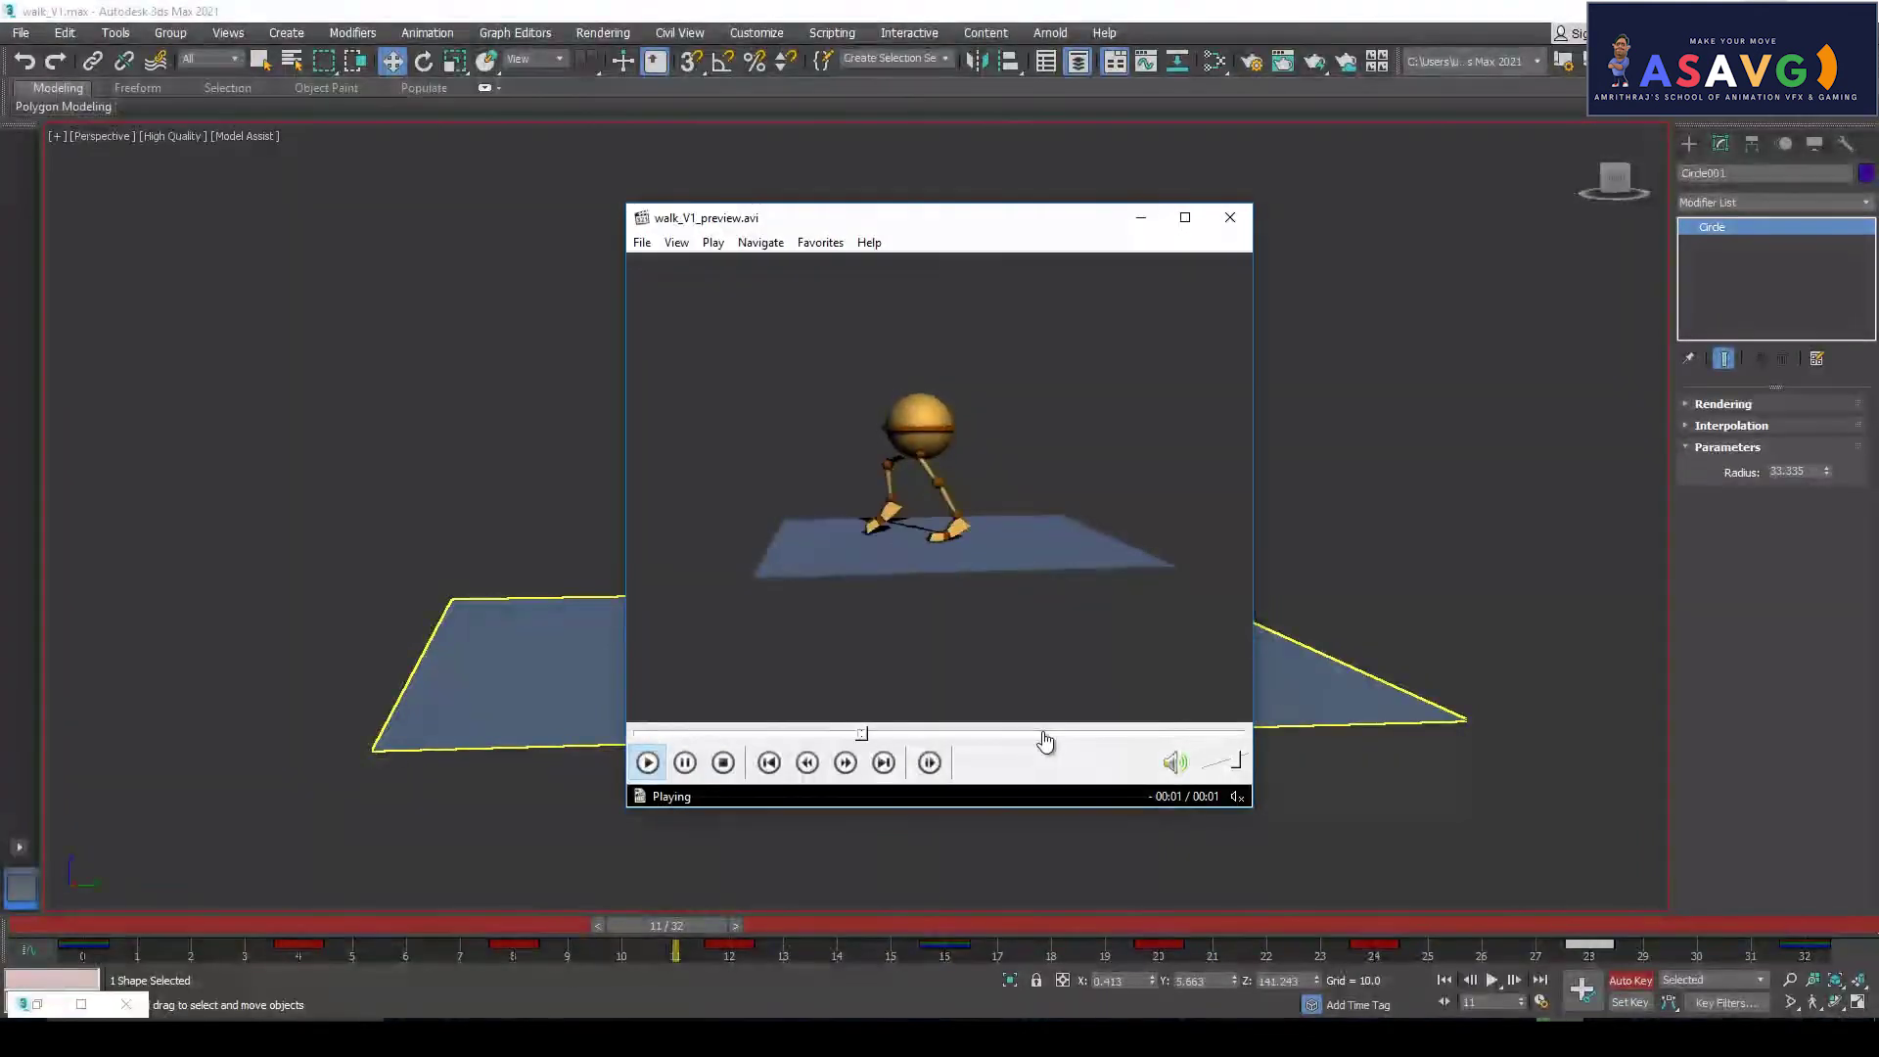
left_click(1187, 220)
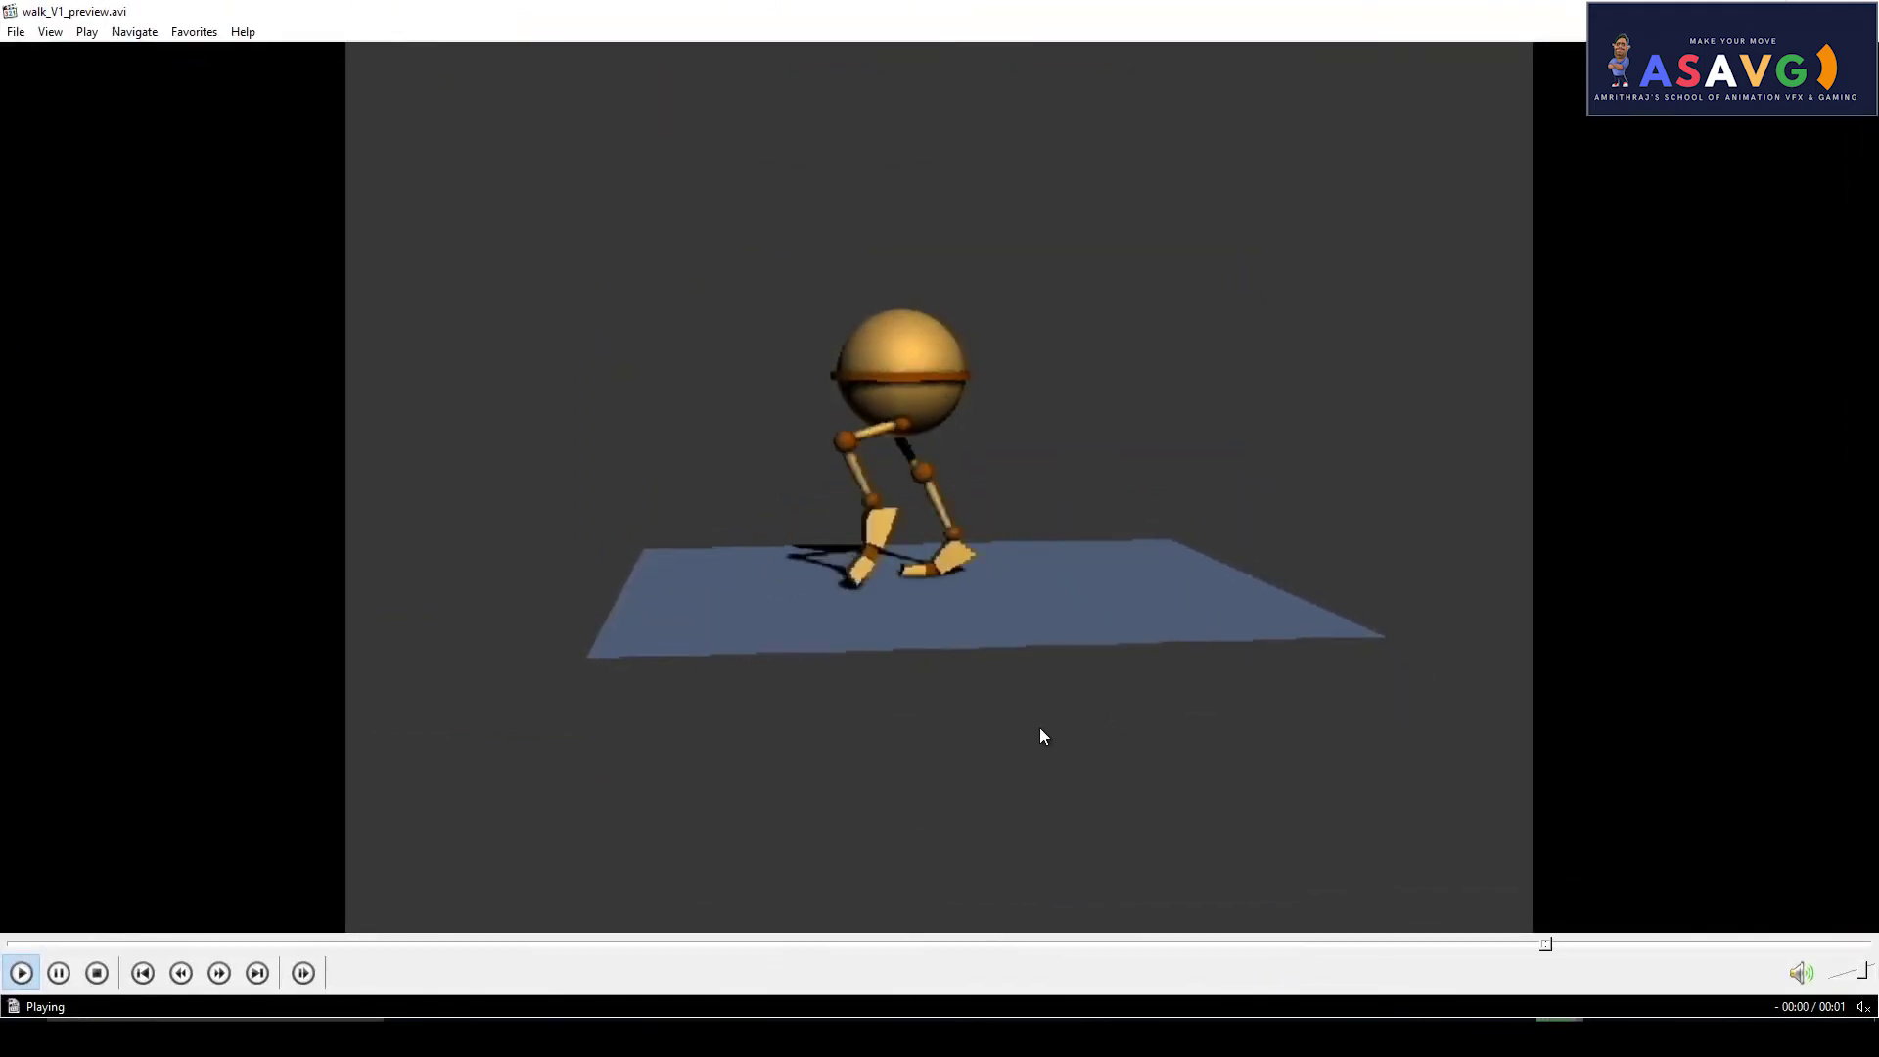
left_click(1010, 729)
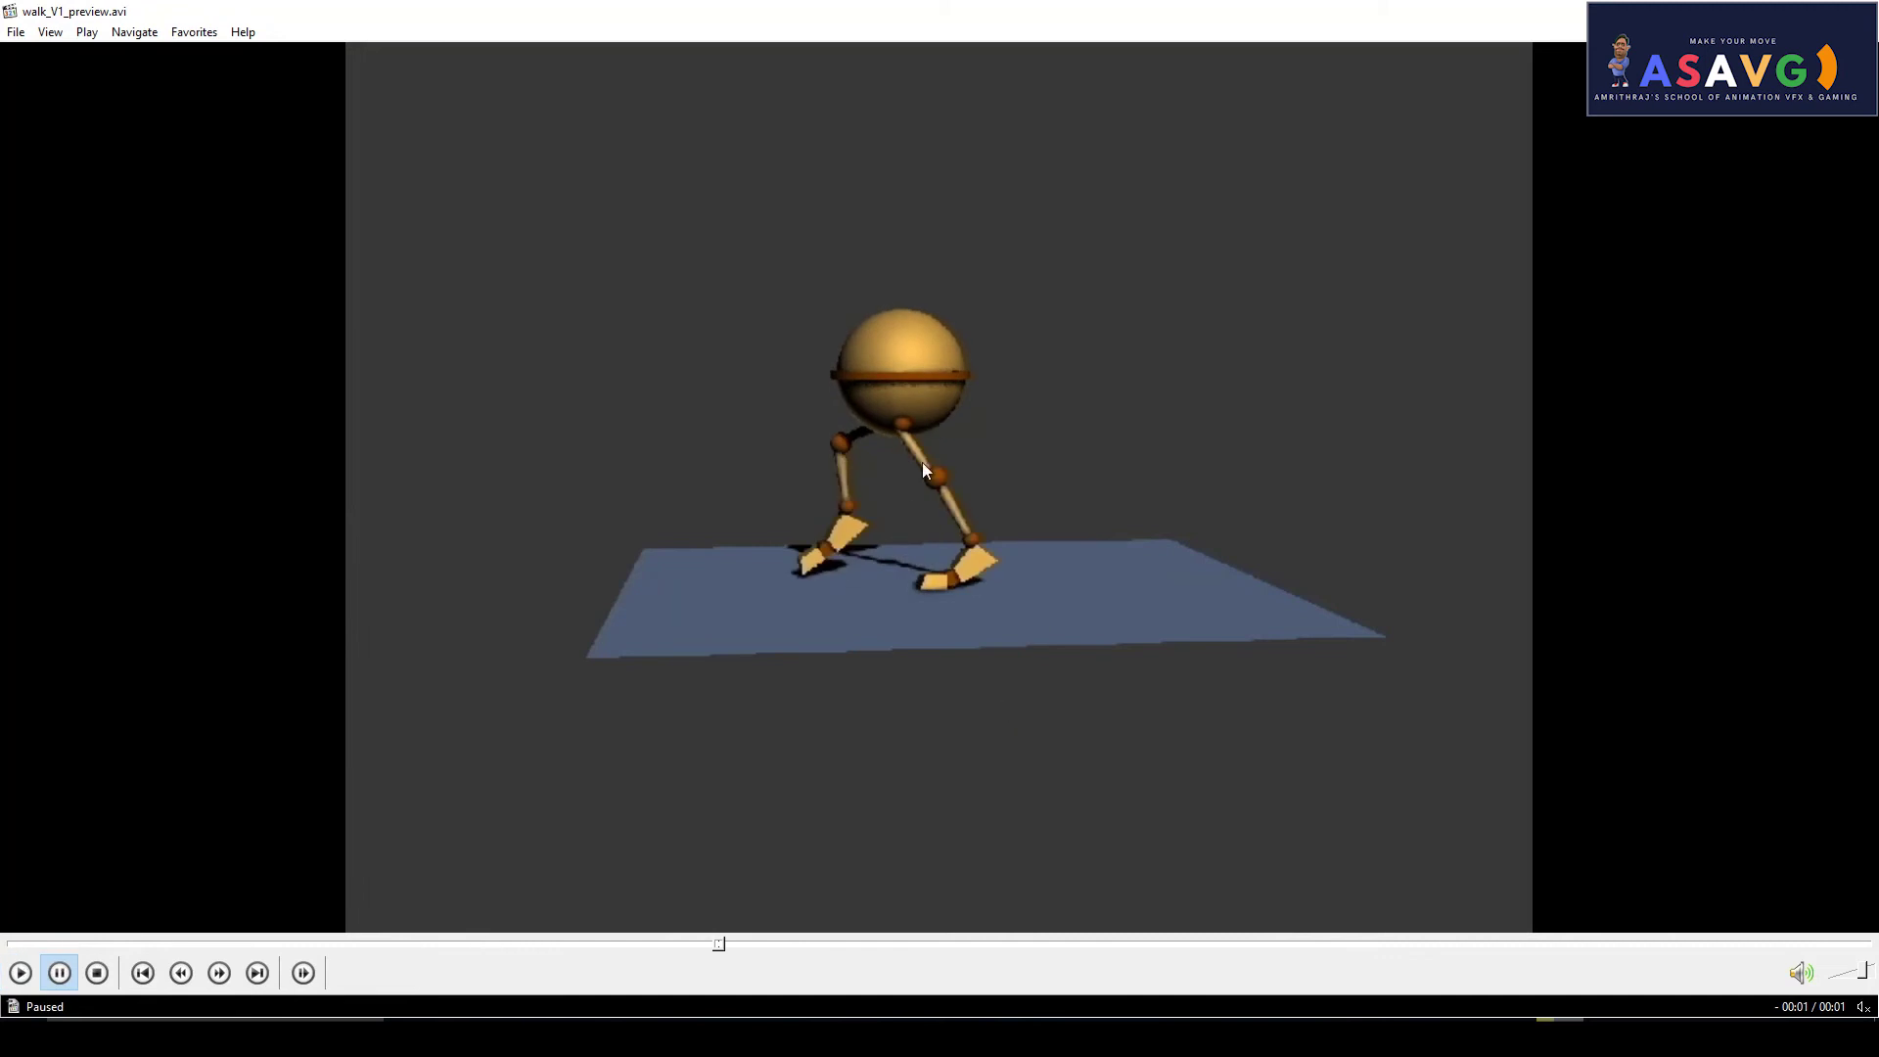
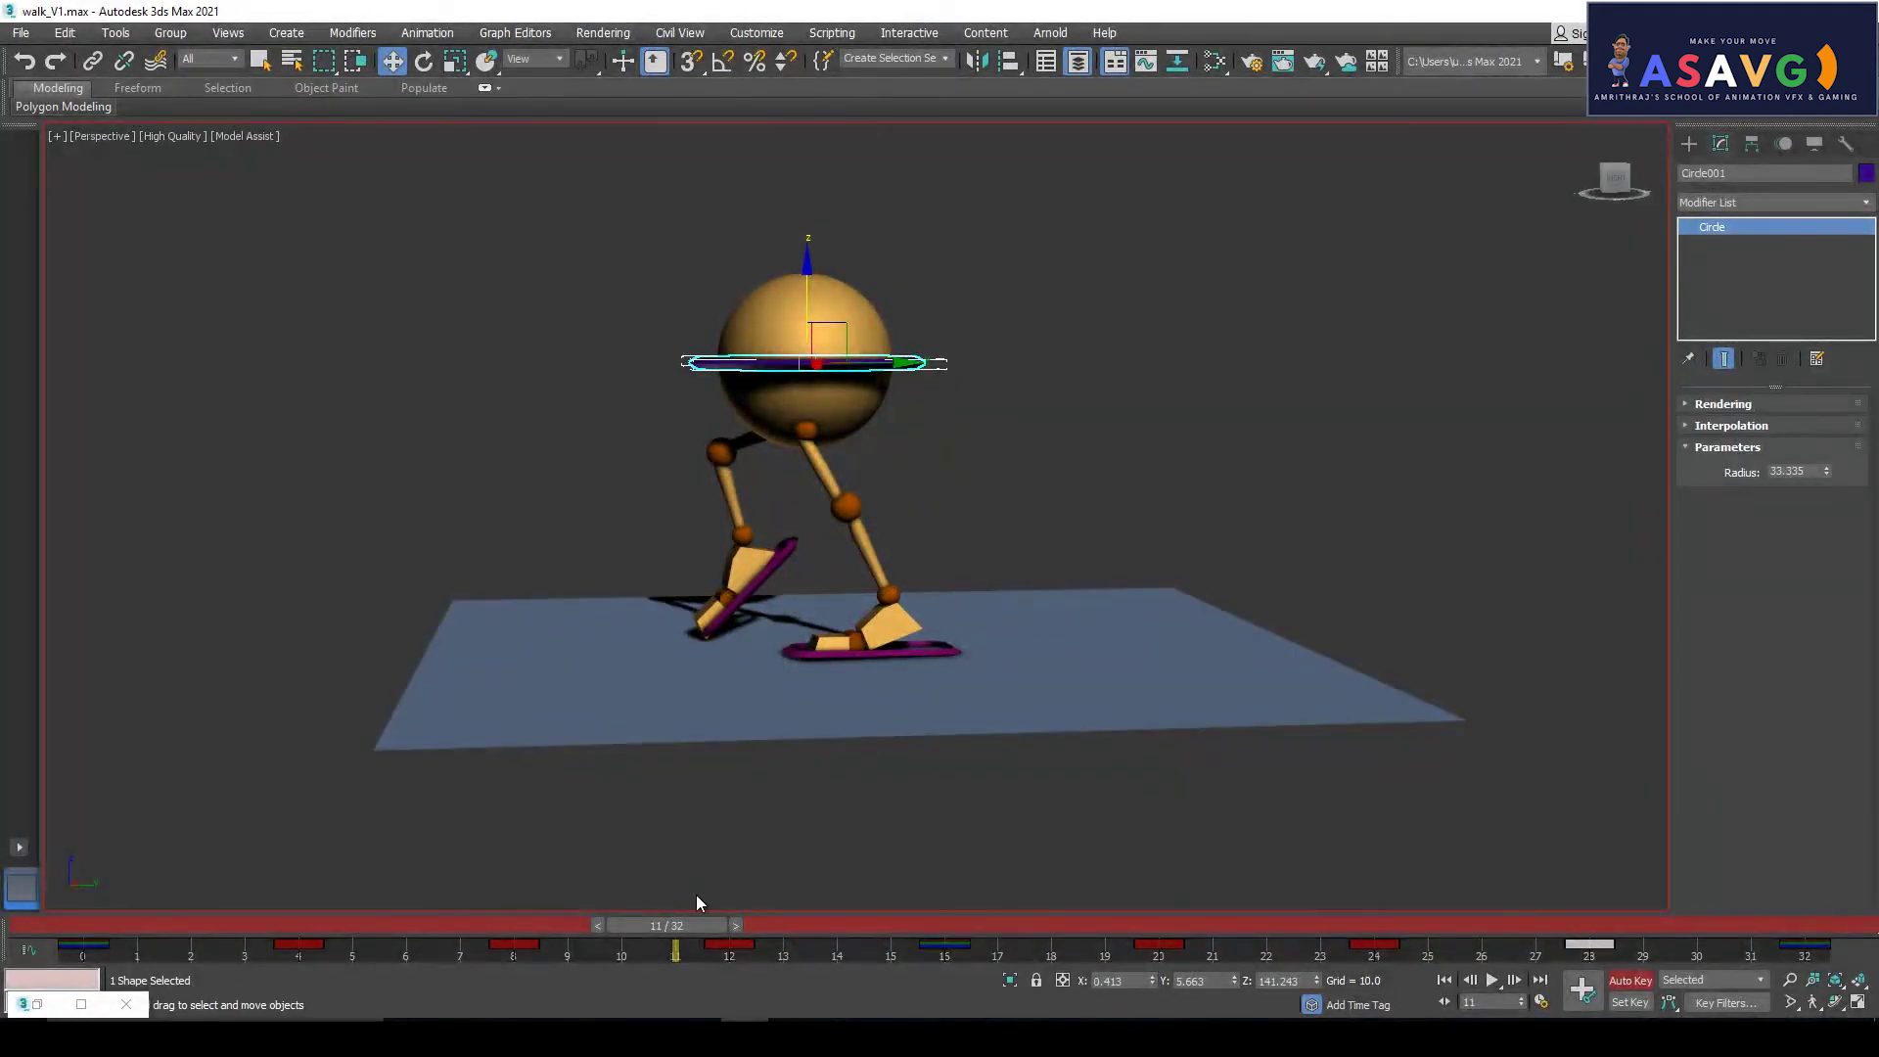
At frame 12, lower Circle001 to a Z of about 135.0 and copy its key to frame 28
left_click_drag(692, 924, 736, 923)
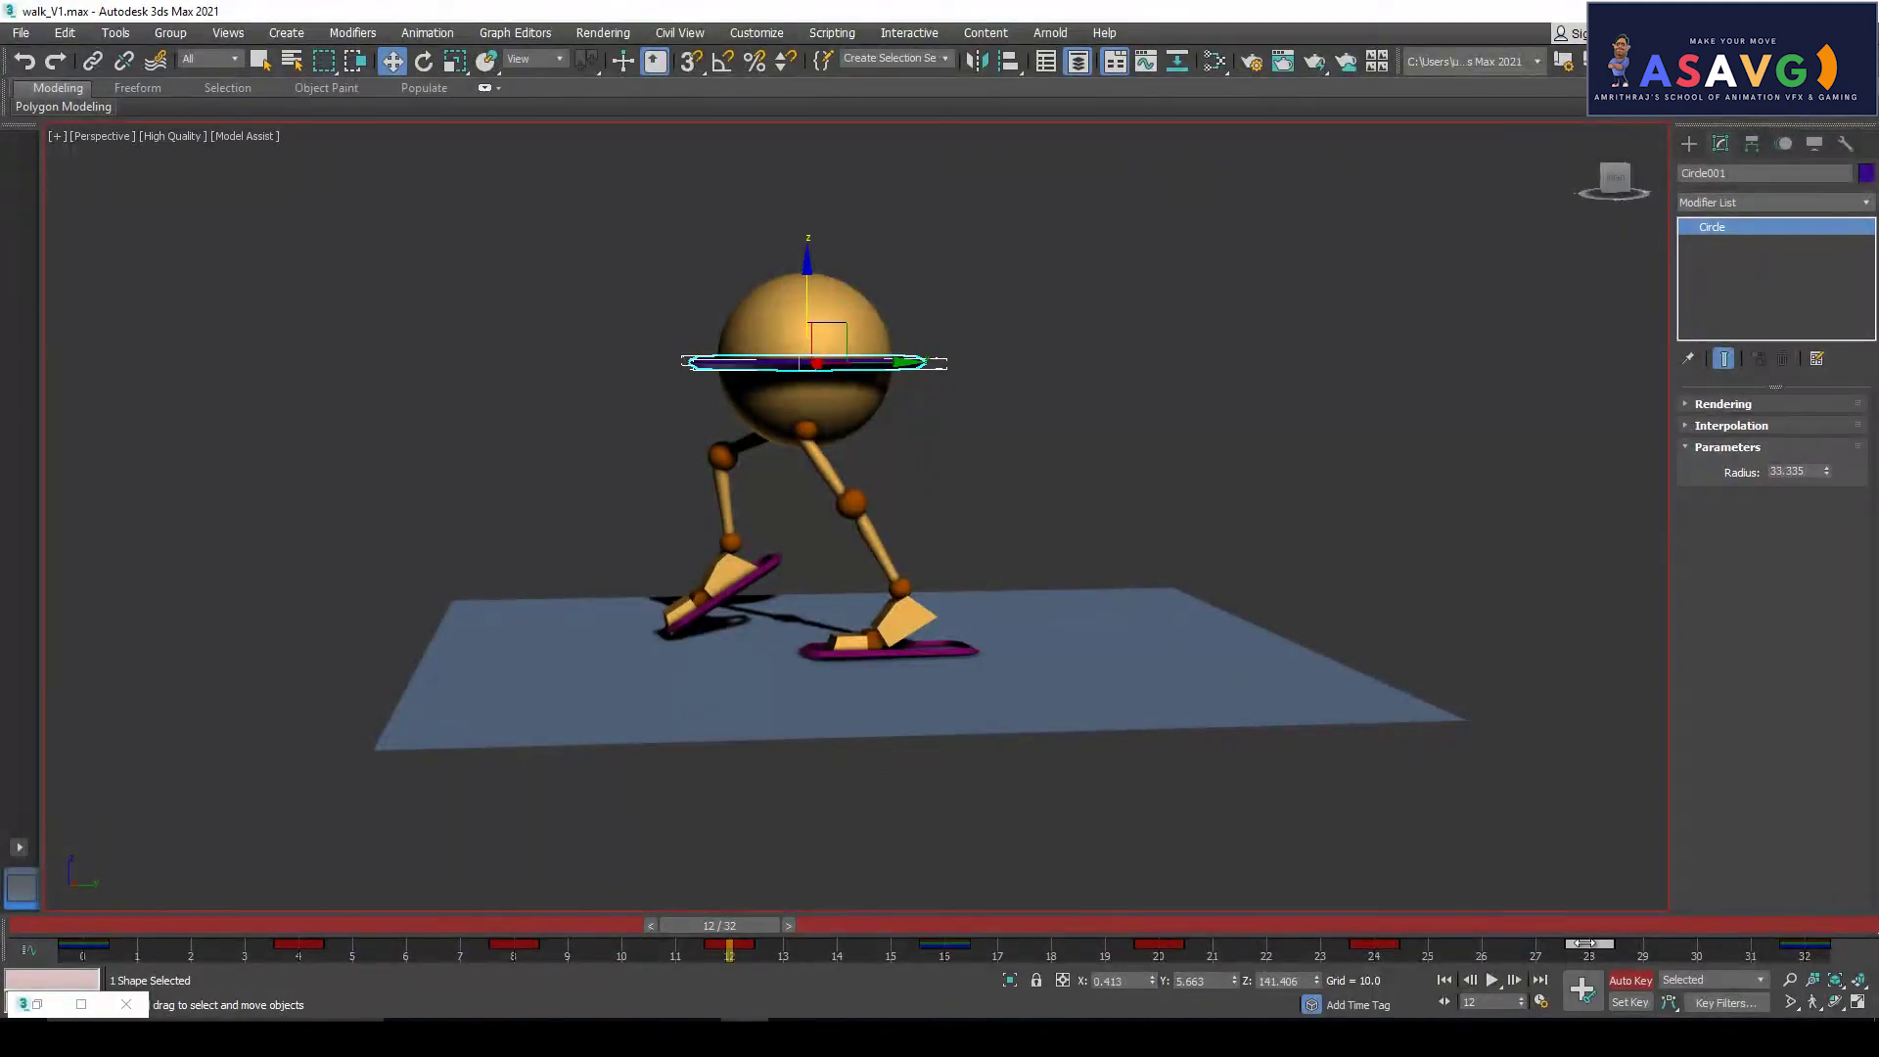
left_click_drag(808, 258, 811, 281)
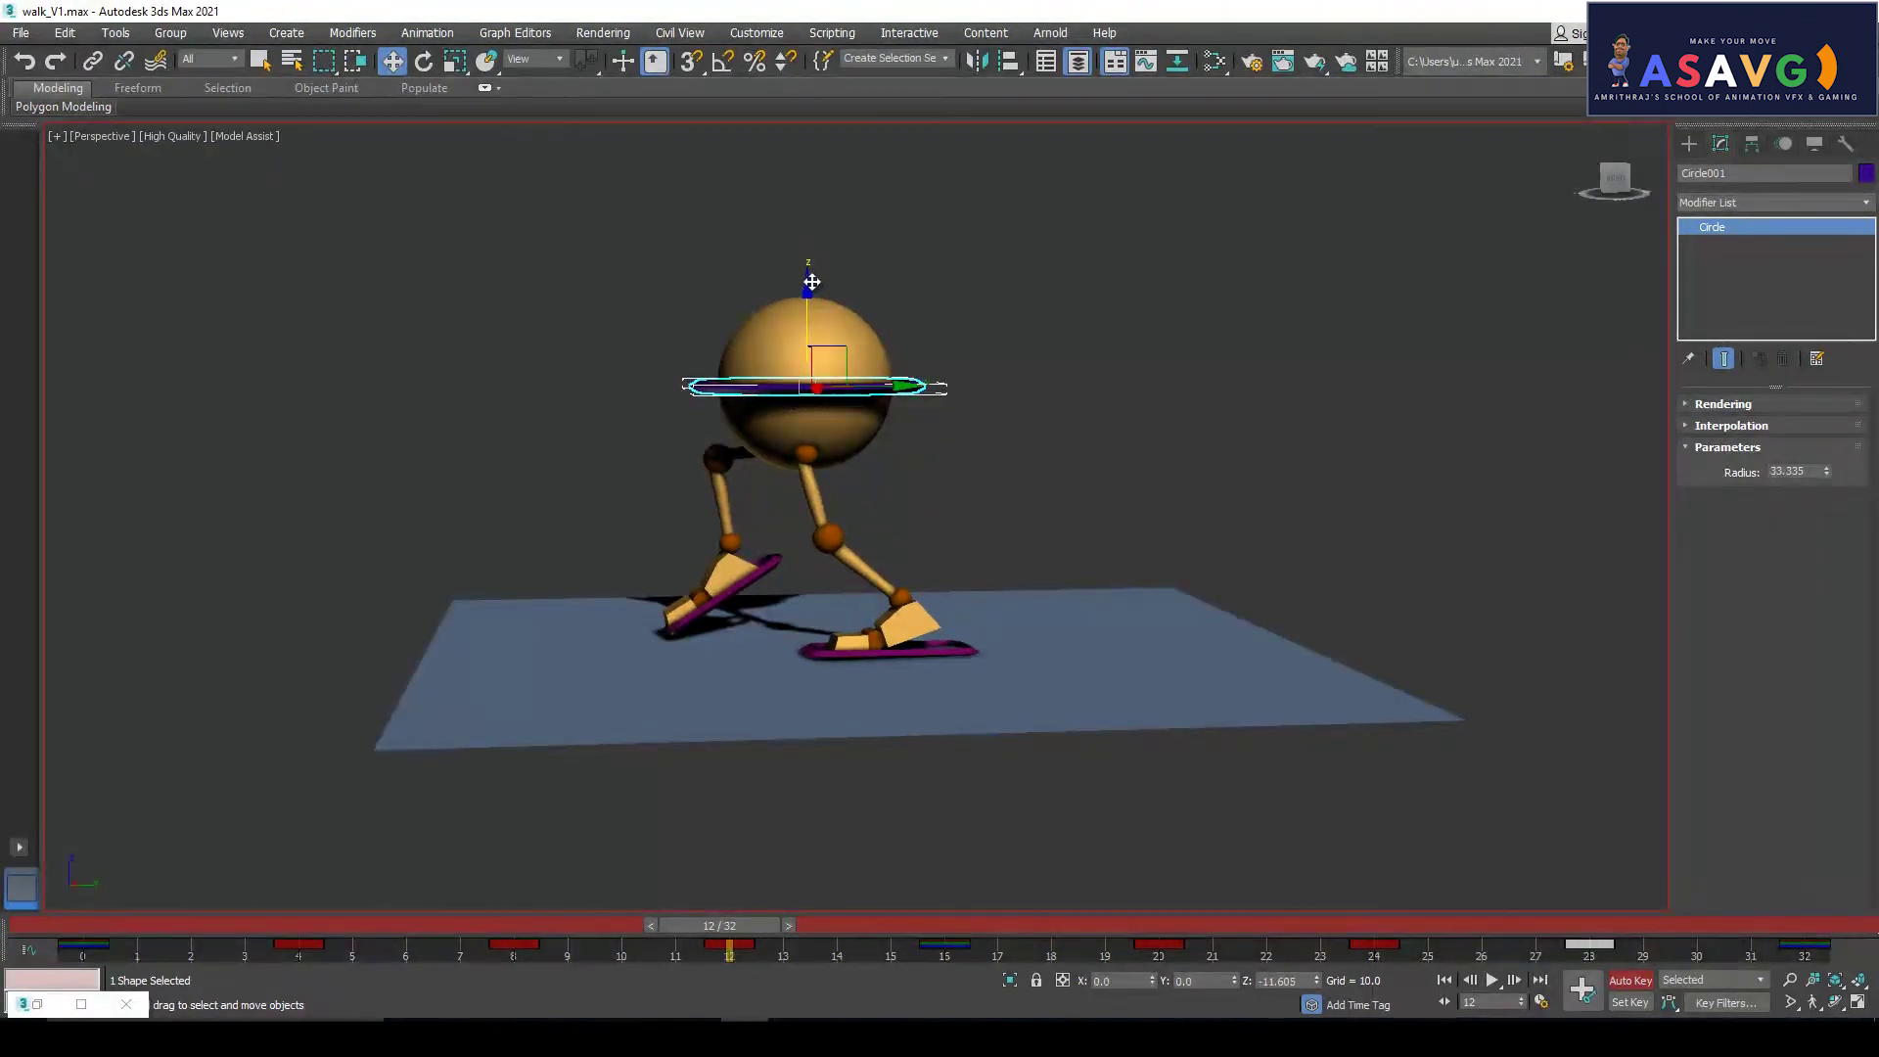
mouse_move(720, 920)
left_mouse_down()
mouse_move(537, 926)
mouse_move(748, 926)
left_mouse_up()
key("w")
left_click_drag(810, 313, 817, 301)
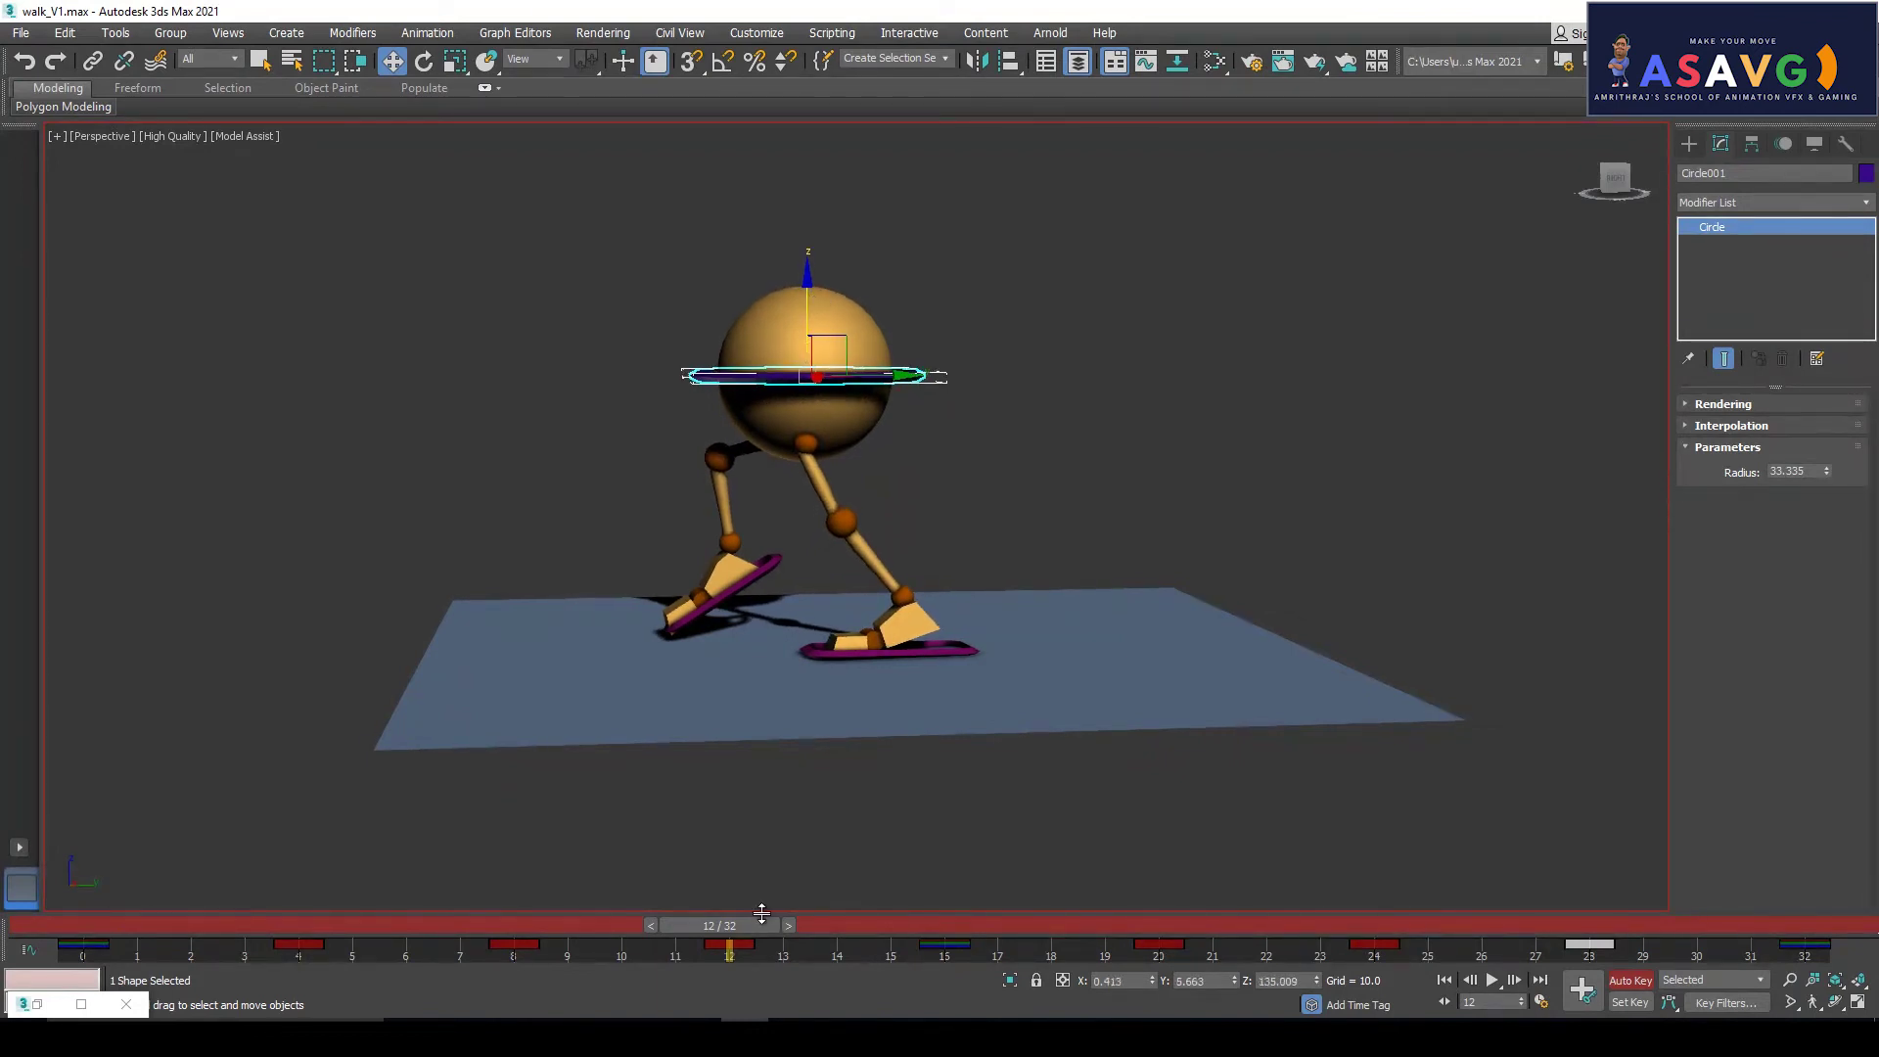
left_click(730, 945)
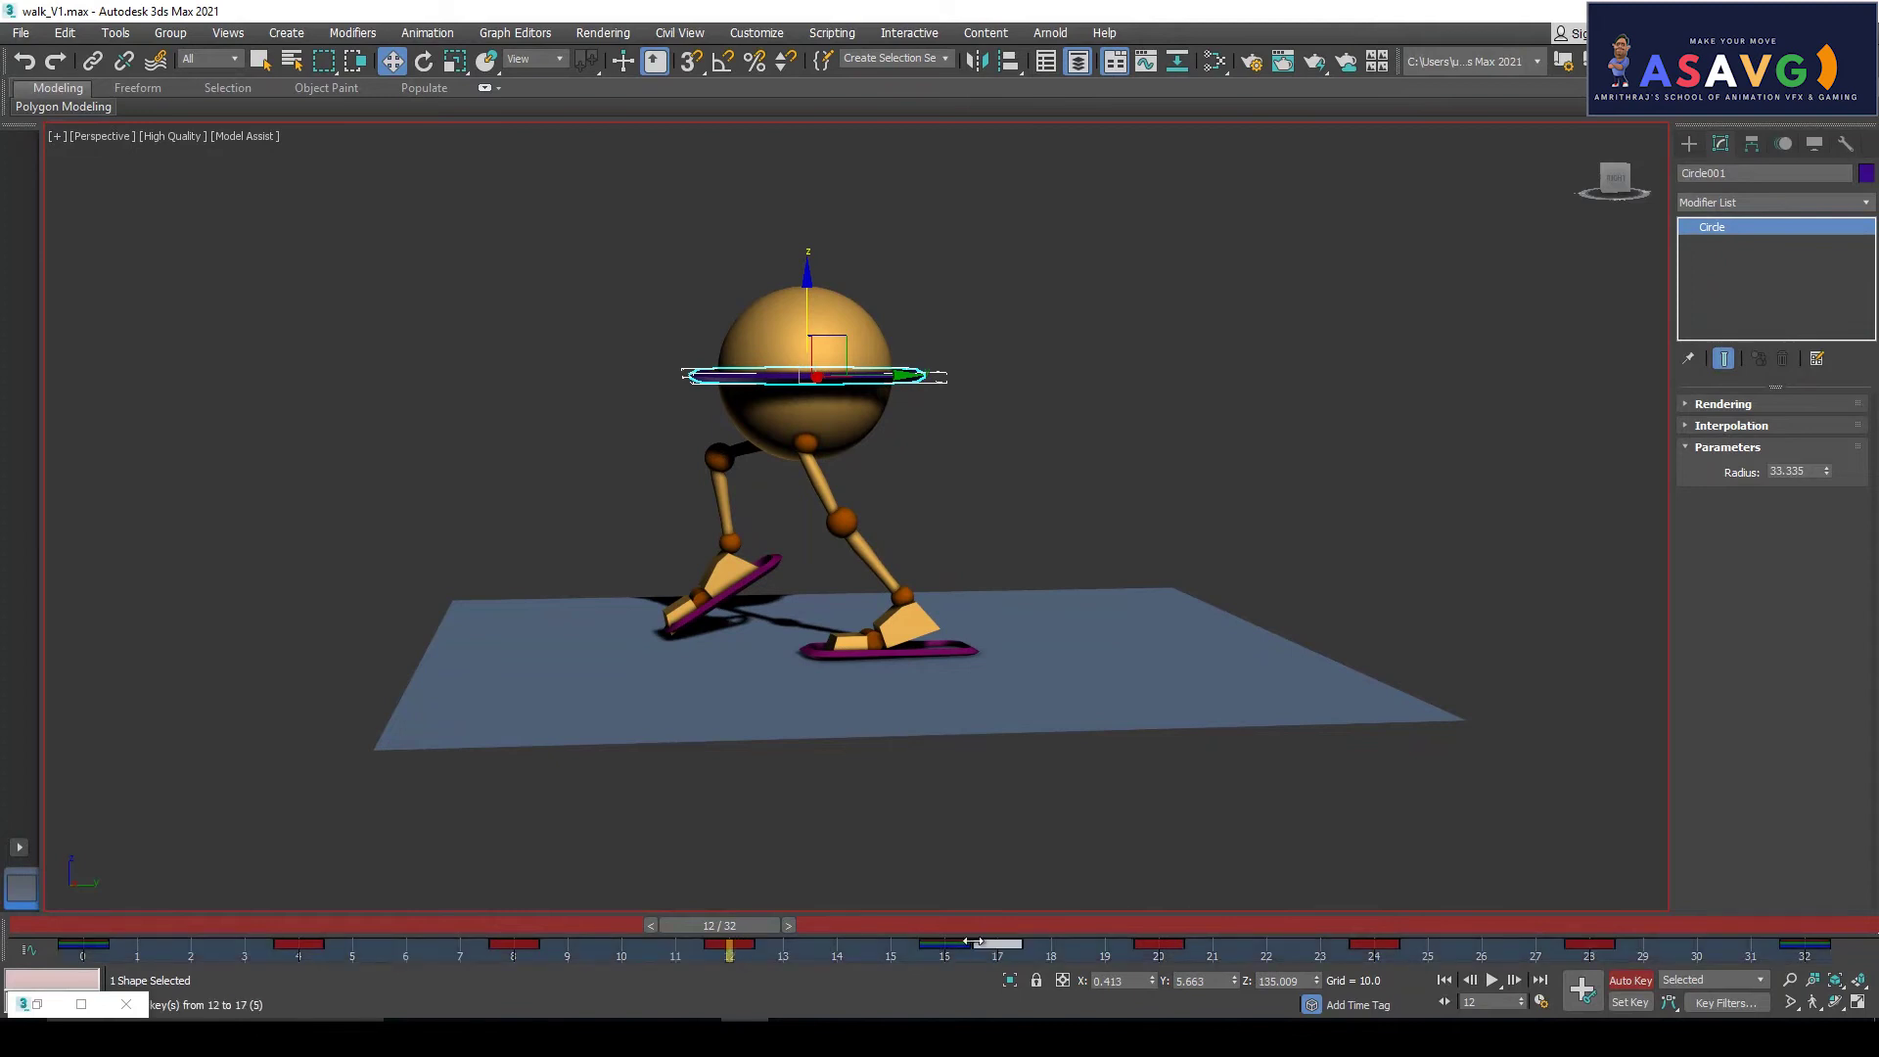
At frame 8, lower Circle001 slightly along Z
left_click_drag(1405, 924, 544, 936)
key("w")
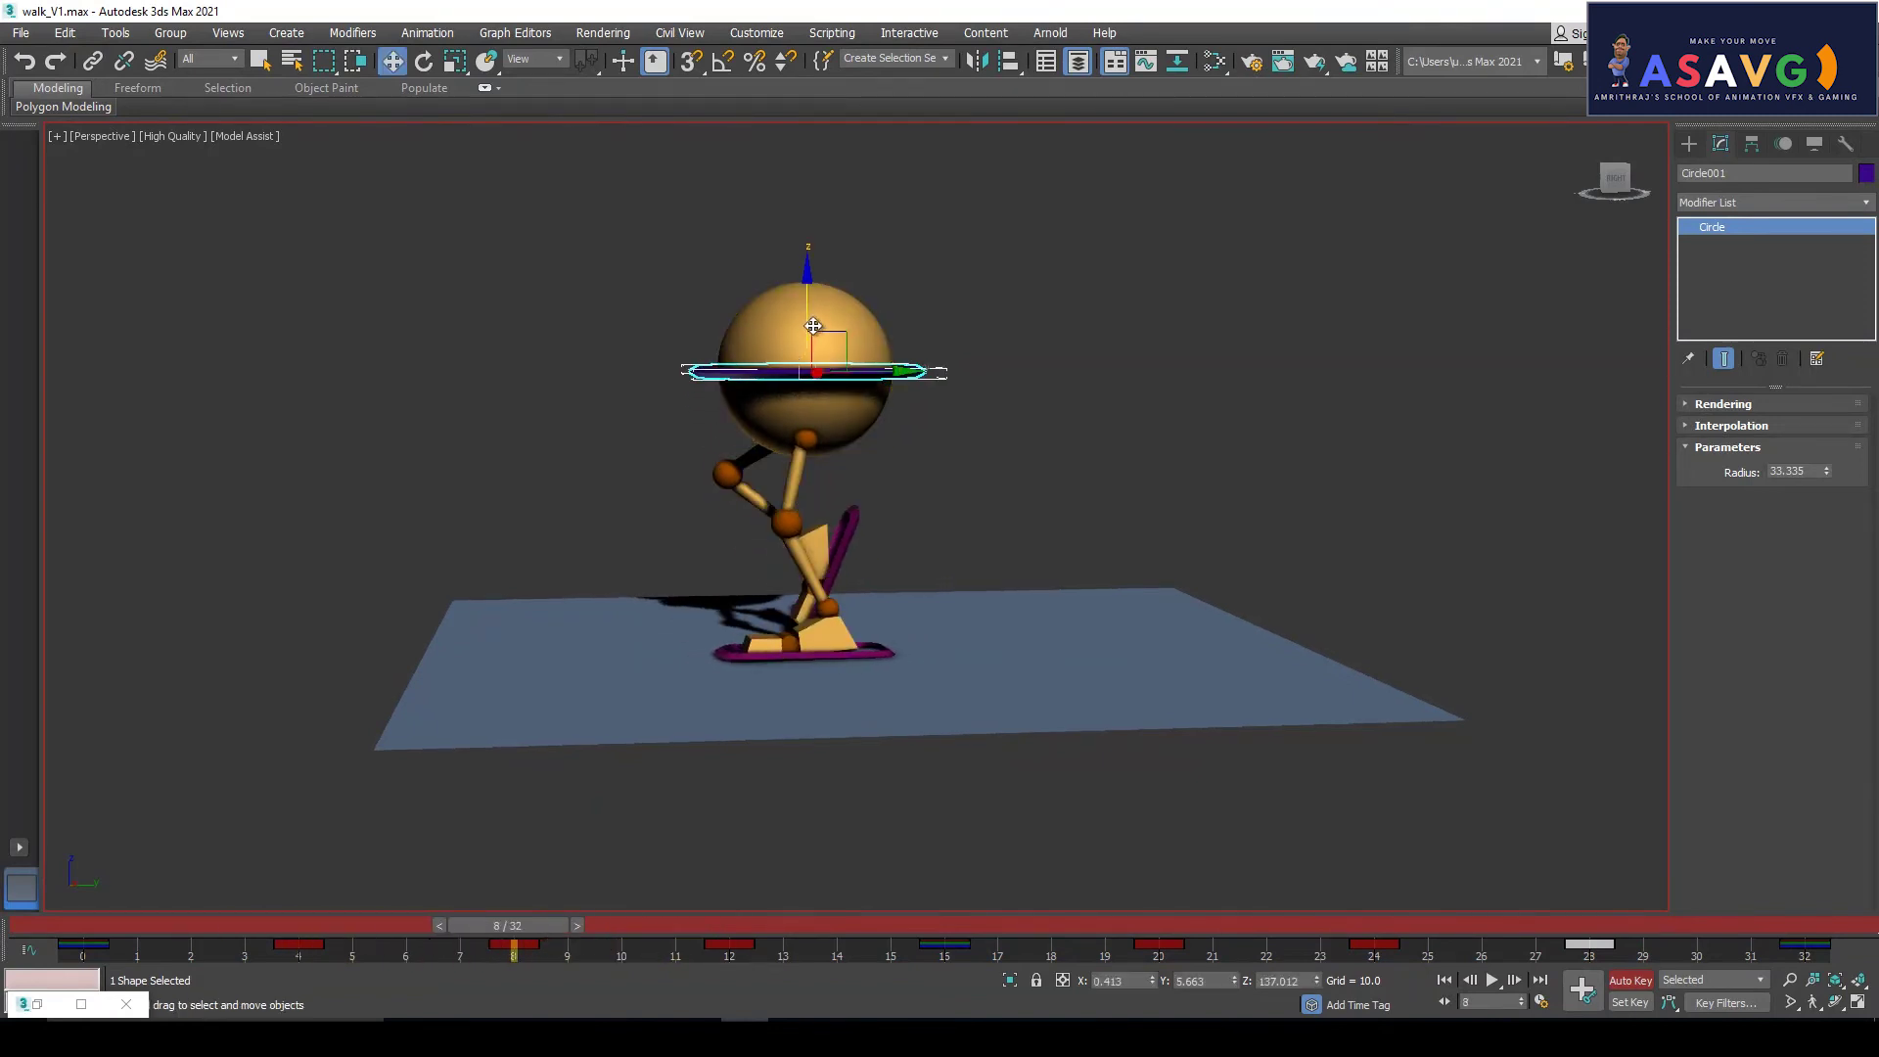
left_click_drag(813, 327, 813, 334)
At frame 12, try moving the foot control Rectangle002 back about 13 units along Y, then undo the move
left_click_drag(524, 940, 682, 945)
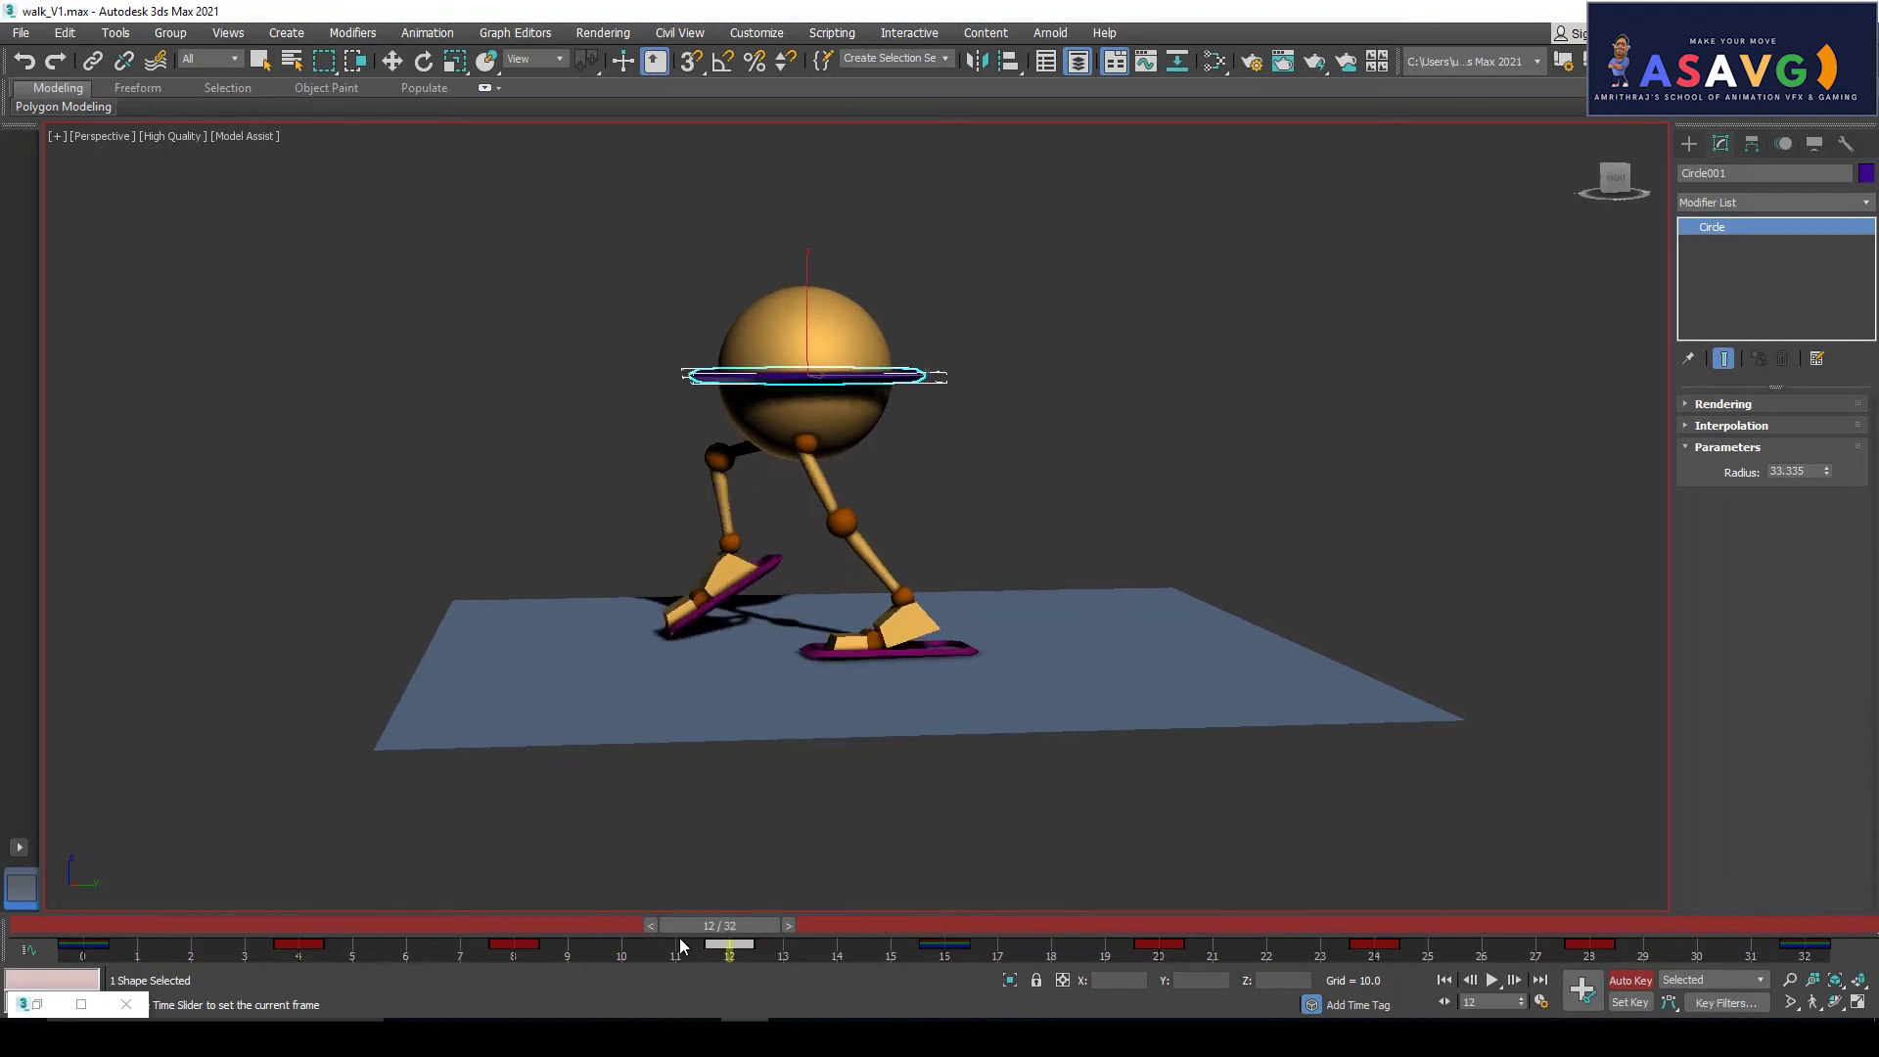
key("w")
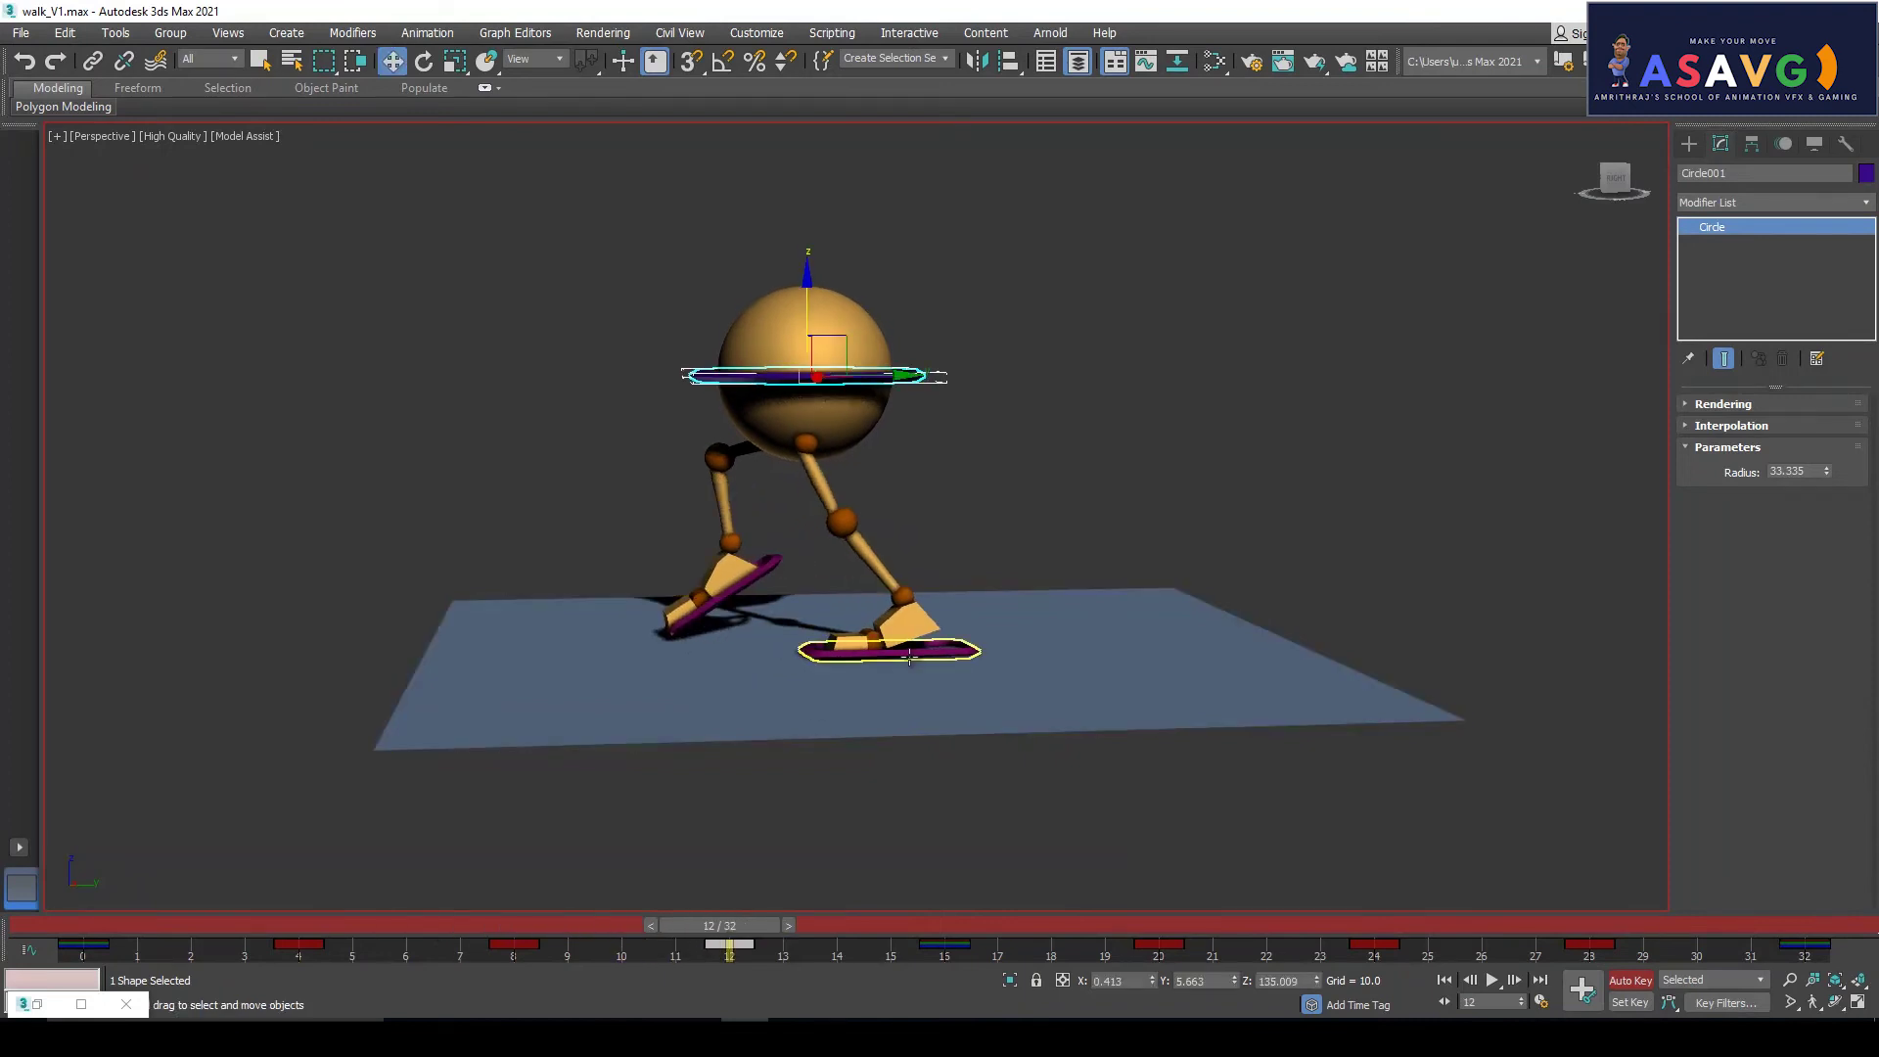
left_click(979, 651)
left_click_drag(979, 653, 956, 650)
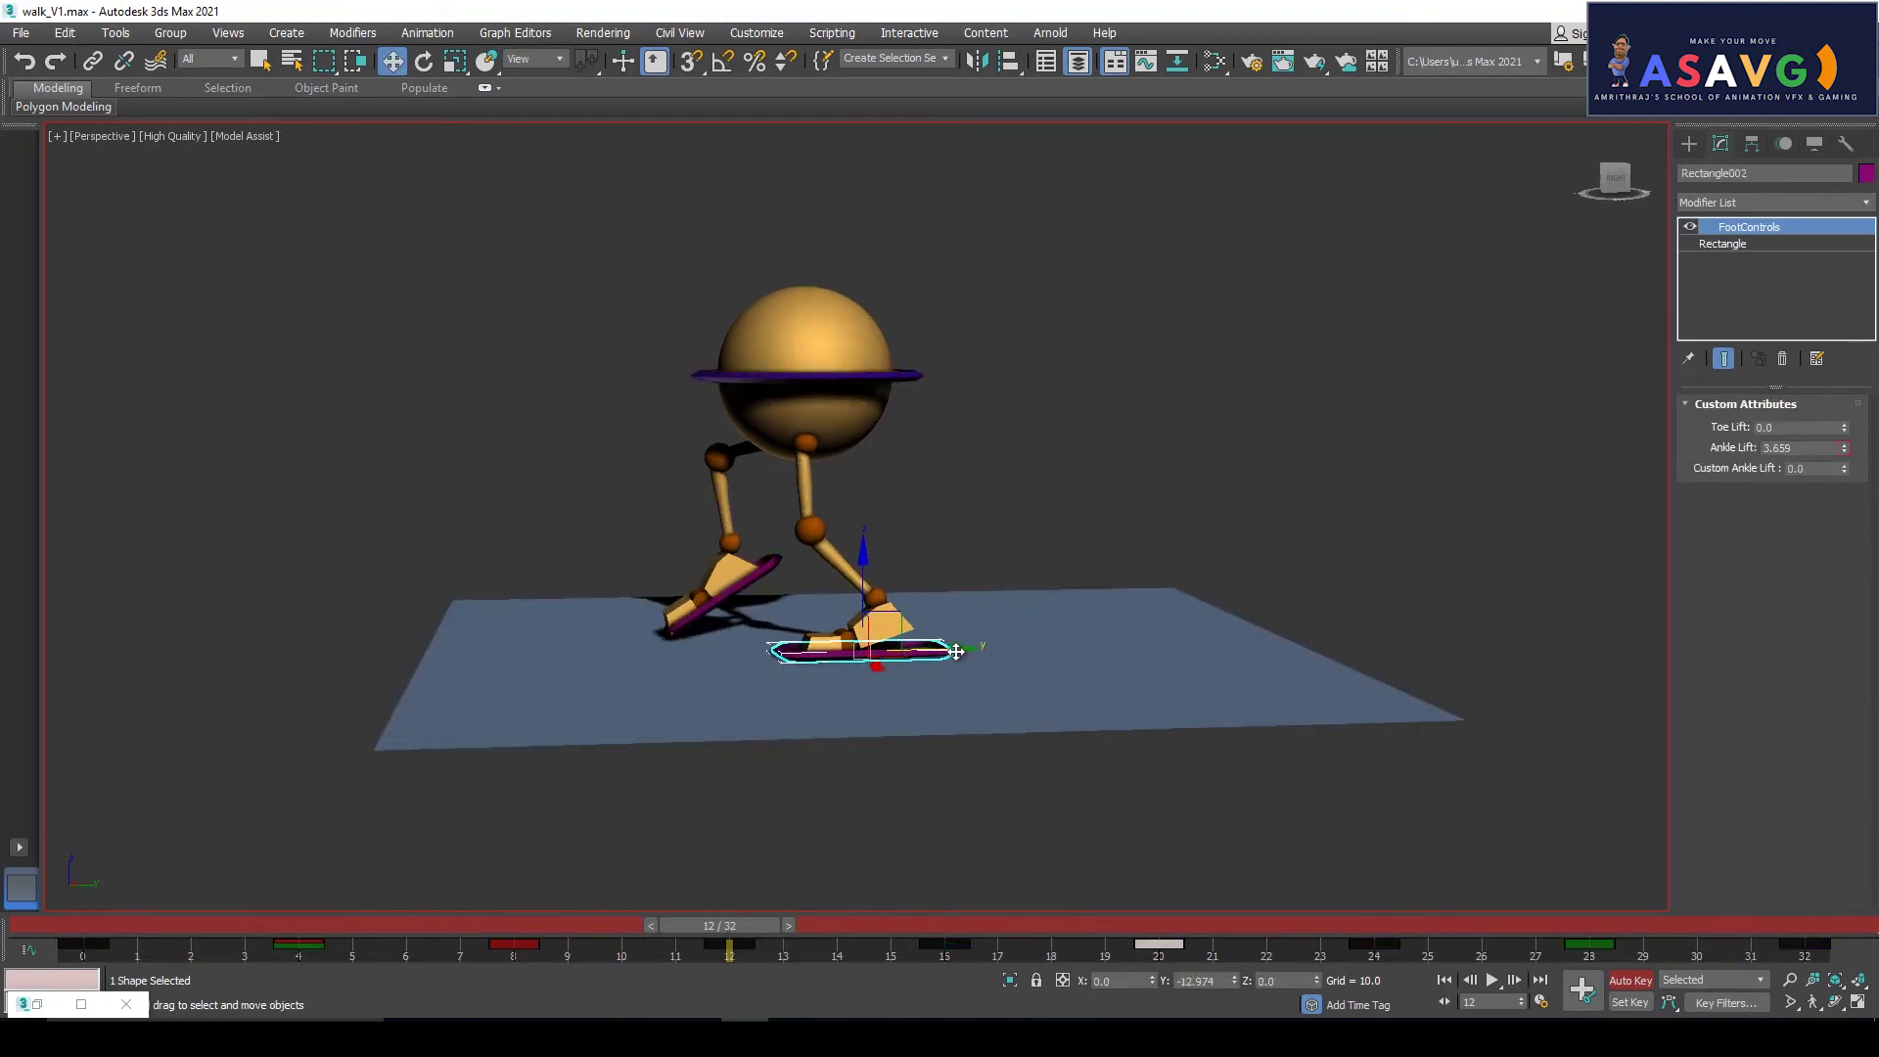
key("ctrl+z")
At frame 12, raise Circle001 to a Z of about 137.8 and move the foot control Rectangle002 back to a Y of about 32.4
left_click(792, 358)
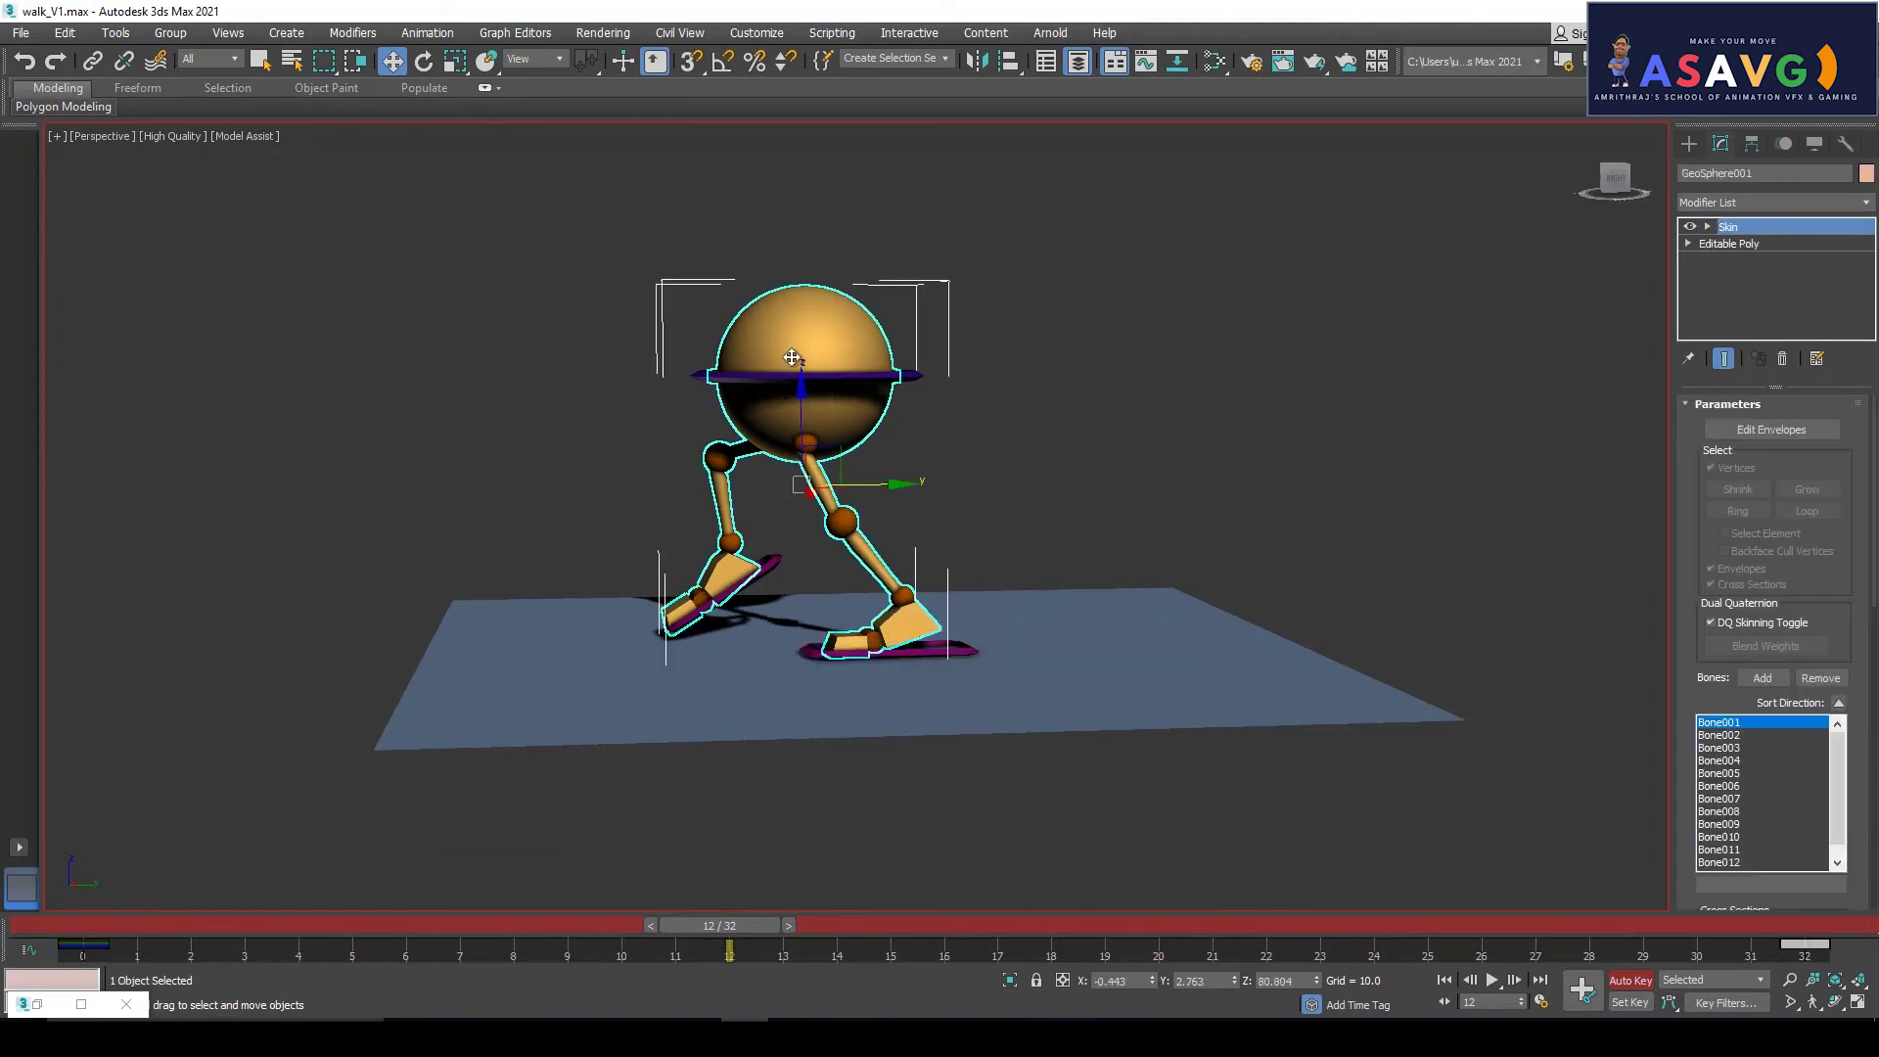
left_click(766, 377)
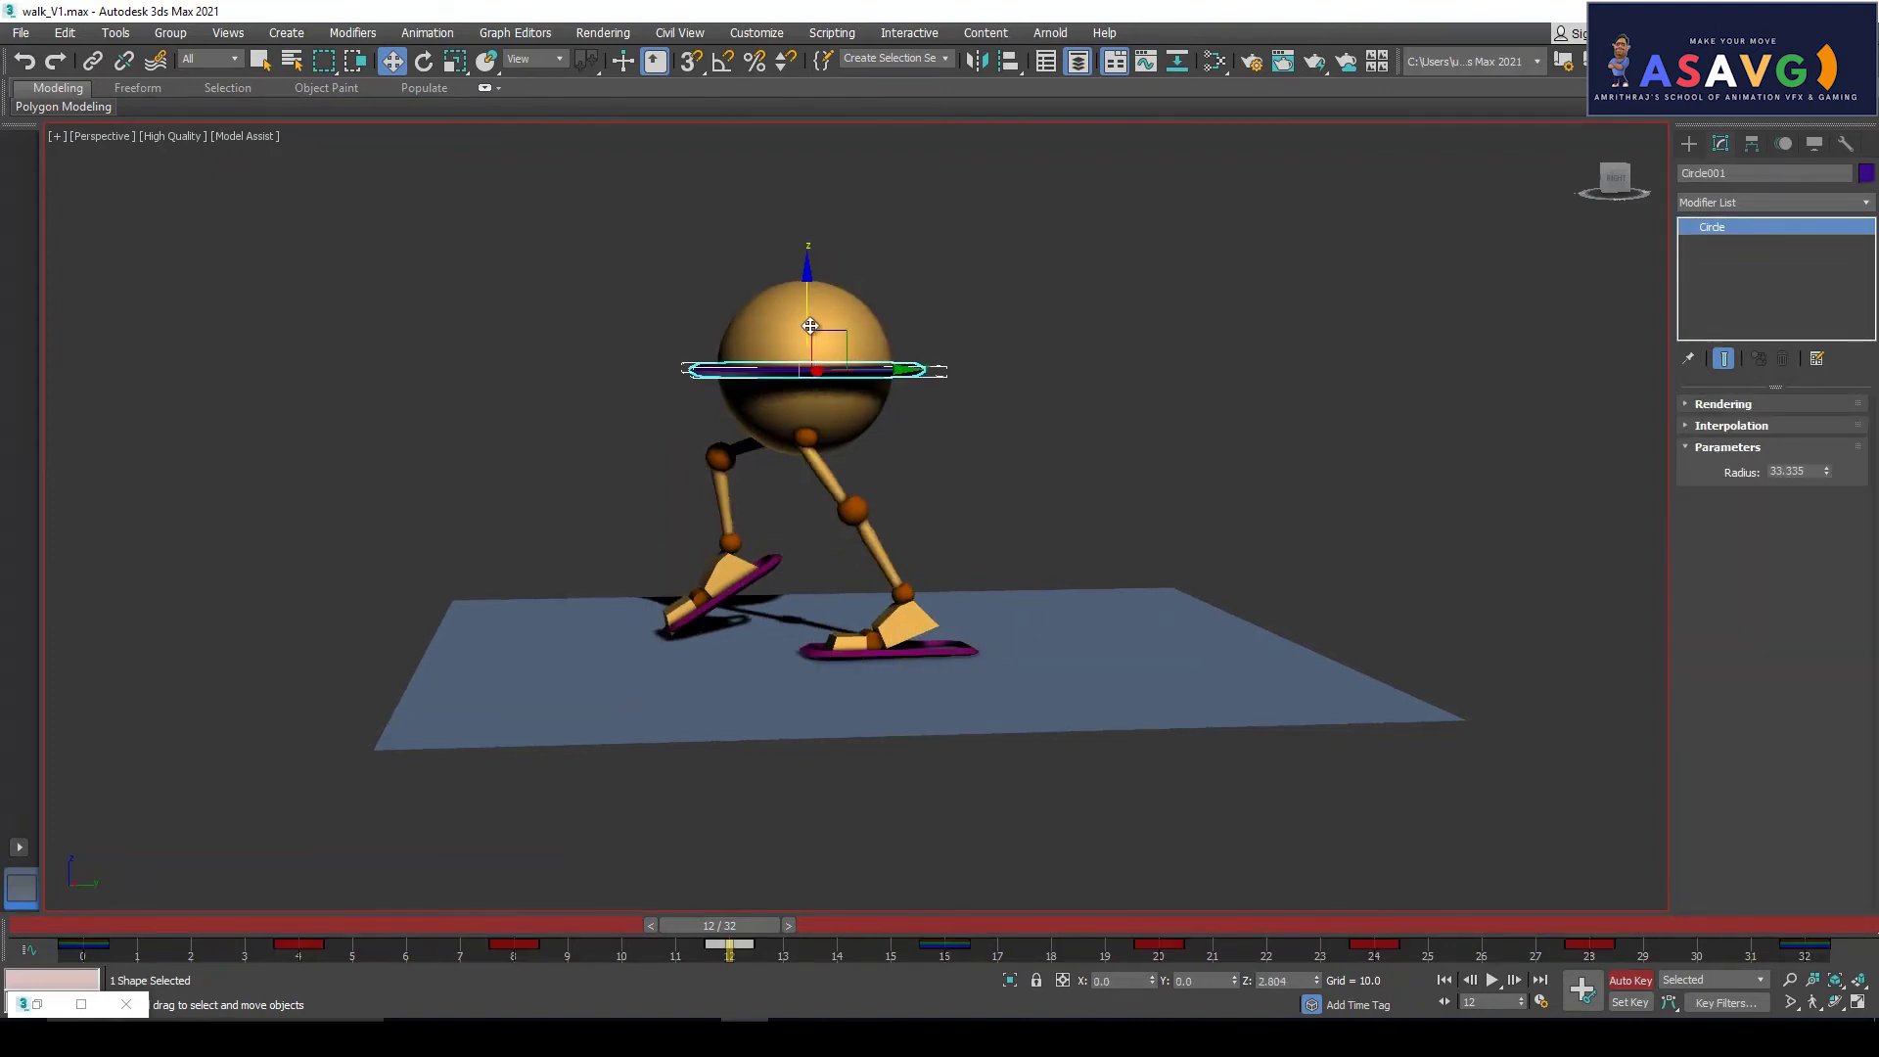
left_click(946, 649)
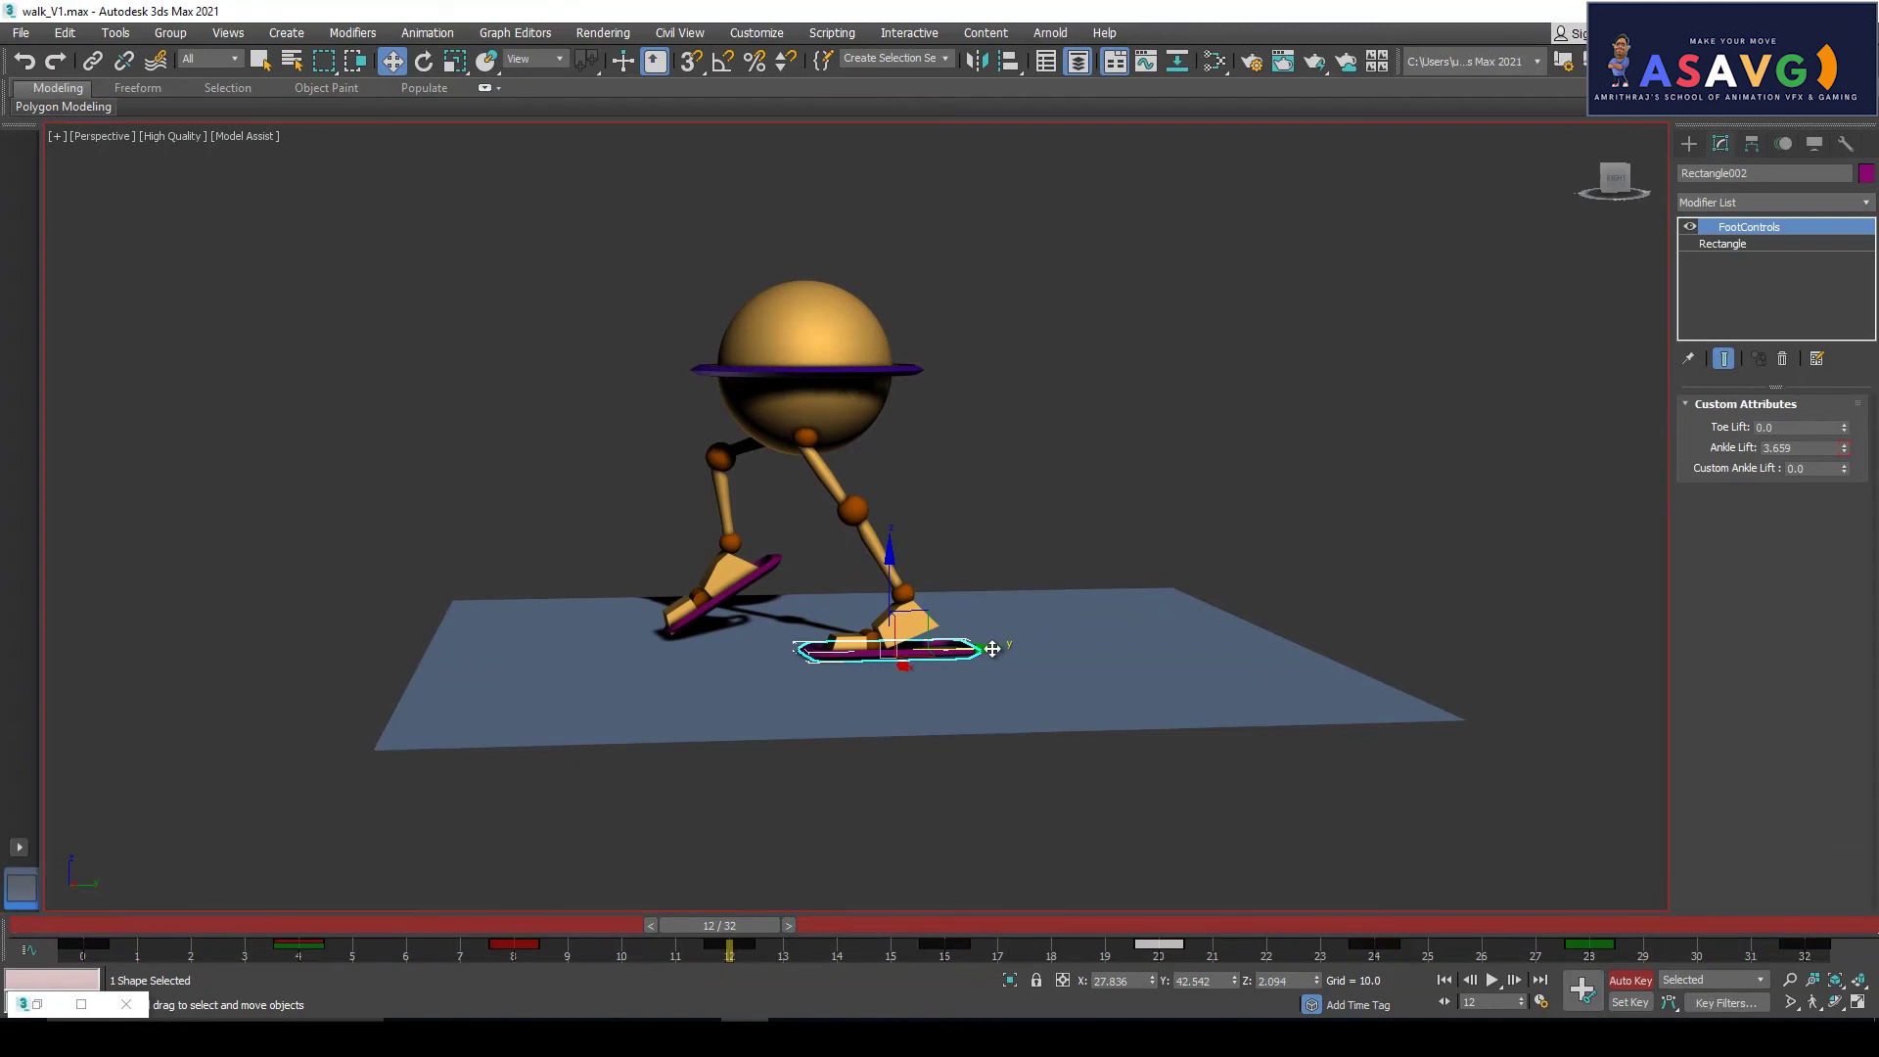
left_click_drag(988, 646, 976, 647)
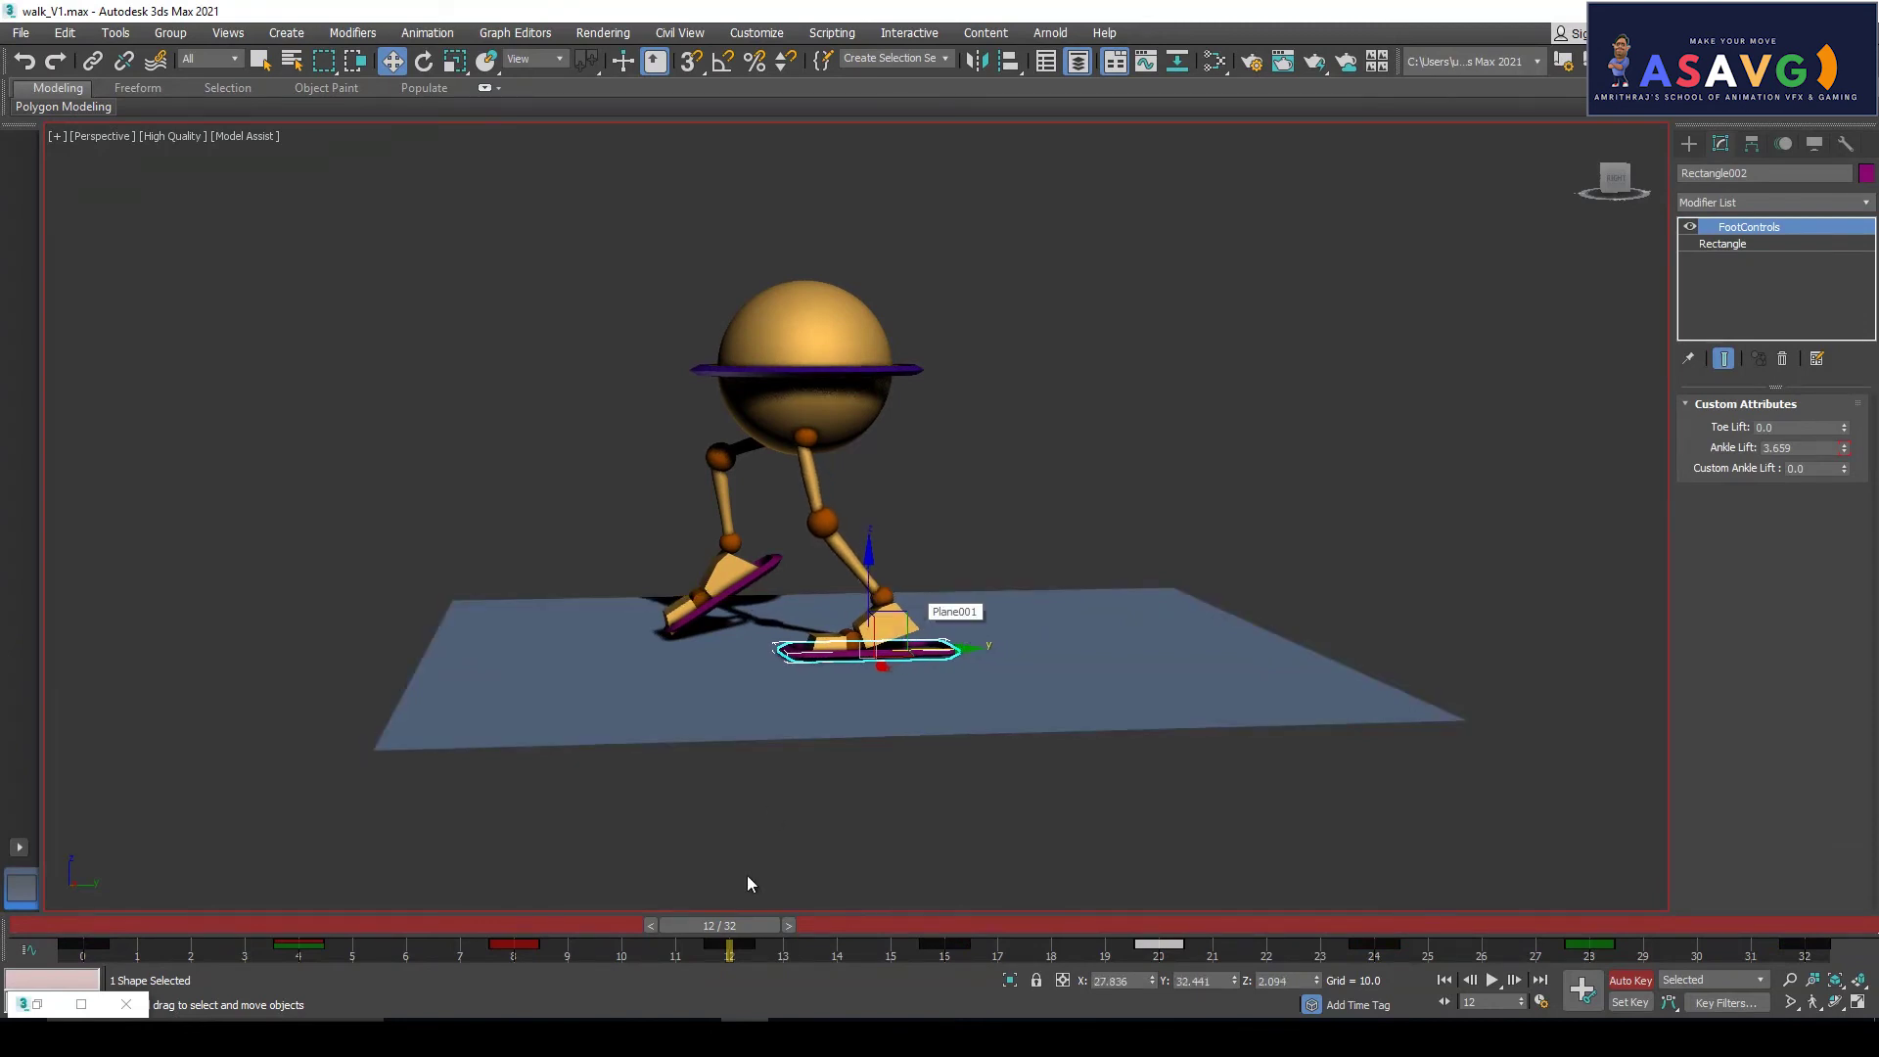
mouse_move(736, 925)
left_mouse_down()
mouse_move(507, 913)
mouse_move(736, 949)
mouse_move(200, 942)
mouse_move(726, 961)
left_mouse_up()
Raise Circle001 at frame 12 to a Z of about 141.1 and copy its key to frame 28
left_click(809, 360)
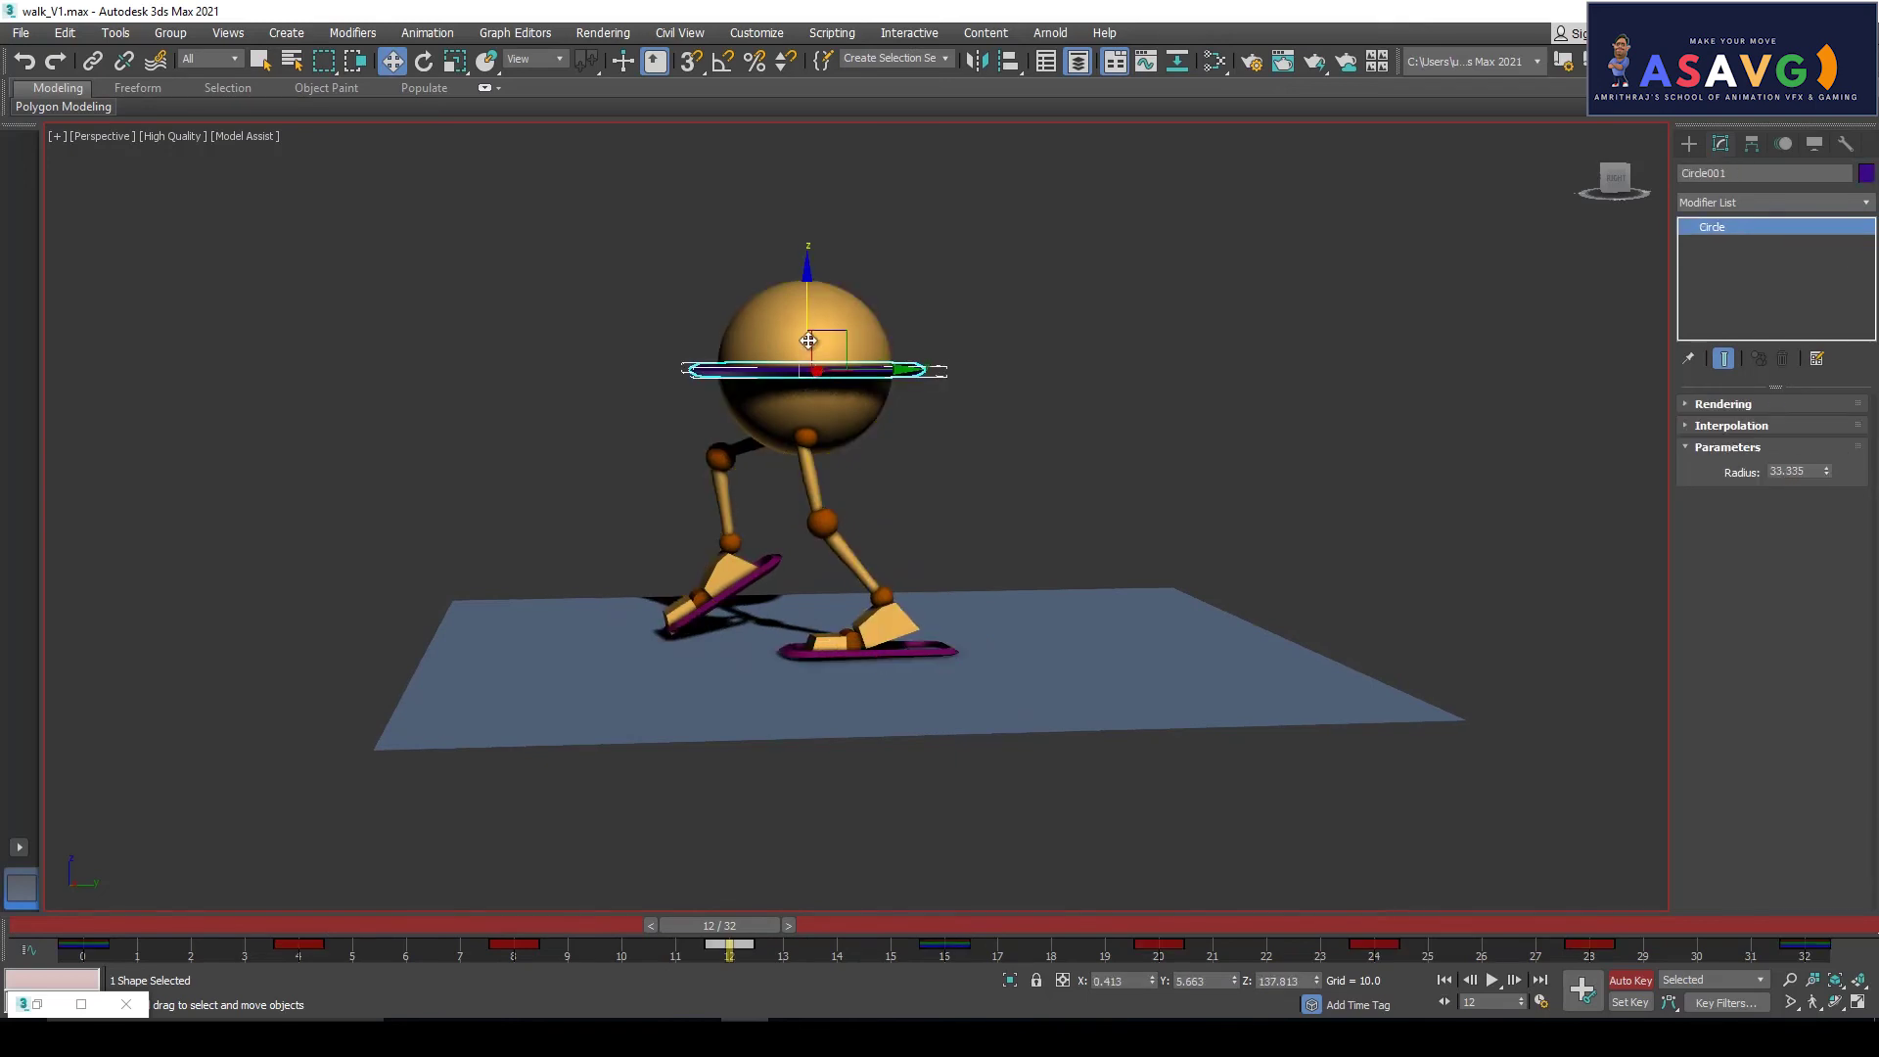
left_click_drag(808, 340, 809, 333)
left_click_drag(737, 926, 724, 969)
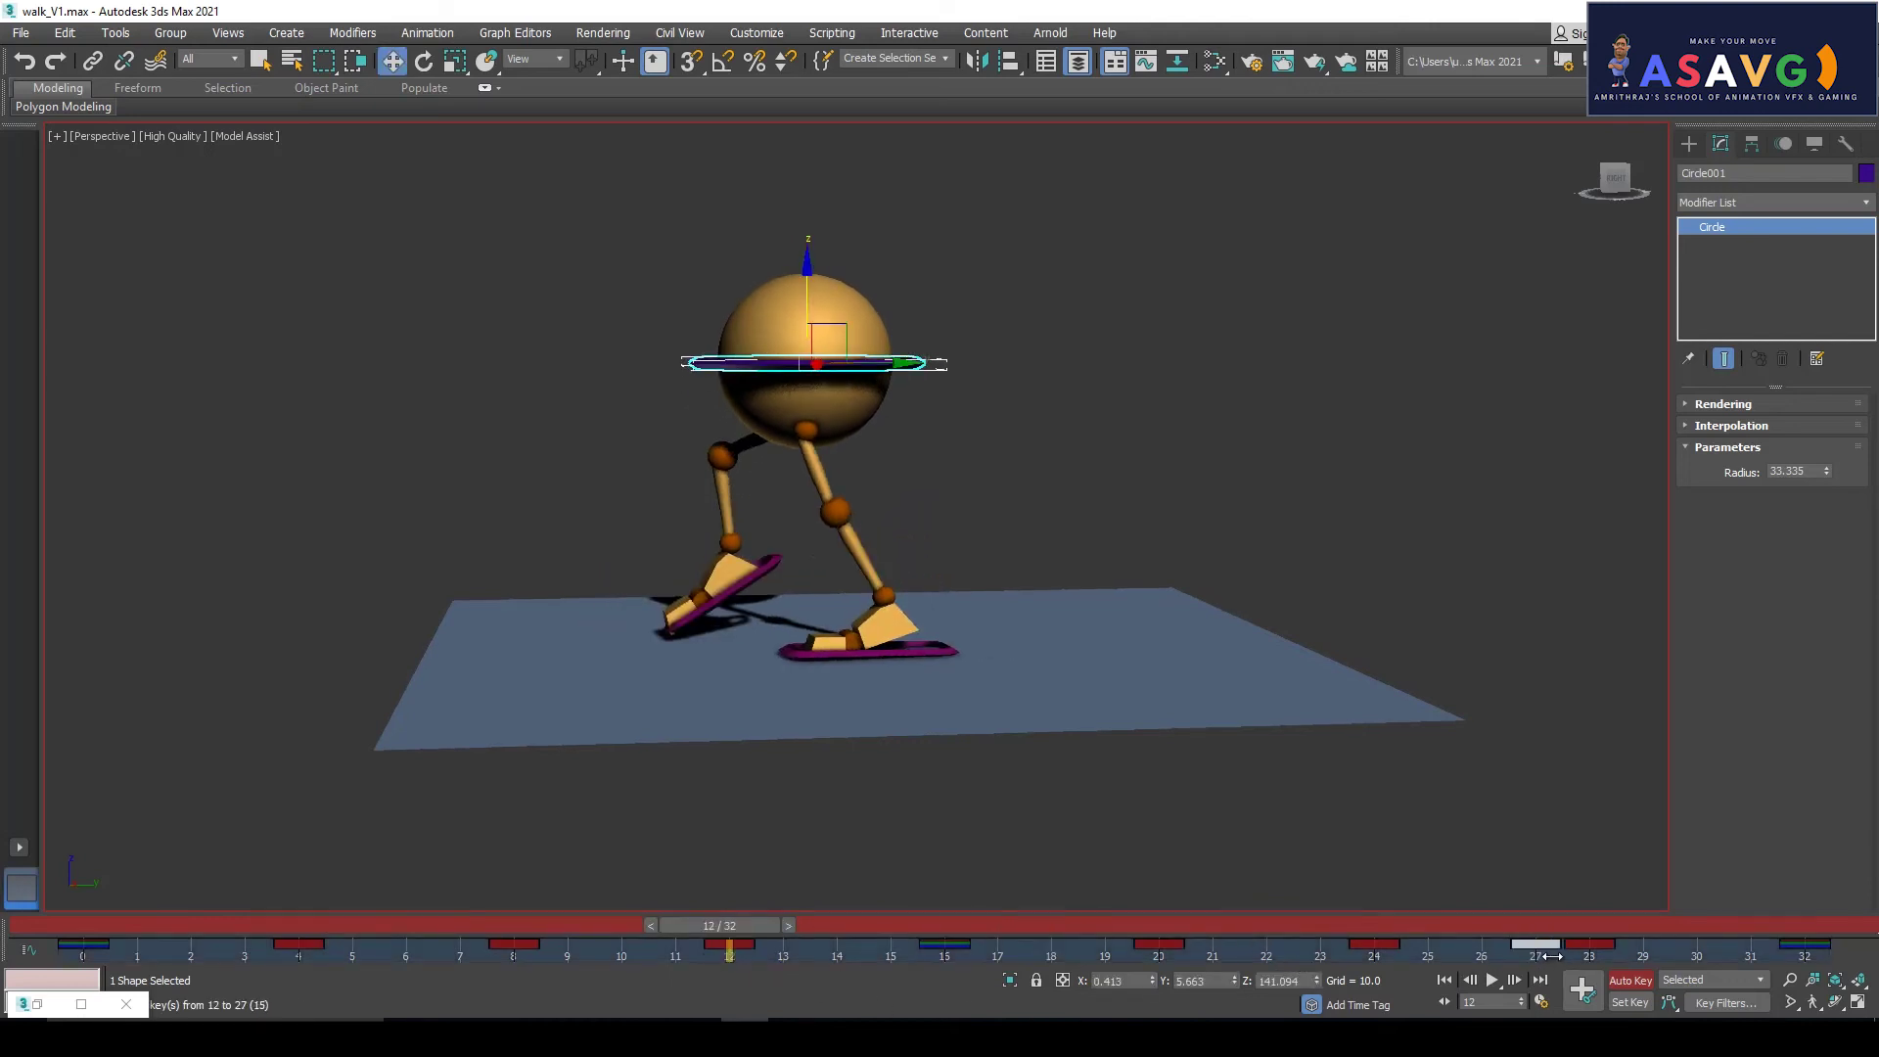
left_click_drag(1505, 928, 1610, 945)
At frame 28, move the foot control Rectangle001 back to a Y of about 30.1 and increase its ankle lift
left_click(921, 633)
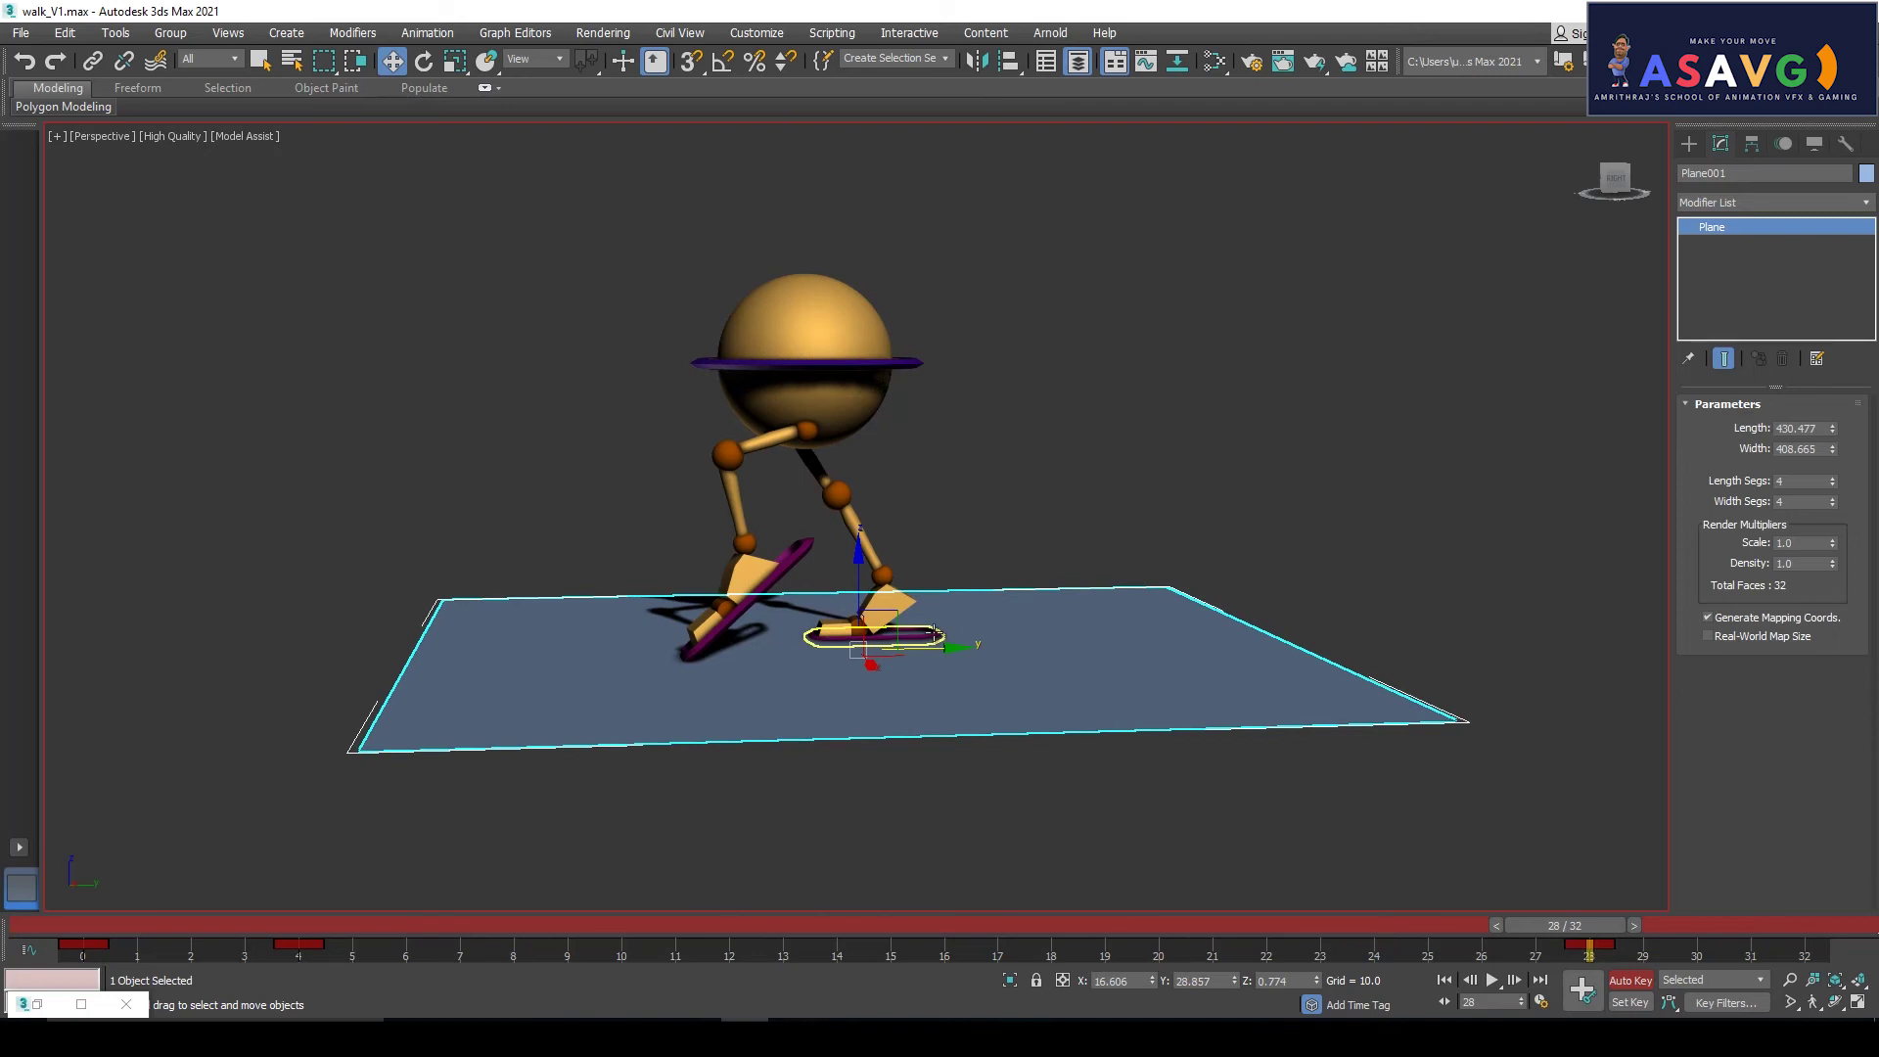
left_click(934, 632)
left_click_drag(969, 638, 943, 642)
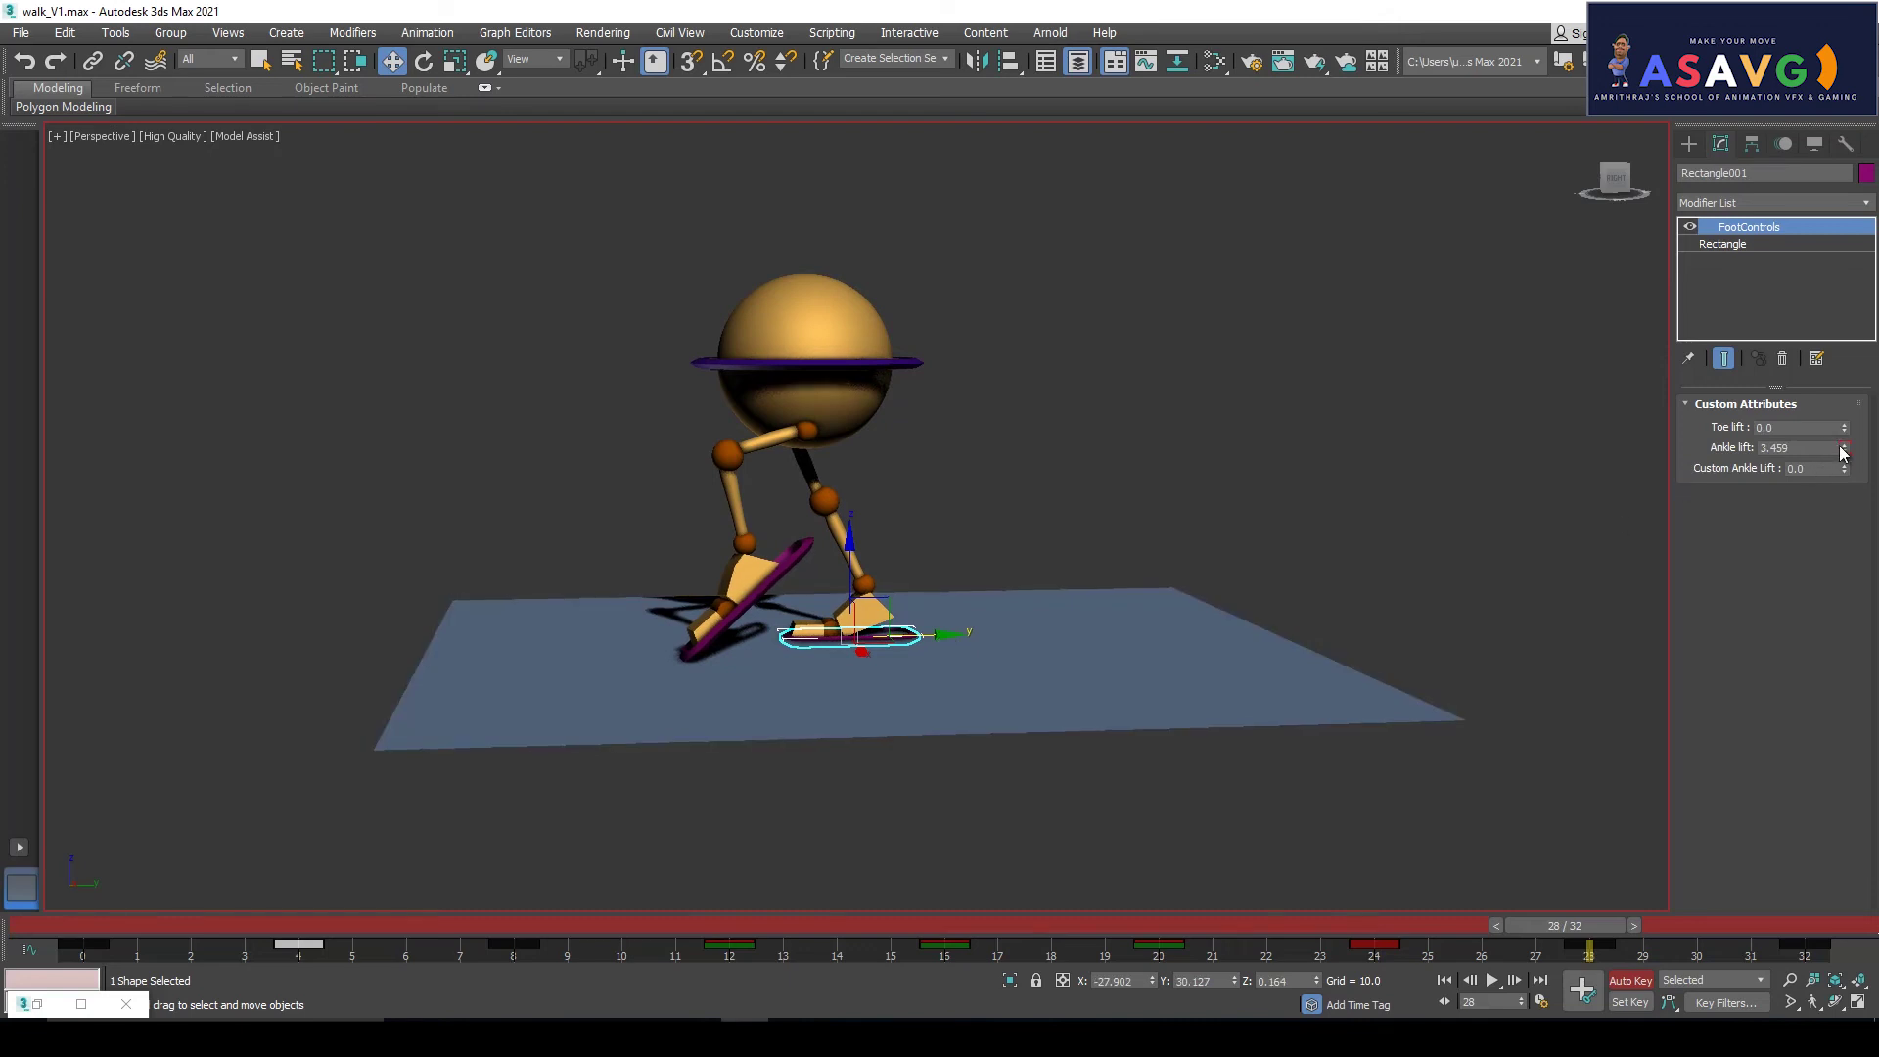
left_click_drag(1841, 451, 1841, 419)
At frame 12, set the Ankle Lift of the foot control Rectangle002 to about 4.76
left_click_drag(491, 952, 722, 952)
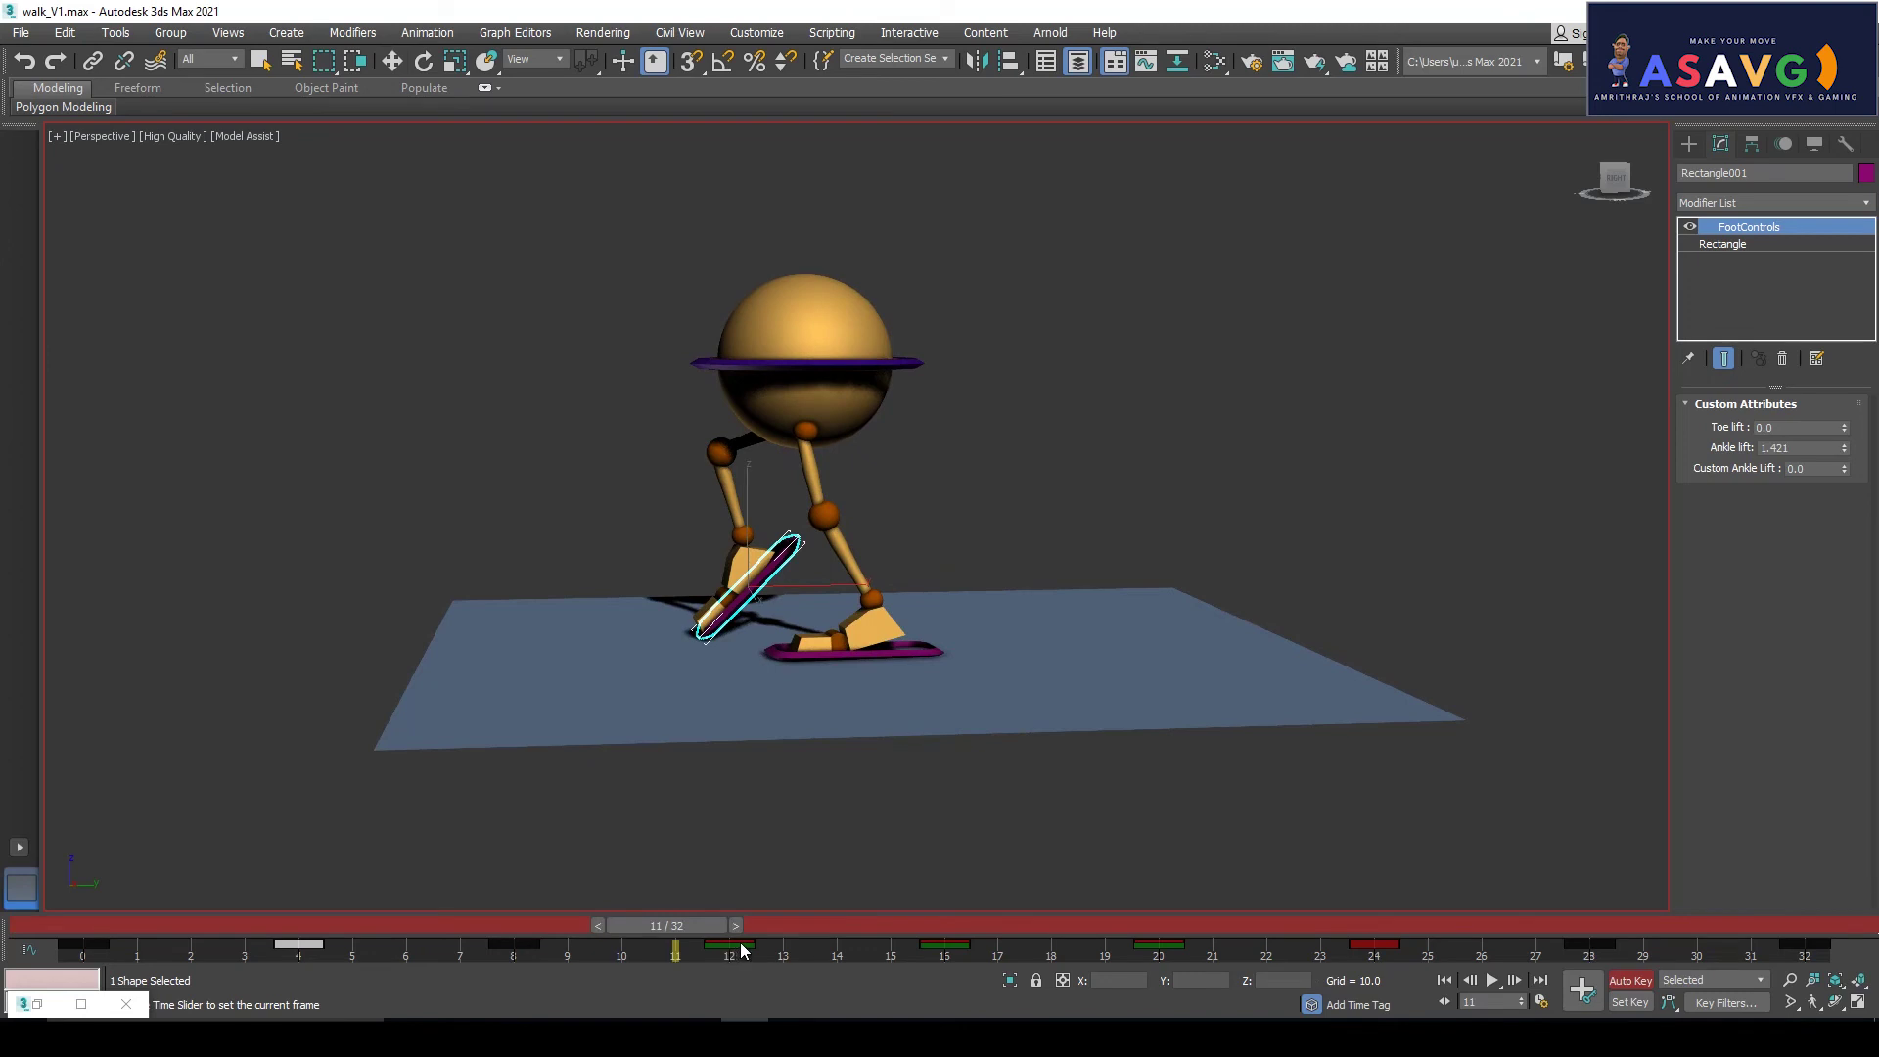
left_click(741, 949)
key("w")
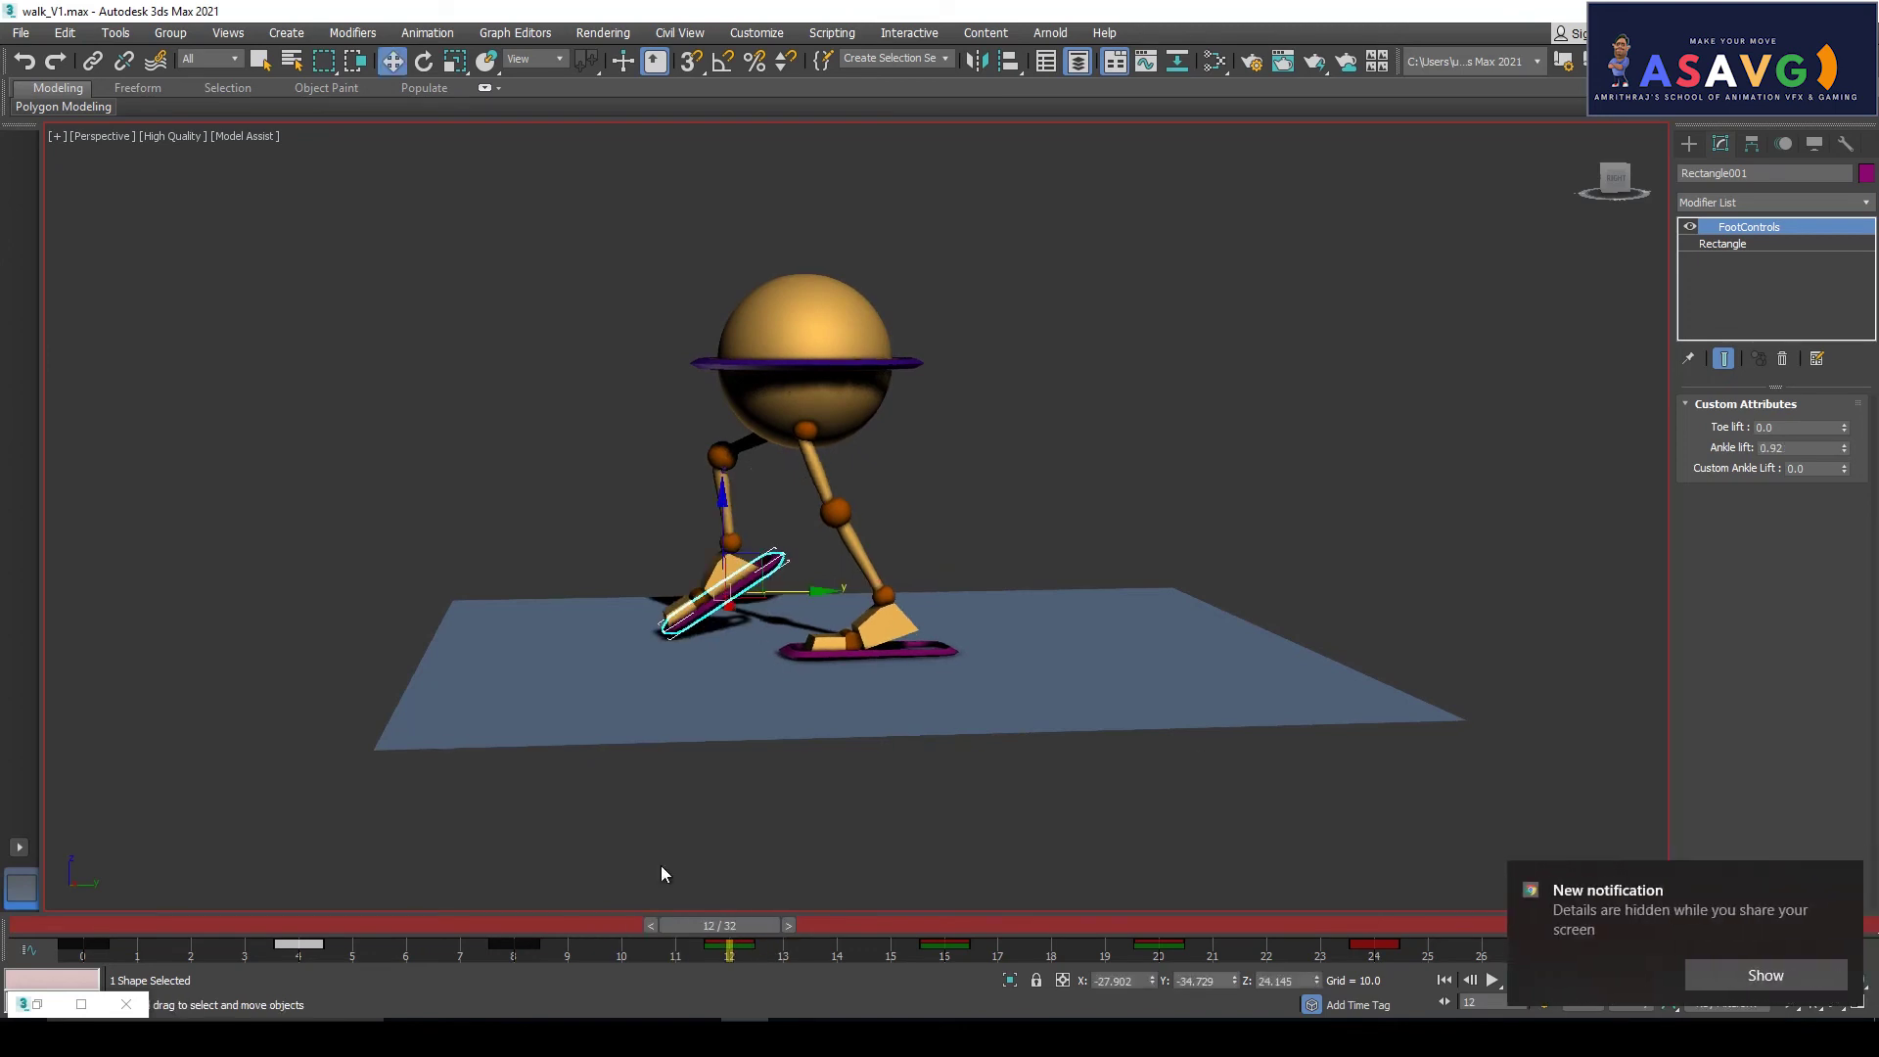
left_click(1850, 880)
left_click(866, 651)
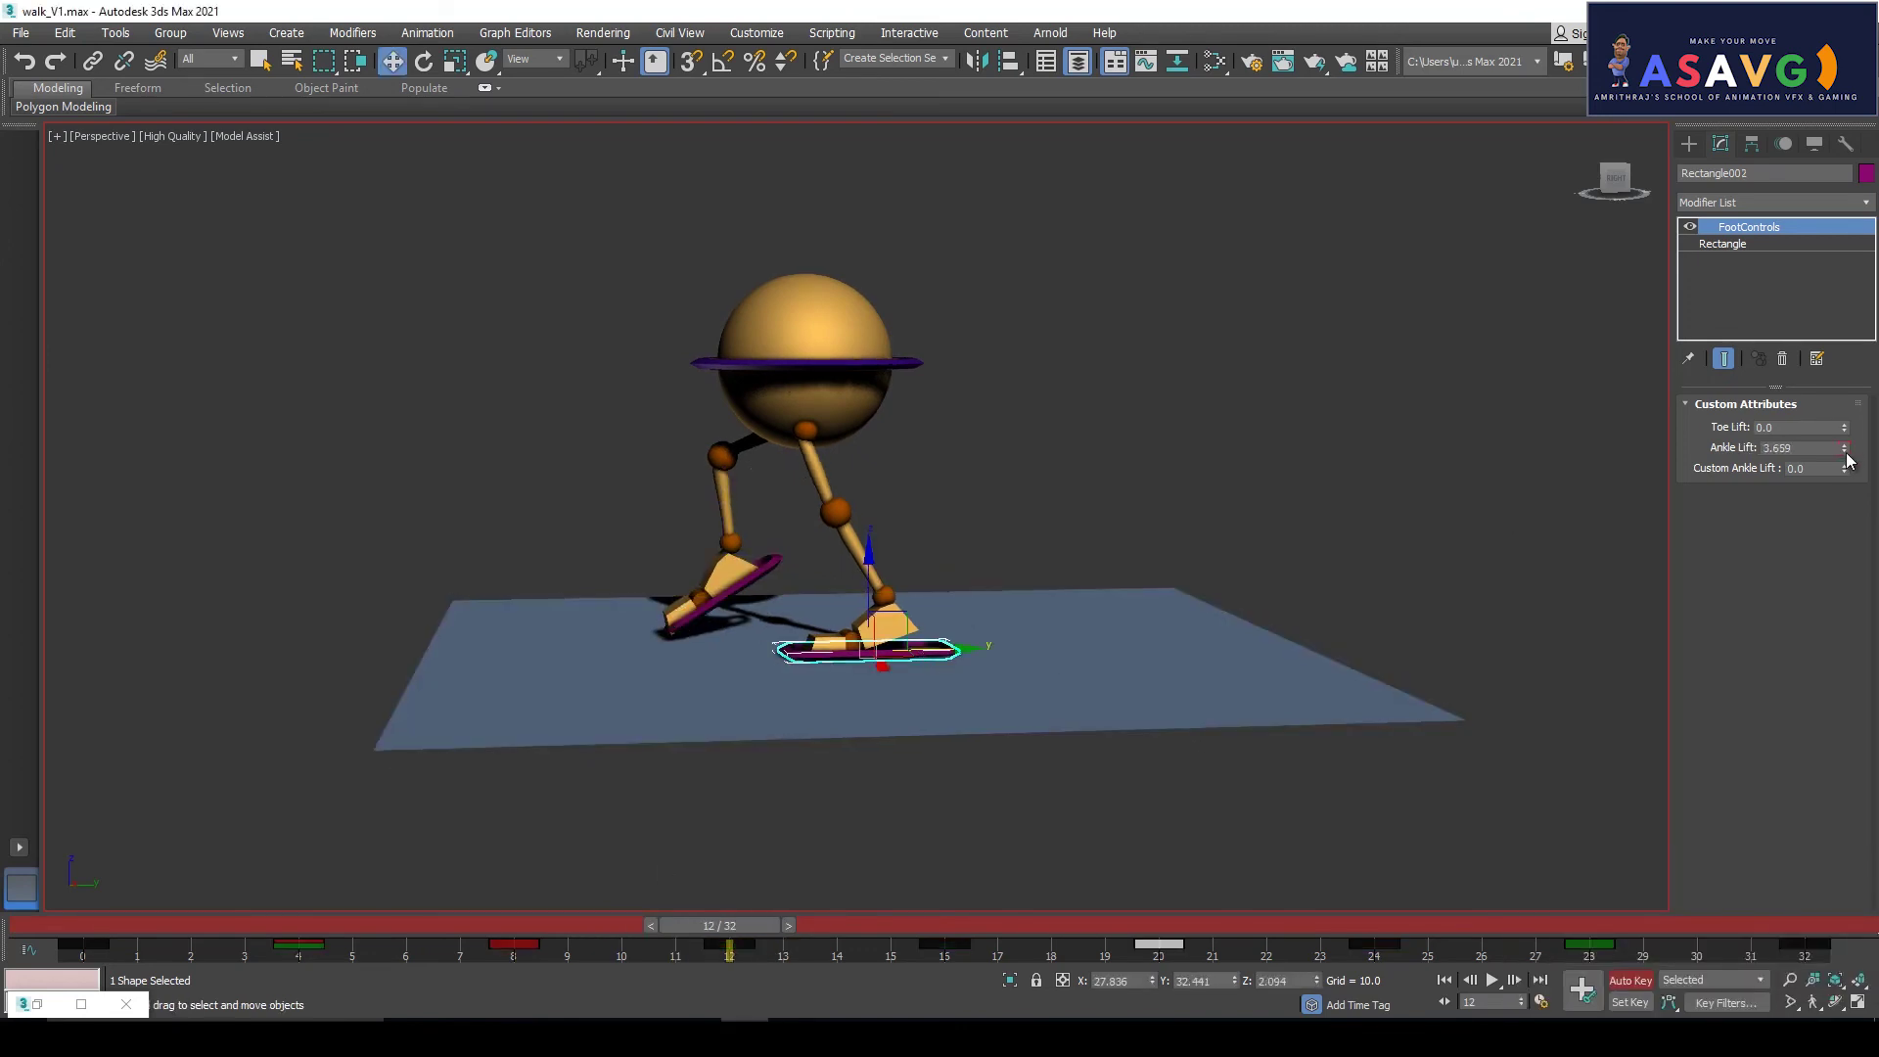
left_click_drag(1849, 455, 1846, 434)
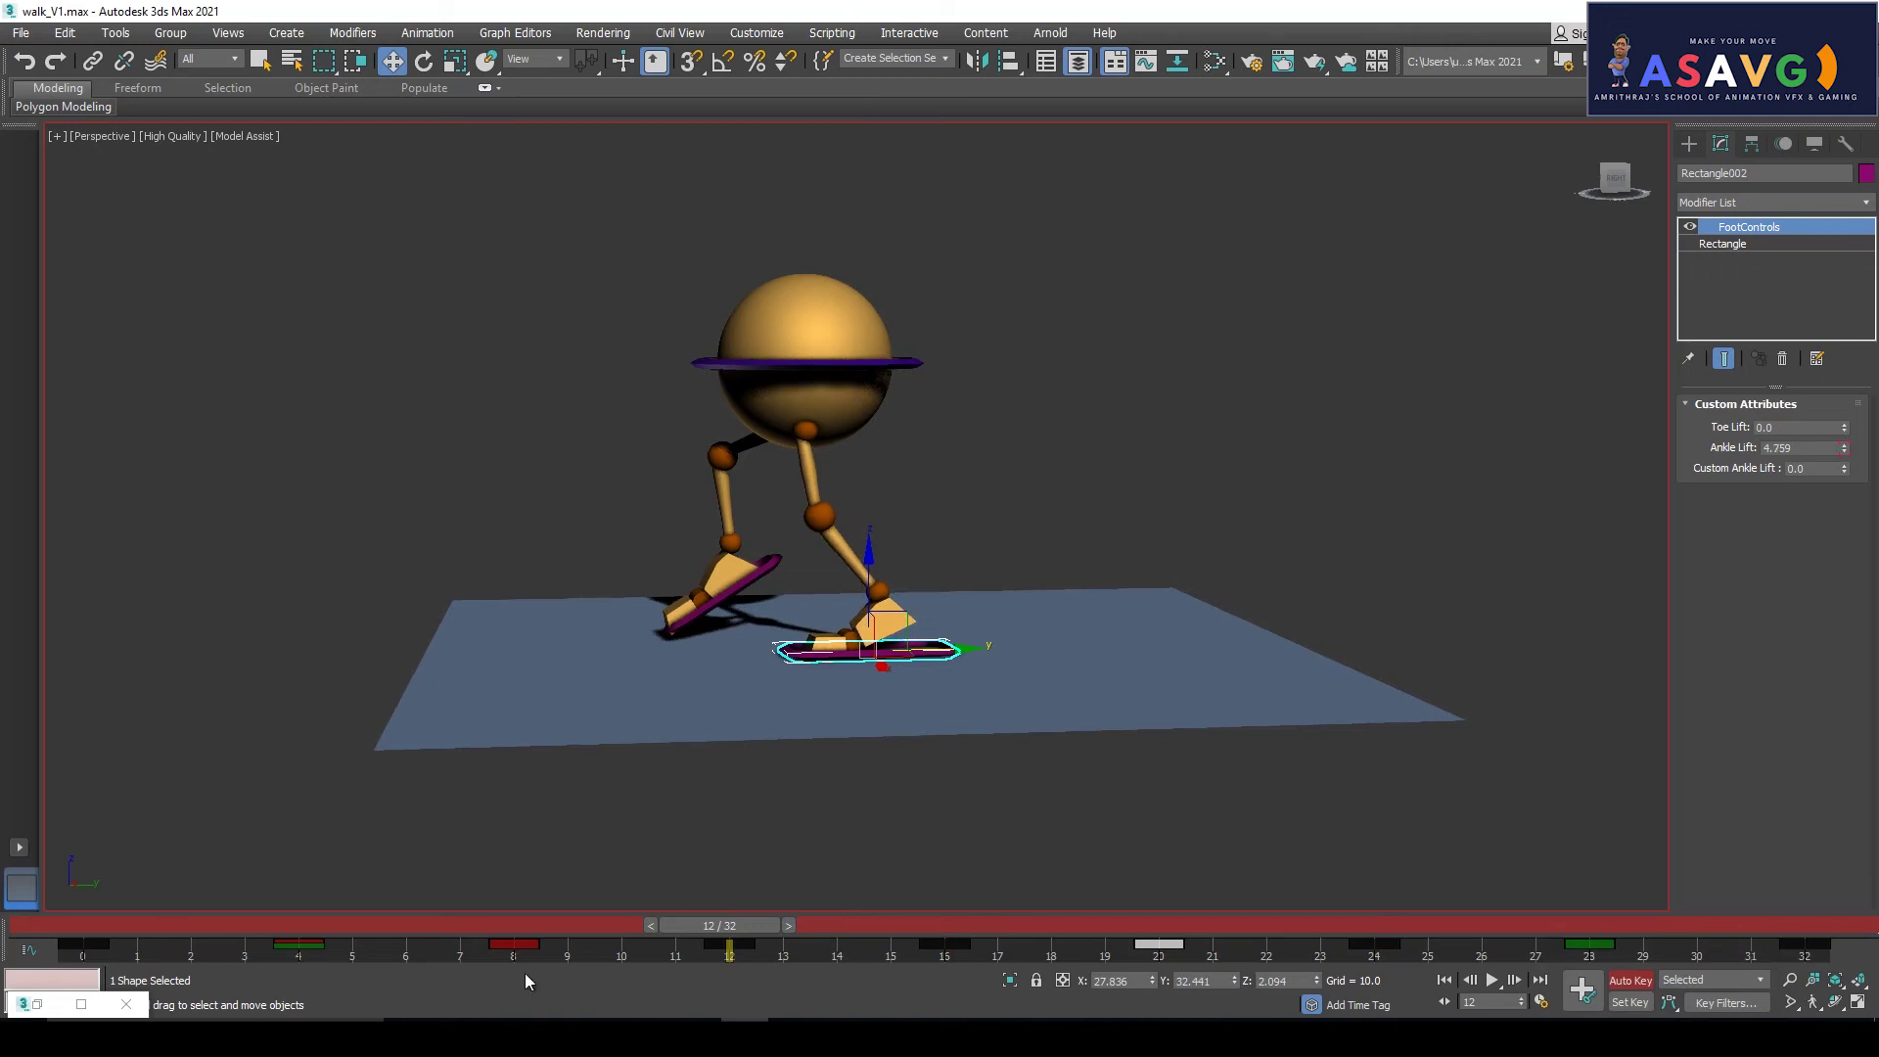
Create a new preview animation of the walk from the perspective view and watch it full-screen
key("End")
left_click(56, 136)
mouse_move(196, 334)
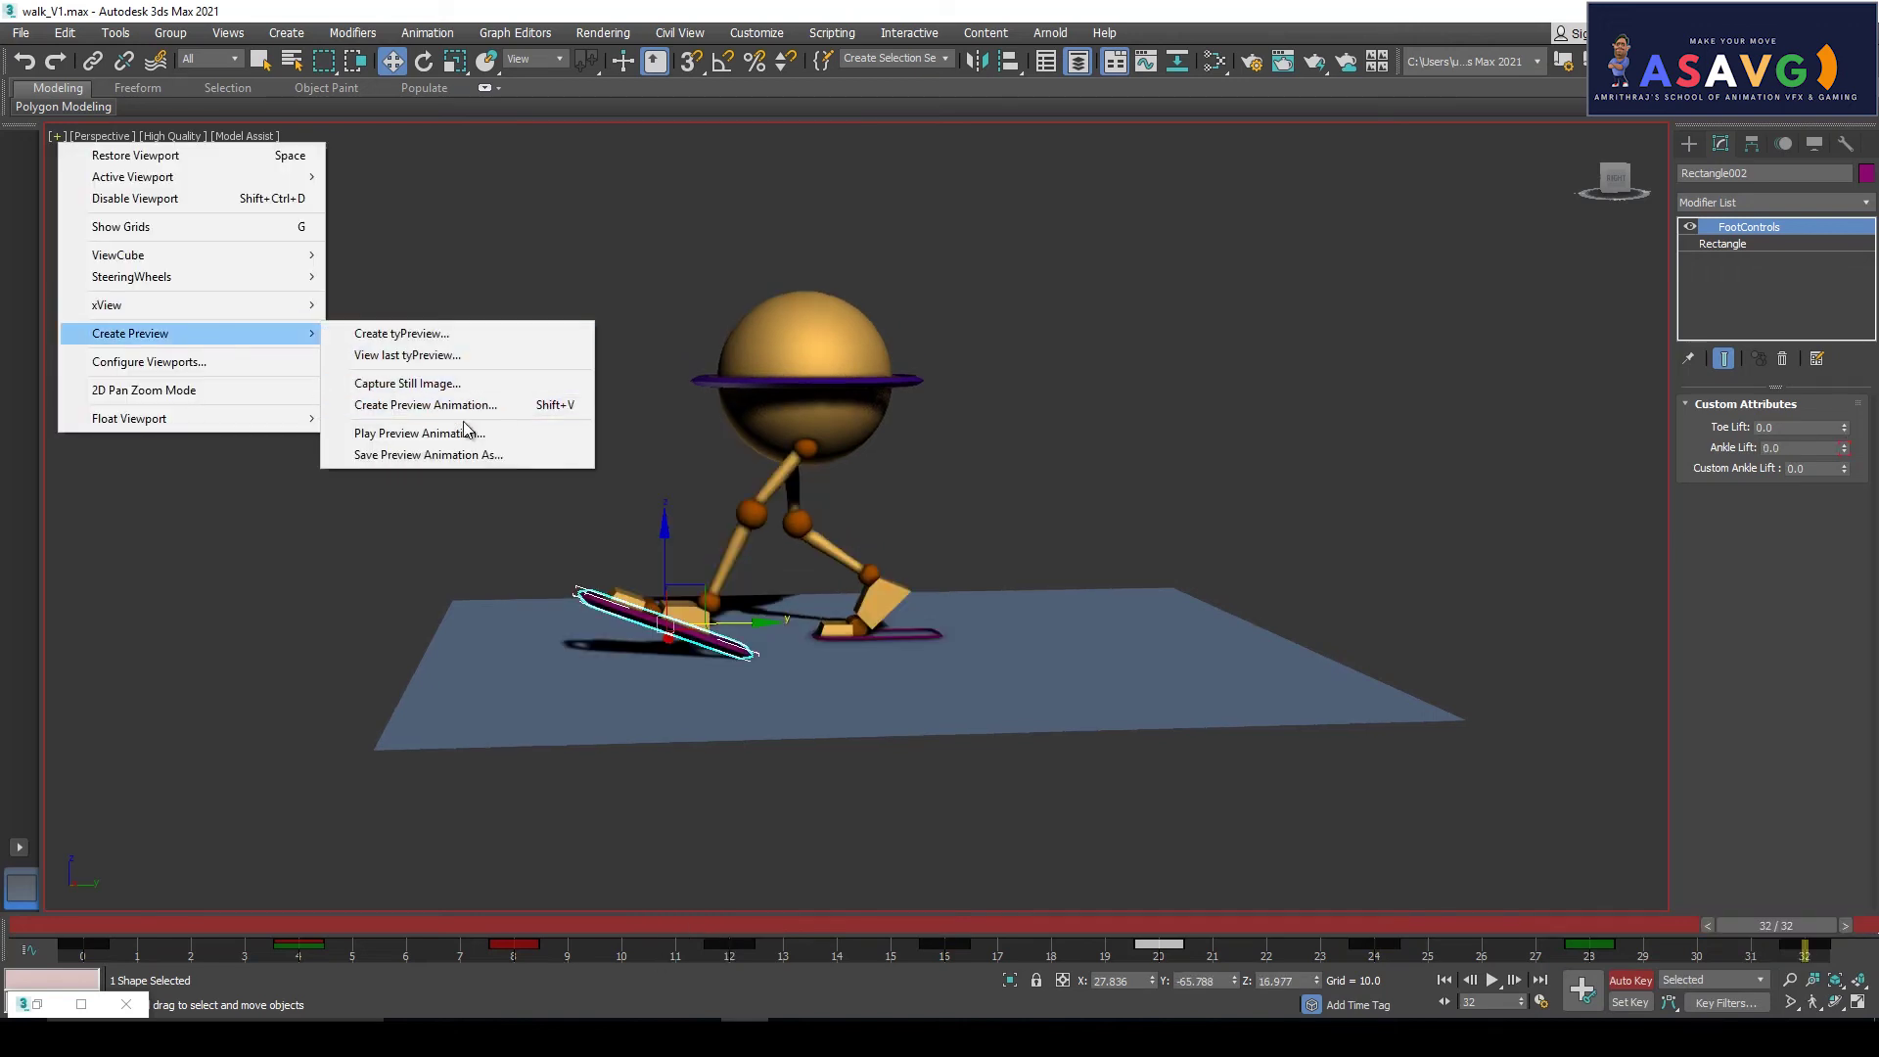
left_click(431, 404)
left_click(1020, 802)
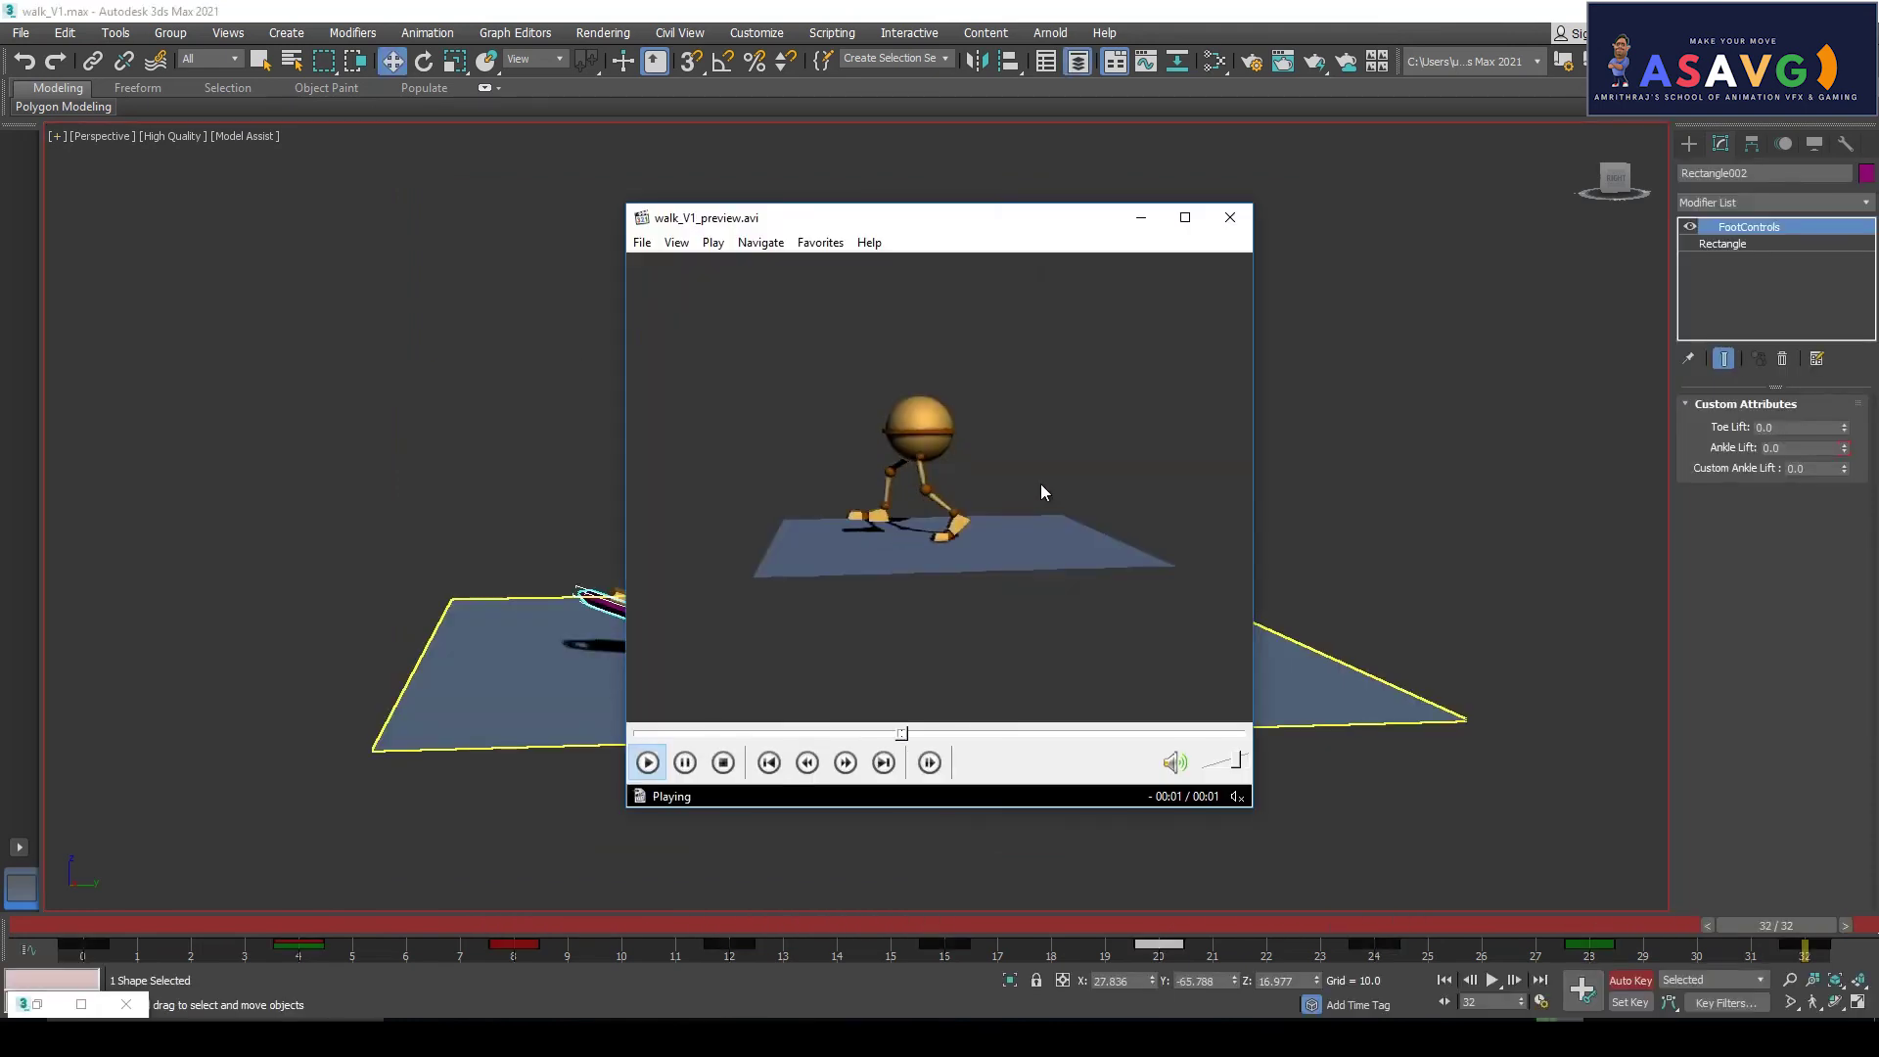
left_click(1188, 220)
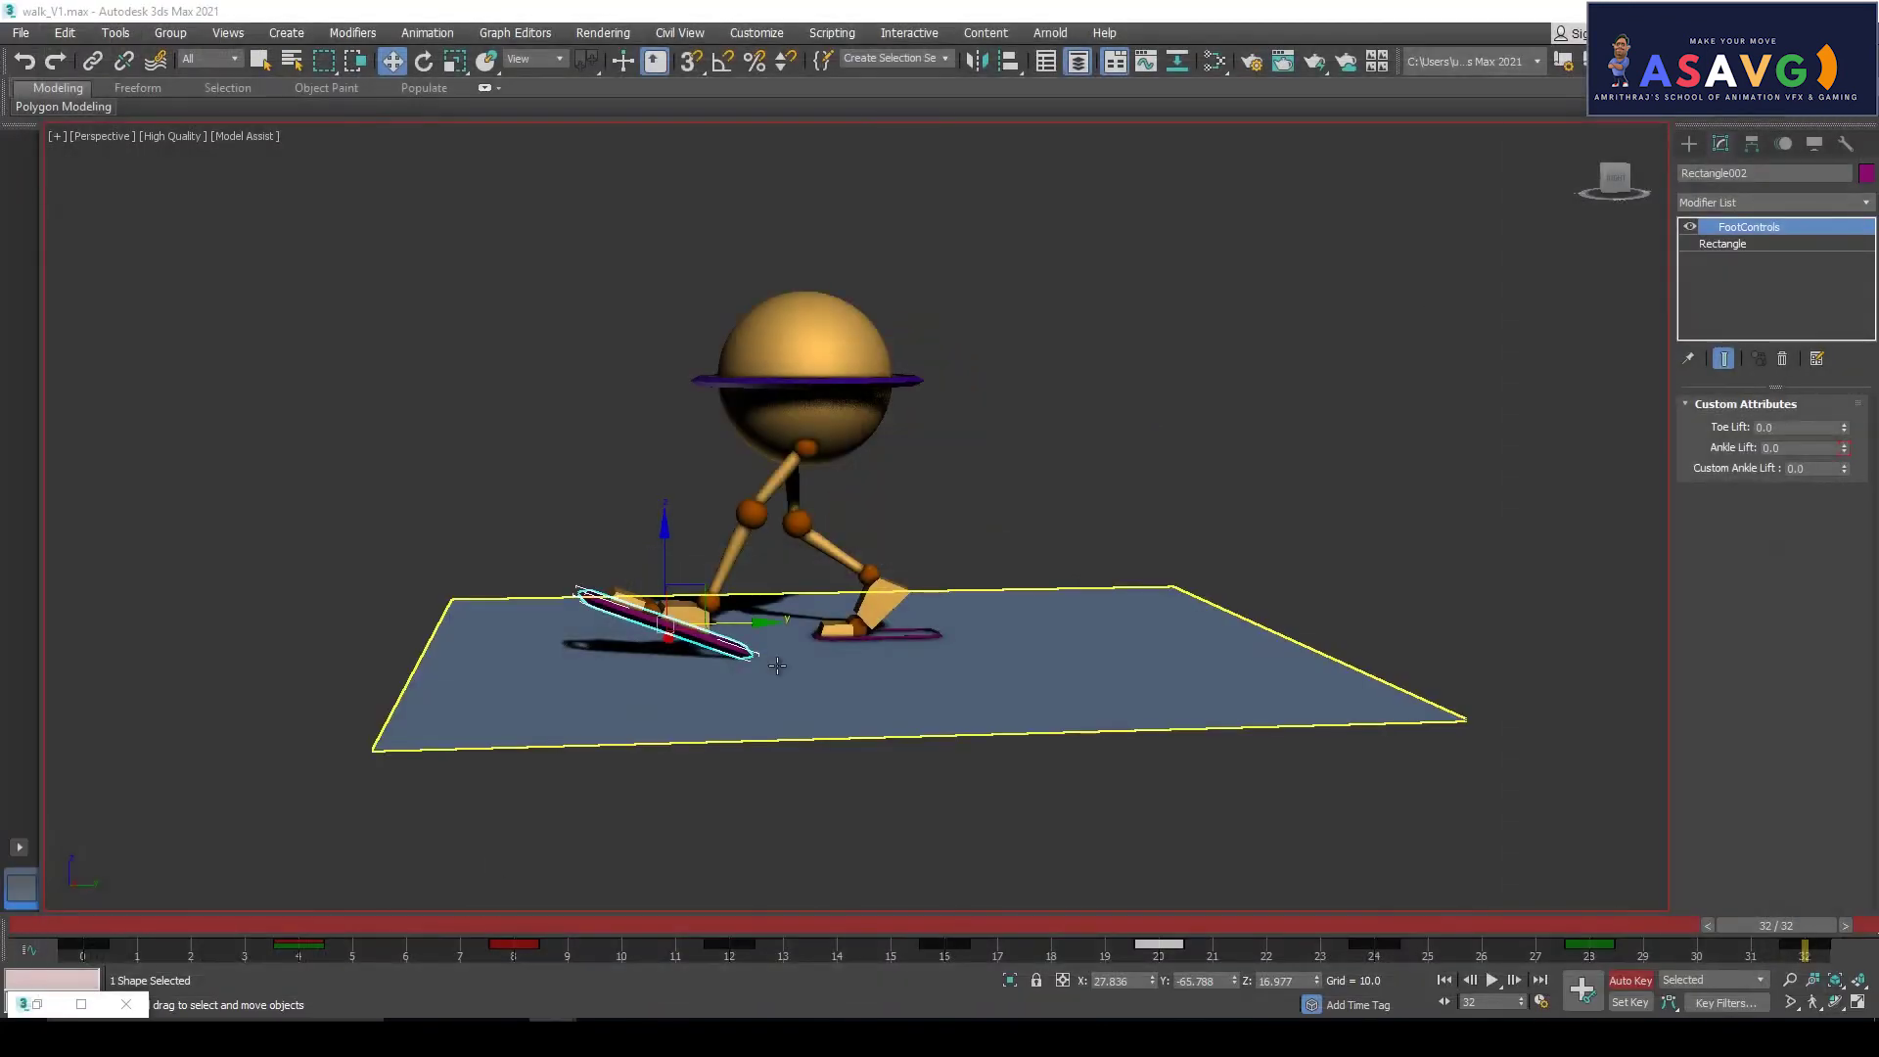
Viewing the character from the front, tilt Circle001 sideways at frame 0 and copy its key to frame 32
middle_click_drag(892, 558, 978, 556, "alt")
left_click(685, 388)
middle_click_drag(693, 462, 780, 470, "alt")
key("e")
left_click_drag(730, 398, 790, 458)
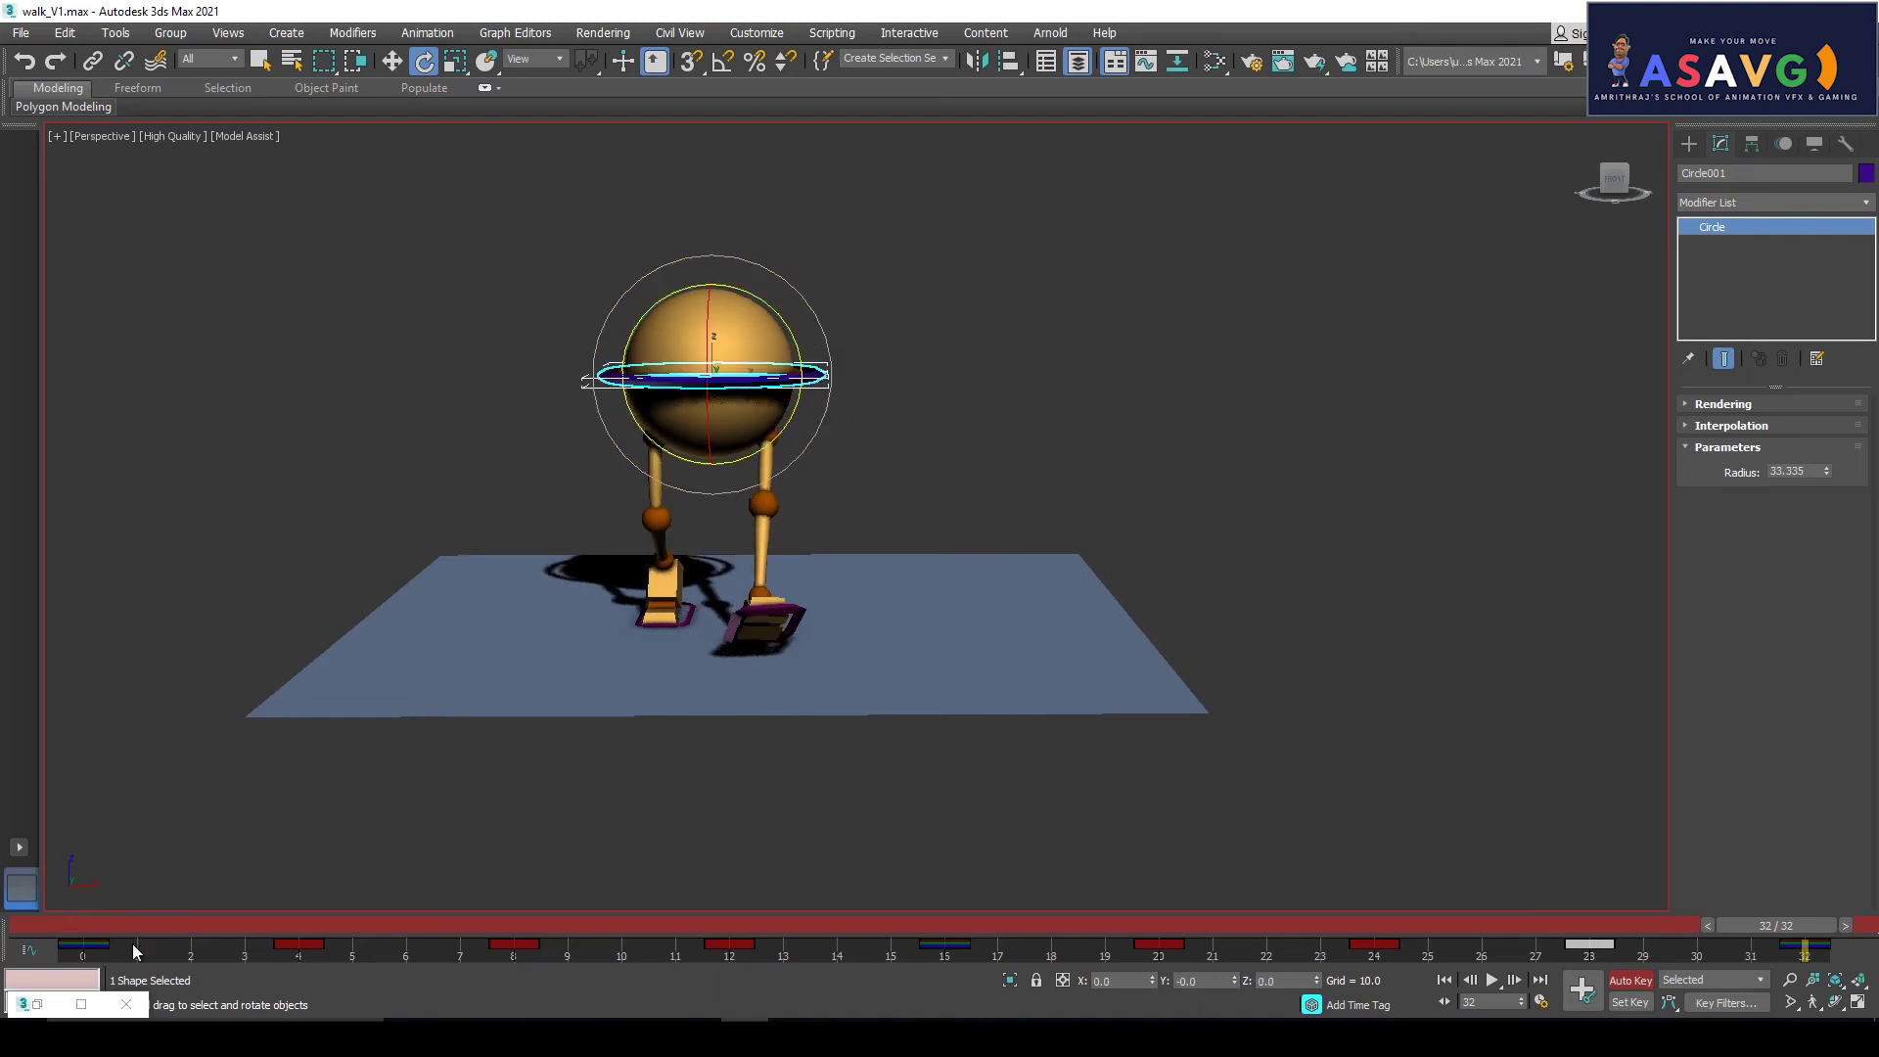
left_click(84, 947)
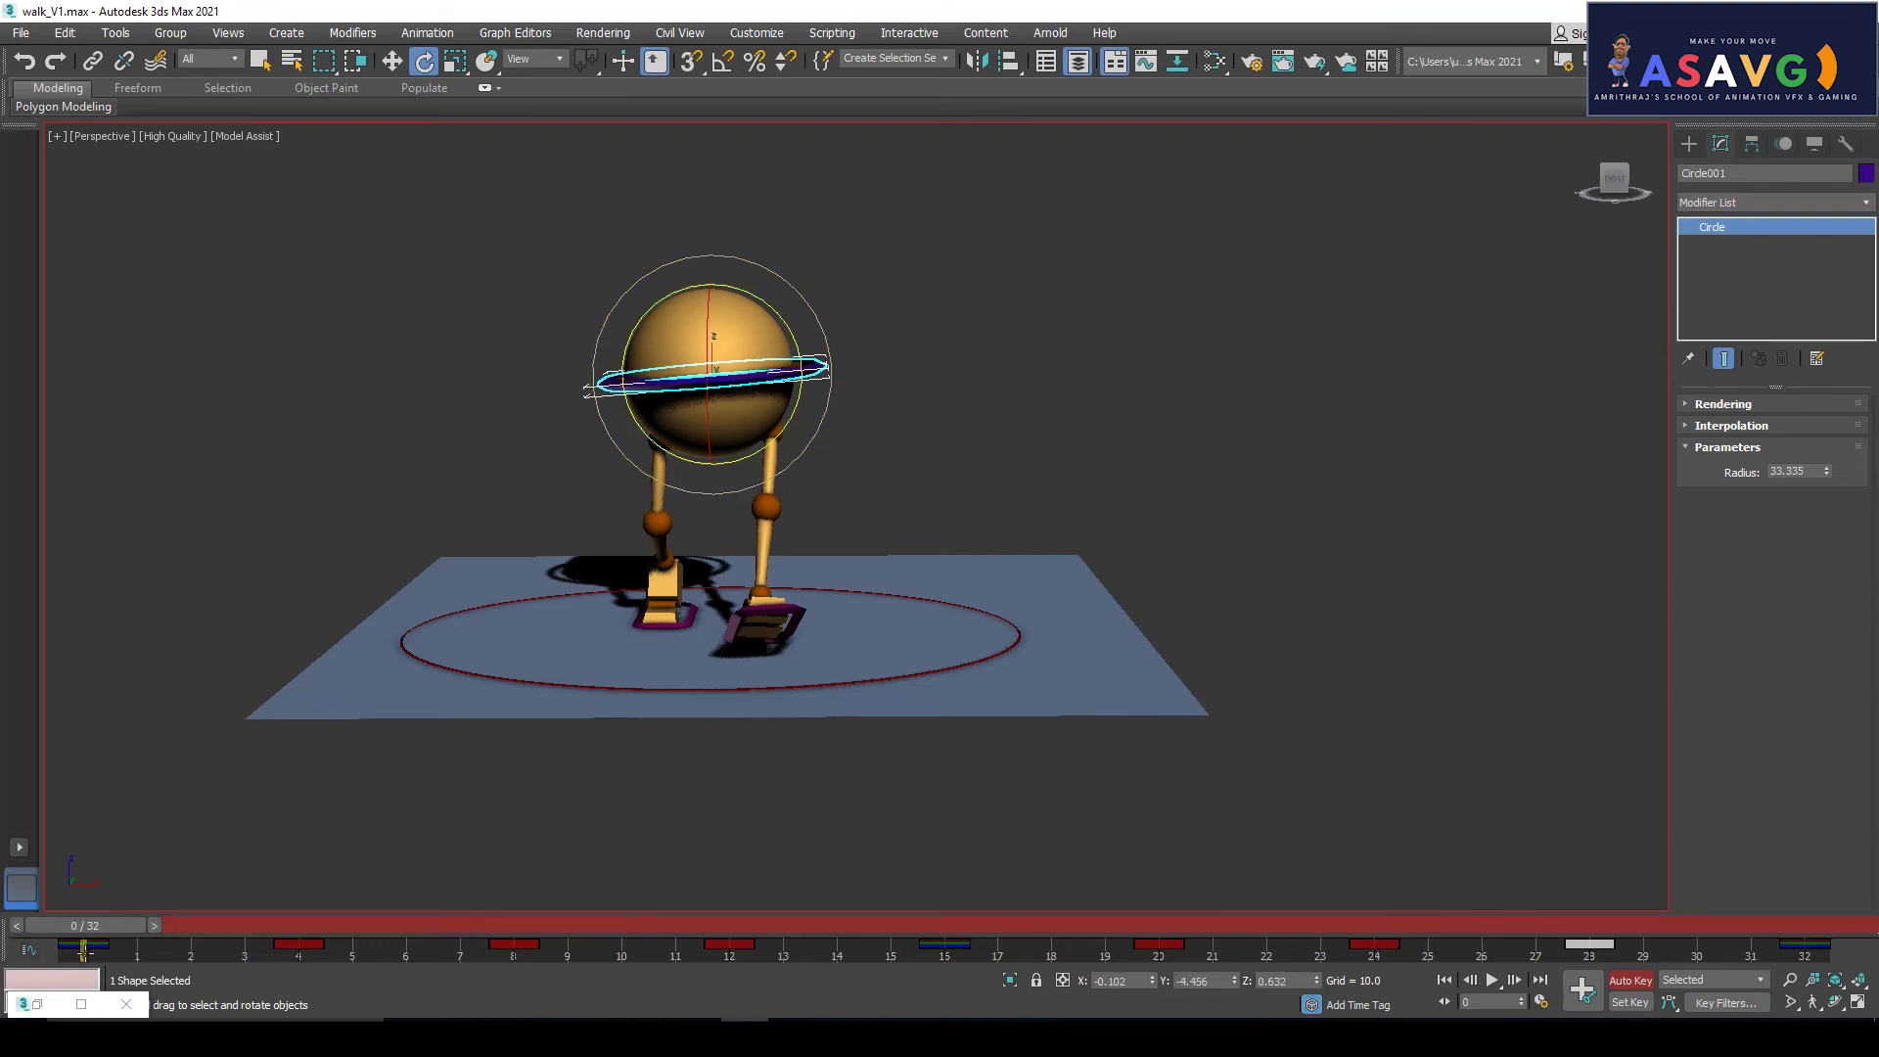
left_click(85, 947)
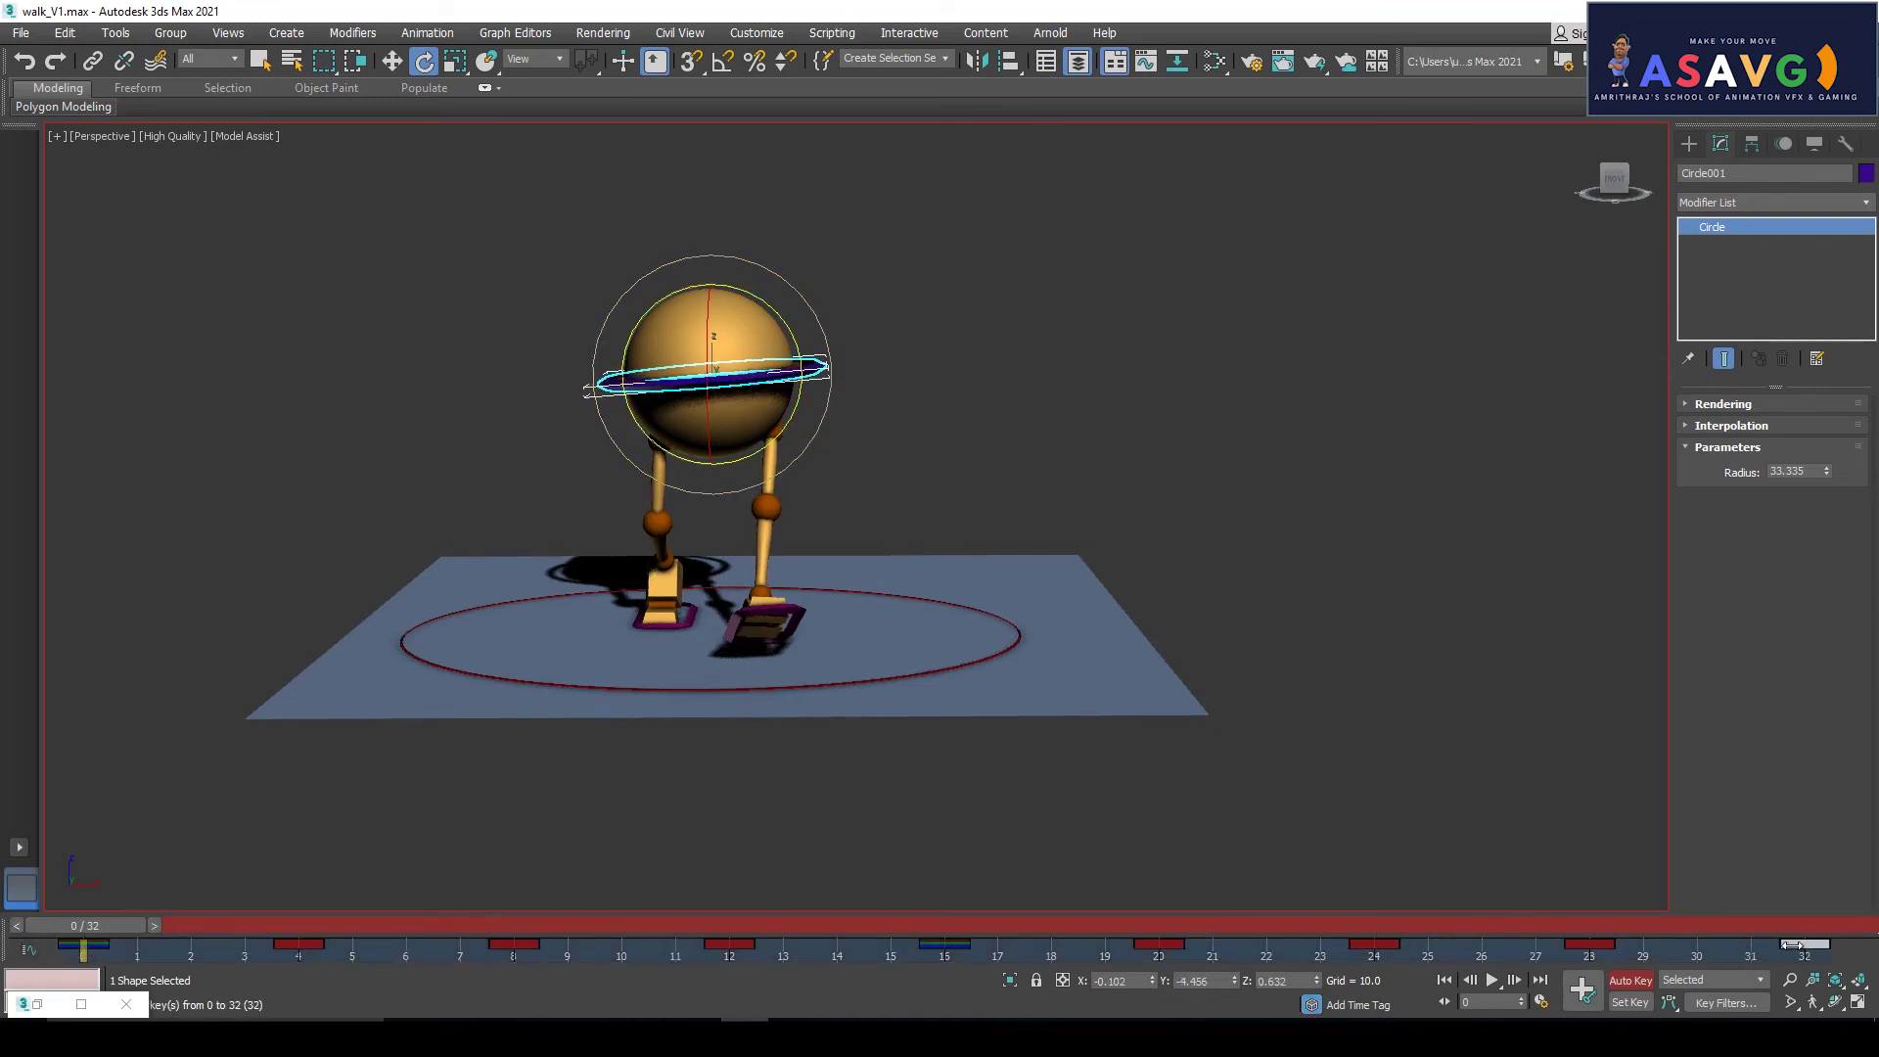
At frame 16, adjust the sideways tilt of the body control Circle001
left_click_drag(90, 934, 930, 928)
left_click_drag(790, 464, 783, 474)
left_click_drag(894, 957, 961, 957)
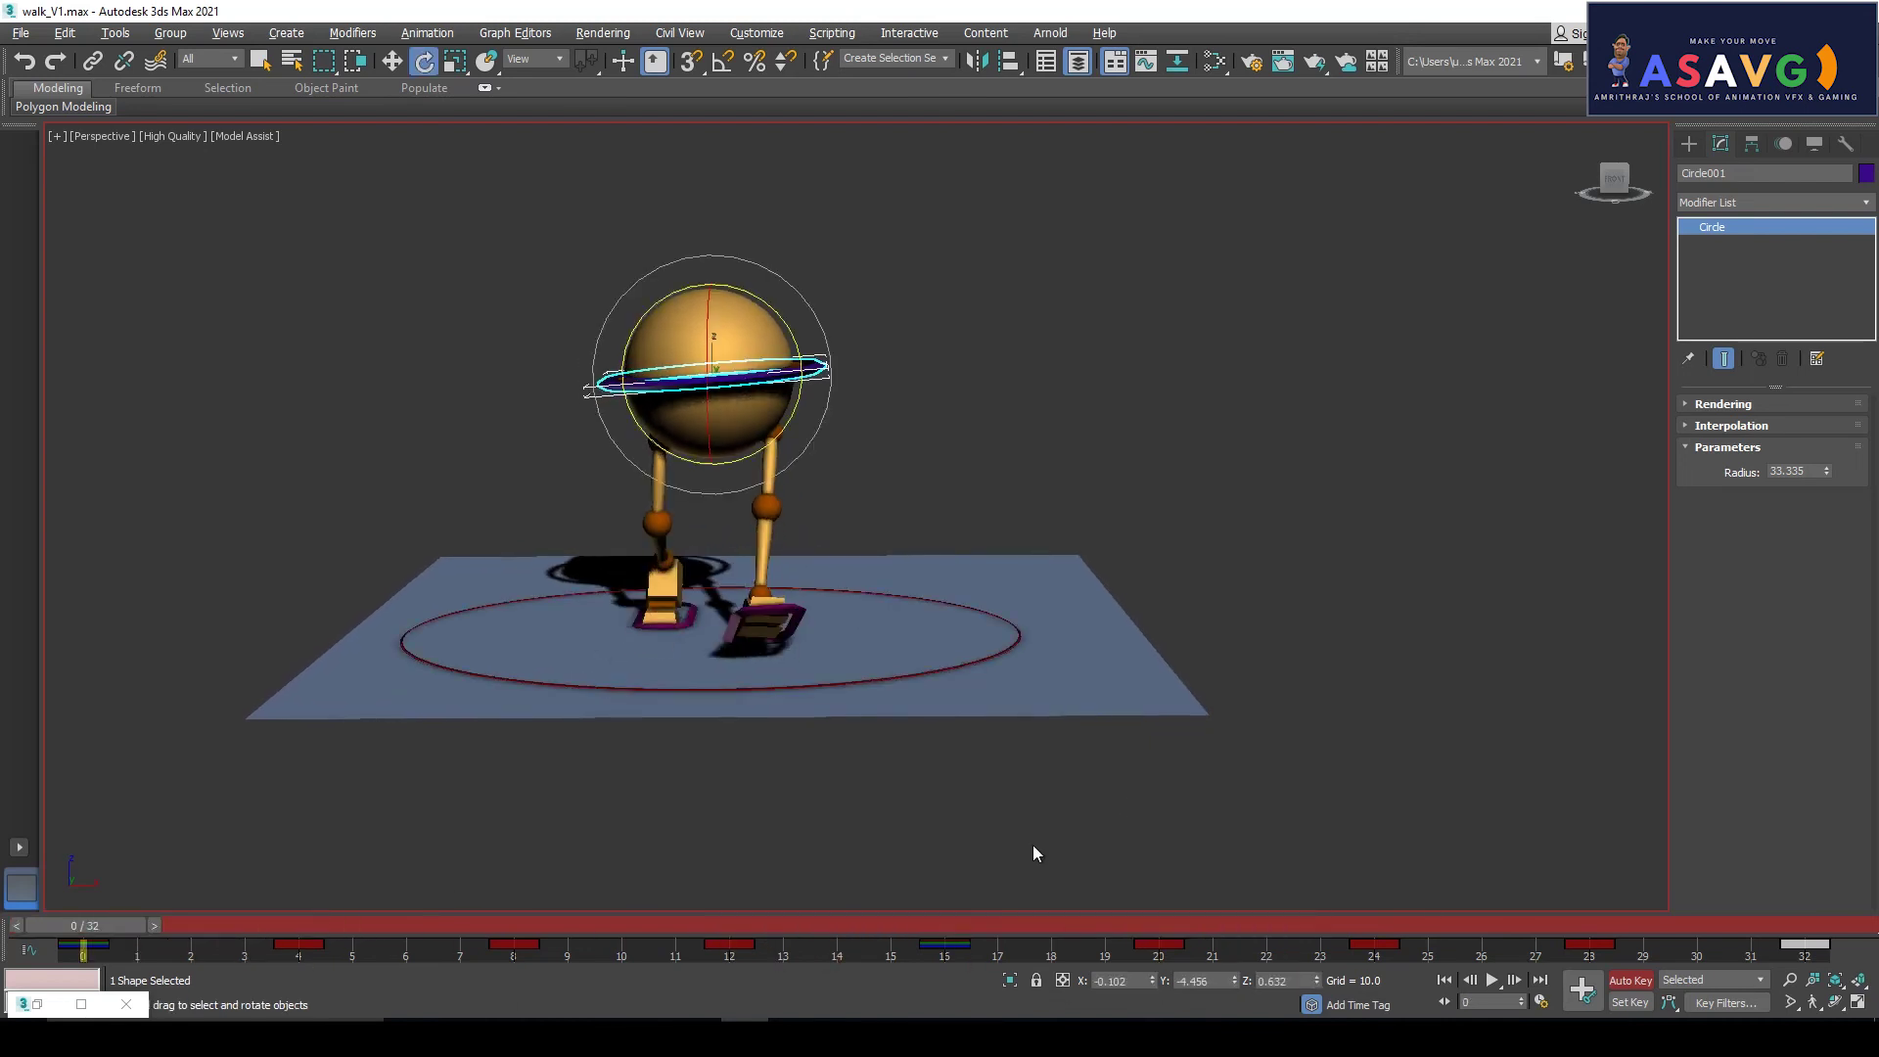
From an angled side view, create a new preview animation of the walk and watch it full-screen
middle_click_drag(1033, 857, 941, 800, "alt")
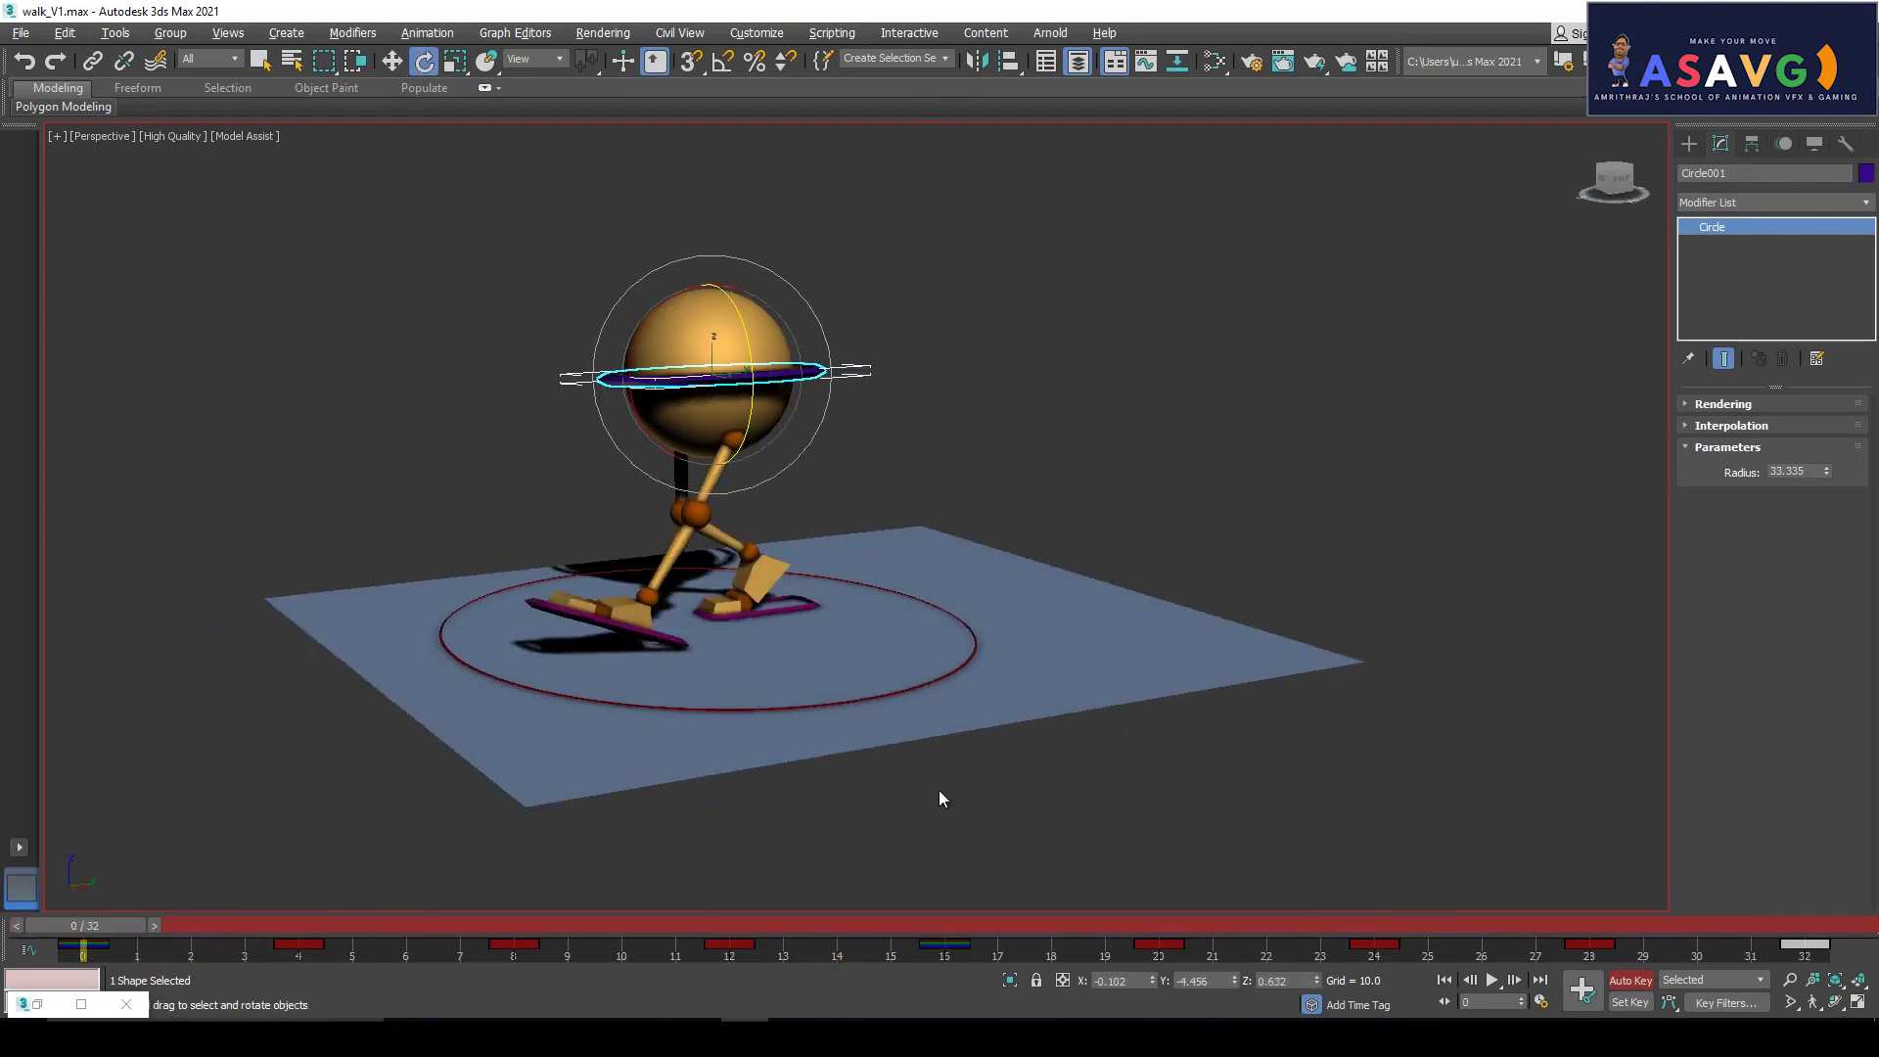
left_click_drag(438, 948, 189, 957)
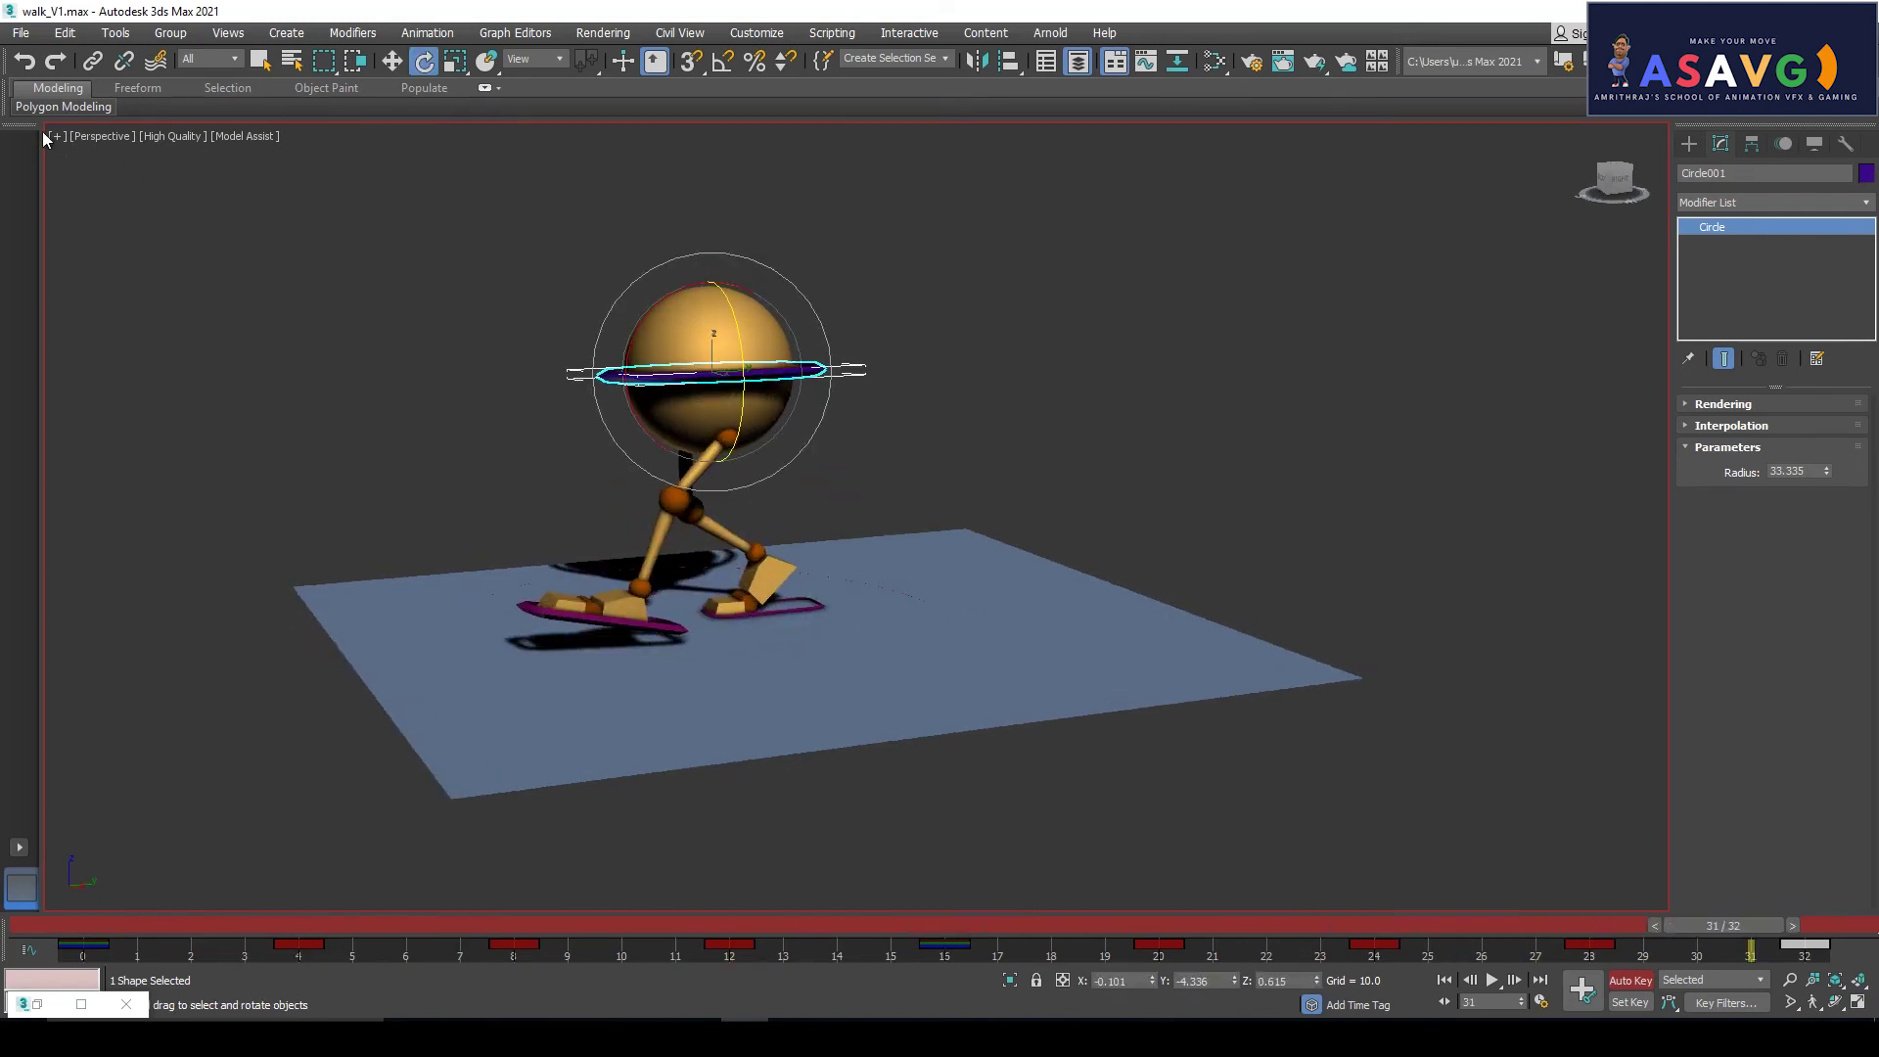
left_click(69, 146)
left_click(56, 136)
mouse_move(113, 335)
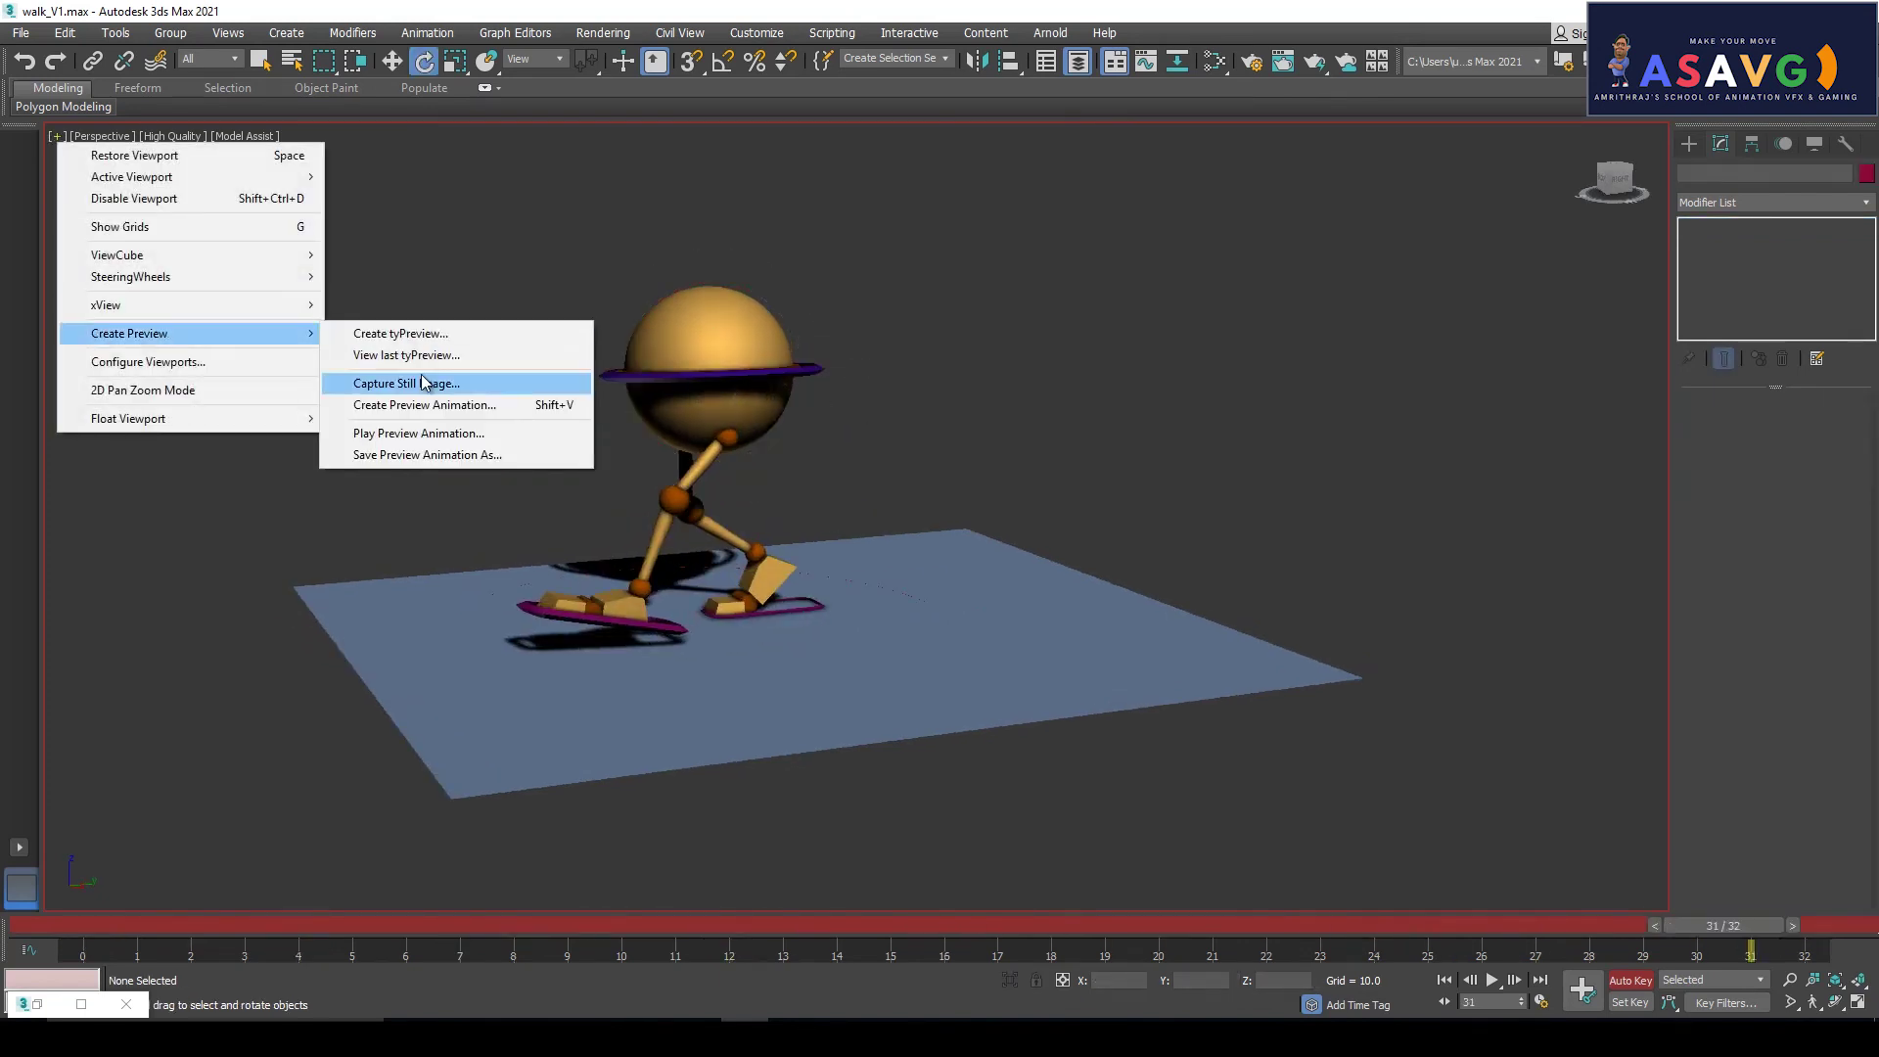
left_click(425, 404)
left_click(1024, 798)
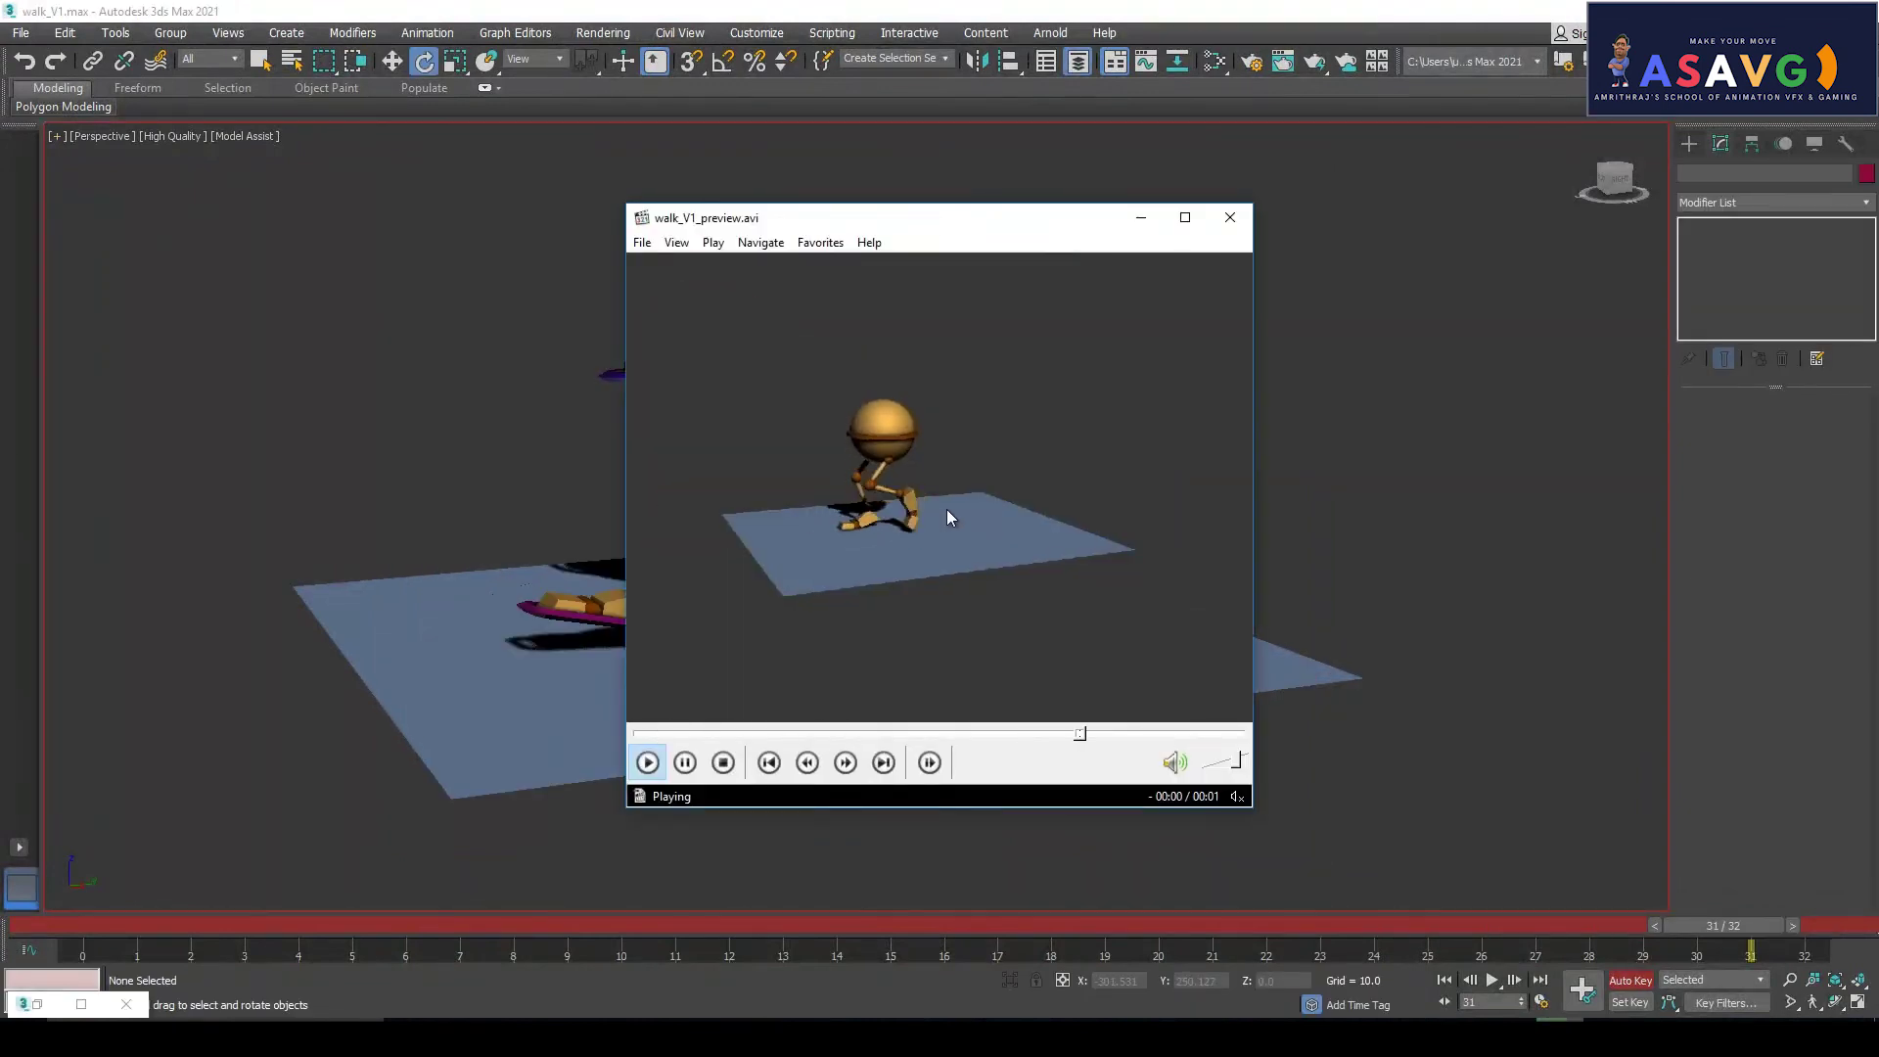
left_click(1184, 217)
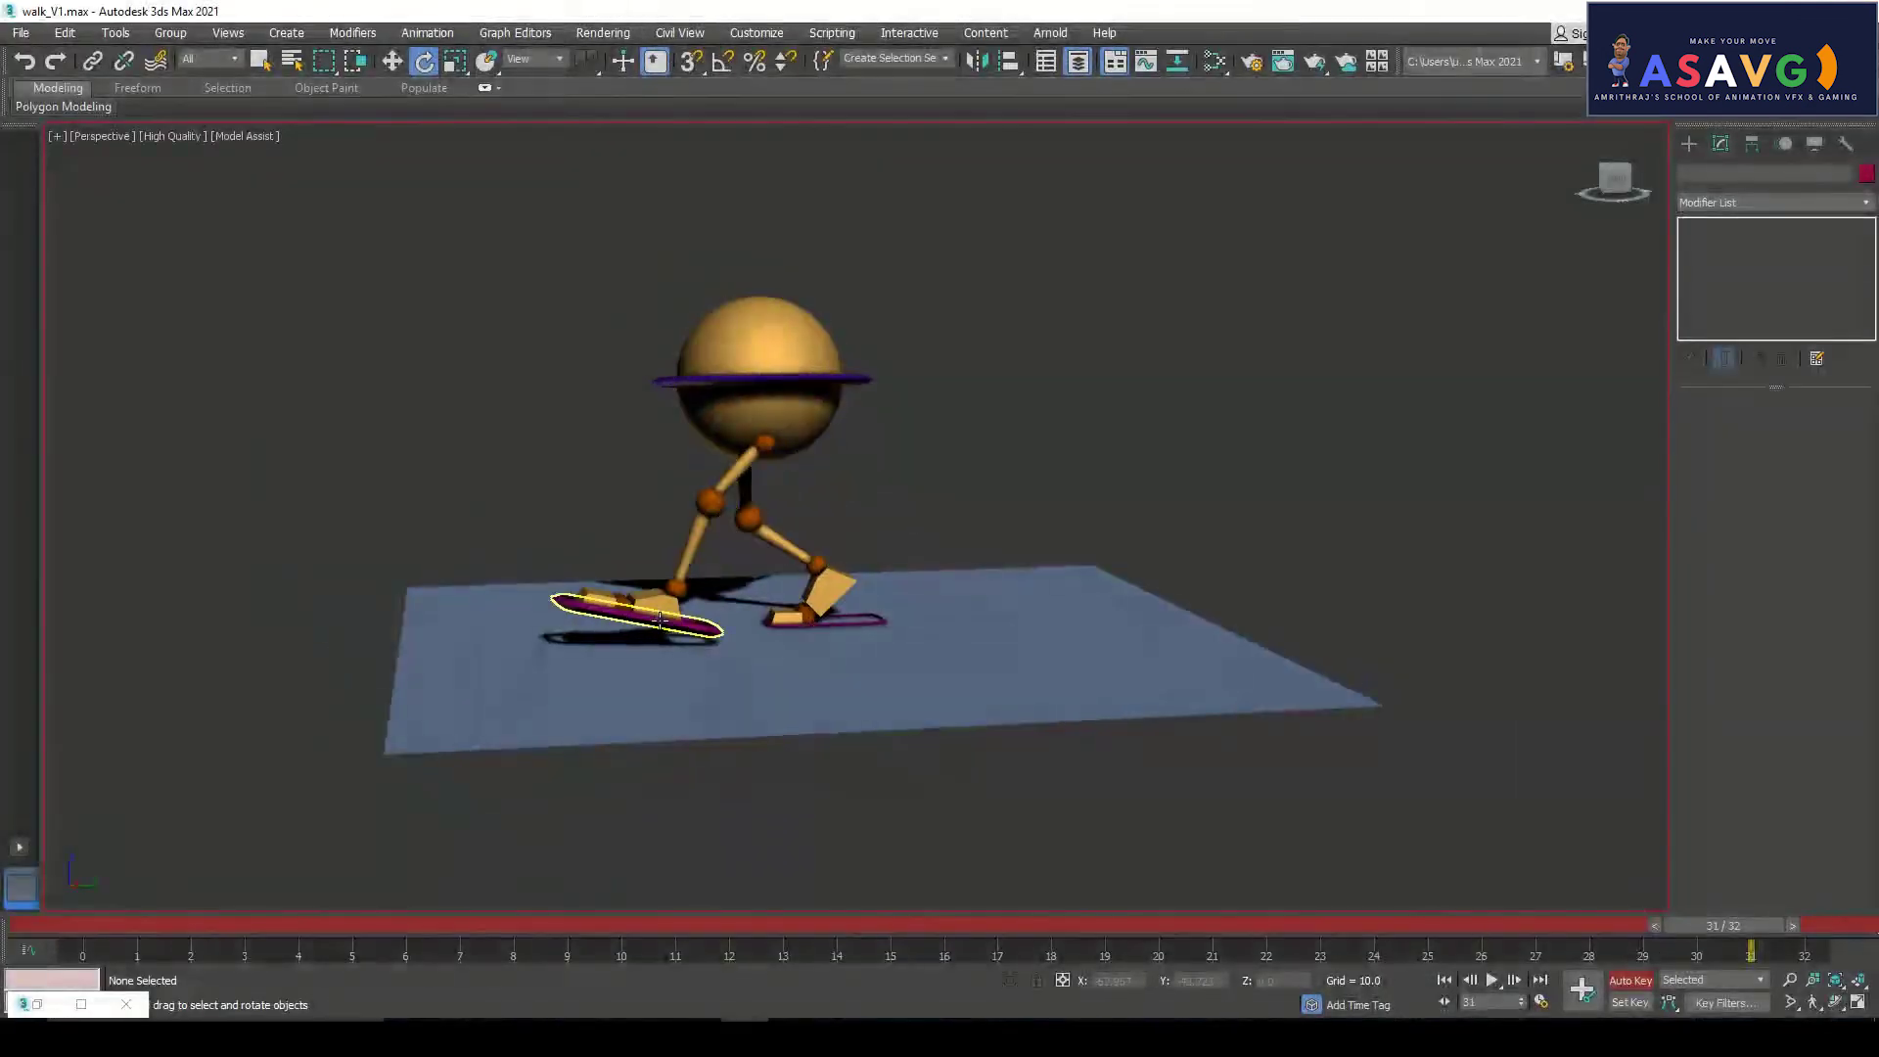
Select the foot control Rectangle002 and adjust its rotation at frame 28, checking the surrounding frames of the stride
left_click(660, 618)
left_click_drag(67, 925, 1131, 924)
key("e")
middle_click_drag(1102, 730, 808, 711, "alt")
left_click_drag(1174, 943, 1389, 944)
key("e")
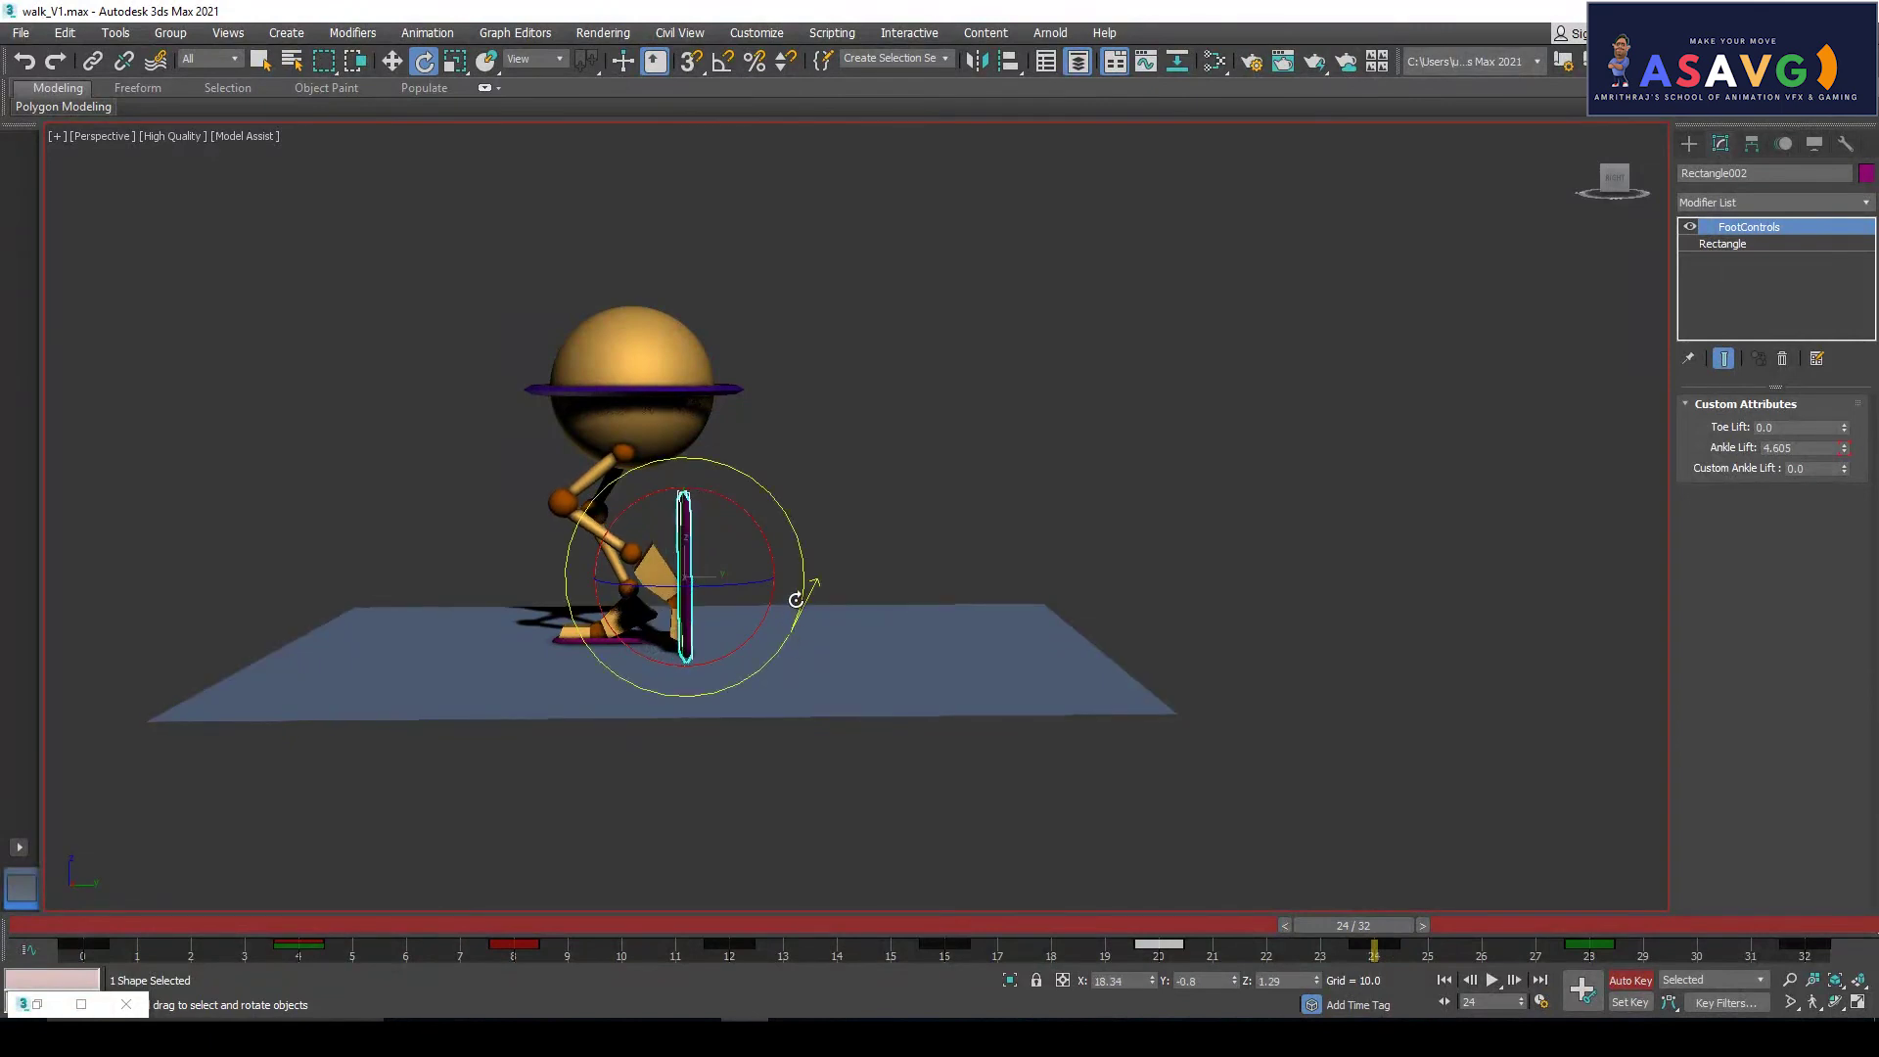
key("q")
left_click_drag(1329, 922, 1564, 924)
key("e")
left_click_drag(636, 682, 658, 630)
left_click_drag(931, 928, 1800, 937)
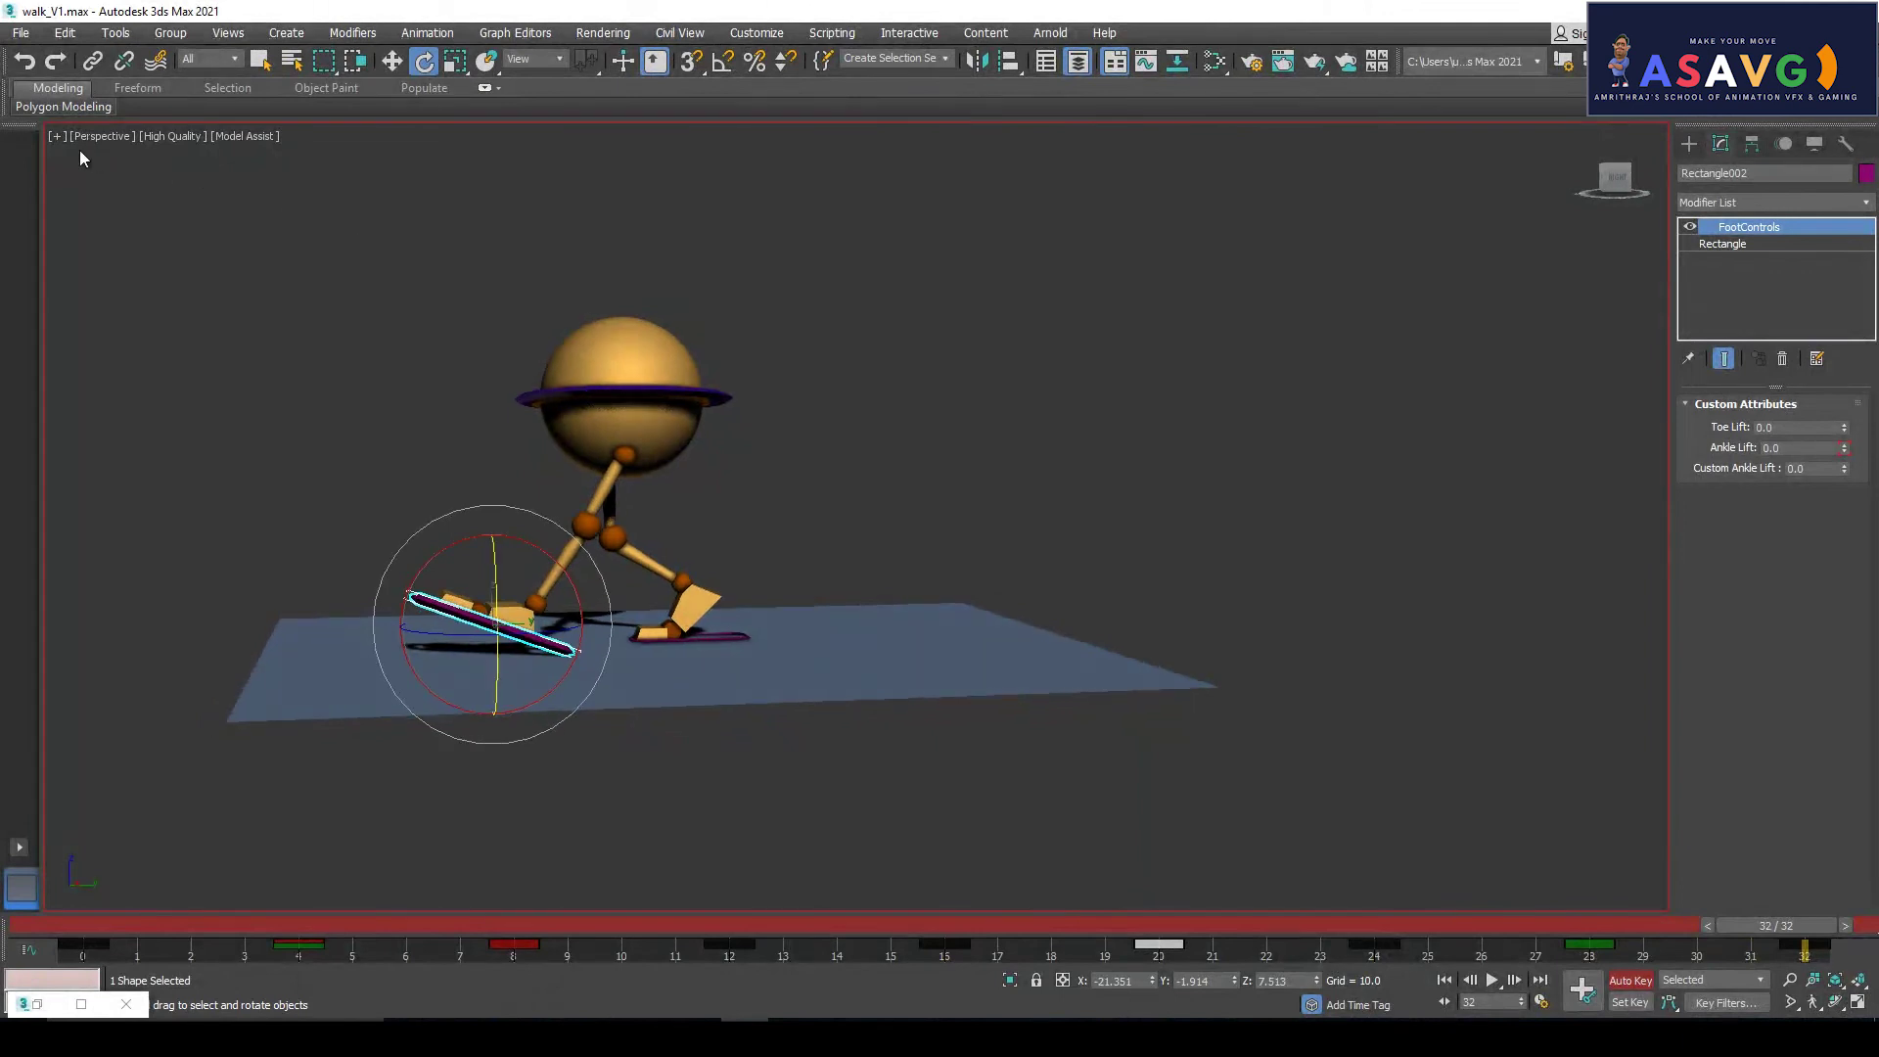
Create a fresh preview animation from the side view, watch it and close the player
left_click(55, 136)
mouse_move(145, 334)
left_click(395, 407)
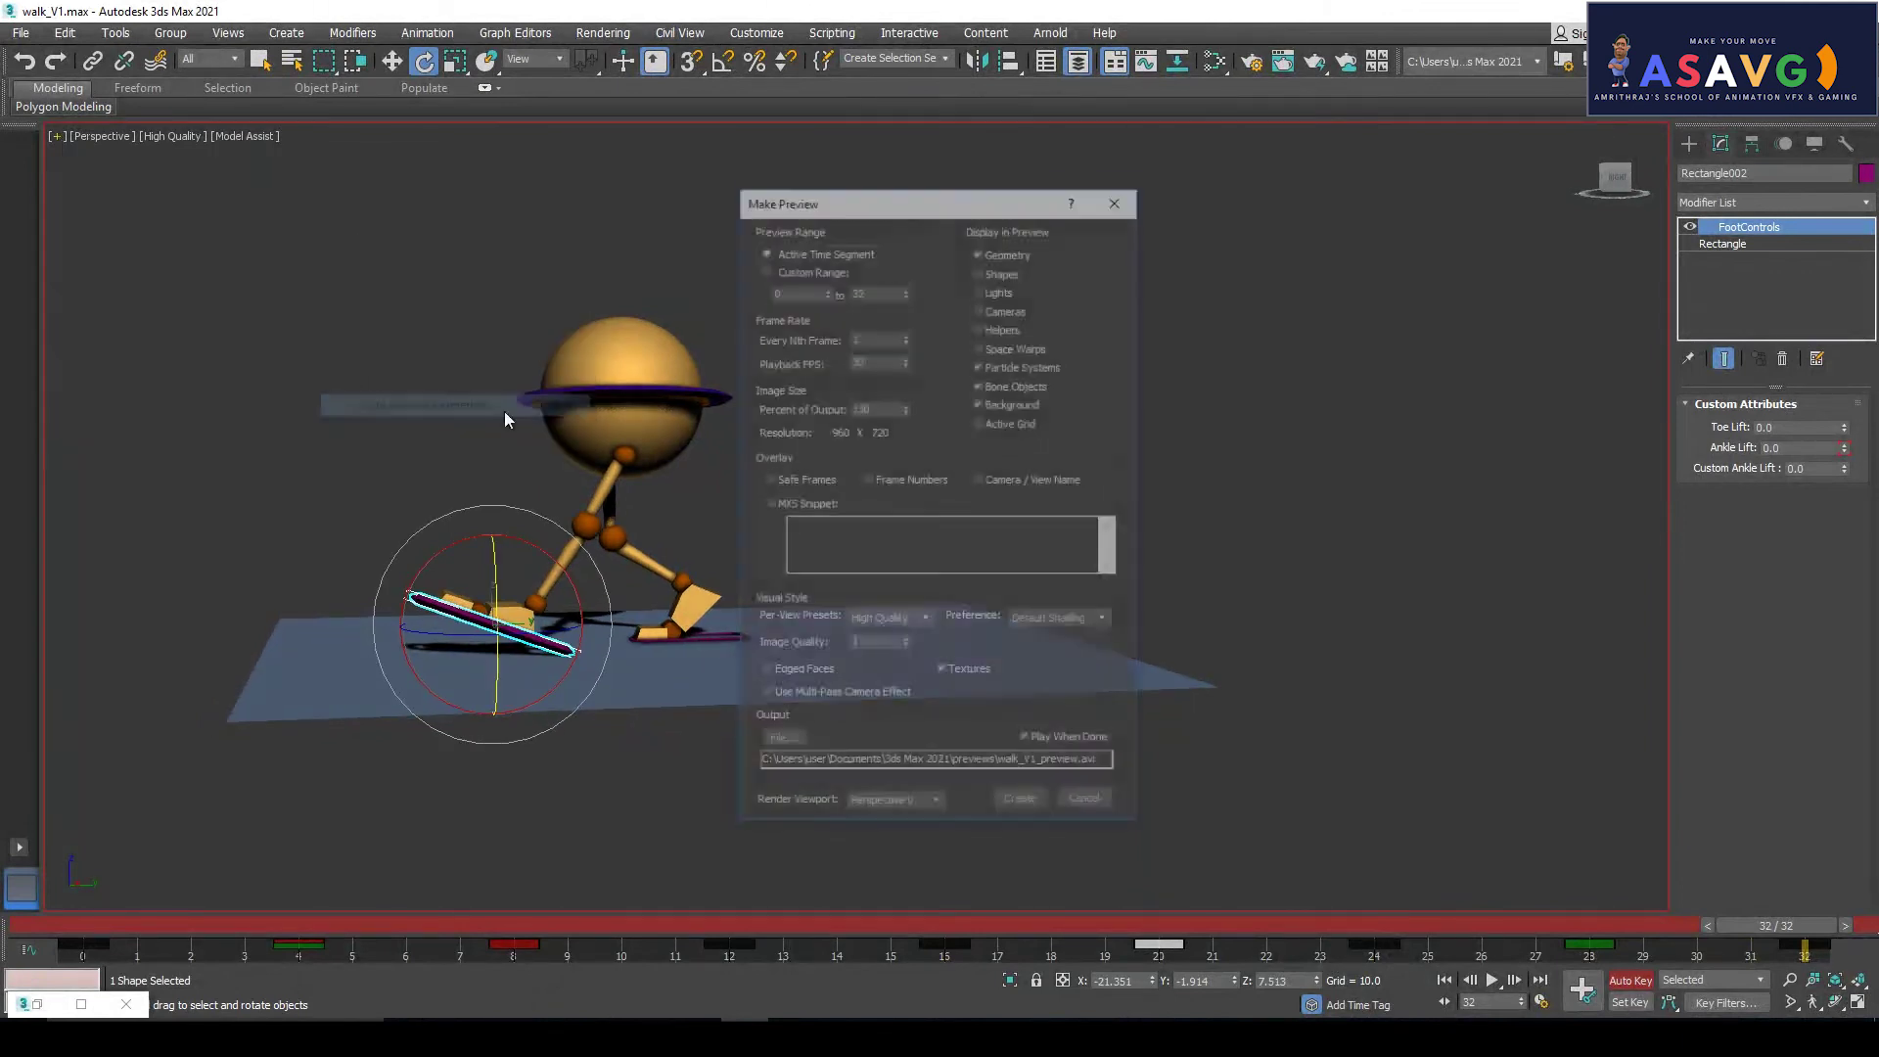
left_click(1027, 807)
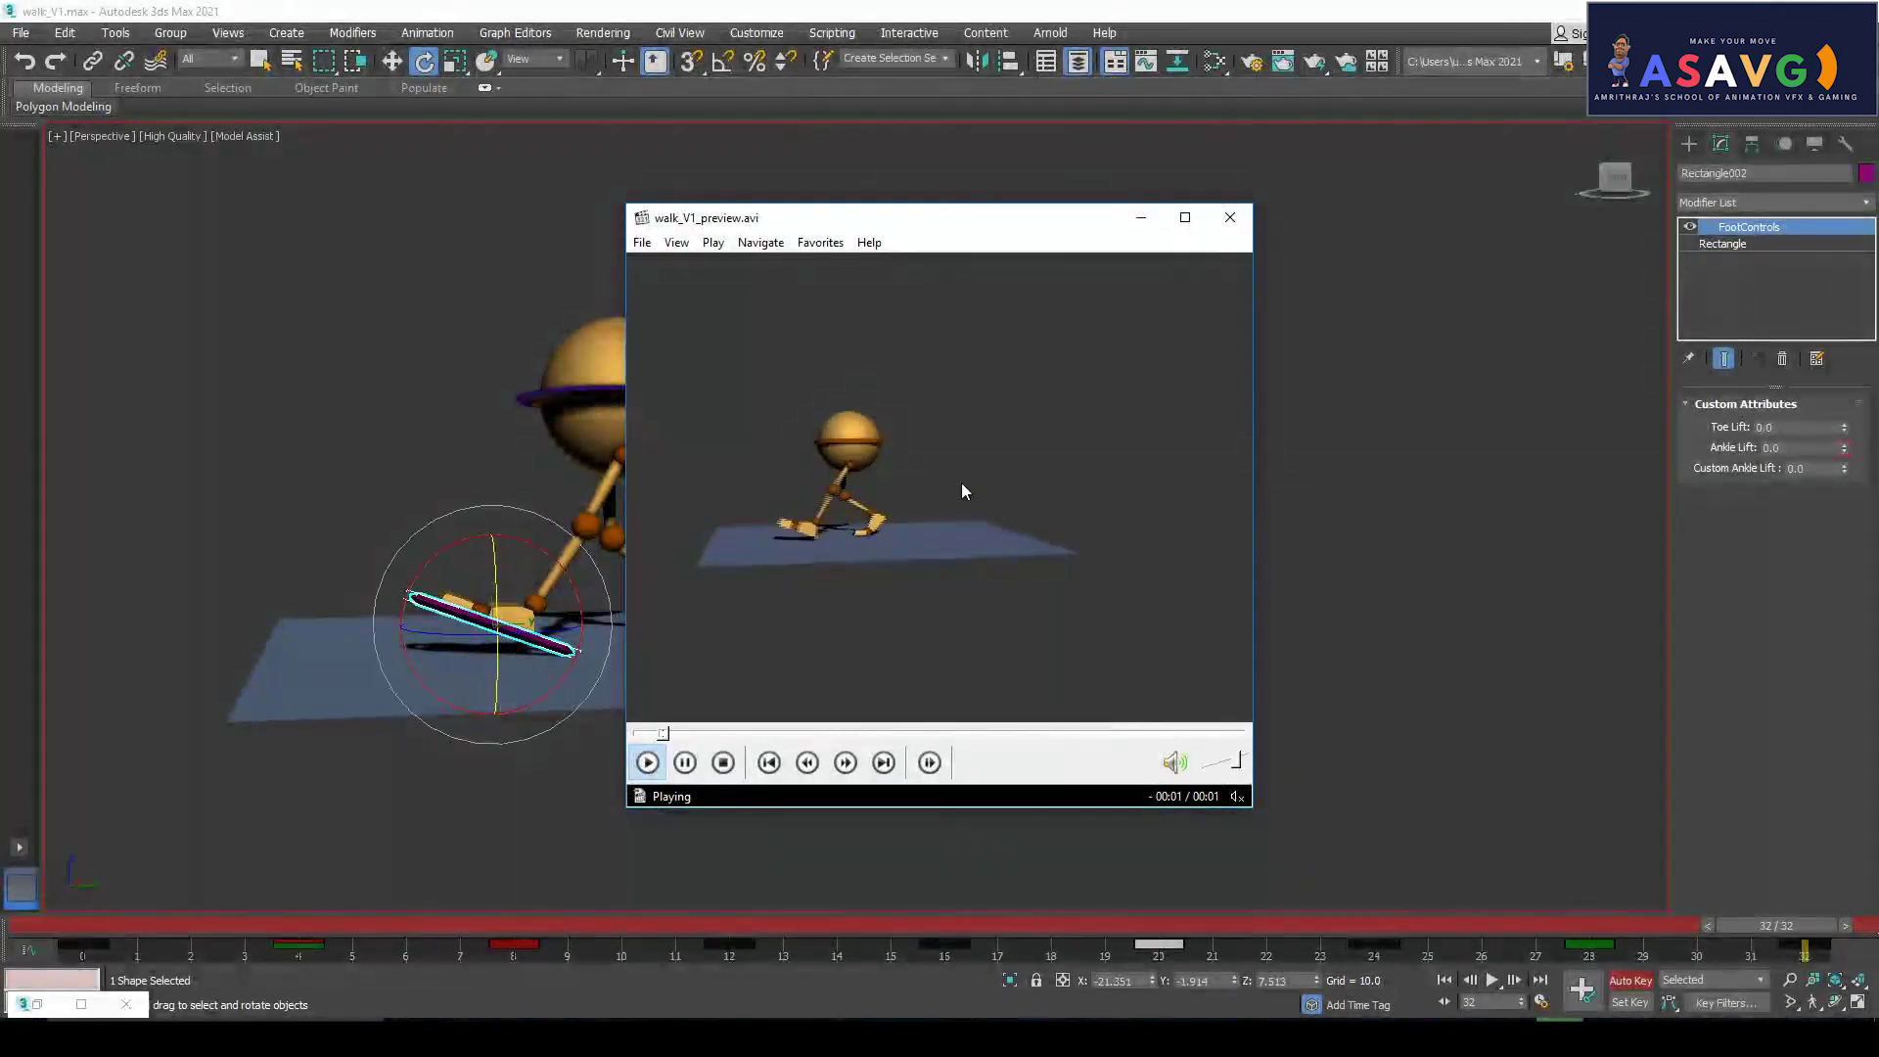
left_click(1230, 217)
At frame 28, raise the foot control Rectangle002 to a Z of about 36.9 and pitch it more steeply
left_click_drag(849, 934, 1593, 933)
key("e")
key("w")
left_click_drag(572, 539, 572, 523)
middle_click_drag(634, 592, 704, 591, "alt")
key("e")
left_click_drag(606, 650, 585, 670)
middle_click_drag(671, 655, 775, 696, "alt")
key("w")
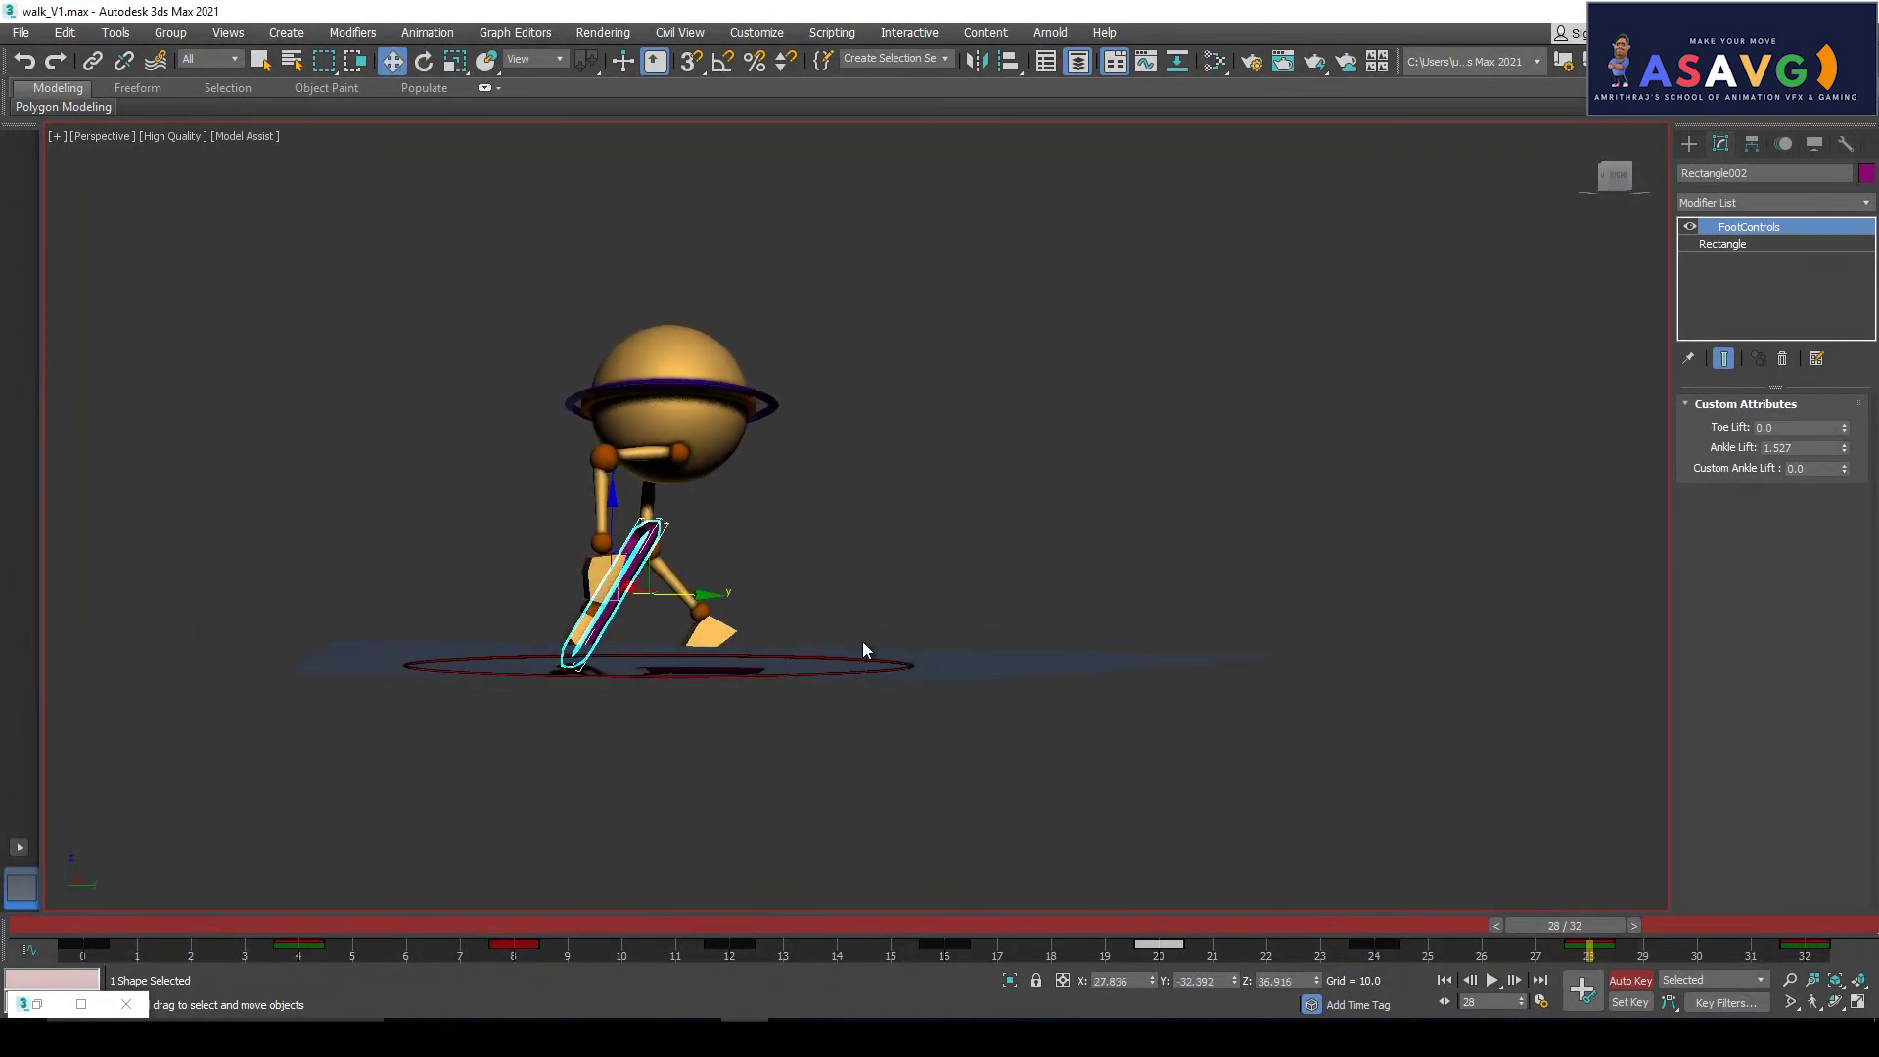
Scrub through the walk, reframe the character in side view, and watch a new preview animation full-screen
middle_click_drag(863, 646, 854, 647)
left_click_drag(1177, 930, 127, 881)
scroll(808, 667, "down", 3)
middle_click_drag(791, 677, 754, 756)
scroll(441, 373, "up", 3)
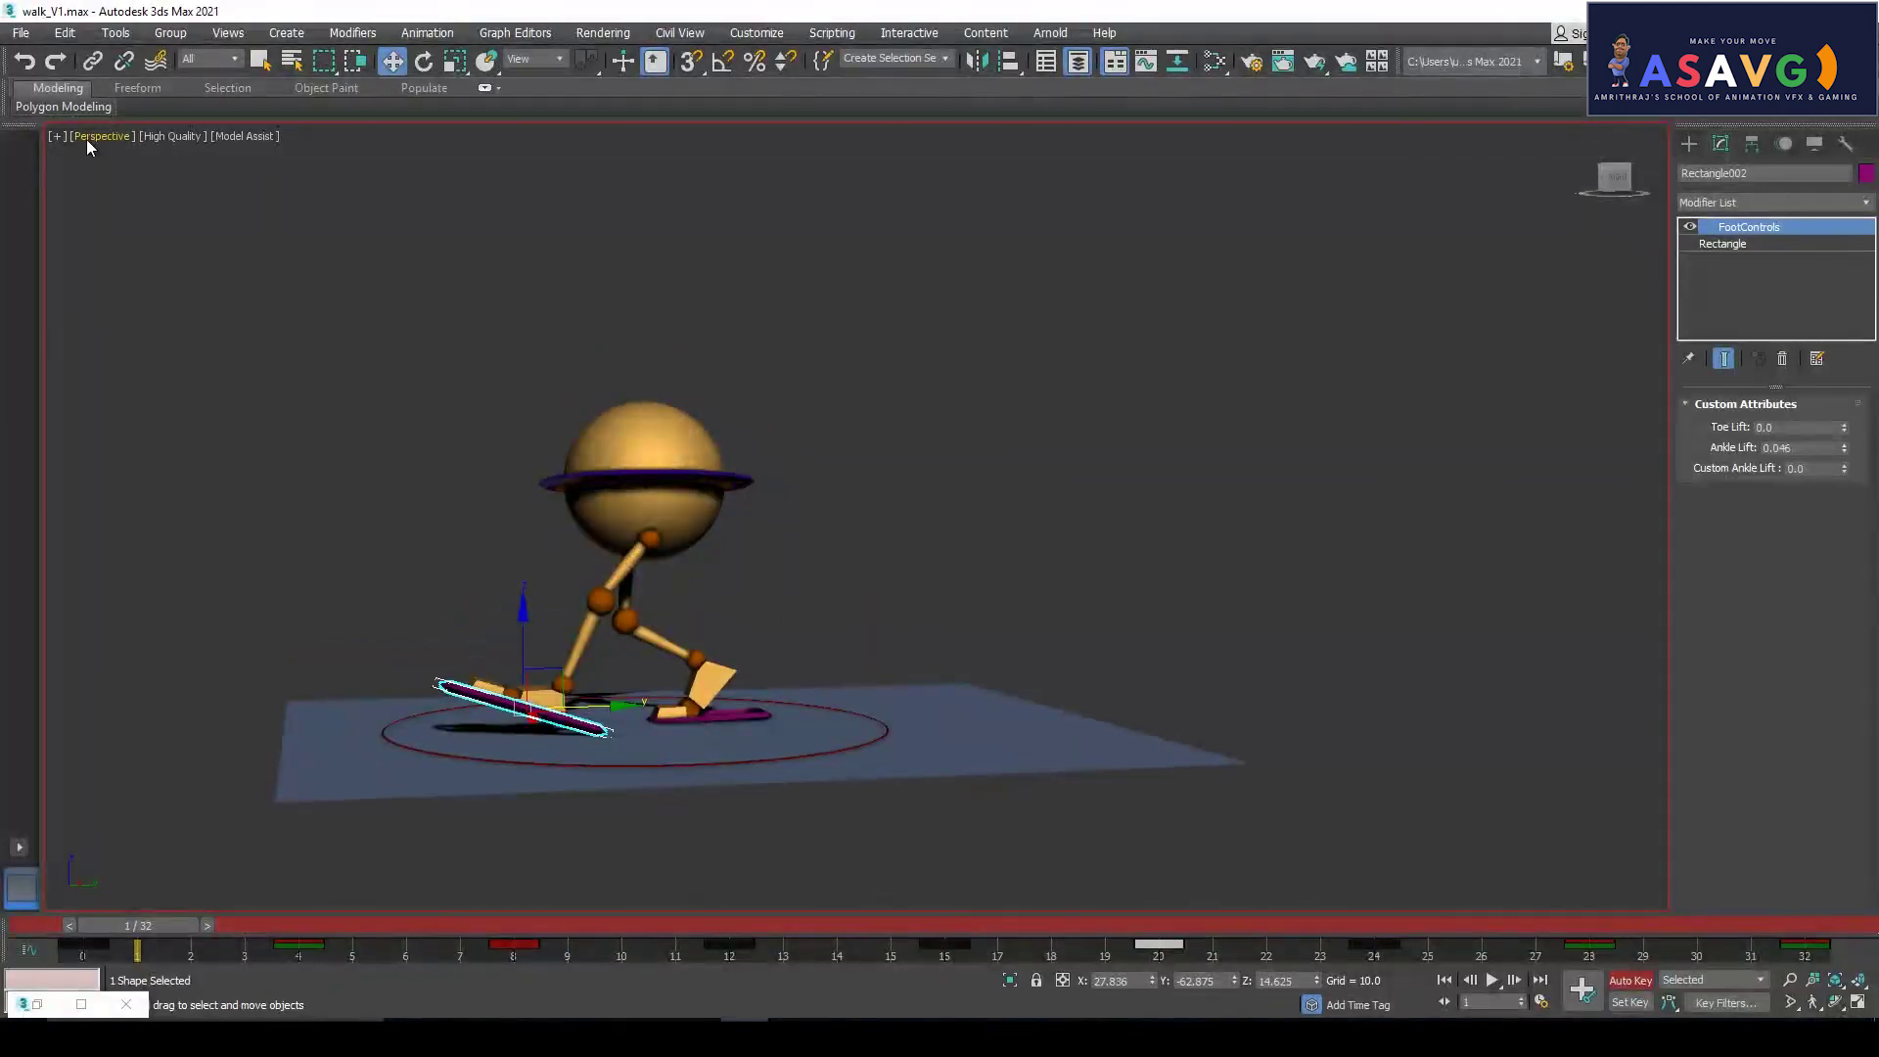
left_click(54, 139)
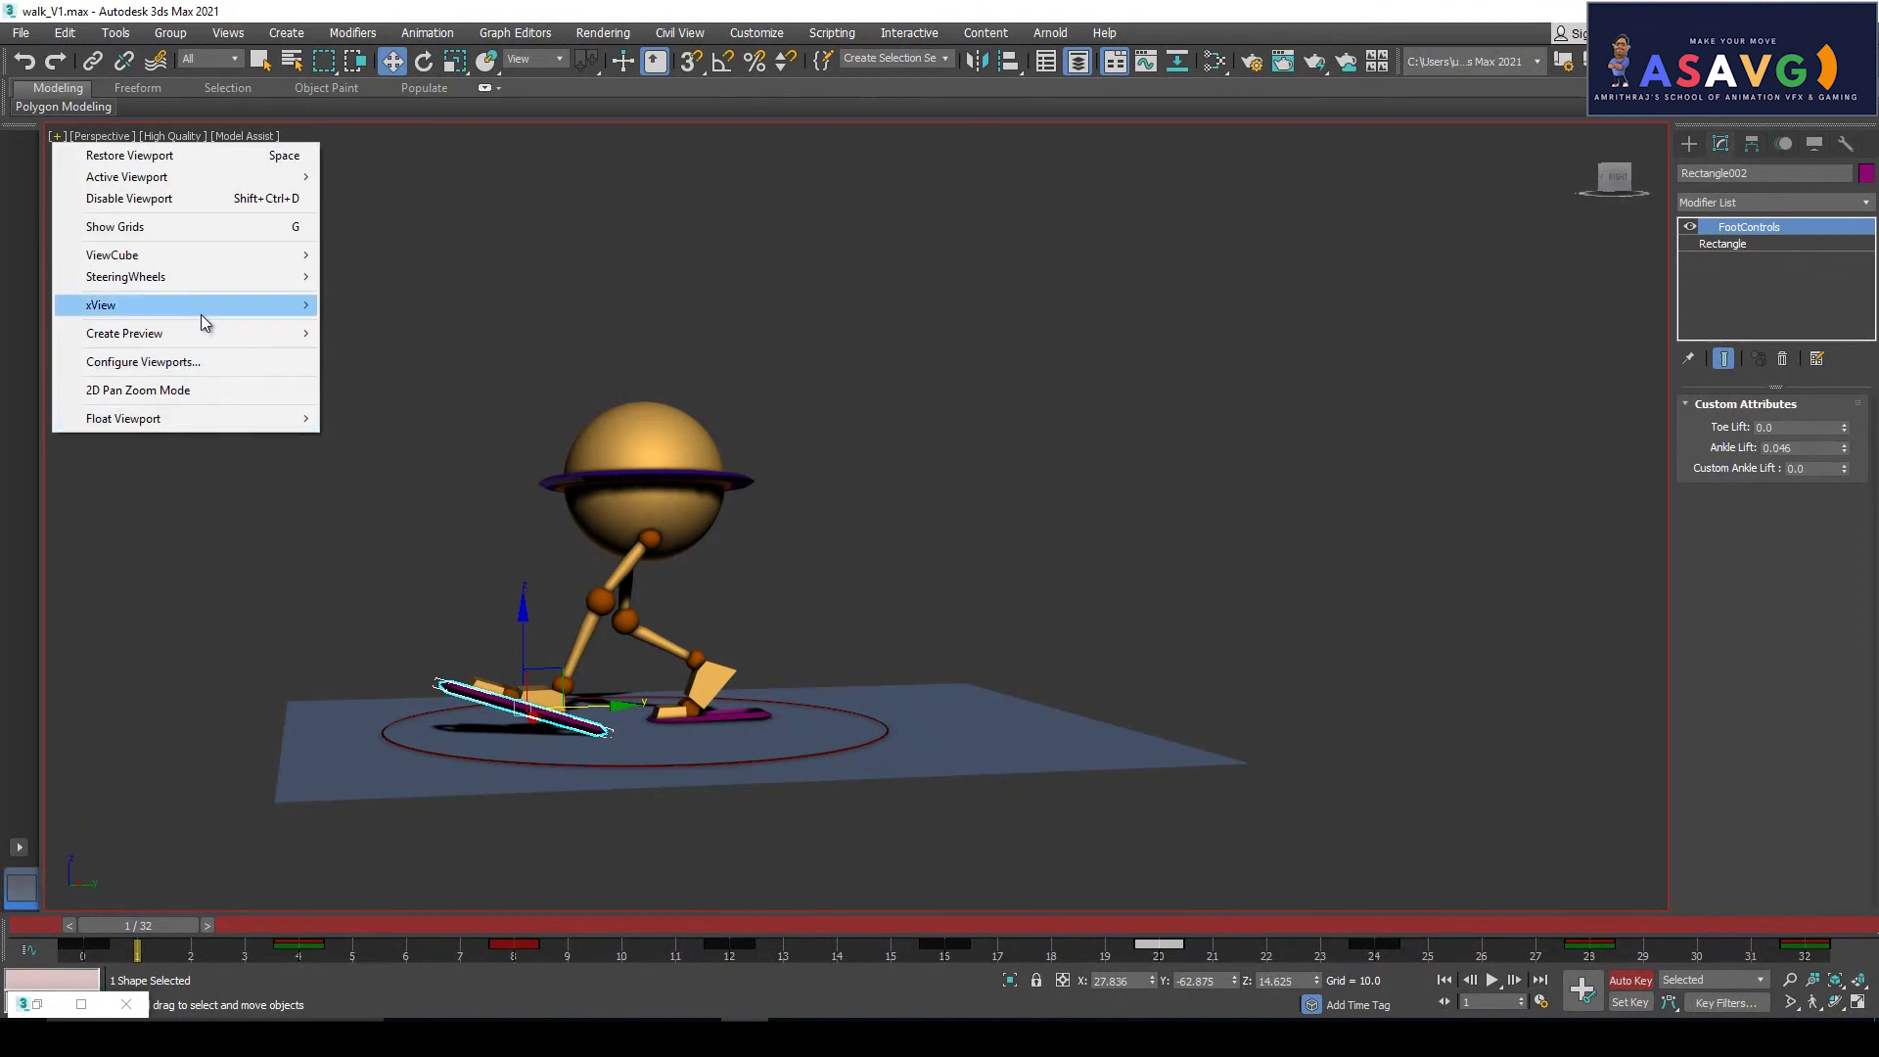
mouse_move(208, 334)
left_click(456, 405)
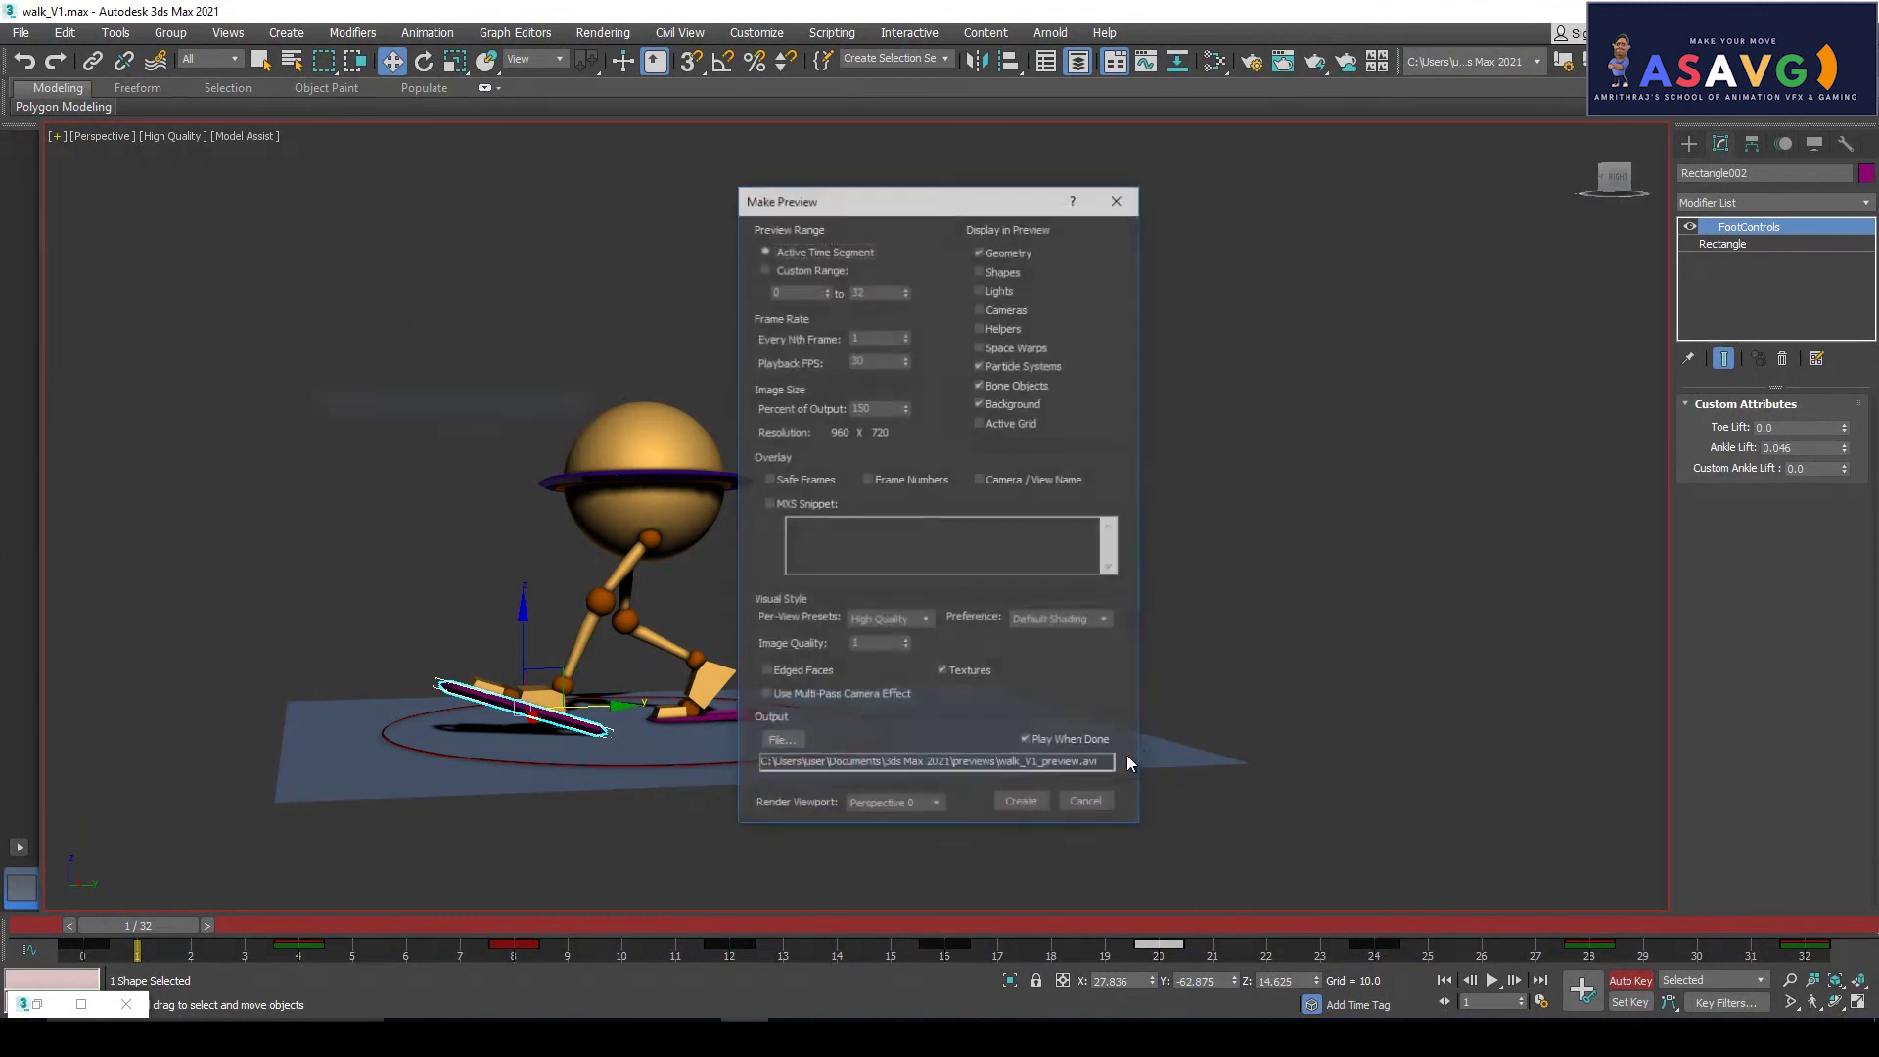
left_click(1000, 805)
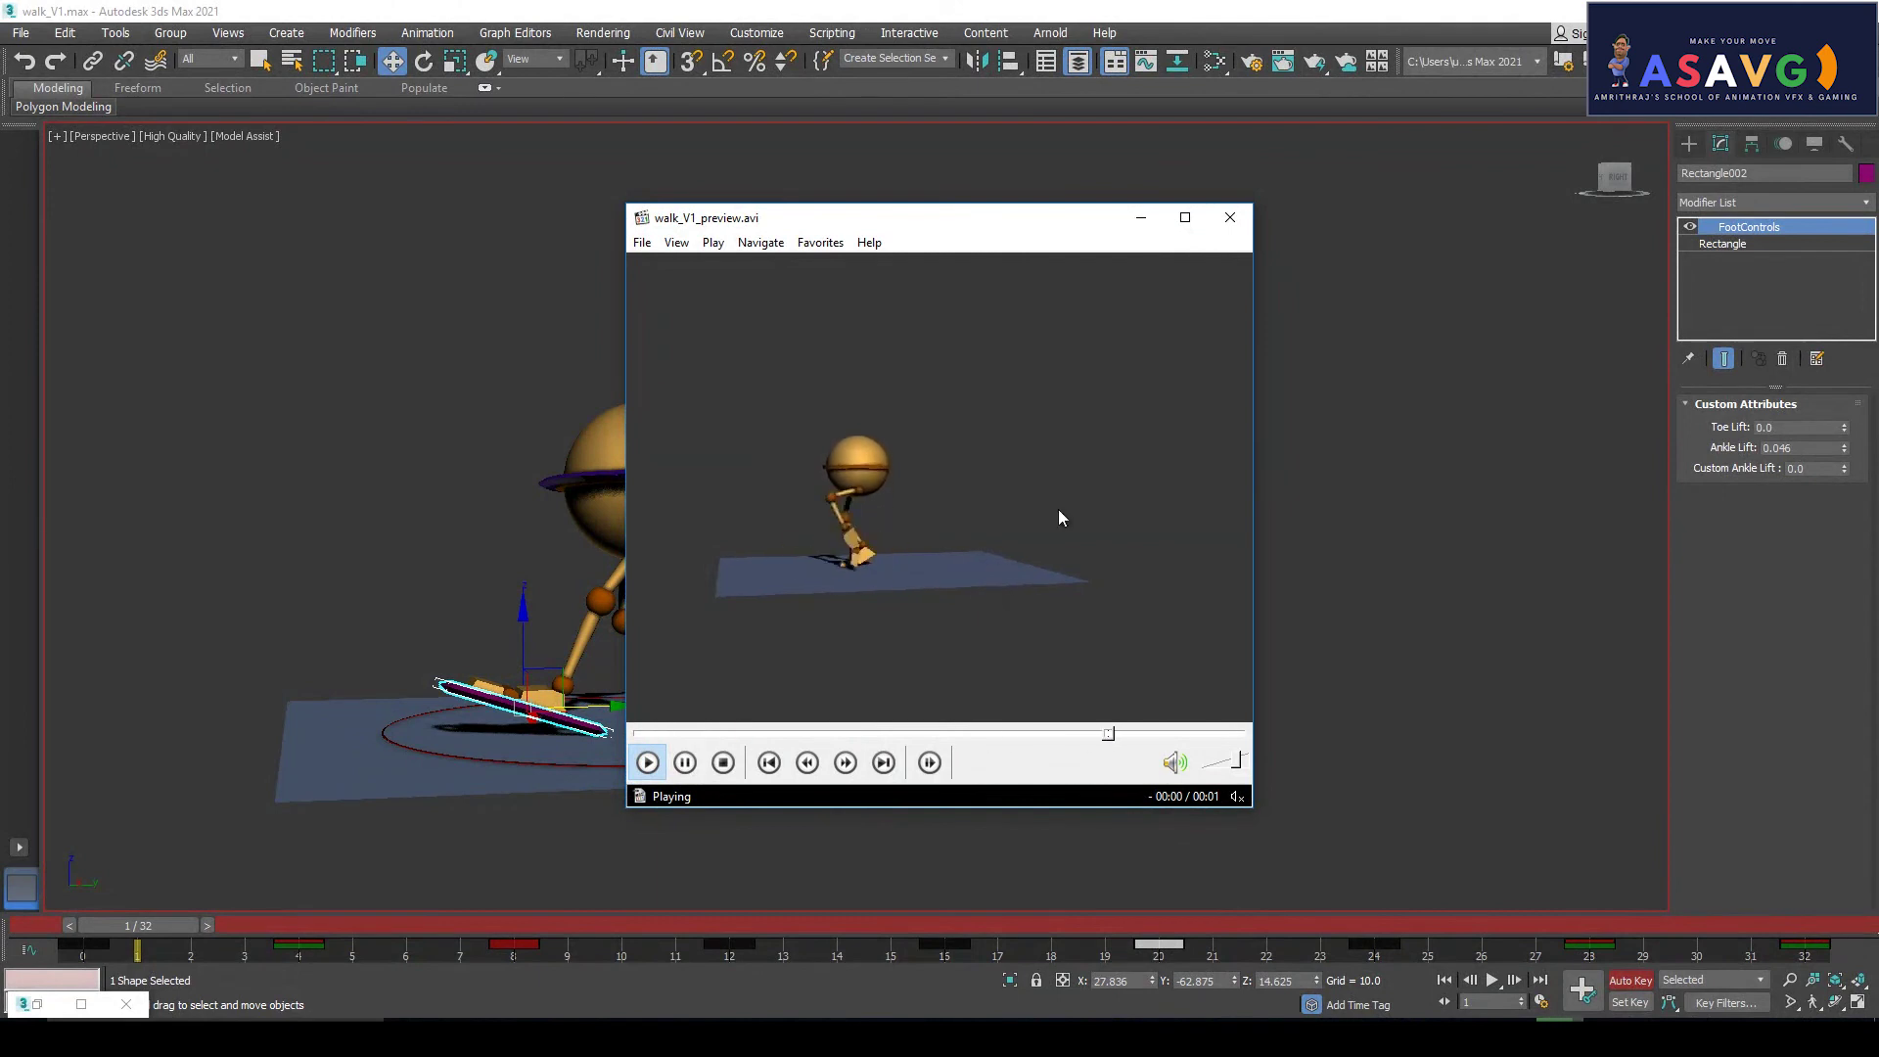
left_click(1184, 217)
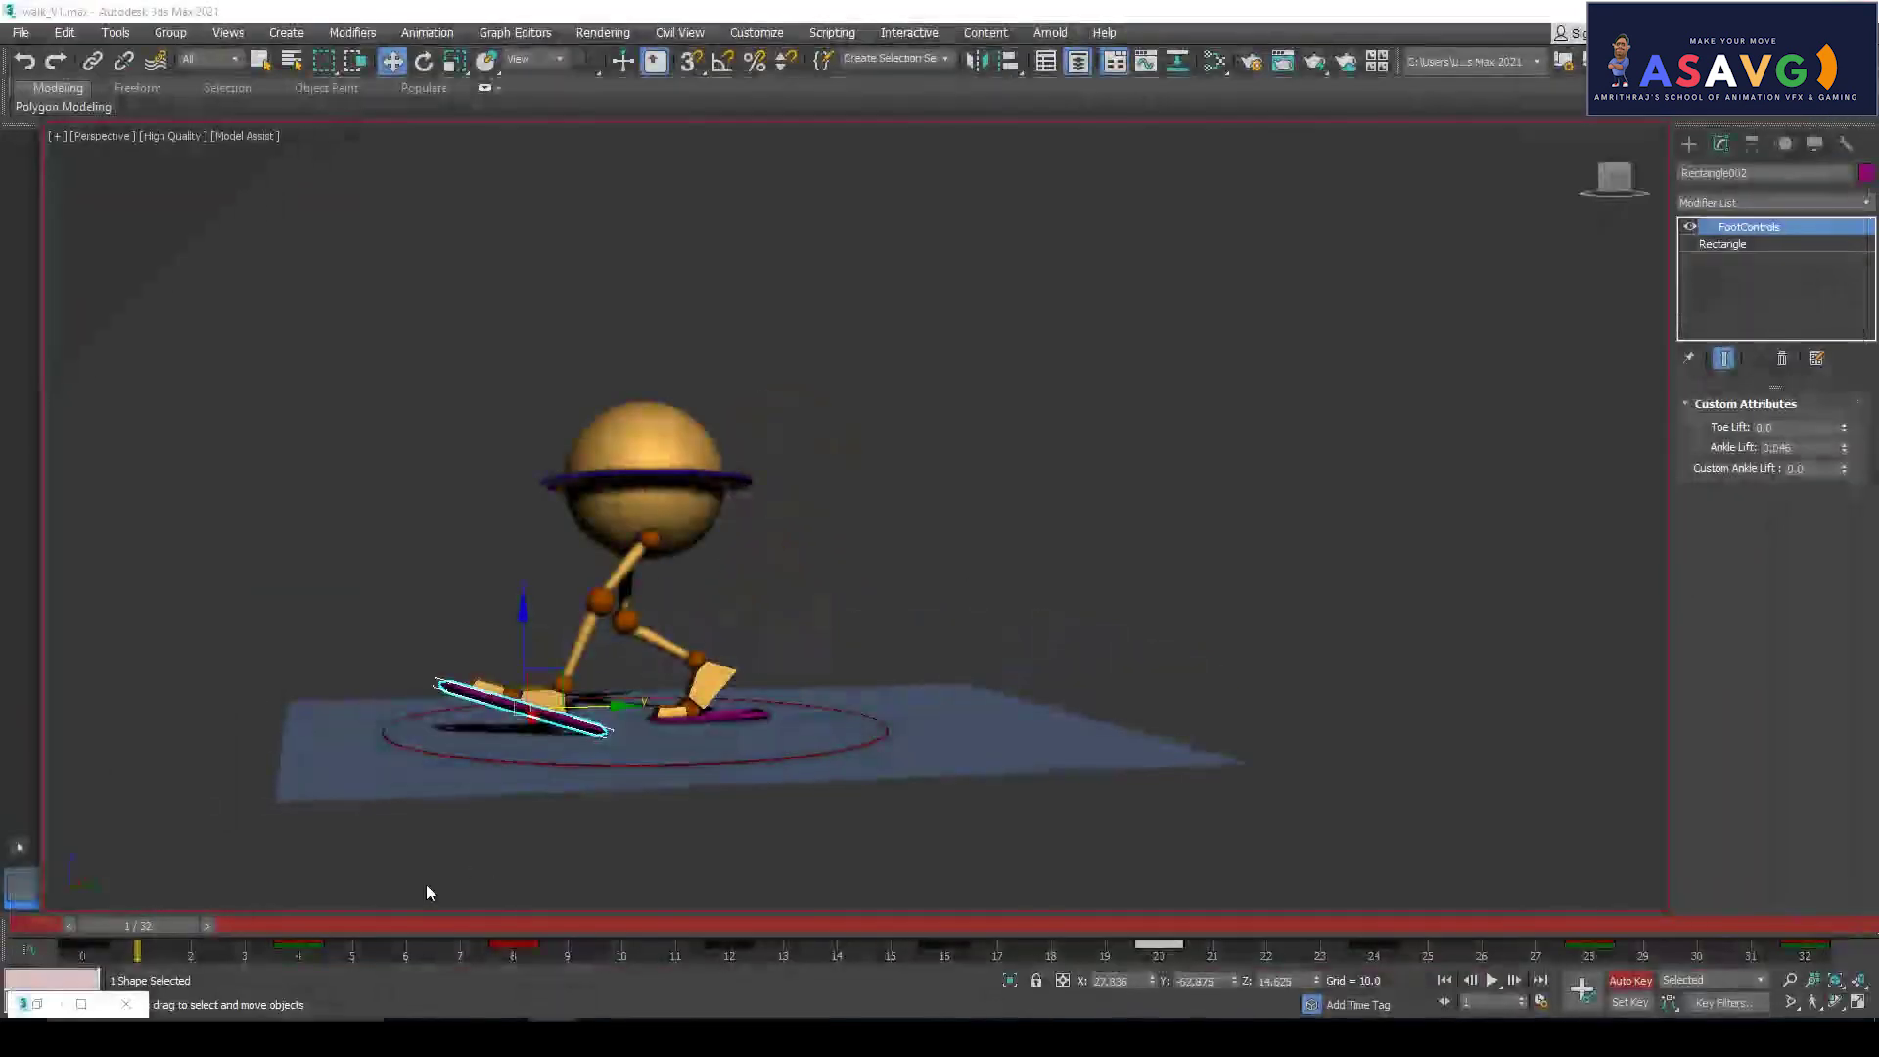
At frame 12, rotate the foot control Rectangle001 and move it to a Y of about -46.2 and Z of about 36.5
left_click_drag(420, 926, 726, 913)
key("w")
key("w")
key("w")
left_click(496, 692)
left_click_drag(909, 925, 729, 950)
key("e")
left_click_drag(649, 760, 660, 738)
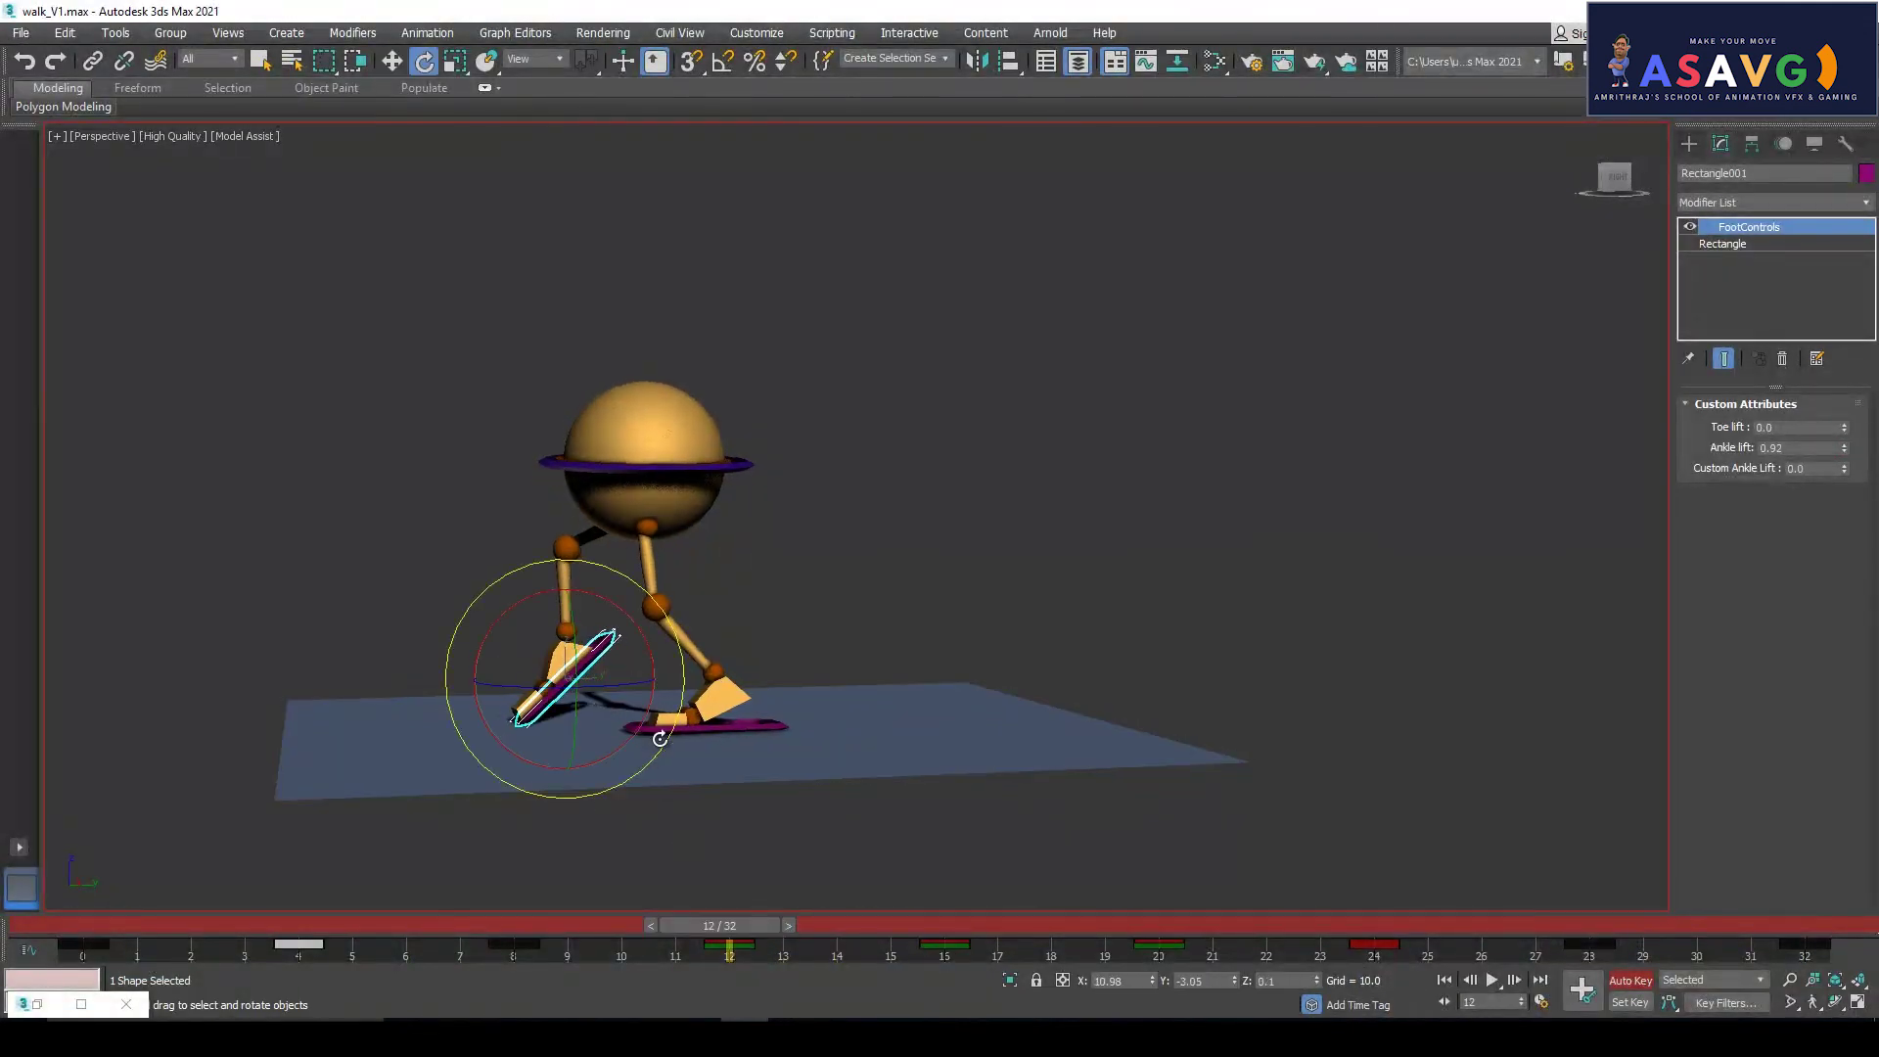
key("w")
left_click_drag(565, 628, 565, 605)
left_click_drag(657, 658, 640, 655)
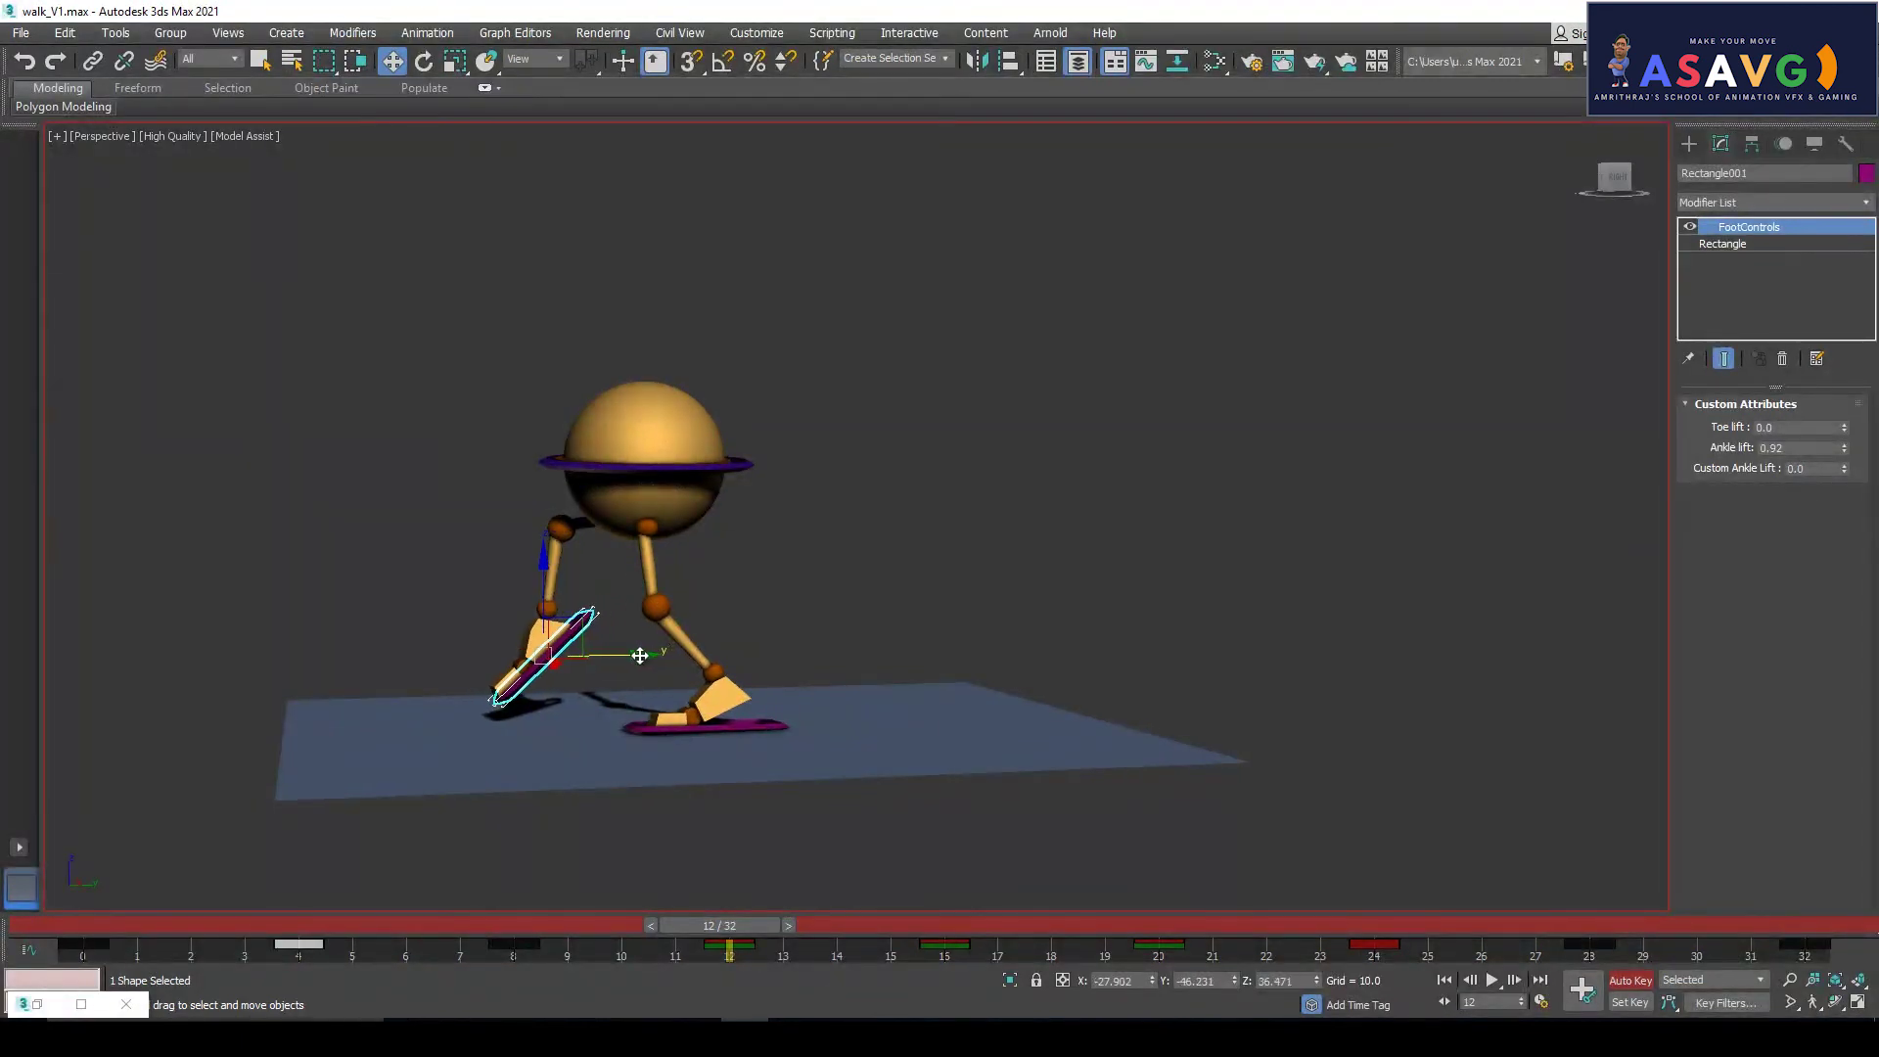
Scrub back to frame 0, create another preview animation to check the revised Rectangle001 foot motion, and close it
left_click_drag(752, 922, 508, 924)
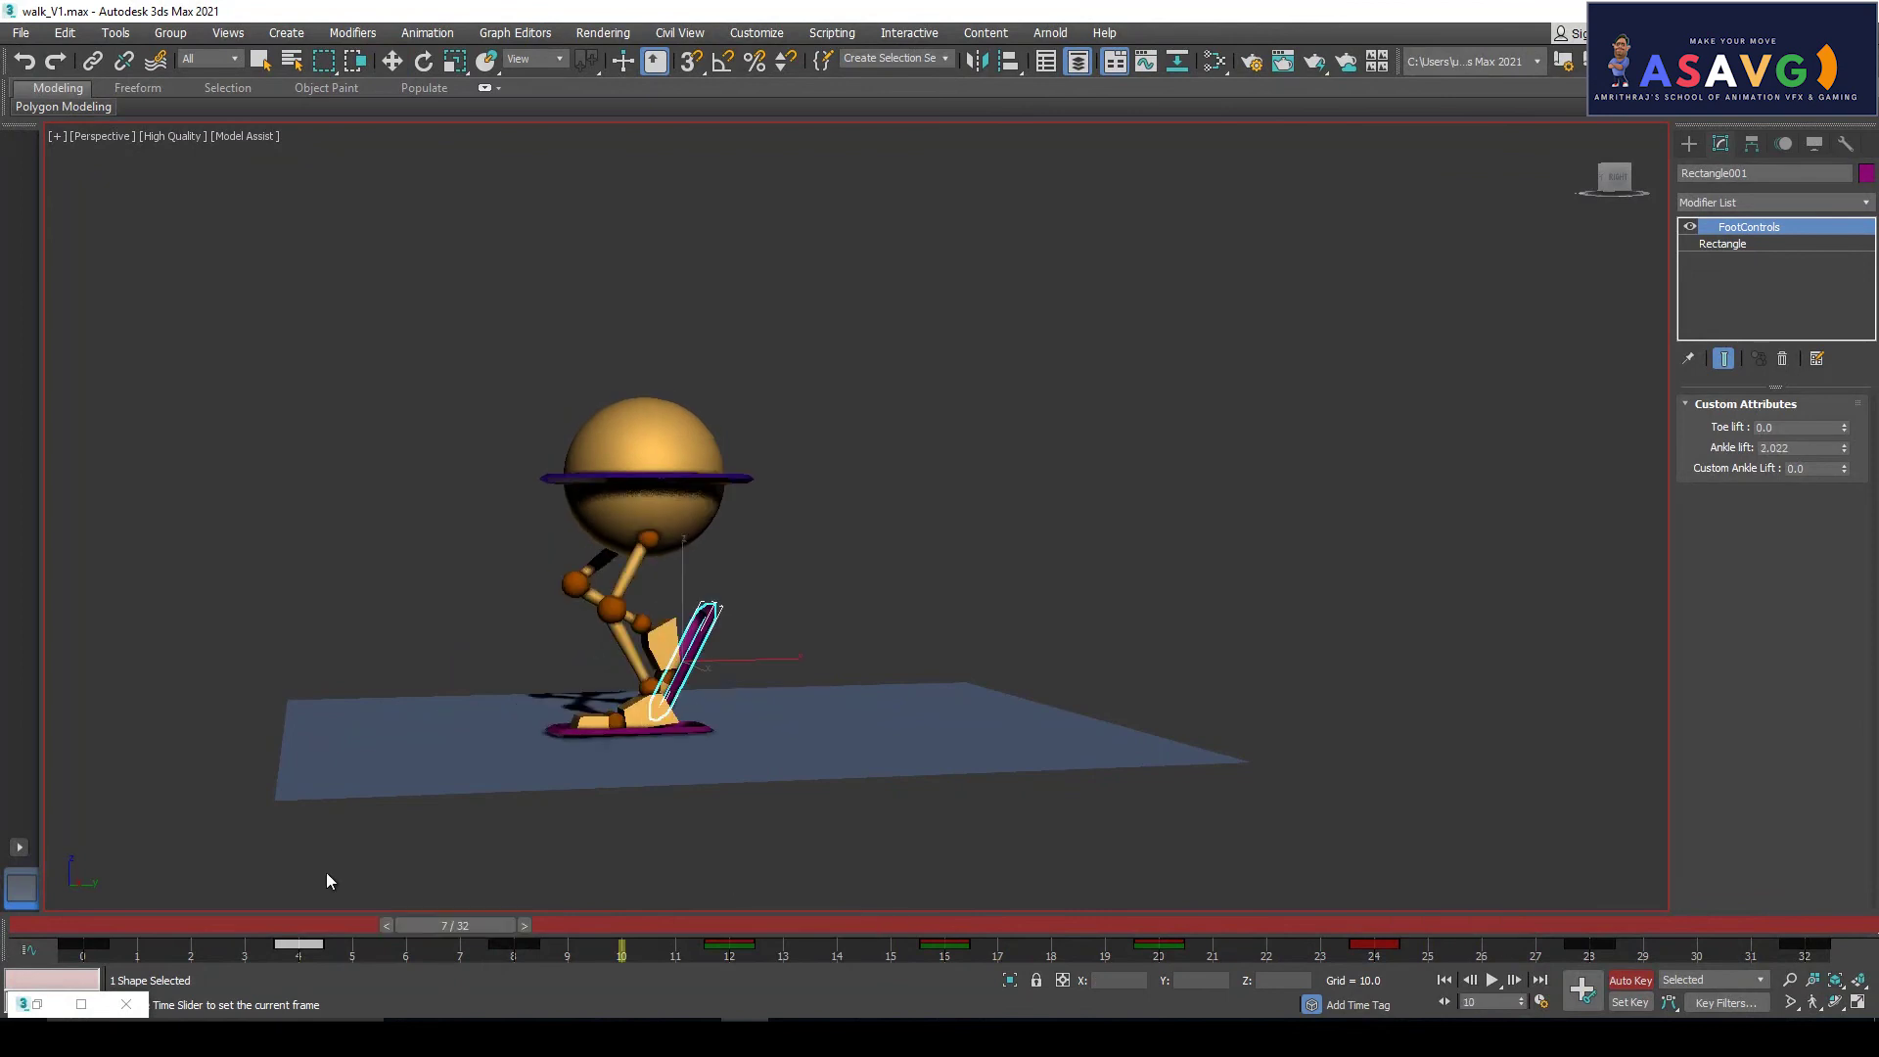
left_click_drag(506, 847, 22, 662)
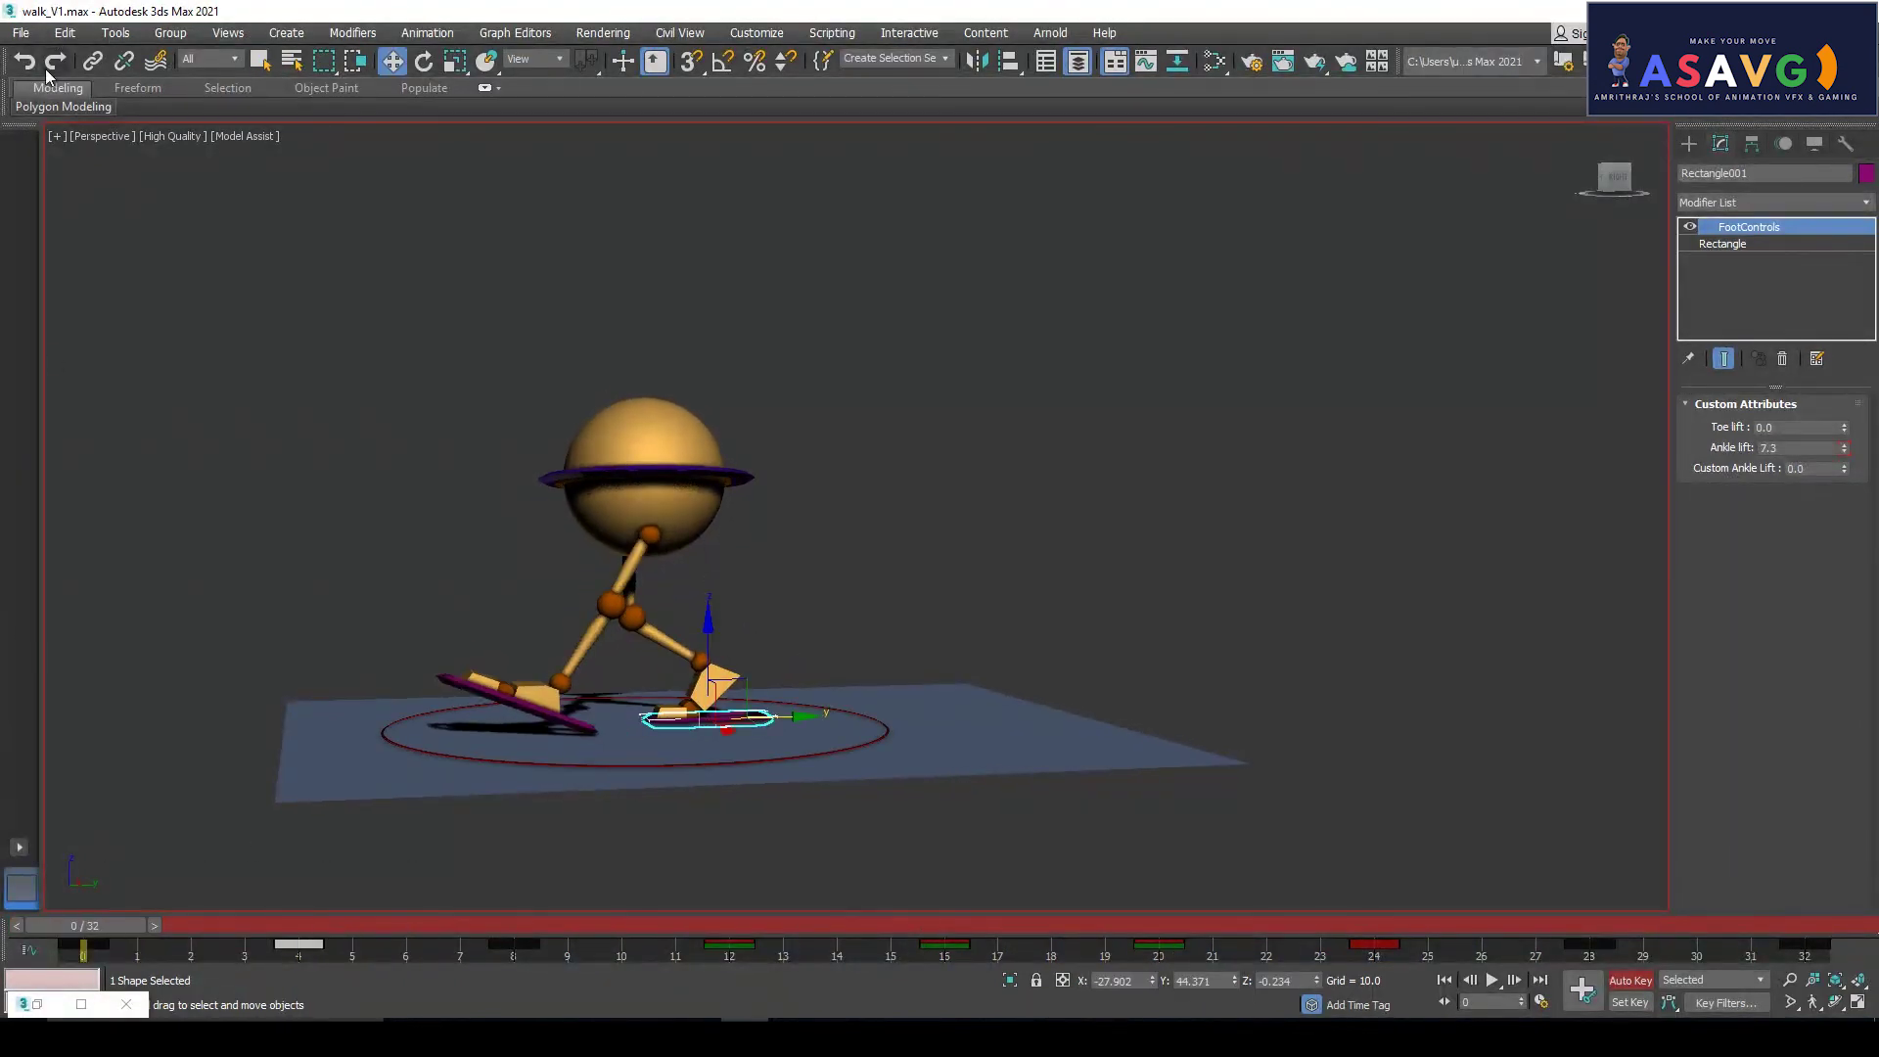
left_click(56, 138)
mouse_move(145, 337)
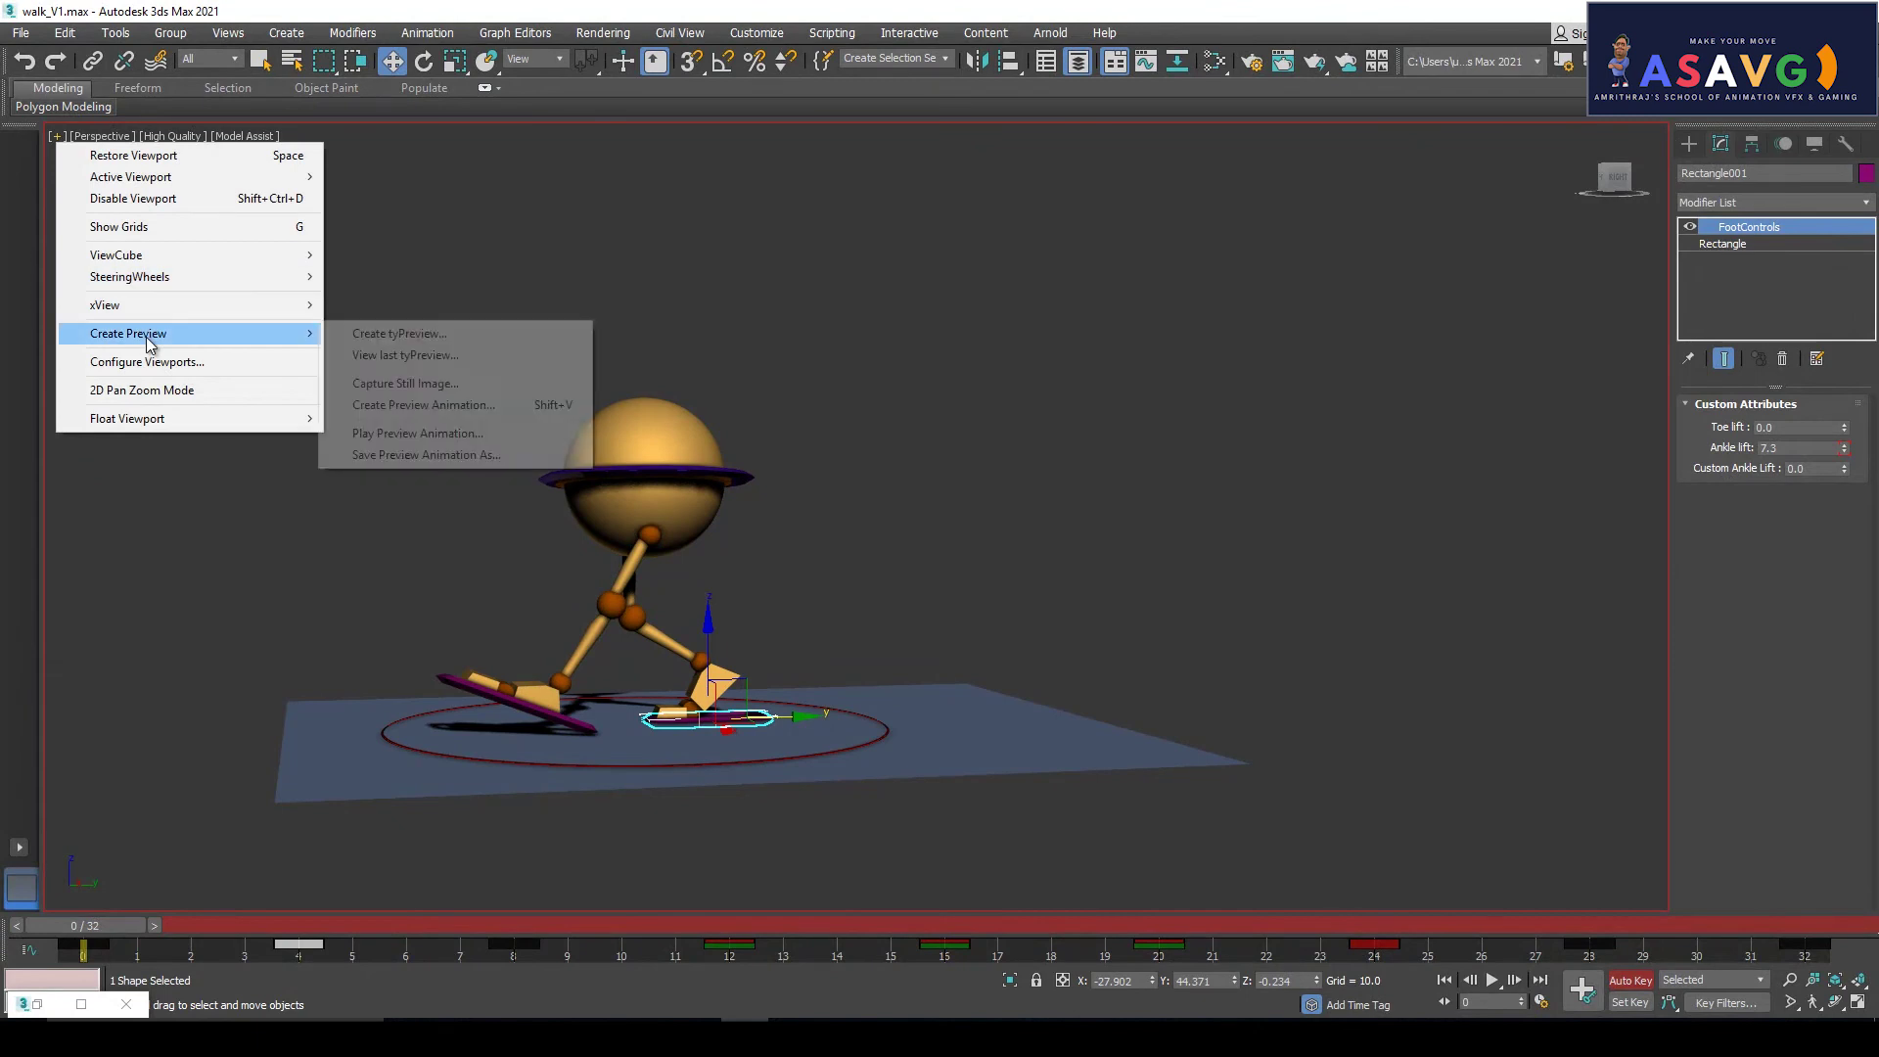
left_click(516, 408)
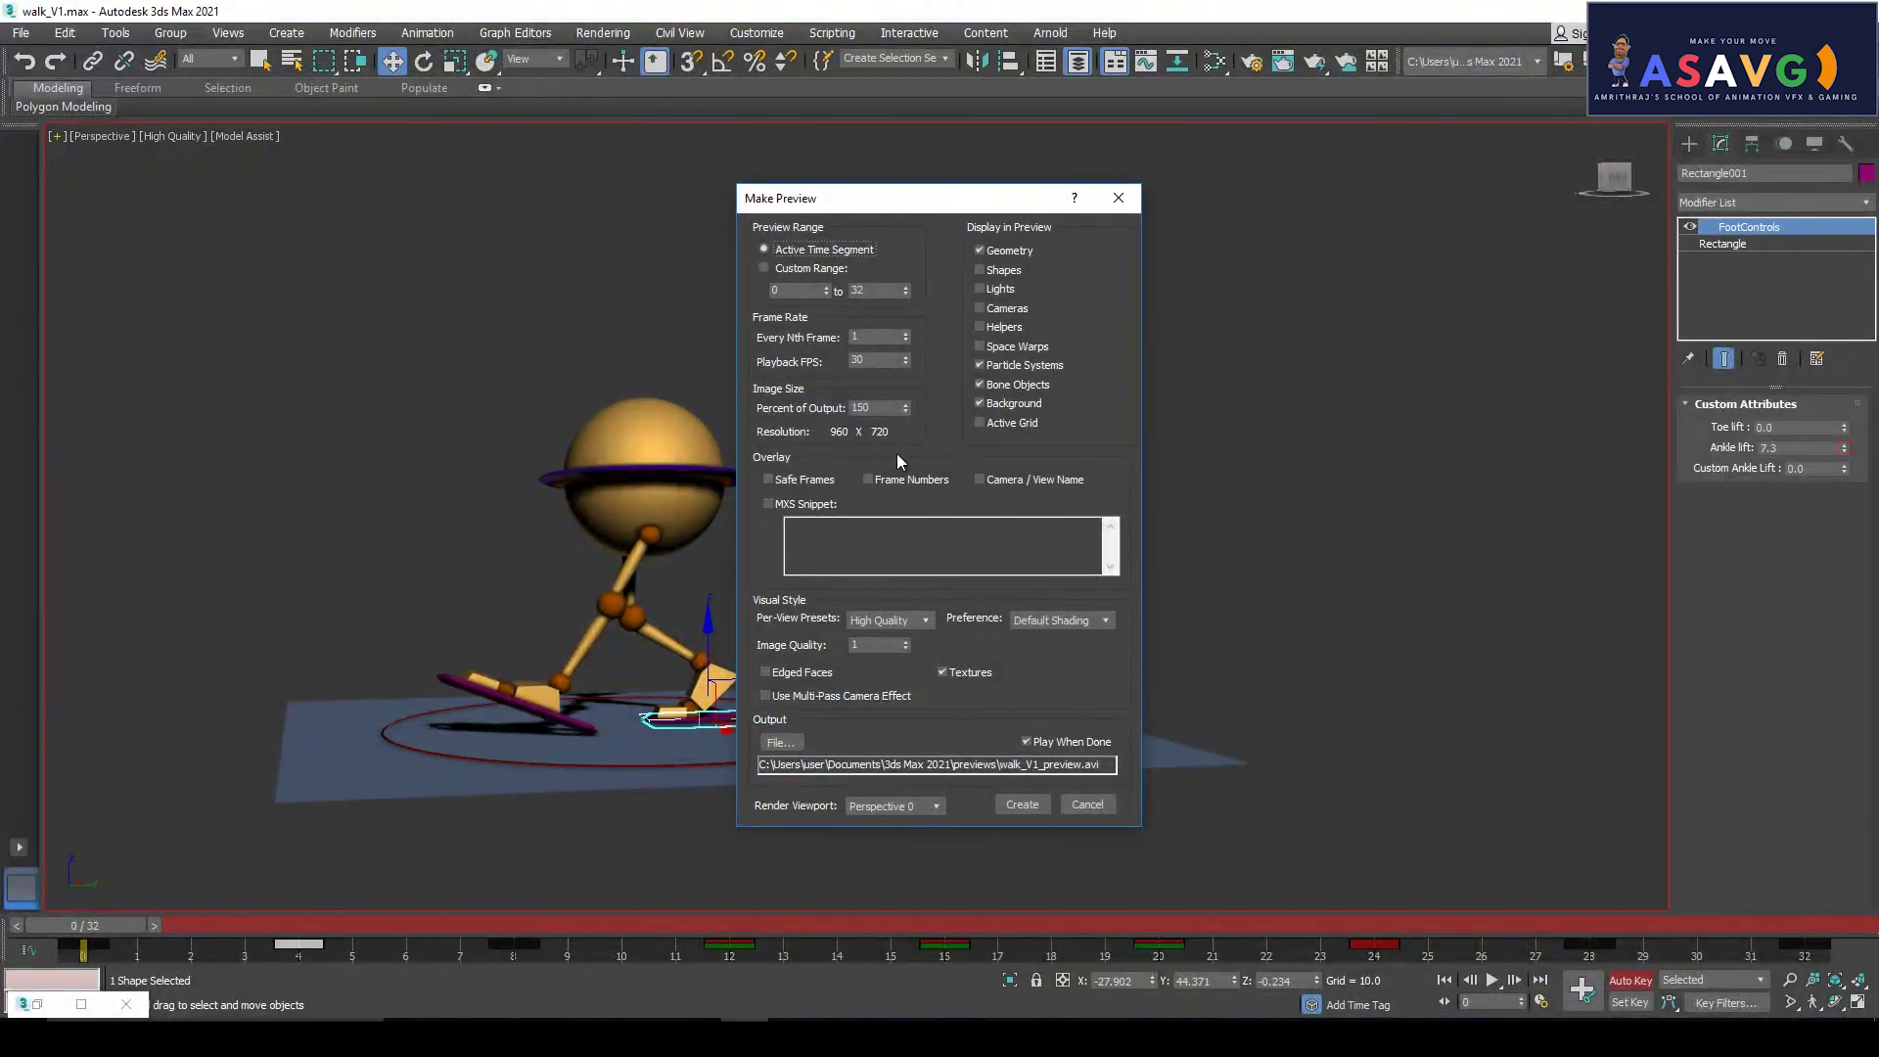
type("20")
left_click(1022, 804)
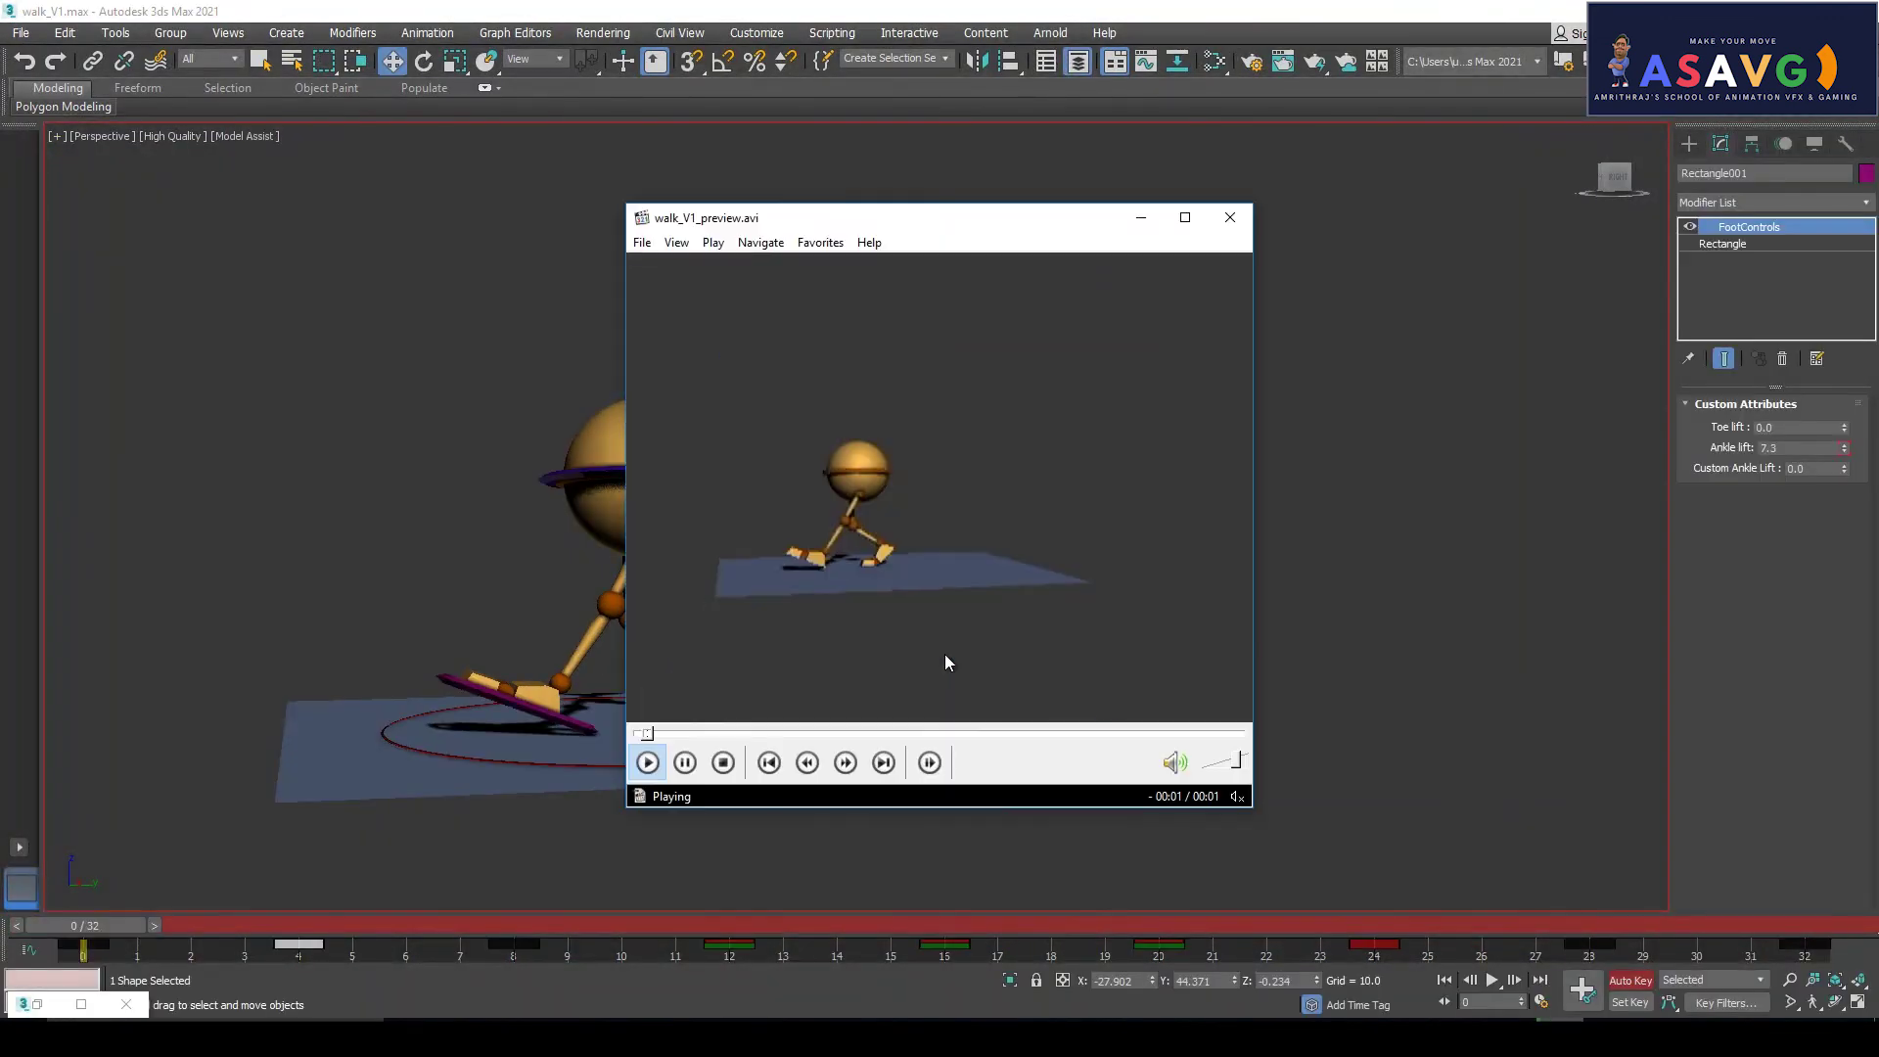
left_click(1230, 217)
At frame 32, lower the body control Circle001 to a Z of about 128.9 and copy its key to frame 0
left_click_drag(78, 930, 1805, 923)
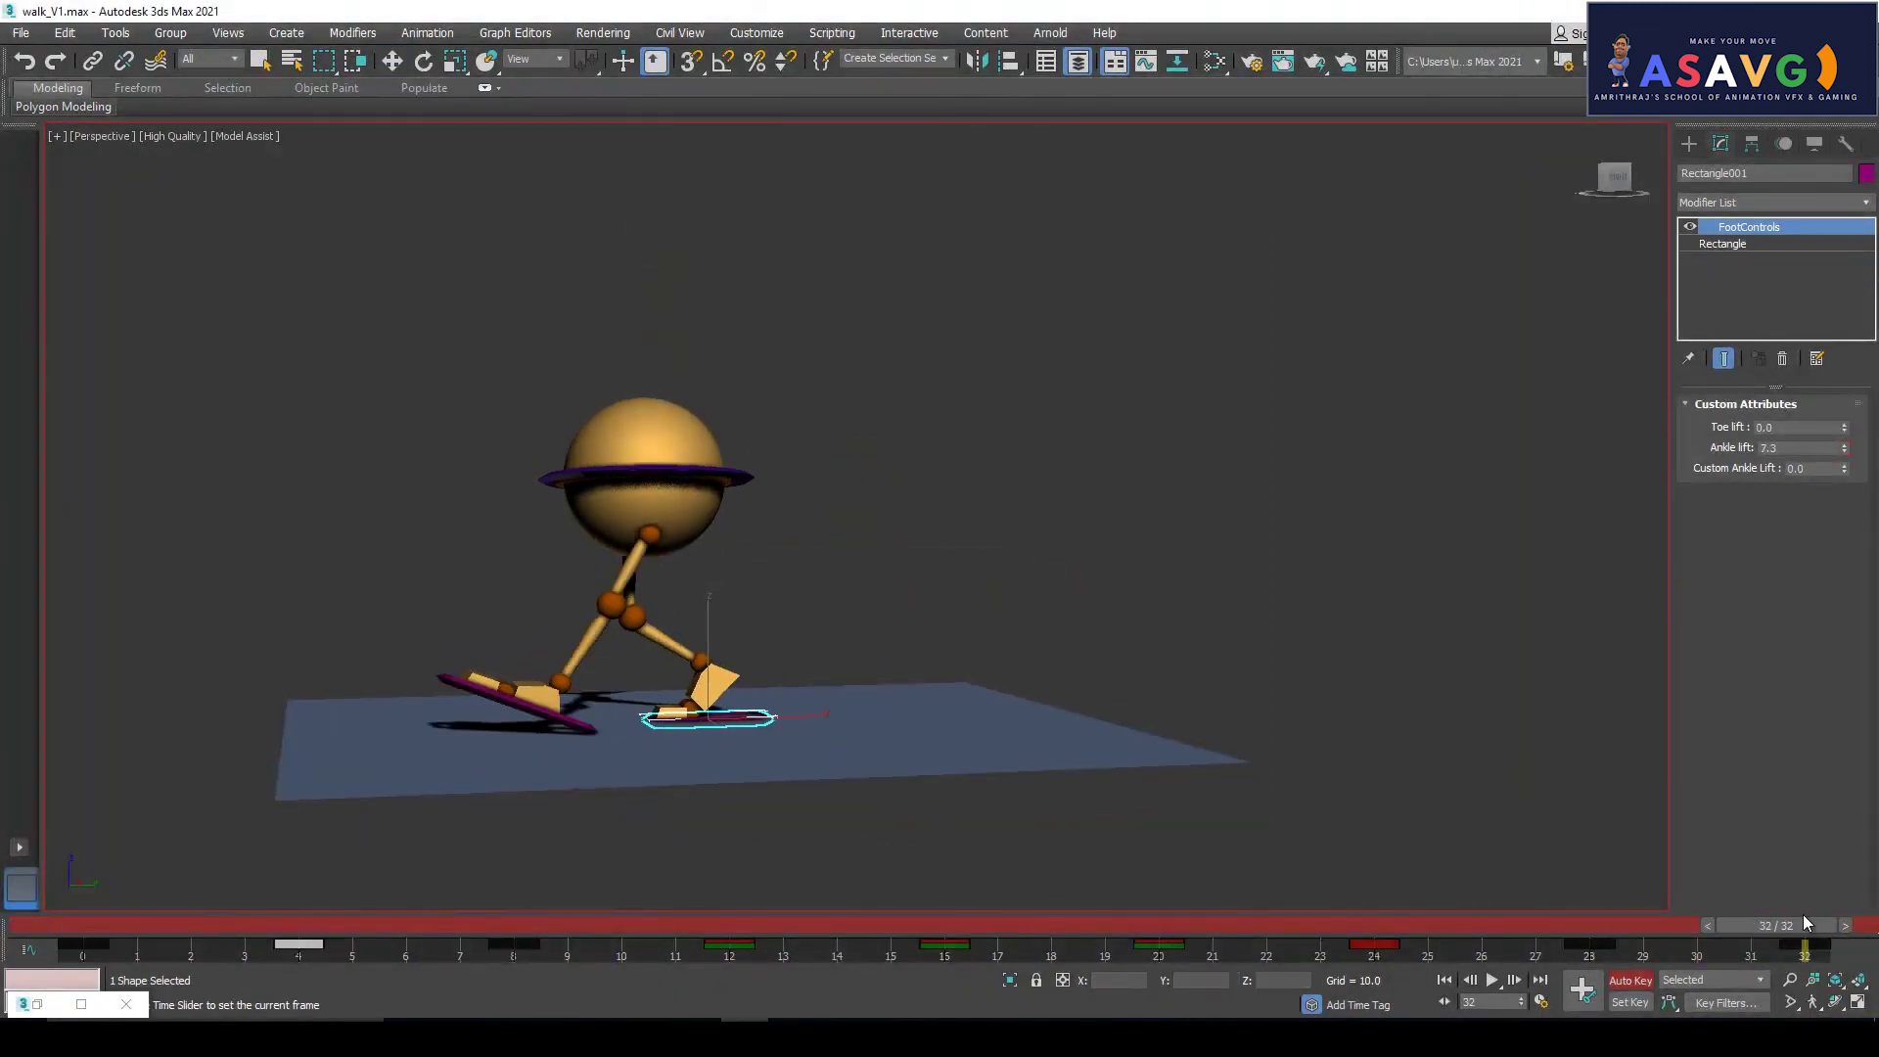
key("w")
left_click(748, 477)
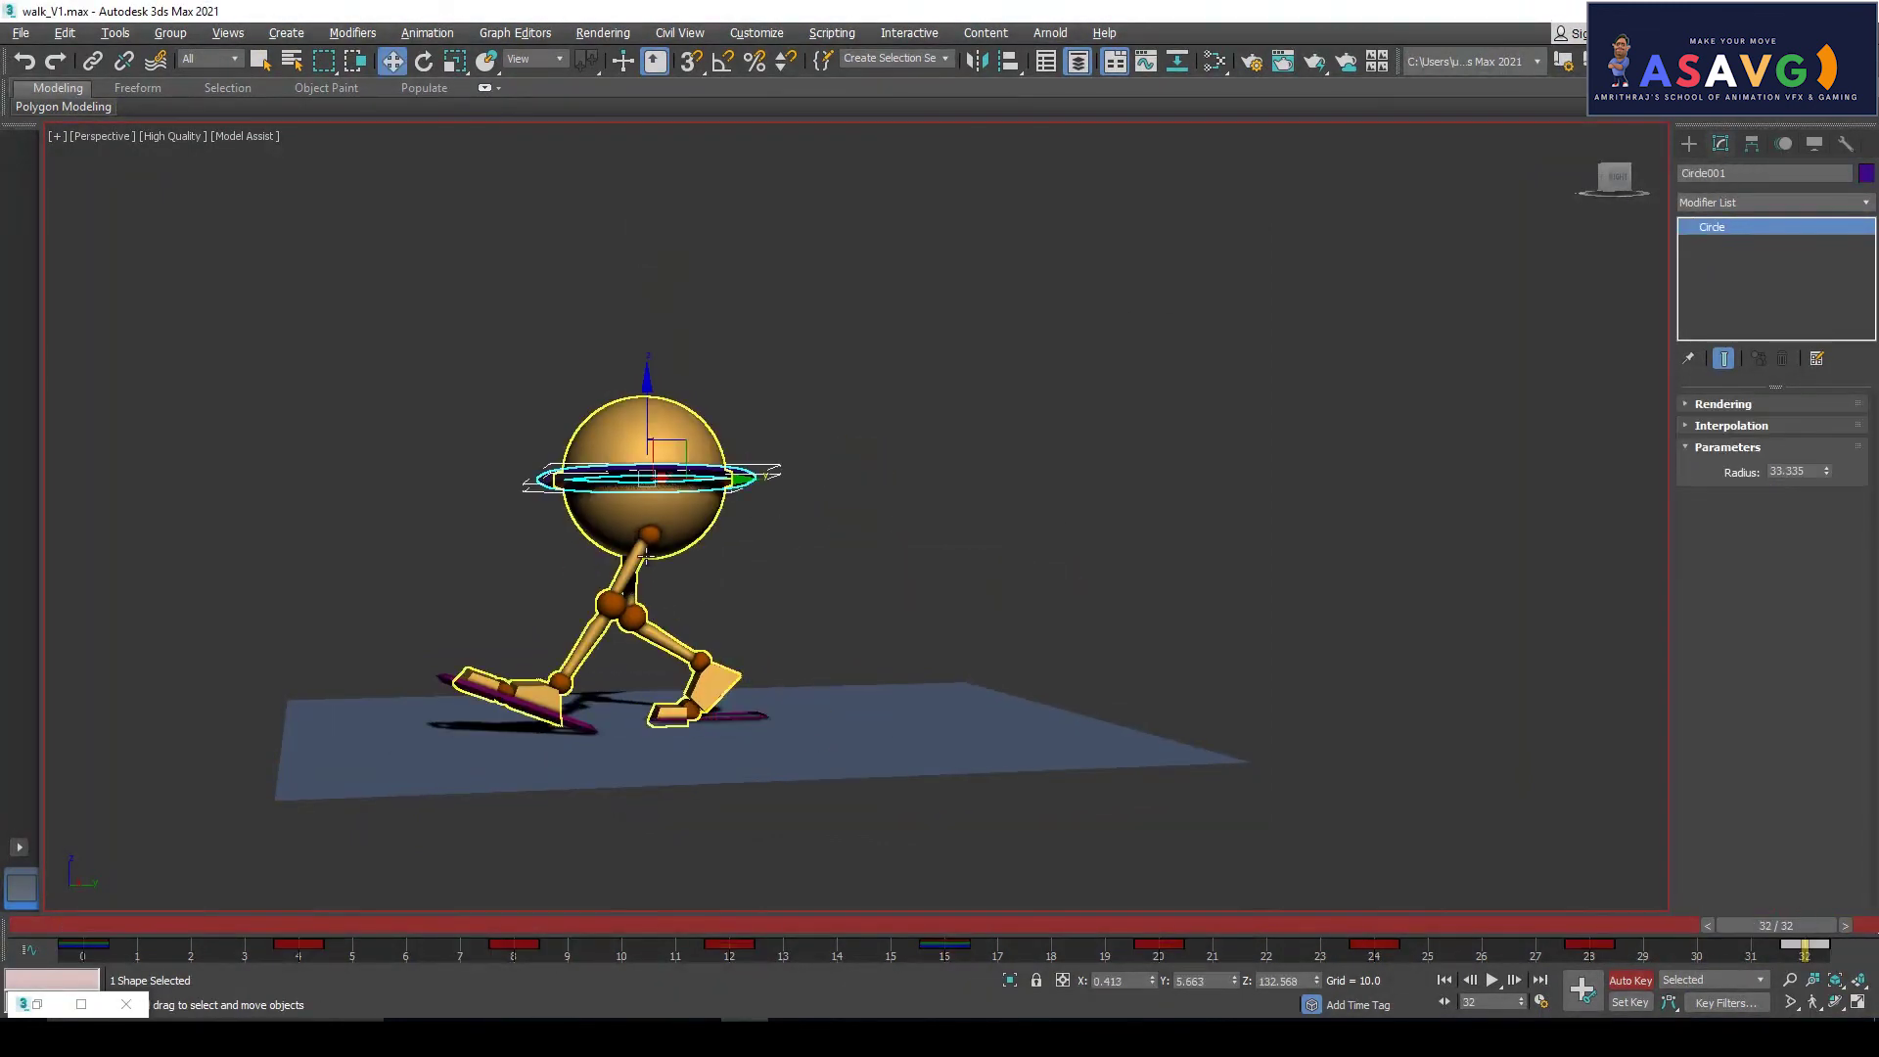
left_click_drag(649, 410, 650, 401)
right_click(649, 396)
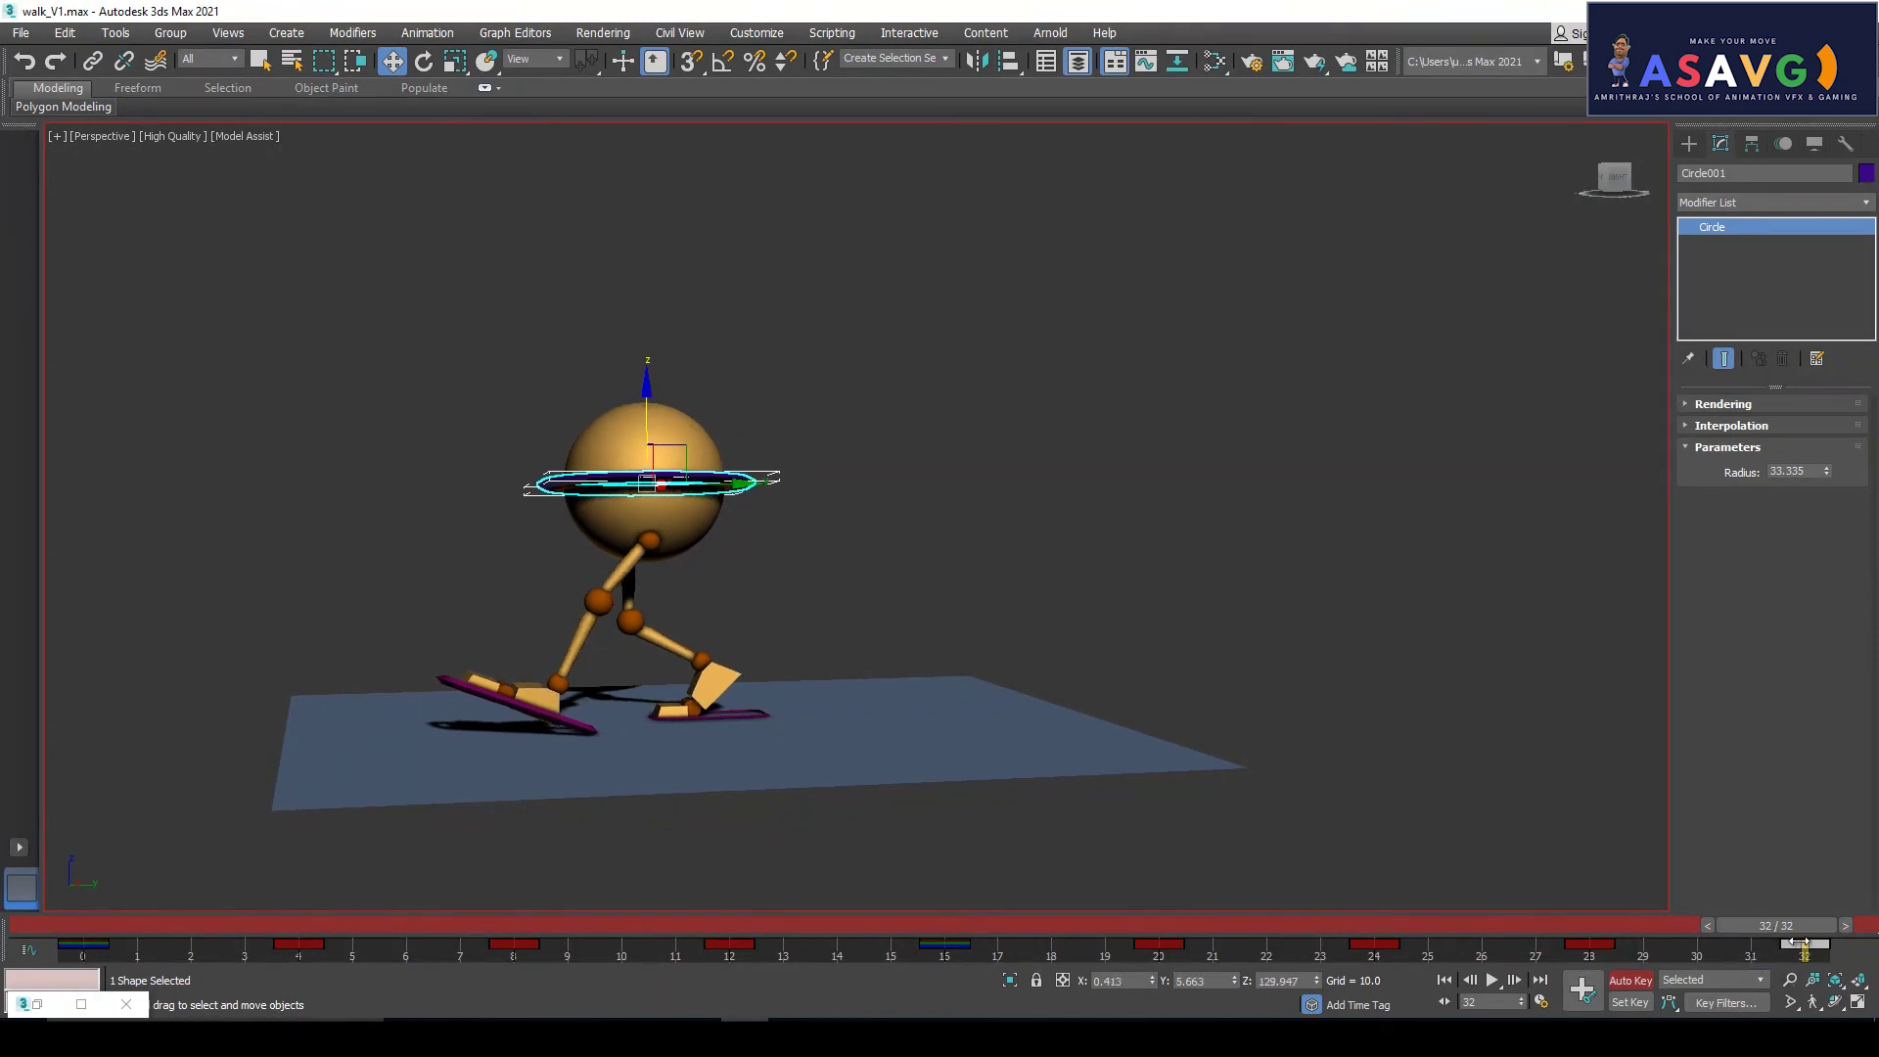
left_click(1802, 940)
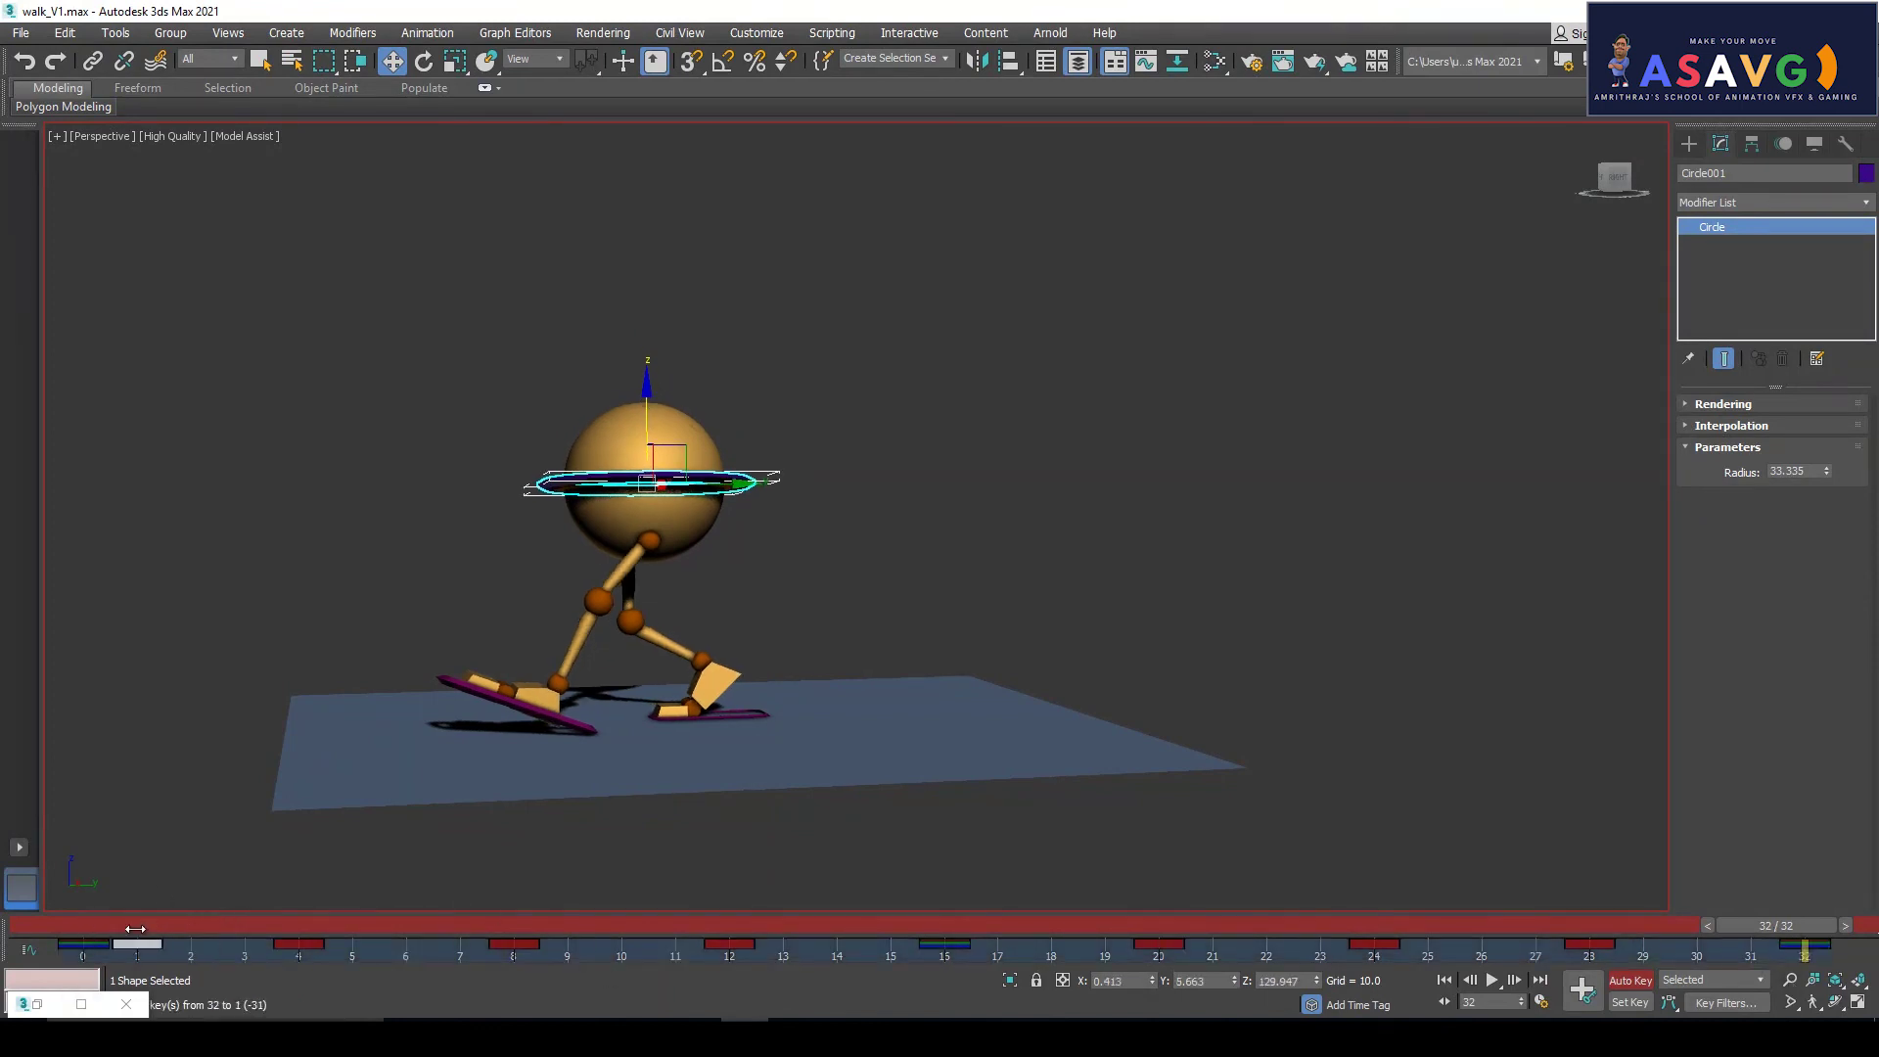
Create a preview animation with the lowered body contact pose and watch it full-screen
left_click(45, 156)
left_click(56, 136)
mouse_move(192, 337)
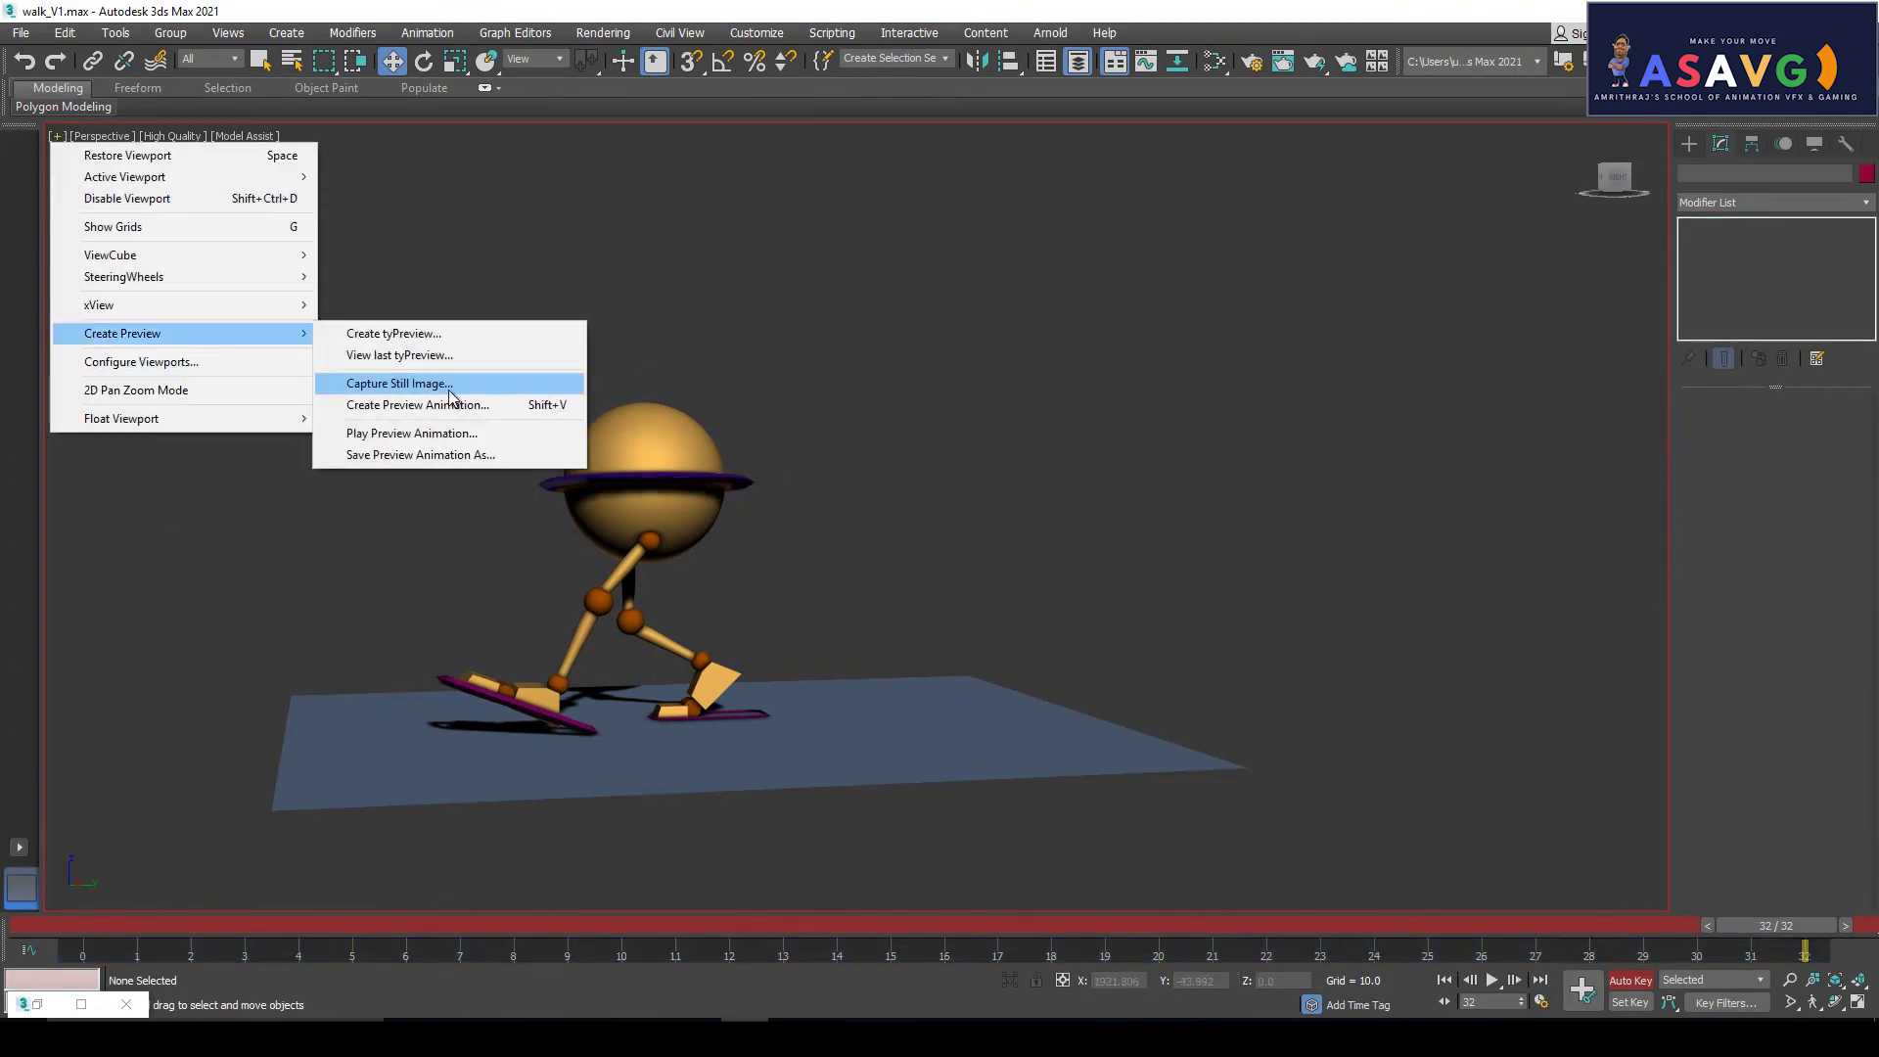
left_click(448, 404)
left_click(1023, 805)
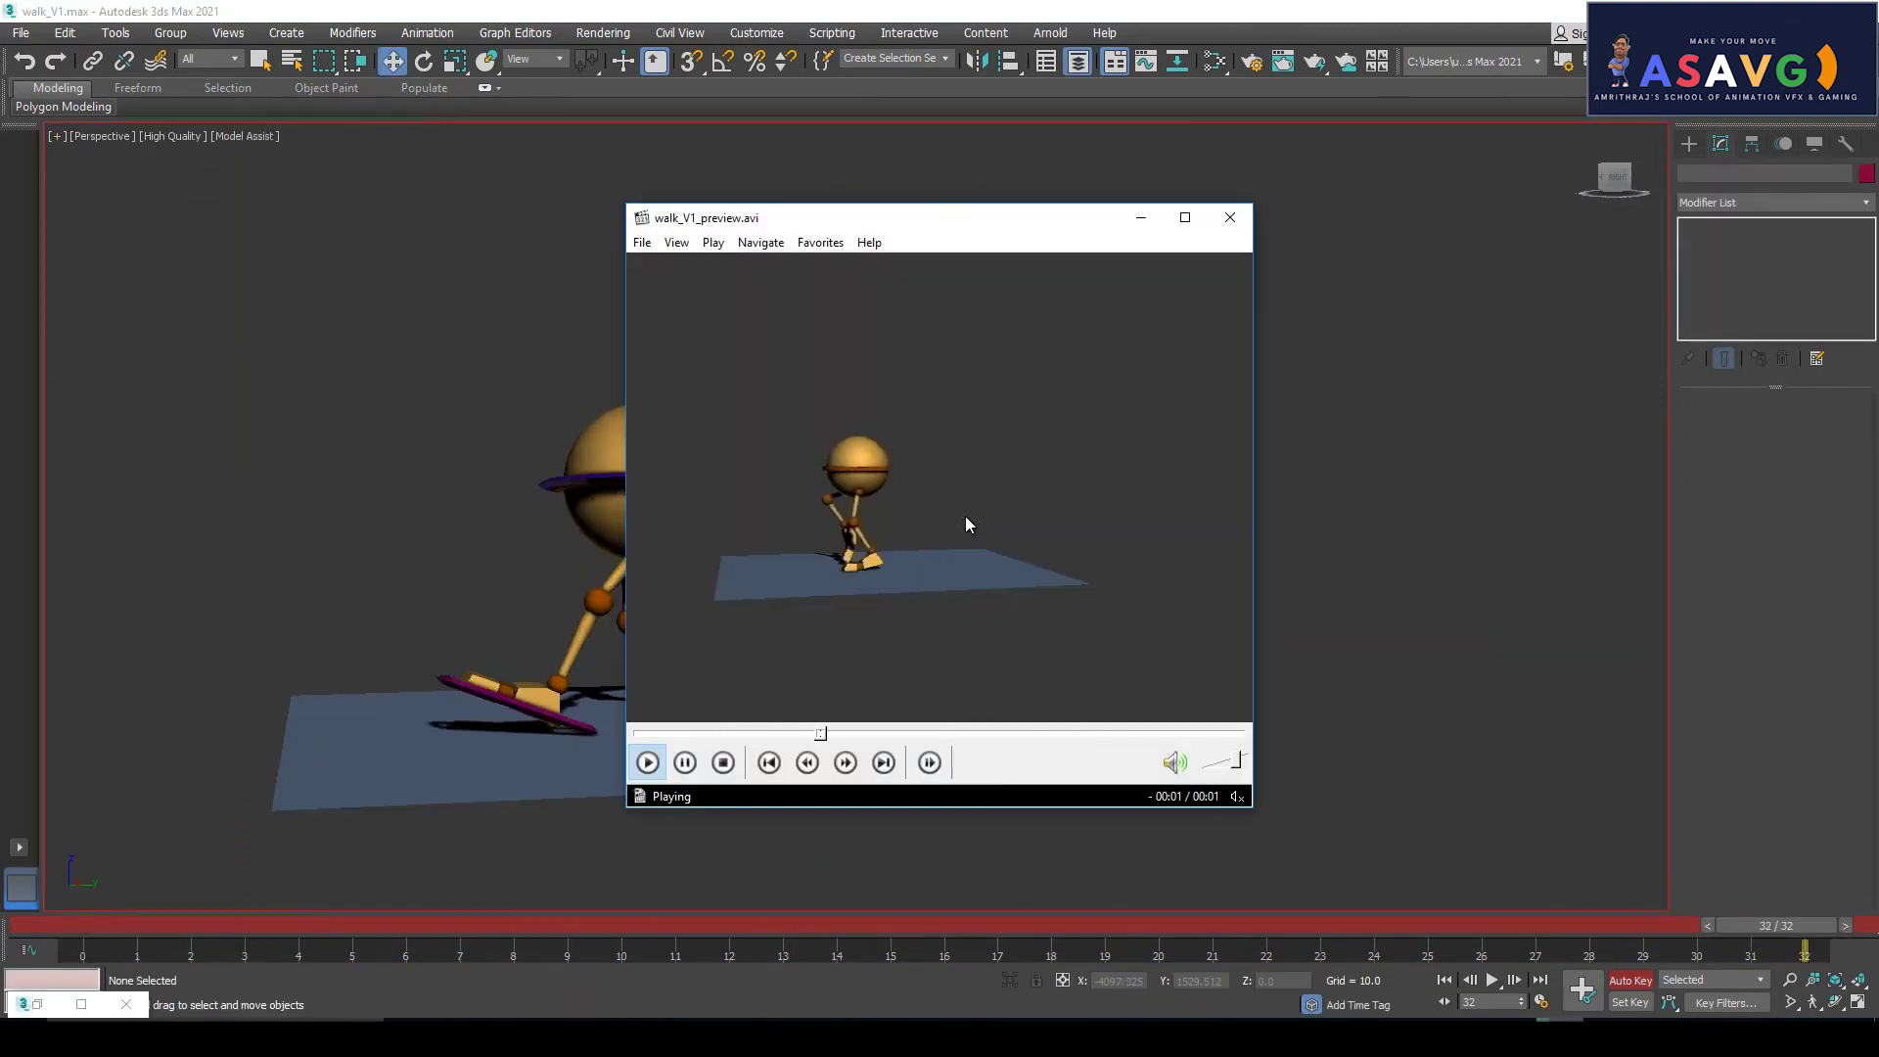
left_click(1185, 217)
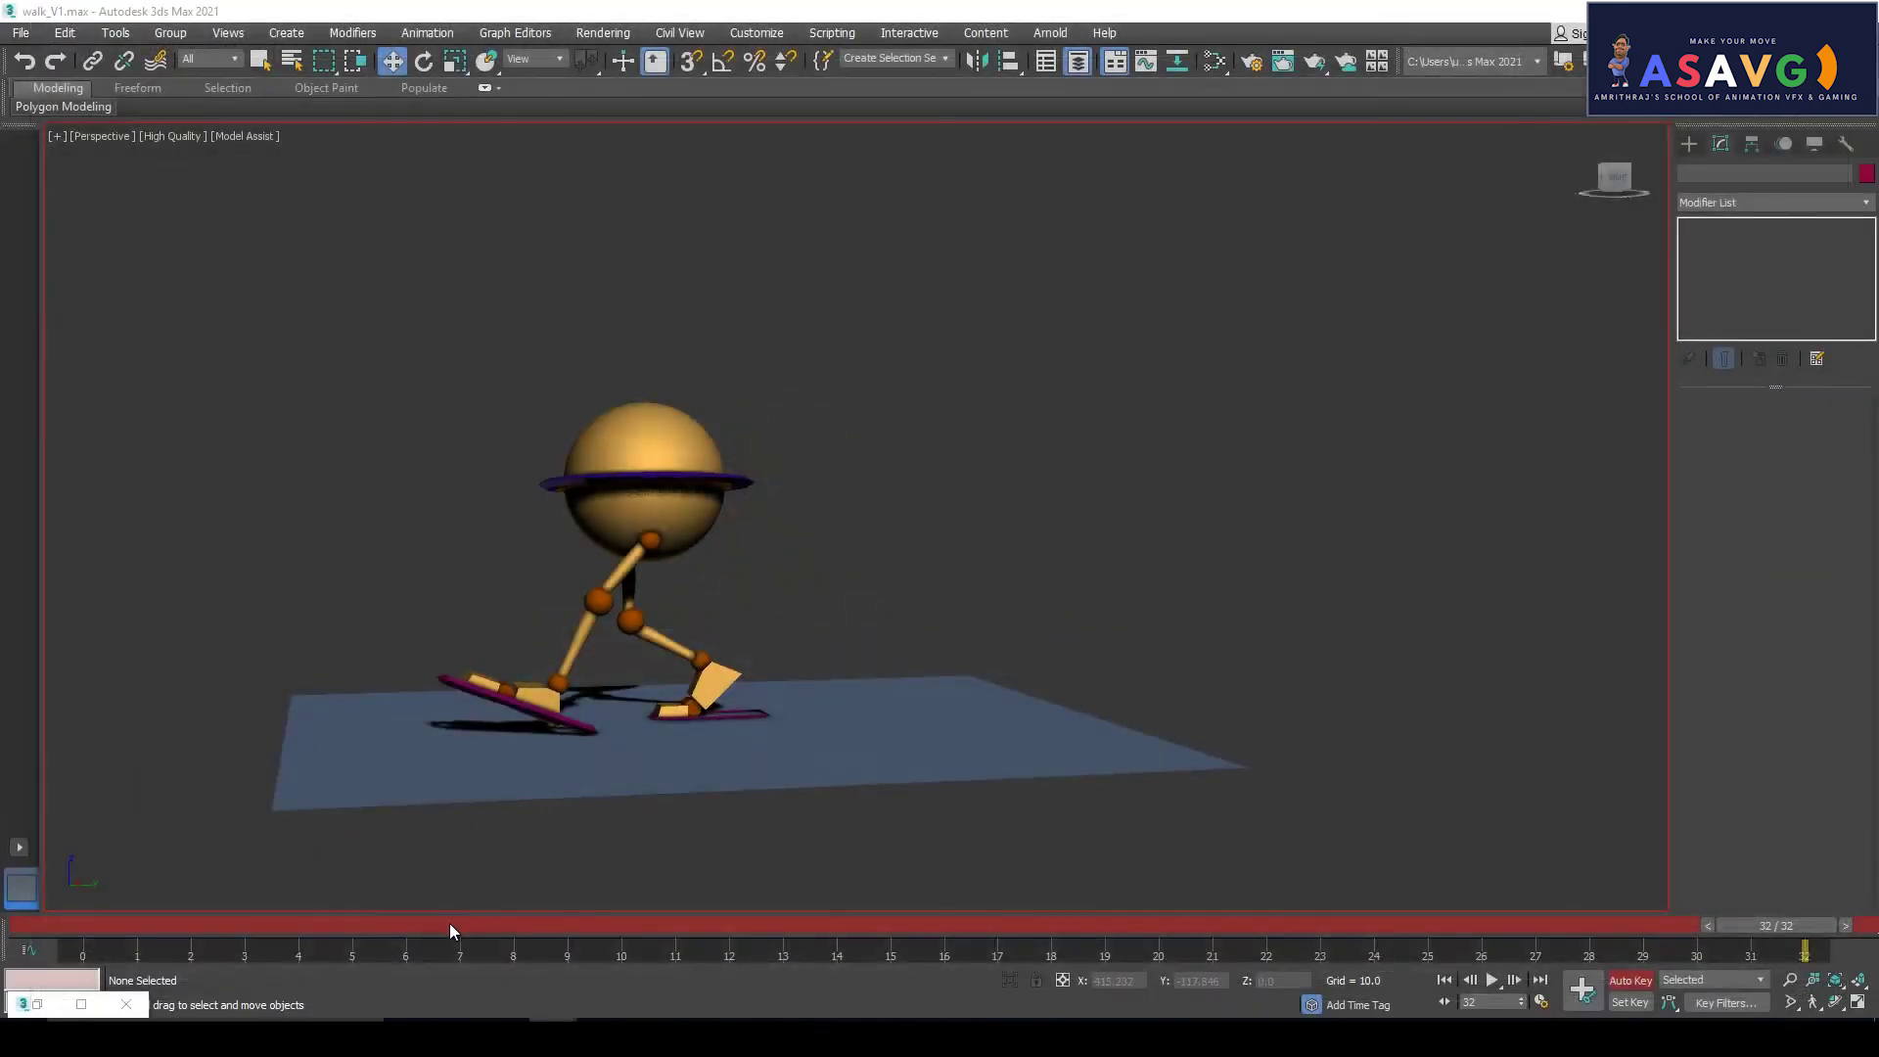
Try raising the Ankle Lift of the foot control Rectangle001 to about 1.588 at frame 17
left_click_drag(449, 924, 988, 969)
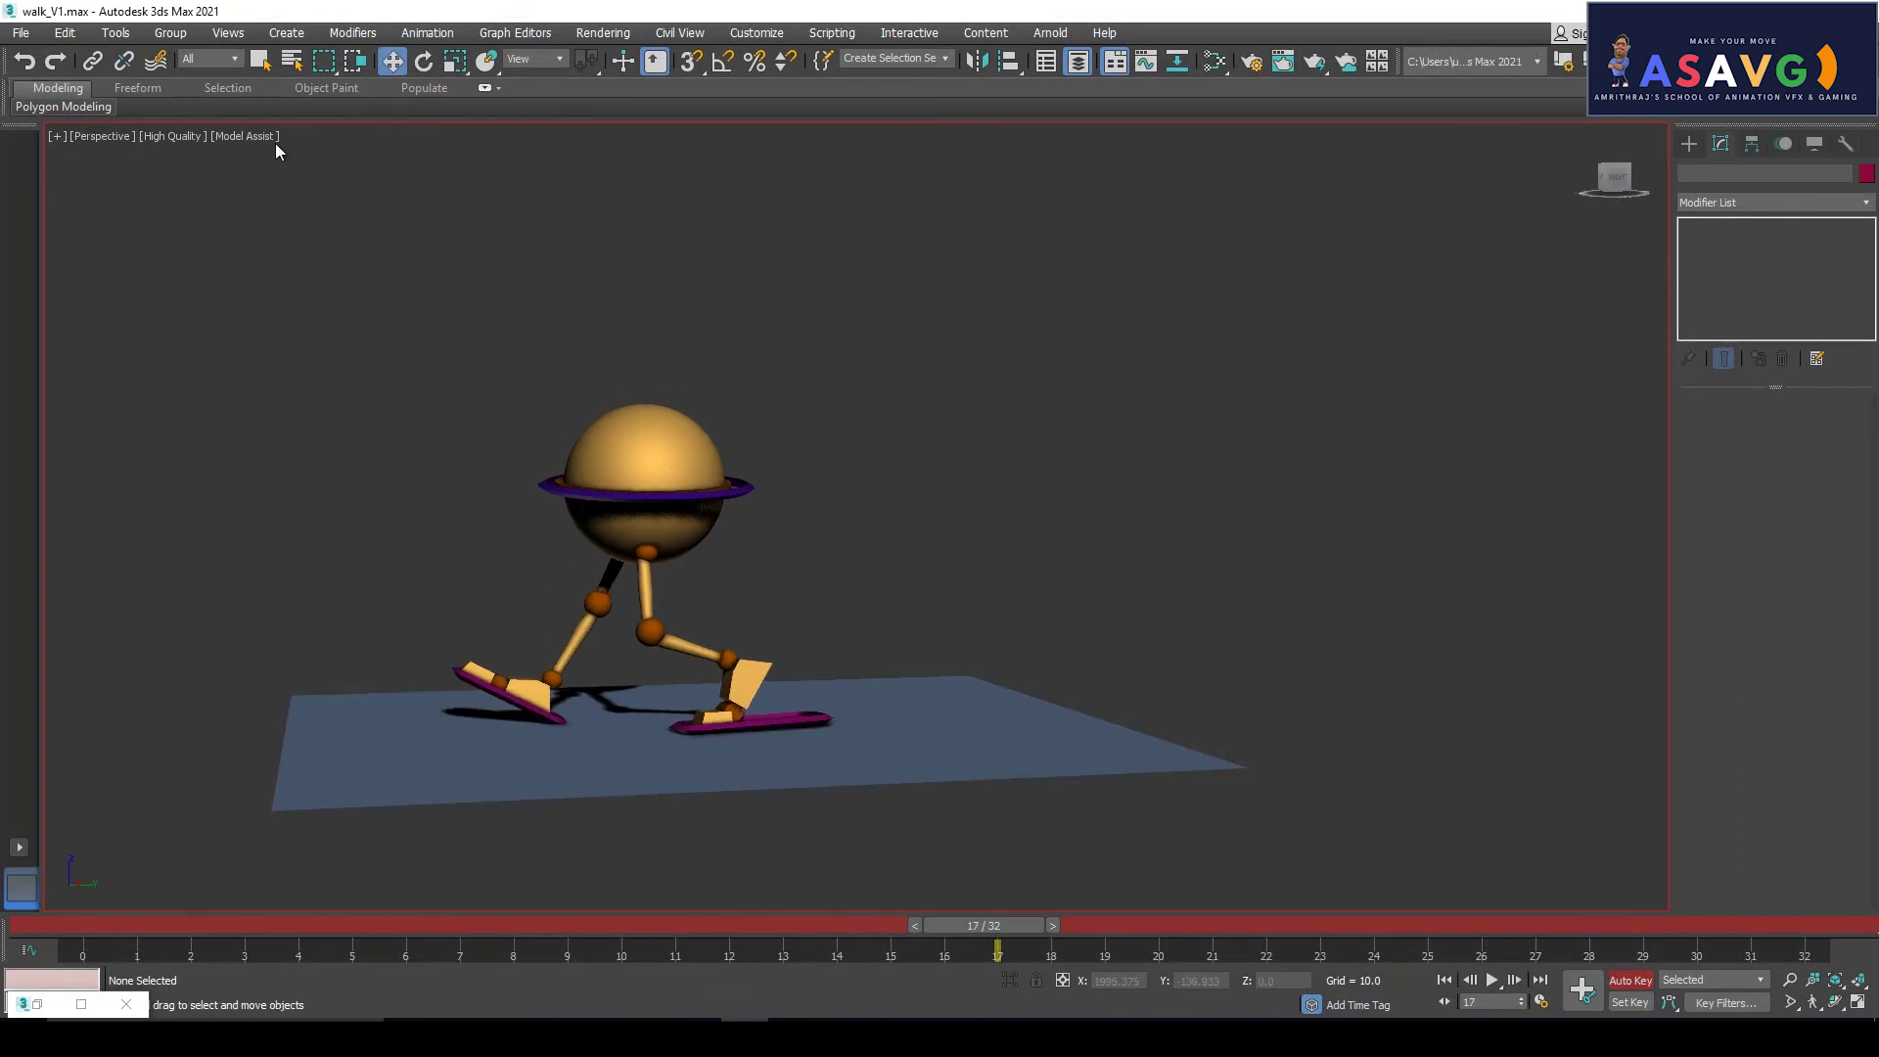
left_click(475, 690)
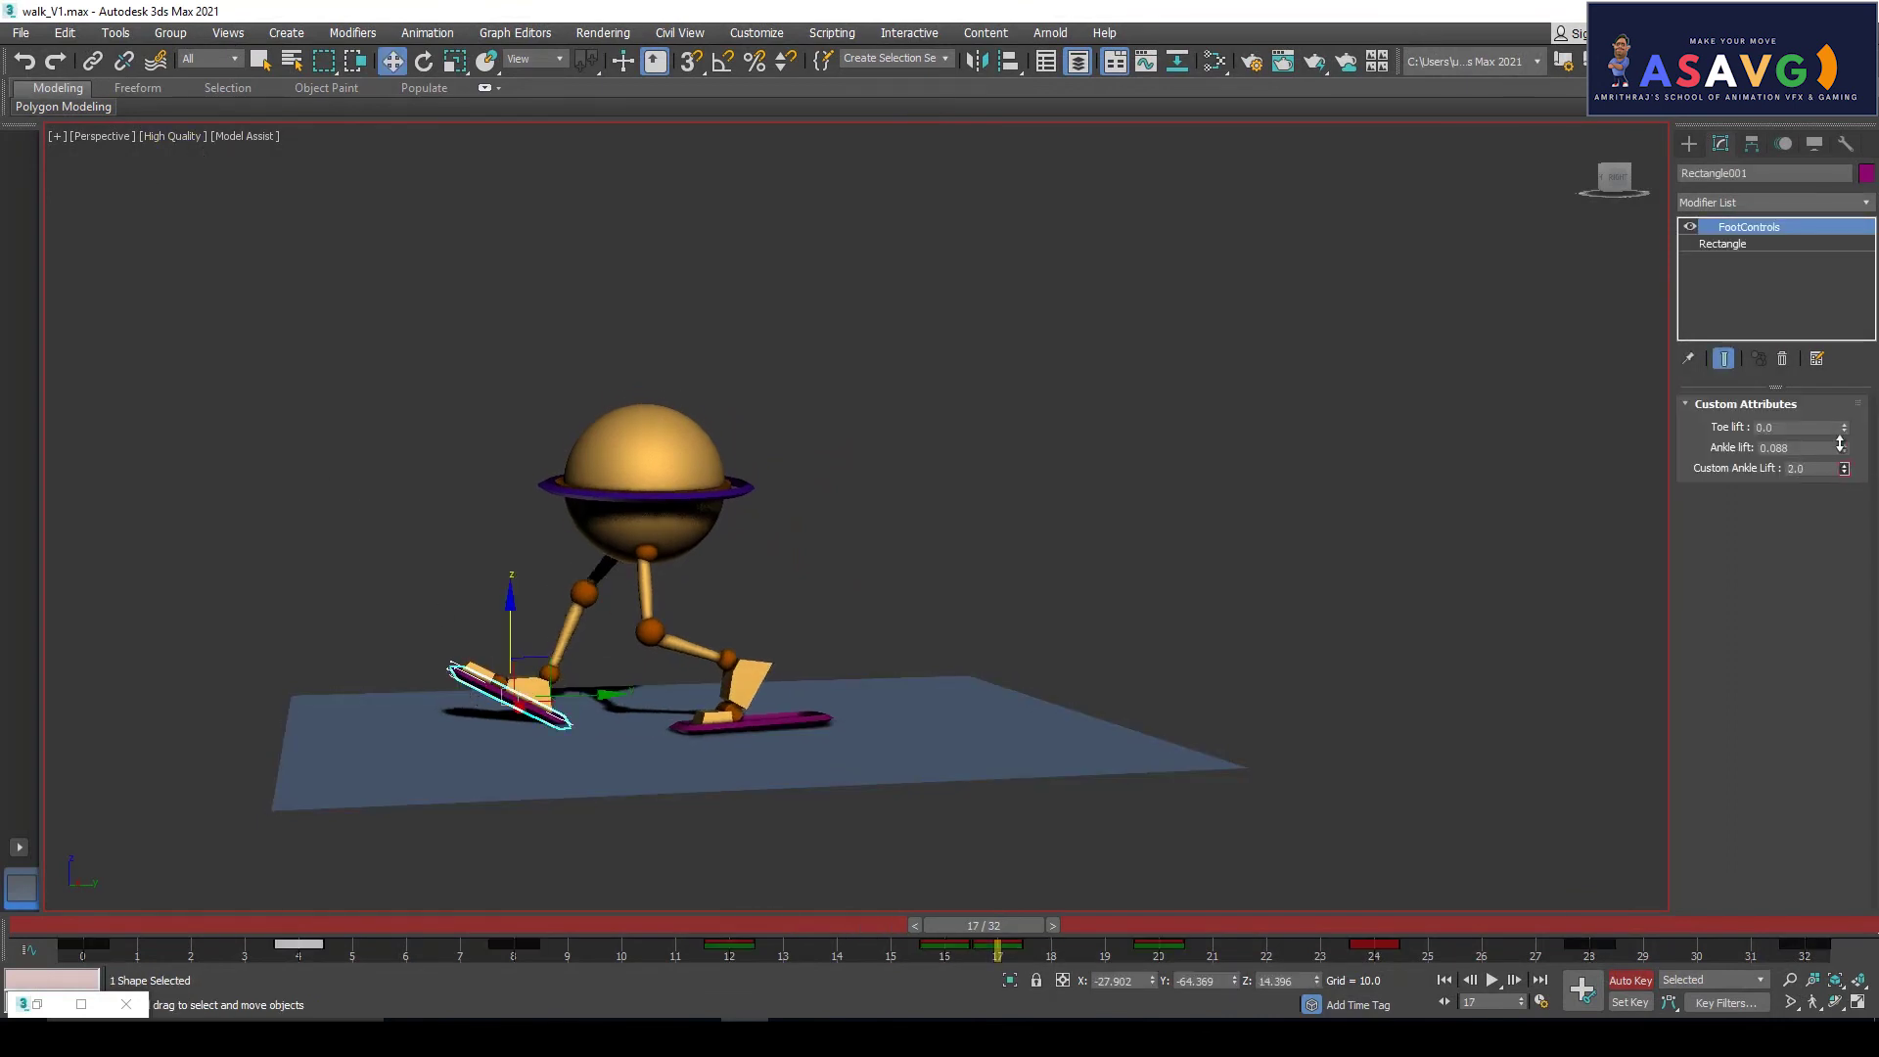
left_click_drag(1848, 419, 1840, 445)
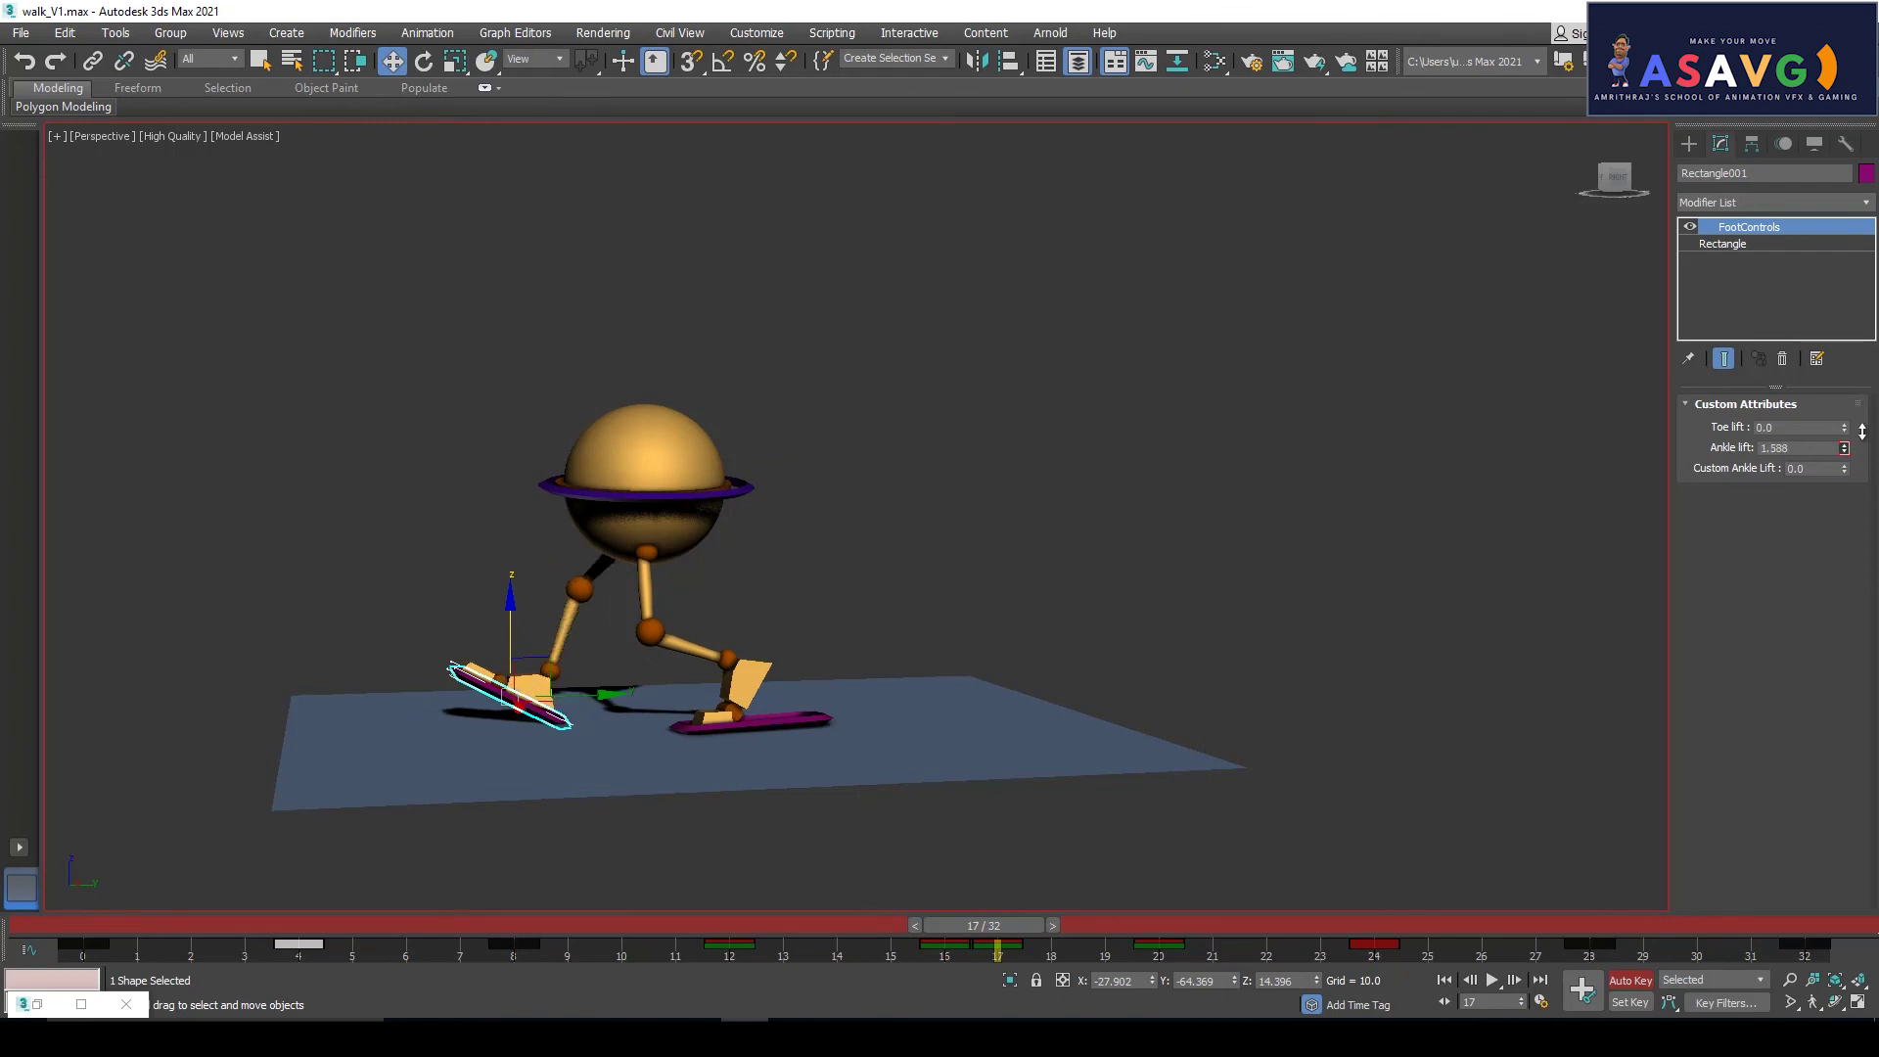
At frame 4, increase the Toe Lift of the foot control Rectangle001 and scrub back to check the movement
left_click_drag(86, 928, 326, 932)
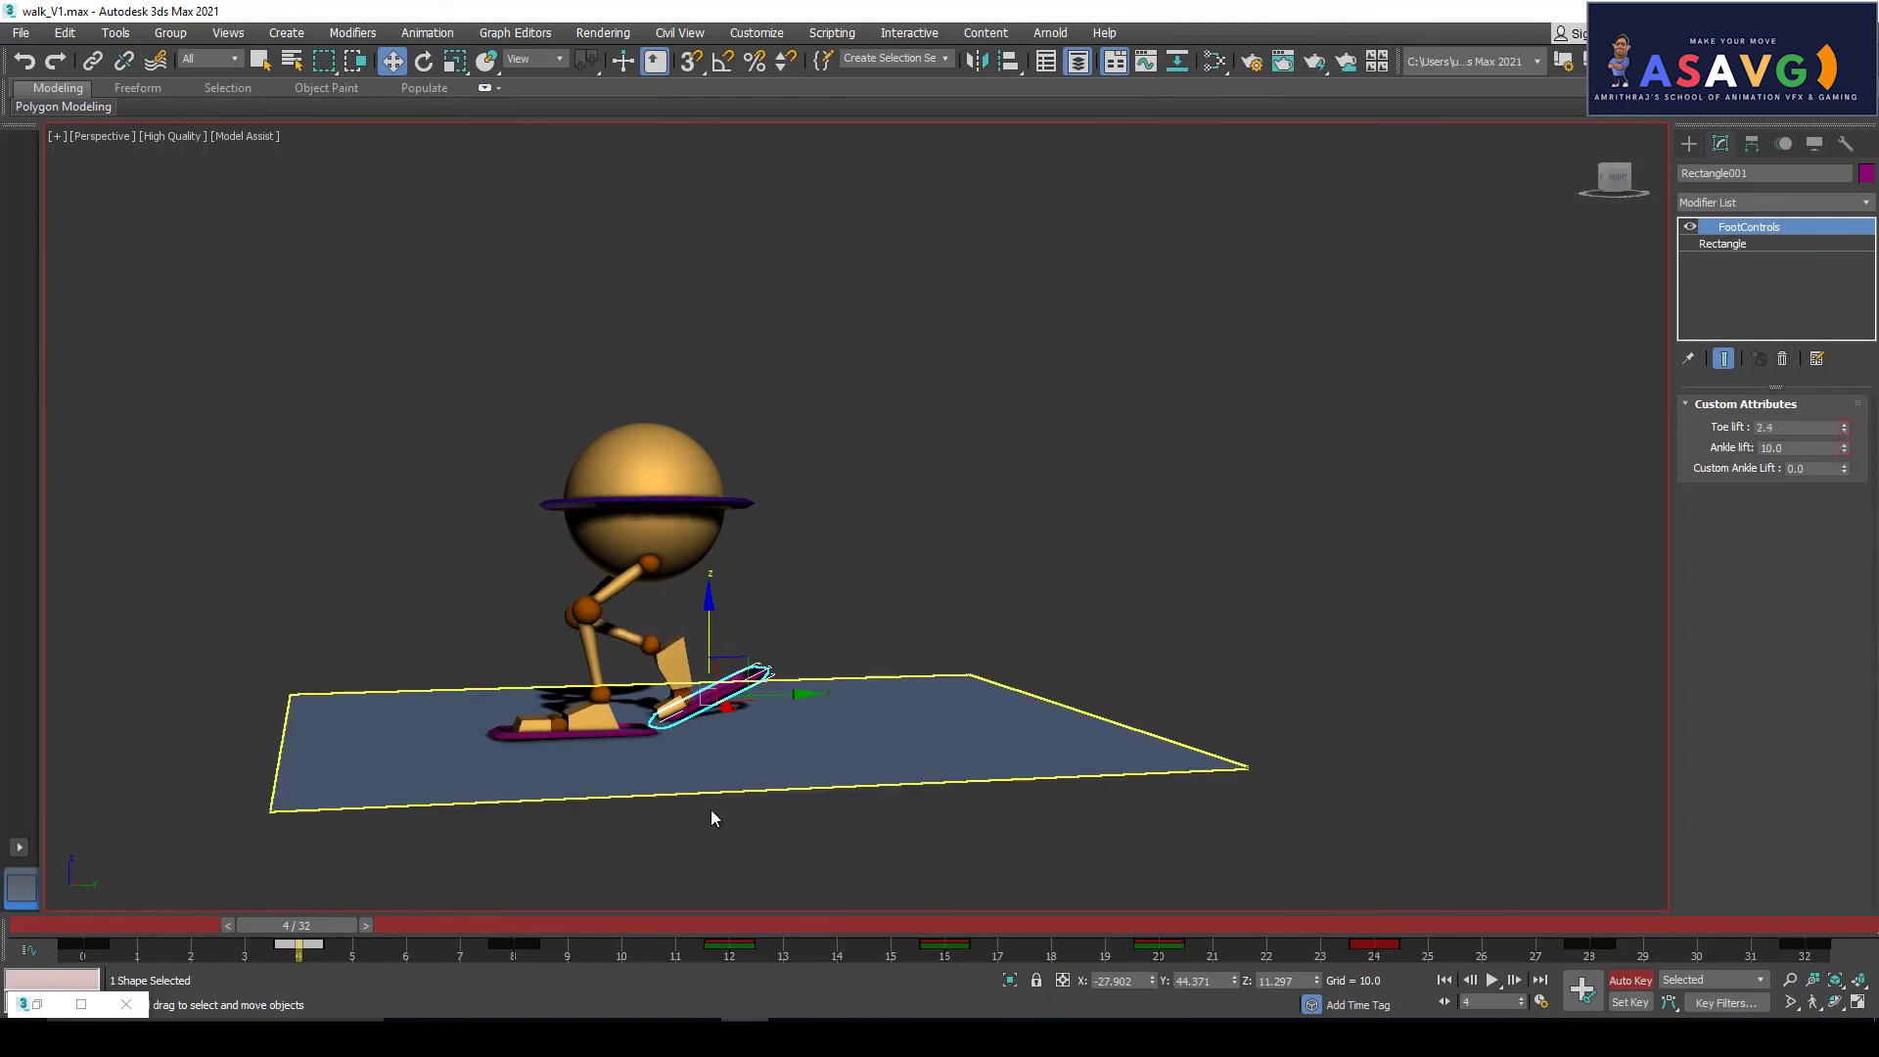
left_click_drag(303, 925, 131, 895)
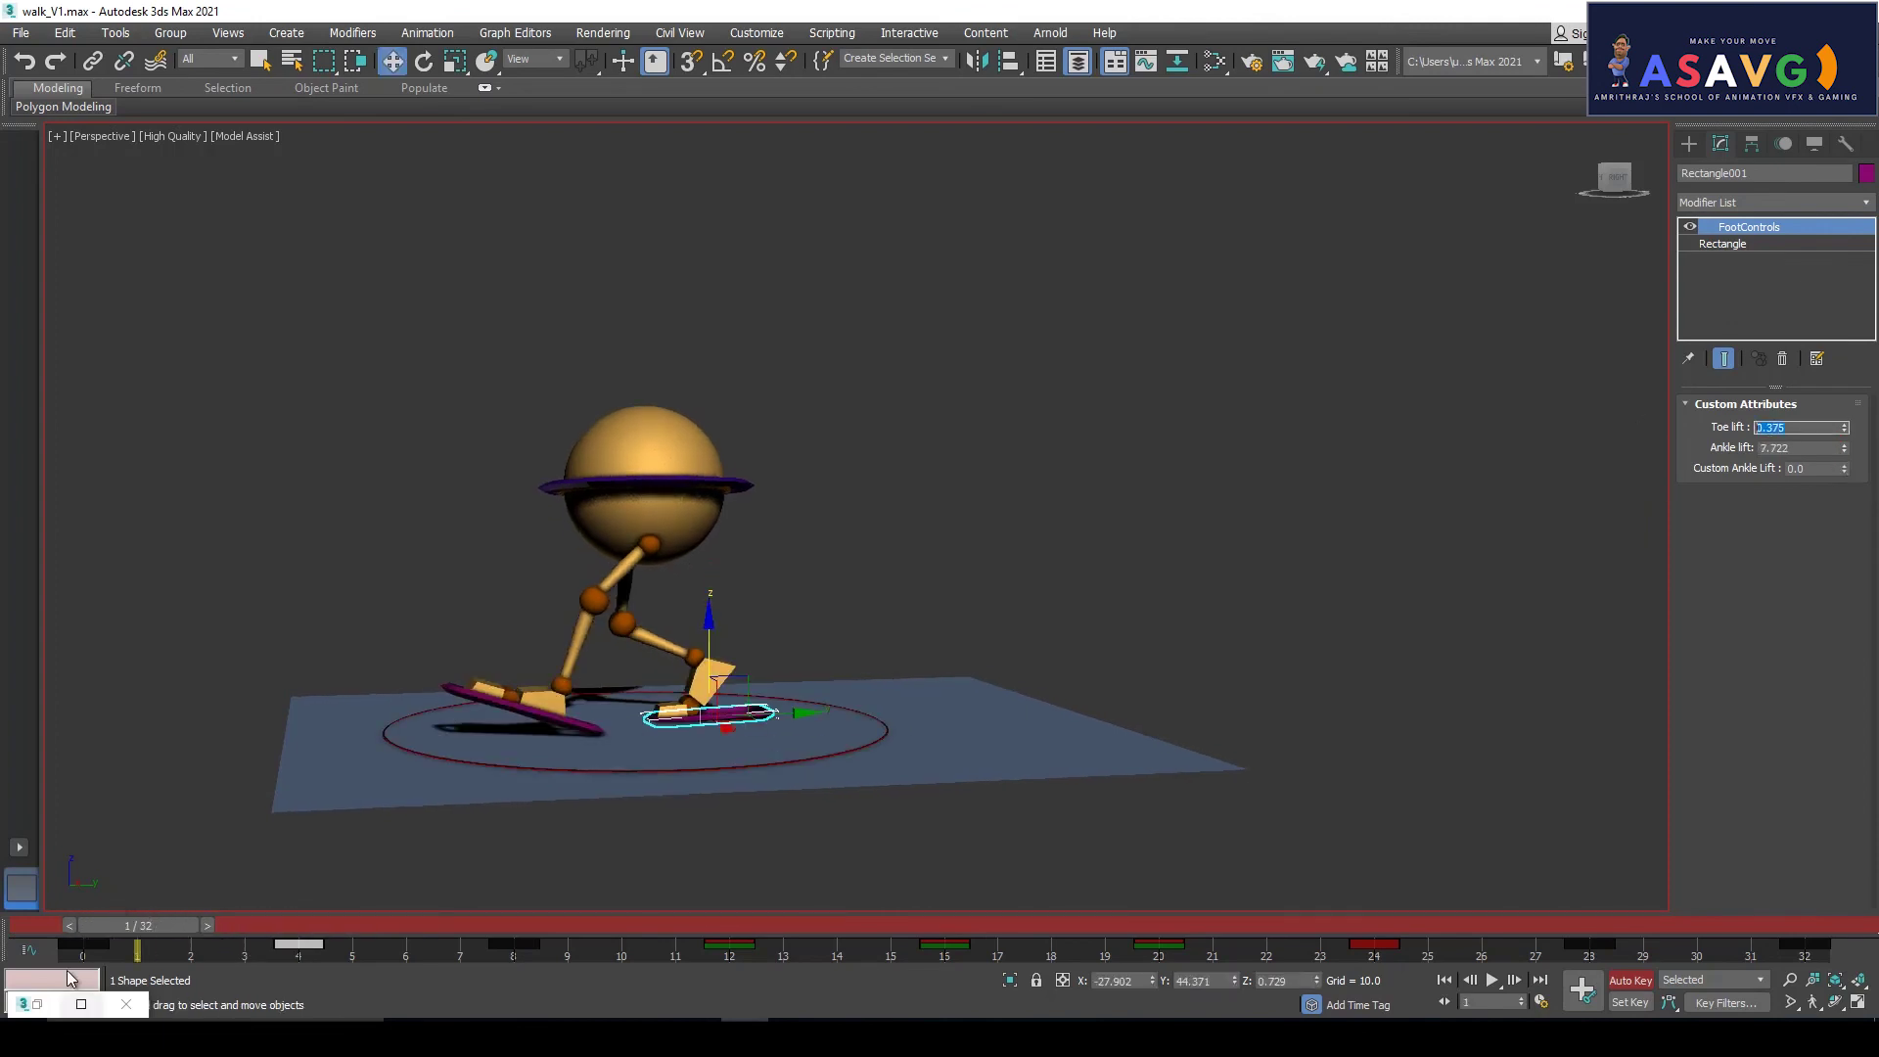
At frame 18, raise the Toe Lift of the foot control Rectangle001 to about 4.1 and scrub through the cycle to check it
left_click_drag(102, 941, 971, 930)
key("w")
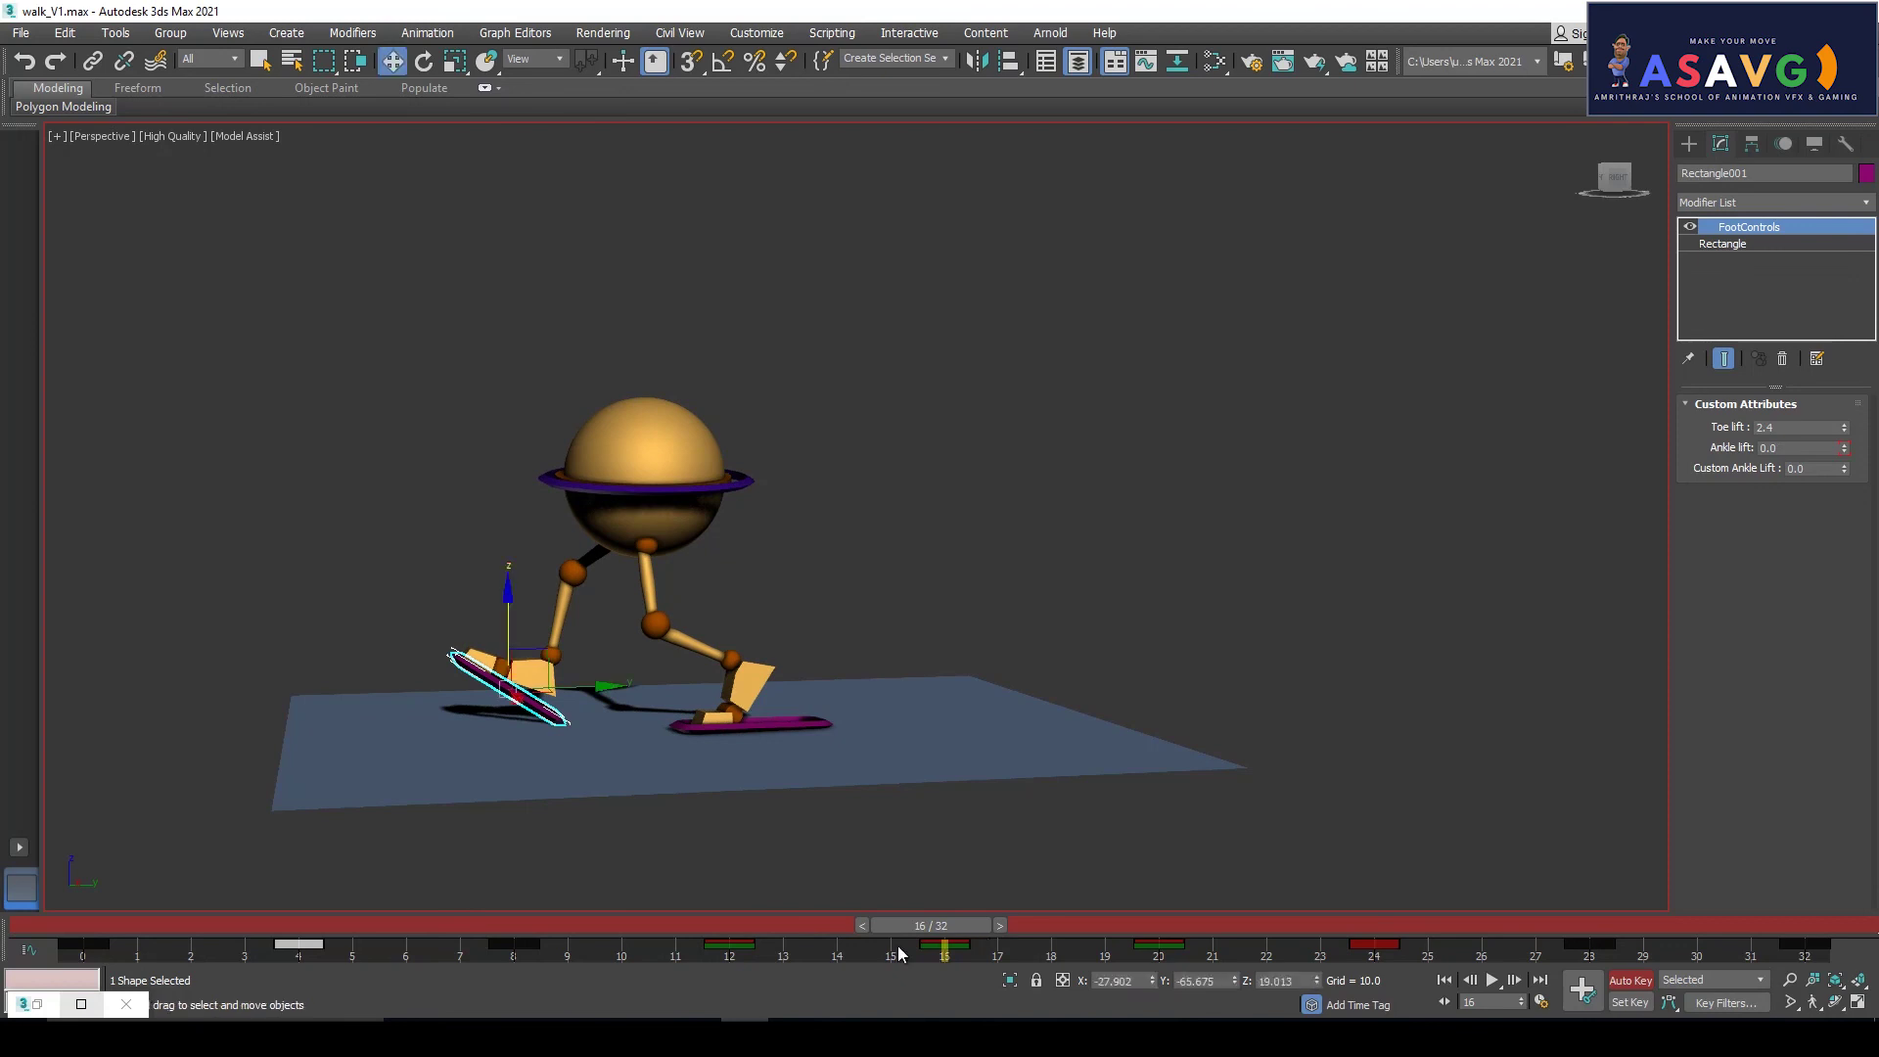
left_click(1843, 430)
left_click_drag(957, 923, 1155, 942)
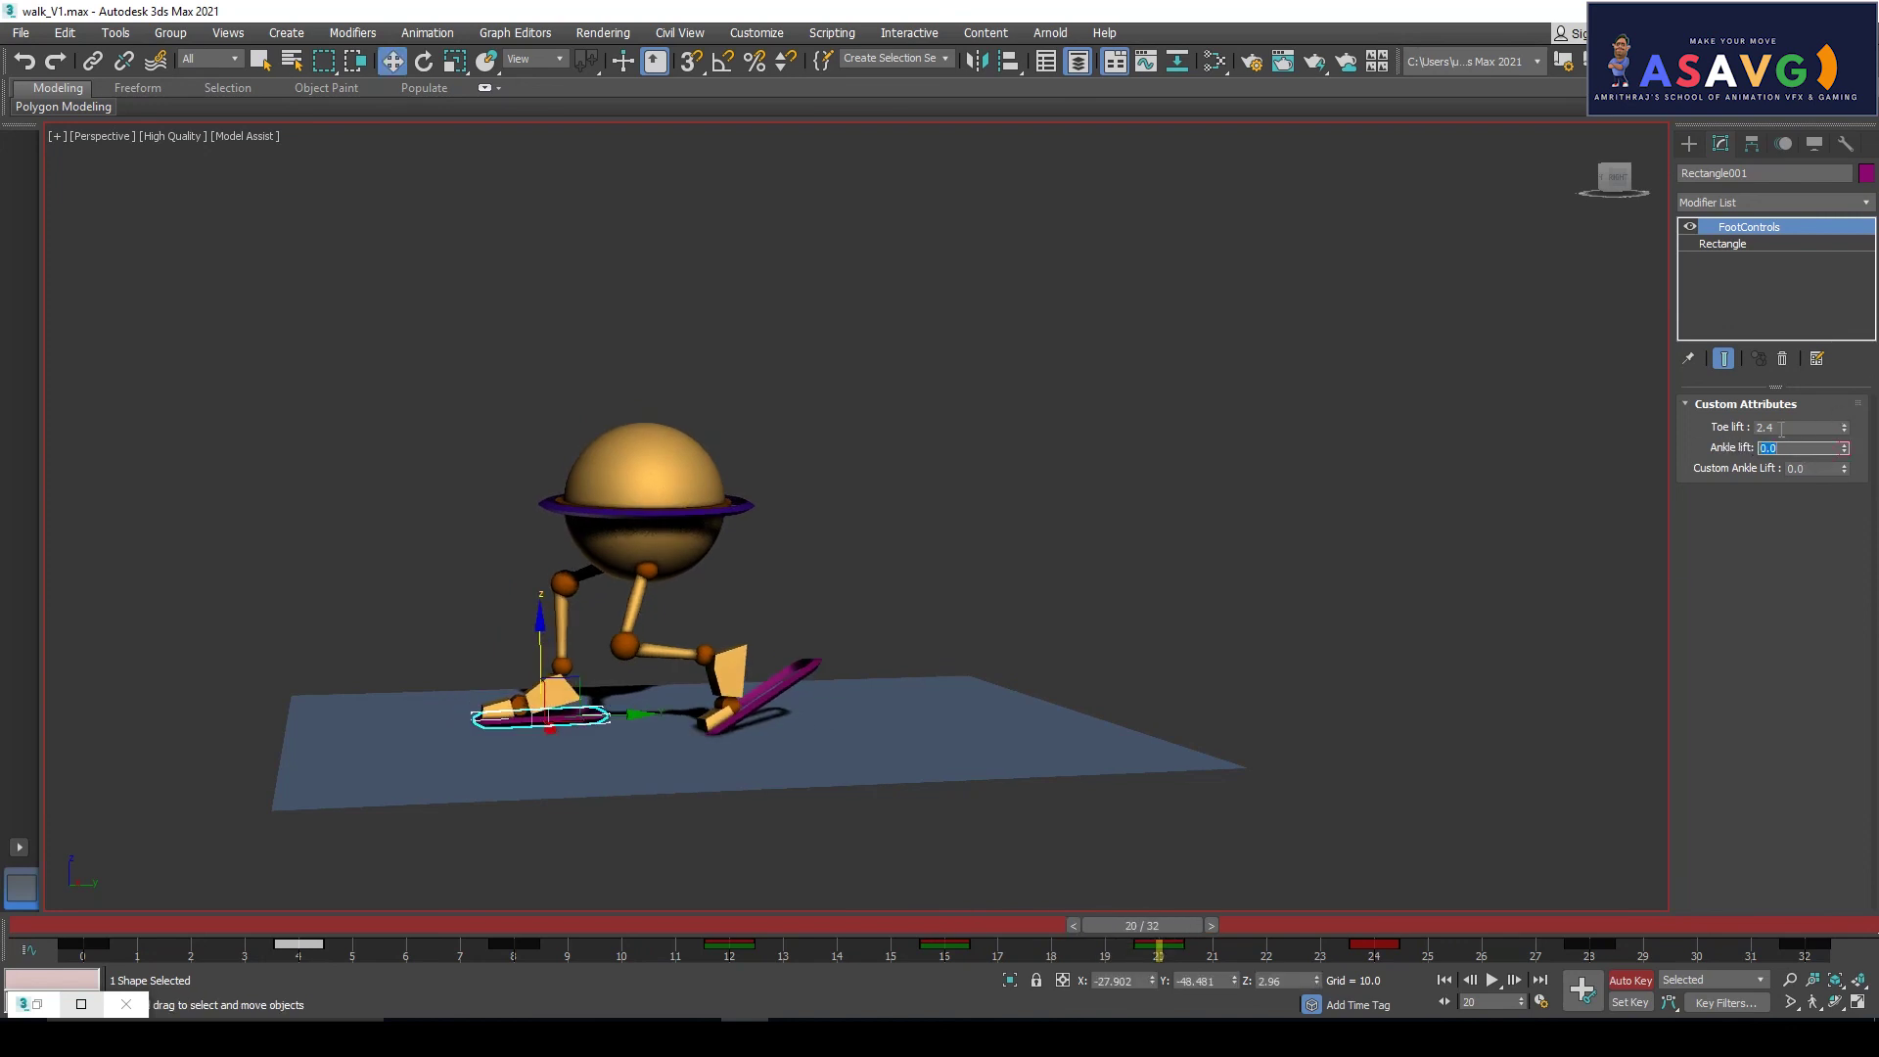
left_click_drag(1122, 948, 1040, 926)
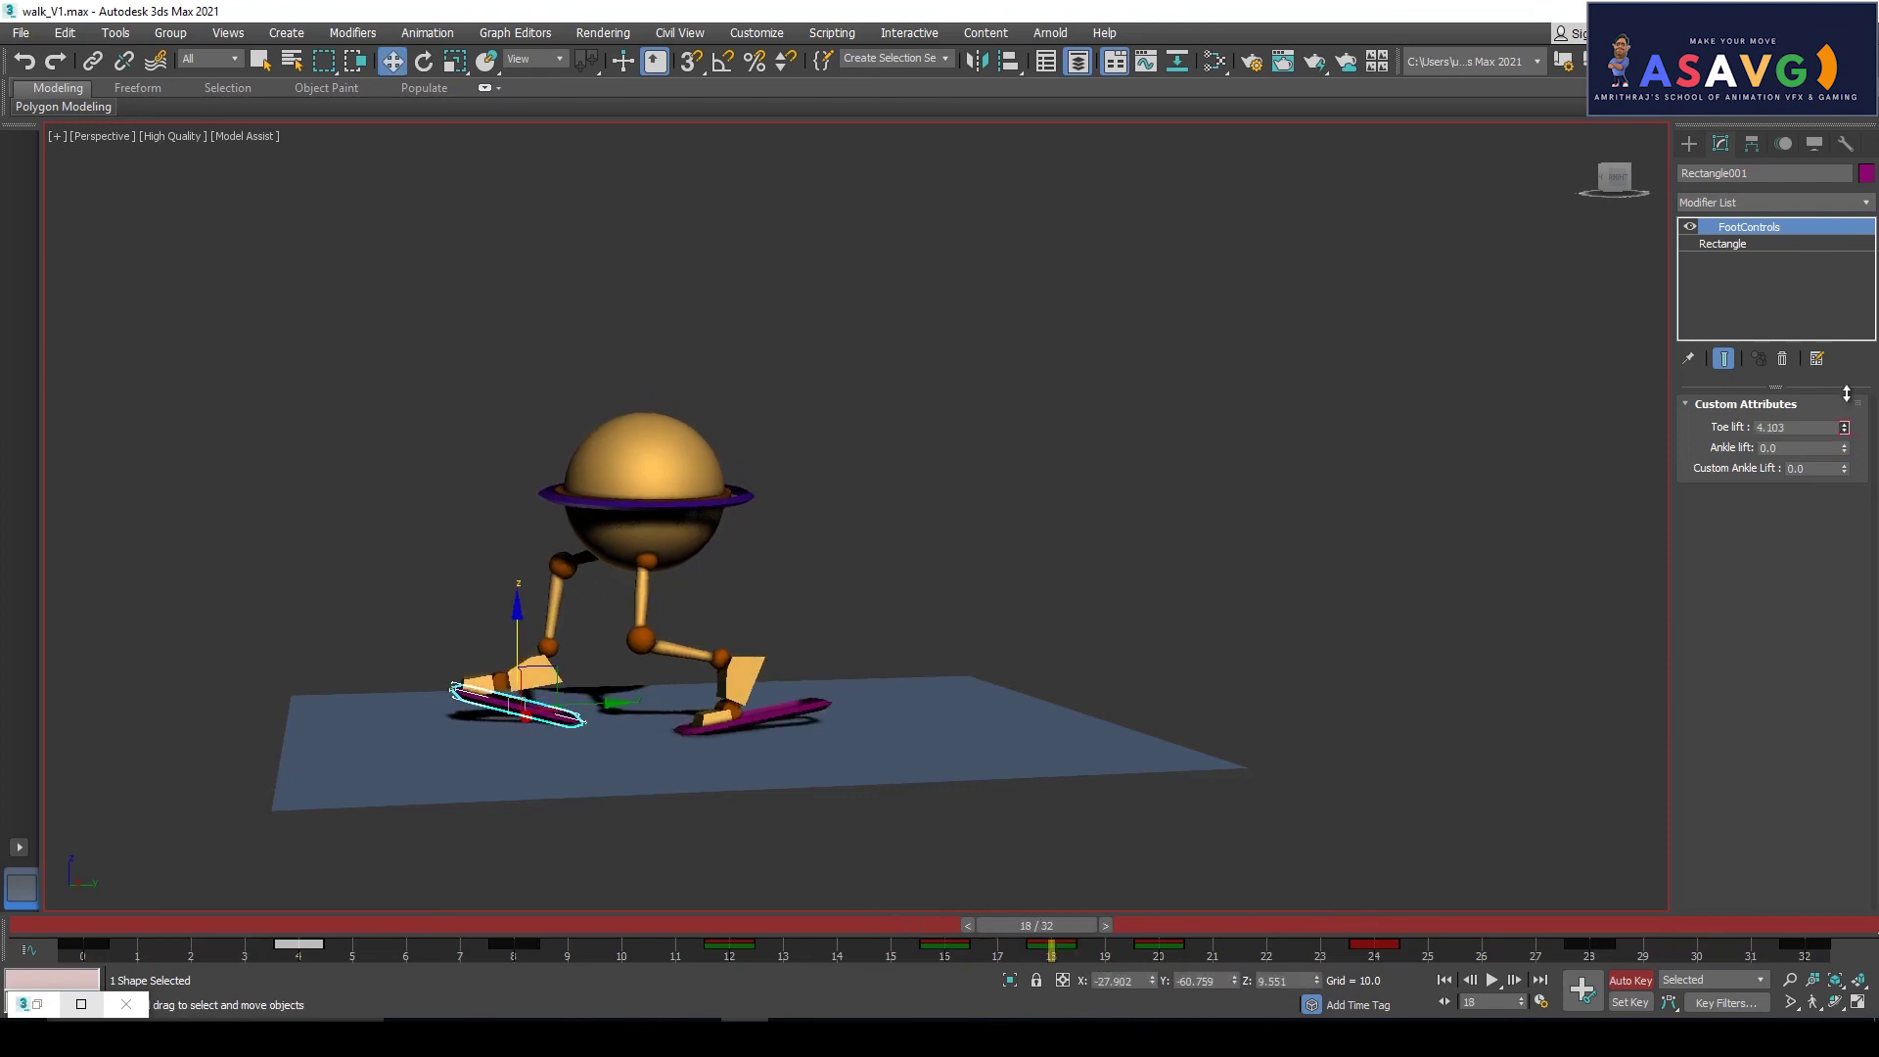
mouse_move(1025, 931)
left_mouse_down()
mouse_move(1024, 914)
mouse_move(1182, 914)
mouse_move(990, 914)
mouse_move(1116, 918)
mouse_move(1050, 928)
left_mouse_up()
left_click_drag(1032, 930, 4, 333)
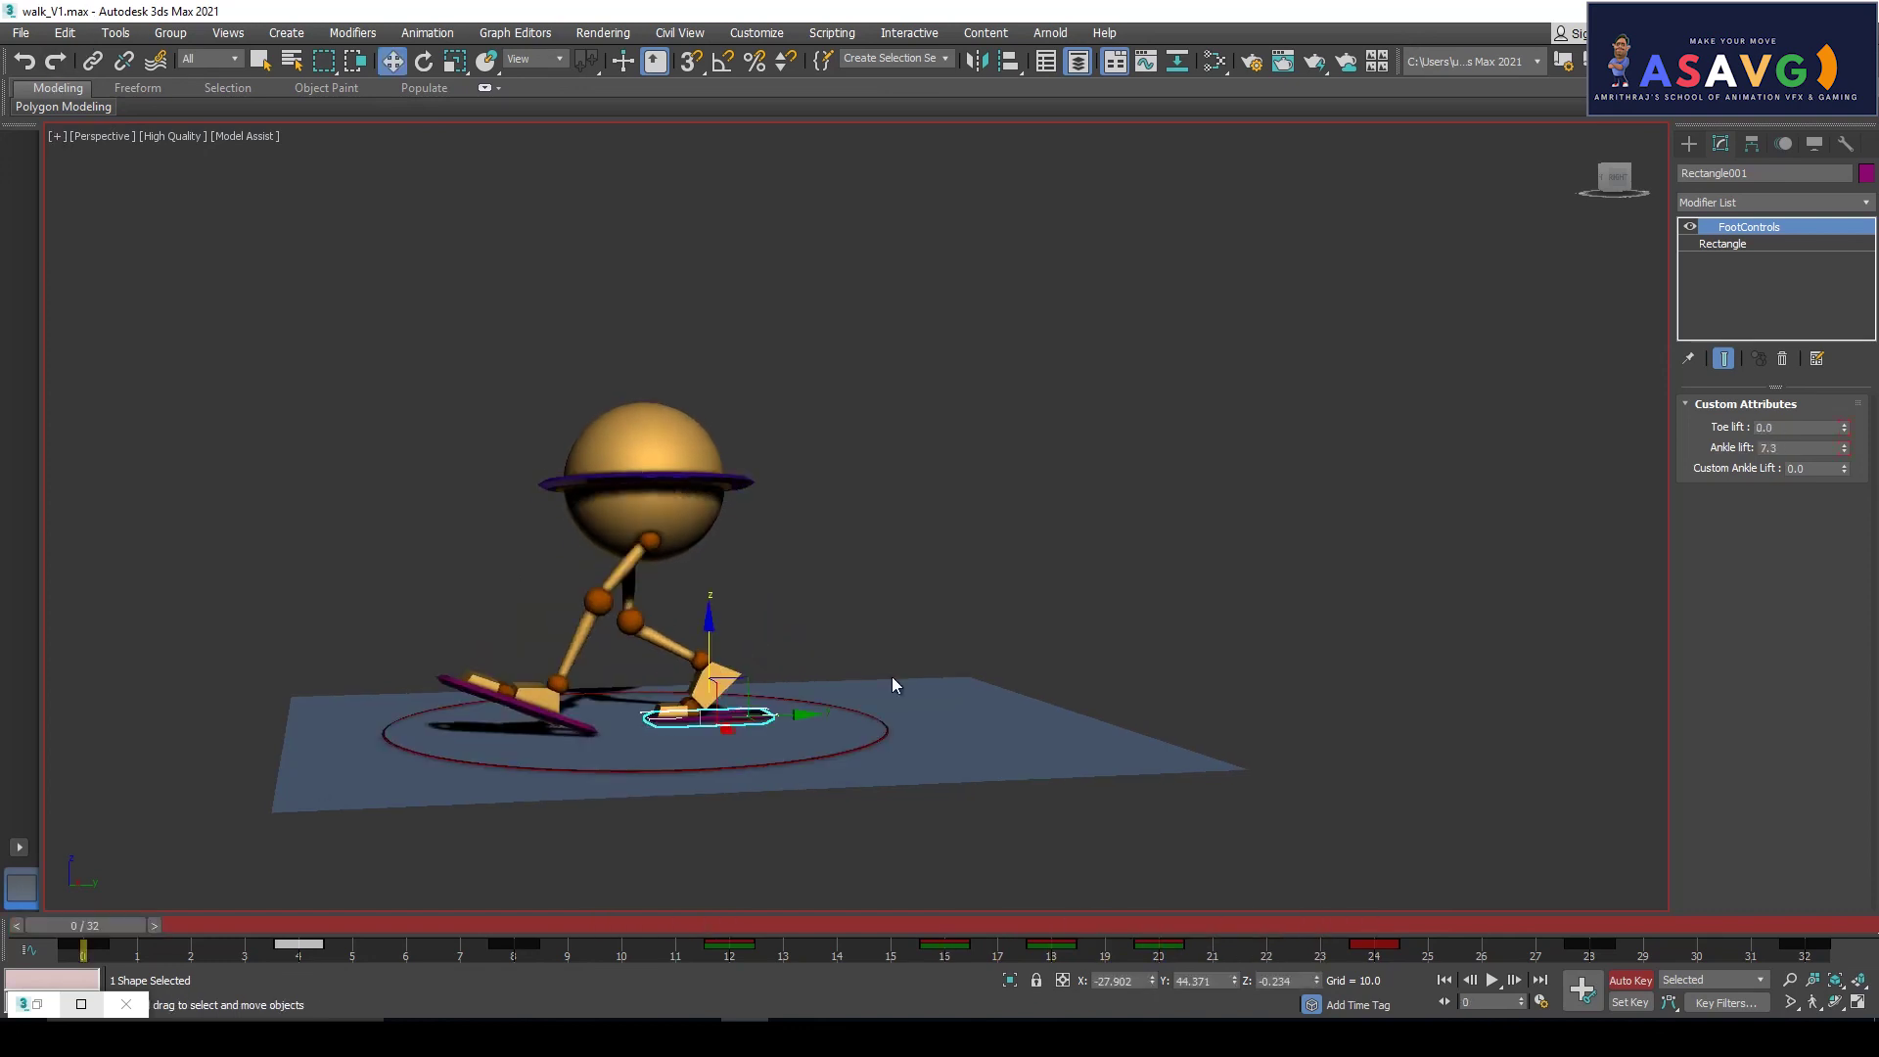
Reframe the character in the perspective view, play the existing preview animation and close its player
scroll(892, 685, "up", 3)
scroll(671, 677, "down", 3)
middle_click_drag(706, 664, 831, 630, "alt")
middle_click_drag(831, 631, 806, 706, "alt")
left_click(51, 136)
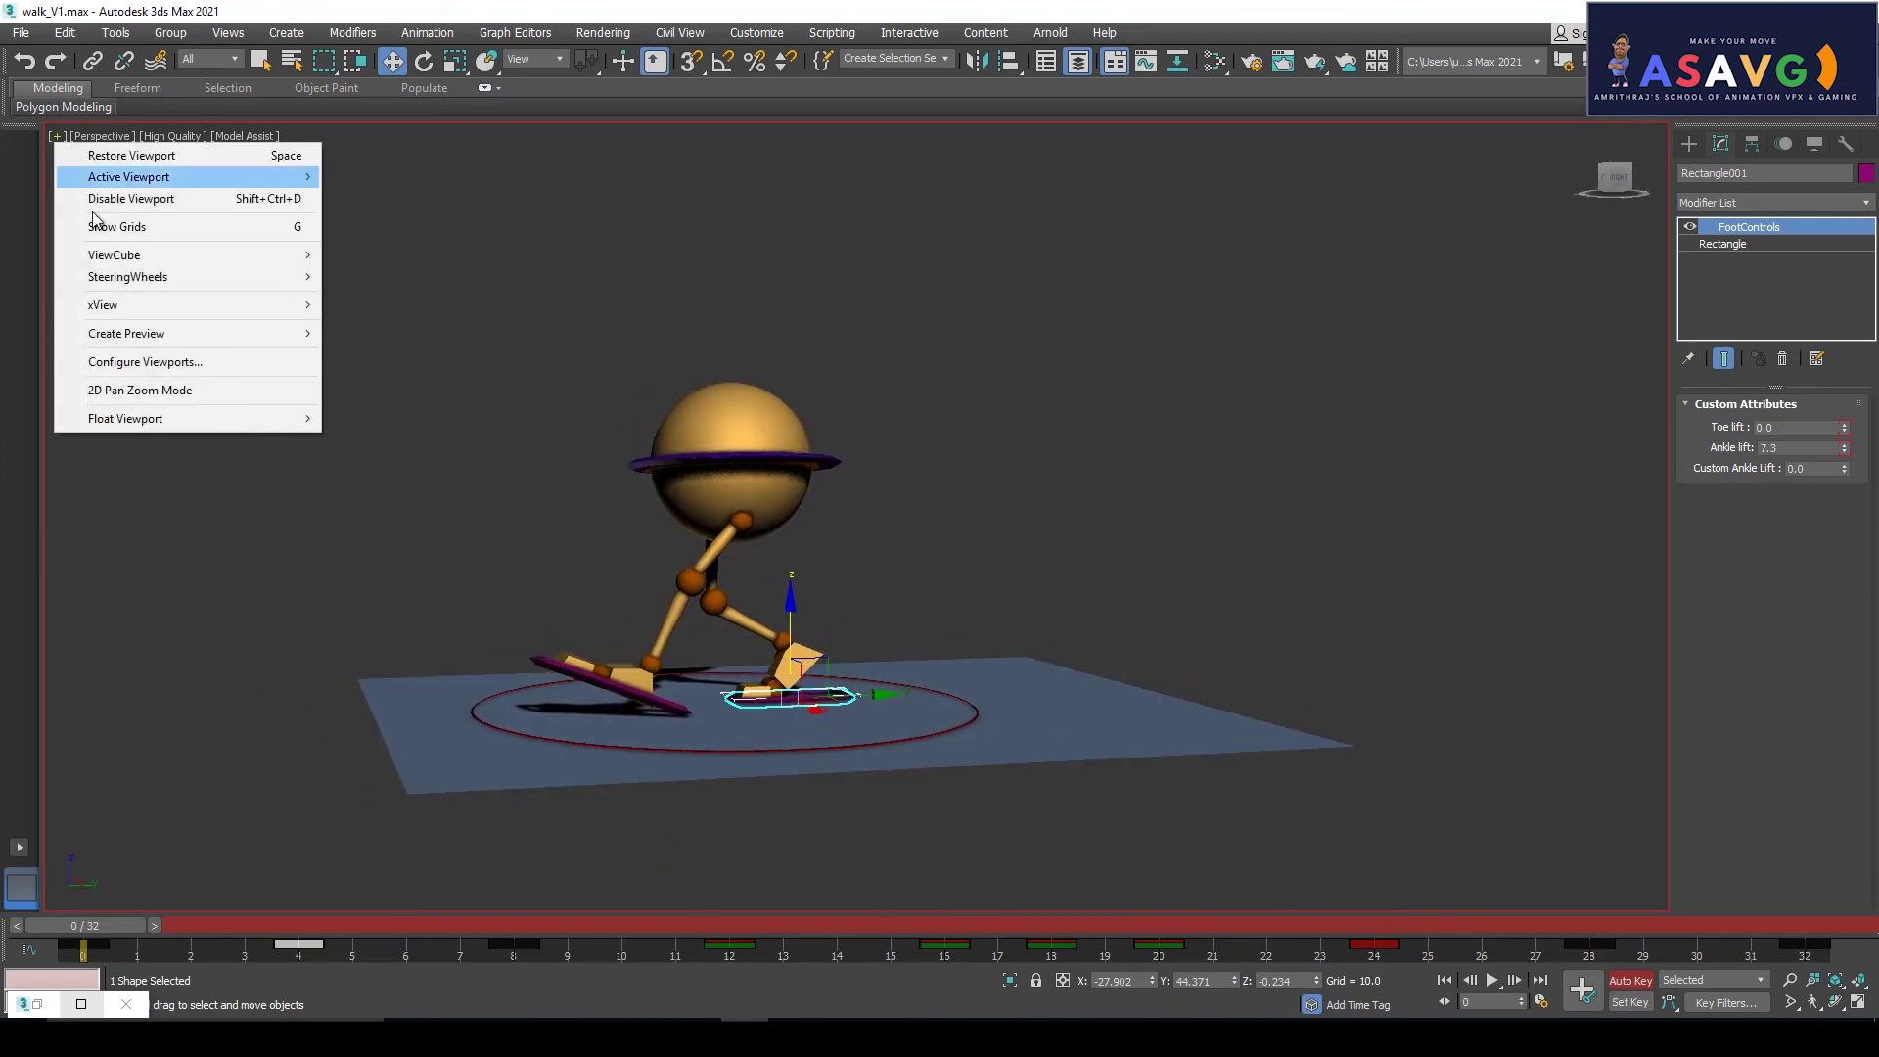
mouse_move(186, 336)
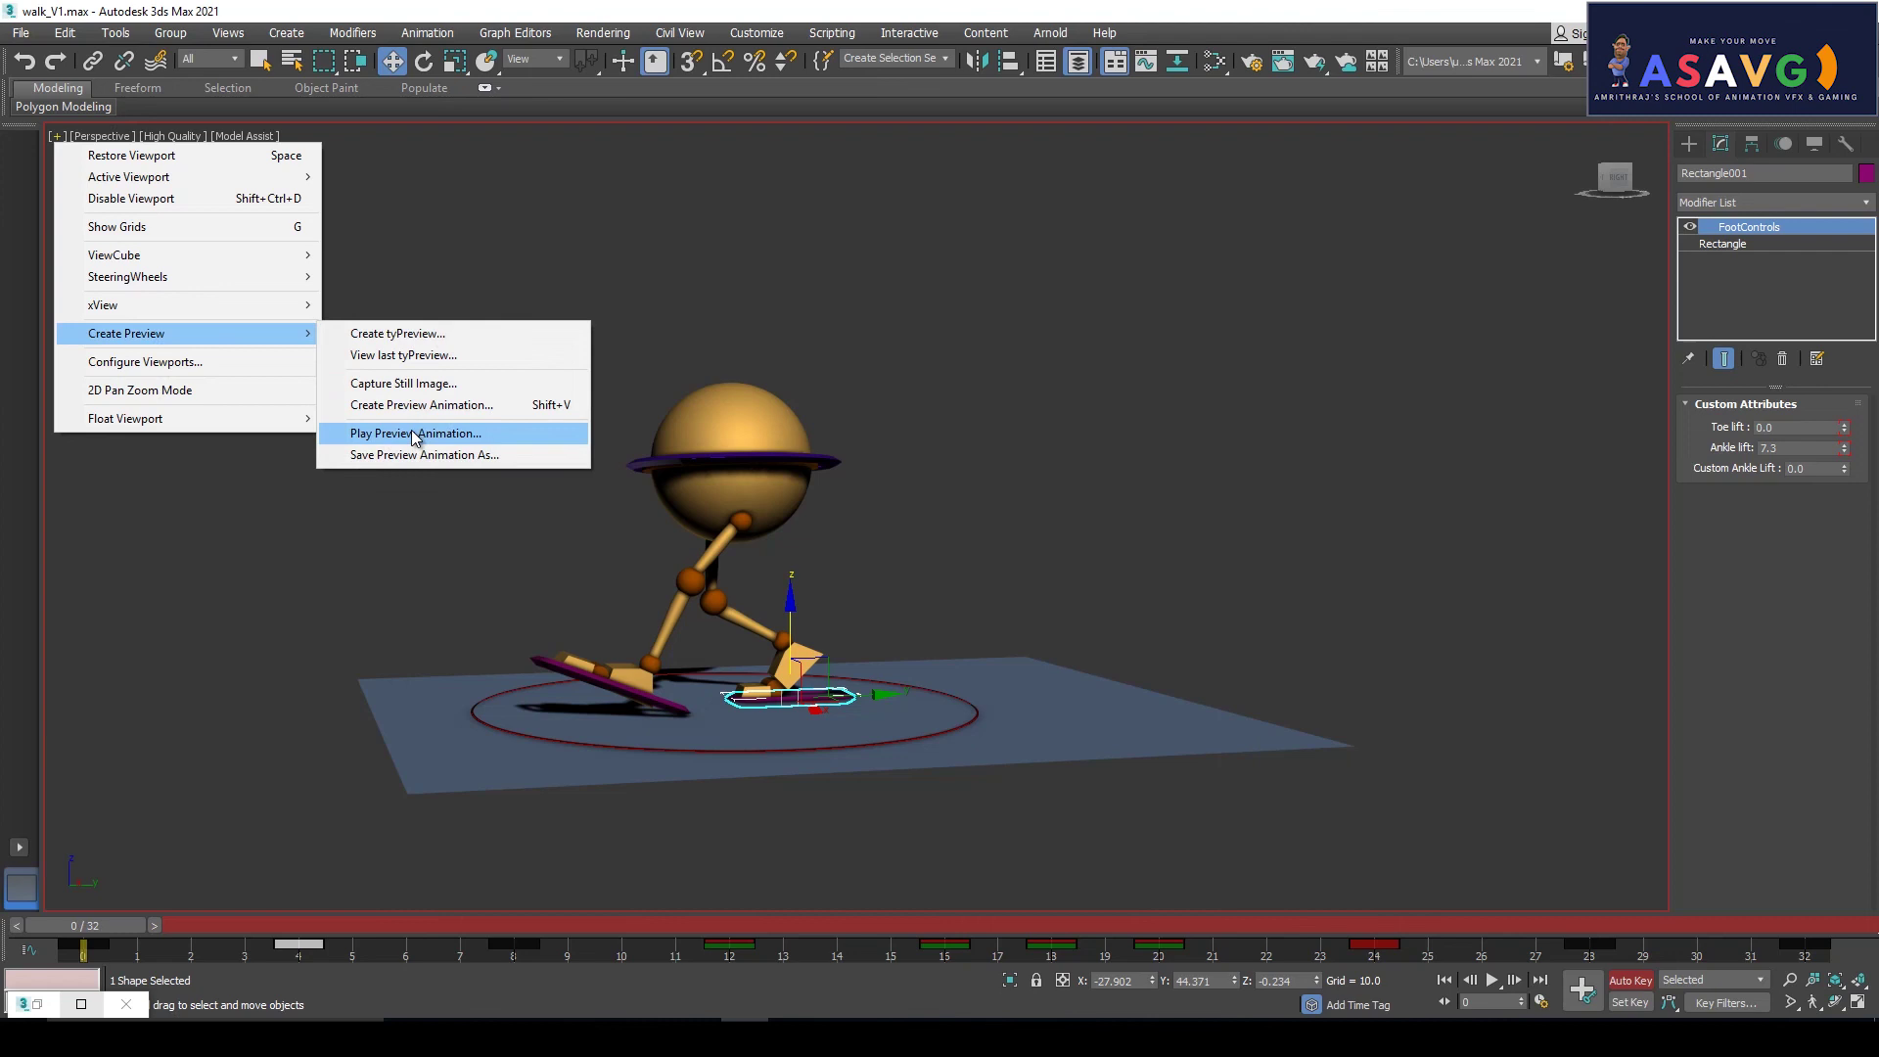
left_click(416, 432)
left_click(1231, 219)
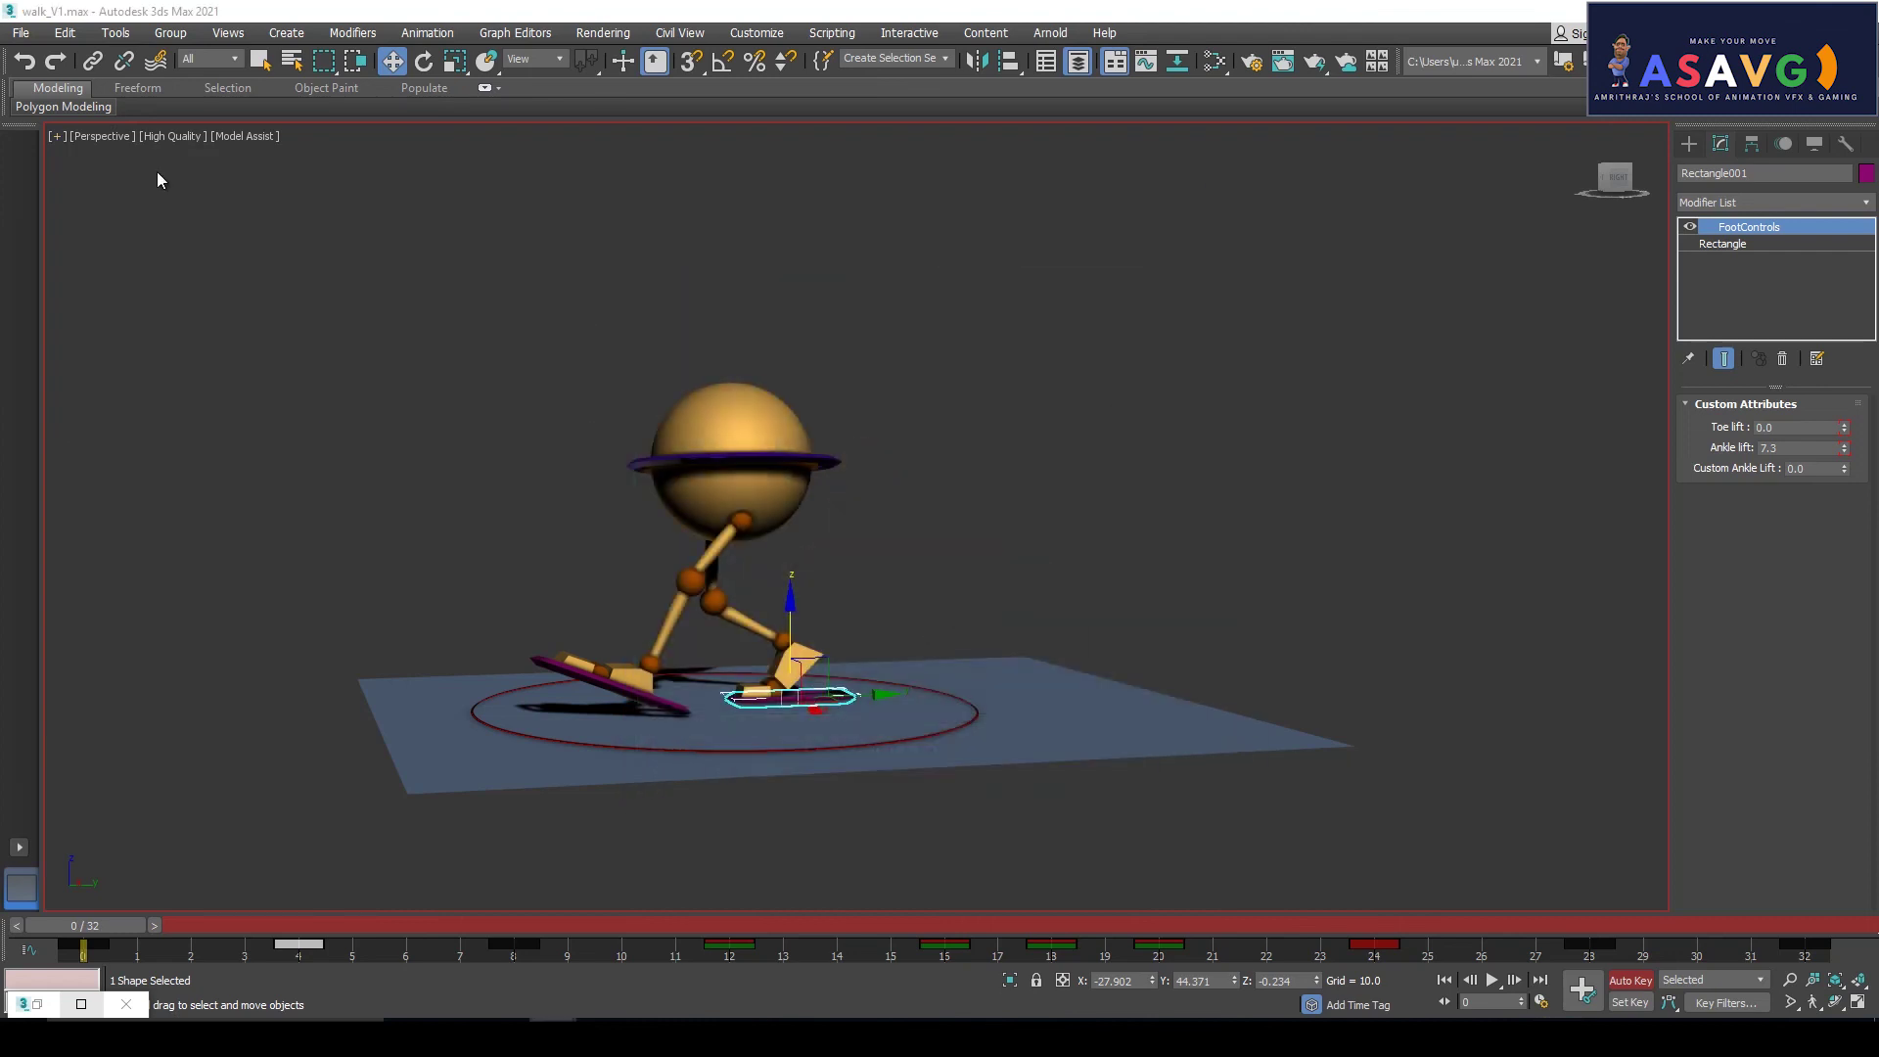
Create a new preview animation of the active time segment with the revised toe lift, watch it full-screen and close it
left_click(56, 137)
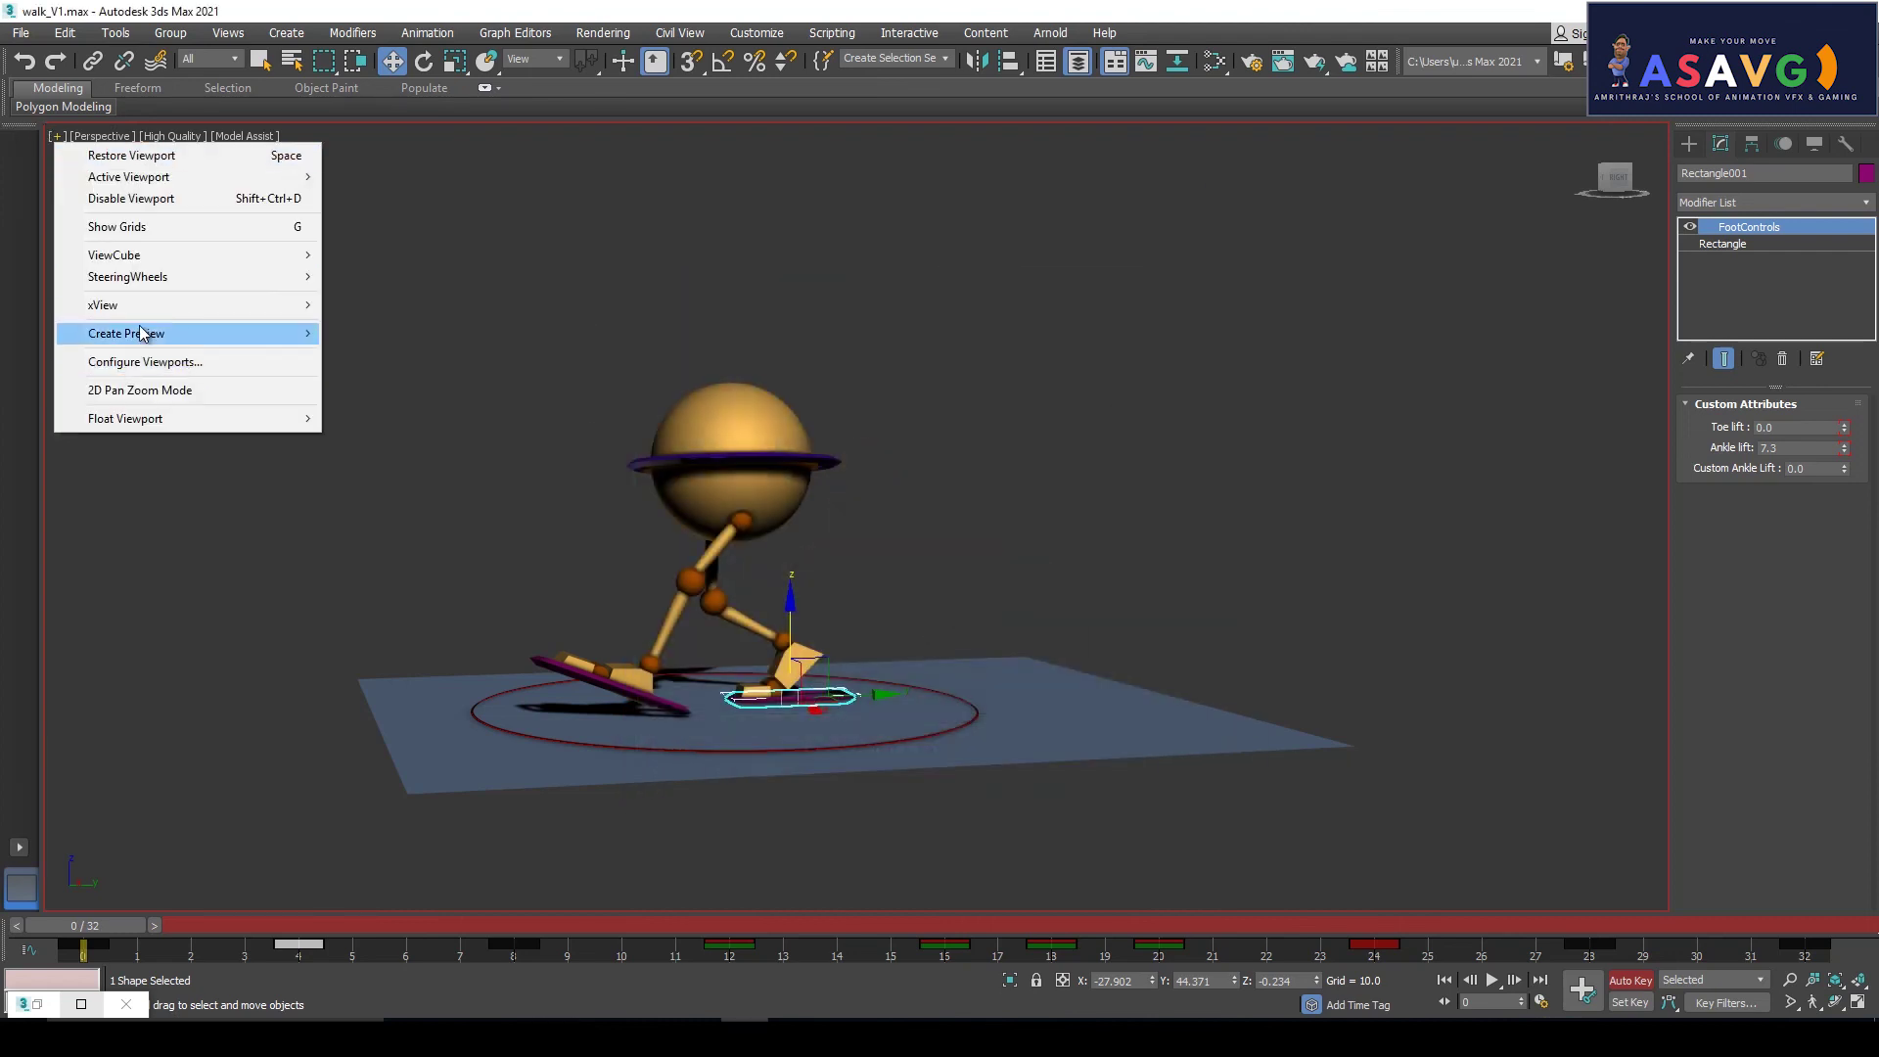
mouse_move(137, 333)
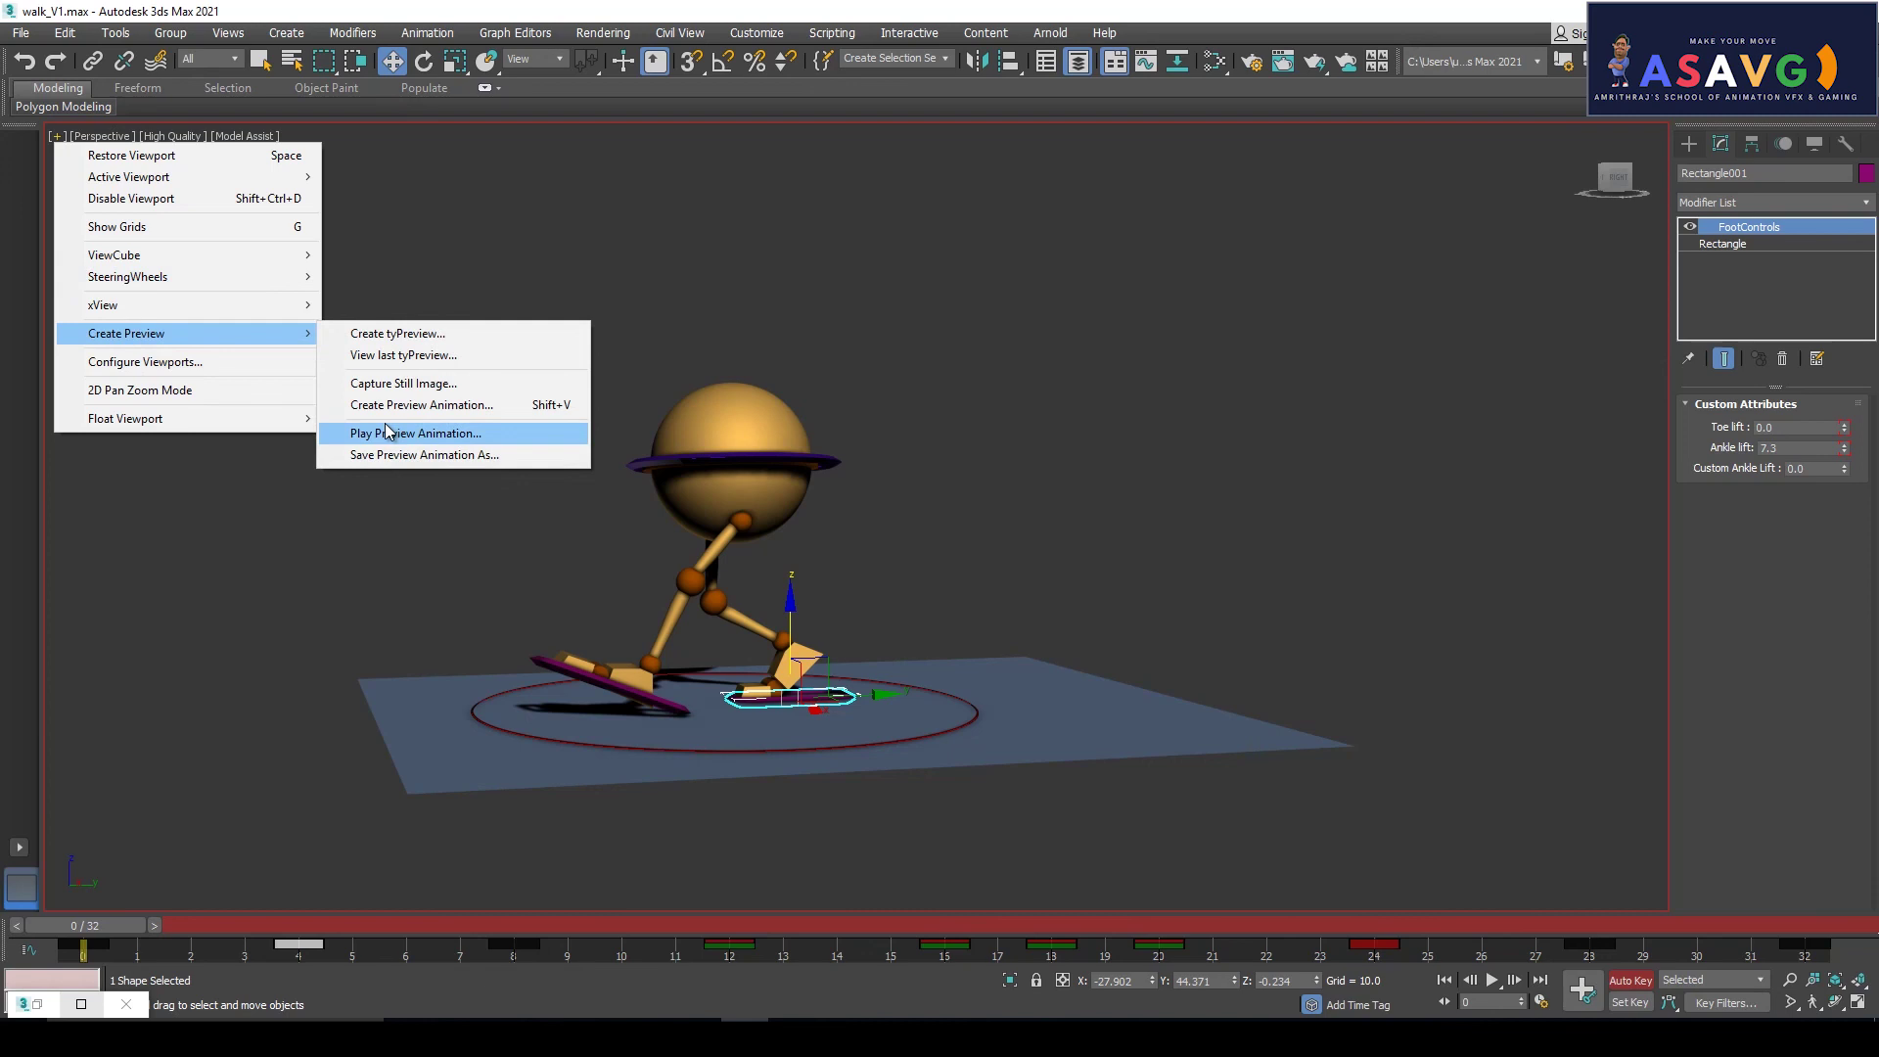
left_click(420, 404)
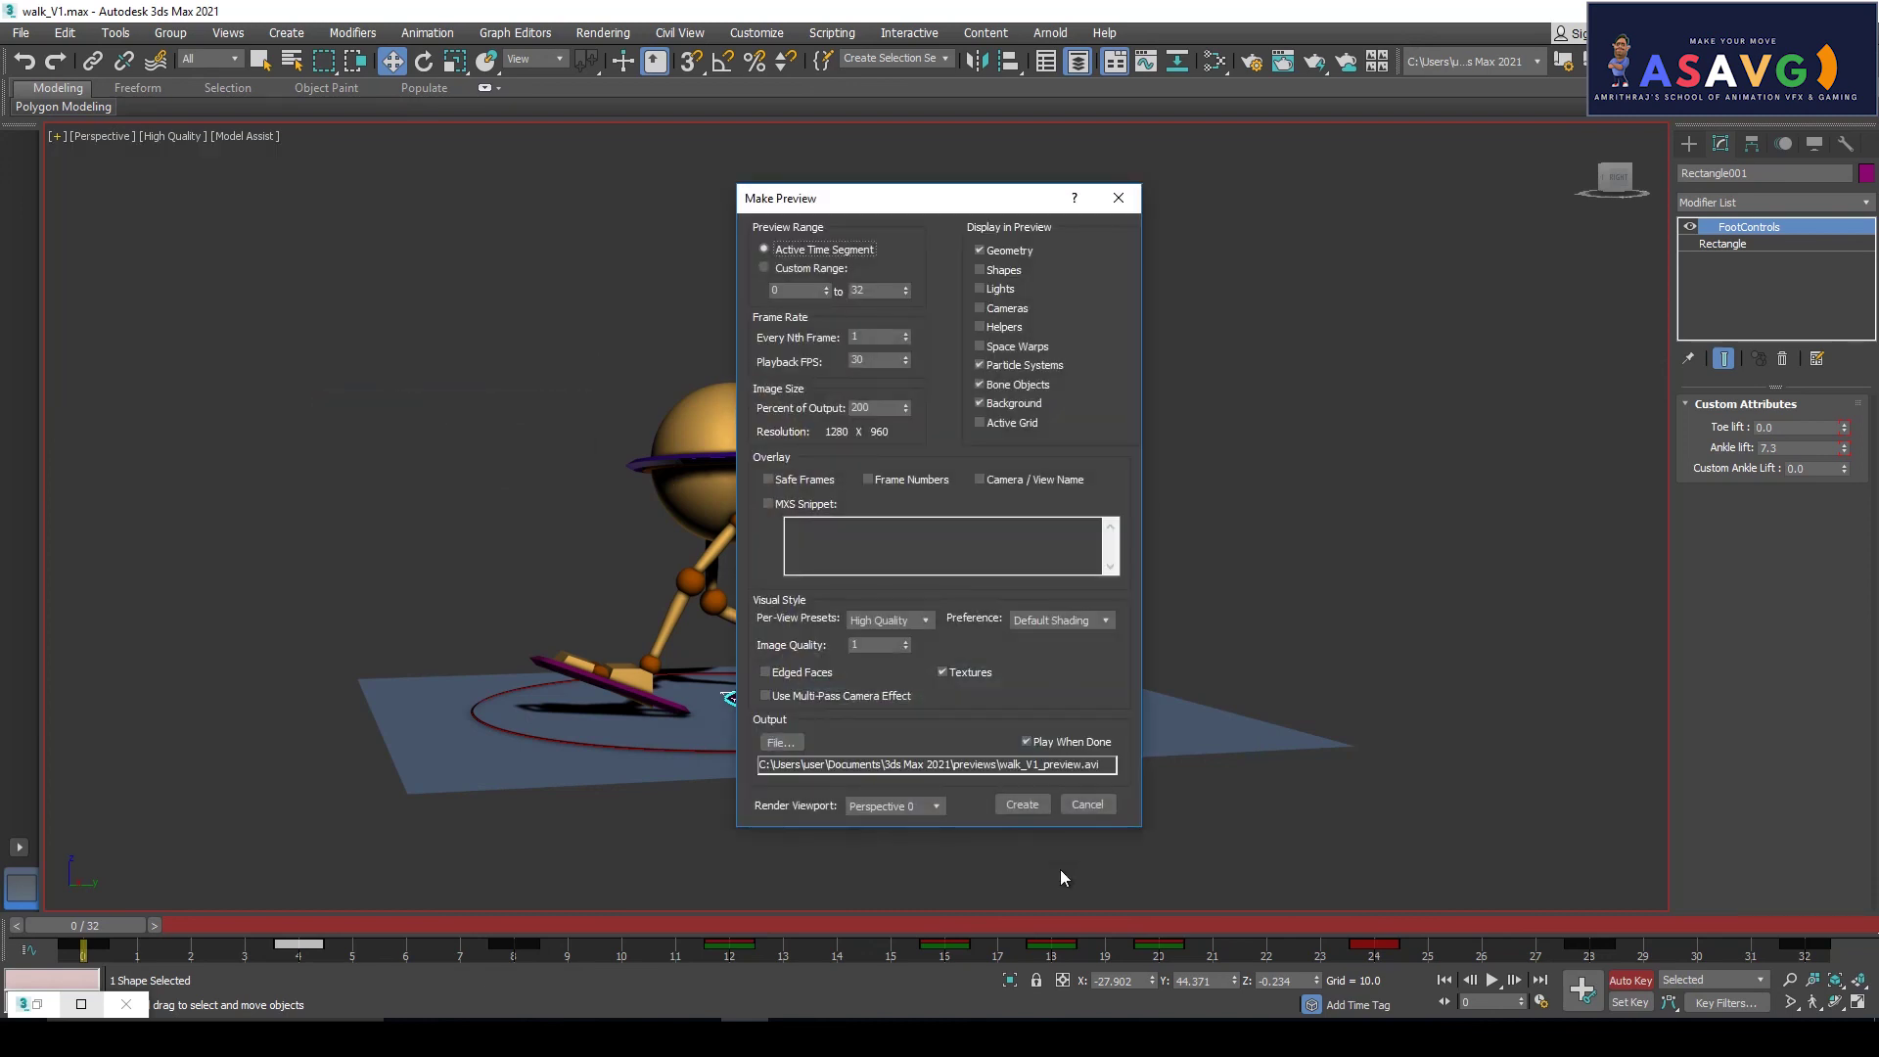
left_click(1015, 808)
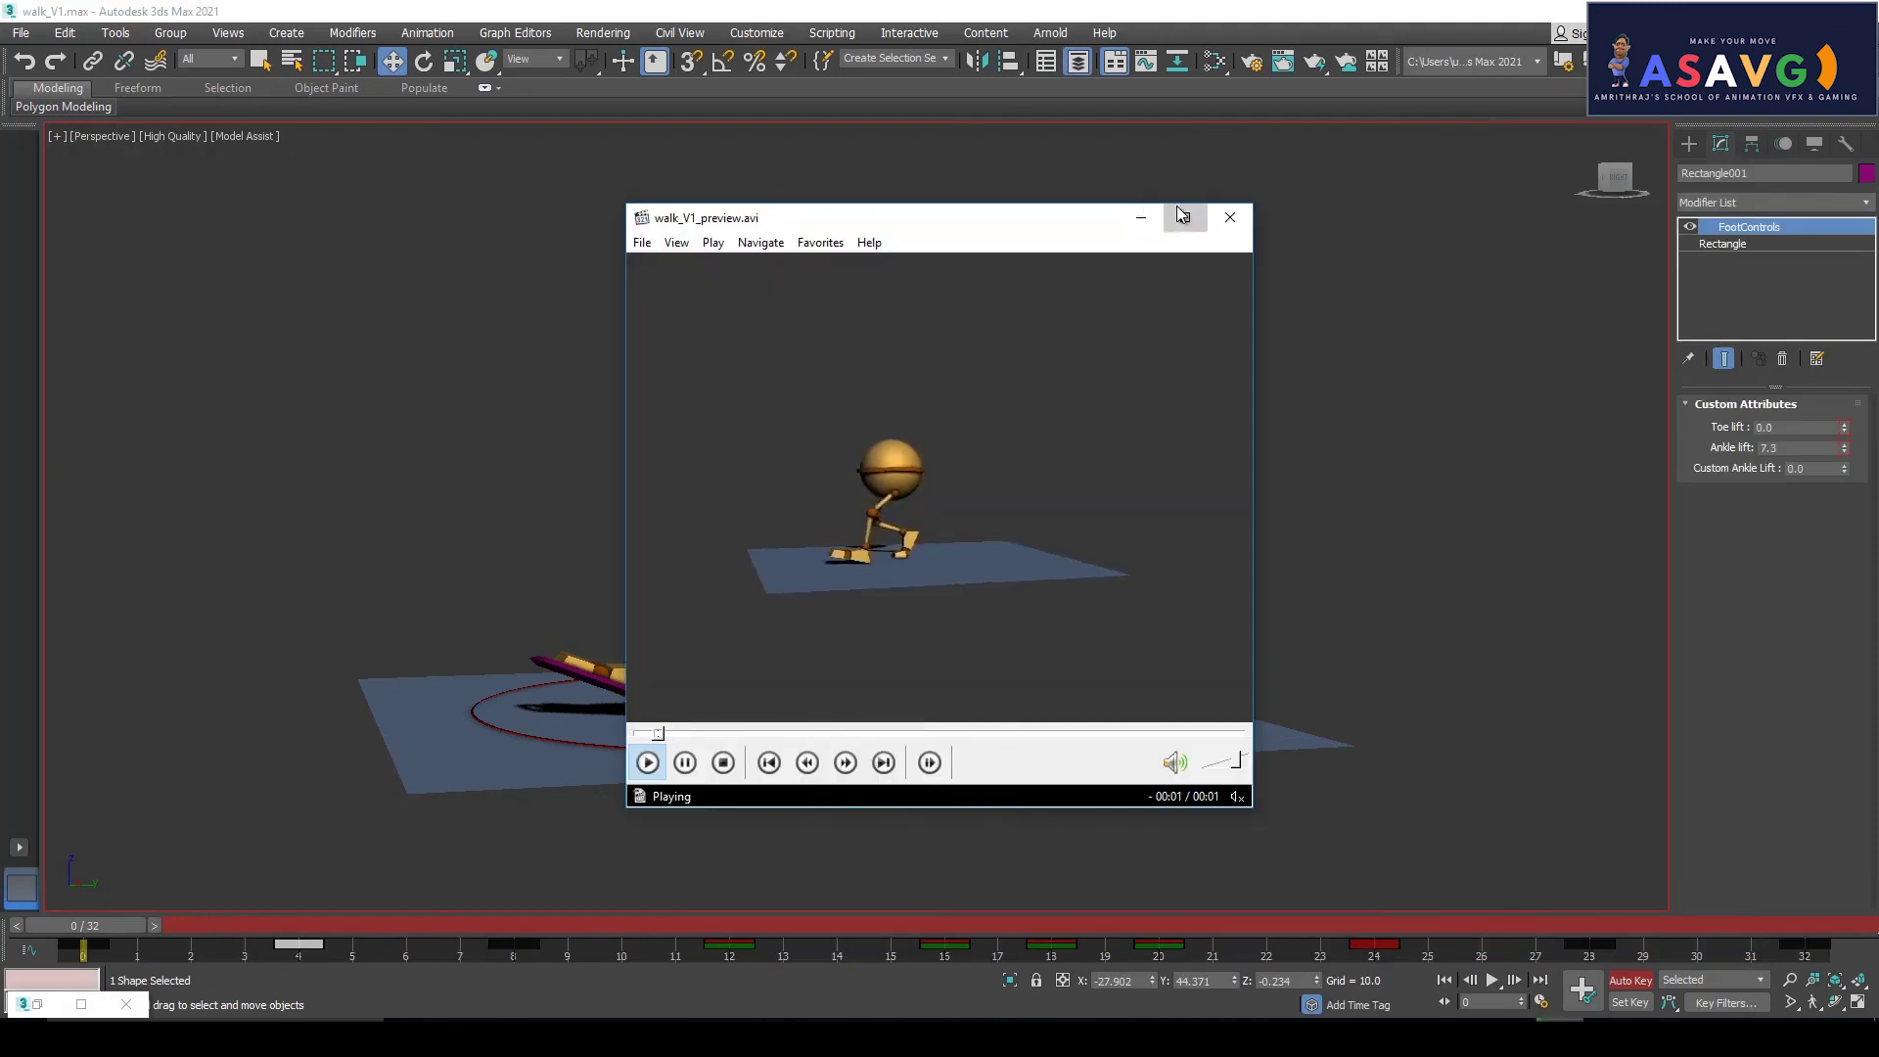
left_click(1183, 216)
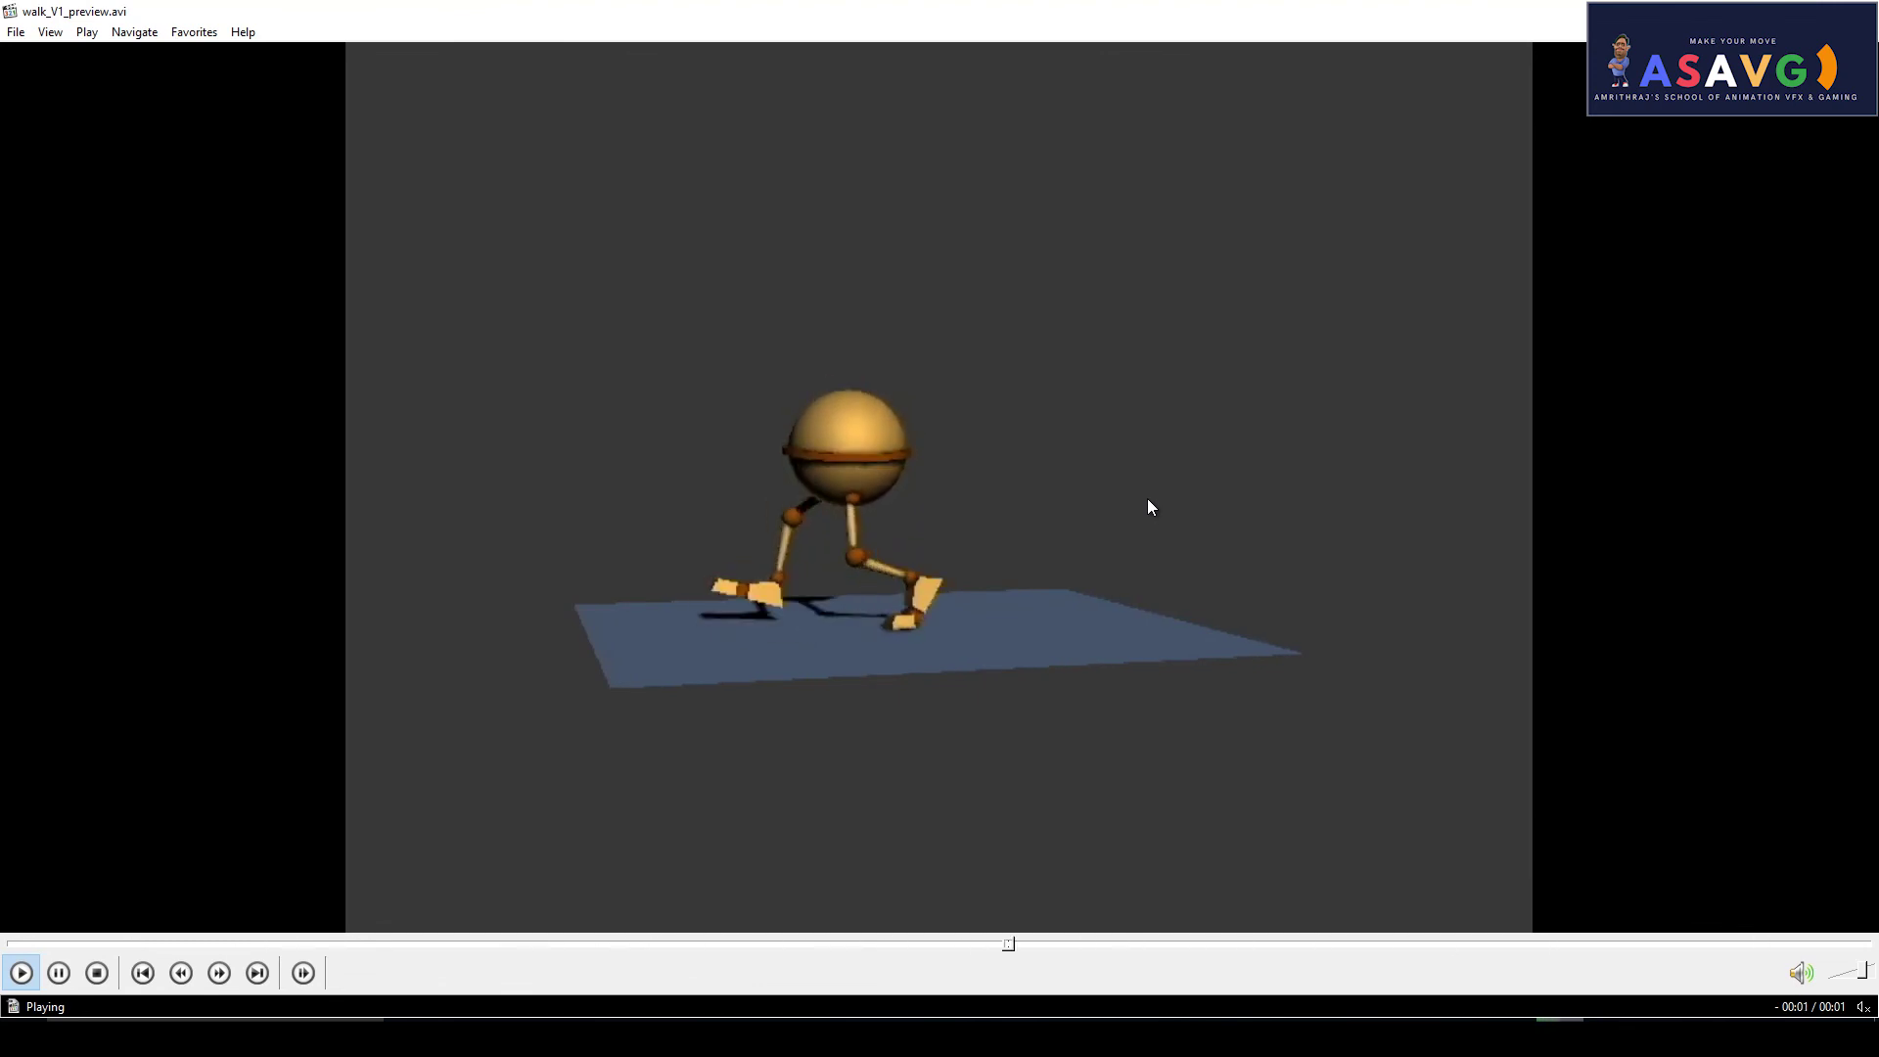
left_click(1856, 11)
Select the foot control Rectangle002 and play the walk cycle from frame 0 in the viewport, examining it from the front and sides
middle_click_drag(960, 590, 1049, 610, "alt")
left_click(913, 657)
left_click_drag(84, 925, 3, 868)
key("w")
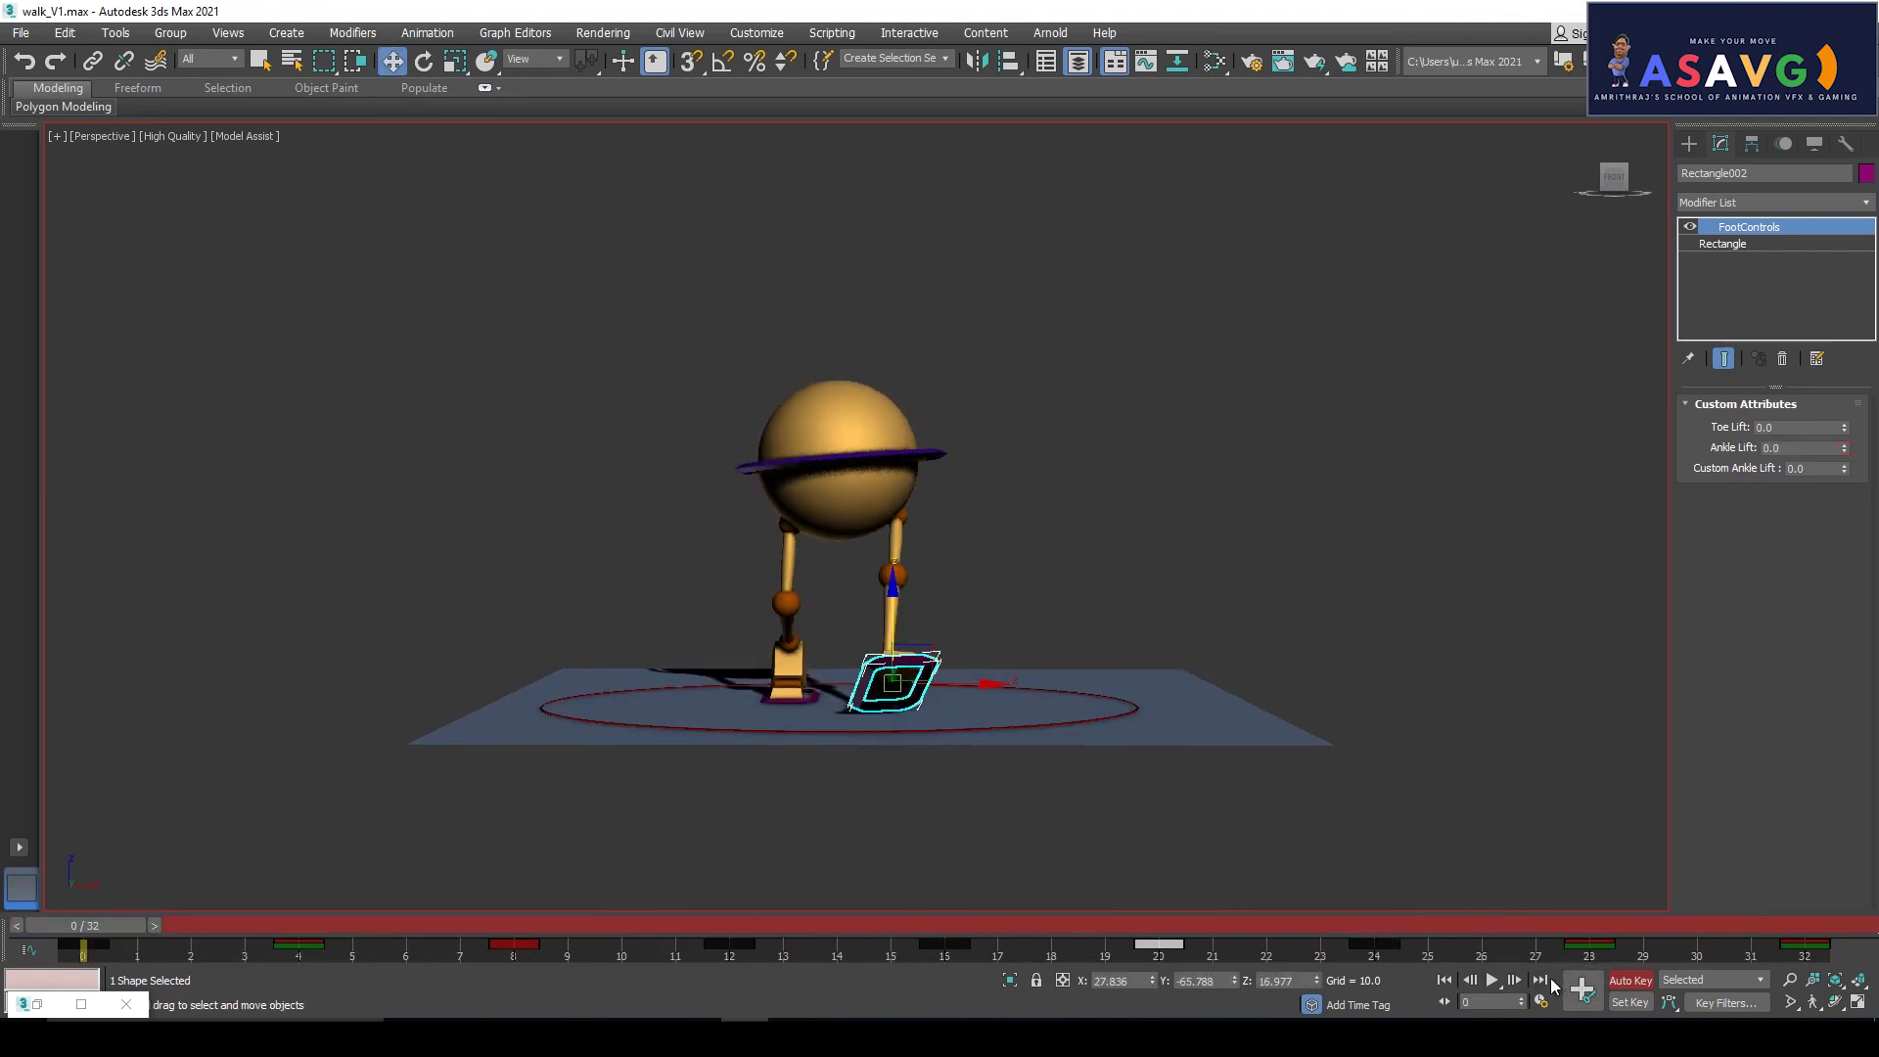
left_click(1487, 986)
middle_click_drag(1184, 824, 1080, 726, "alt")
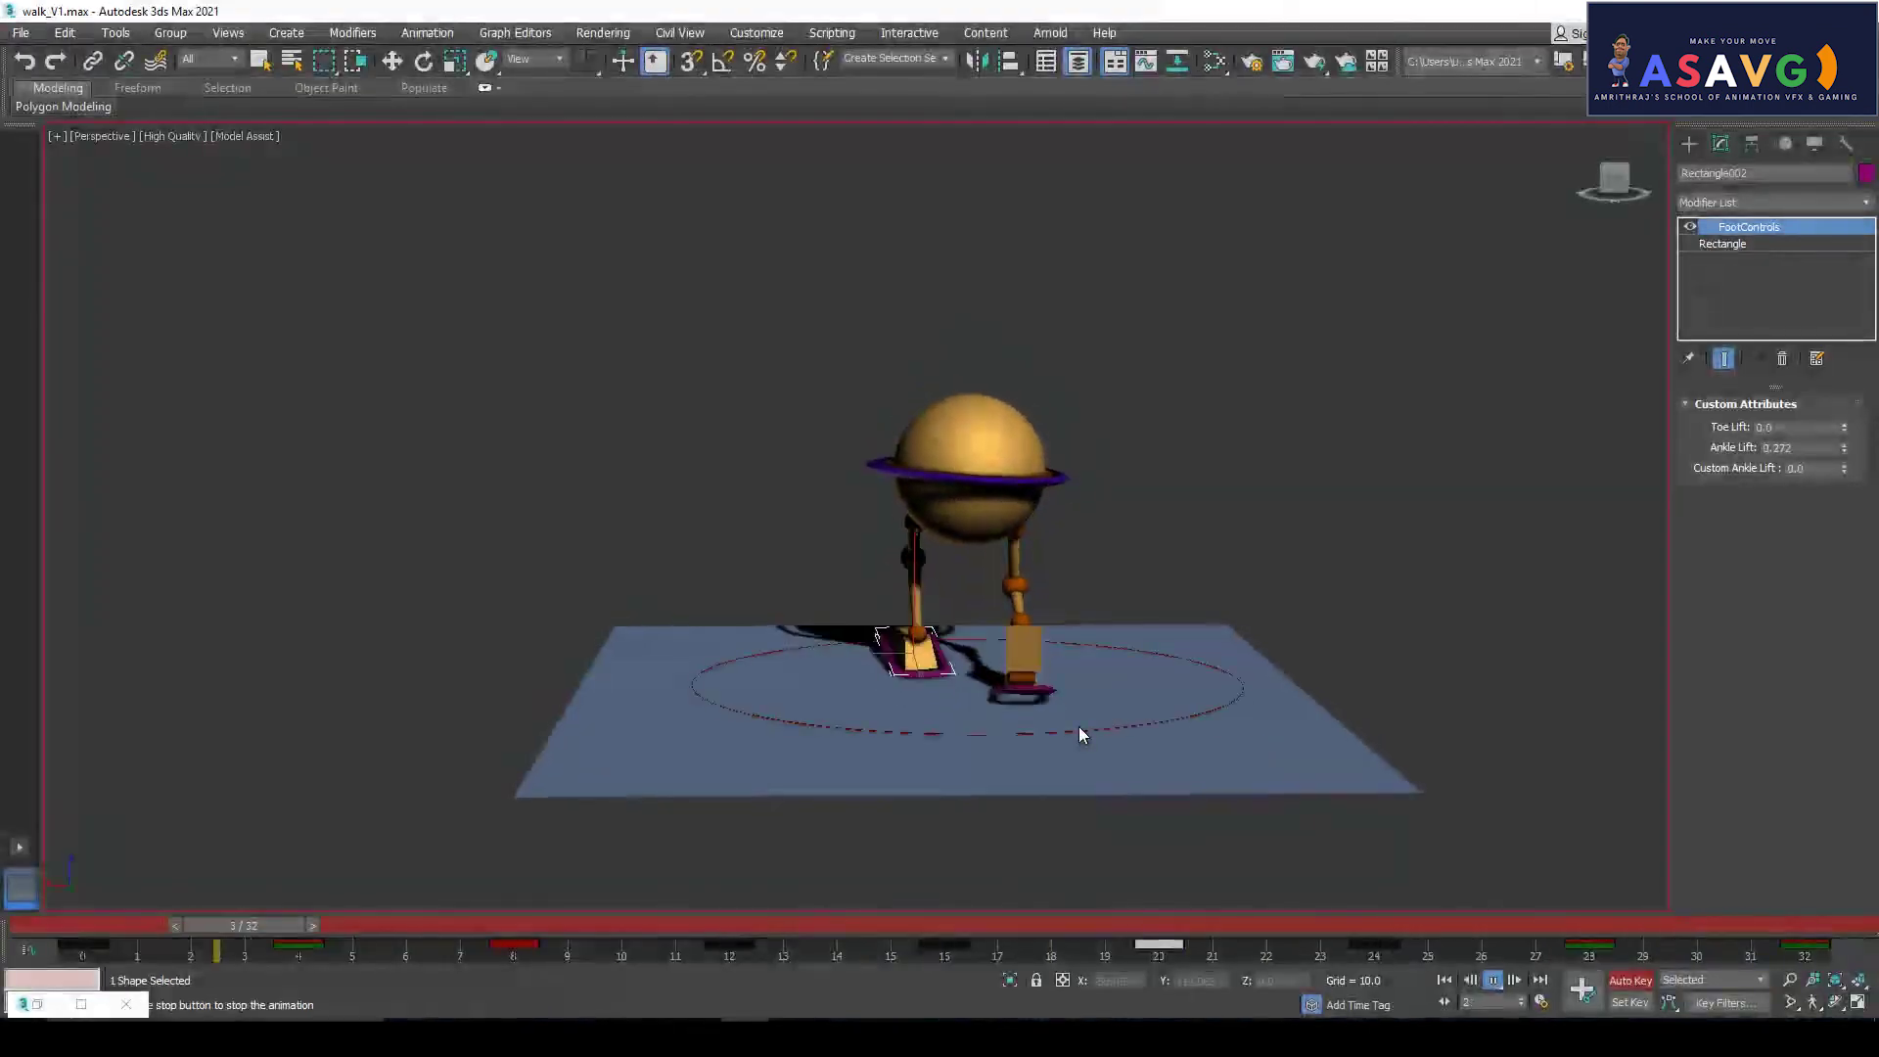
middle_click_drag(1081, 729, 1173, 732, "alt")
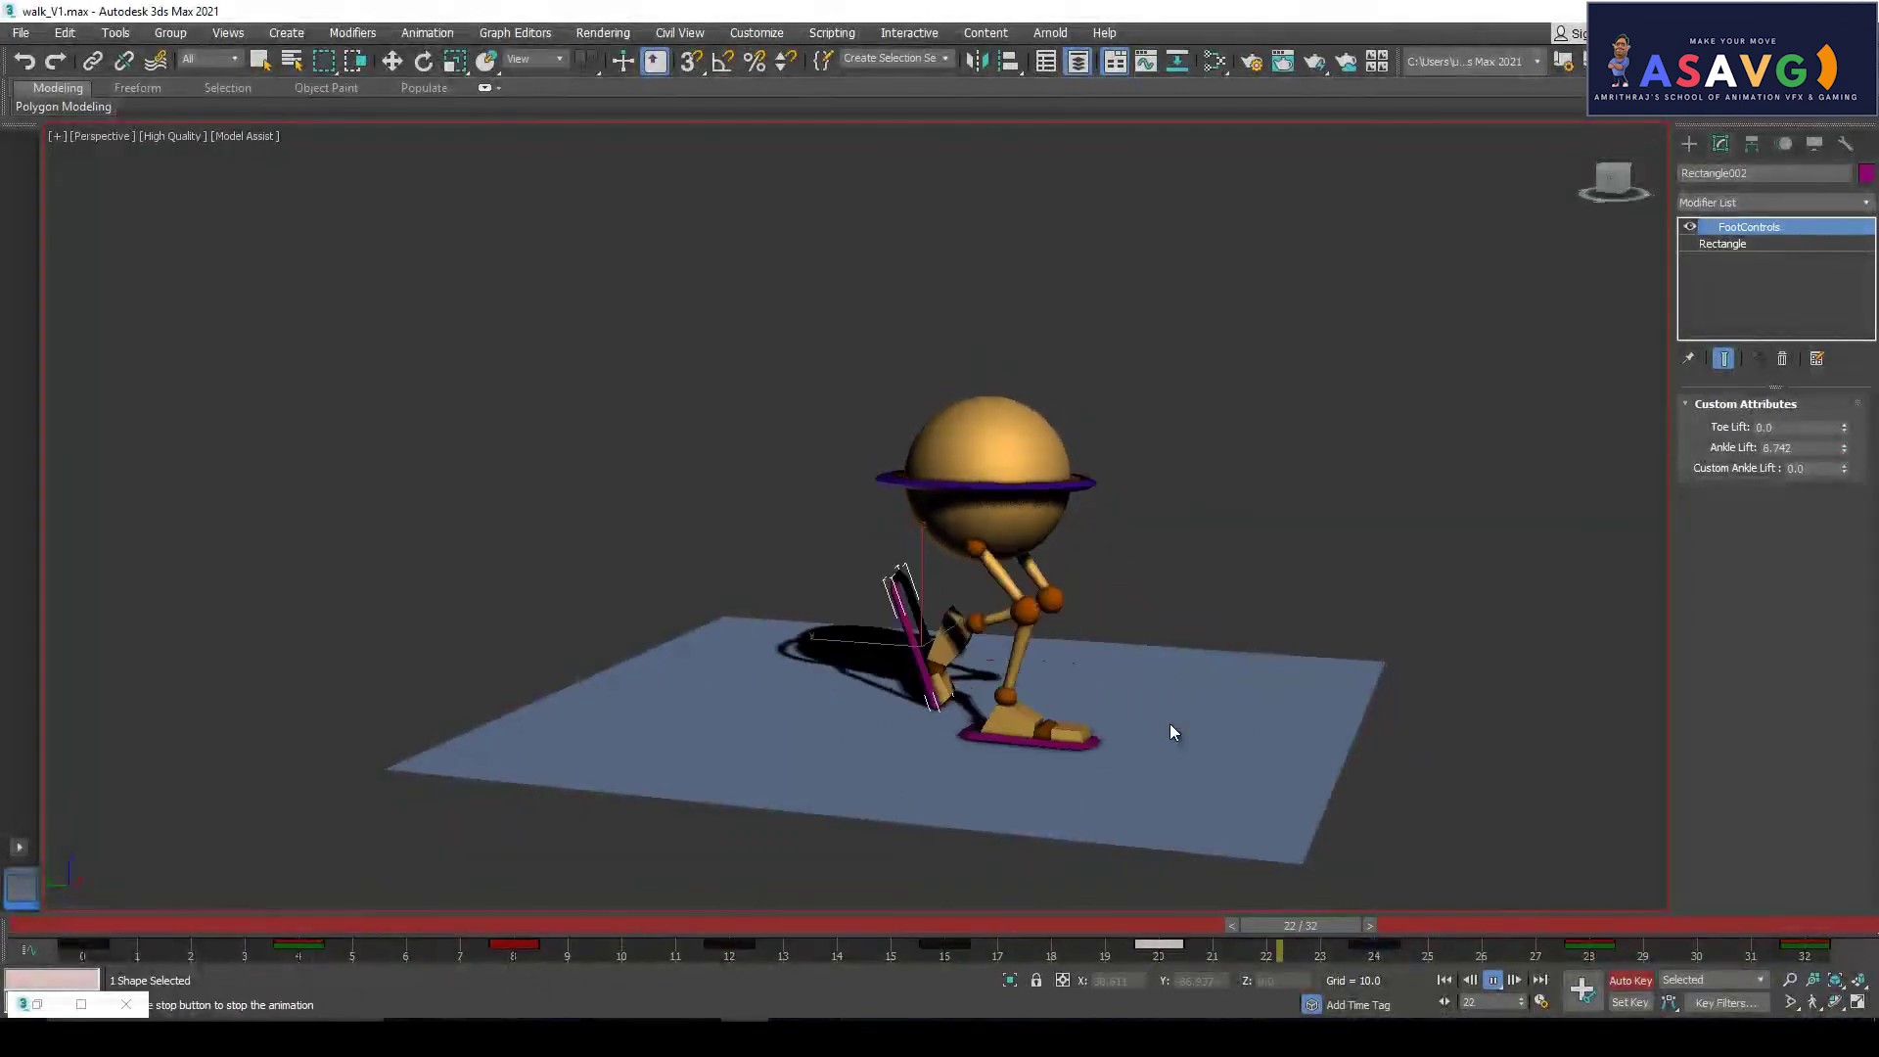
middle_click_drag(1287, 702, 1325, 705, "alt")
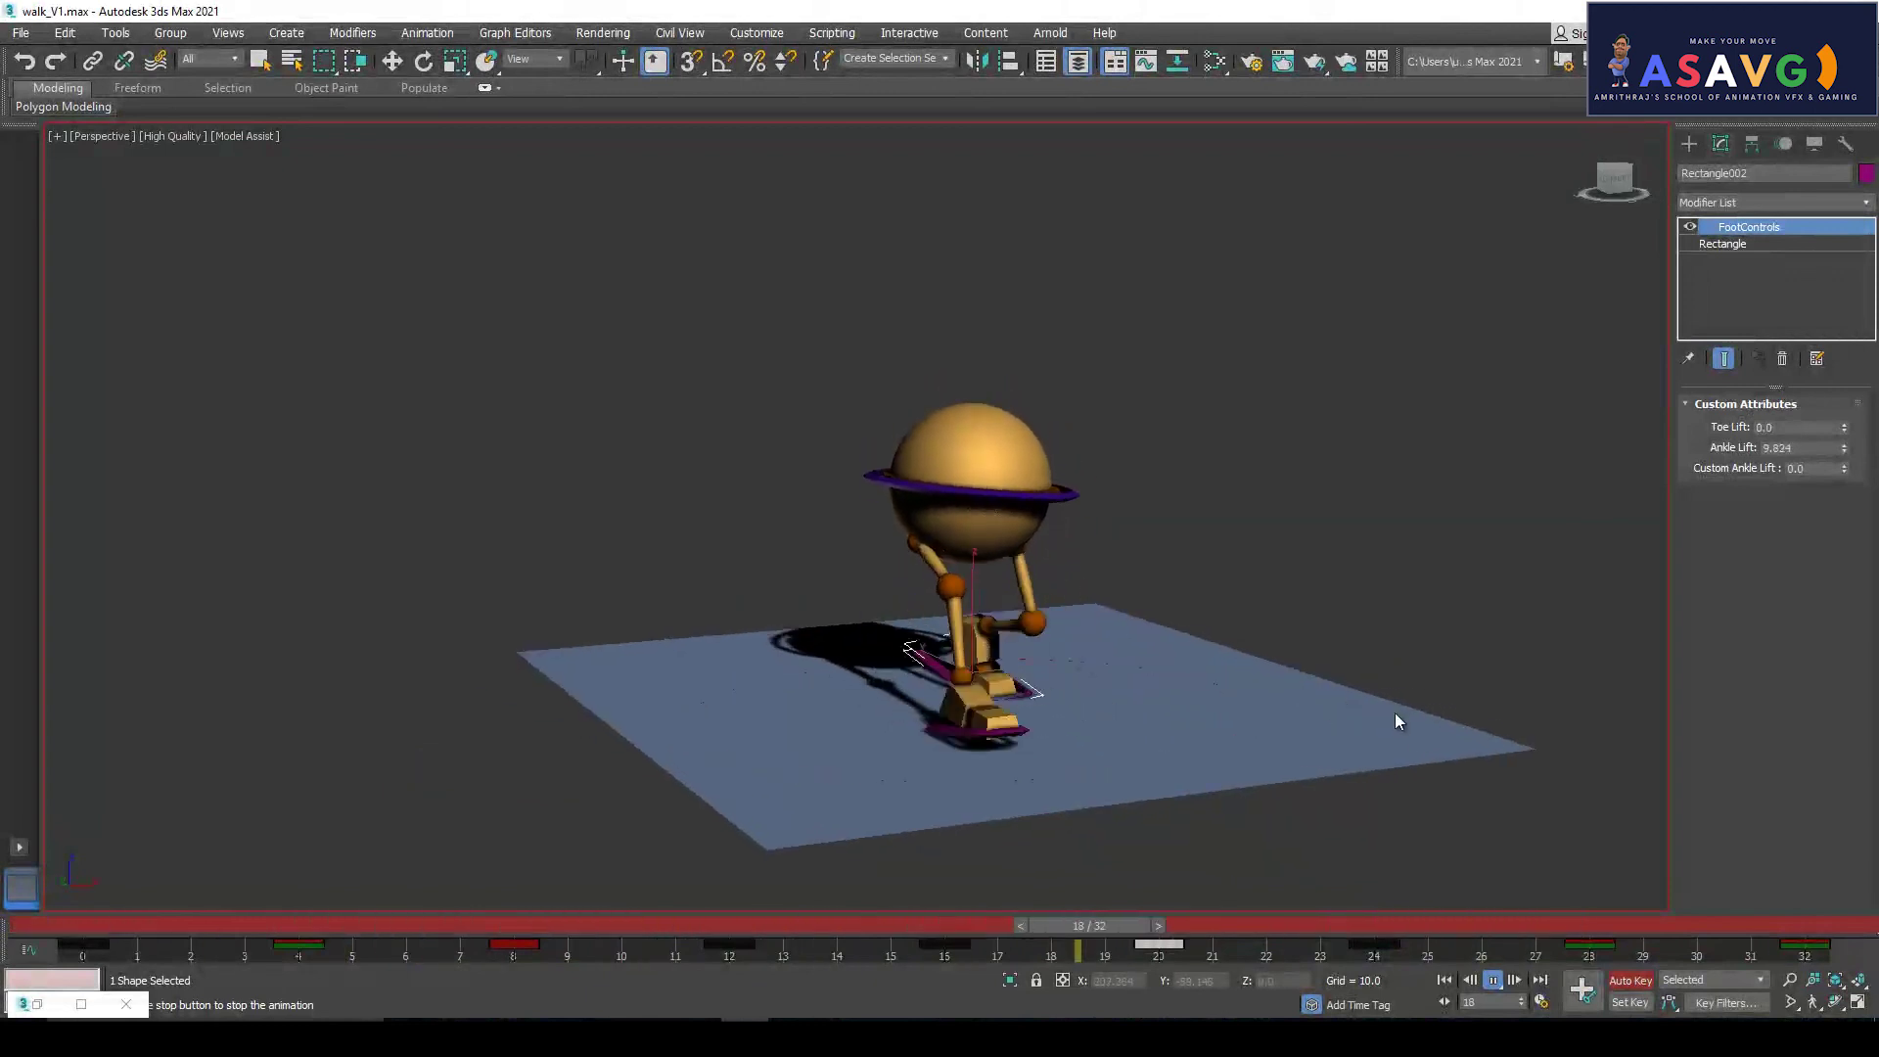